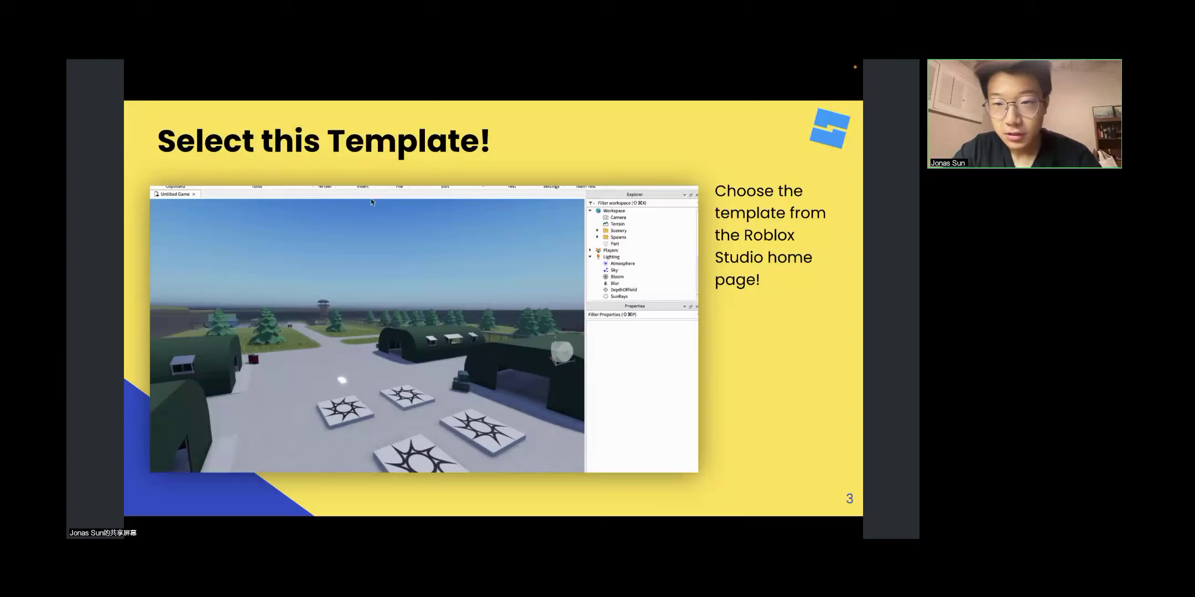
Step: Switch to Roblox Studio and show all templates for a new game
key(Right)
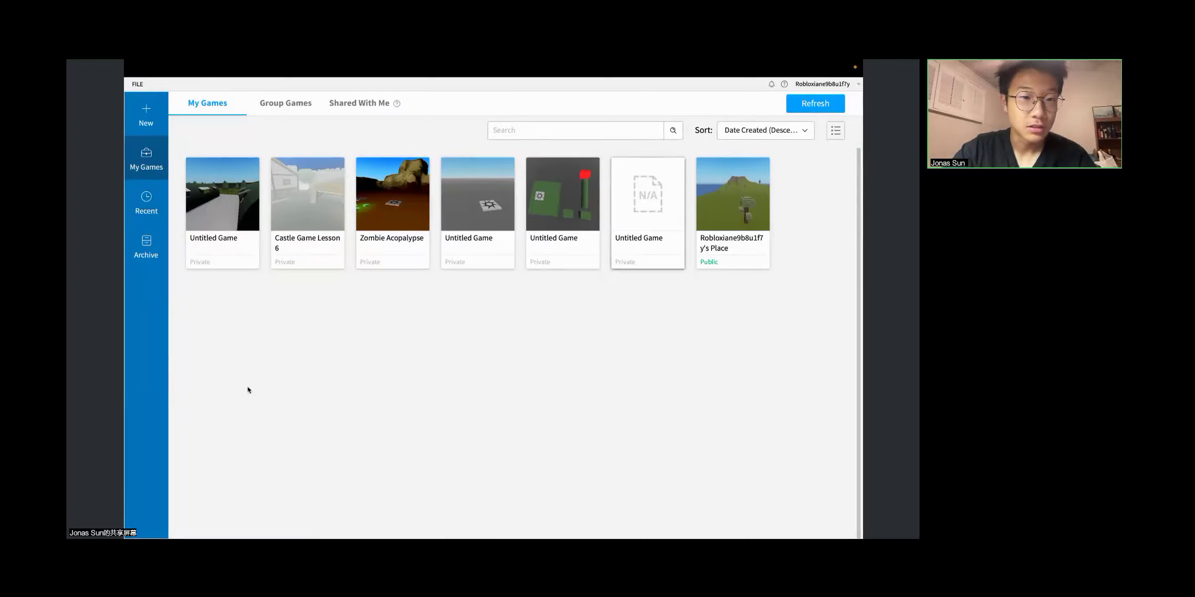
click(146, 113)
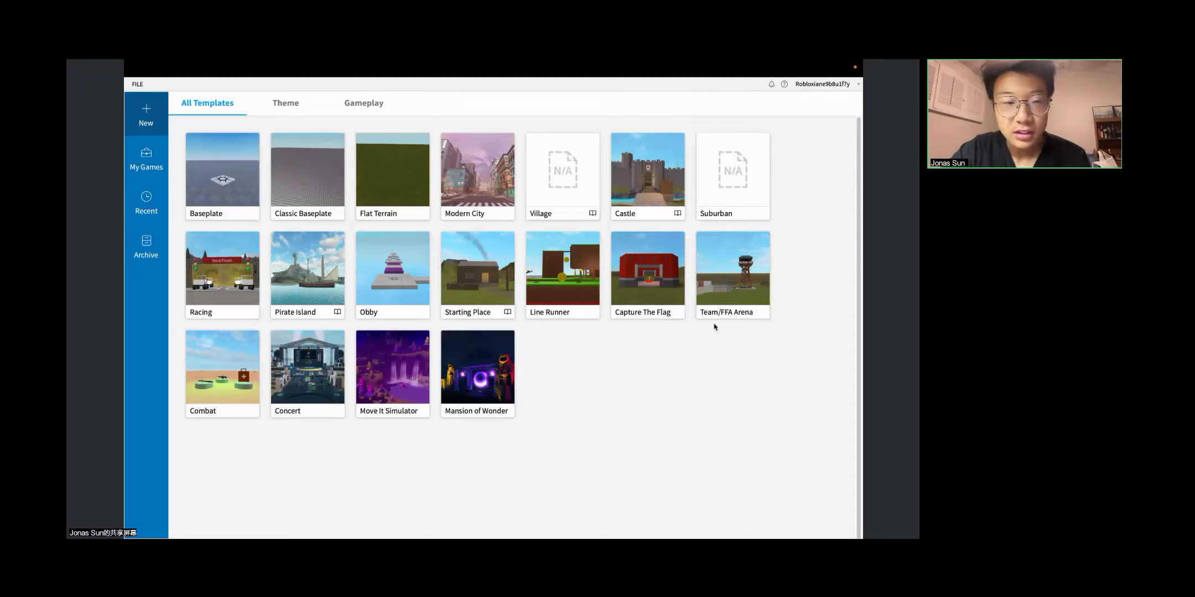
key(ctrl+Left)
key(ctrl+Right)
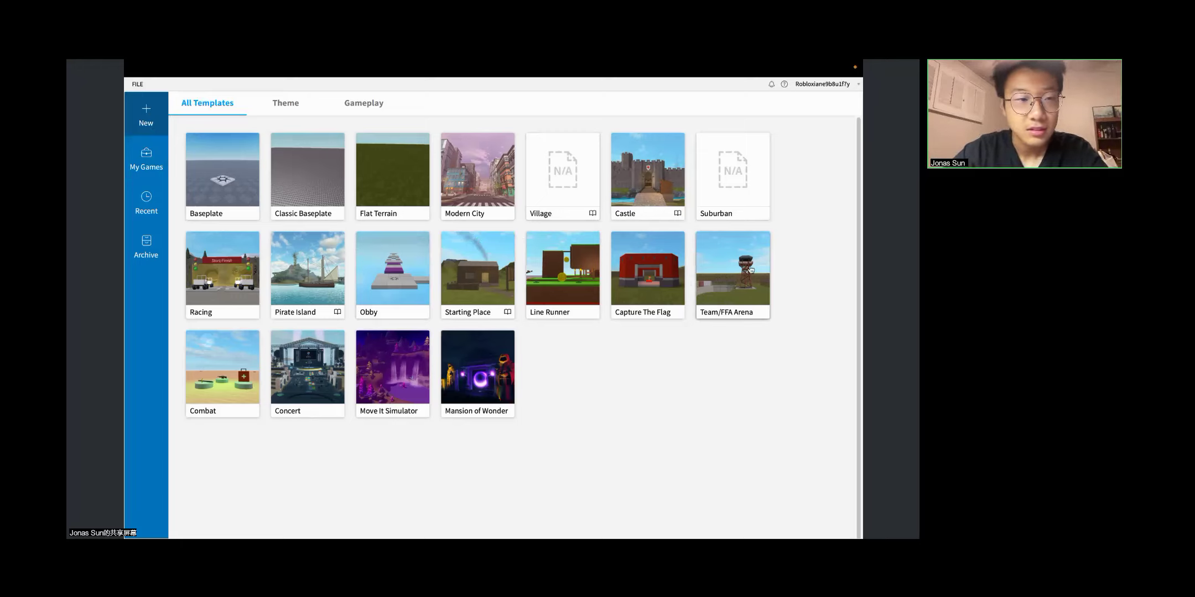
key(ctrl+Left)
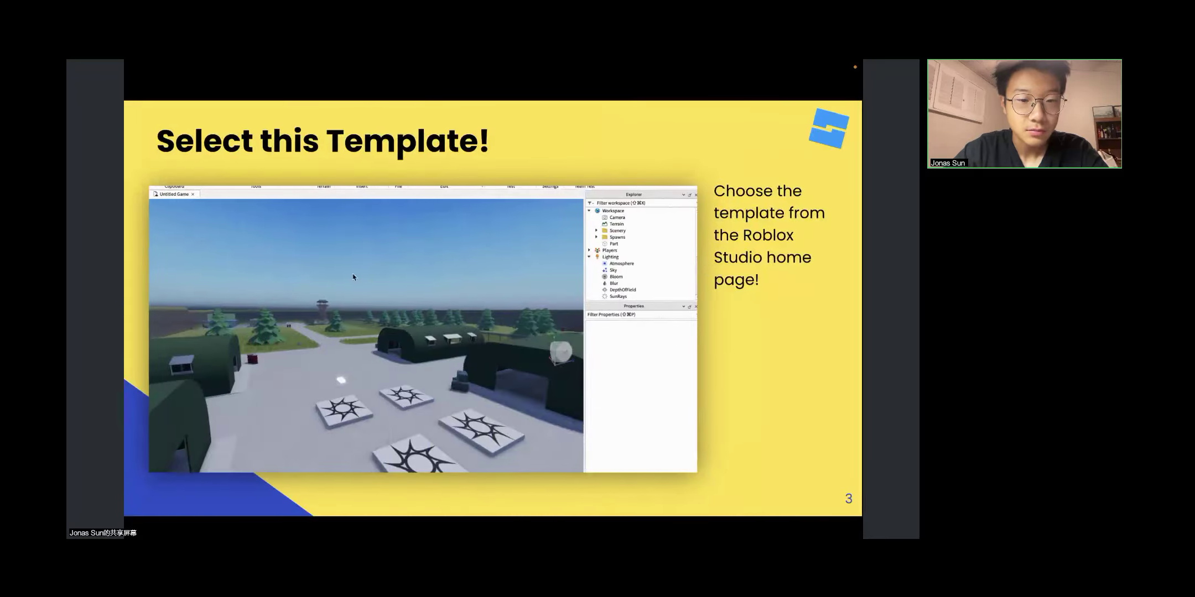
key(Right)
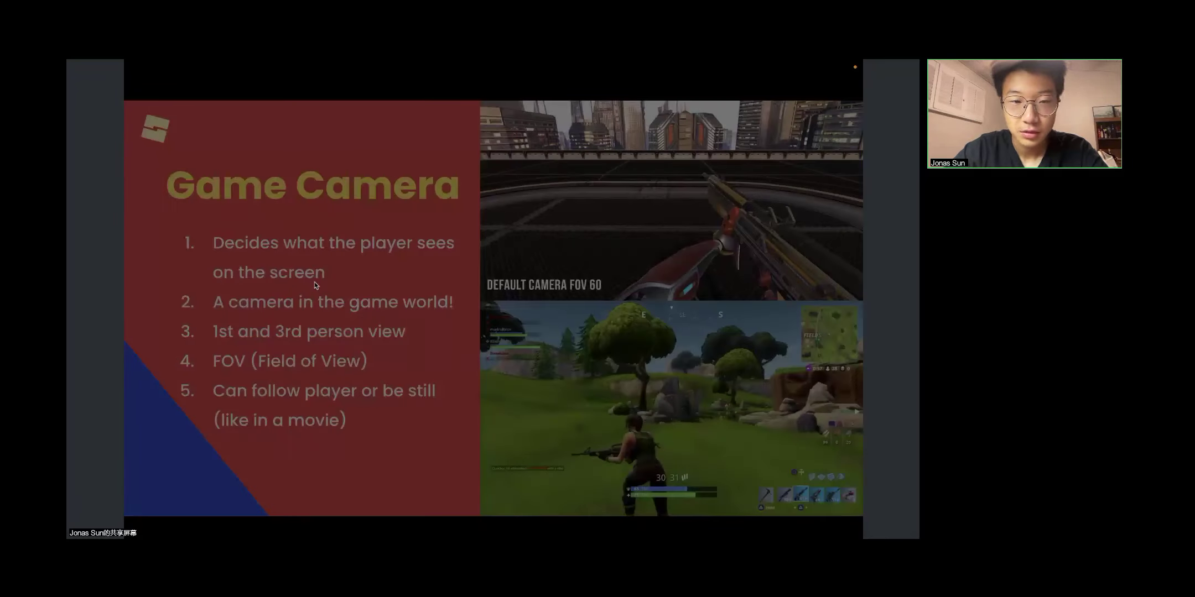
key(Left)
key(Left)
key(Left)
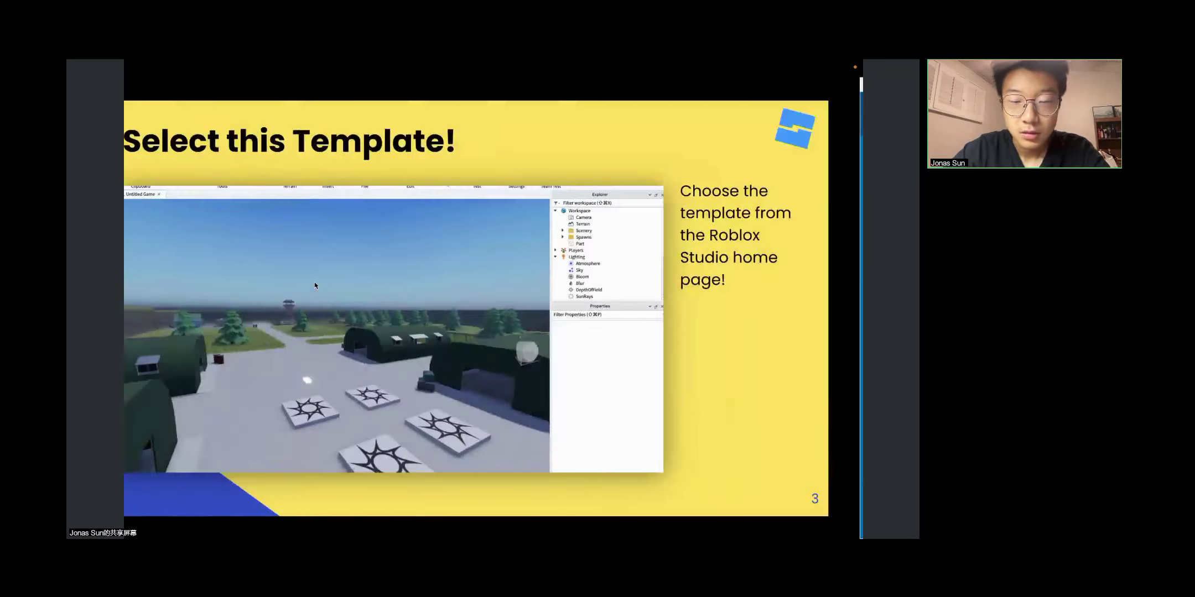
Step: Switch to Roblox Studio and create a new game from the Team/FFA Arena template
key(super+Tab)
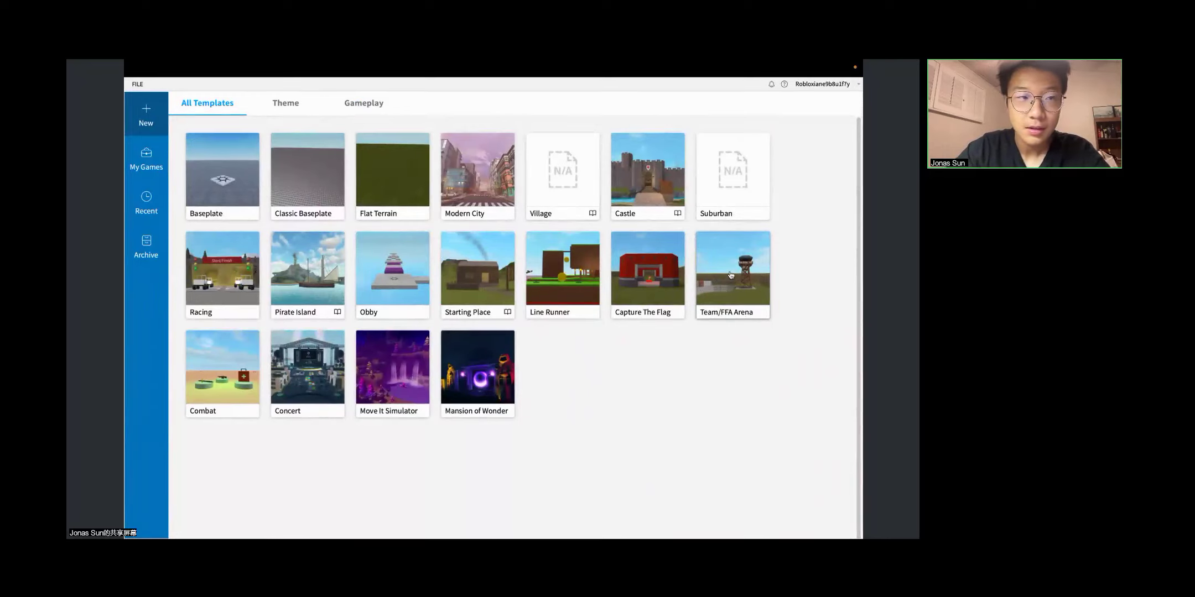
click(733, 276)
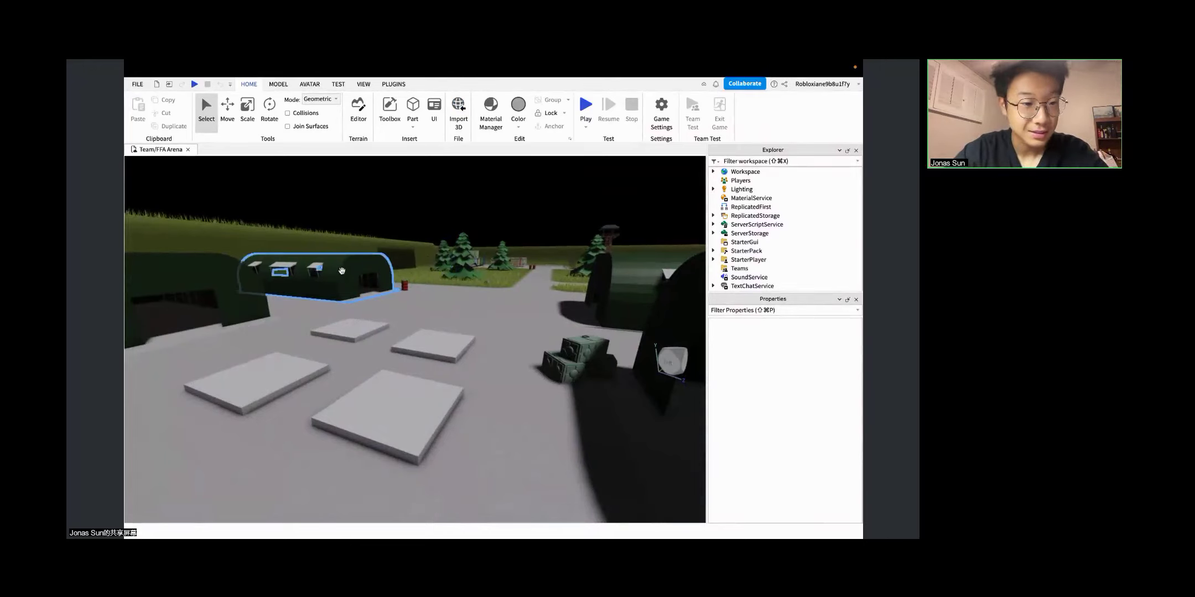
Step: Look over the arena's spawn pads and the barracks around them
right_drag(511, 339, 508, 337)
key(s)
key(s)
key(w)
key(w)
key(s)
right_drag(358, 356, 360, 354)
key(w)
key(w)
key(w)
key(s)
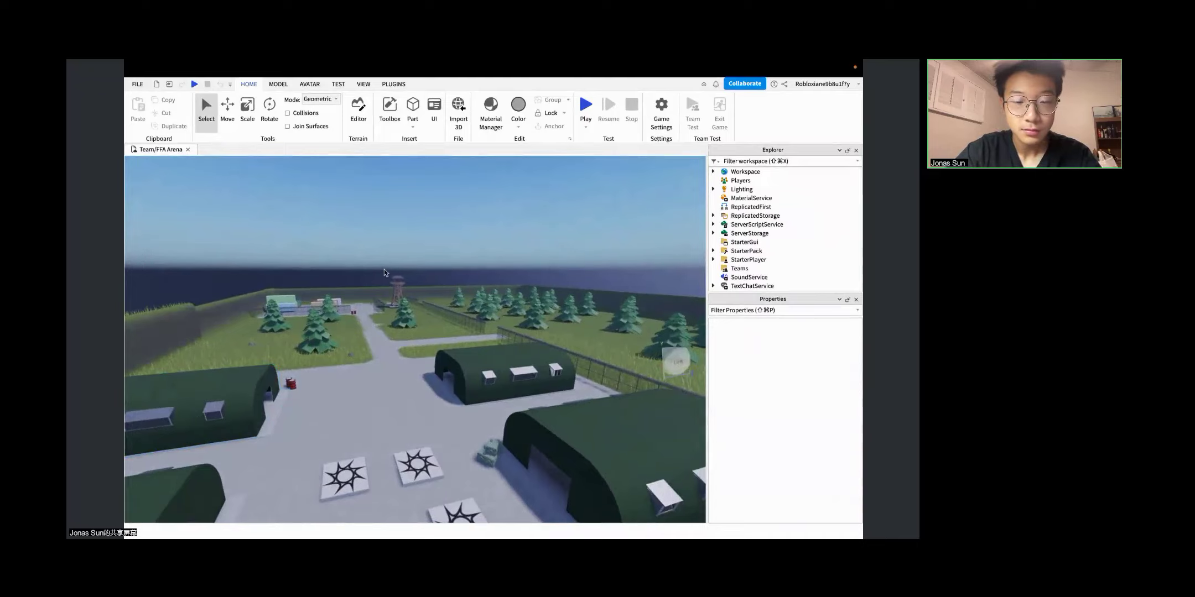
Step: Examine the arena's overall layout from above, including the roads, trees, fence and watchtower
right_drag(385, 273, 426, 277)
key(w)
key(w)
key(w)
key(s)
key(s)
right_drag(494, 316, 494, 316)
key(w)
key(d)
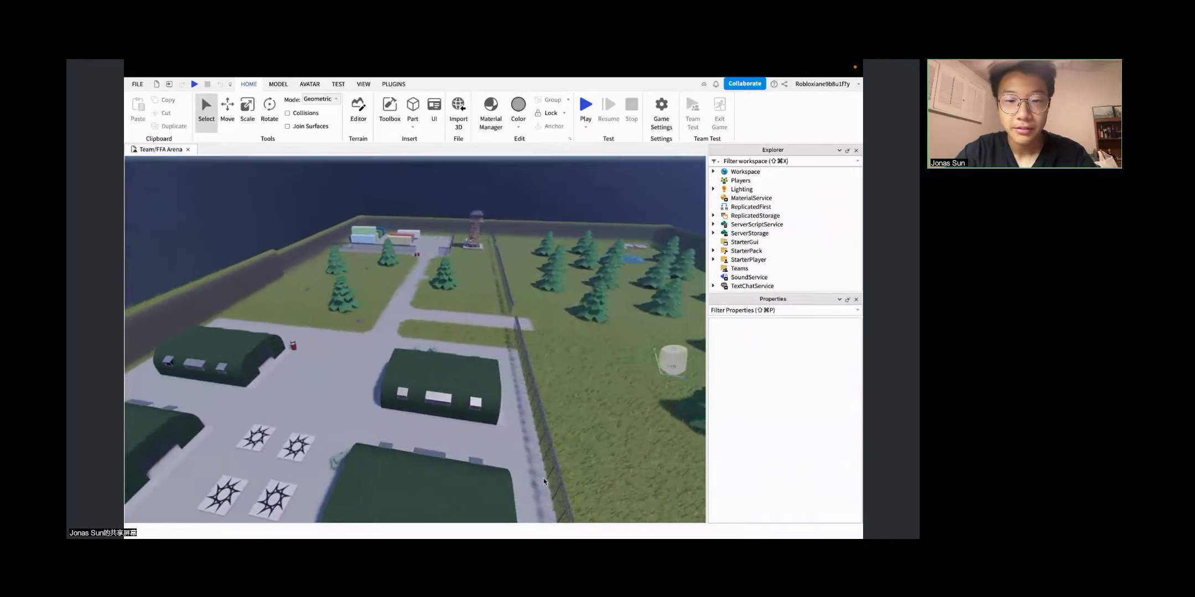
right_drag(544, 479, 544, 482)
key(w)
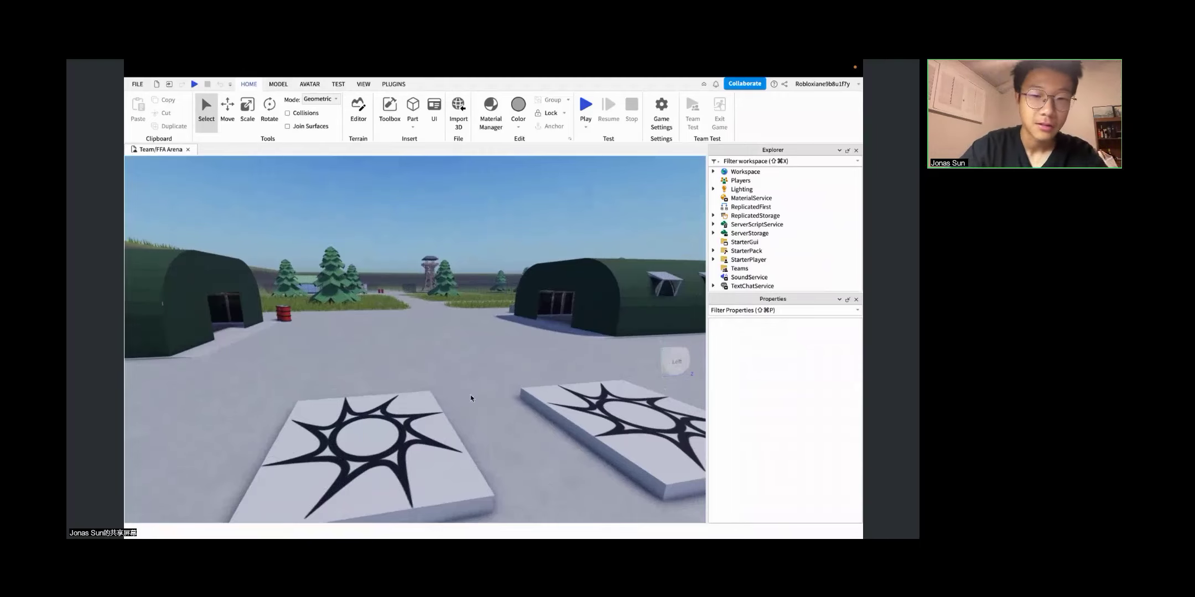
Step: Look around the spawn pads and the nearby barracks at ground level
right_drag(505, 360, 490, 403)
click(488, 400)
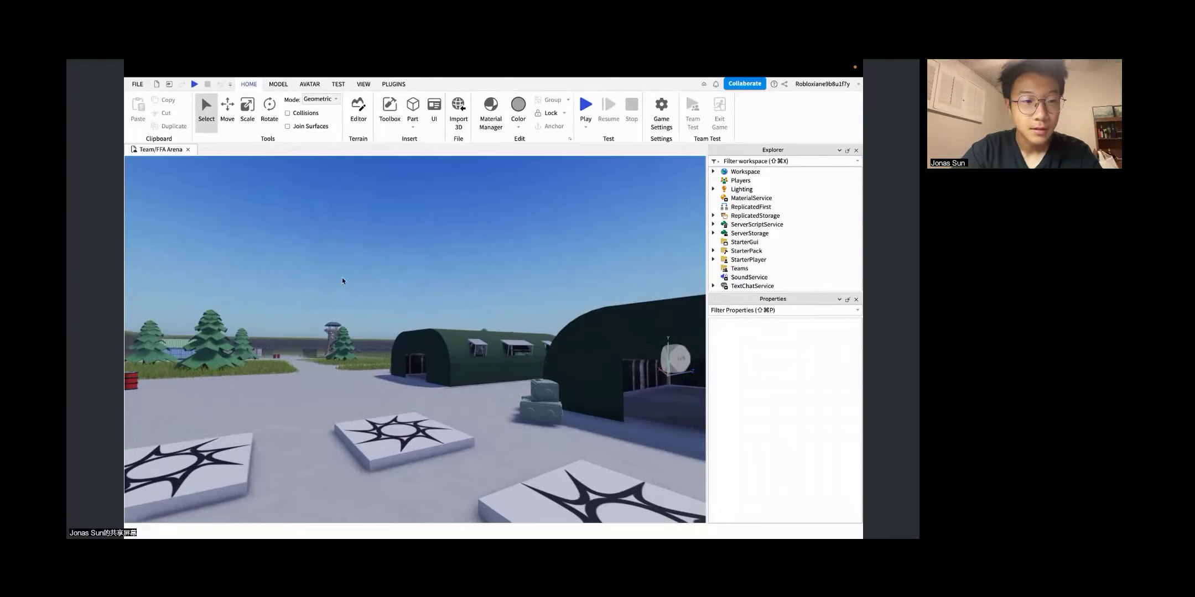
right_drag(461, 316, 460, 317)
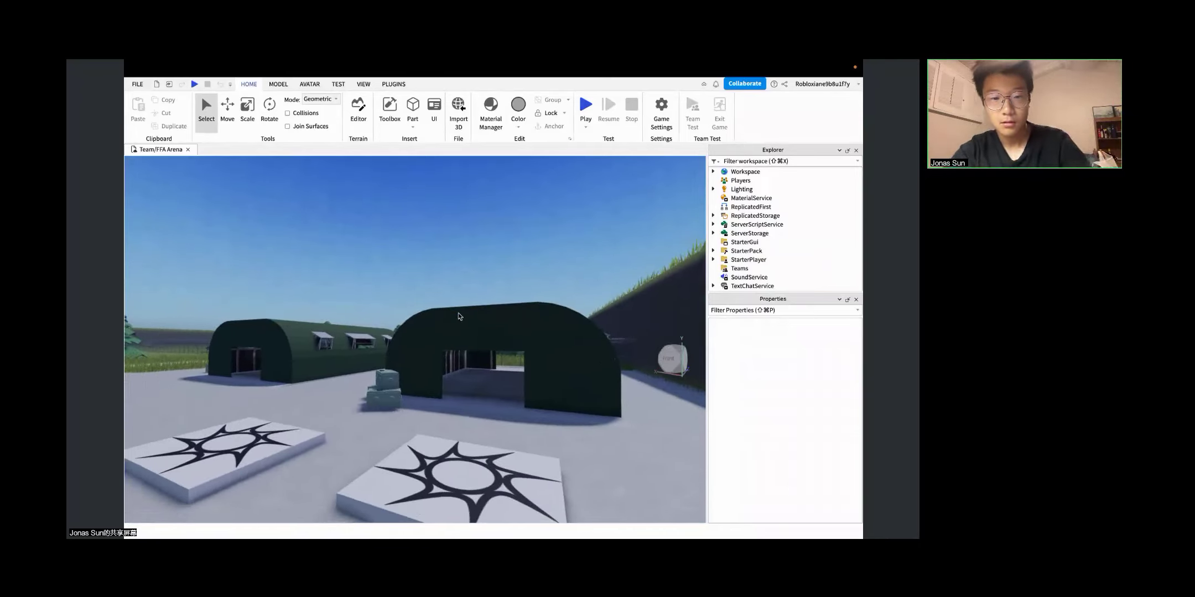
key(ctrl+Left)
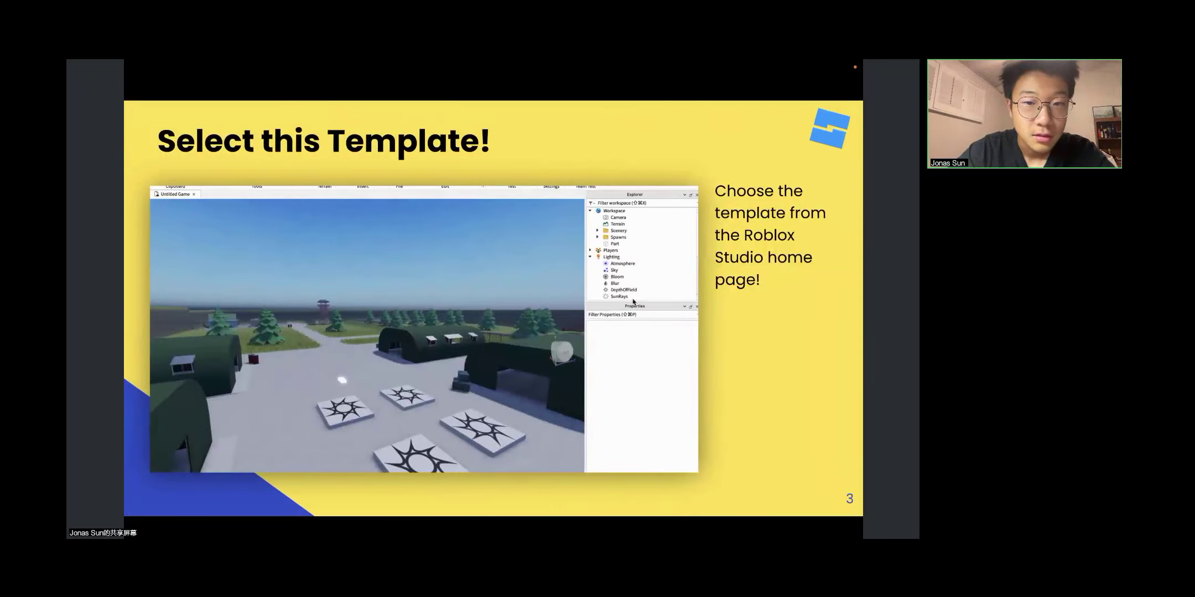
key(Right)
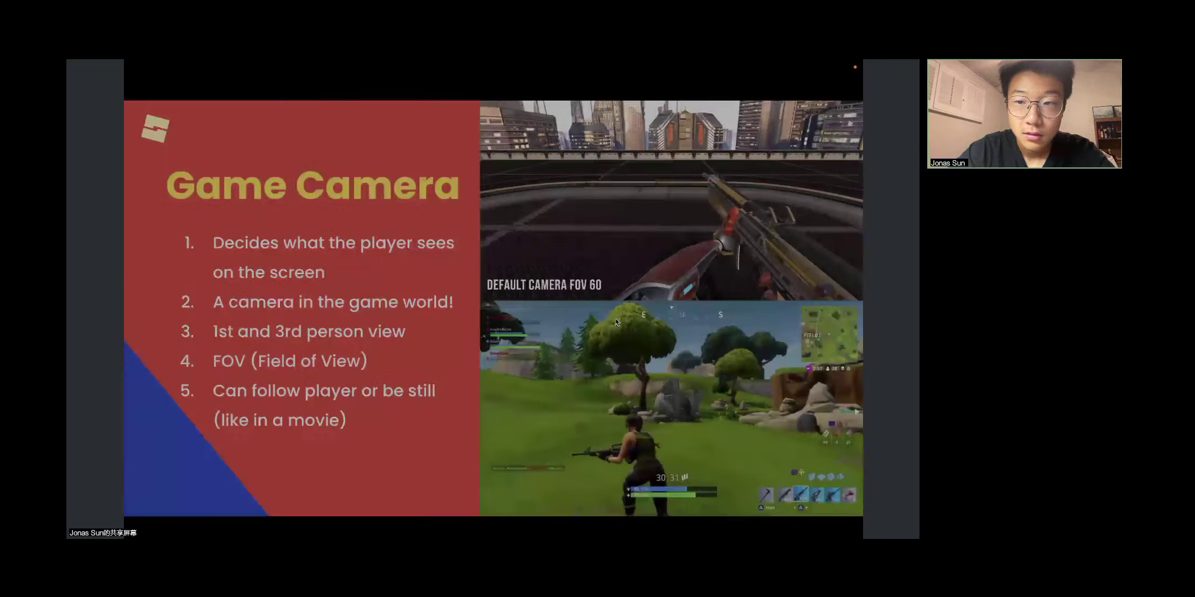
key(Left)
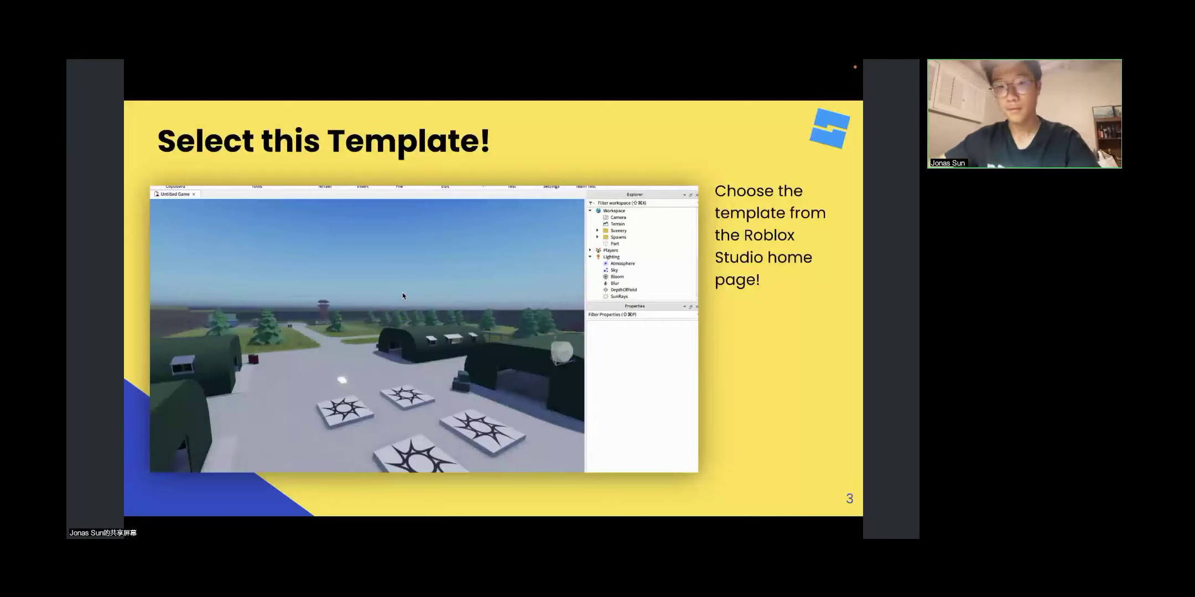
key(Right)
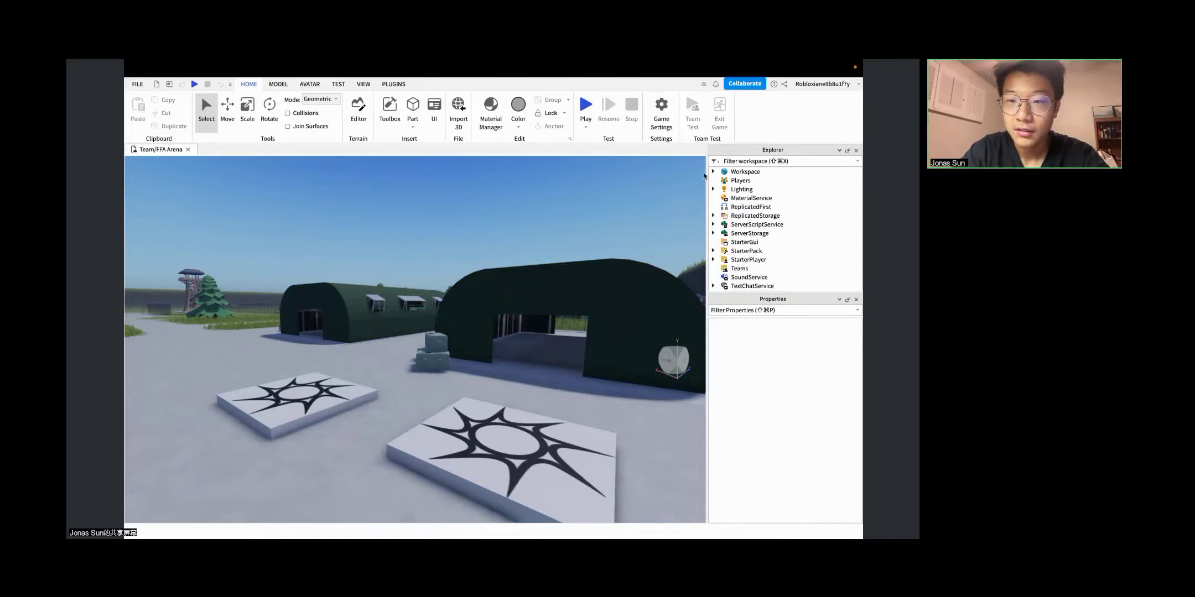
Step: Select the Camera in the Workspace and set its FieldOfView to 100
click(713, 172)
click(743, 183)
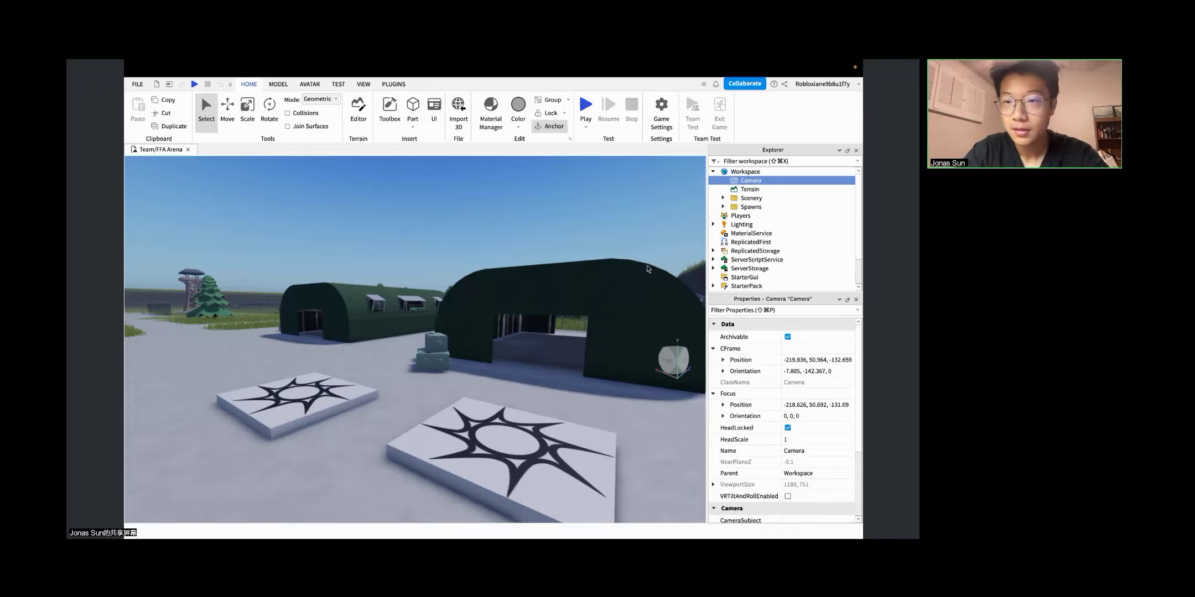
scroll(809, 424, down, 3)
scroll(809, 423, down, 2)
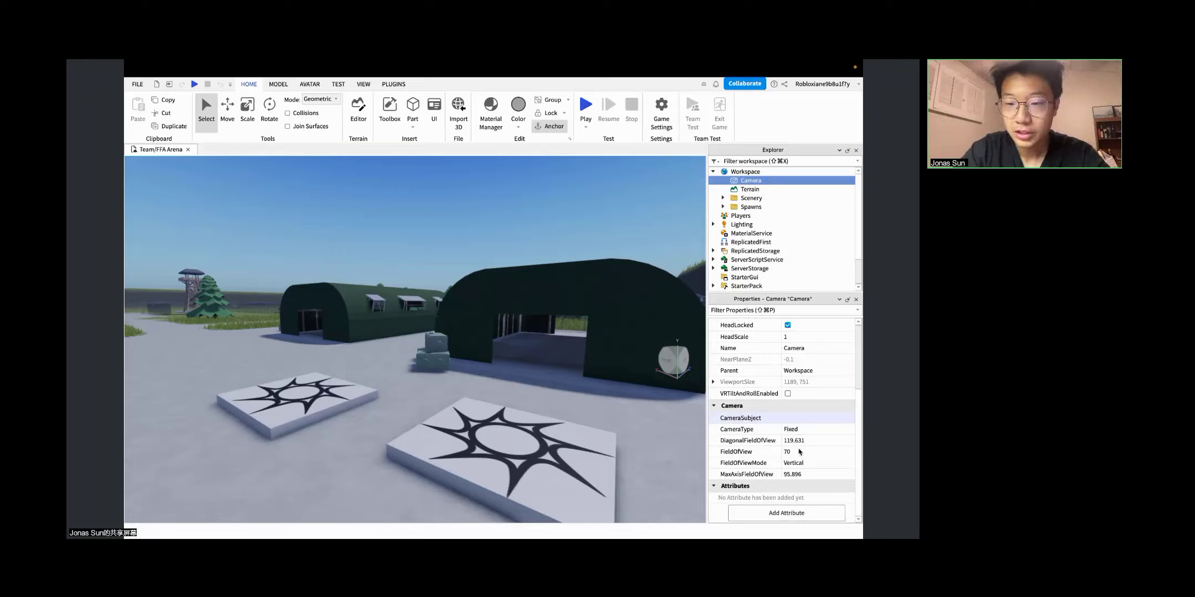
click(801, 452)
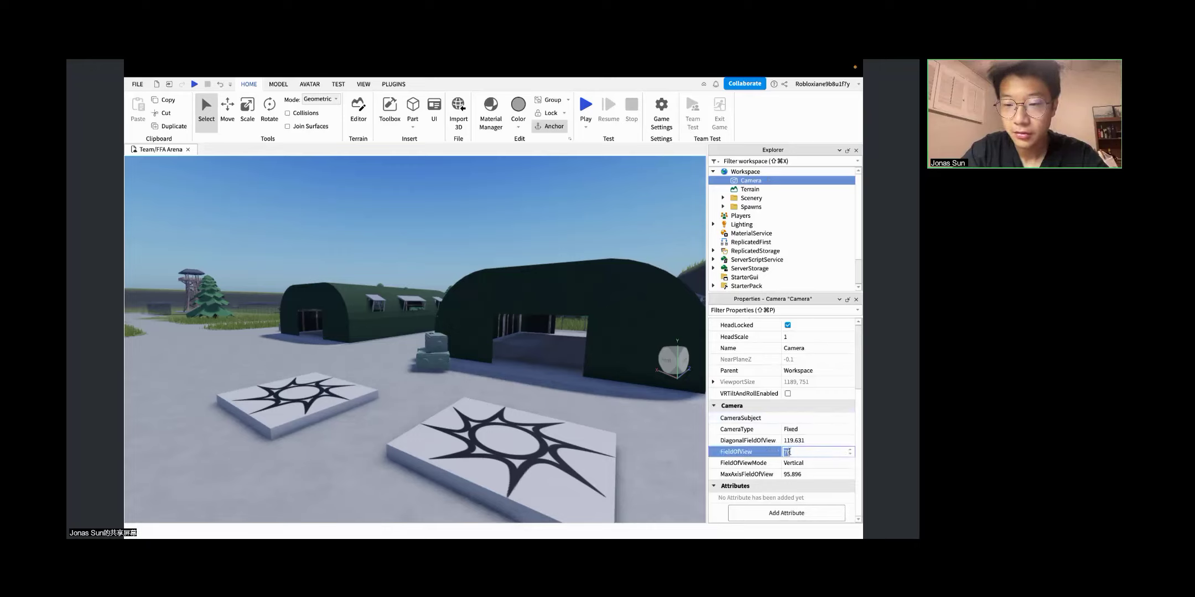
text(100)
key(Return)
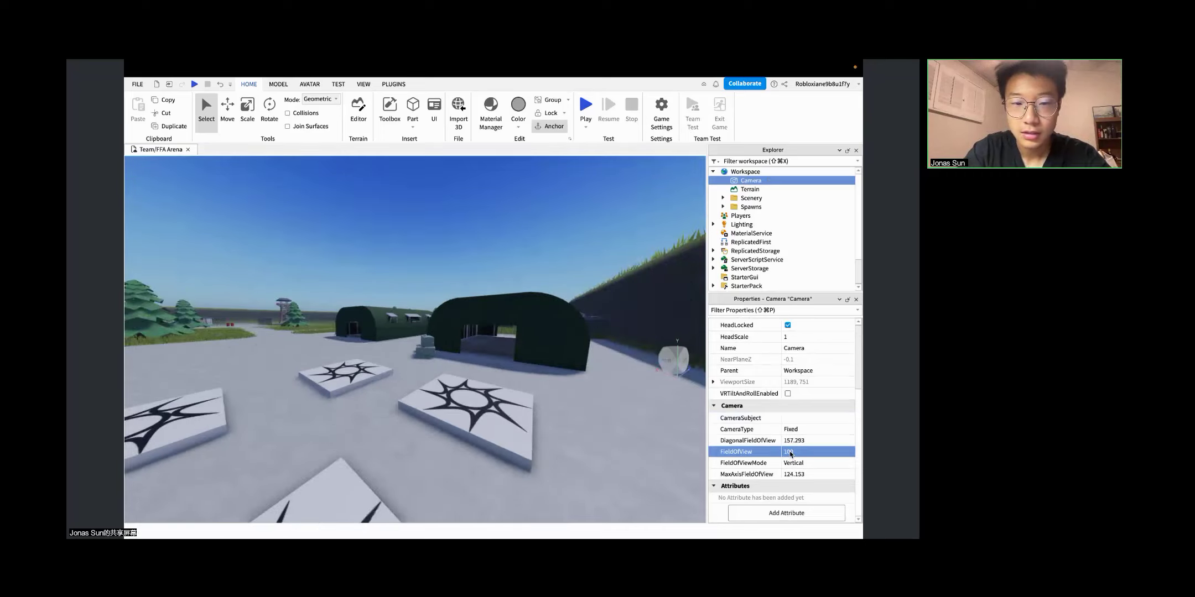
Step: Set the camera's FieldOfView to 120 and look around the spawn area with it
click(790, 453)
text(120)
key(Return)
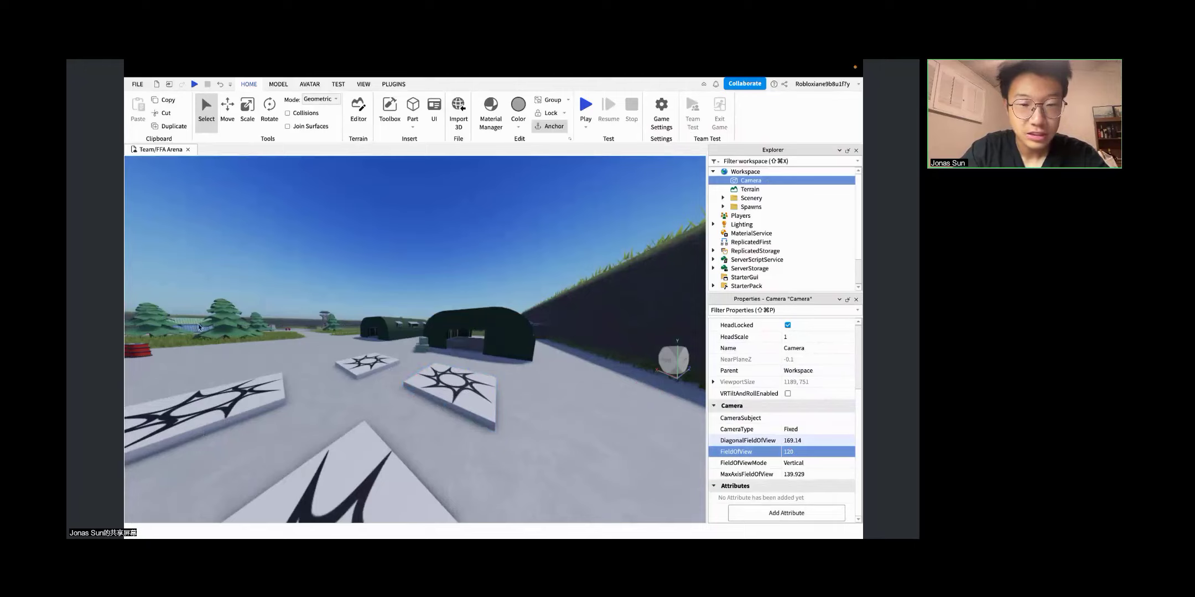
right_drag(381, 363, 383, 363)
right_drag(383, 364, 365, 380)
right_click(383, 363)
click(365, 382)
key(w)
key(w)
key(s)
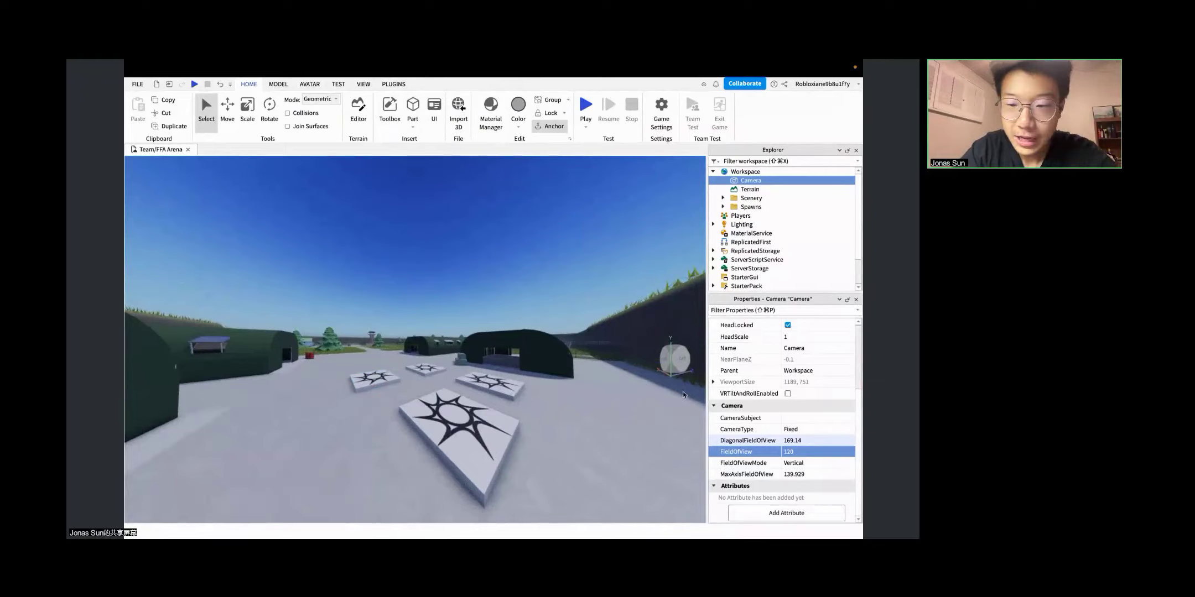
Step: Try a FieldOfView of 60 on the camera and reset it to 70
click(804, 452)
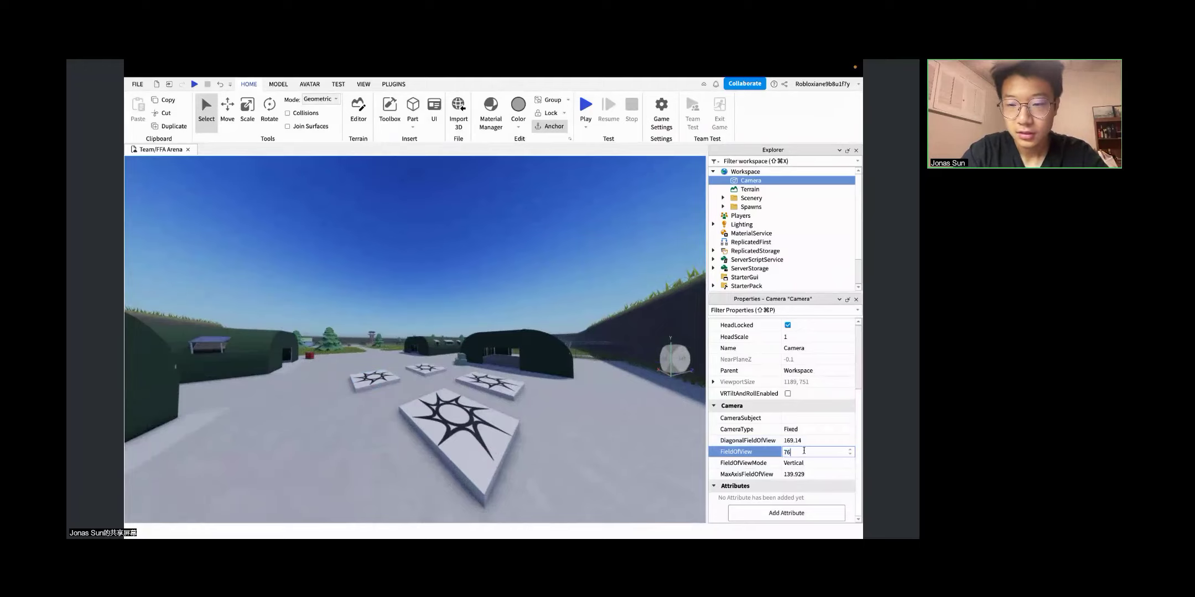
text(60)
key(Return)
click(805, 453)
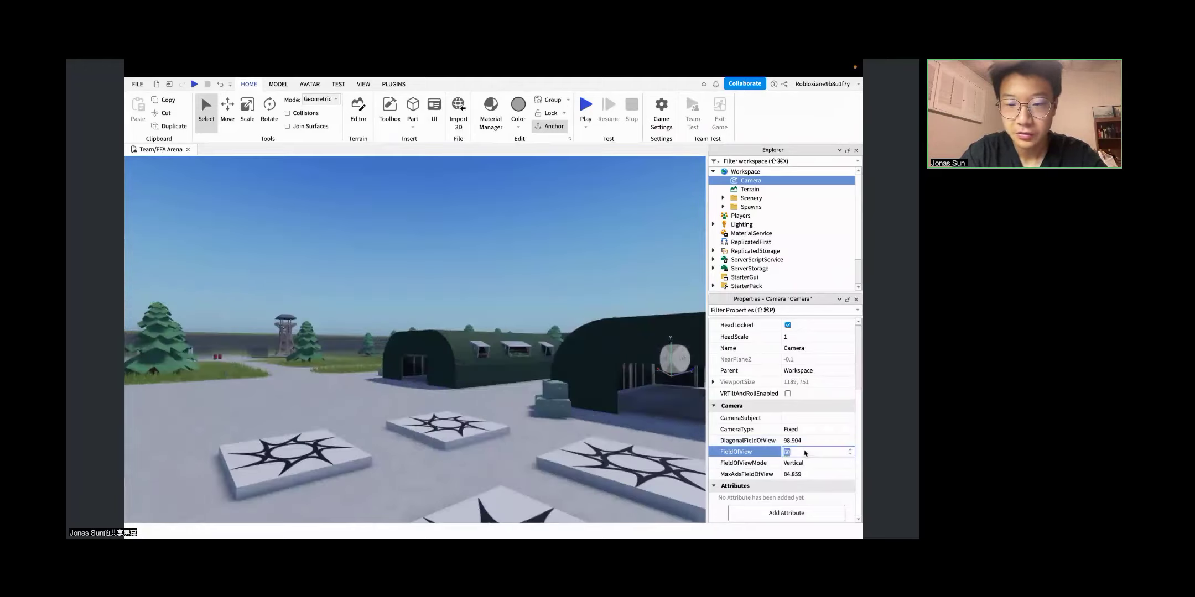
text(70)
key(Return)
Step: Reselect the Workspace camera, set its FieldOfView to 30 and view the barracks with it
scroll(472, 374, up, 10)
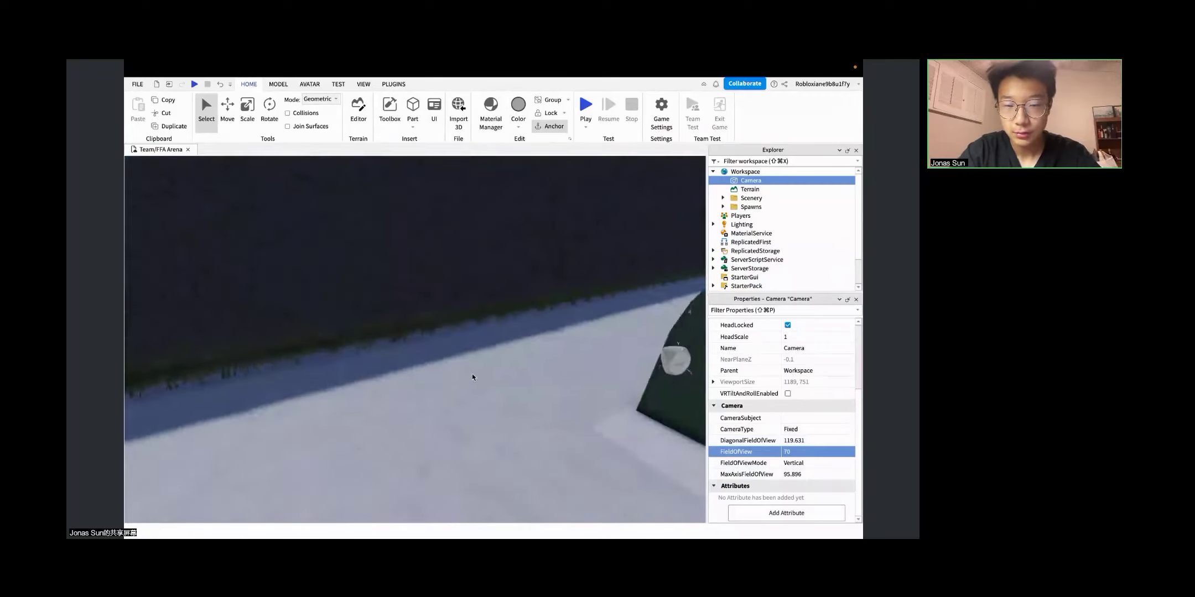
scroll(471, 374, down, 10)
right_drag(476, 282, 476, 283)
click(475, 282)
scroll(475, 283, down, 3)
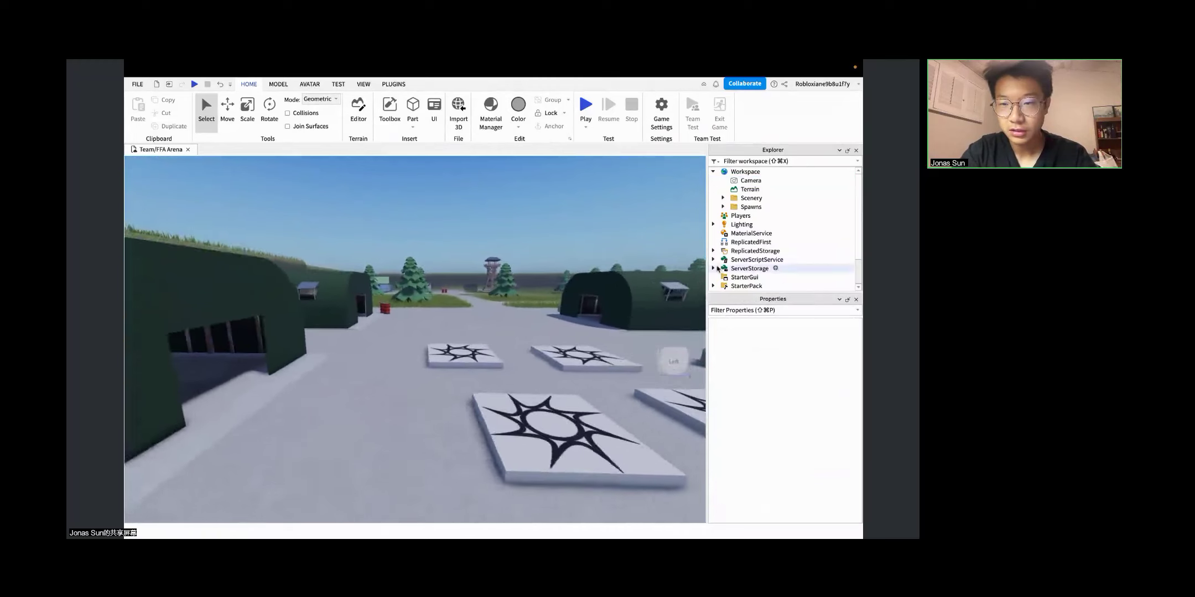
click(754, 182)
scroll(803, 459, down, 3)
click(803, 452)
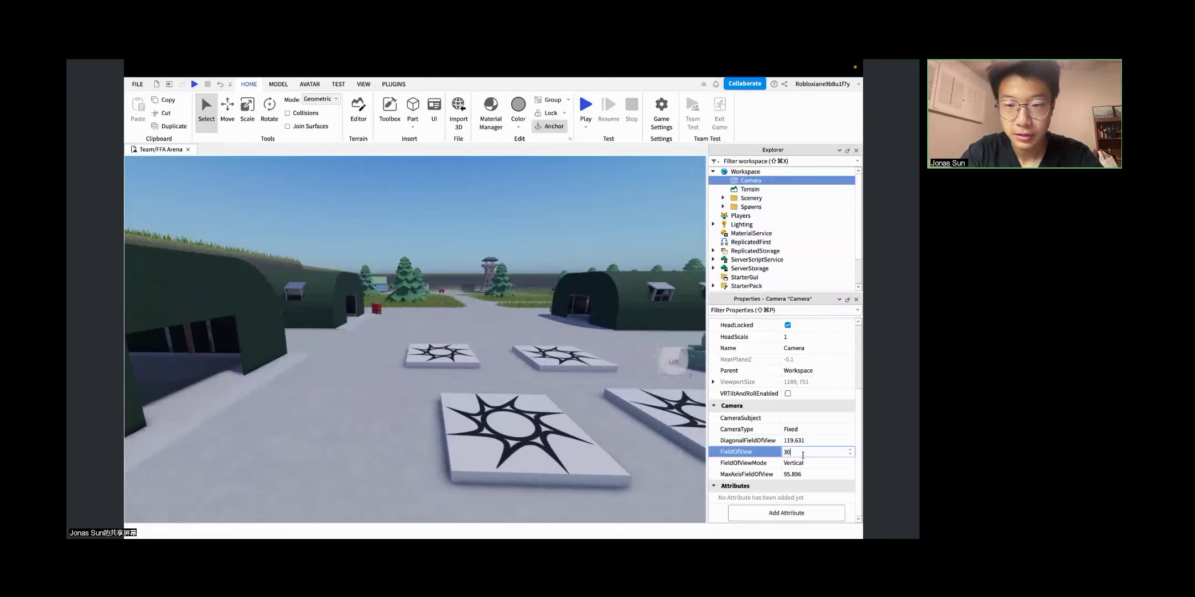
text(30)
key(Return)
right_drag(448, 273, 485, 294)
key(w)
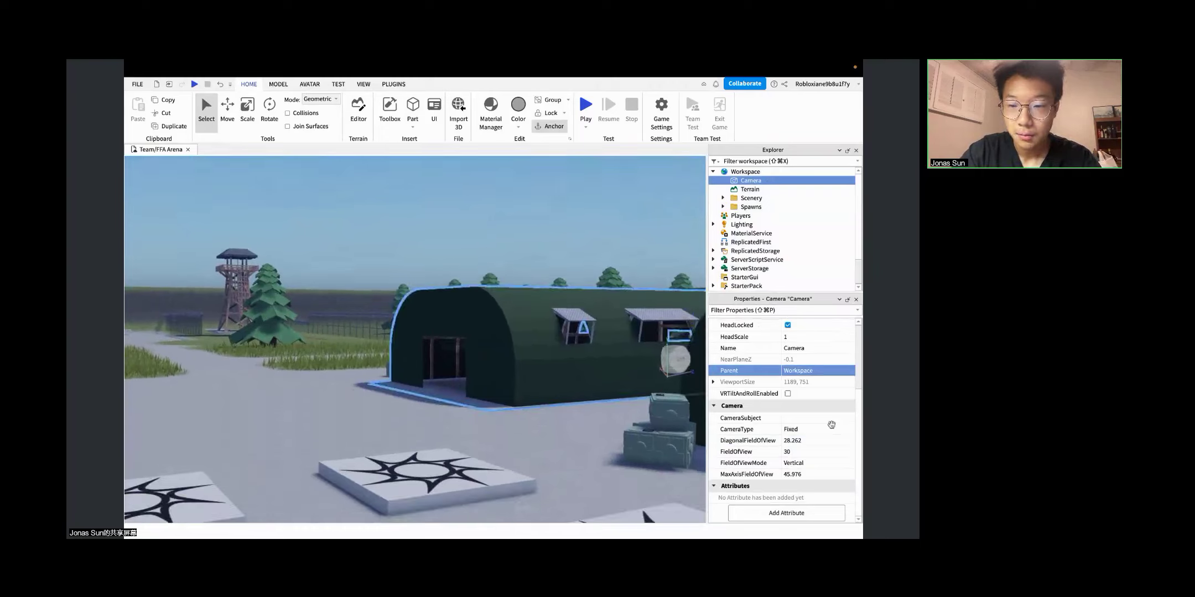
Step: Set the camera's FieldOfView back to 70
click(826, 452)
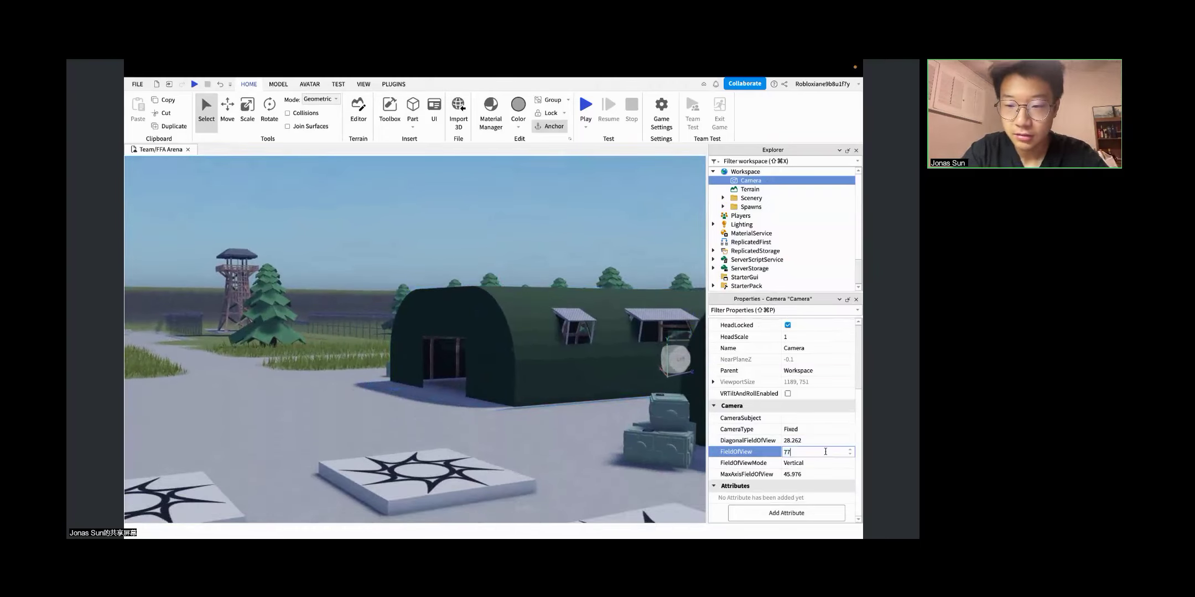
key(Return)
right_drag(506, 316, 506, 314)
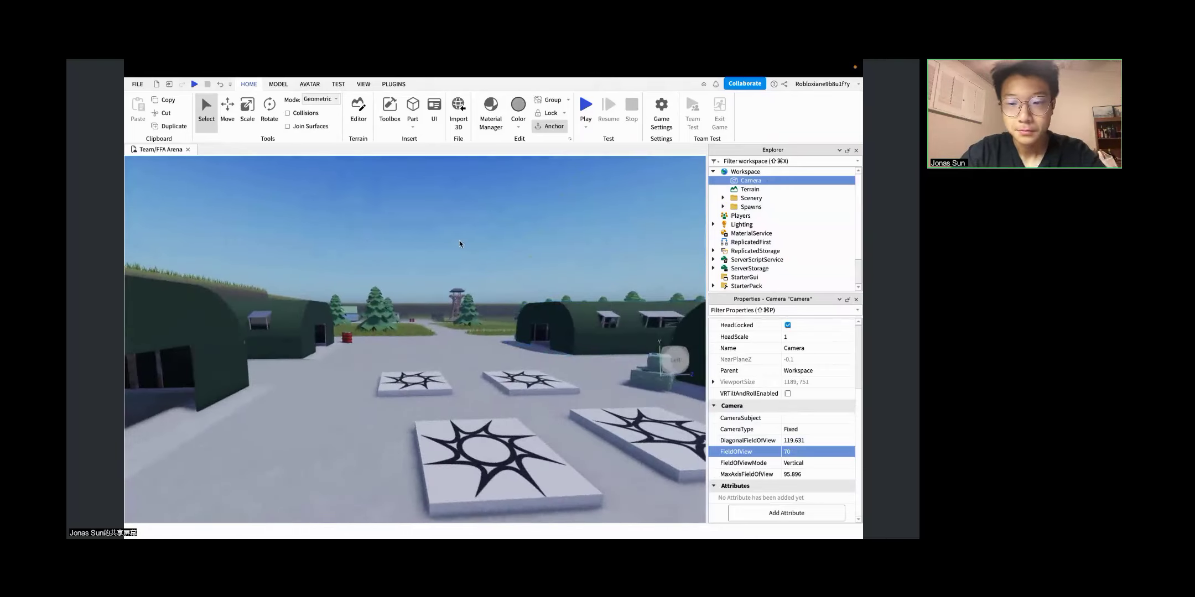
Step: Set the camera's FieldOfView to 10
key(ctrl+Left)
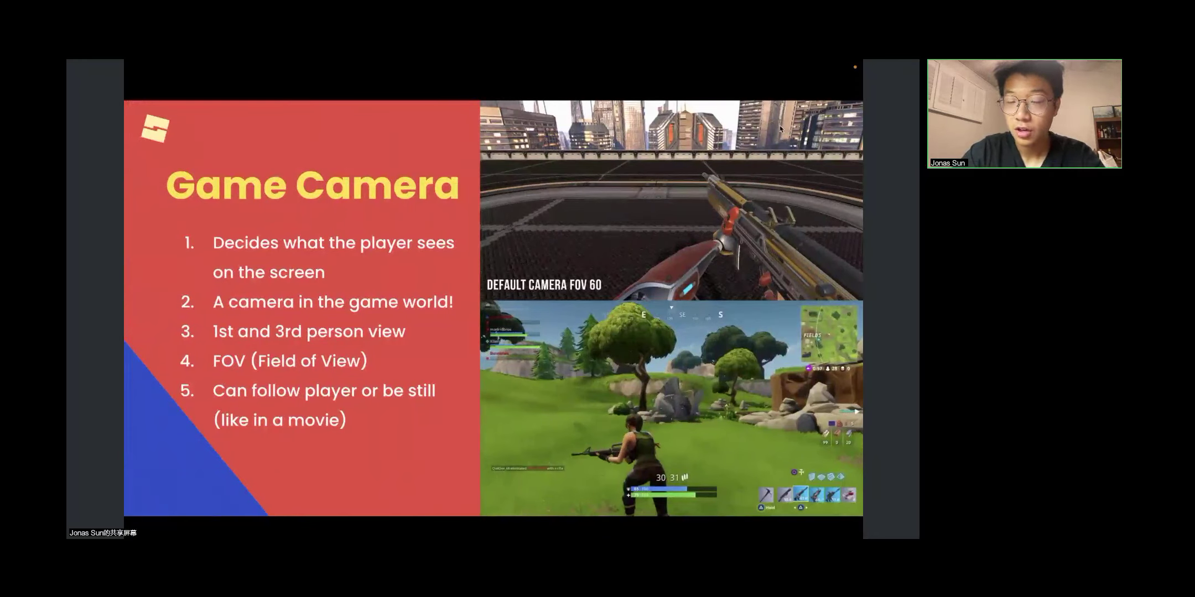
key(ctrl+Right)
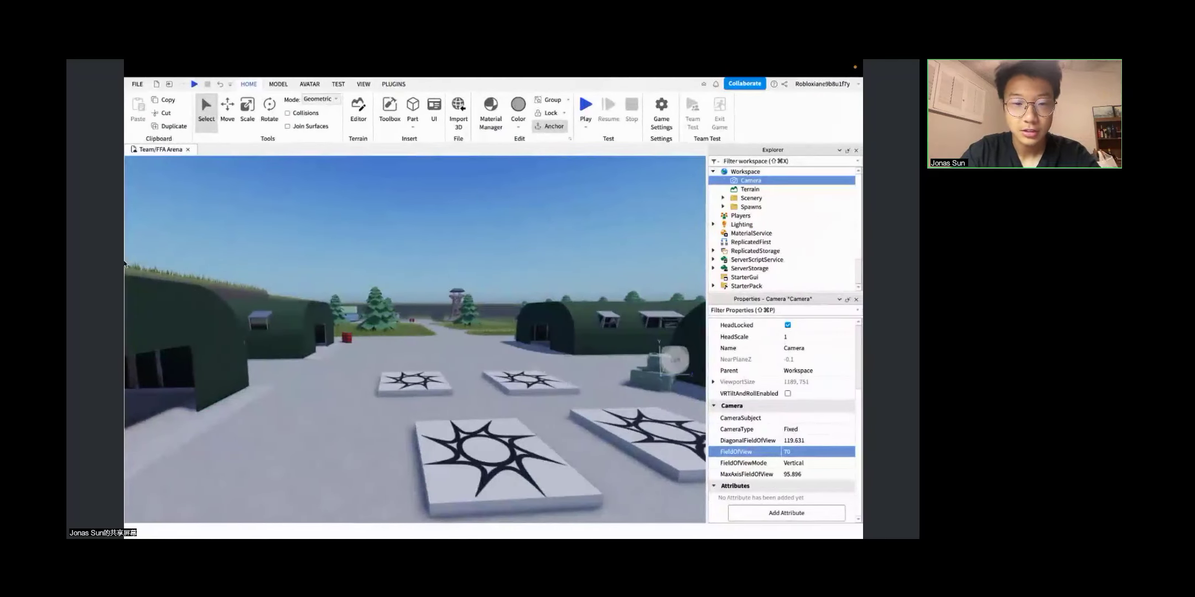
right_drag(514, 354, 515, 354)
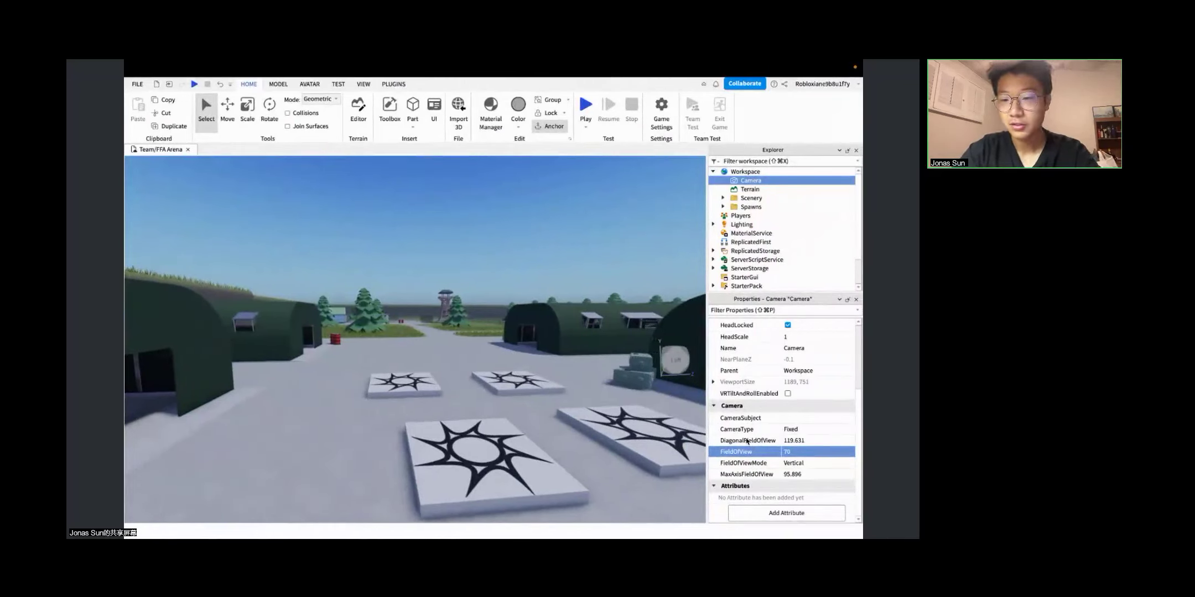
text(10)
key(Return)
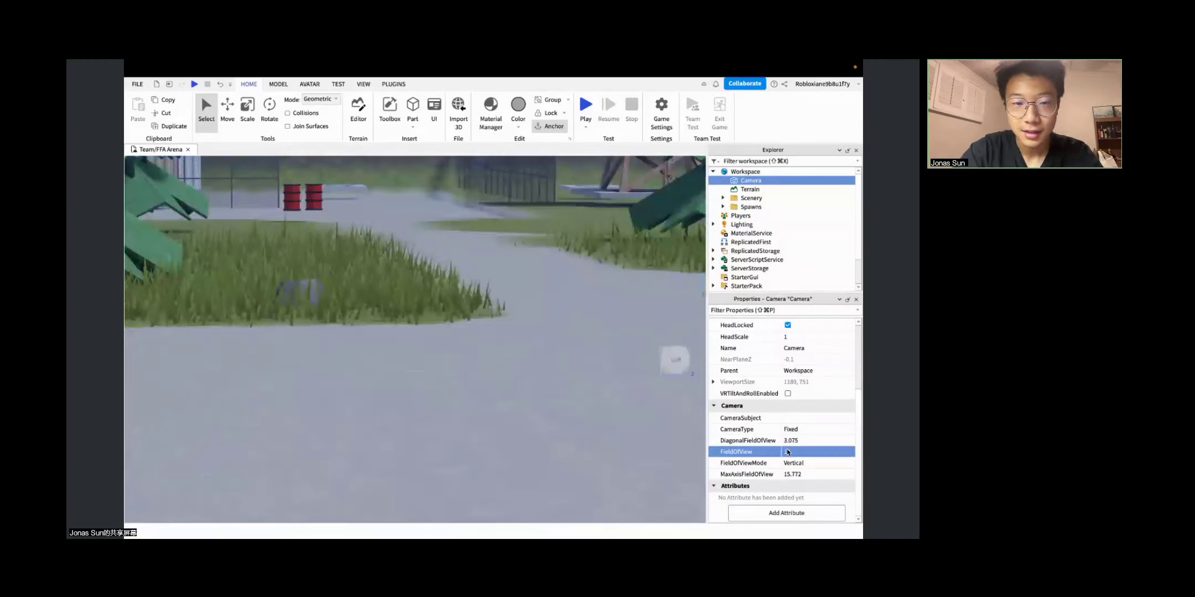
Step: Look at the trees and watchtower, then reselect the Workspace camera and set its FieldOfView to 120
right_drag(519, 364, 519, 362)
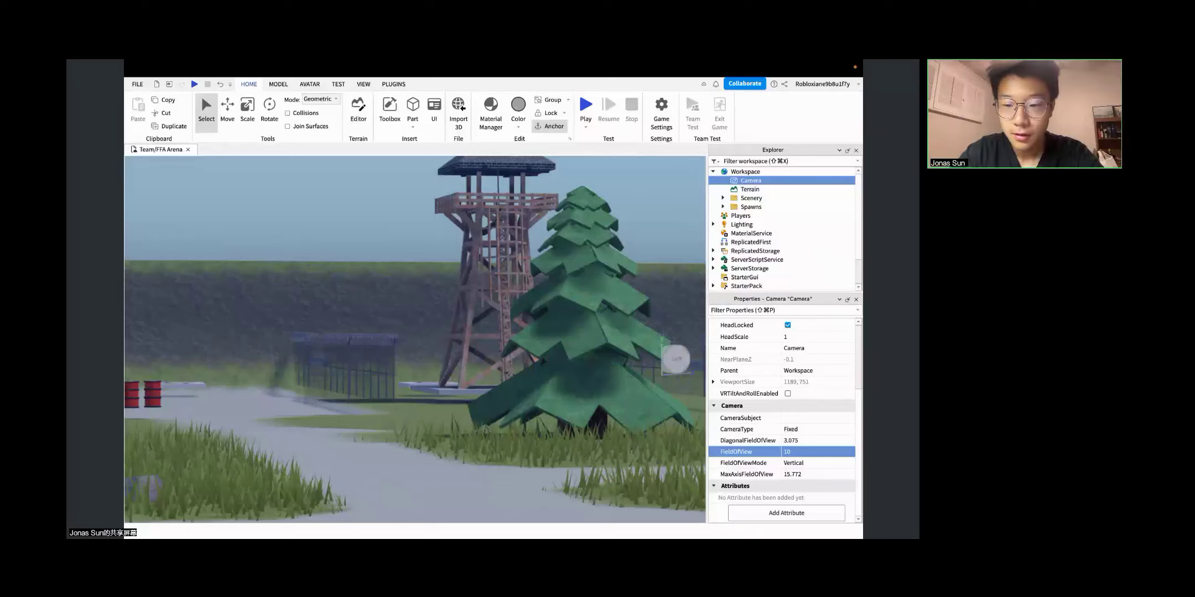
click(814, 453)
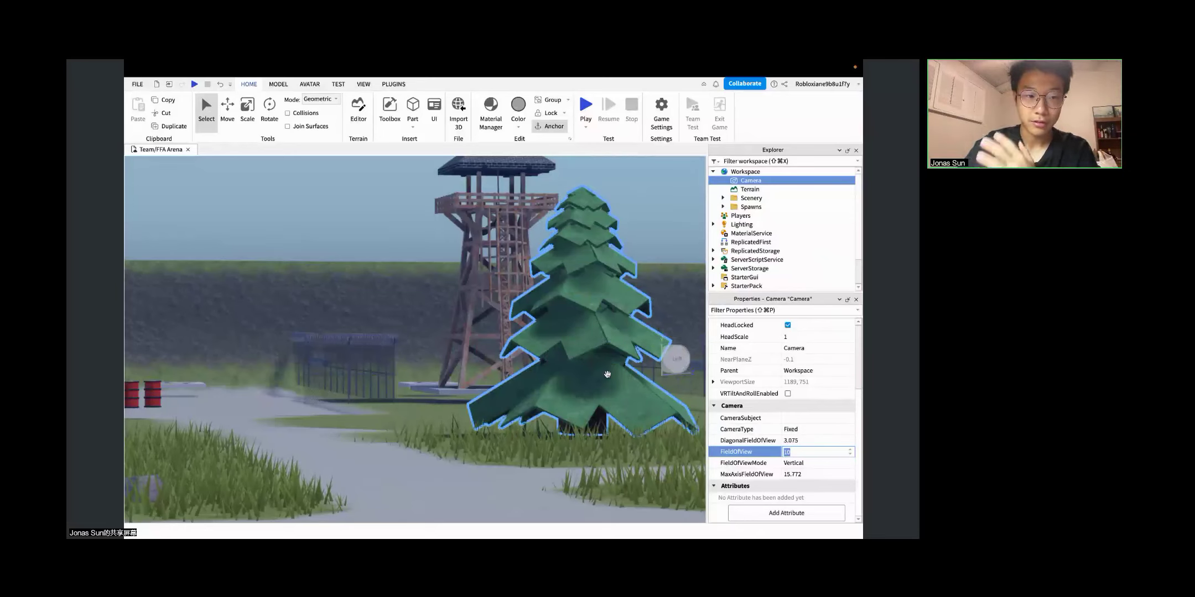
click(361, 215)
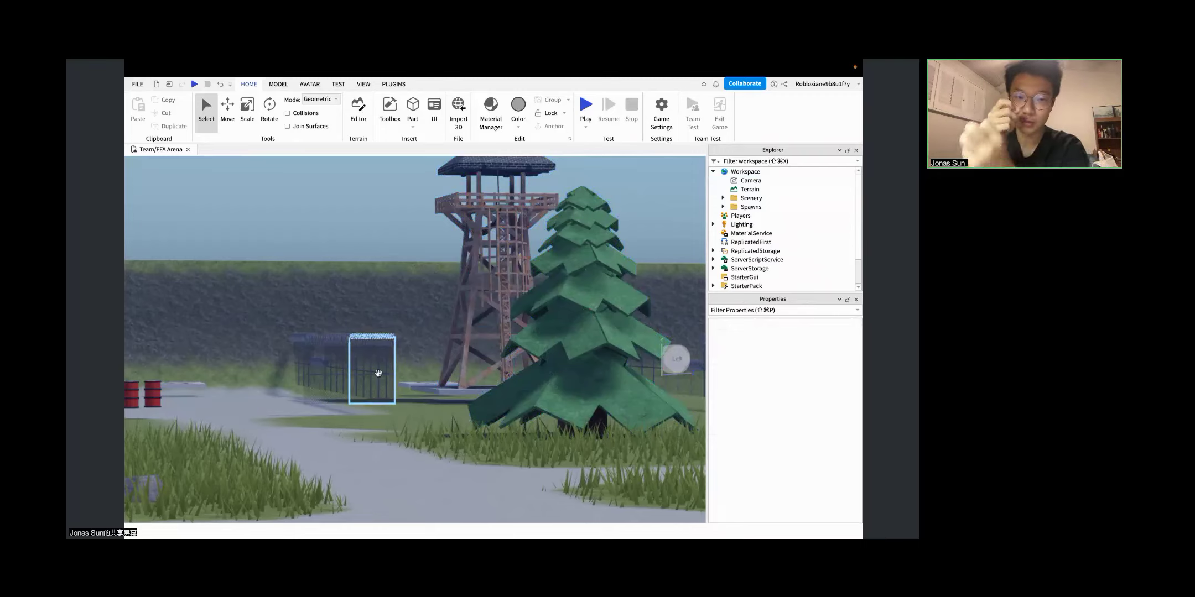
click(750, 181)
scroll(817, 458, down, 3)
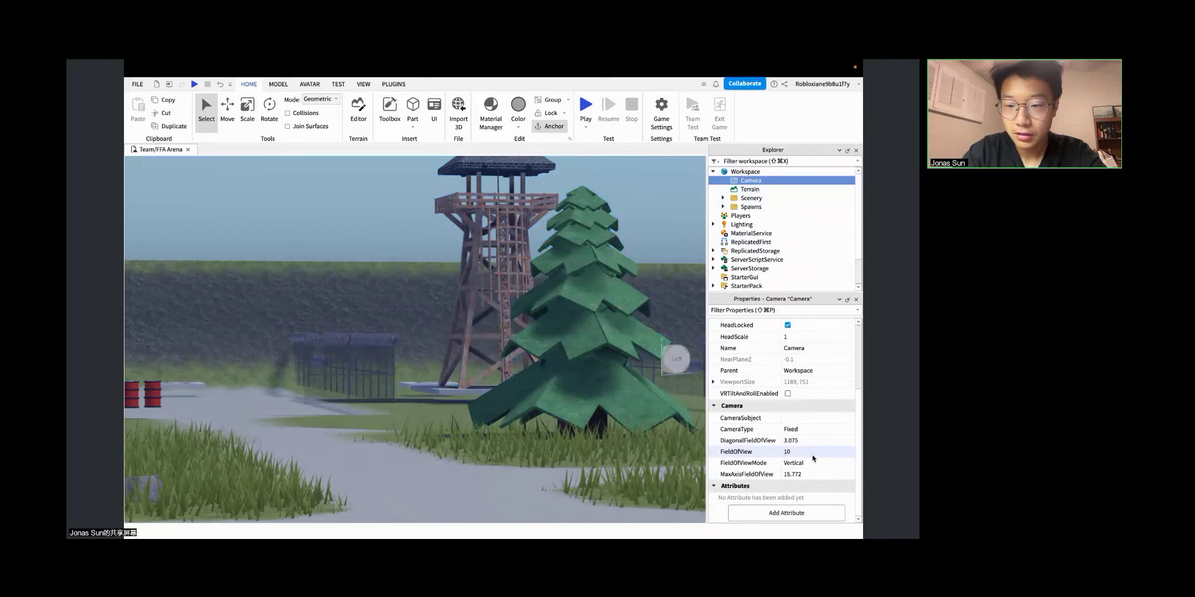
click(812, 454)
key(Return)
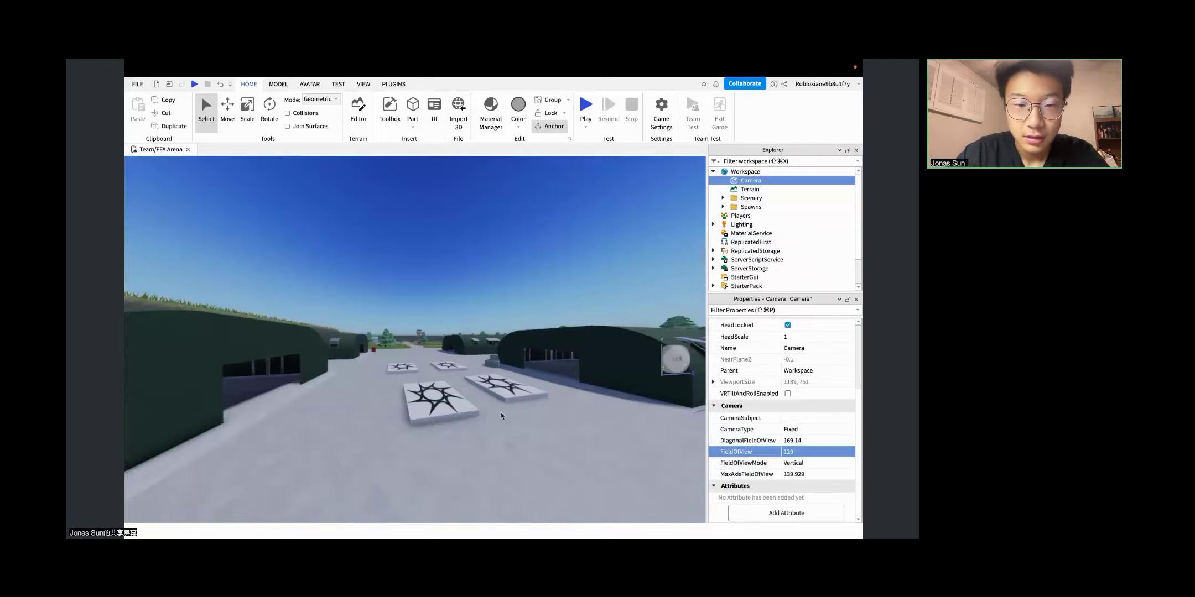
Step: Fly the view back and forth around the spawn pads and barracks to examine the distortion at the wide FieldOfView
right_drag(504, 415, 502, 414)
right_click(501, 414)
click(475, 269)
right_drag(480, 274, 480, 275)
key(w)
key(w)
key(s)
key(s)
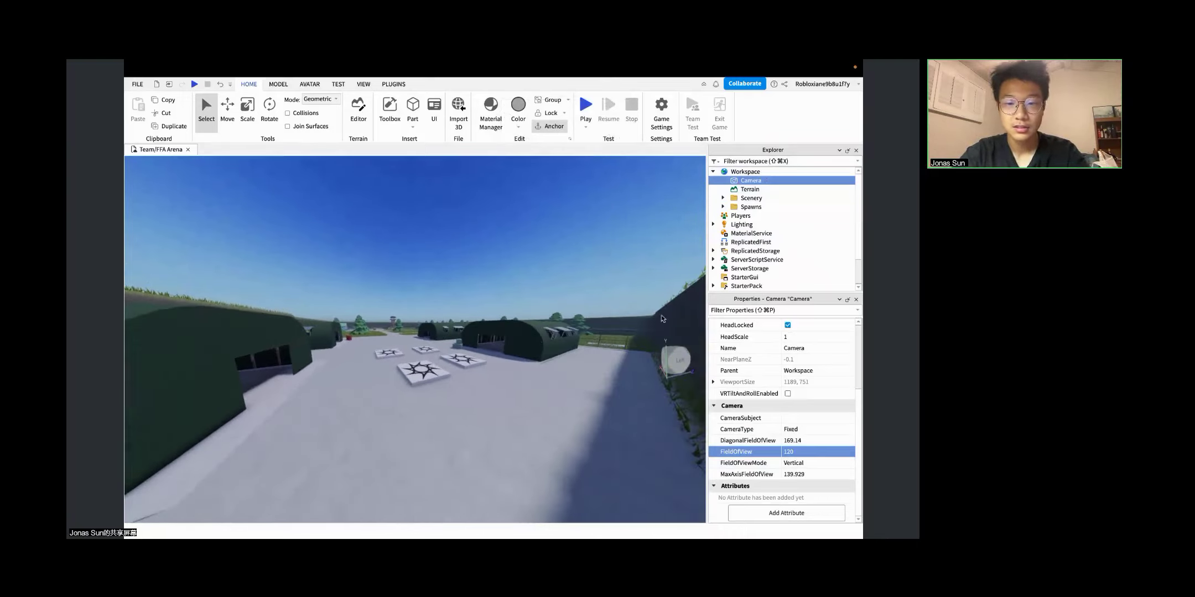
key(w)
right_drag(464, 322, 465, 323)
key(a)
key(s)
key(w)
key(s)
key(s)
key(w)
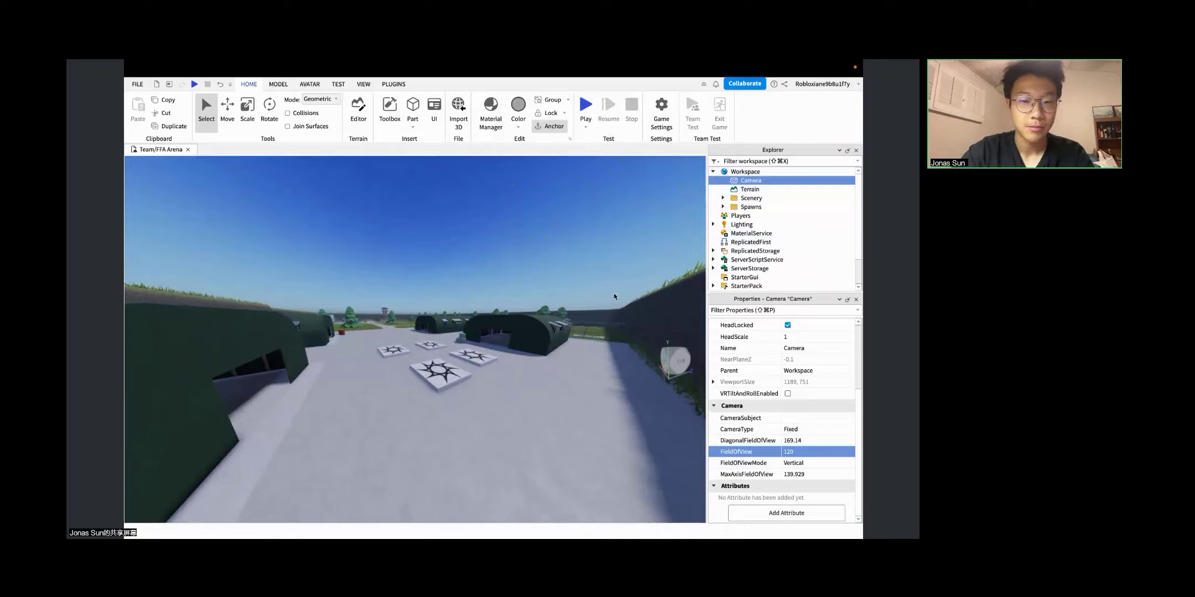
right_drag(619, 299, 645, 333)
key(w)
key(s)
key(w)
key(s)
key(s)
key(w)
key(s)
Step: Set the camera's FieldOfView to 70
click(809, 454)
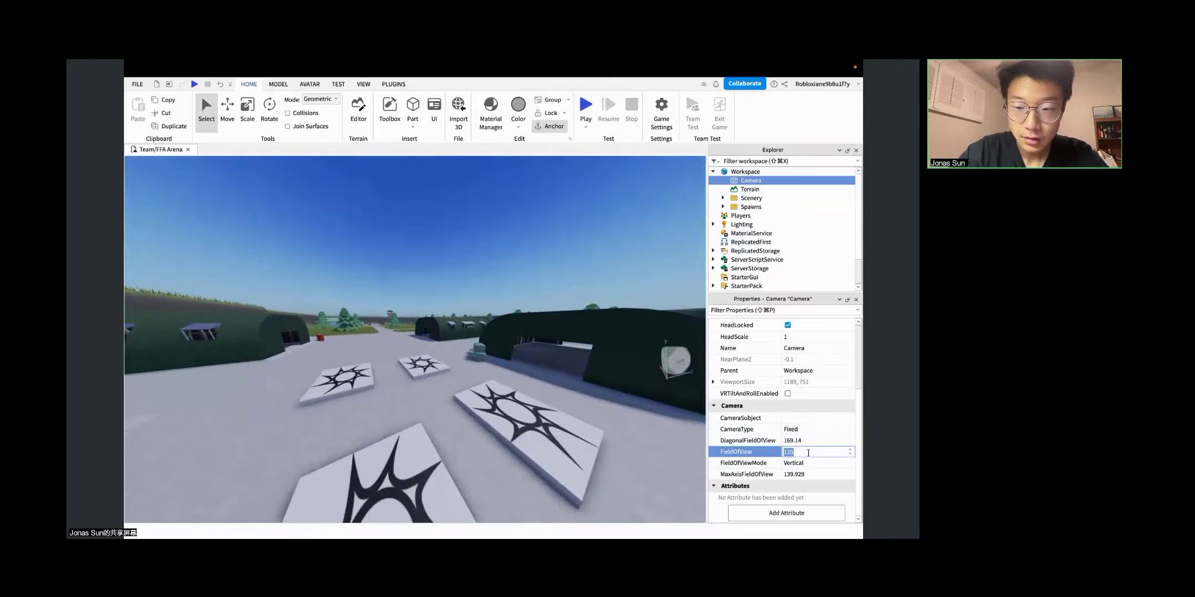
text(70)
key(Return)
key(ctrl+Left)
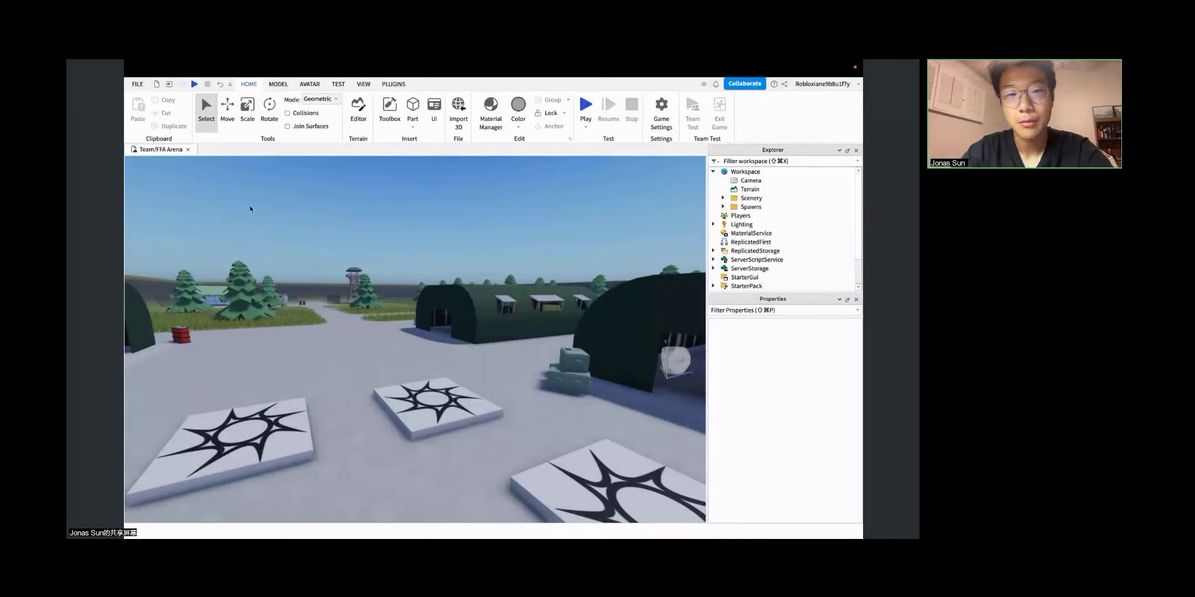
Step: Start a playtest of the arena
click(585, 107)
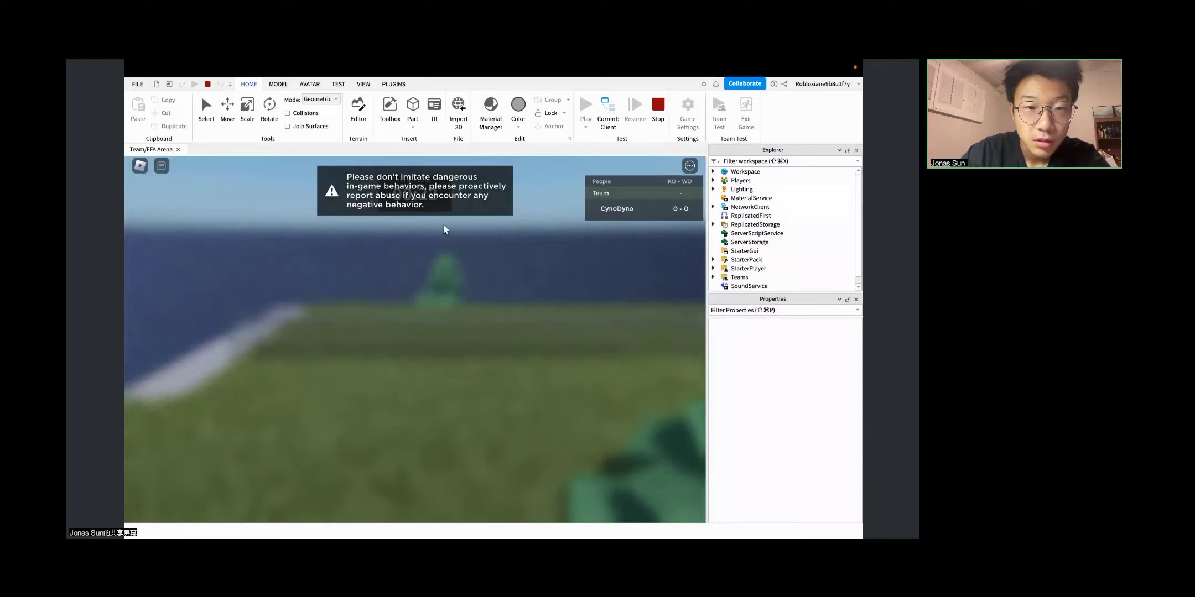
key(ctrl+Left)
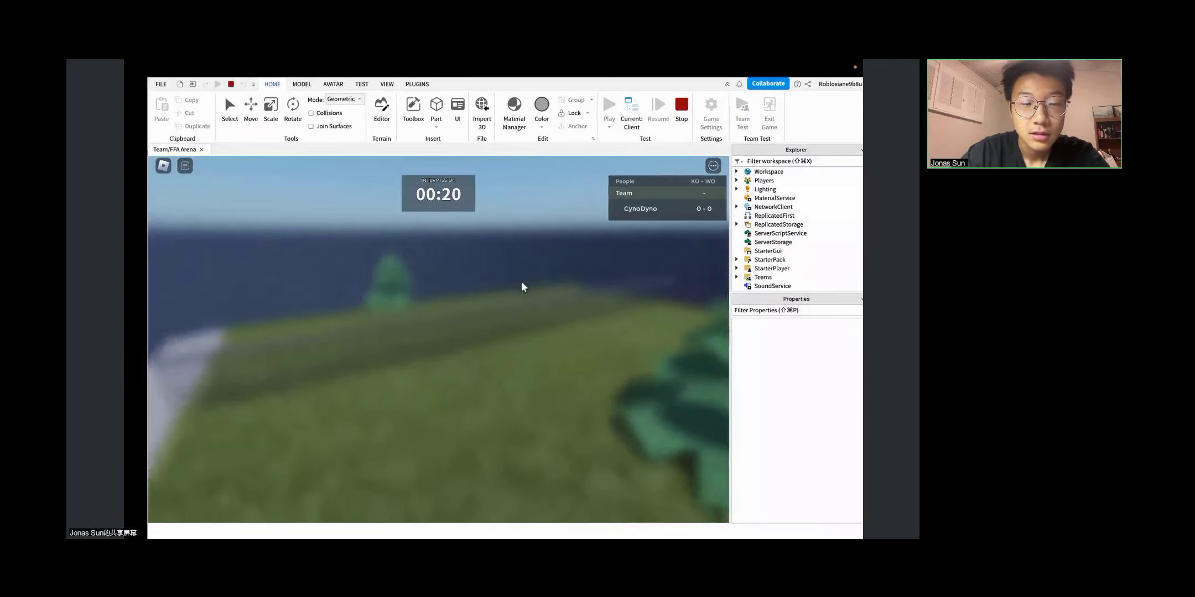
key(super+Tab)
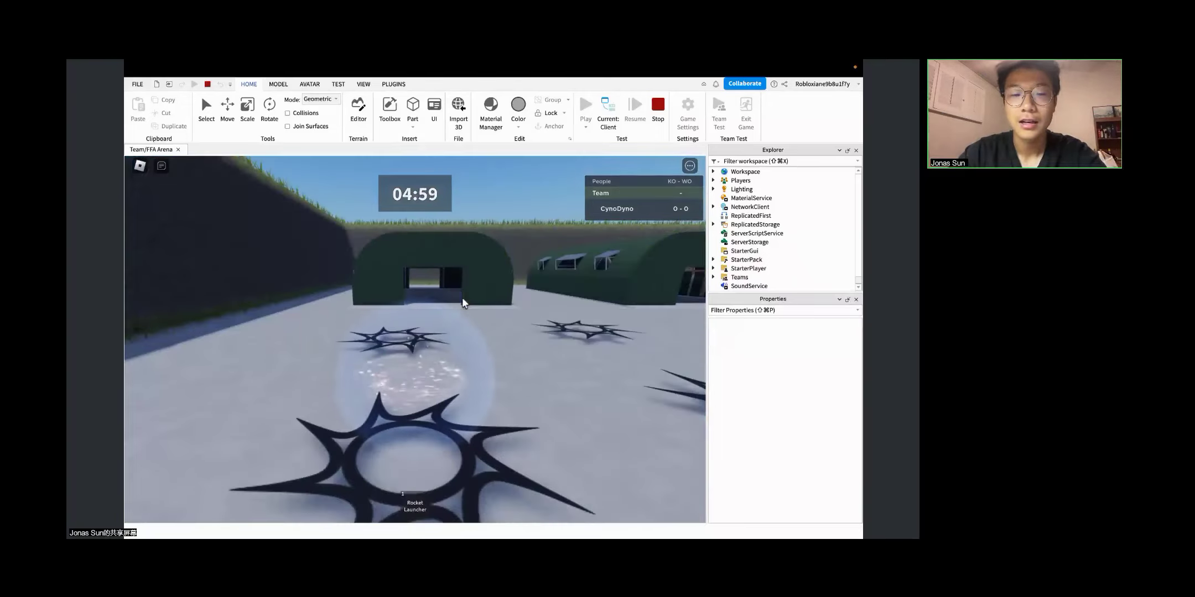
Step: Walk the character around the spawn pads and turn the view to examine how the default camera follows it
key(d)
key(a)
key(s)
key(w)
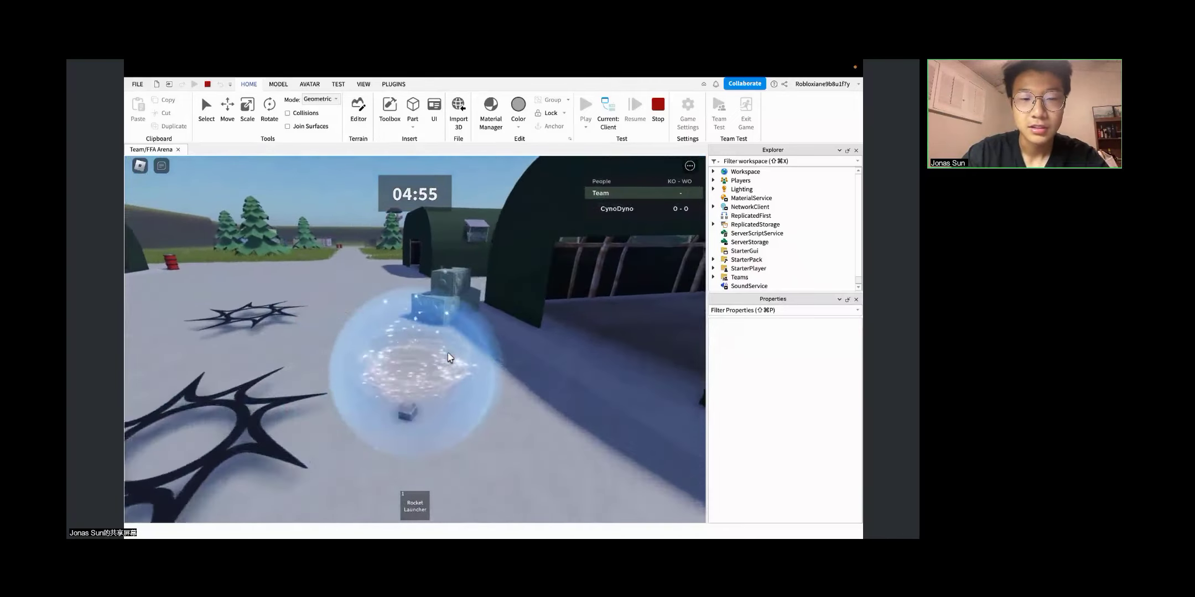
key(a)
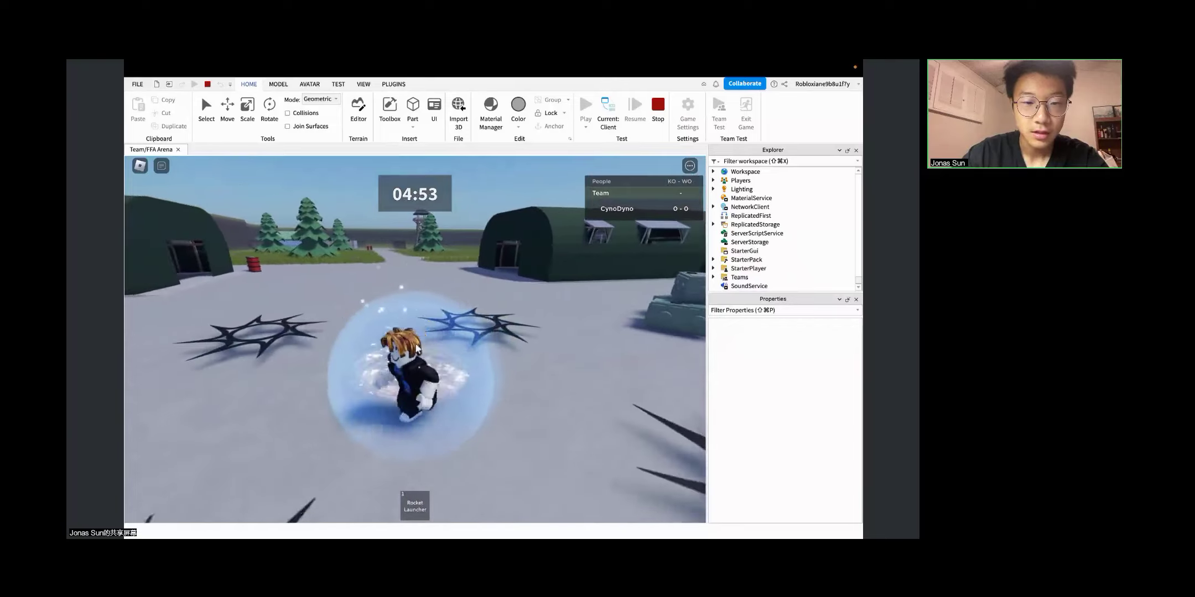
key(s)
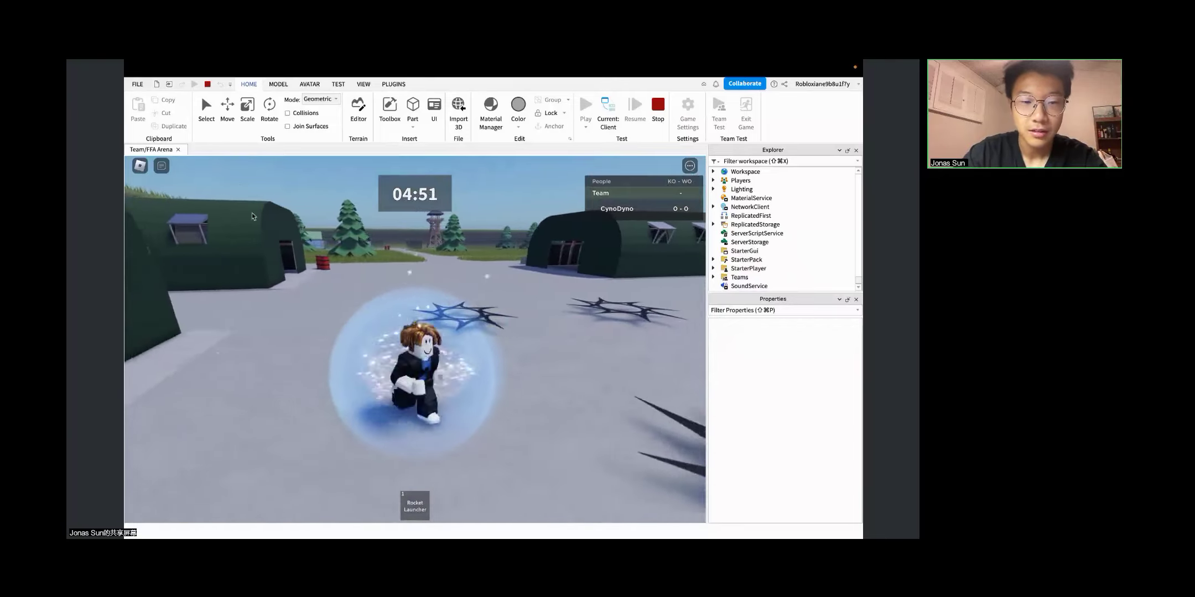
key(d)
key(w)
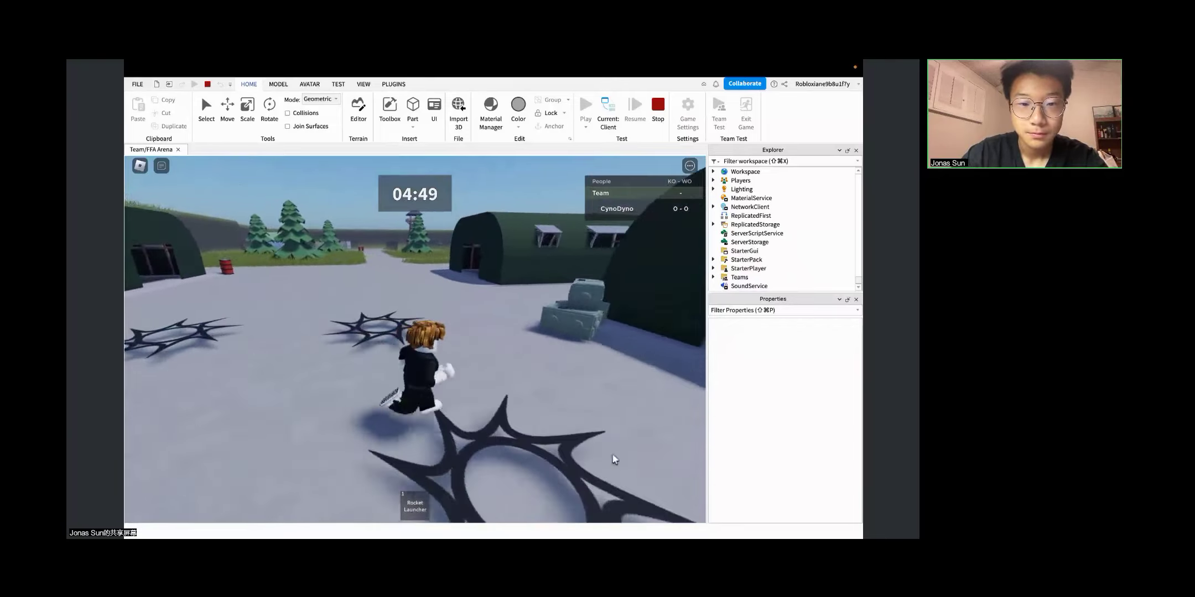
key(s)
right_drag(464, 392, 465, 392)
key(w)
key(a)
key(w)
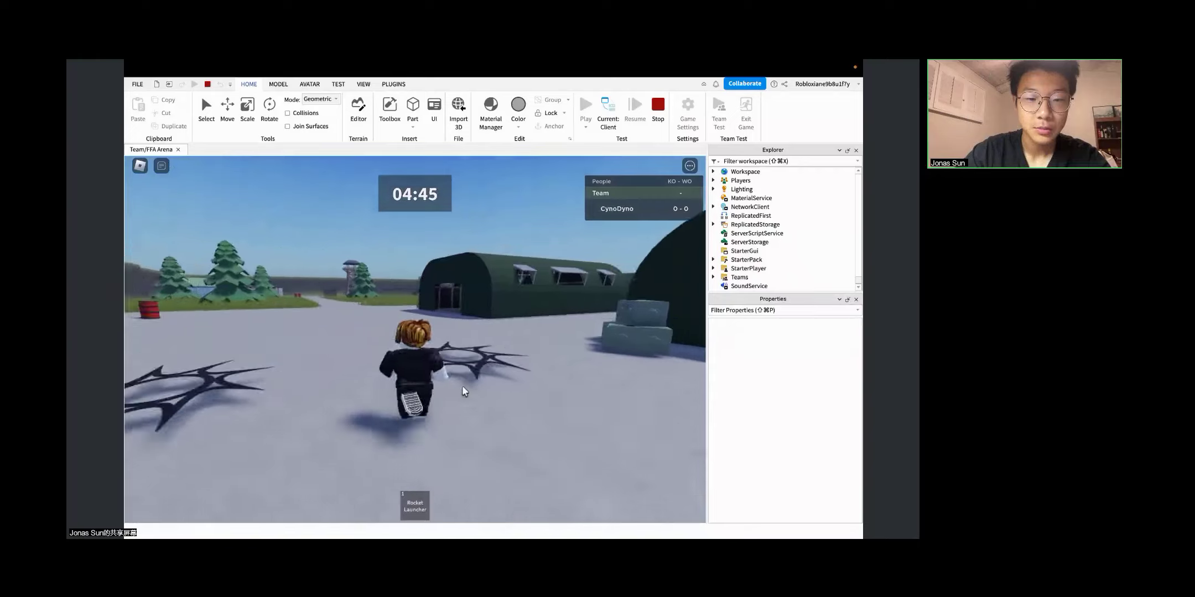
key(d)
key(s)
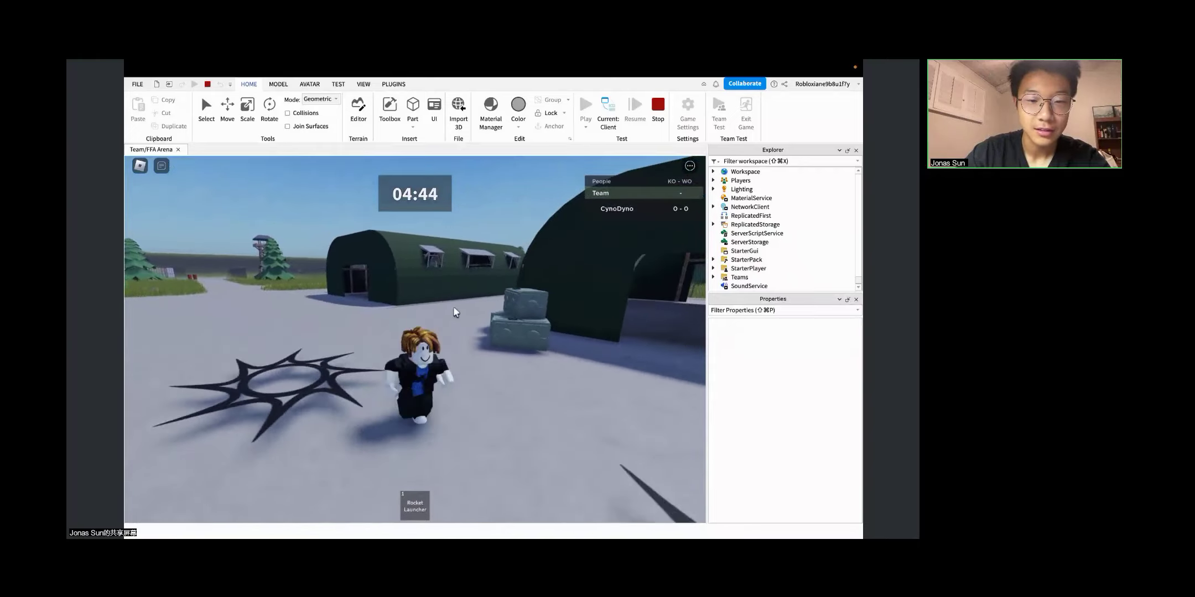
key(d)
right_drag(402, 344, 402, 344)
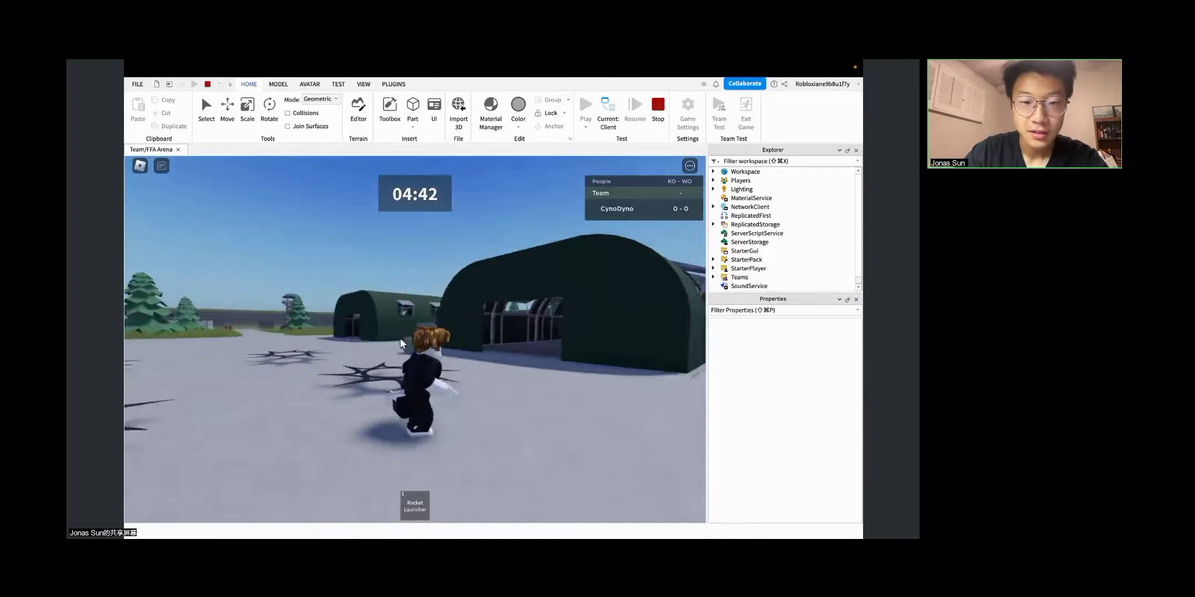
key(w)
right_drag(457, 459, 458, 459)
key(d)
right_drag(442, 367, 441, 368)
key(a)
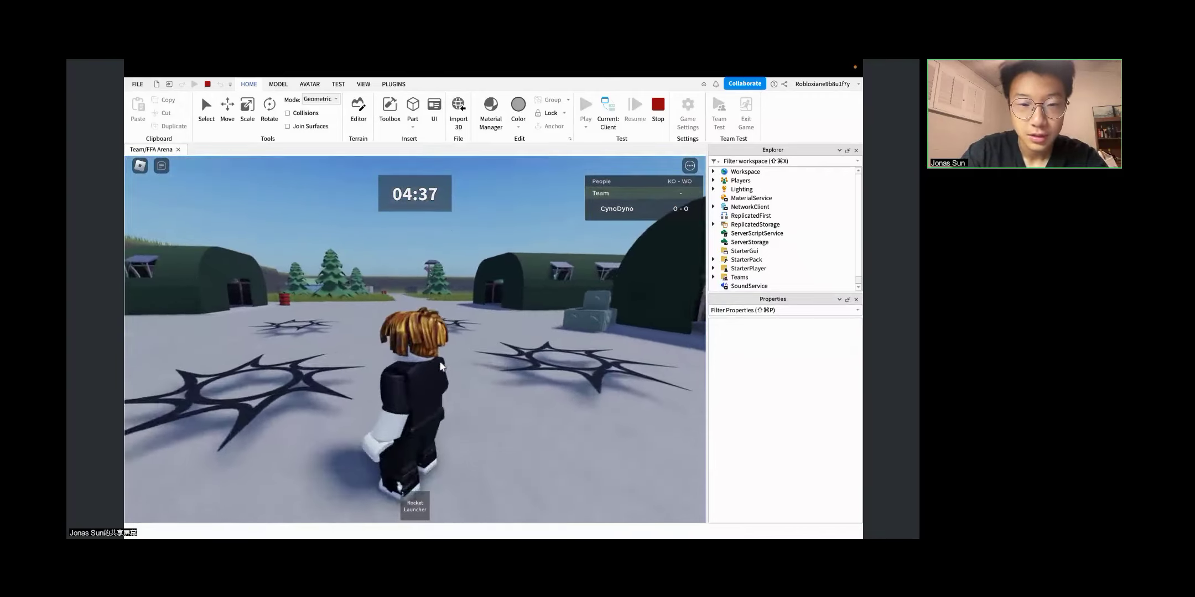
Step: Switch the game camera between first-person and third-person view, moving and jumping in first person, and end in third person
scroll(440, 366, up, 5)
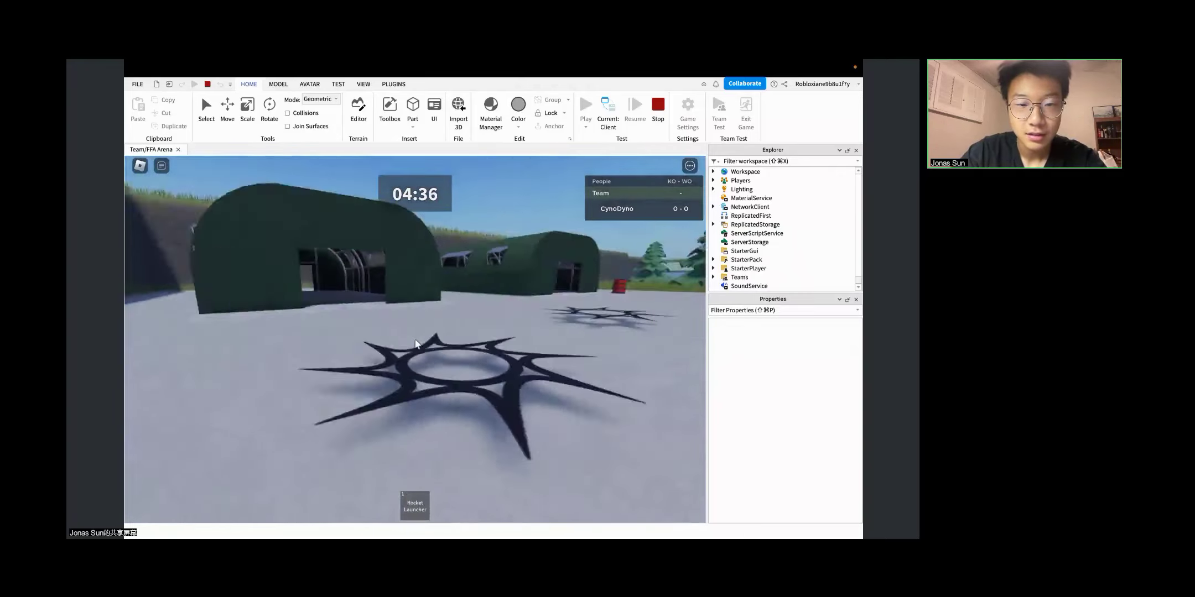
scroll(415, 340, down, 3)
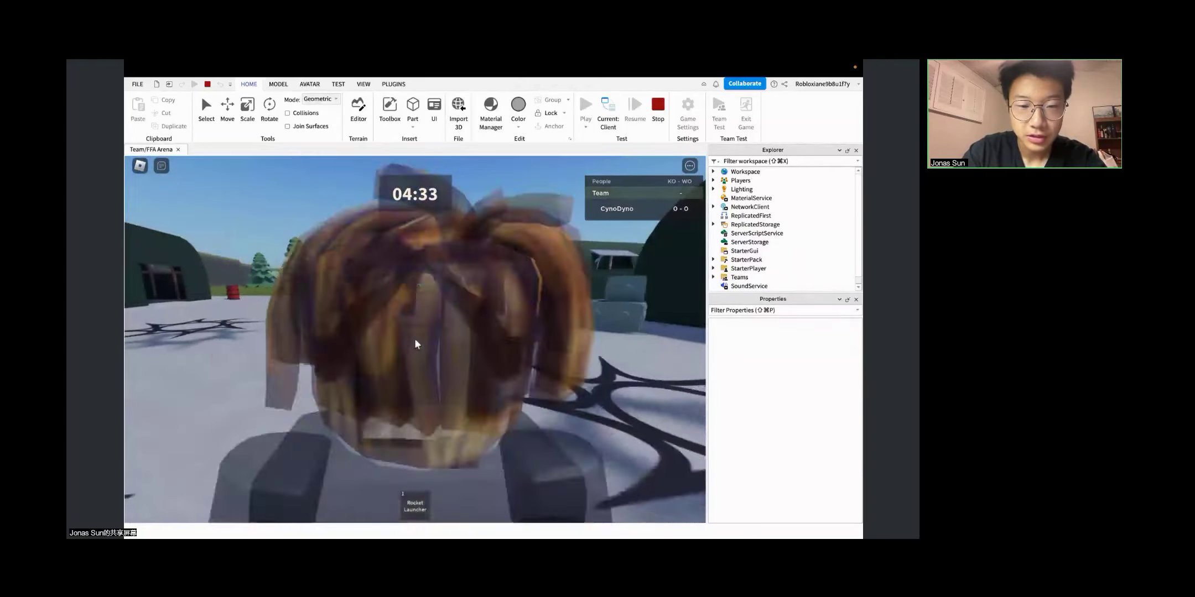
scroll(416, 344, down, 3)
scroll(416, 344, up, 5)
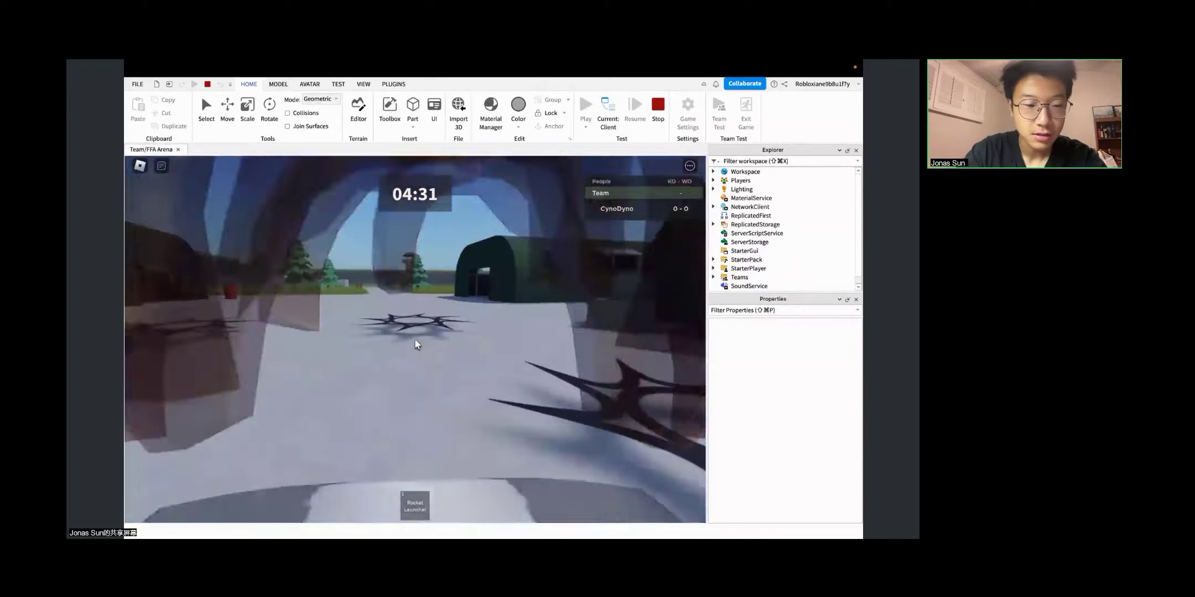
key(w)
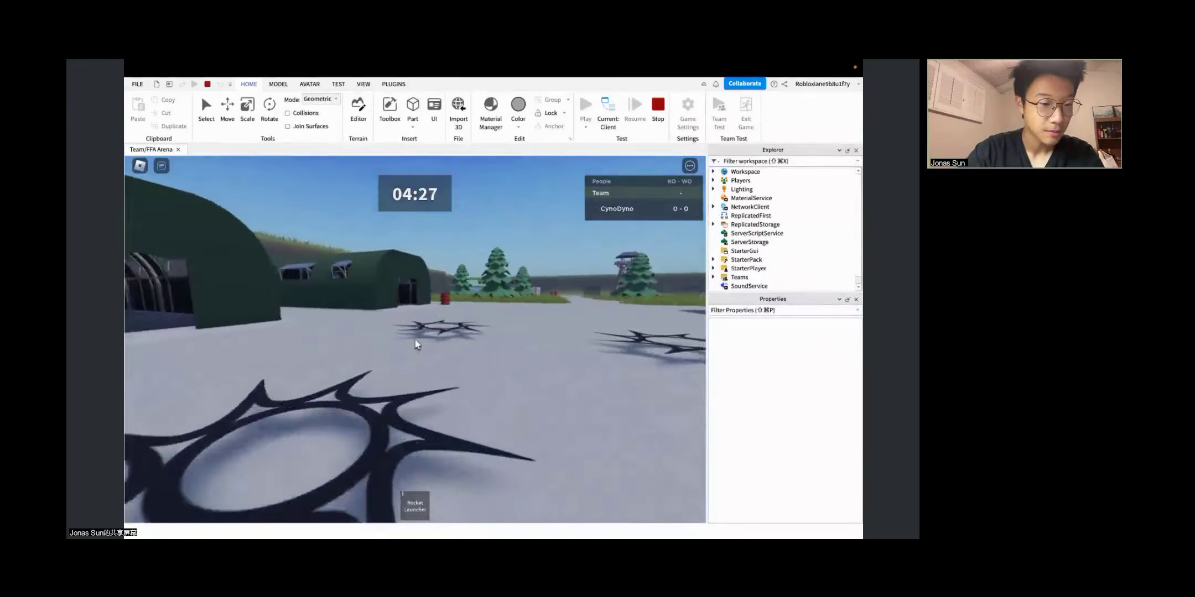
key(space)
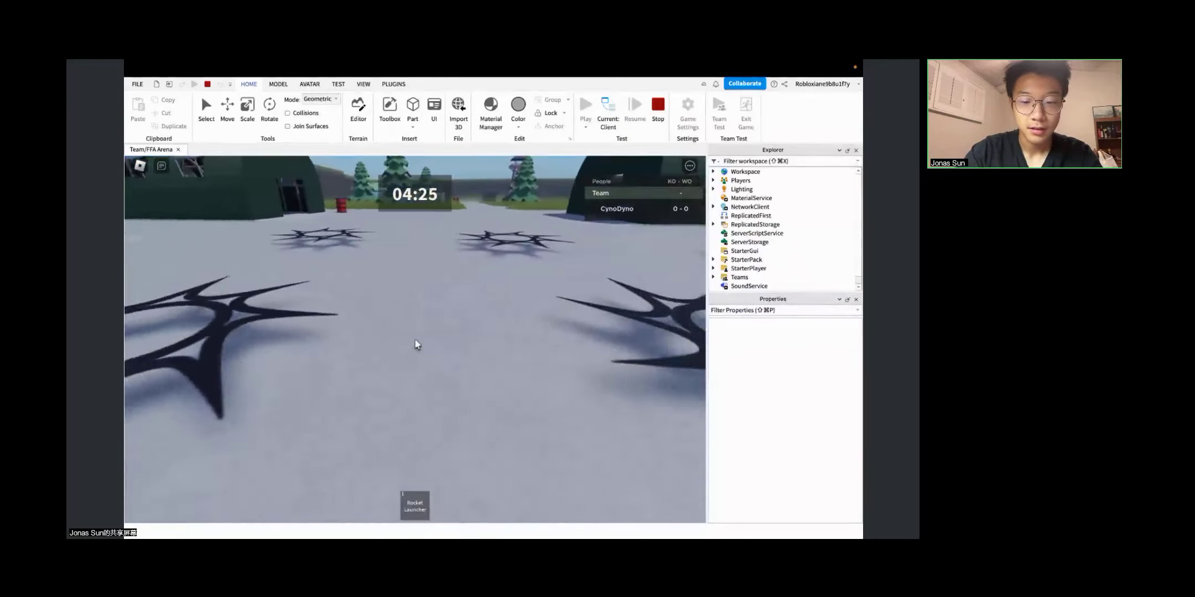
scroll(416, 344, down, 5)
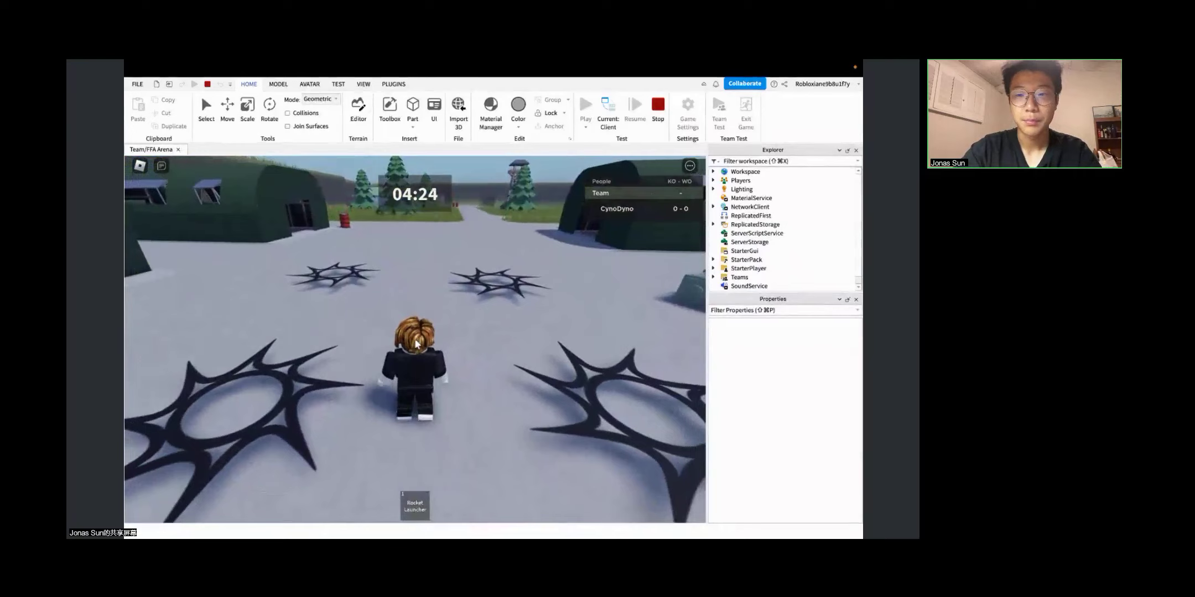
Step: Select the running game's Camera in Workspace and set its CameraType to Fixed
click(713, 171)
click(751, 180)
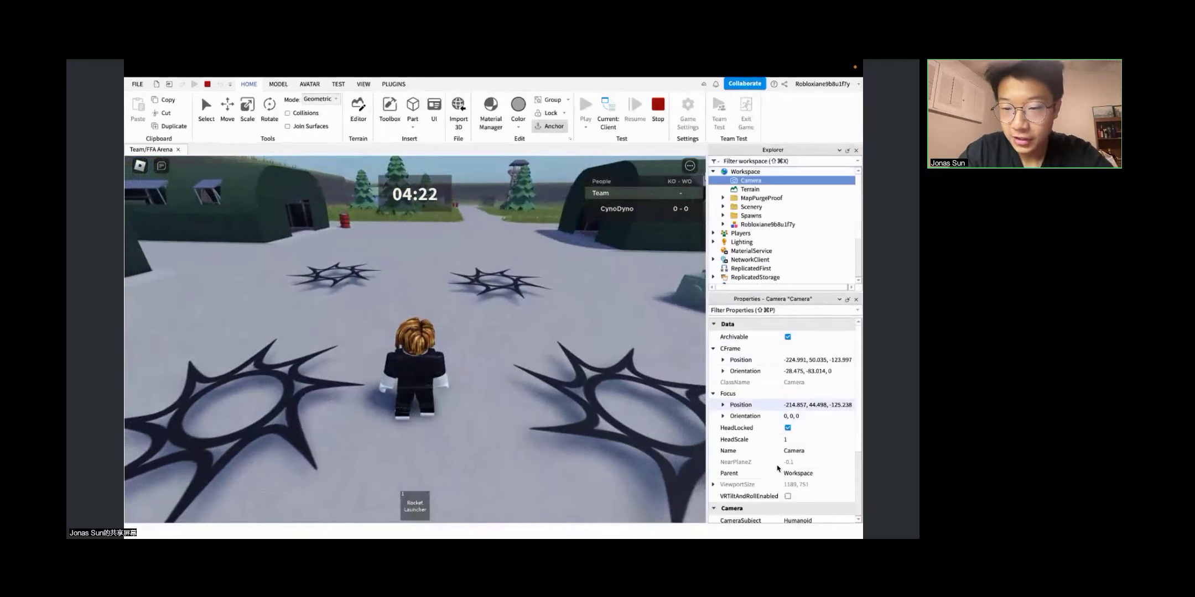
scroll(777, 469, down, 3)
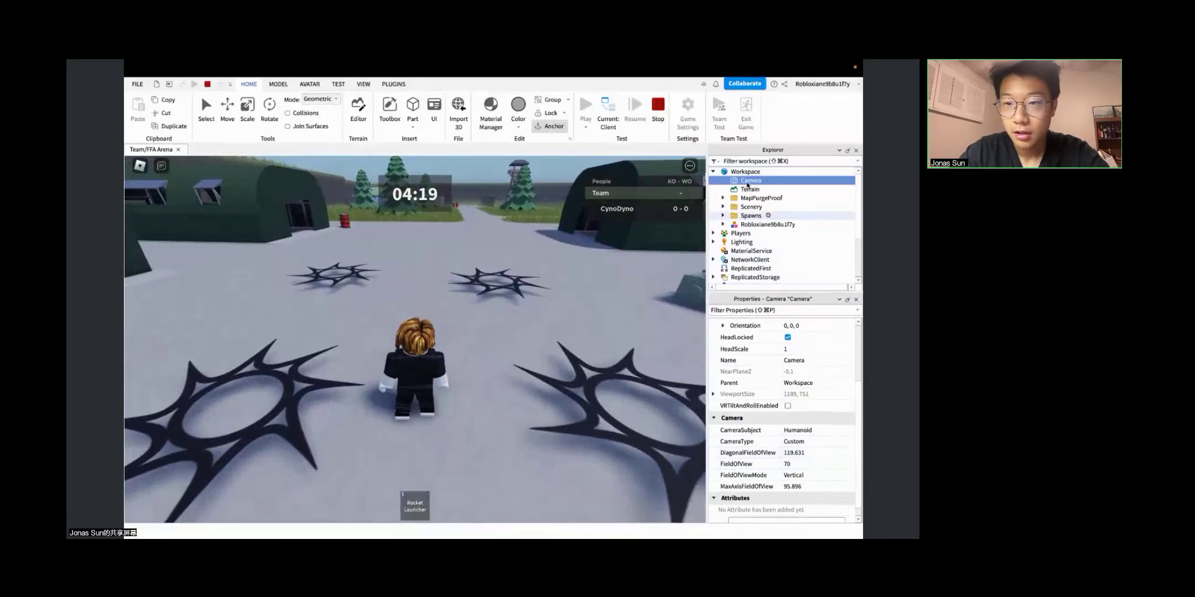
click(748, 172)
click(750, 181)
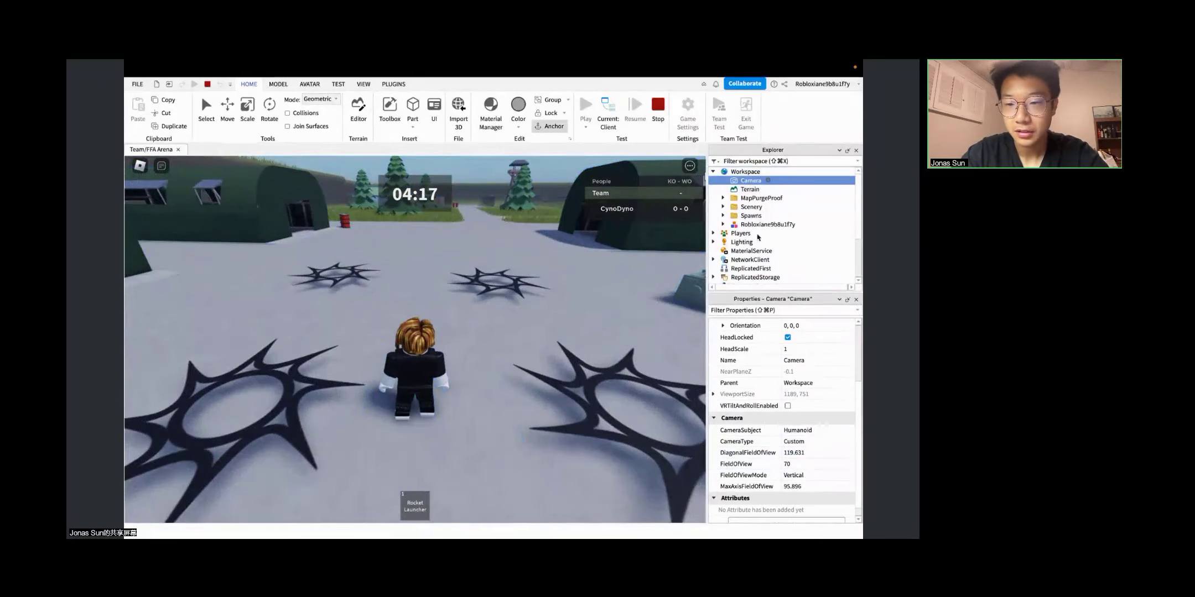
scroll(780, 425, up, 2)
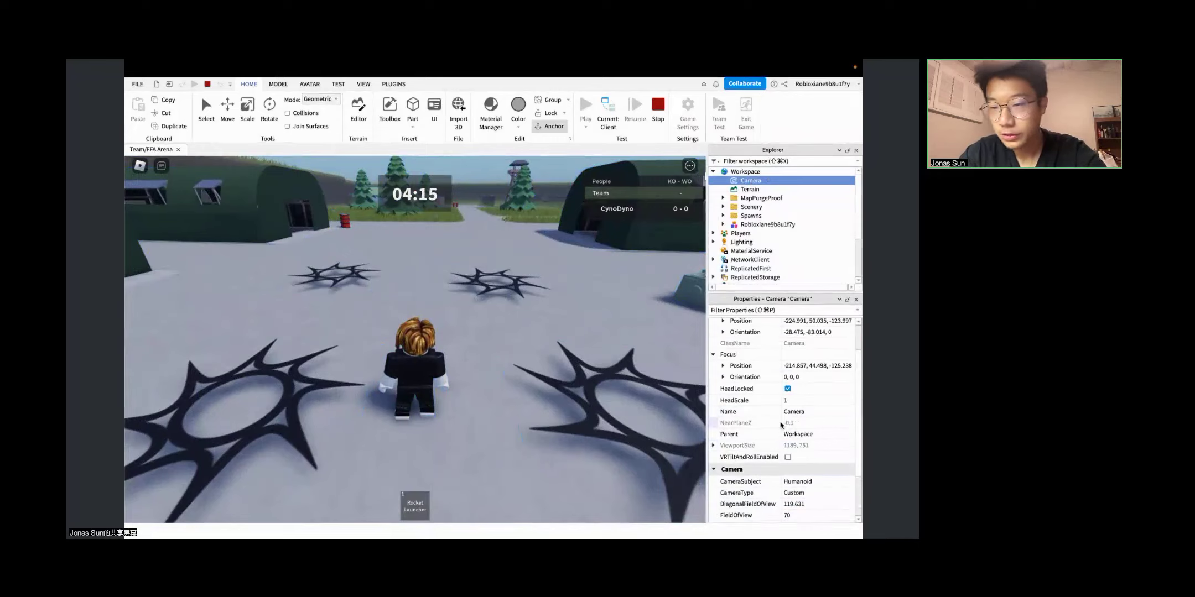
scroll(785, 443, down, 2)
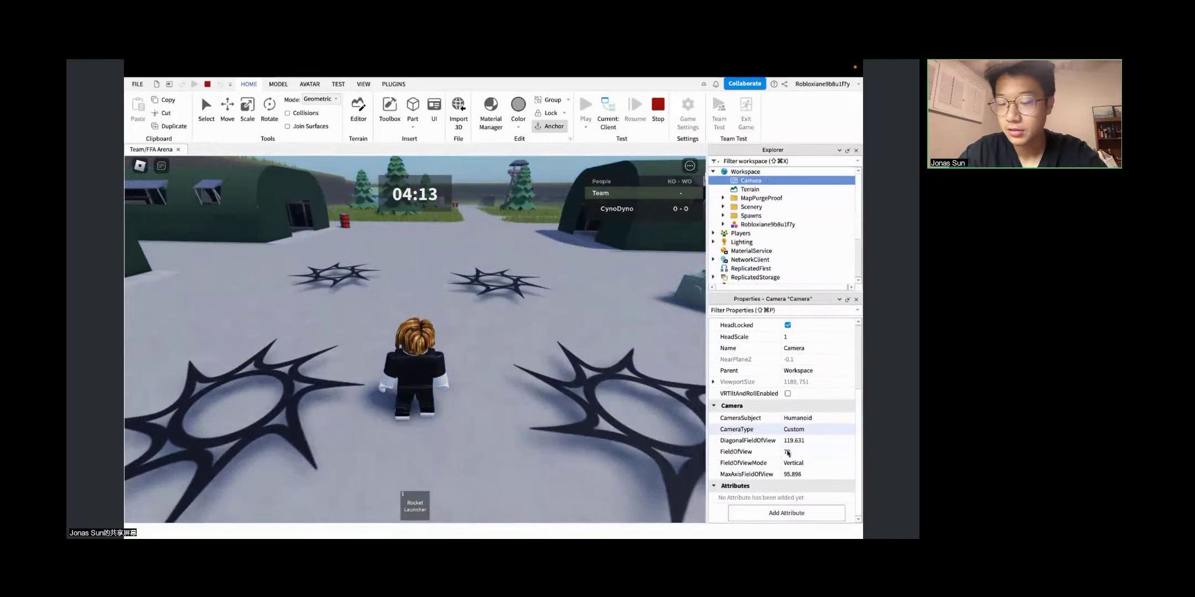
click(813, 430)
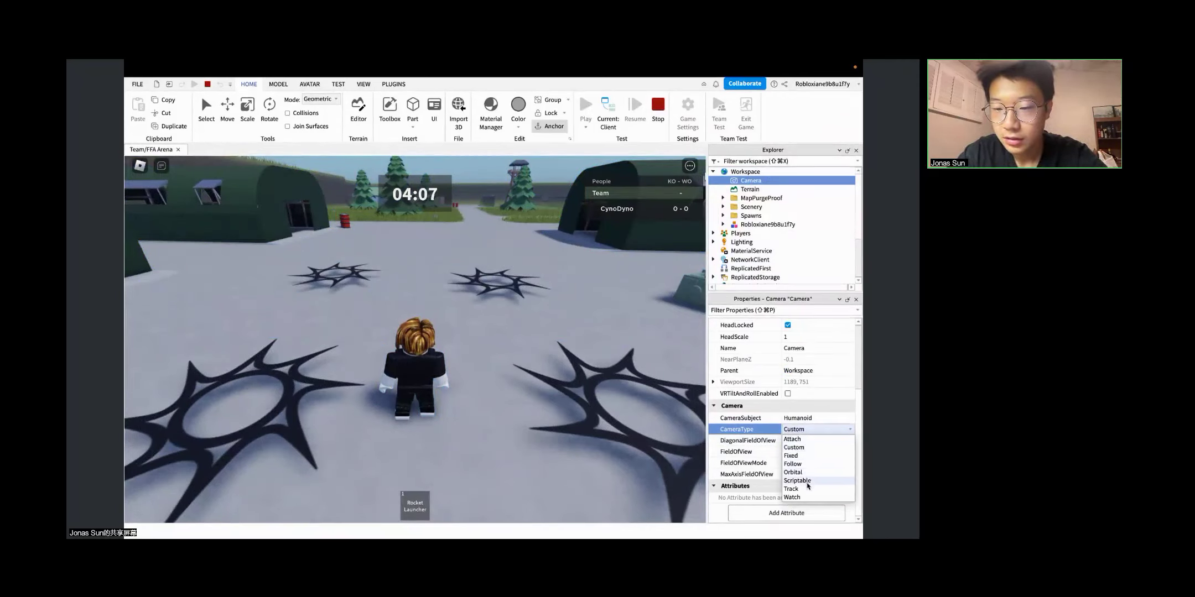
click(814, 456)
Step: Walk the character around and away across the spawn area to examine how the Fixed camera behaves
key(d)
key(w)
key(a)
key(s)
key(a)
key(w)
key(d)
key(w)
key(a)
key(s)
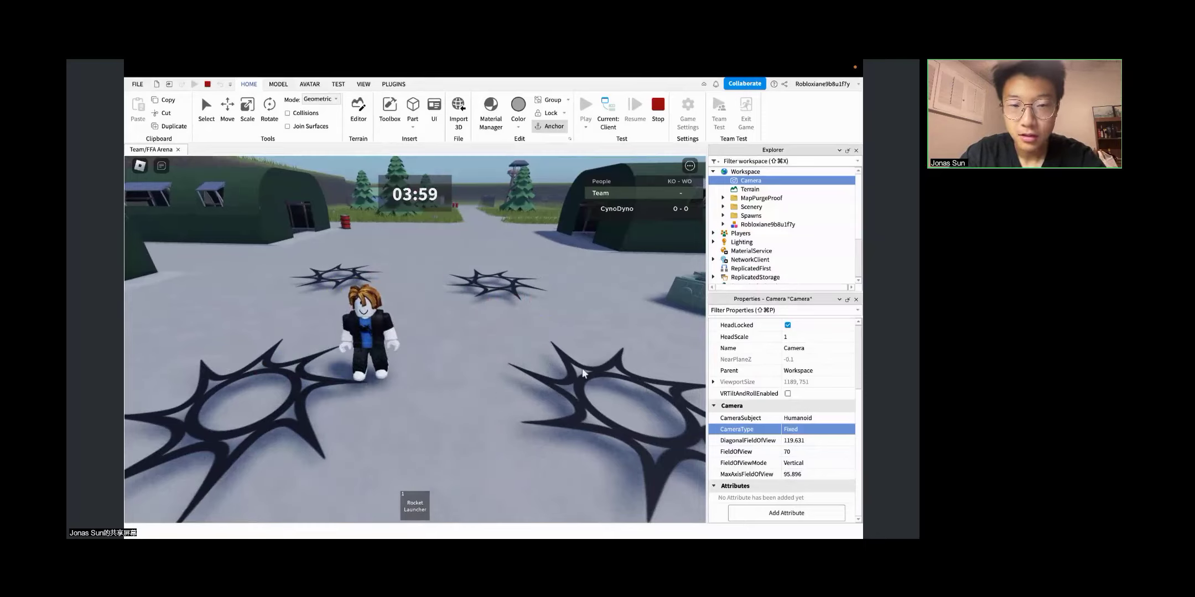
key(d)
key(w)
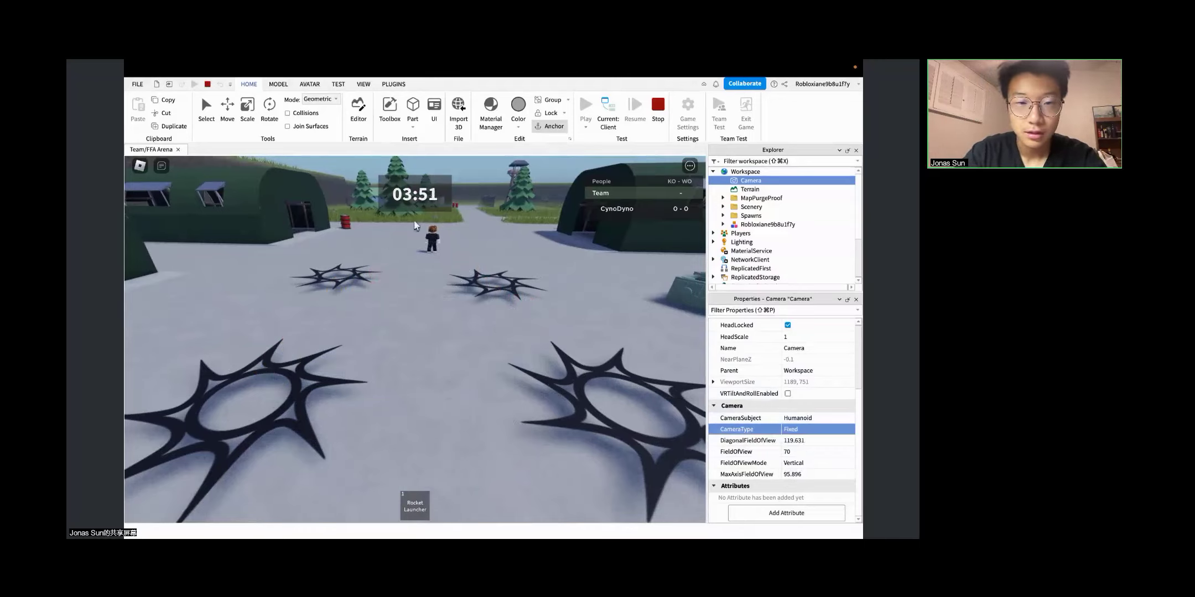
Step: Set the running game's CameraType to Custom and walk the character around to test how the camera follows
click(823, 430)
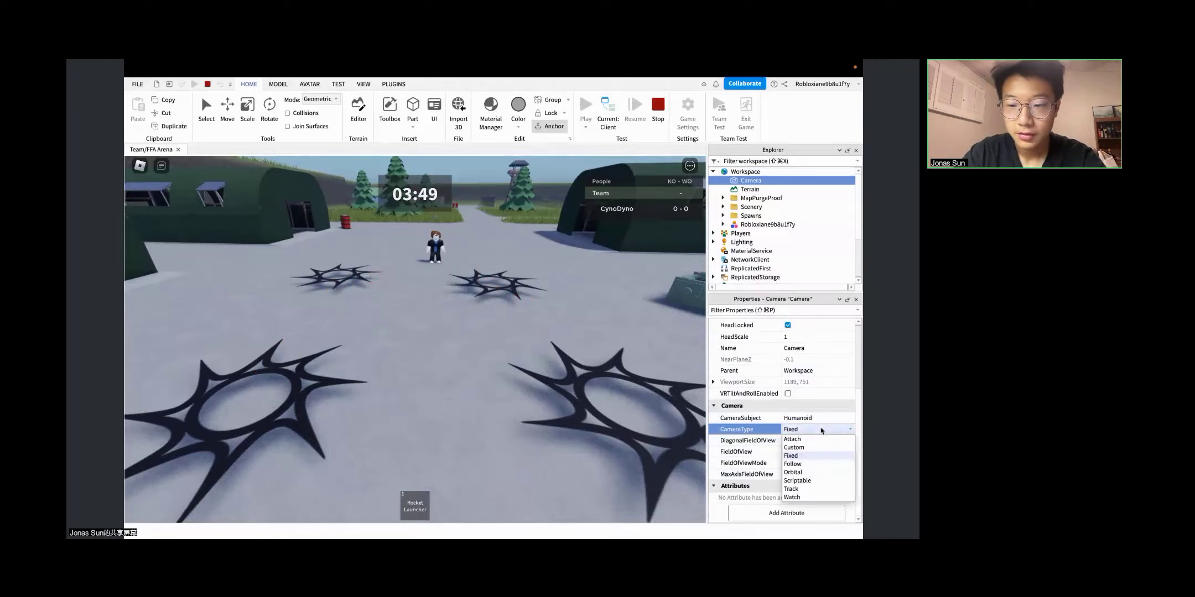
click(795, 448)
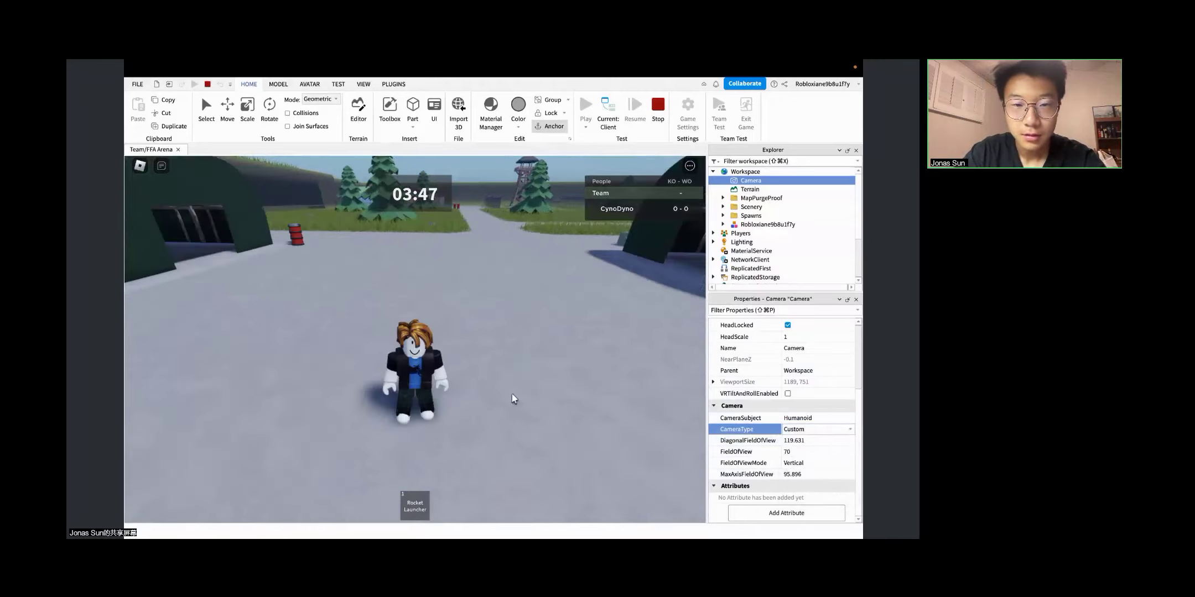
click(451, 374)
key(w)
key(a)
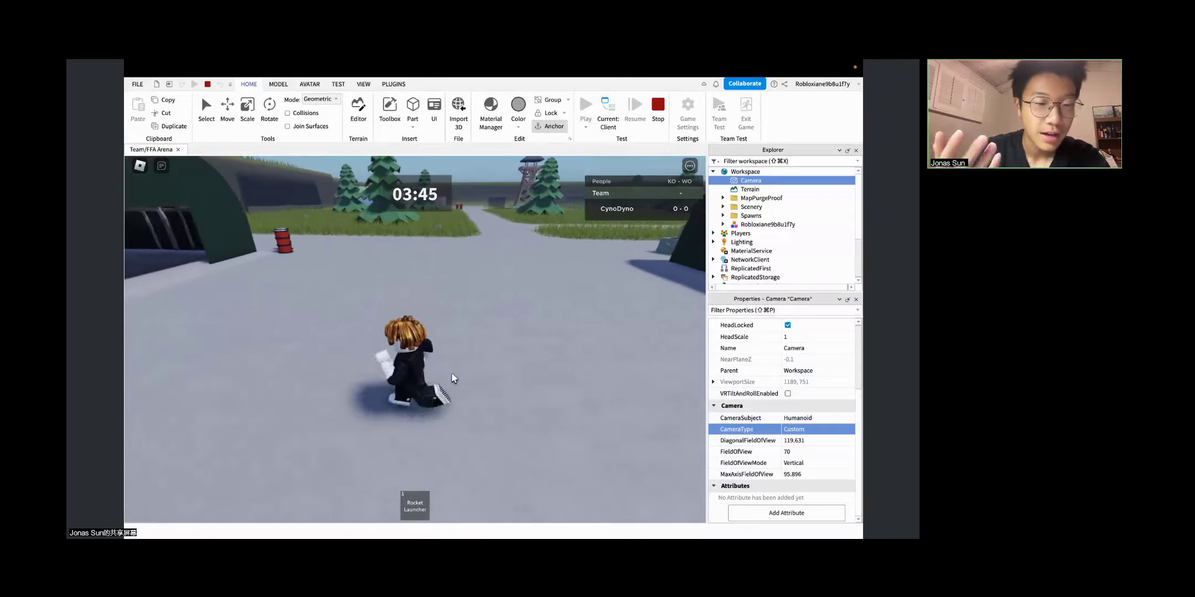
key(a)
key(d)
Step: Try the Watch and Track camera types, turning the view and walking the character to compare them
click(815, 432)
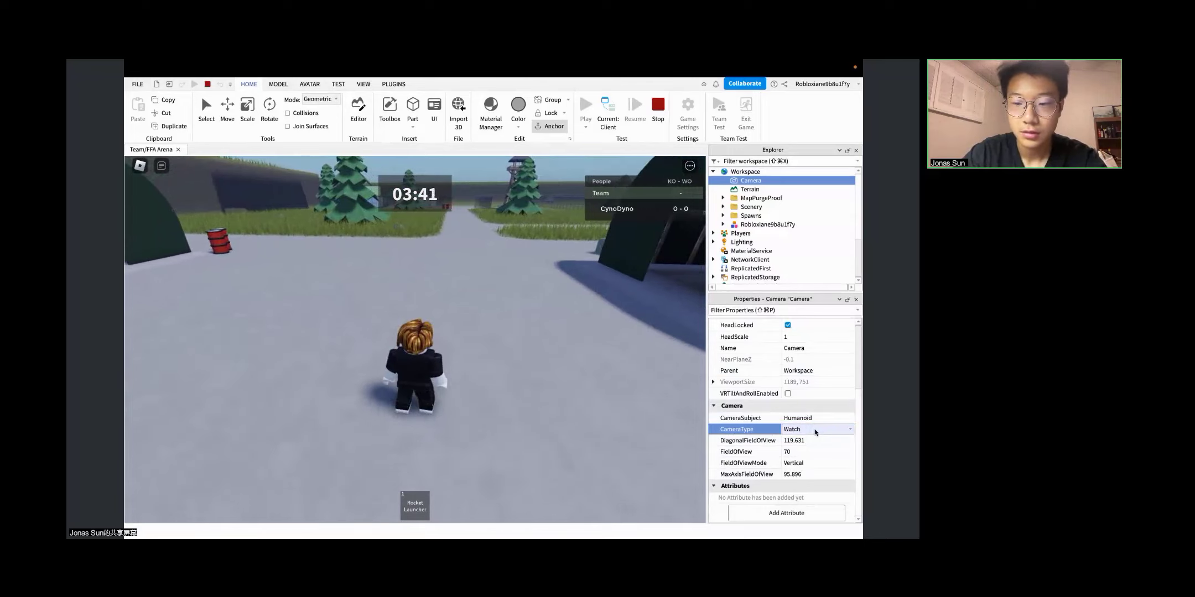
right_drag(587, 357, 587, 357)
key(w)
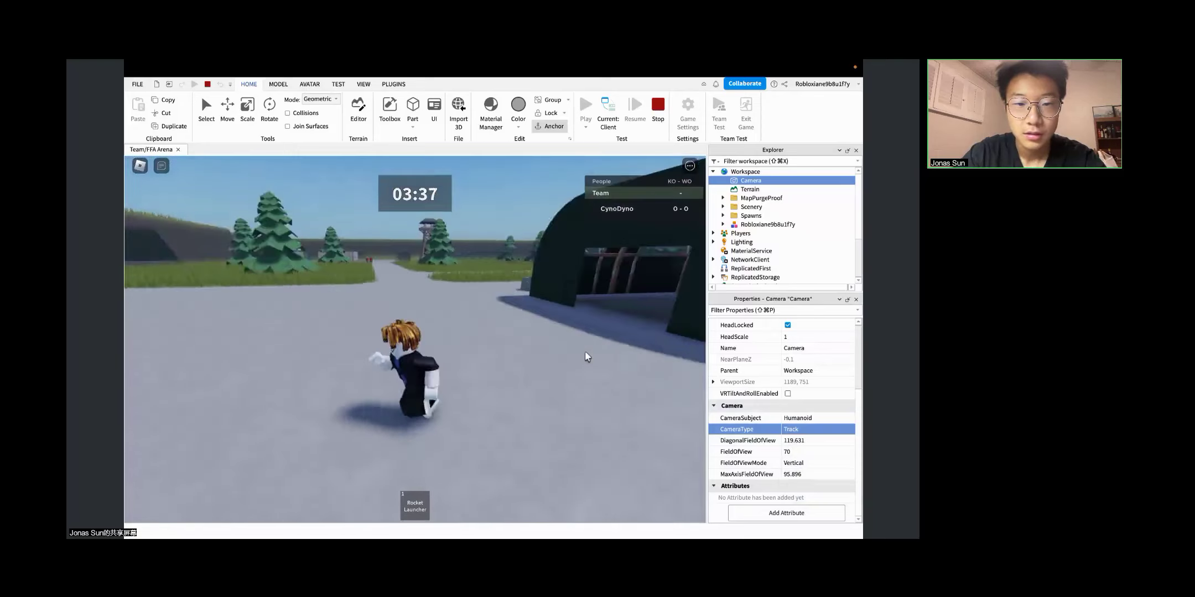
Step: Set the CameraType to Follow and walk the character back toward the spawn pads to test it
click(809, 431)
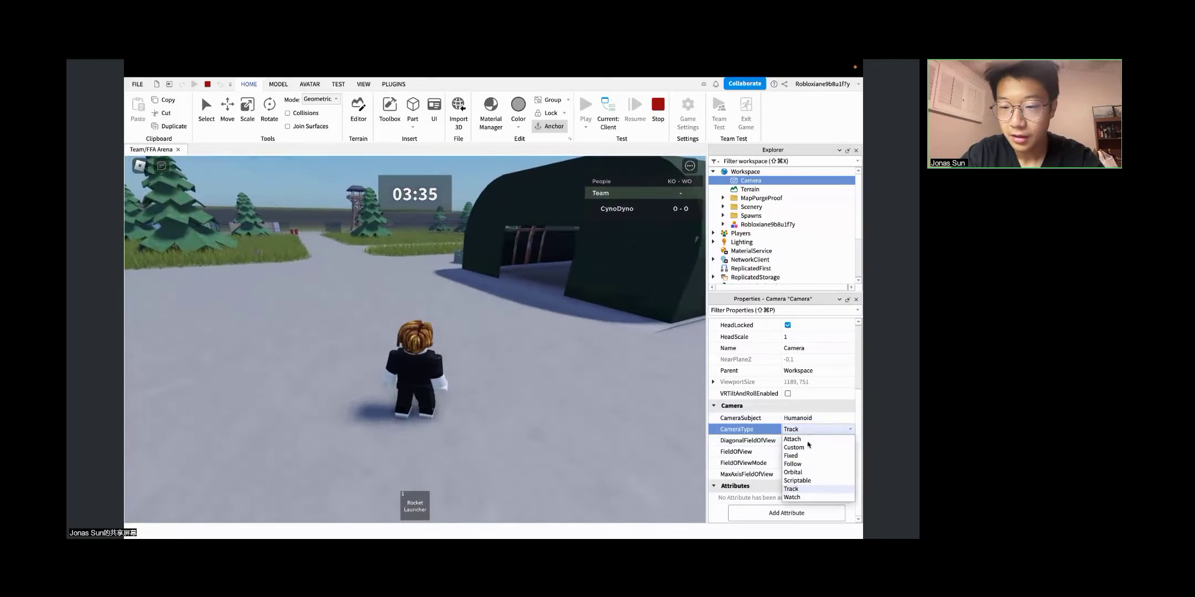
click(573, 408)
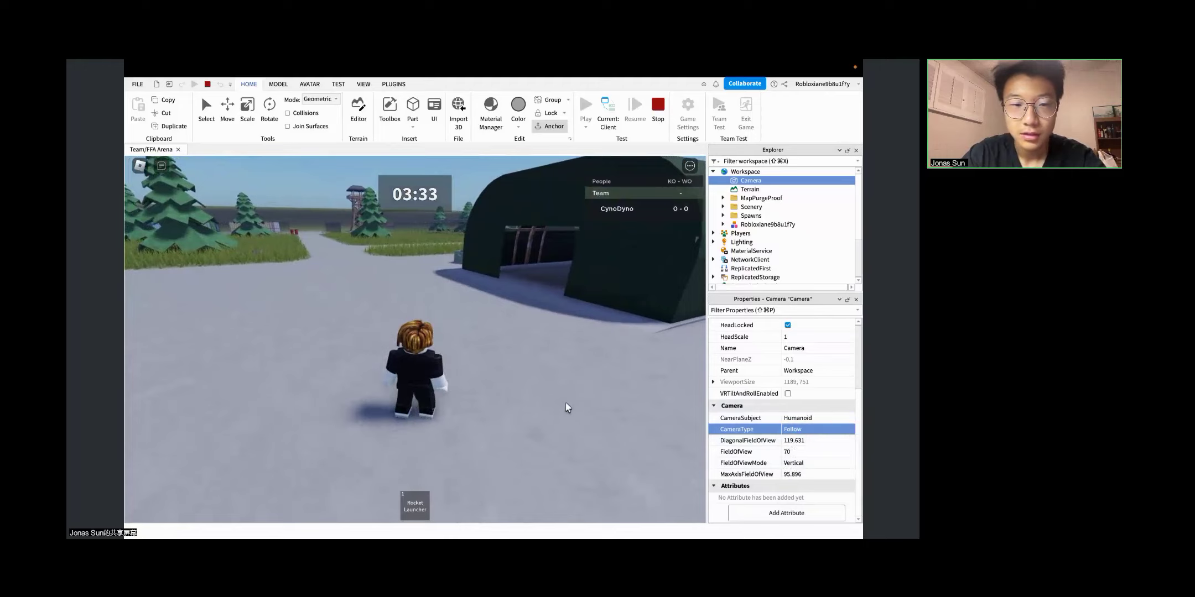
key(a)
key(w)
key(d)
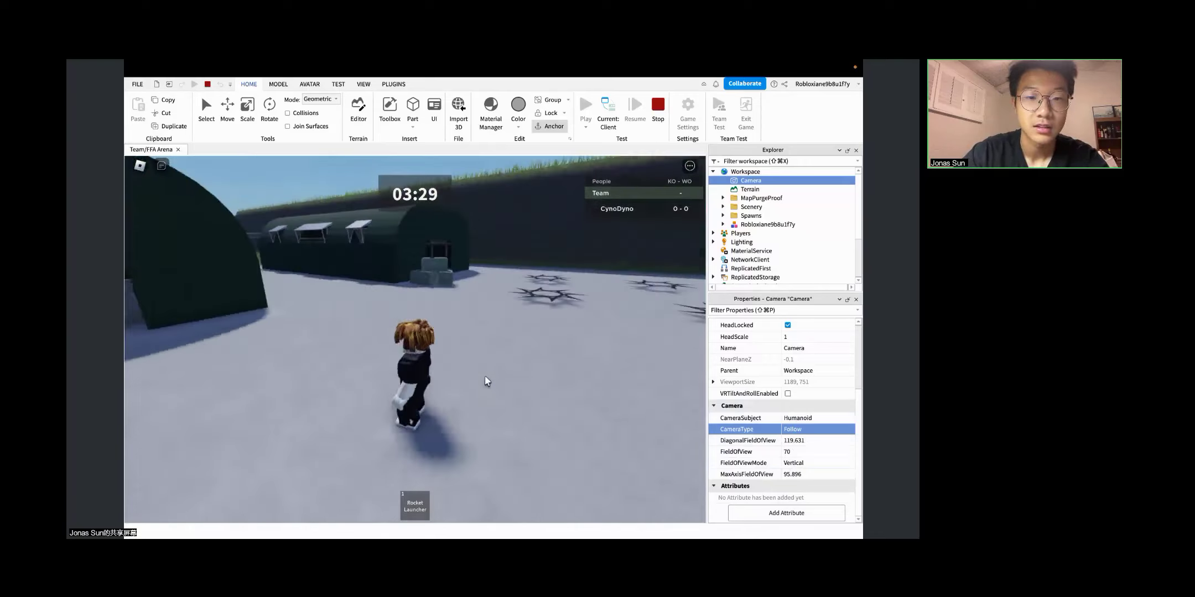
key(w)
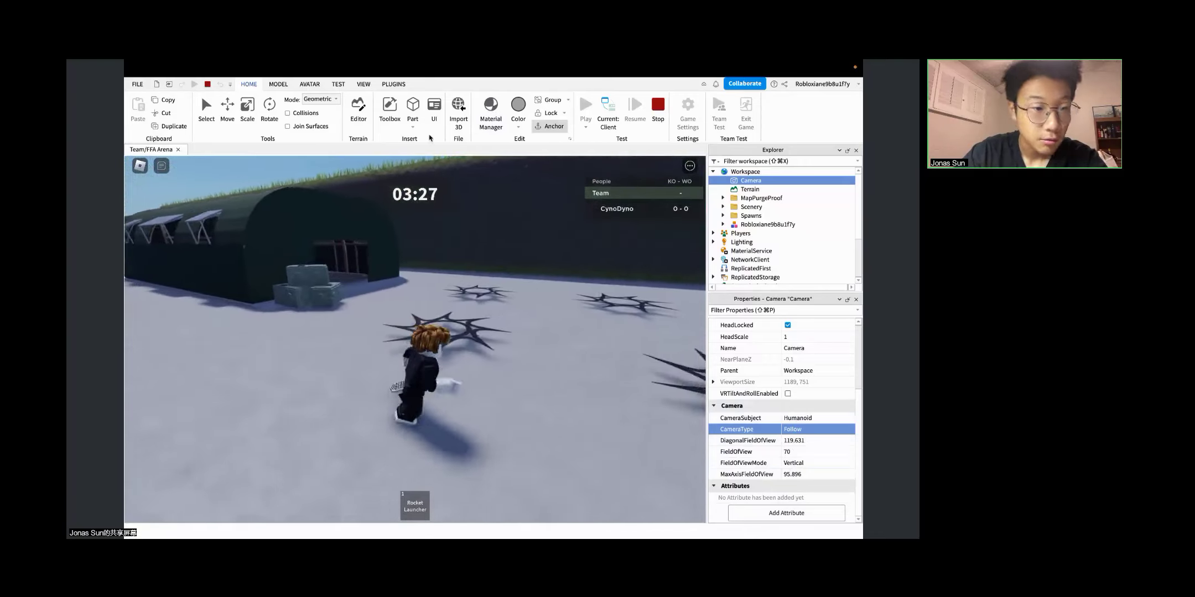
Step: Run and jump the character around the spawn pads and onto the crates to examine how the Follow camera turns with it
right_drag(474, 322, 479, 323)
key(d)
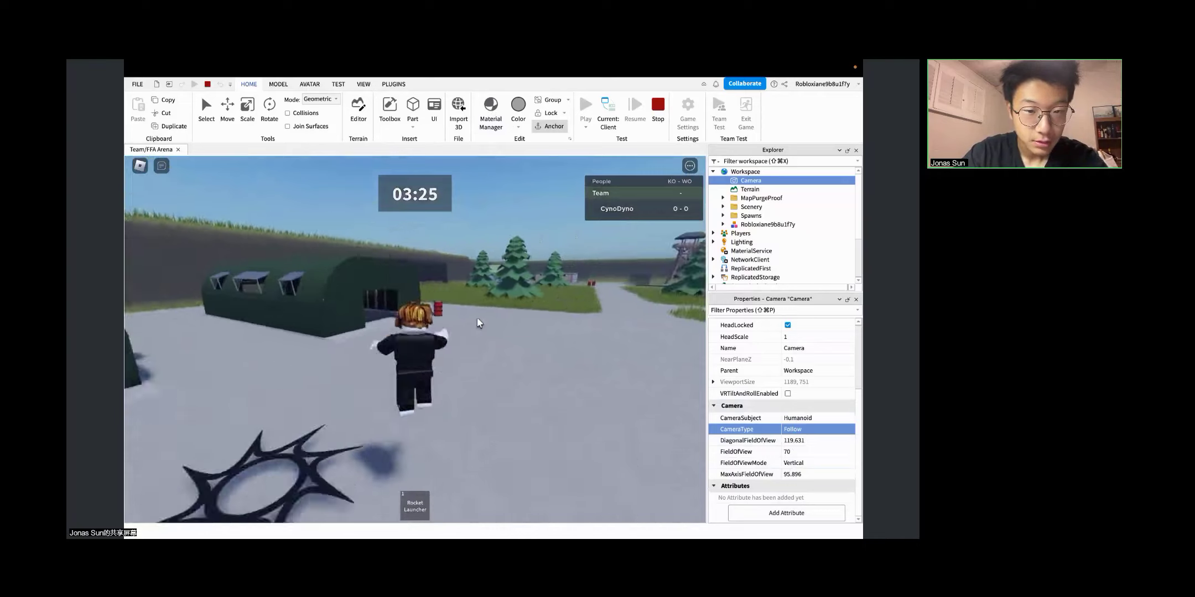
key(a)
key(w)
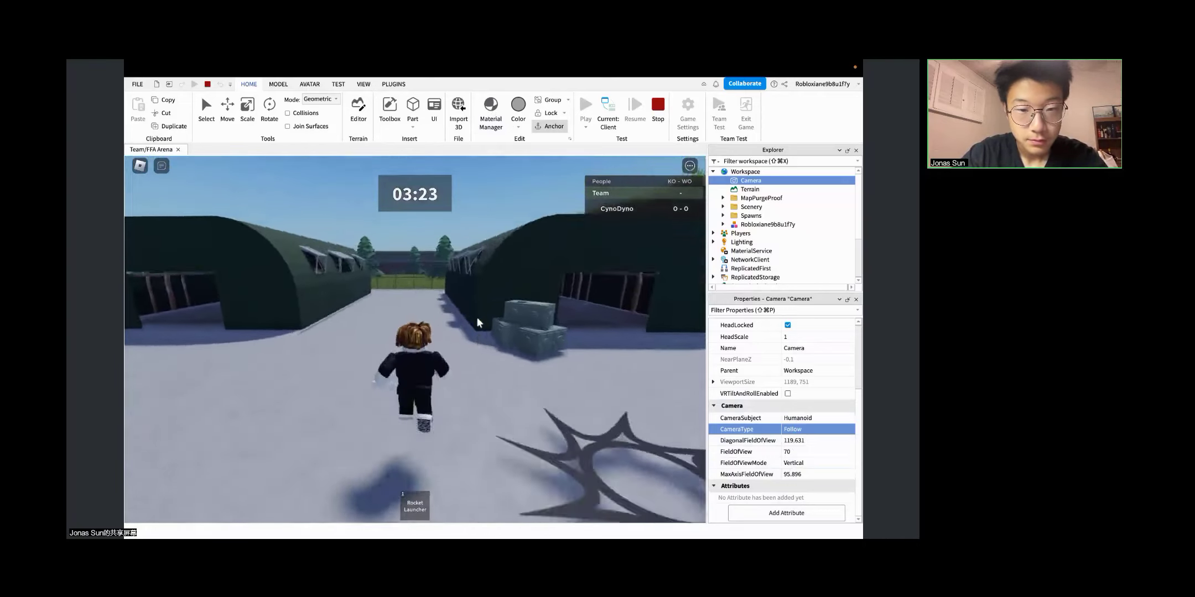
key(d)
key(space)
key(space)
key(a)
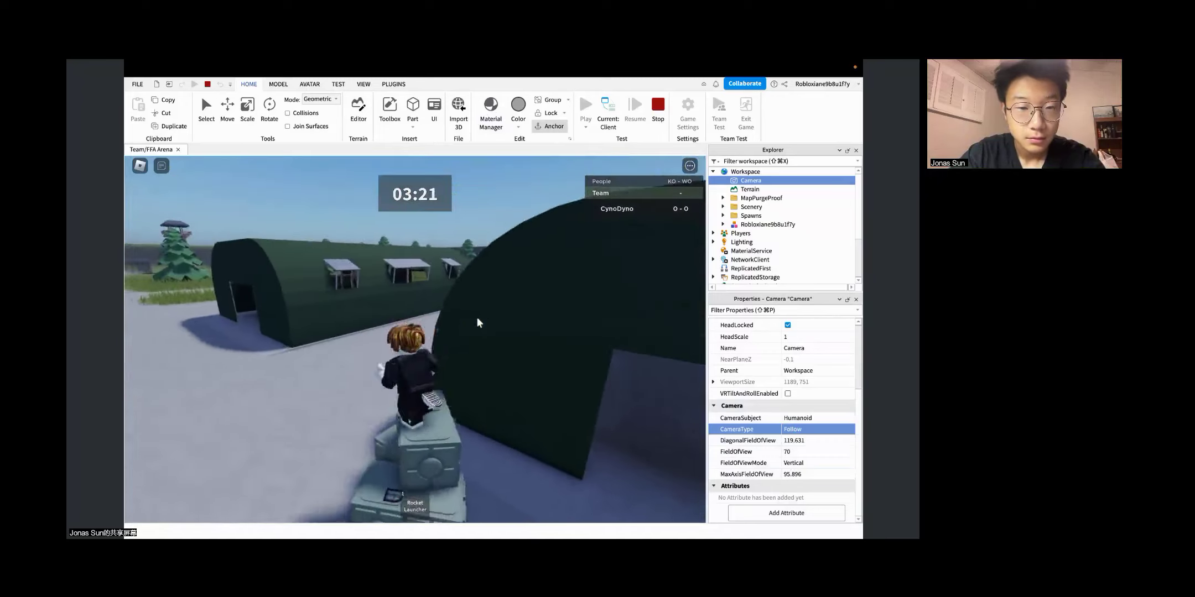
key(w)
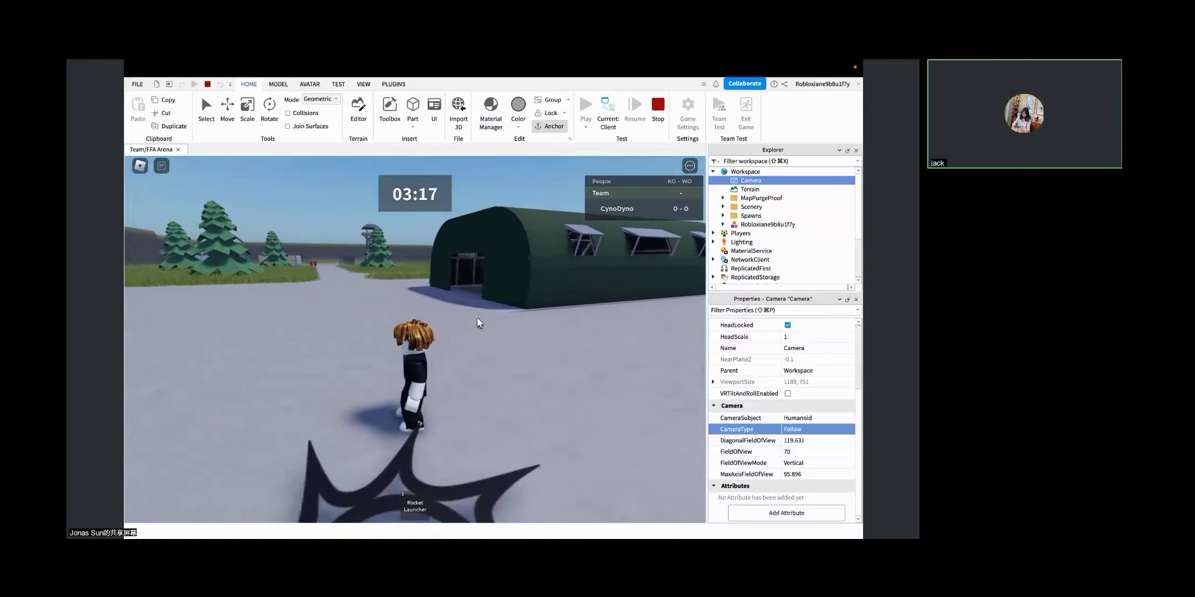
Step: Close the microphone privacy settings window
key(XF86AudioLowerVolume)
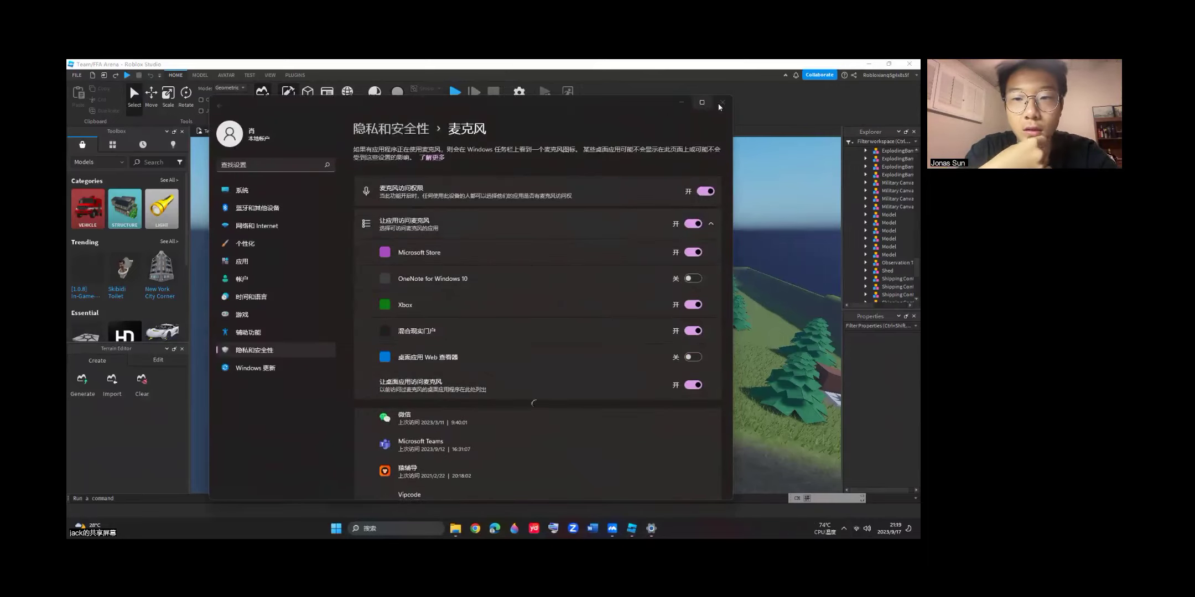
click(722, 102)
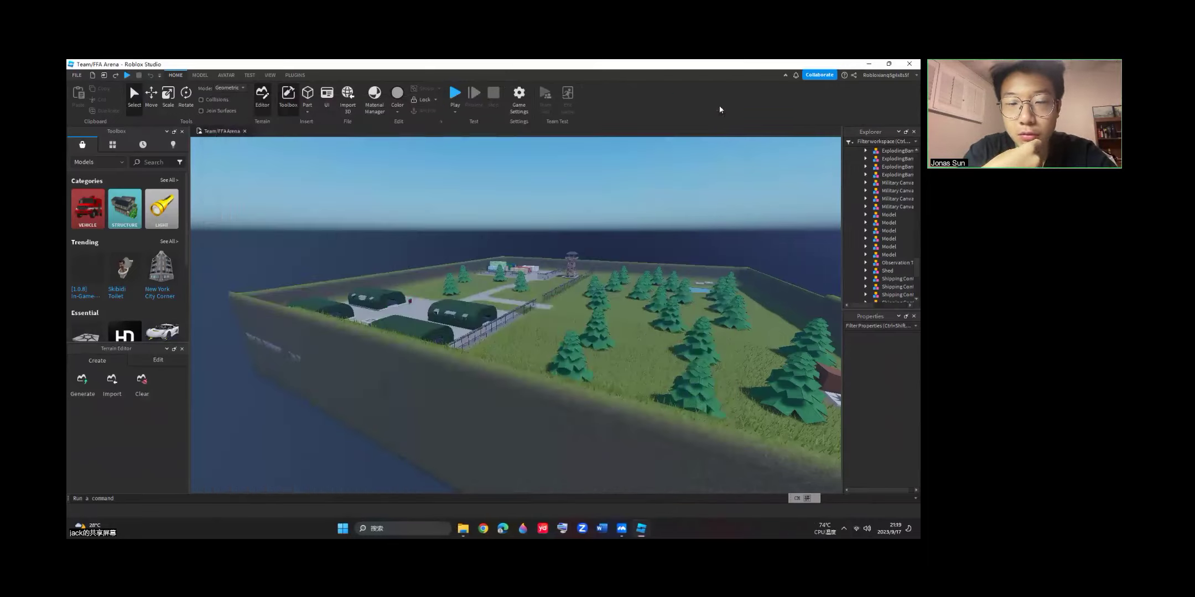
right_click(532, 329)
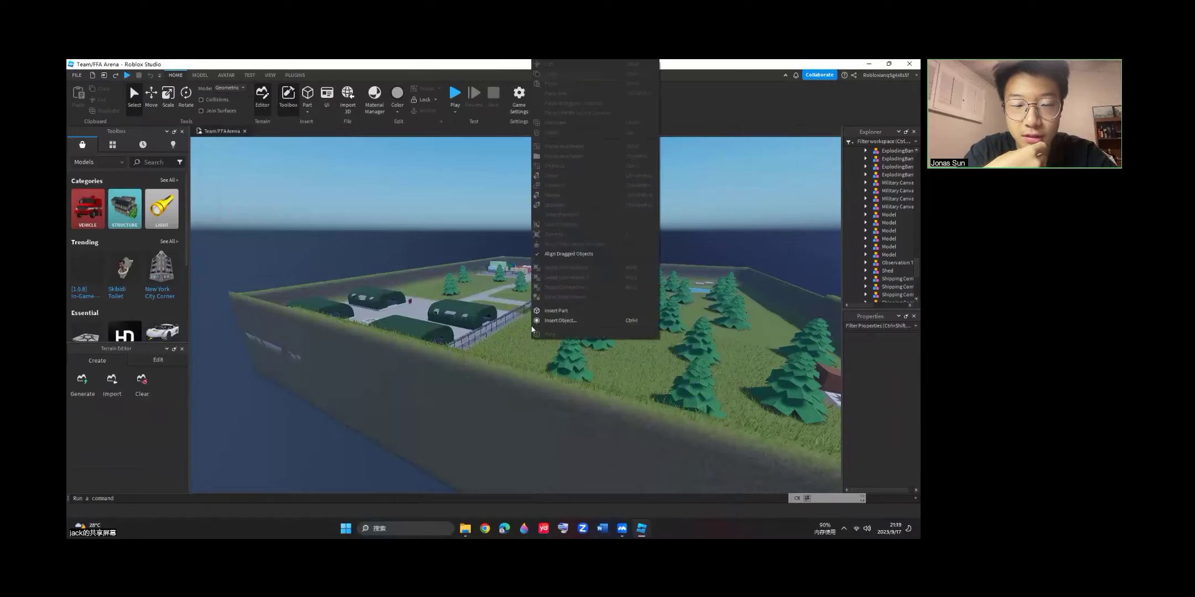
right_click(518, 378)
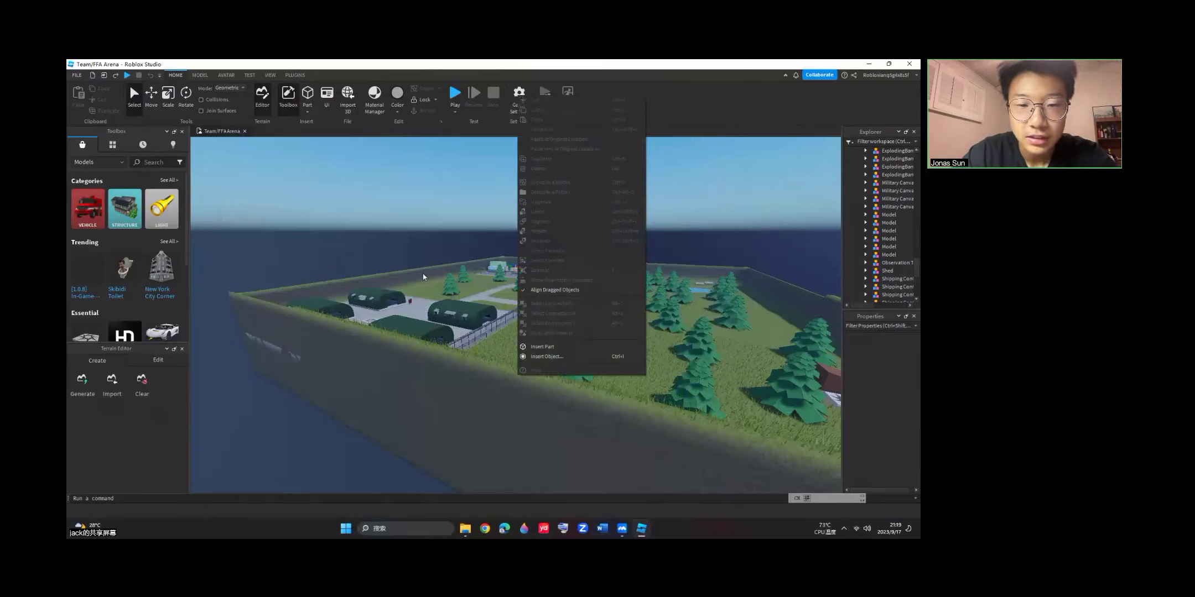
right_click(461, 341)
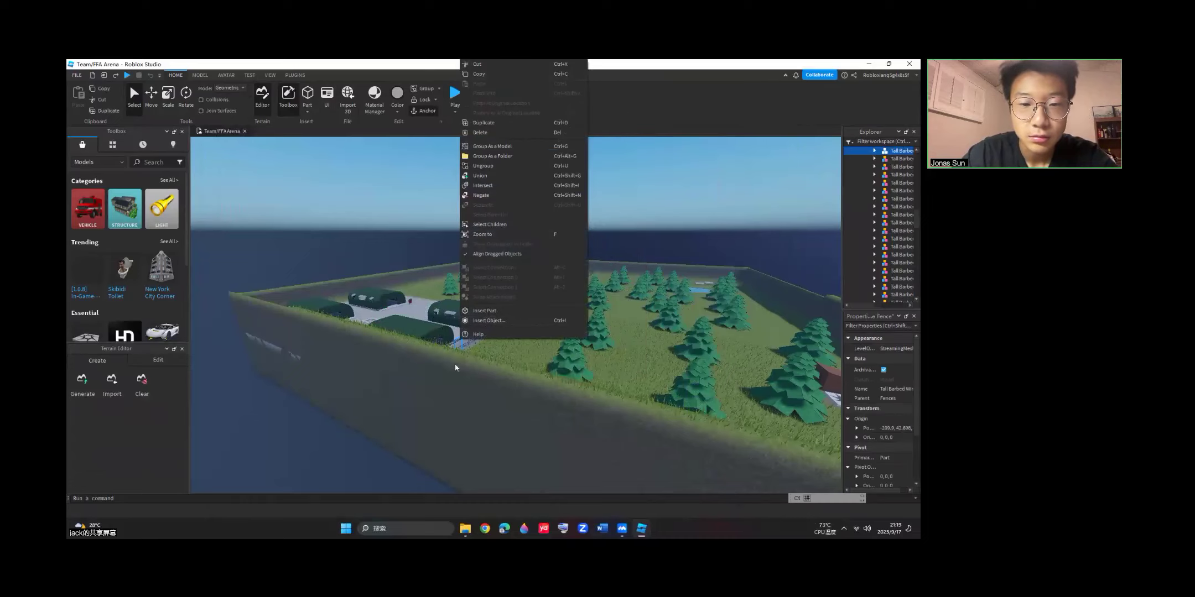
click(345, 440)
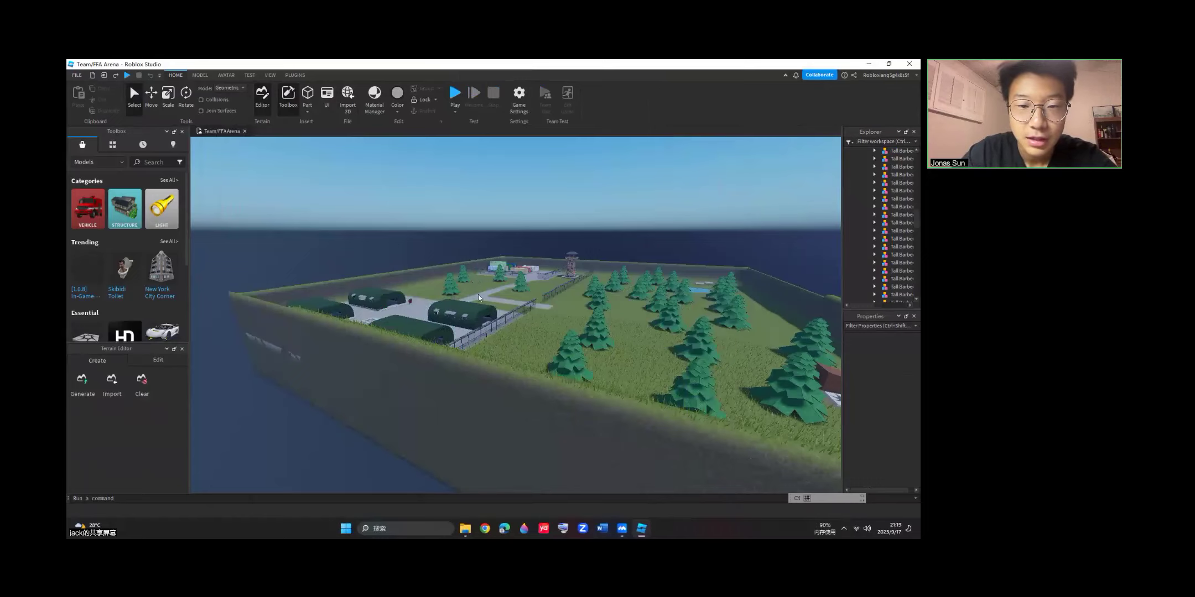
Step: Fly the editor view over the arena to look at the watchtower and the shipping container yard
right_drag(486, 288, 490, 291)
key(w)
key(w)
key(w)
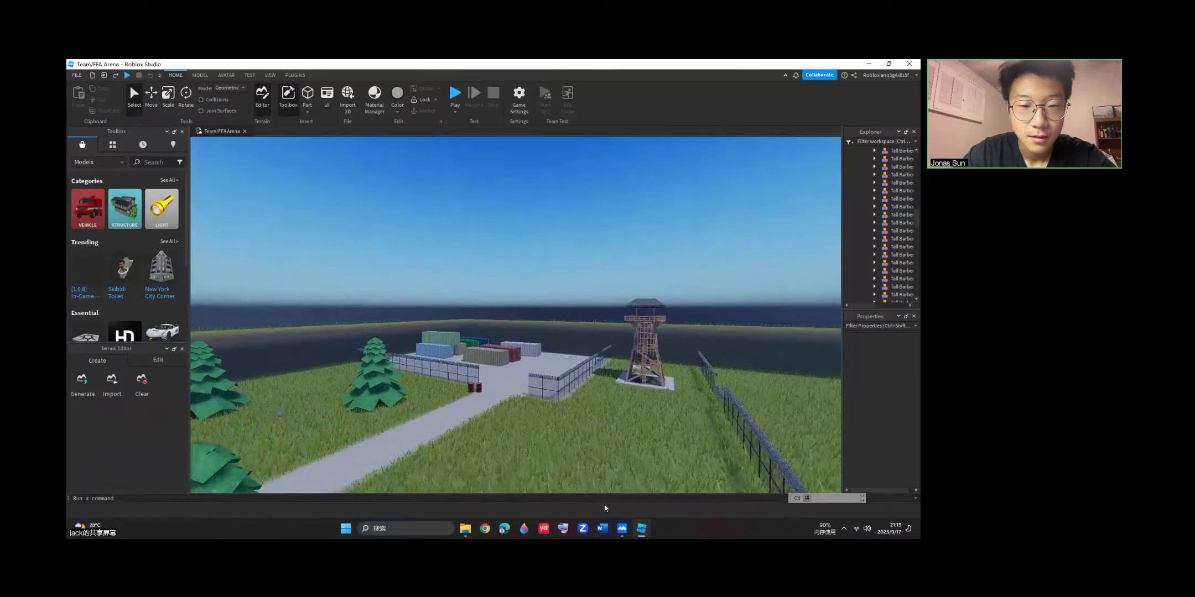
mouse_move(636, 527)
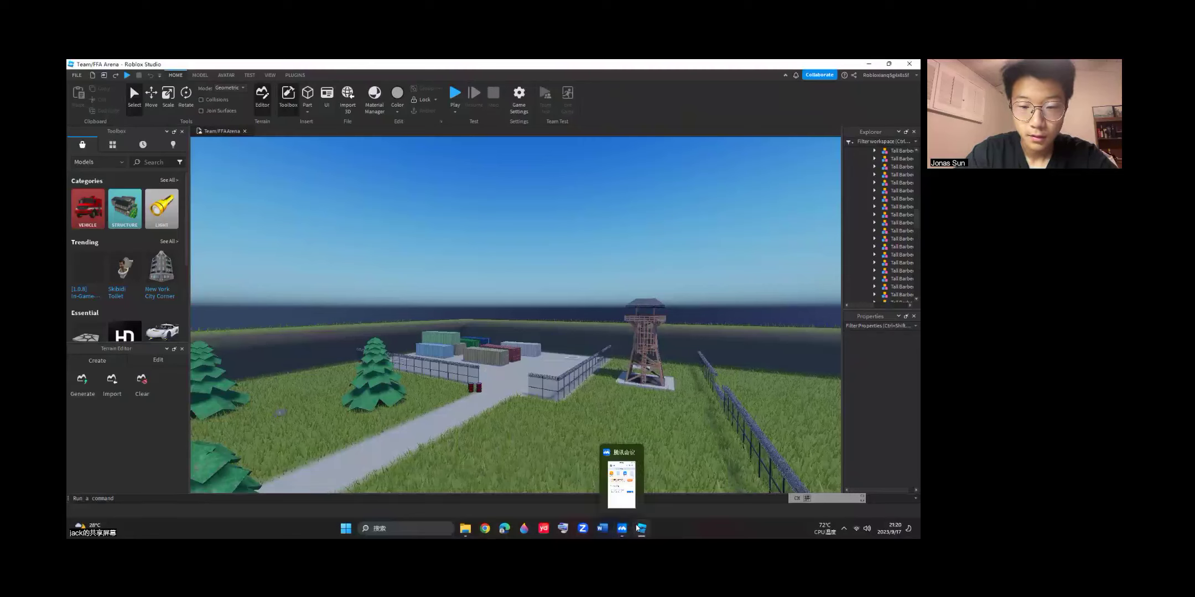
mouse_move(642, 532)
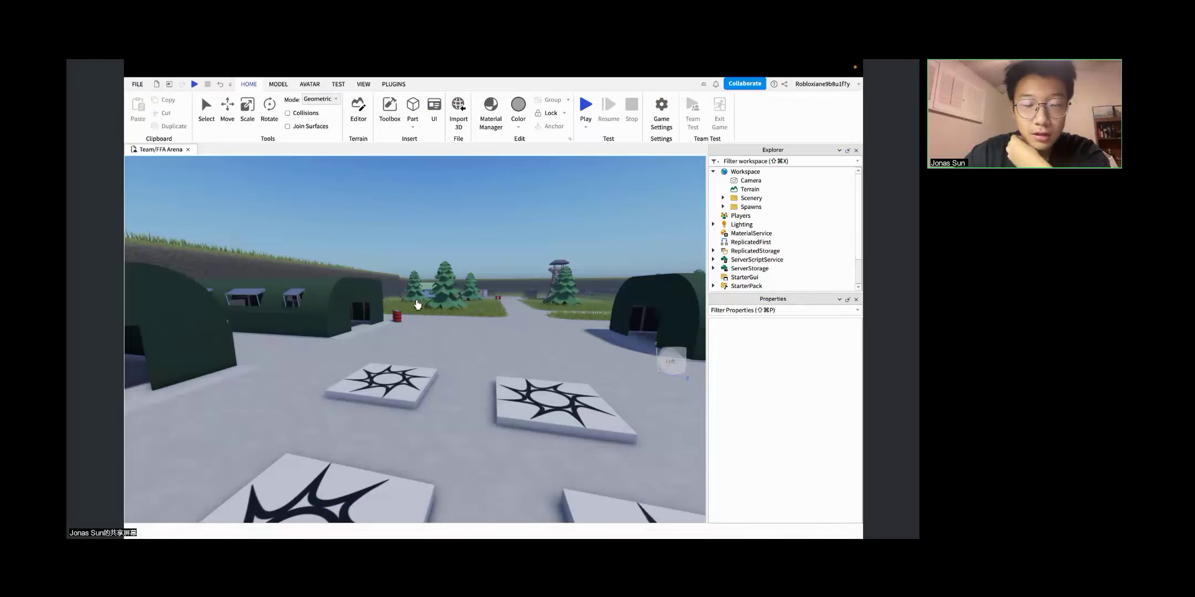
right_drag(451, 381, 449, 382)
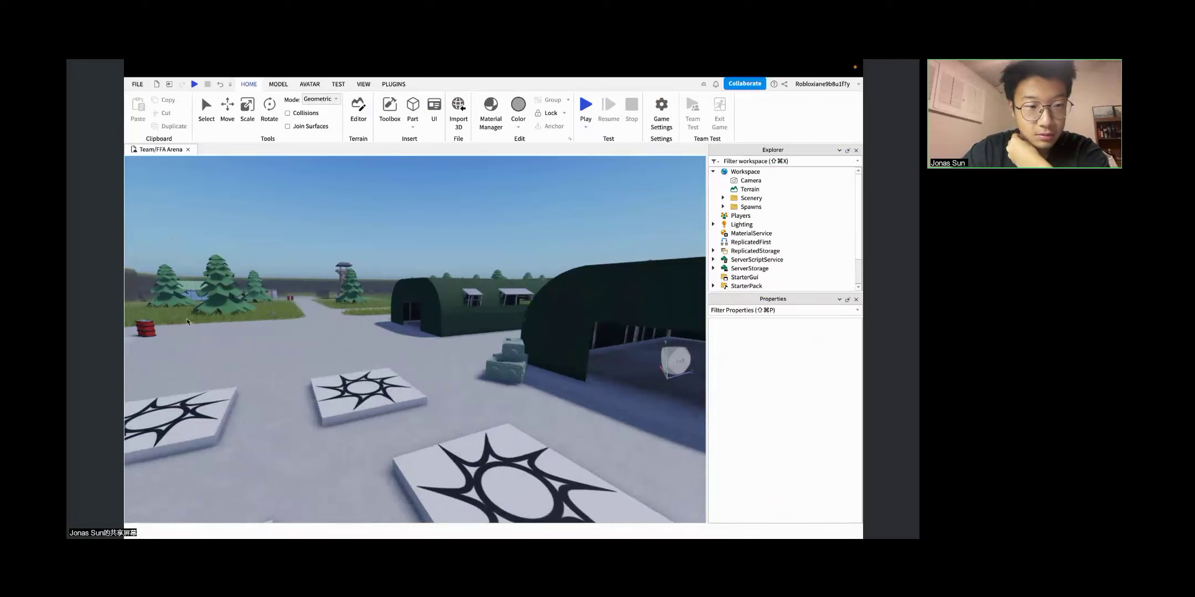
Step: Switch to the lesson slides, advance to the Point Light slide, and return to Roblox Studio
key(ctrl+Right)
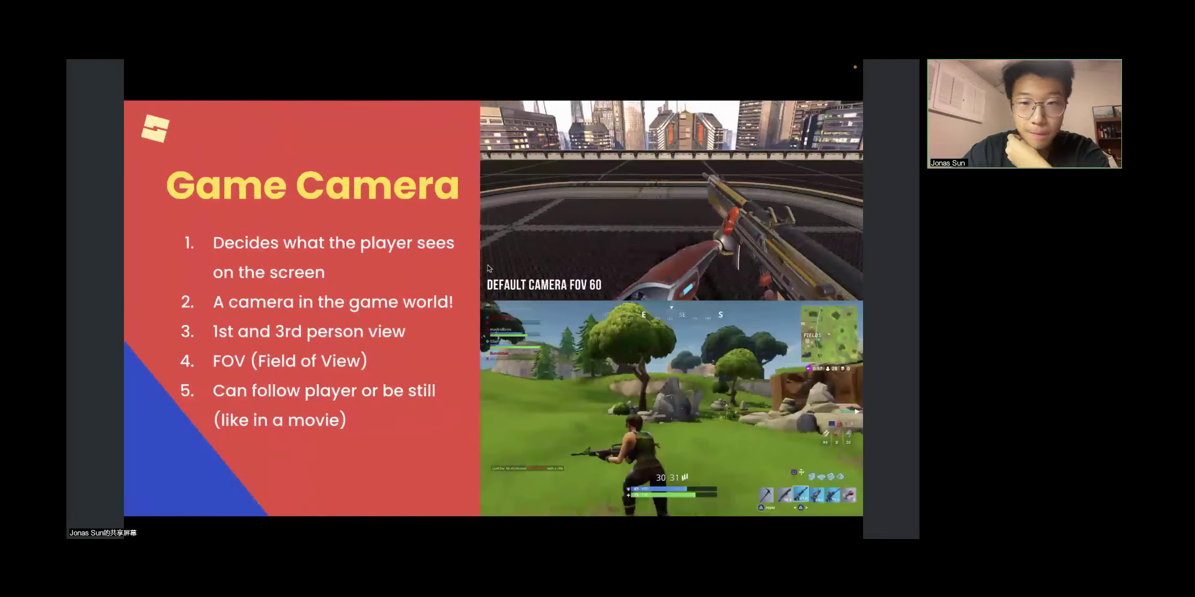
key(Right)
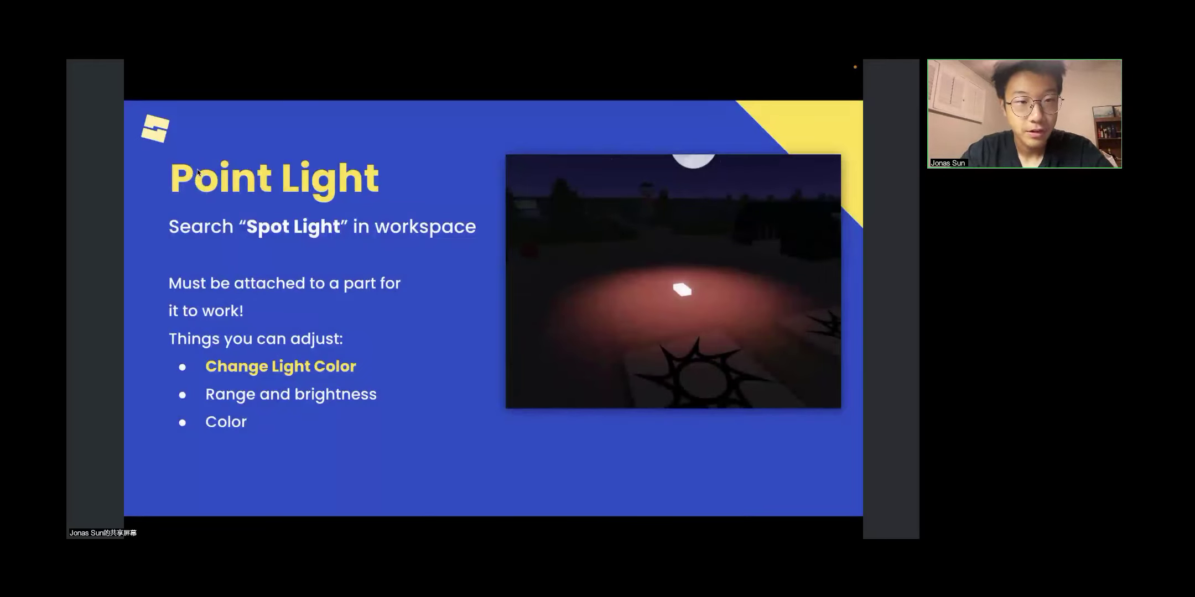
key(ctrl+Left)
Step: Examine the daytime arena around the spawn pads and barracks from above and from near ground level
right_drag(474, 370, 471, 369)
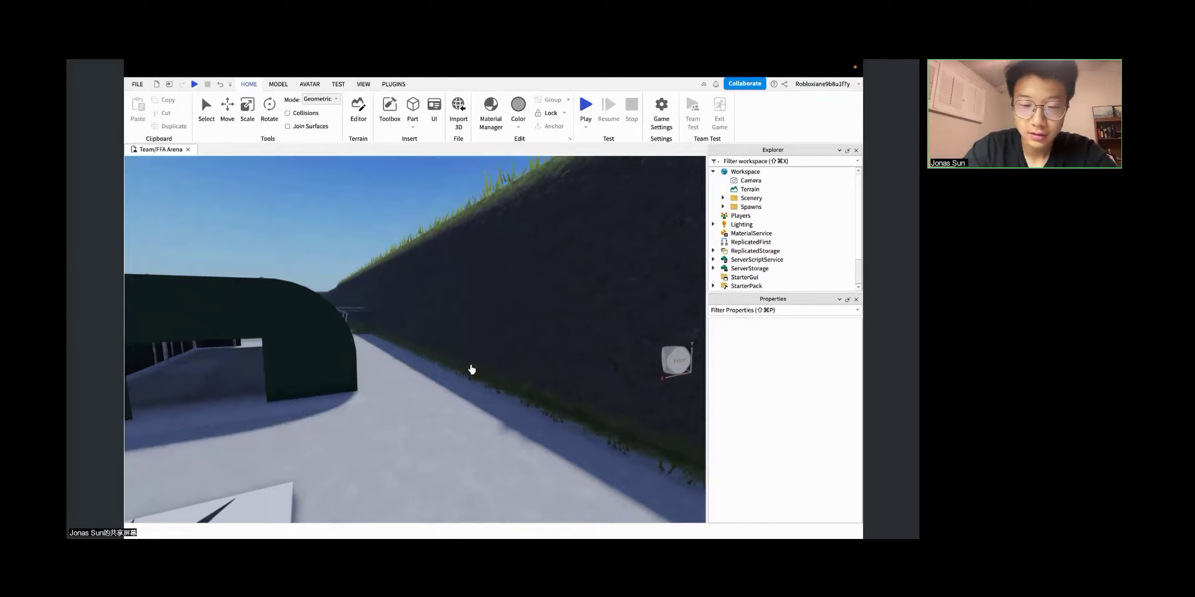
right_drag(471, 370, 472, 370)
key(w)
key(s)
key(w)
key(s)
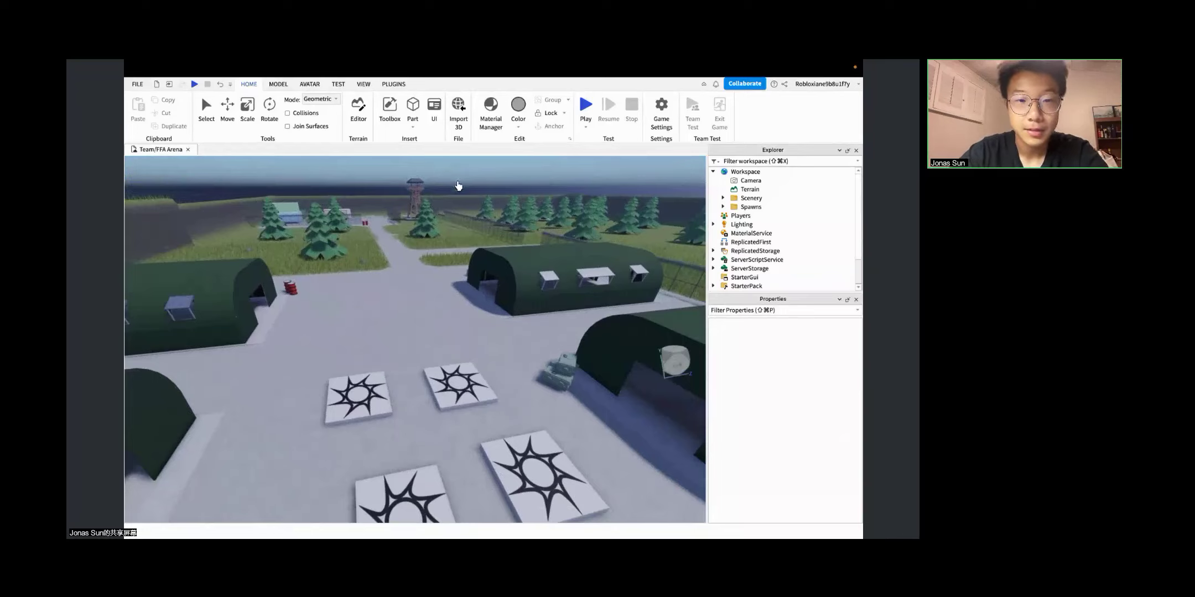
right_drag(508, 403, 507, 403)
key(w)
key(s)
key(w)
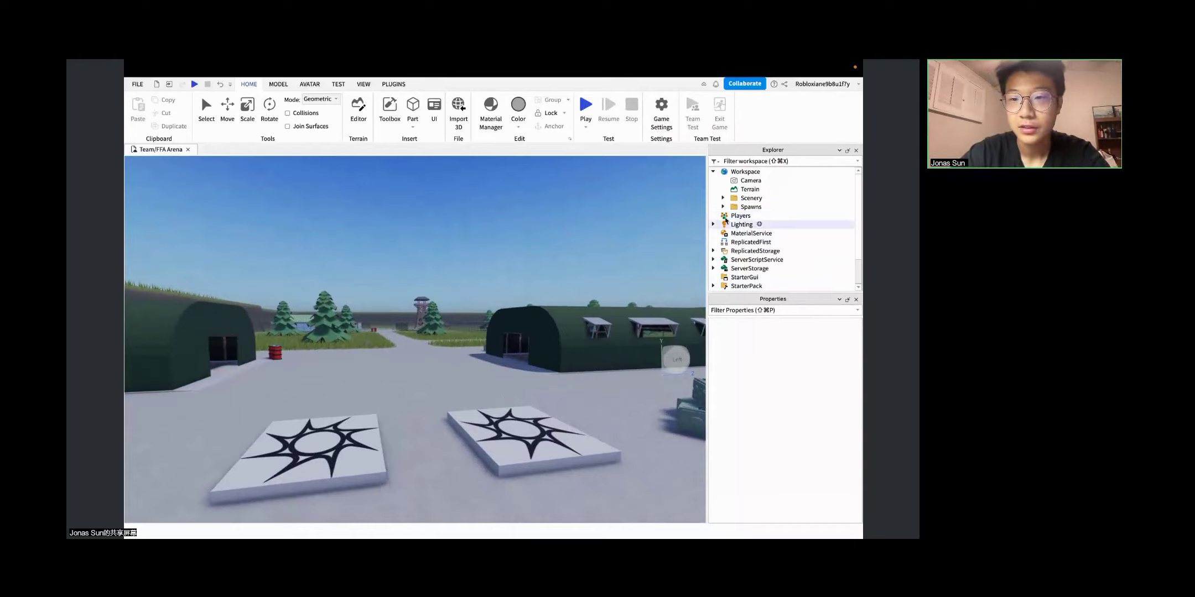
right_drag(493, 330, 493, 331)
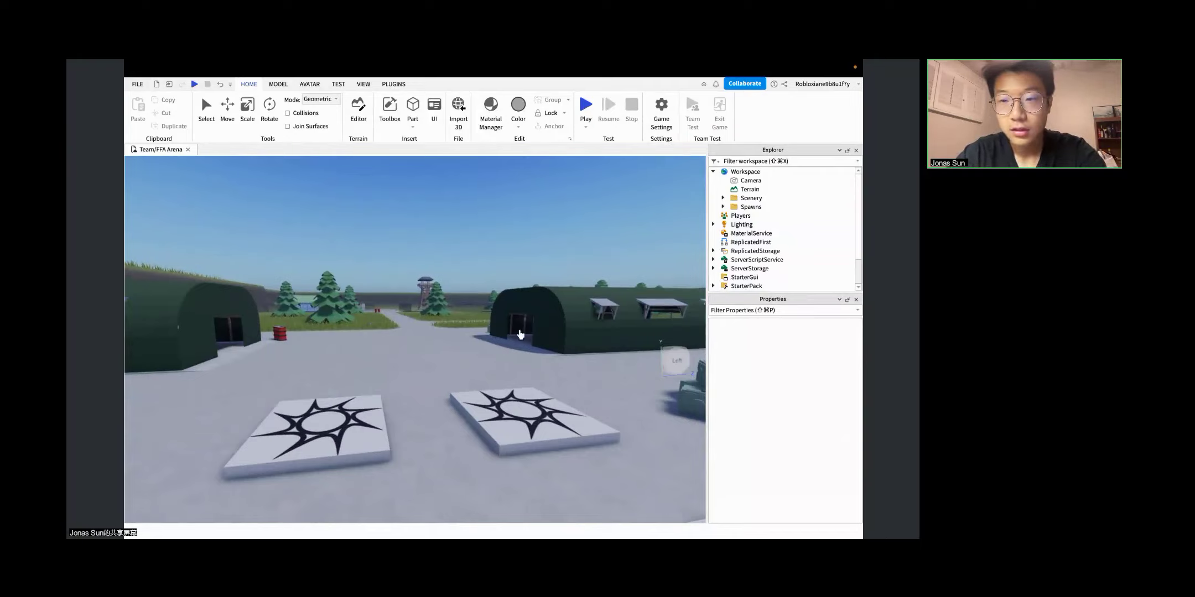
Step: Set the Lighting service's ClockTime to 20
click(736, 225)
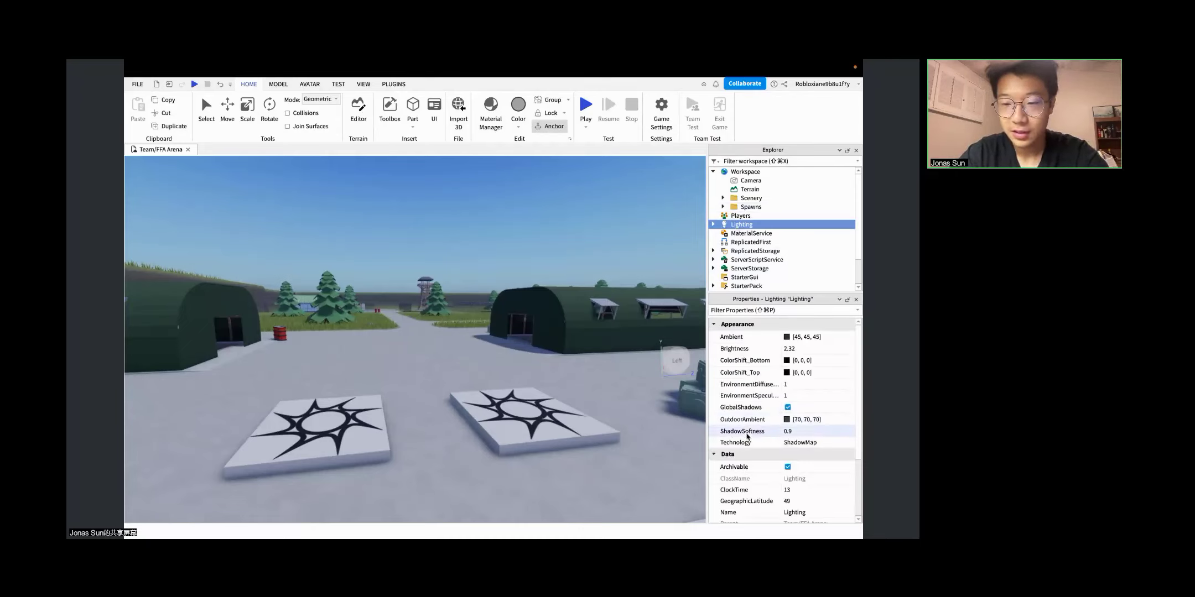
scroll(752, 443, down, 2)
scroll(751, 443, down, 1)
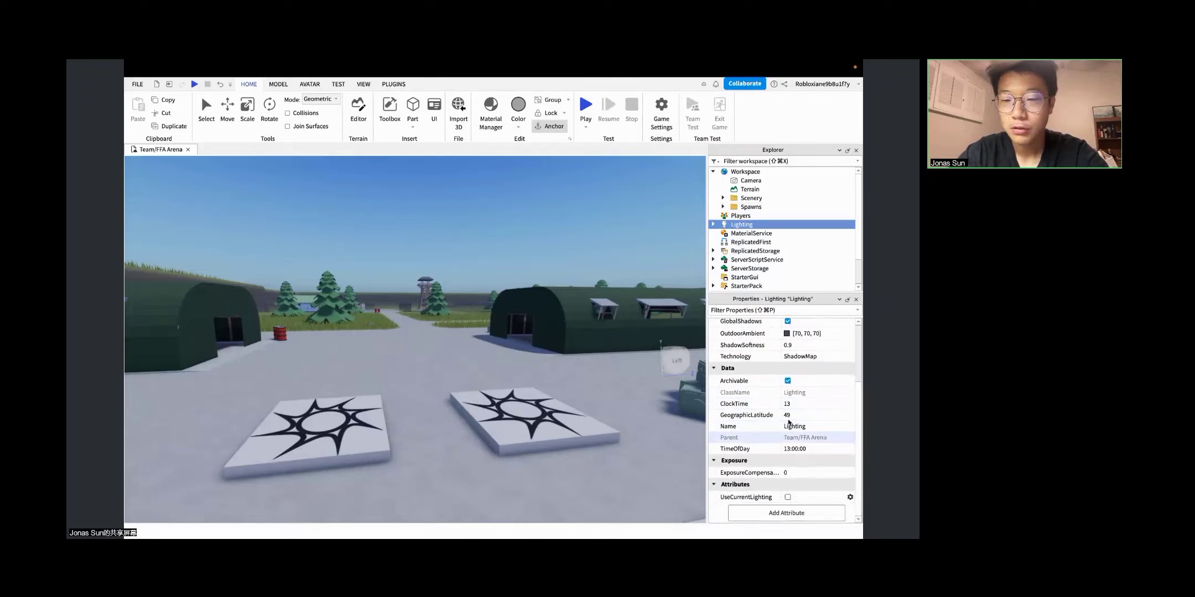
click(811, 405)
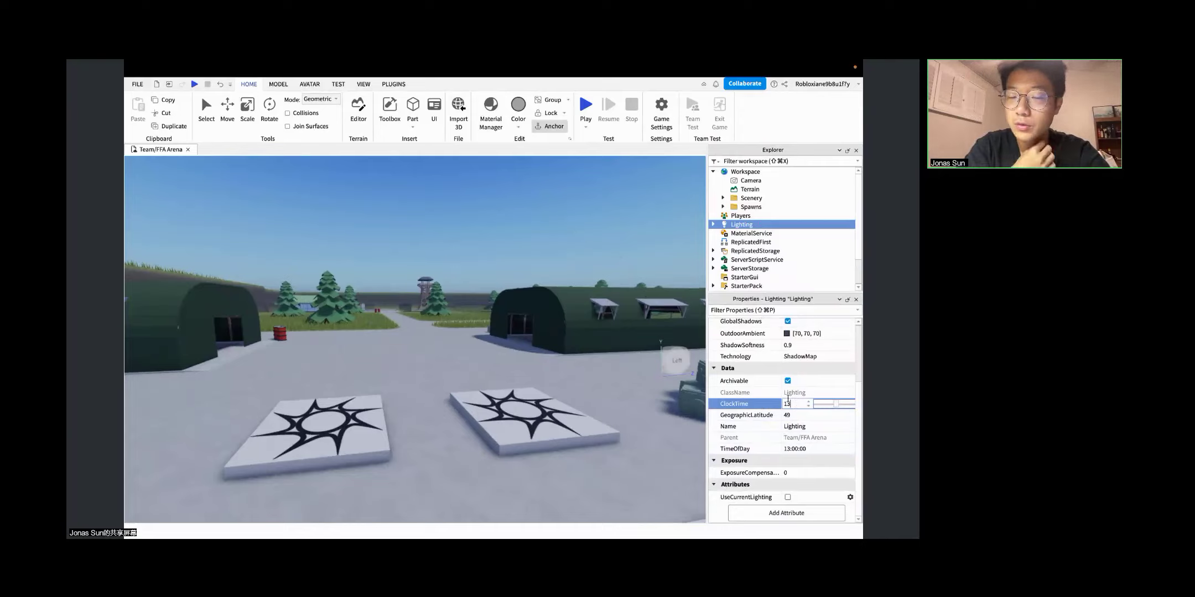
key(BackSpace)
key(BackSpace)
text(20)
key(Return)
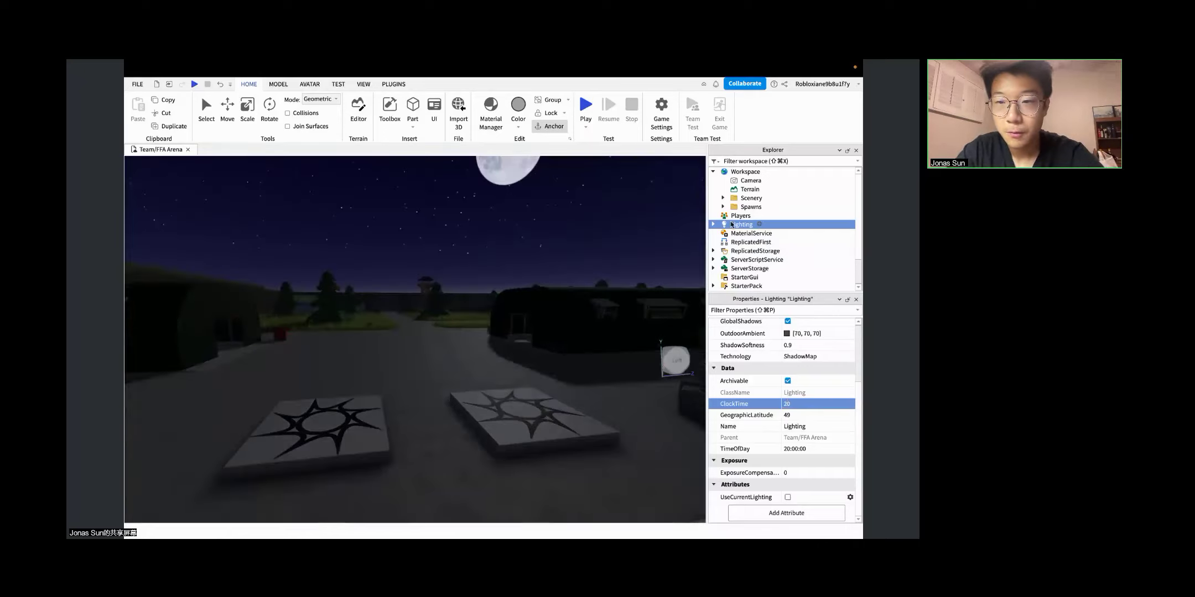
Step: Look over the Lighting properties and fly around the spawn pads to examine the arena's night lighting
scroll(750, 399, up, 2)
scroll(750, 399, down, 2)
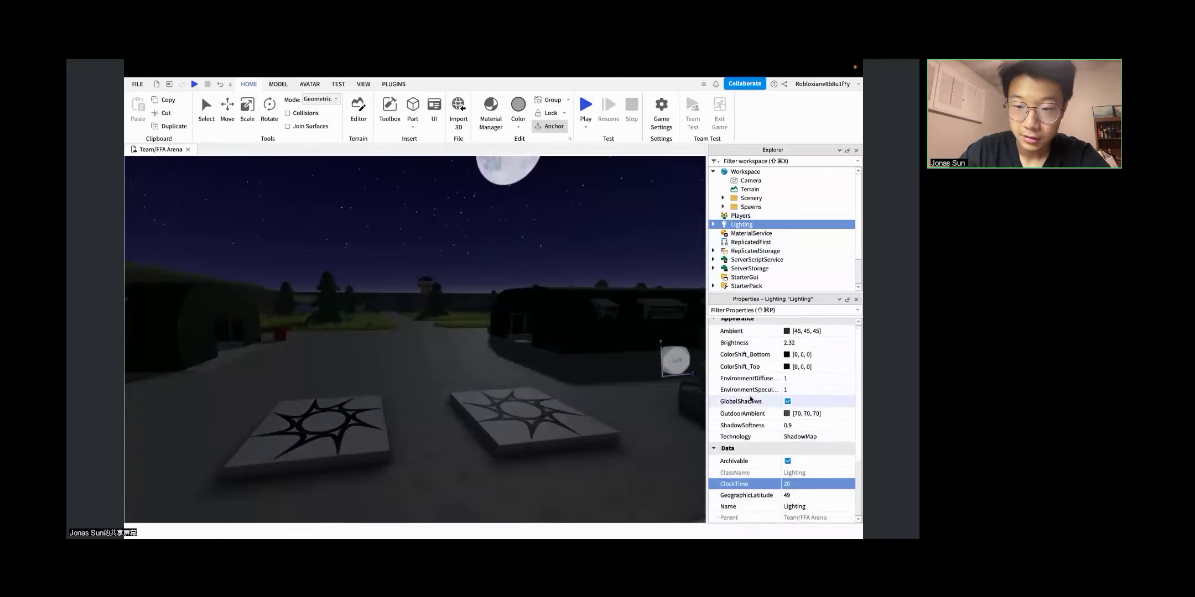
right_drag(520, 258, 465, 320)
key(d)
key(w)
key(w)
key(s)
key(s)
key(w)
key(d)
key(s)
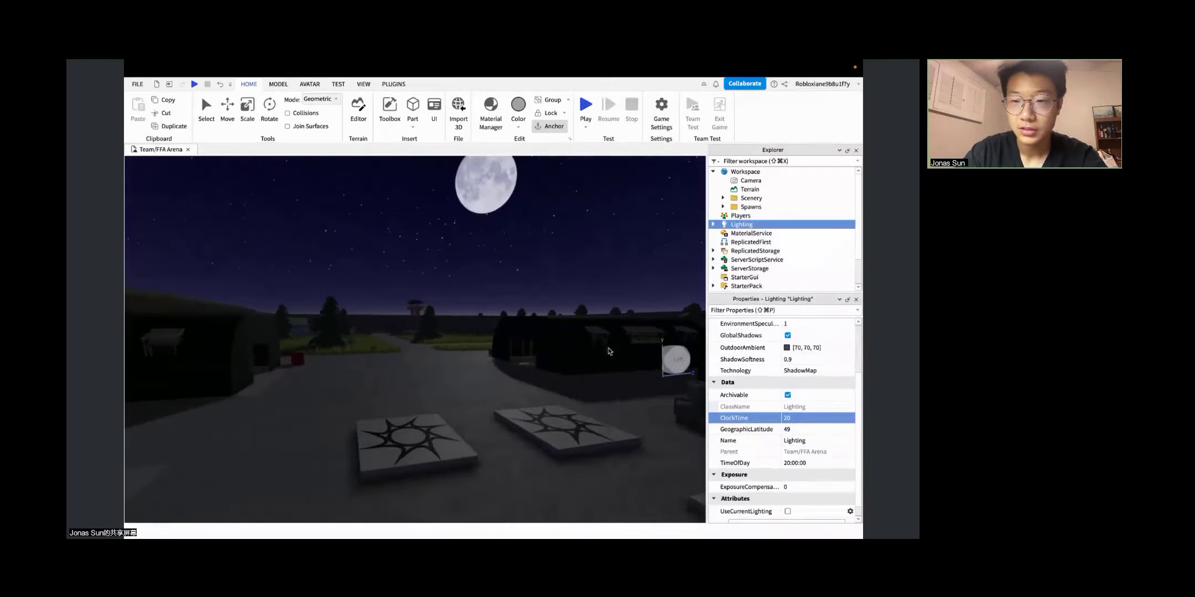
Step: Insert a block part on the dark open ground between the barracks and select it
right_drag(545, 327, 545, 327)
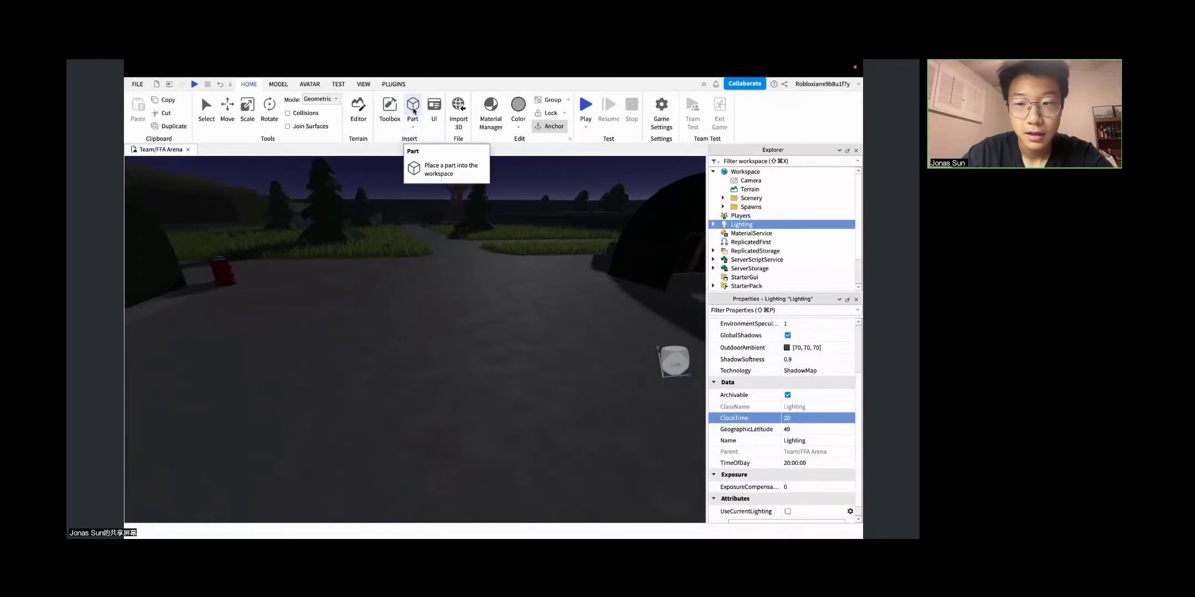
click(414, 106)
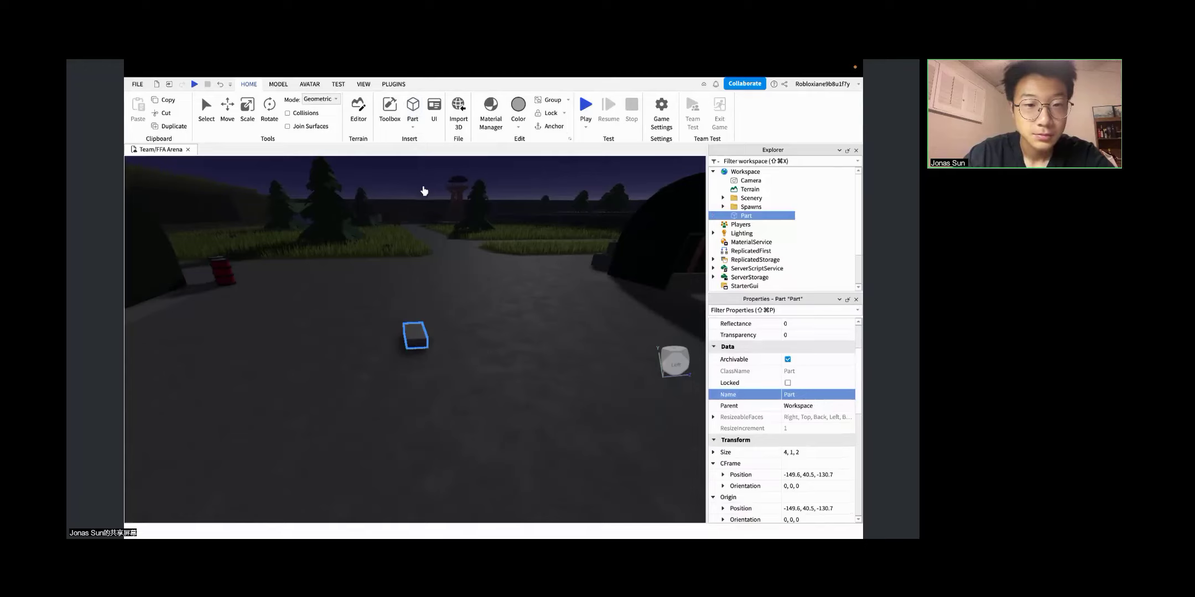
click(745, 232)
click(745, 218)
right_drag(518, 316, 512, 297)
right_drag(473, 238, 473, 238)
key(d)
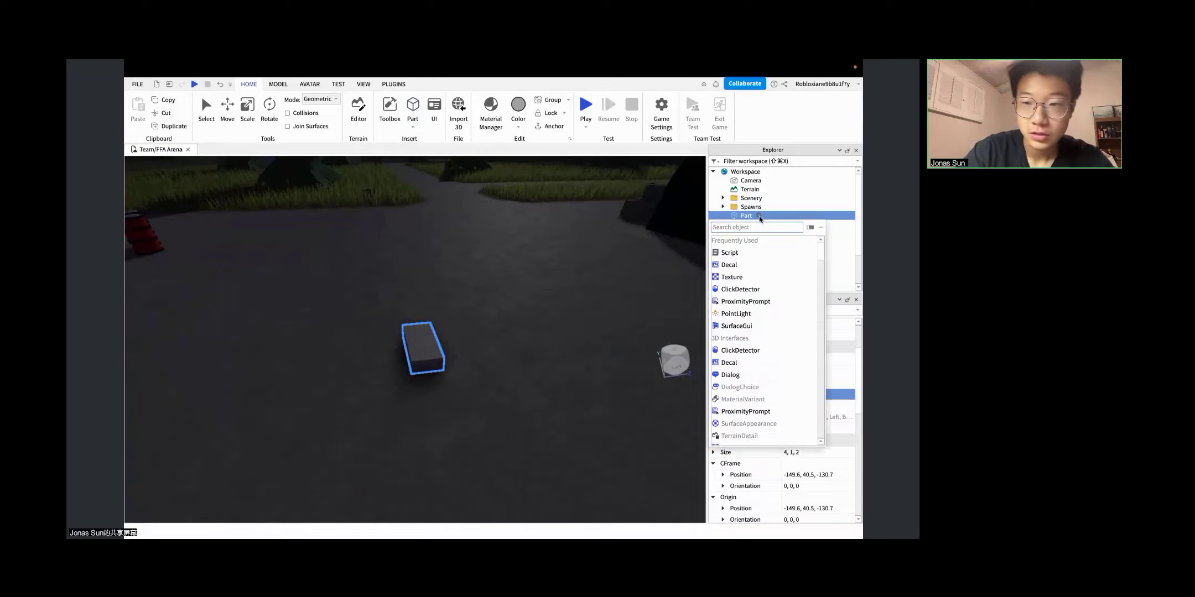
key(l)
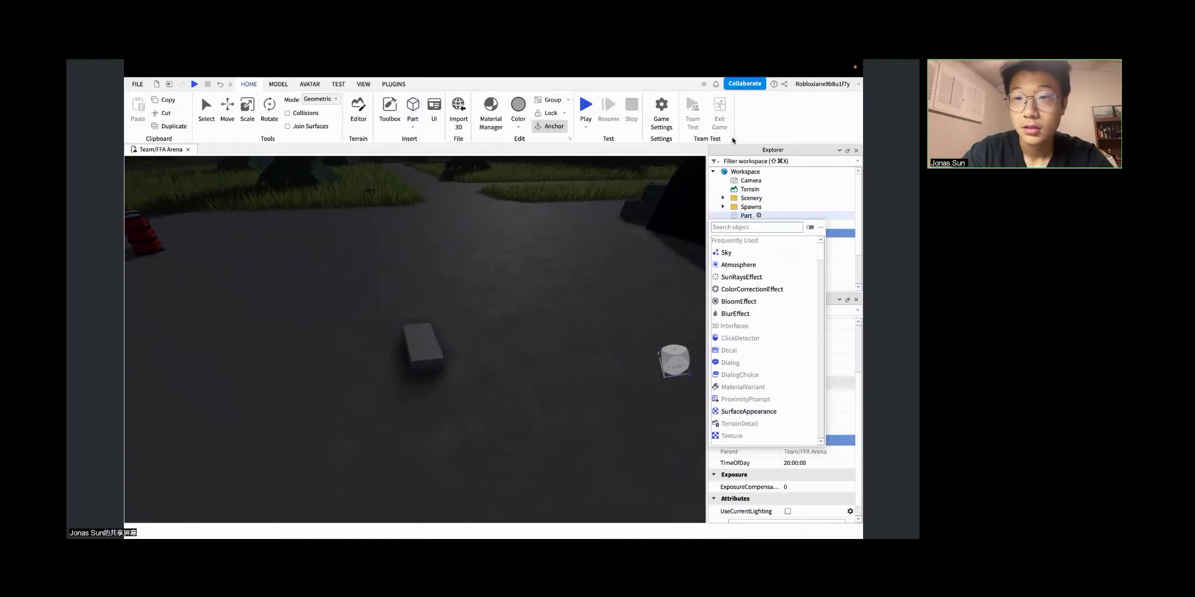
click(676, 69)
click(686, 108)
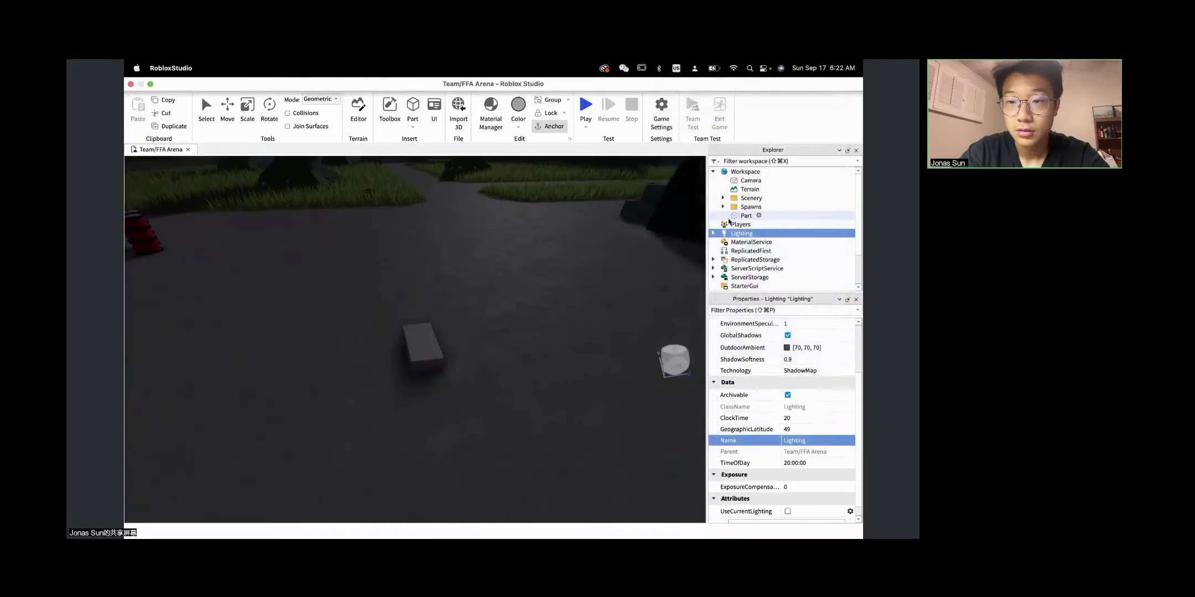
click(759, 215)
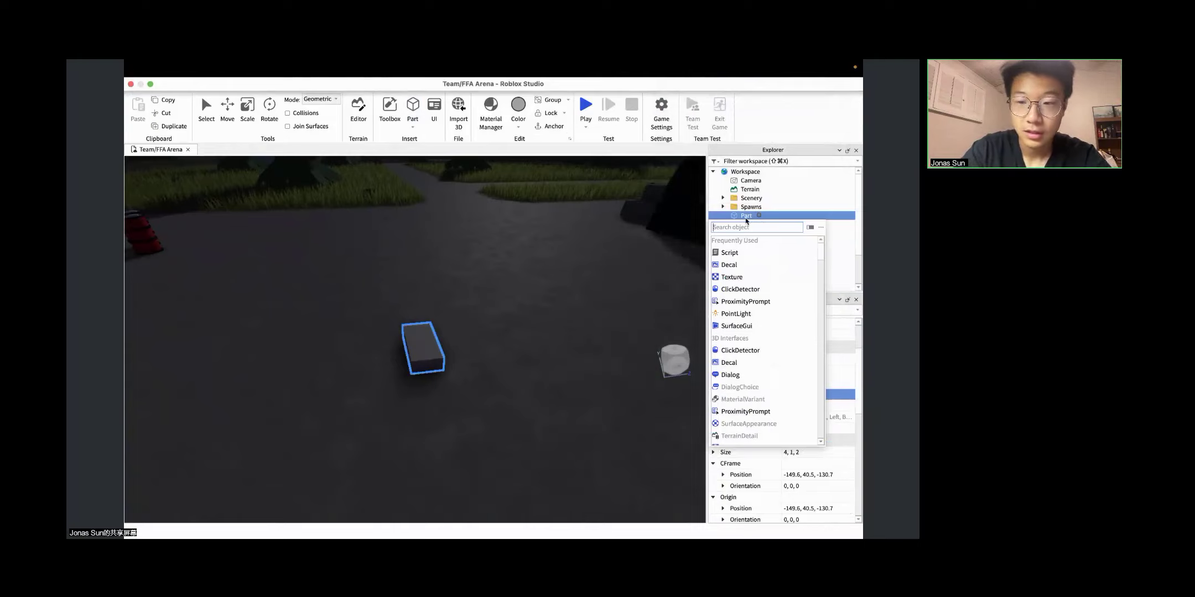
text(light)
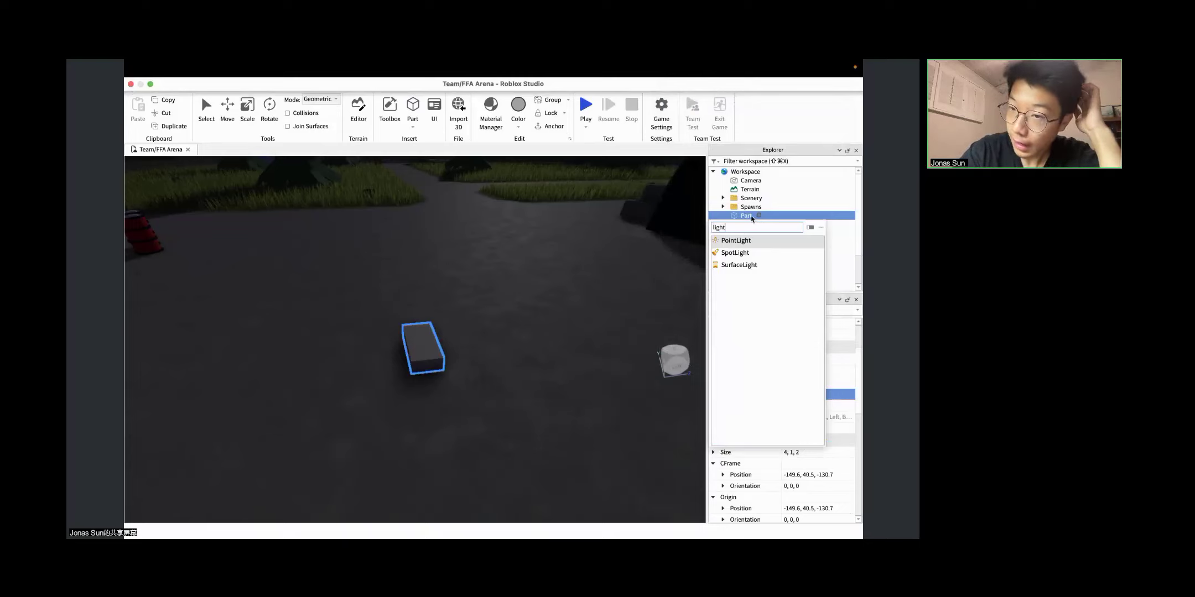
key(Escape)
Step: Add a PointLight to the new part and select the light to show its properties
click(759, 217)
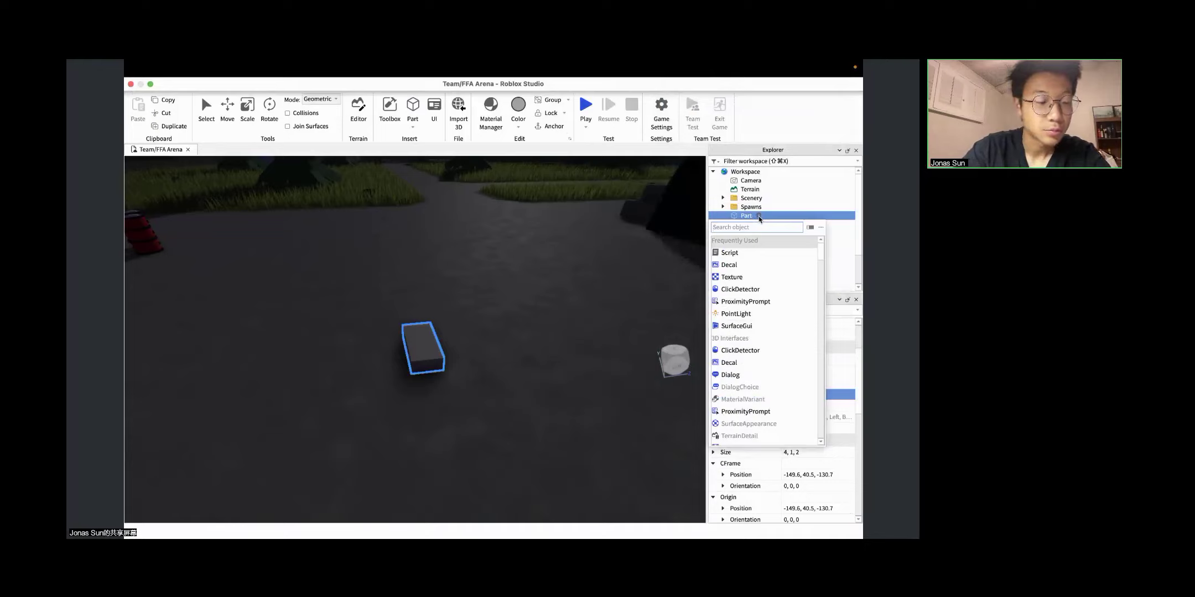
text(light)
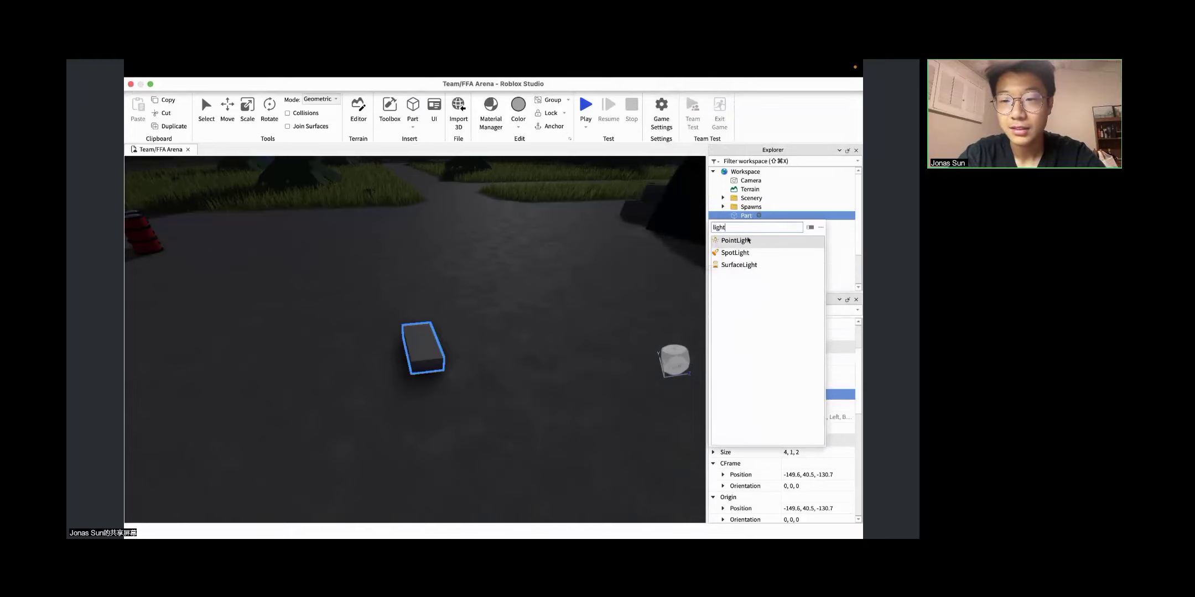
click(769, 242)
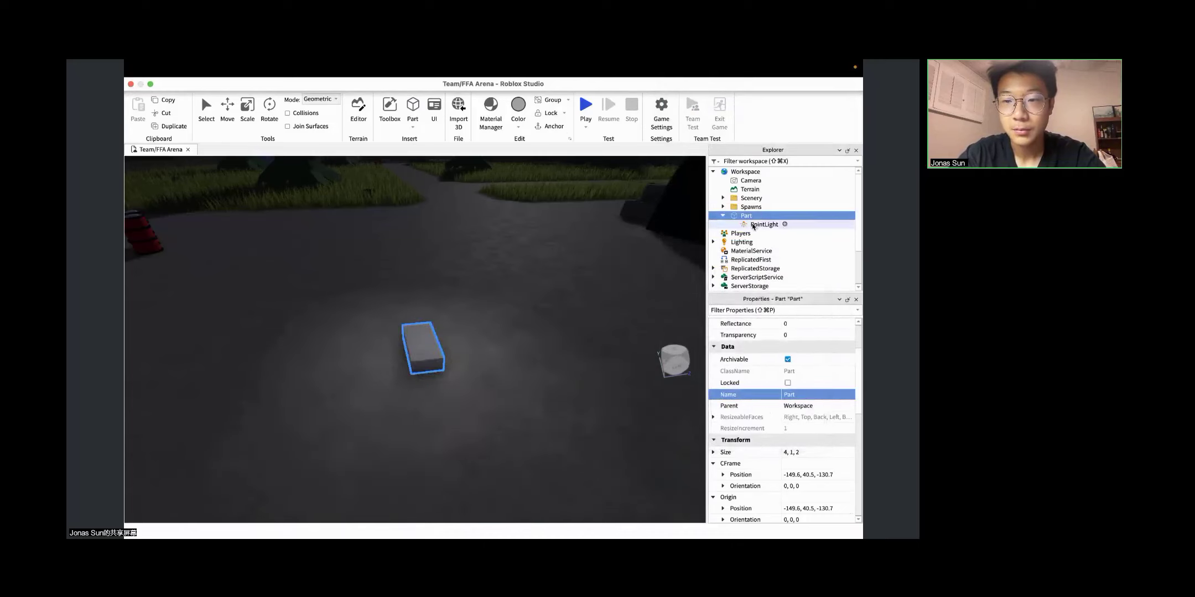
click(752, 225)
click(745, 216)
click(753, 226)
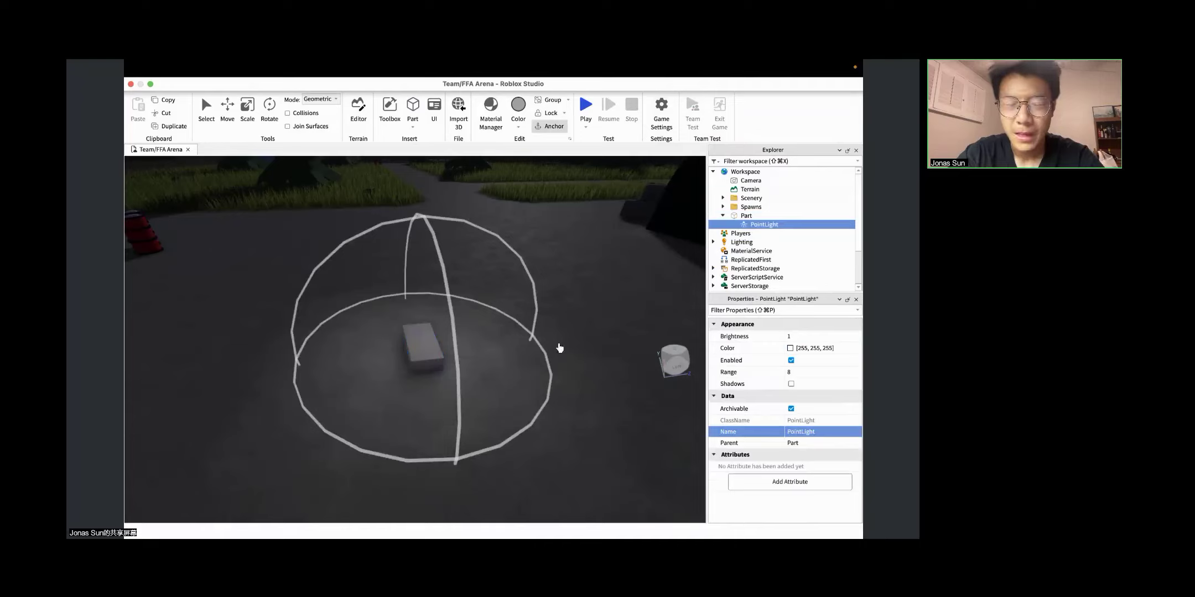
Step: Examine the PointLight's glow and range outline around the part from ground level and from above
right_drag(587, 348, 587, 348)
scroll(587, 347, down, 6)
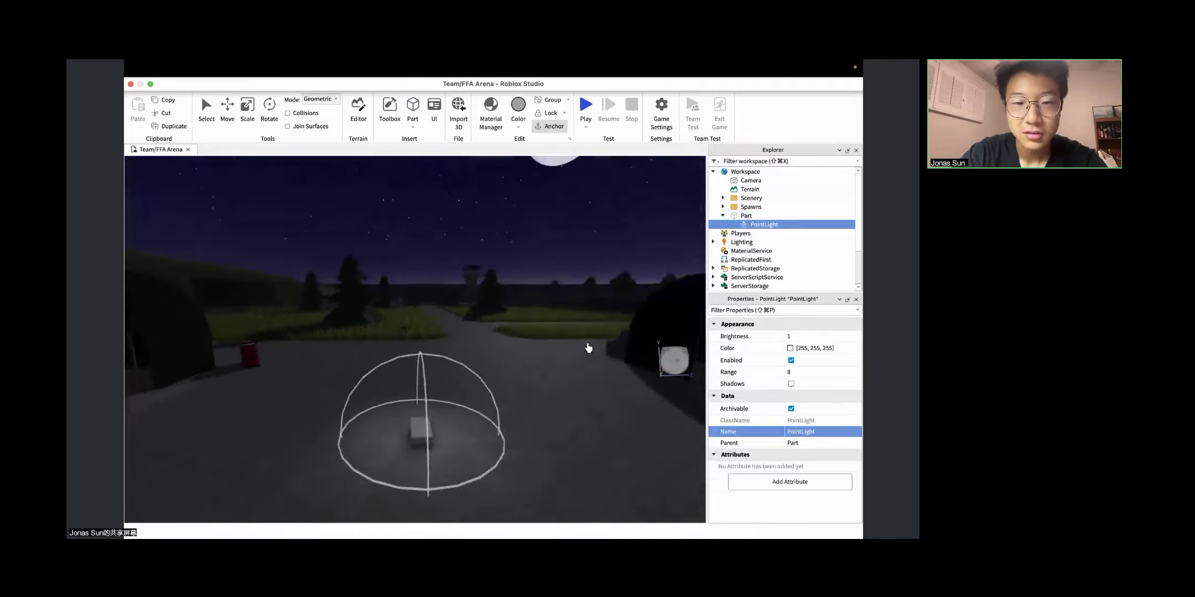
scroll(493, 419, up, 3)
right_drag(494, 418, 493, 418)
scroll(493, 418, up, 3)
scroll(494, 419, up, 3)
scroll(494, 418, down, 5)
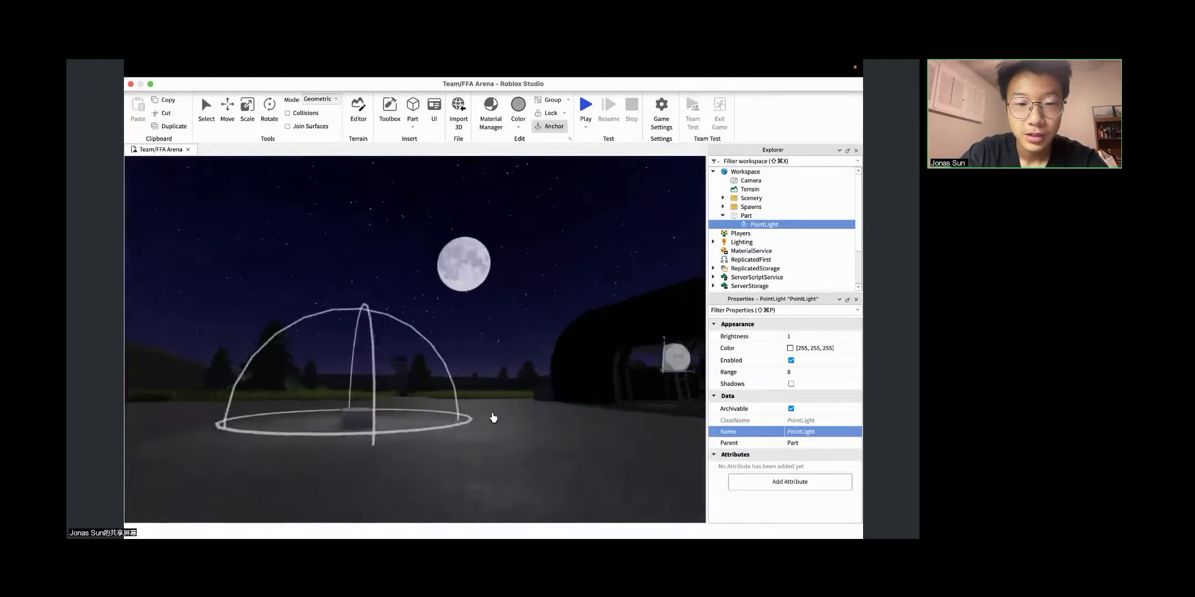
scroll(493, 418, up, 5)
scroll(493, 418, down, 3)
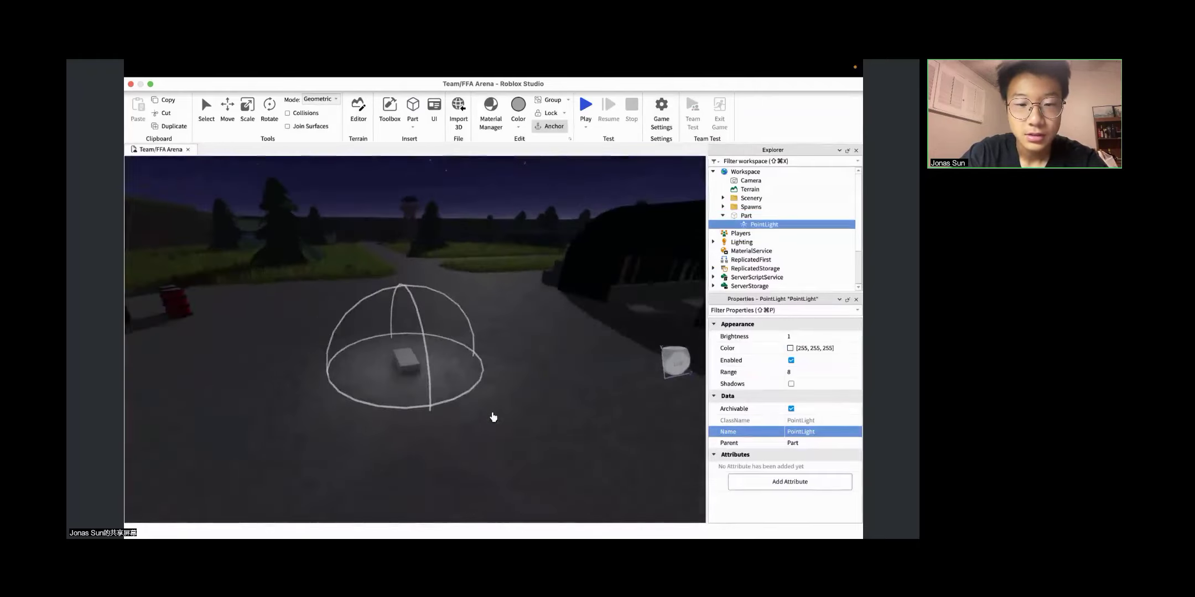
key(a)
key(s)
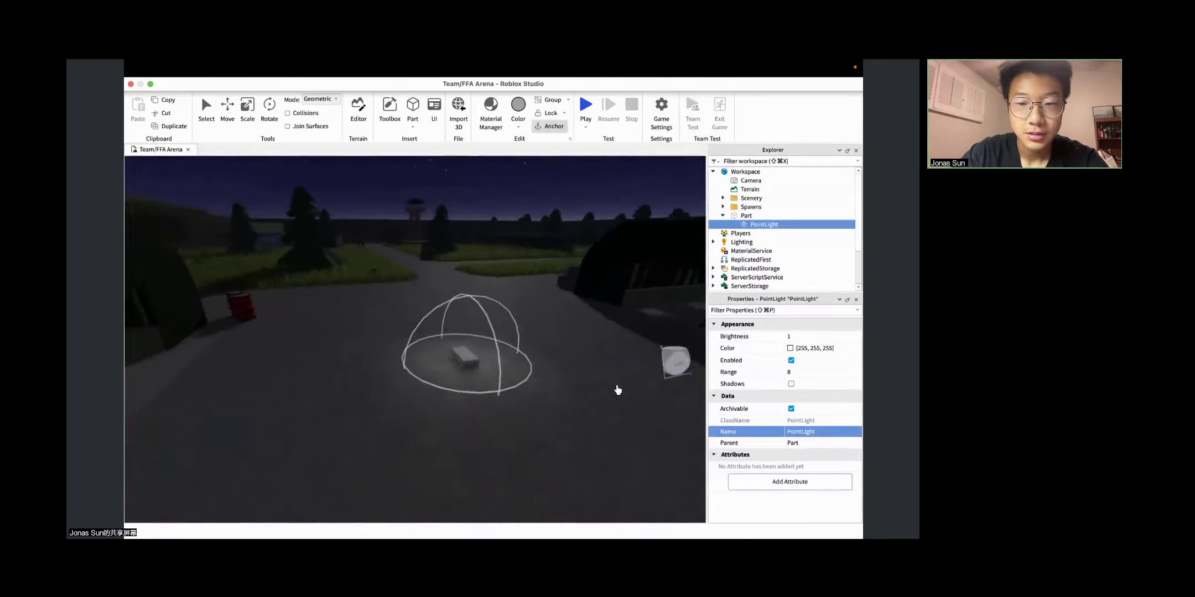
key(d)
key(w)
click(745, 215)
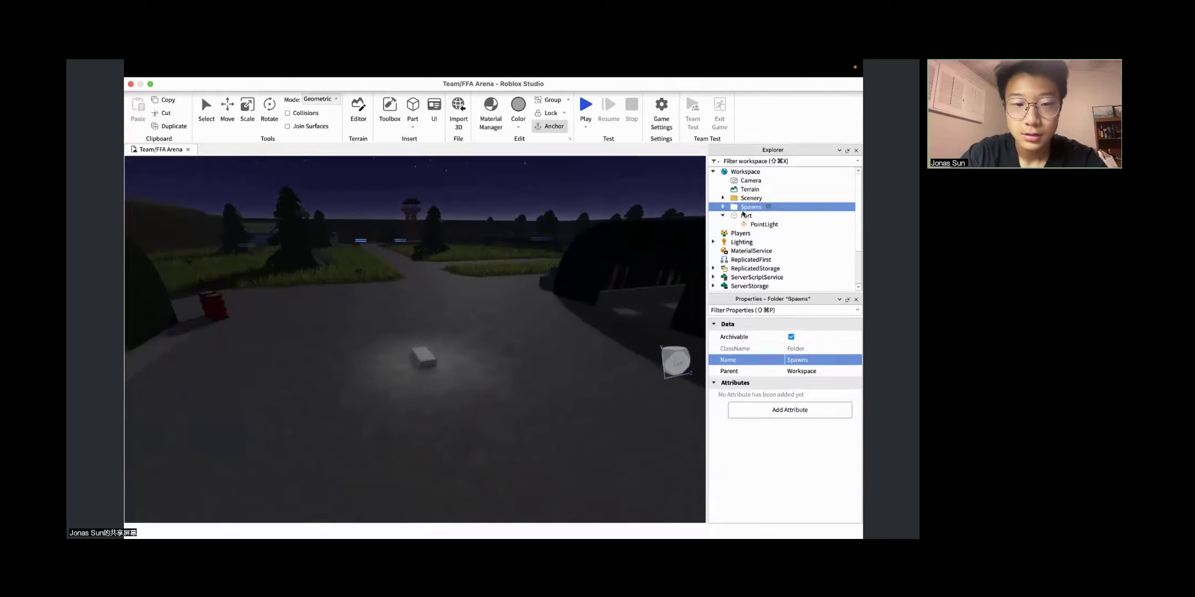
click(745, 225)
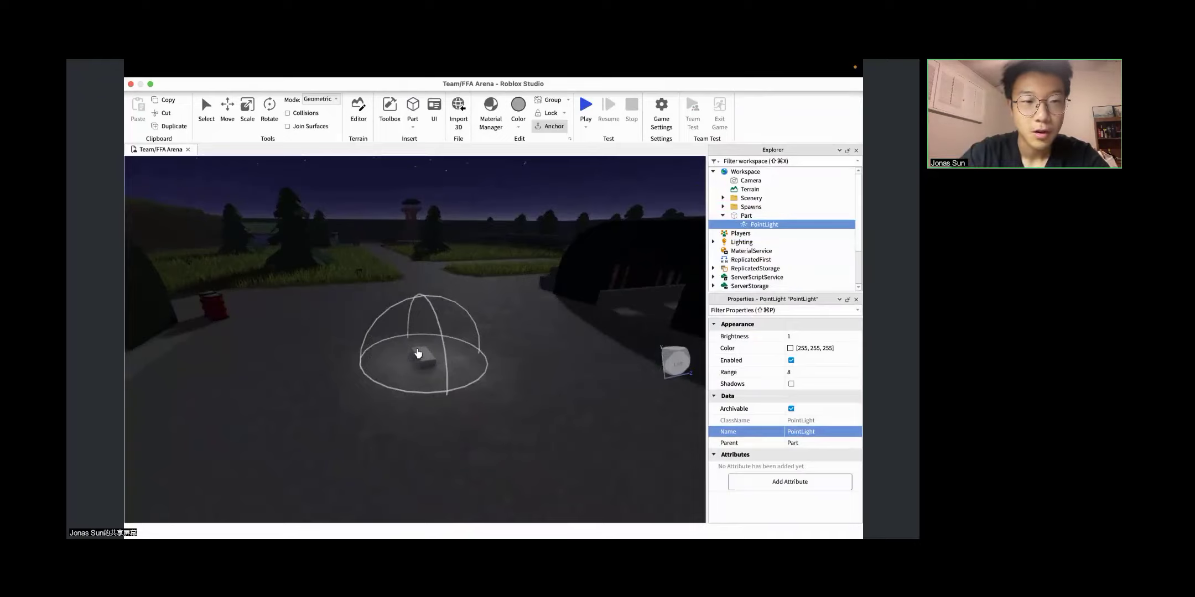
right_drag(476, 373, 478, 374)
key(w)
key(s)
key(w)
key(s)
Step: Switch to the lesson slides to review the Point Light slide, and return to Roblox Studio
scroll(476, 366, left, 2)
key(ctrl+Left)
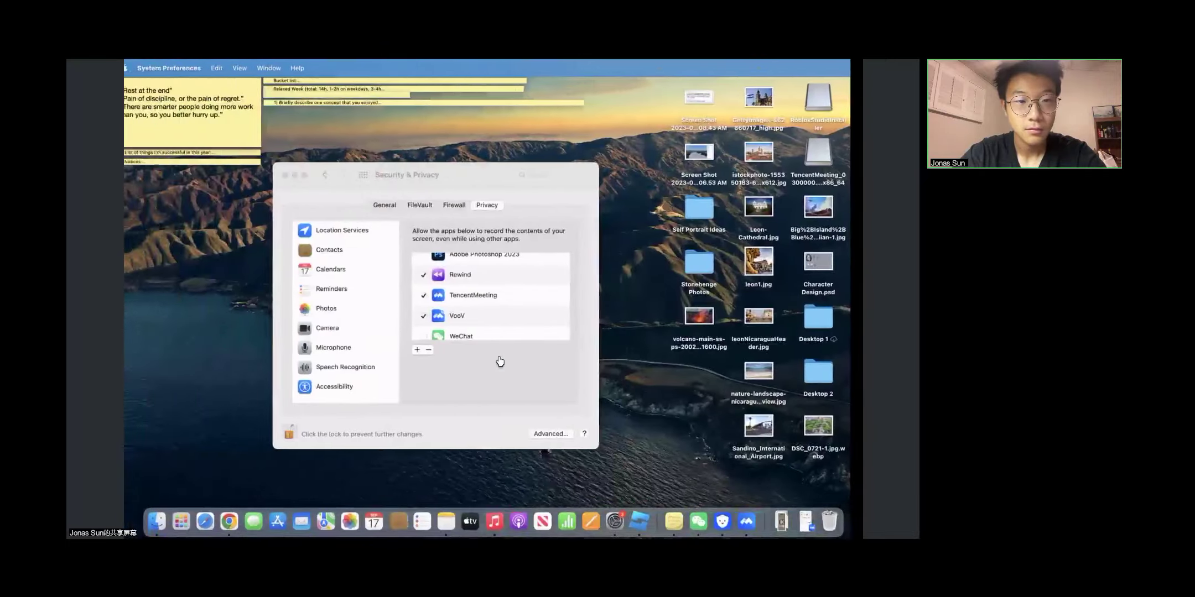
key(ctrl+Right)
key(ctrl+Right)
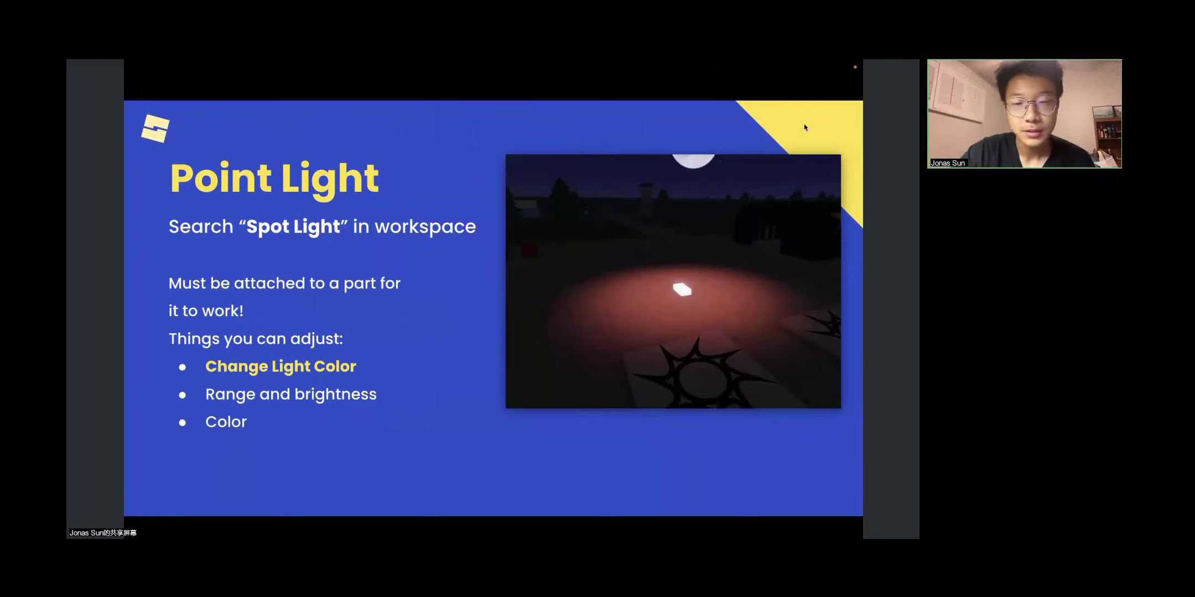
key(ctrl+Left)
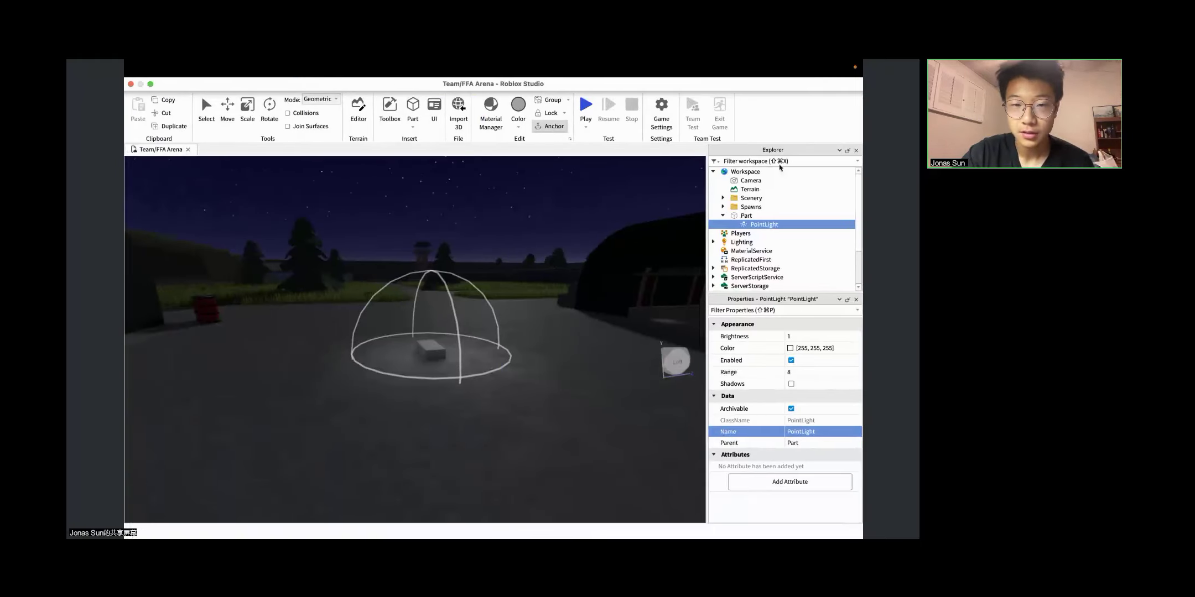
Step: Move the PointLight out of the part into Camera, and from there directly under Workspace
mouse_move(751, 225)
mouse_down()
mouse_move(751, 172)
mouse_move(750, 224)
mouse_up()
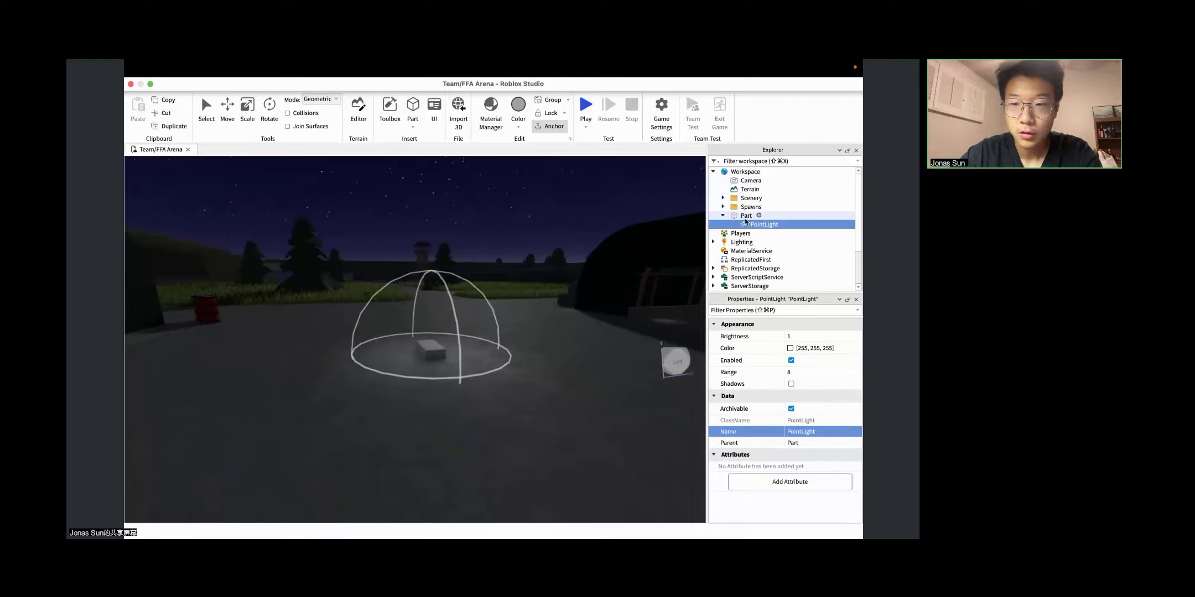
drag(748, 225, 754, 181)
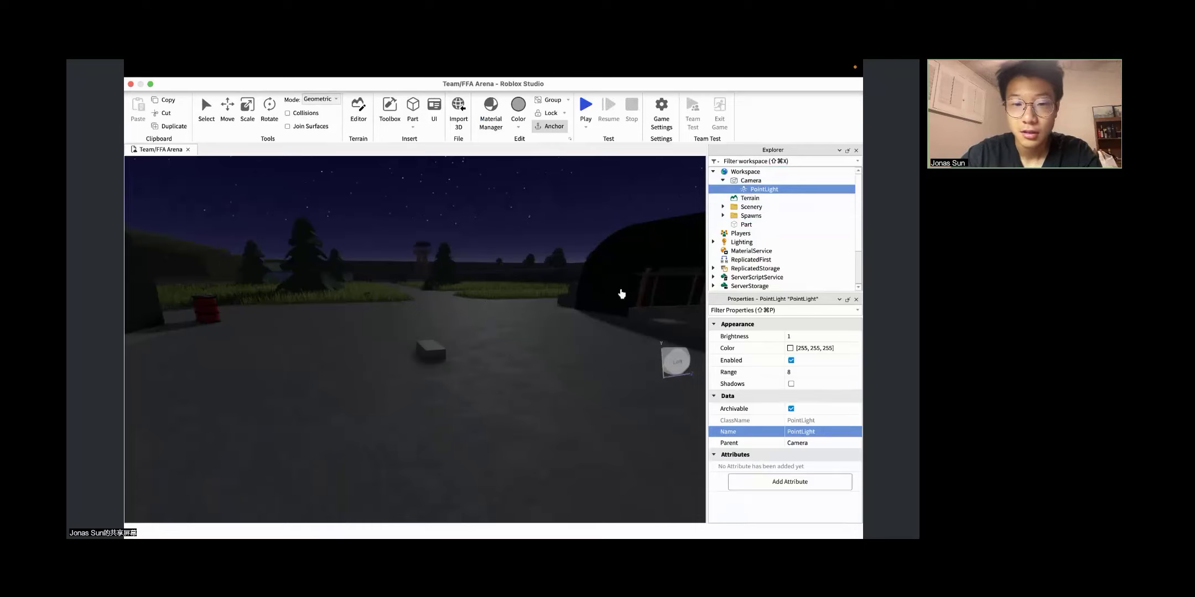
right_drag(581, 303, 590, 303)
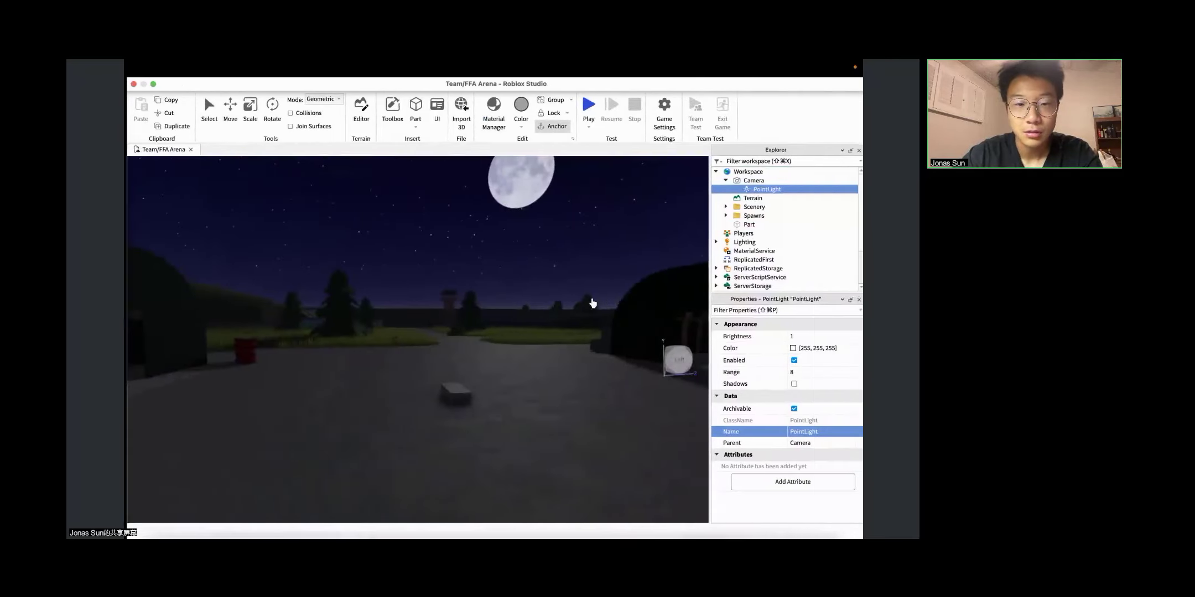
drag(749, 189, 743, 173)
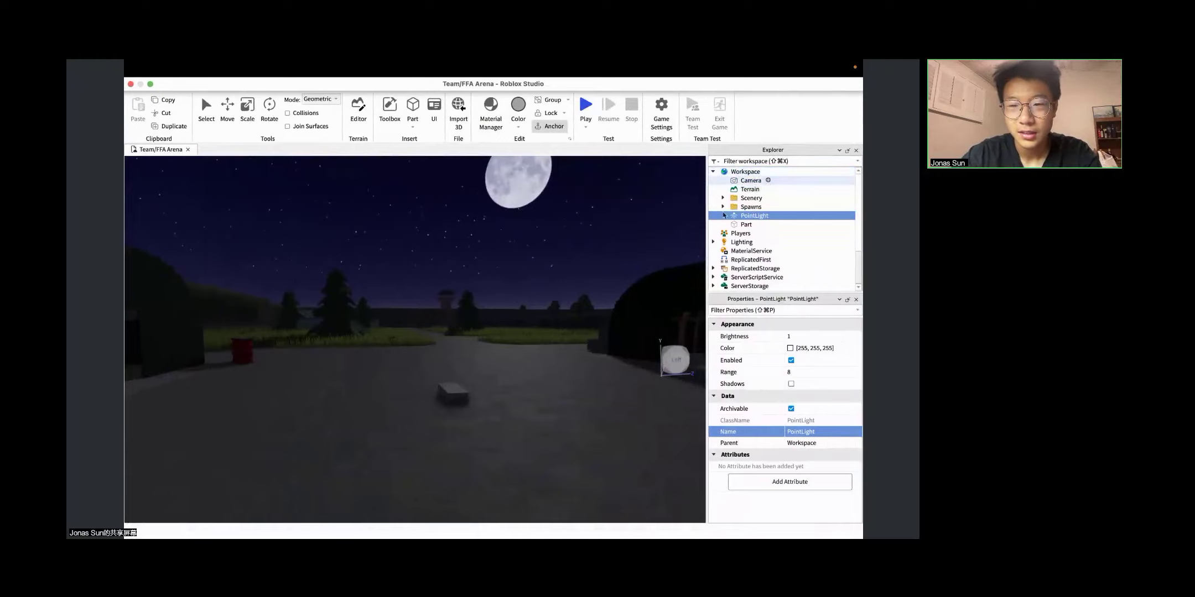
right_drag(483, 381, 483, 381)
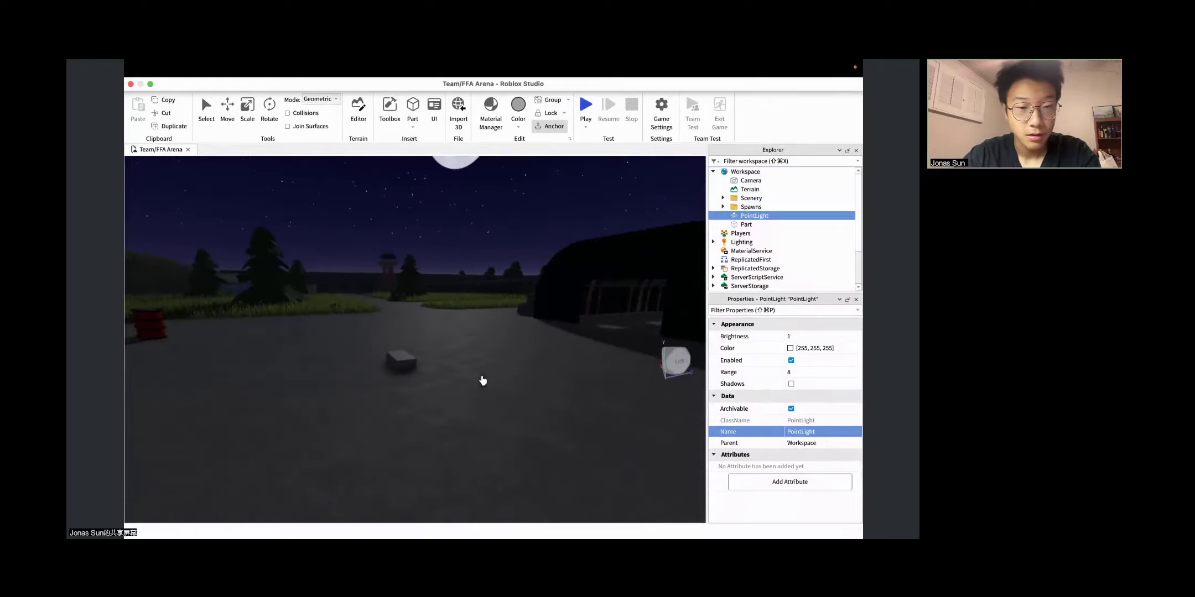
Step: Put the PointLight back inside the part and check the parent-child nesting in the hierarchy
click(742, 224)
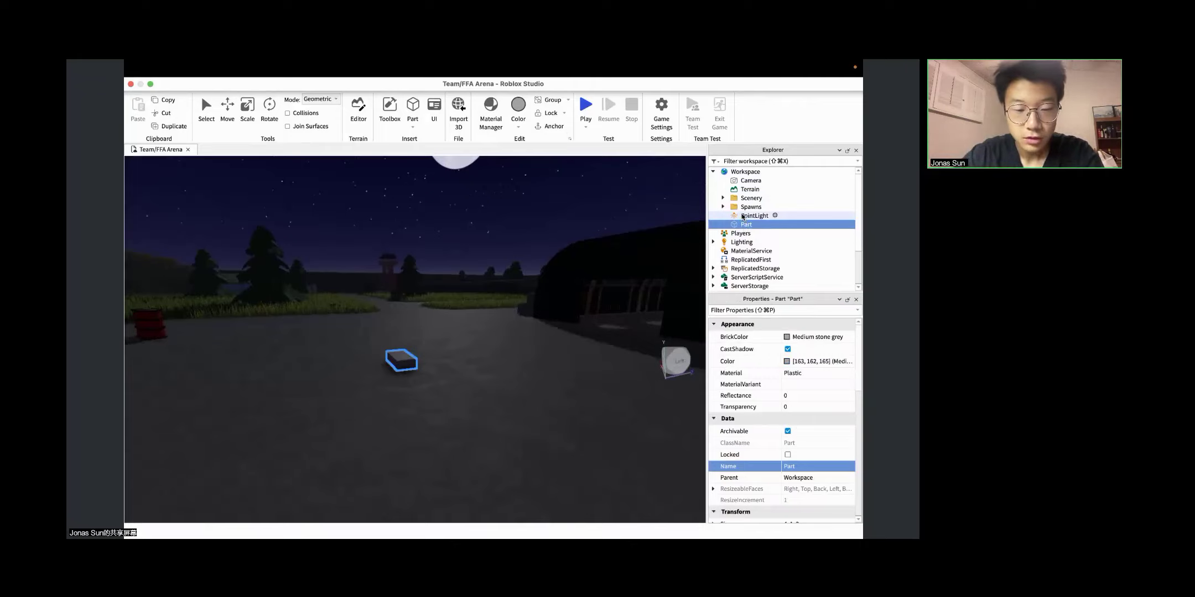
click(743, 217)
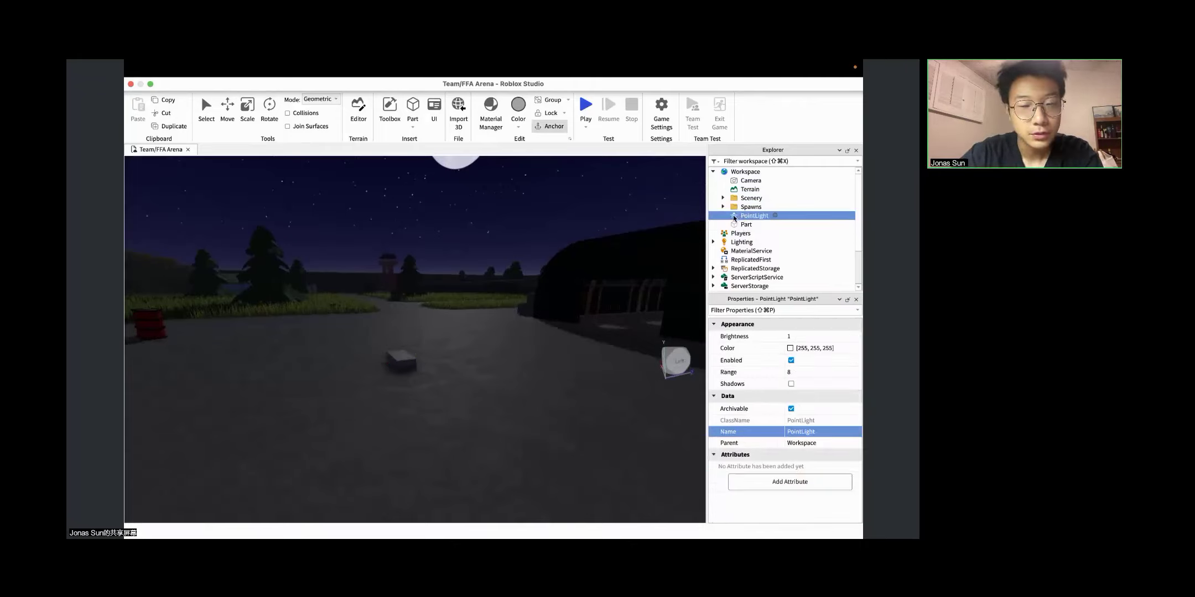
drag(734, 219, 741, 219)
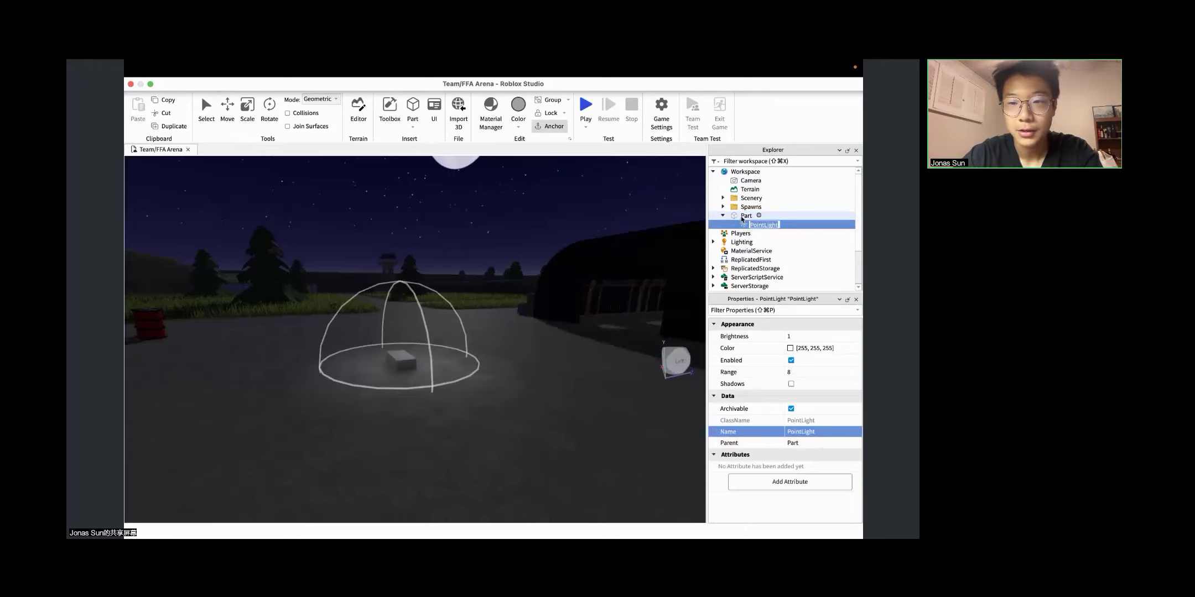
click(741, 216)
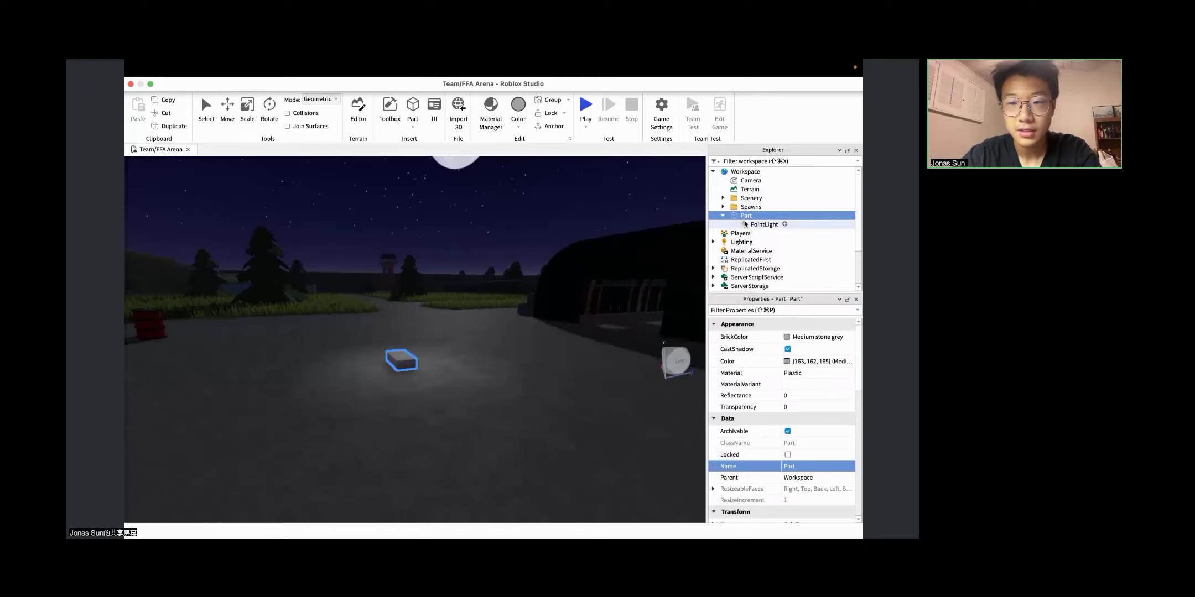
click(744, 225)
click(742, 216)
click(744, 224)
click(723, 216)
click(723, 216)
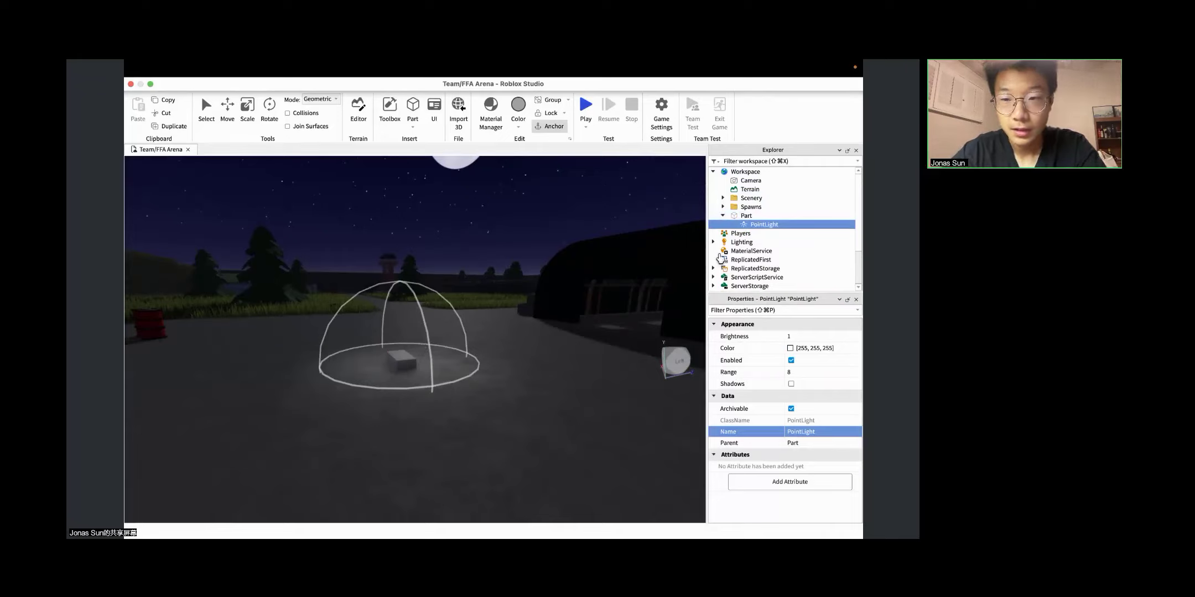
Step: Raise the part with the PointLight off the ground using the Move tool
click(738, 216)
key(f)
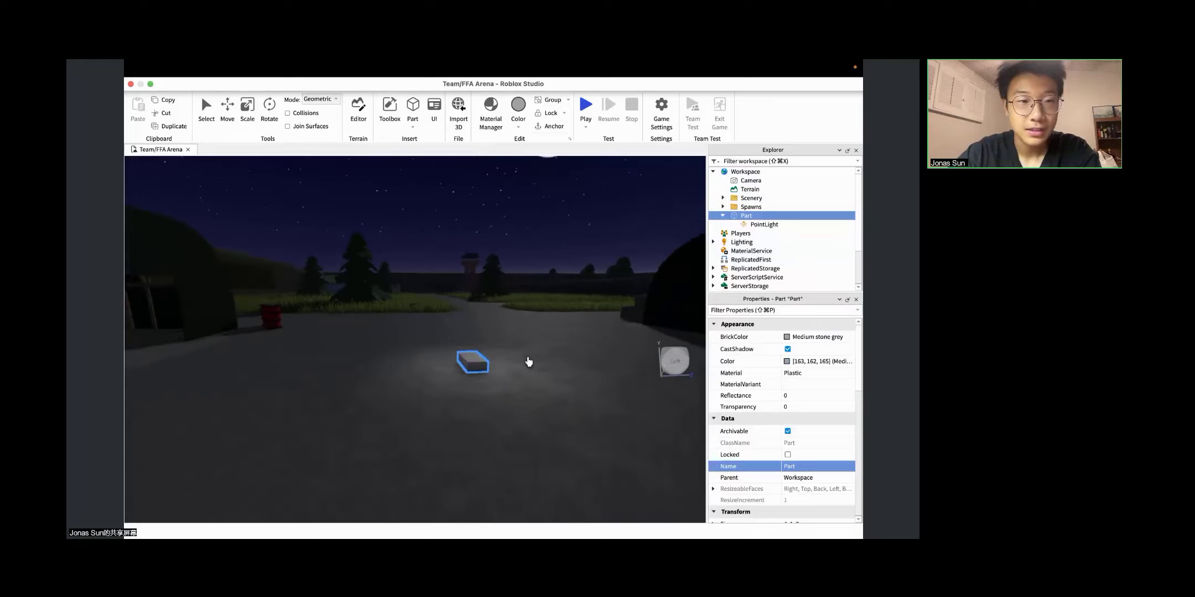
click(225, 109)
right_drag(424, 347, 424, 348)
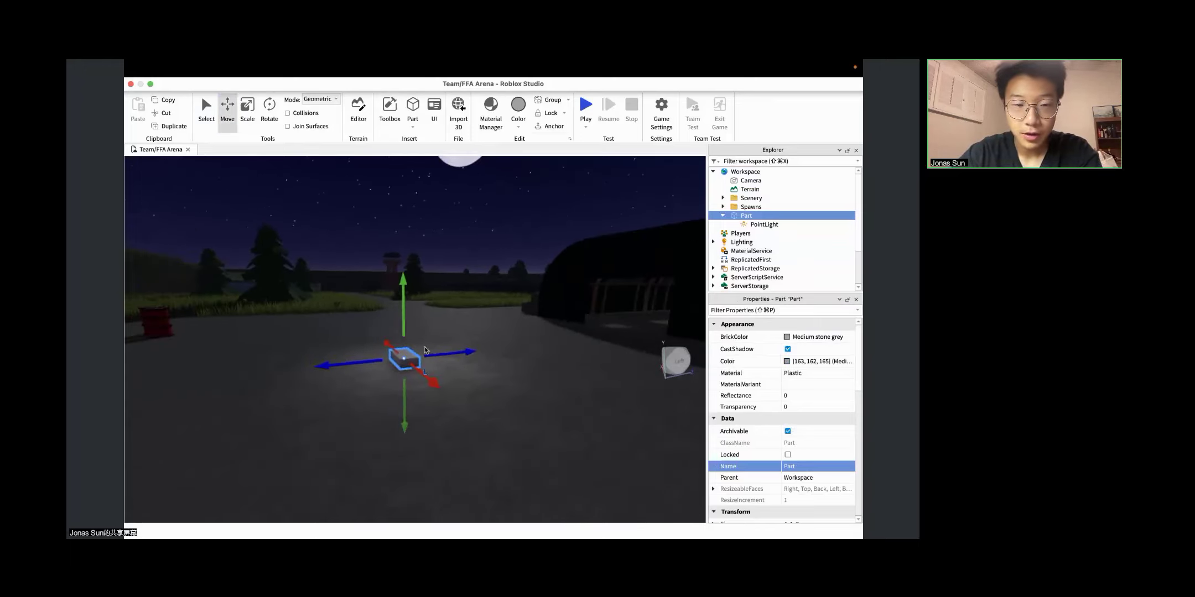
drag(407, 331, 431, 303)
drag(512, 304, 479, 336)
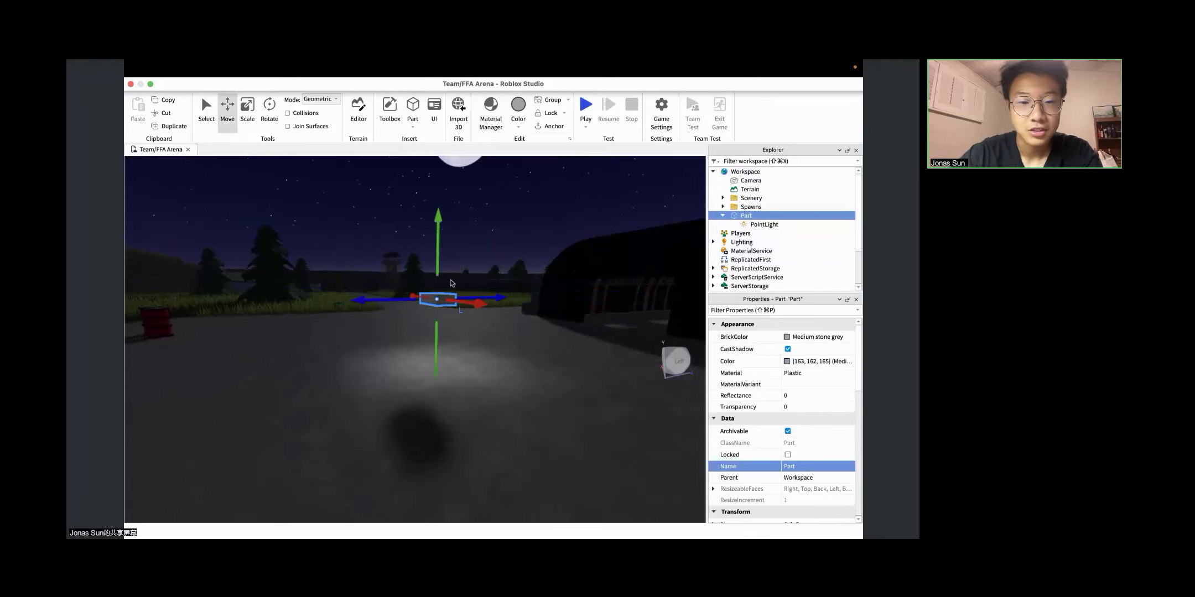
drag(440, 273, 465, 266)
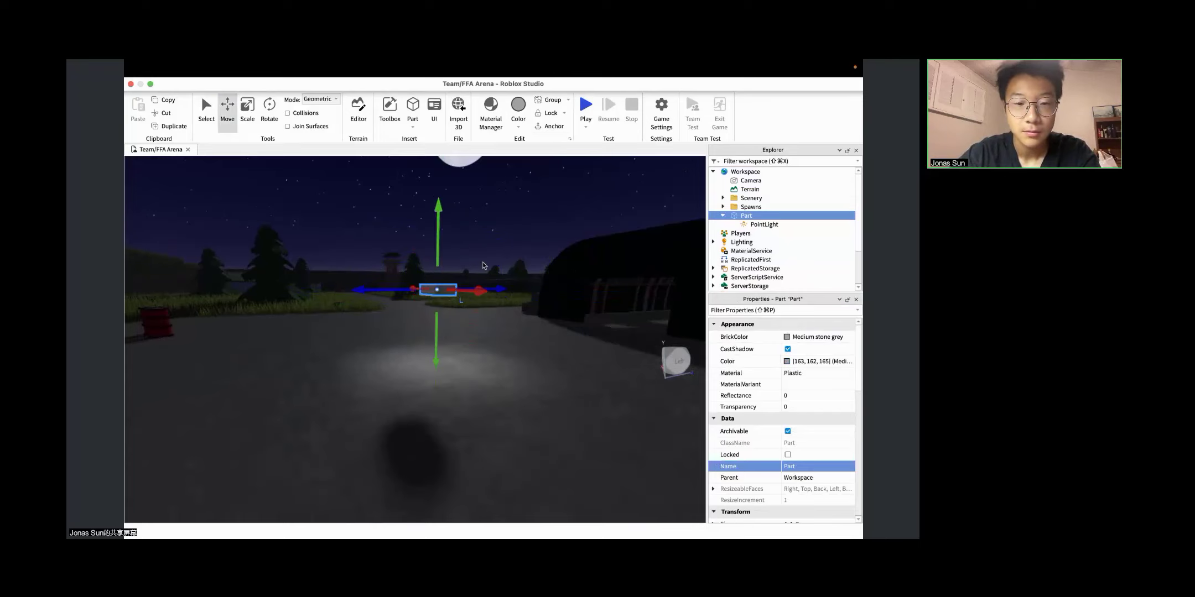
Step: Switch to the lesson slides showing the Point Light slide
key(ctrl+Right)
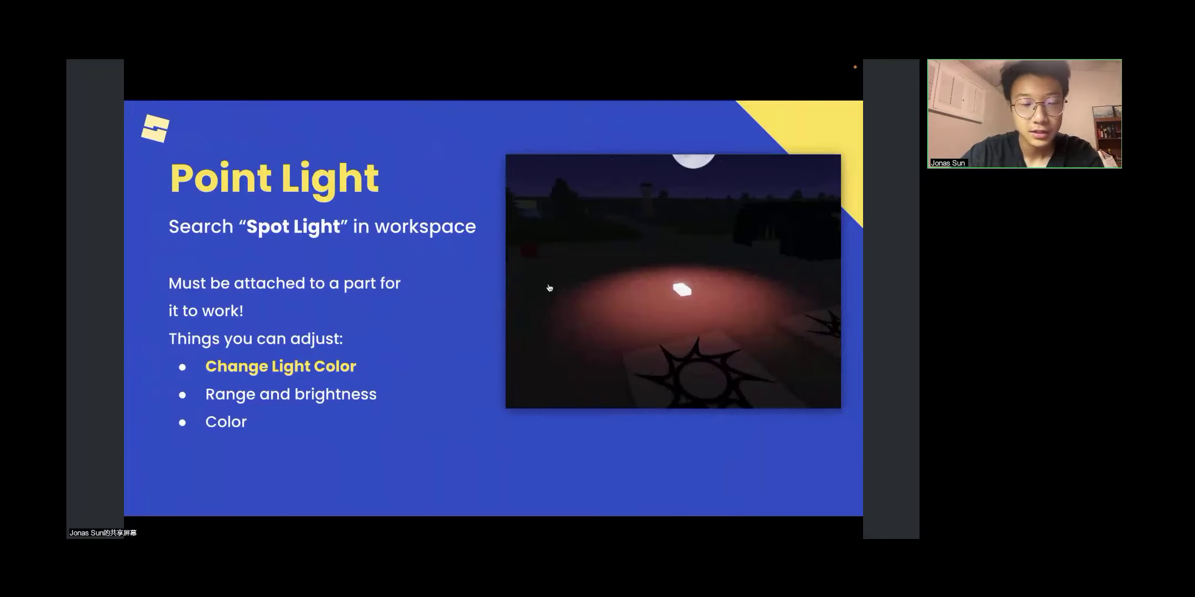
Step: Switch back to Roblox Studio, select the PointLight nested in the part and set its Brightness to 10
key(ctrl+Left)
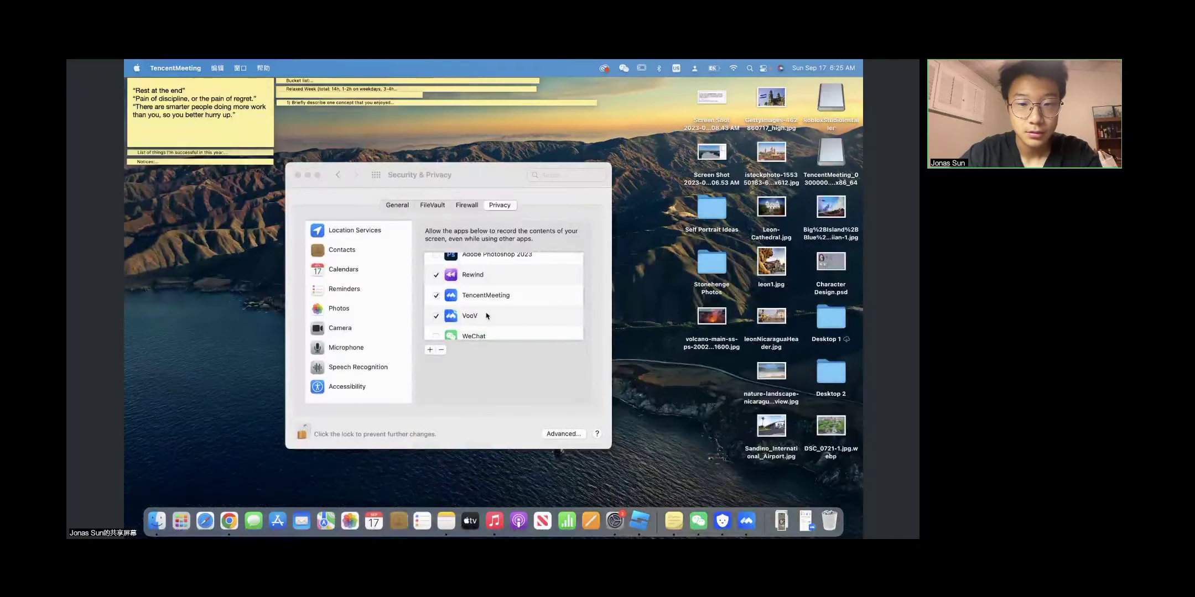
key(ctrl+Right)
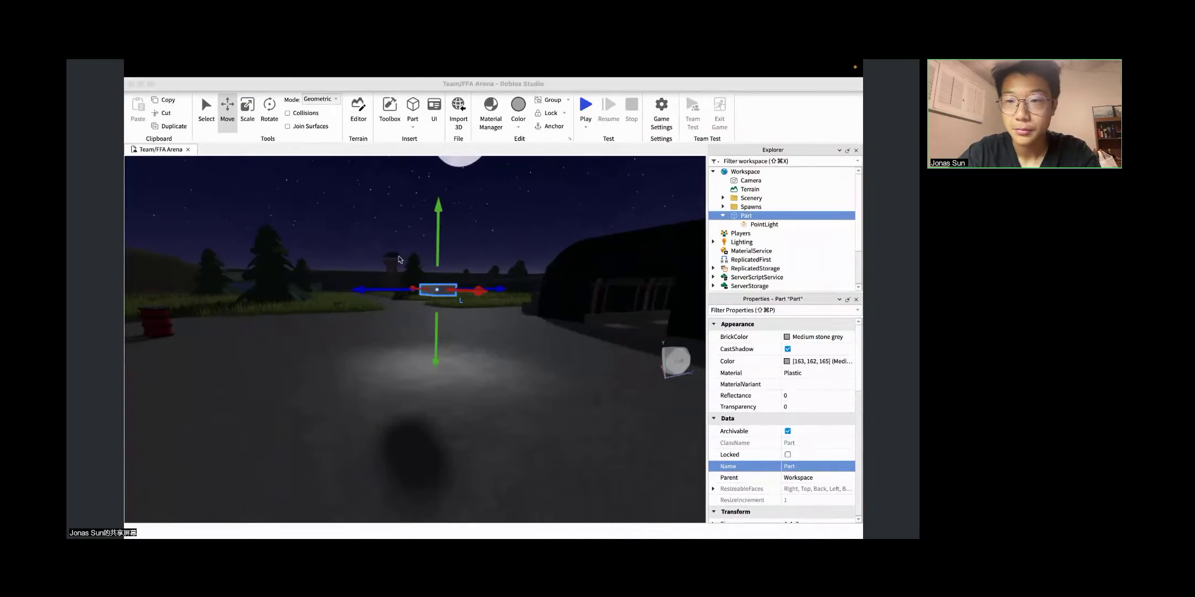
click(747, 224)
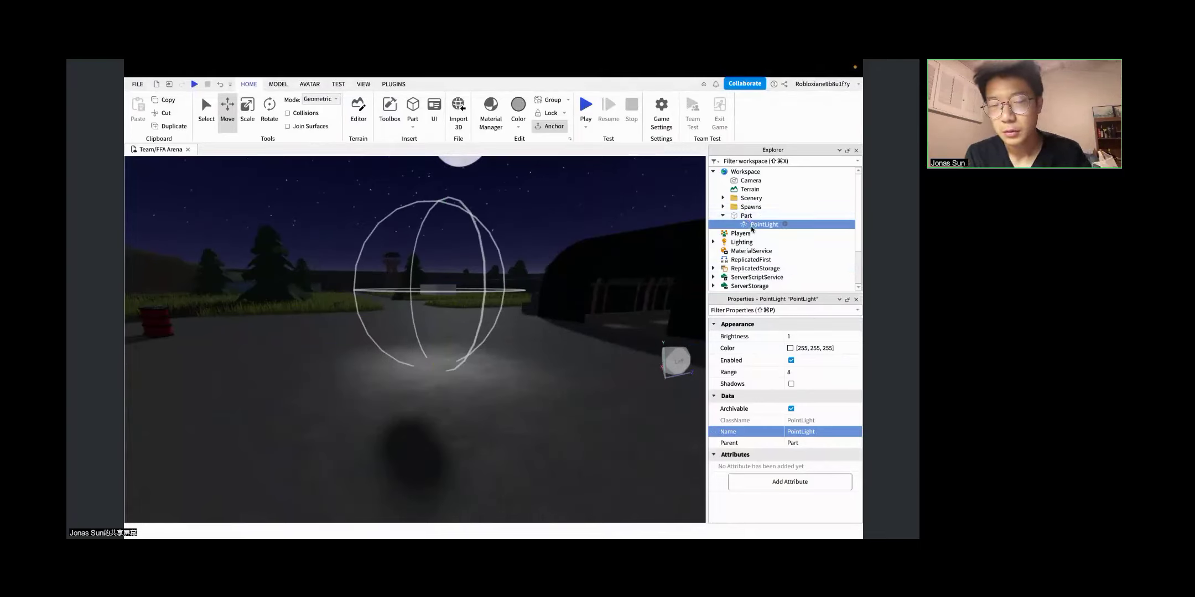
double_click(763, 224)
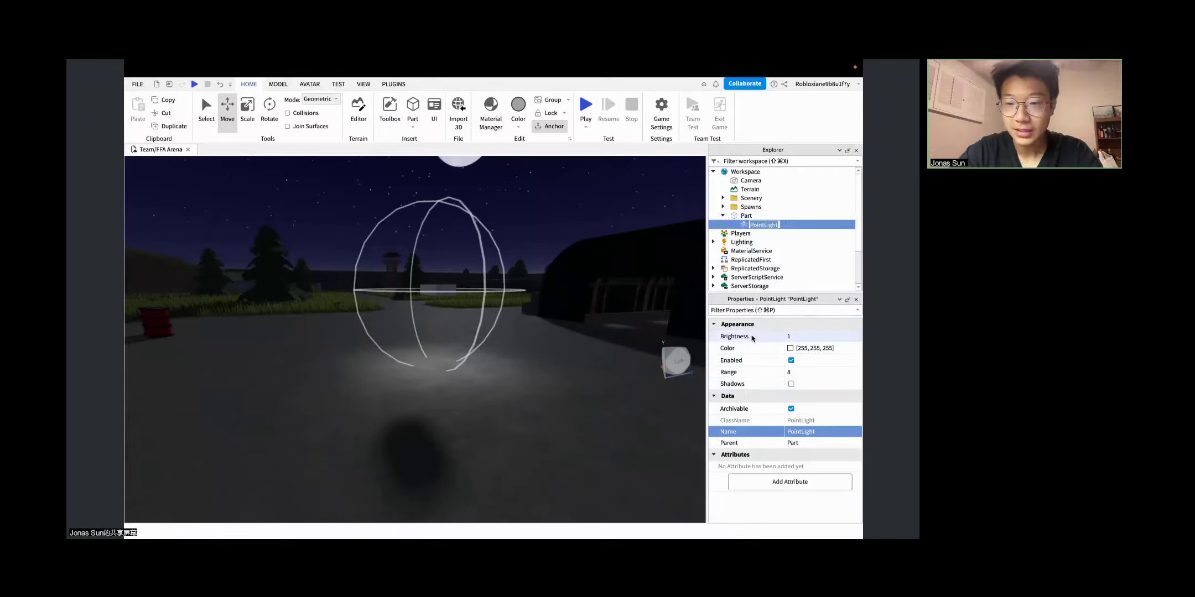
click(797, 335)
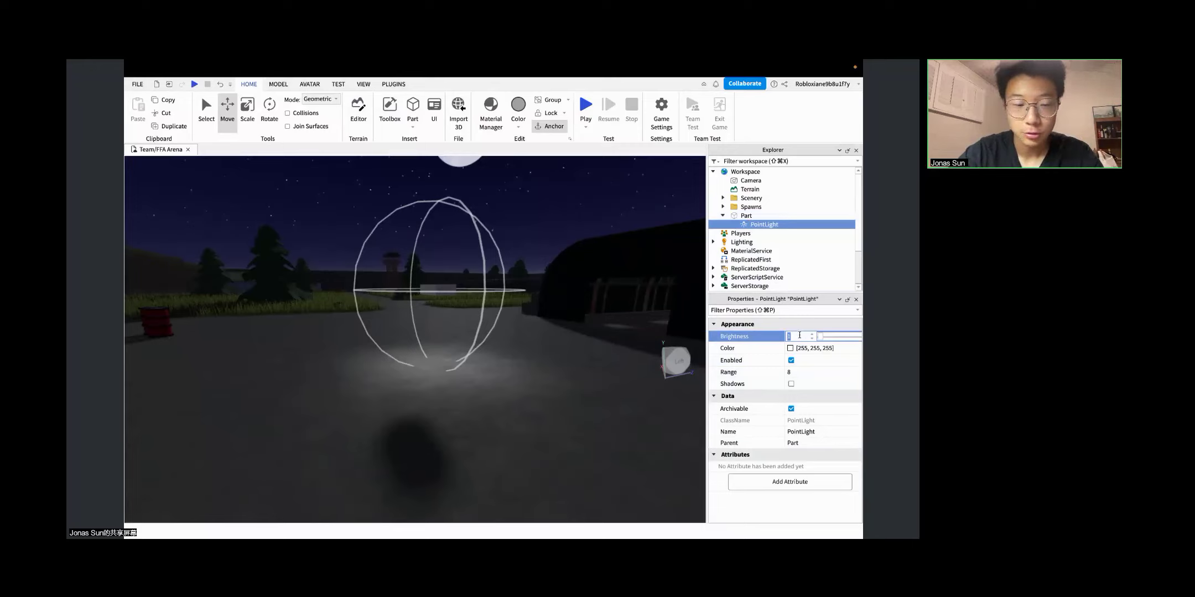
text(29)
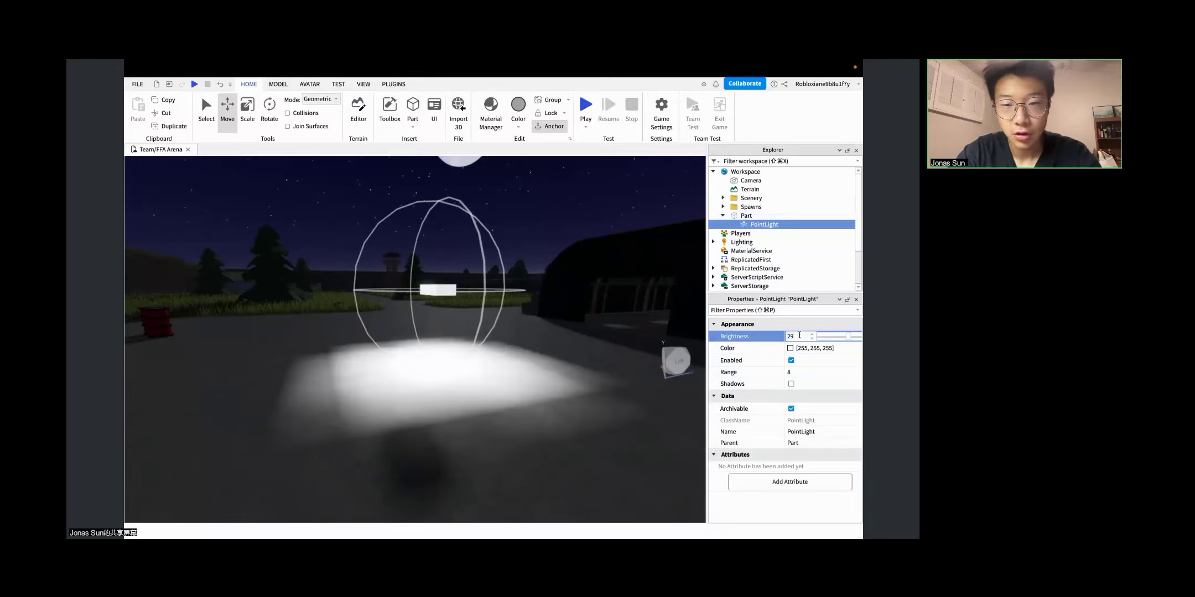
key(BackSpace)
key(BackSpace)
text(10)
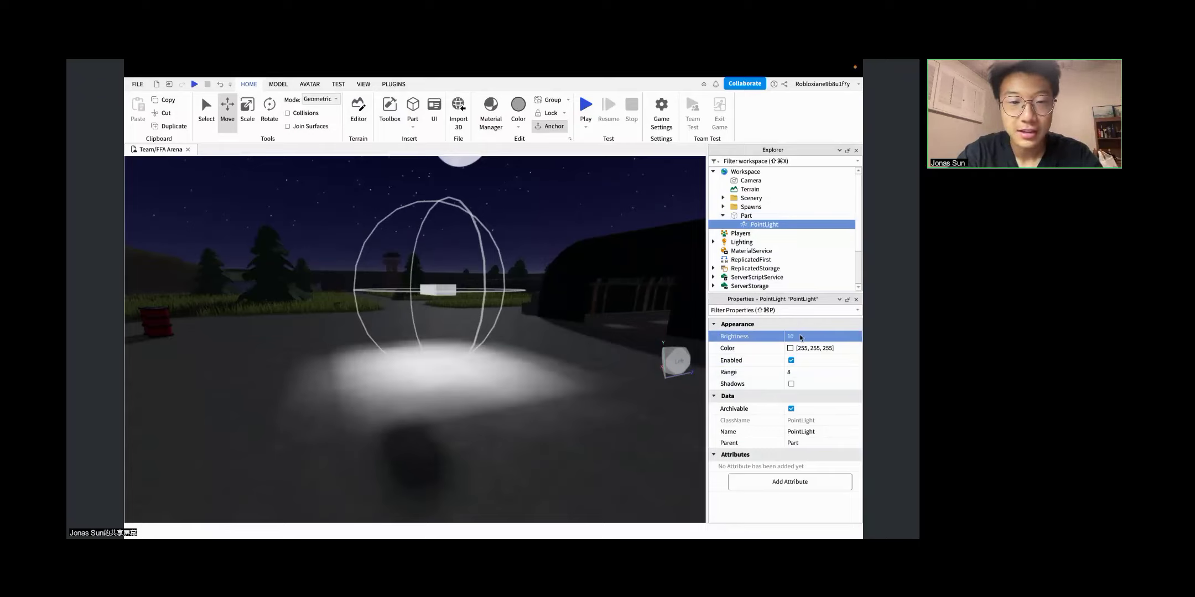
Step: Examine the light that the part casts on the ground from several angles and distances
right_drag(569, 352, 569, 352)
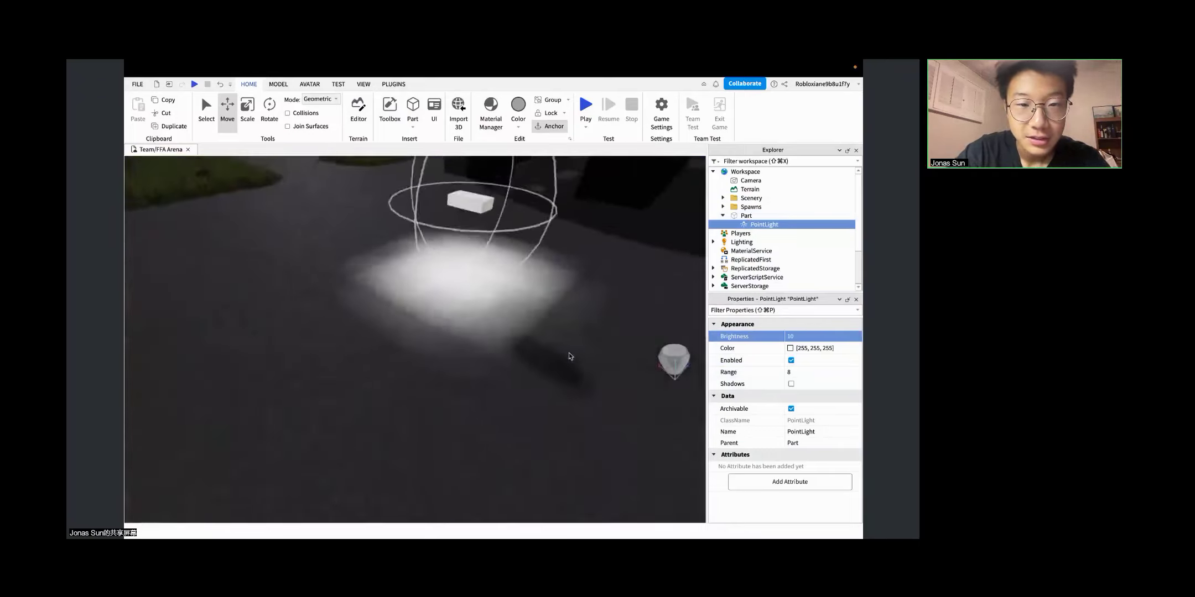
scroll(569, 354, down, 4)
right_drag(471, 352, 471, 353)
scroll(471, 352, up, 4)
scroll(471, 353, up, 4)
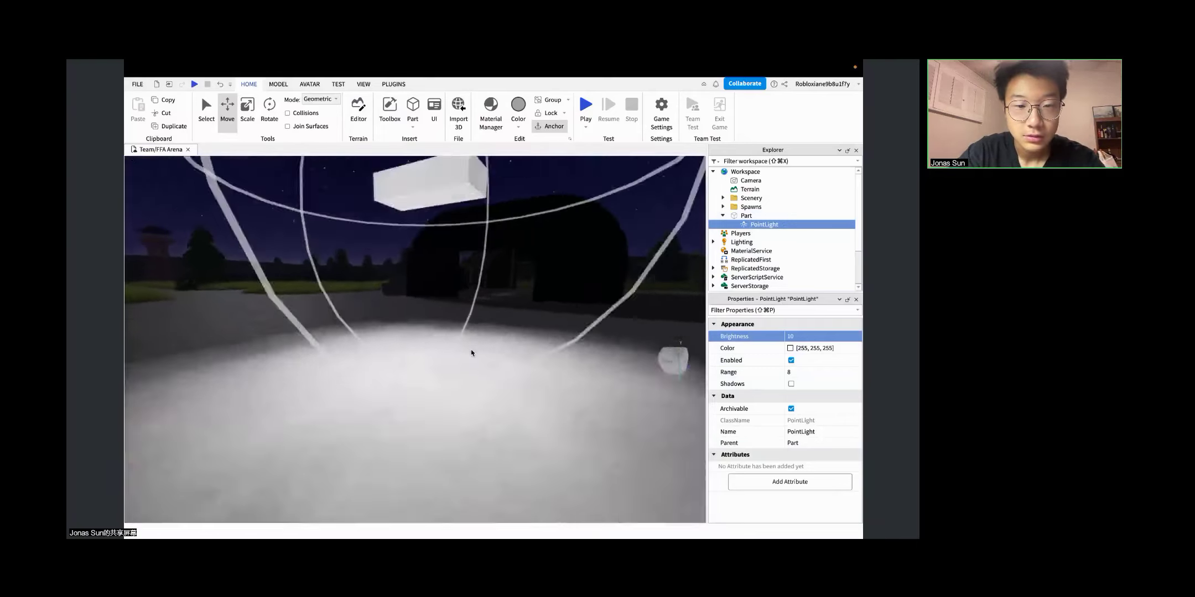
key(s)
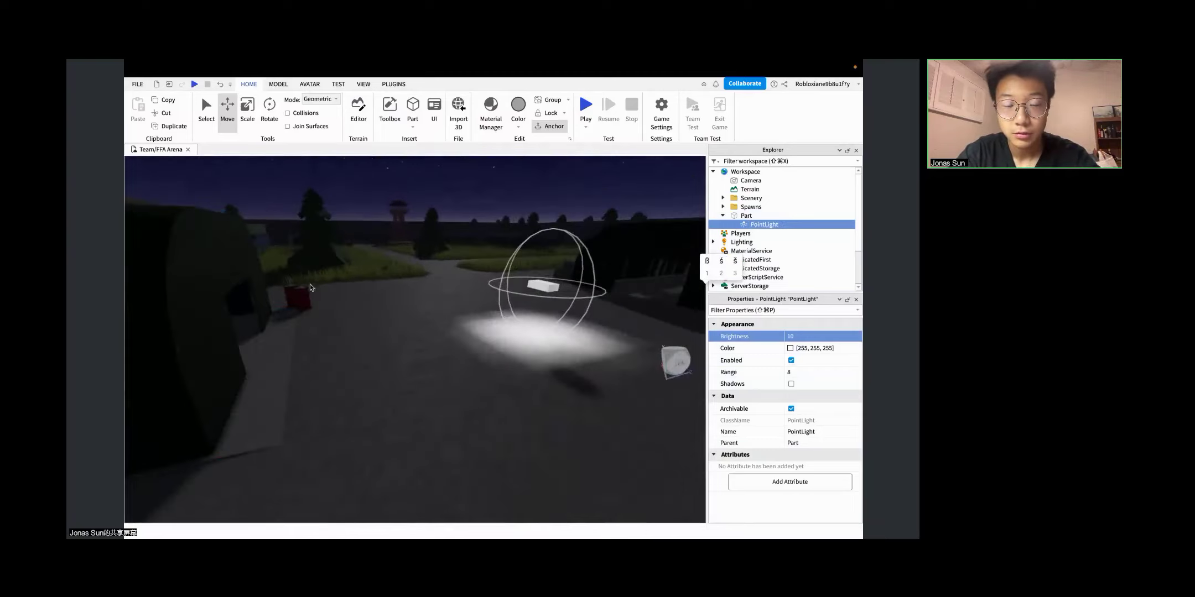
right_drag(420, 382, 421, 382)
key(w)
key(s)
key(s)
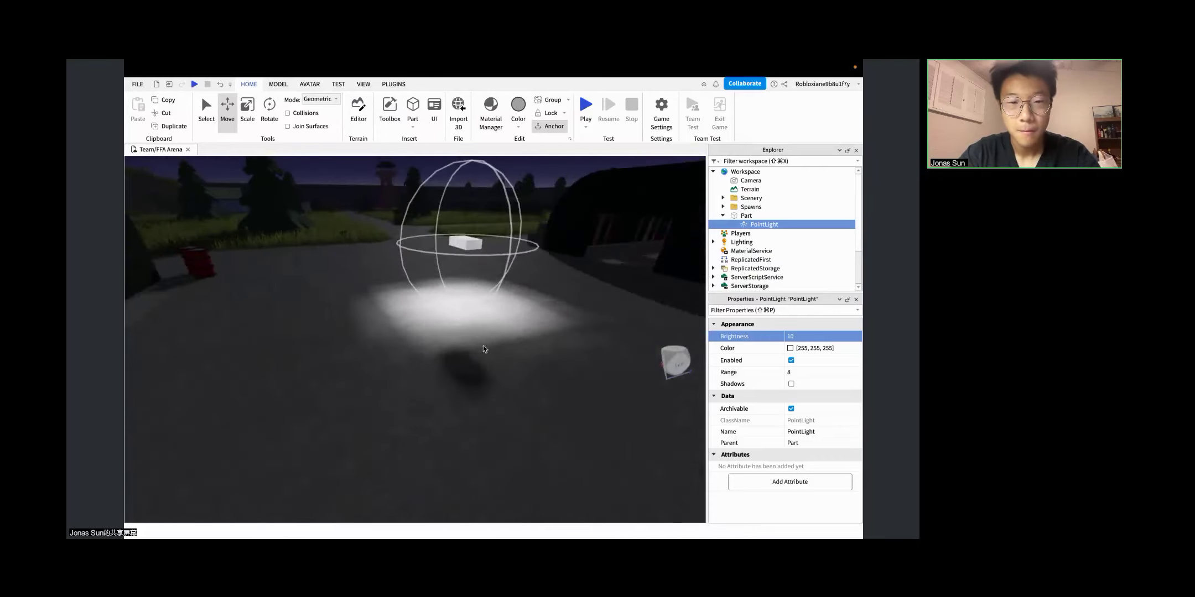
right_drag(491, 349, 492, 350)
key(w)
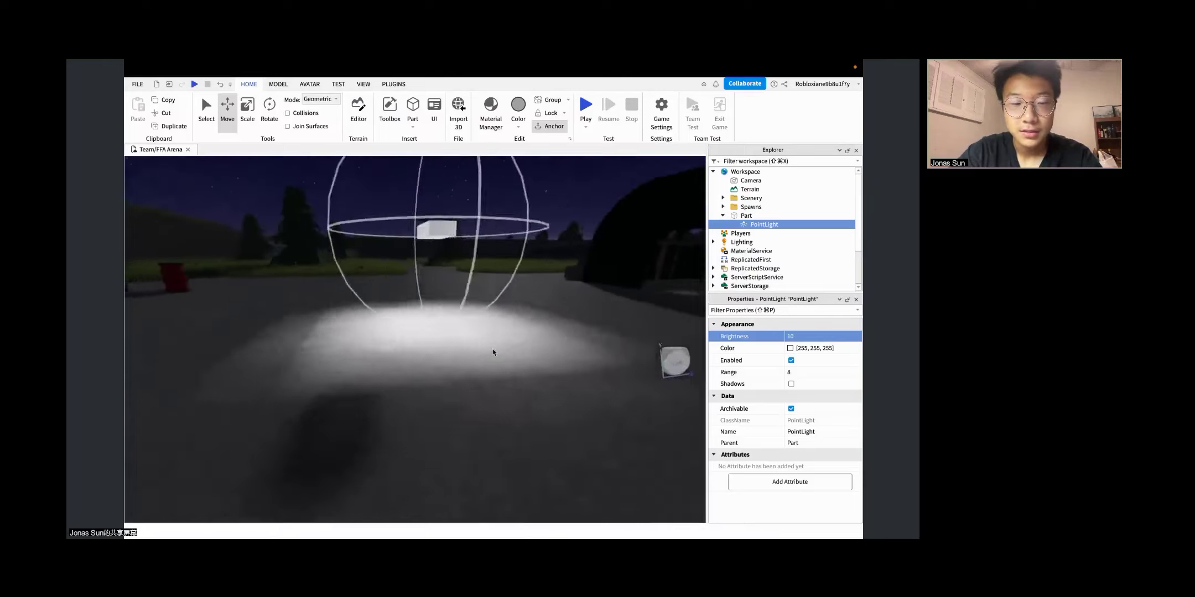
key(s)
key(s)
key(a)
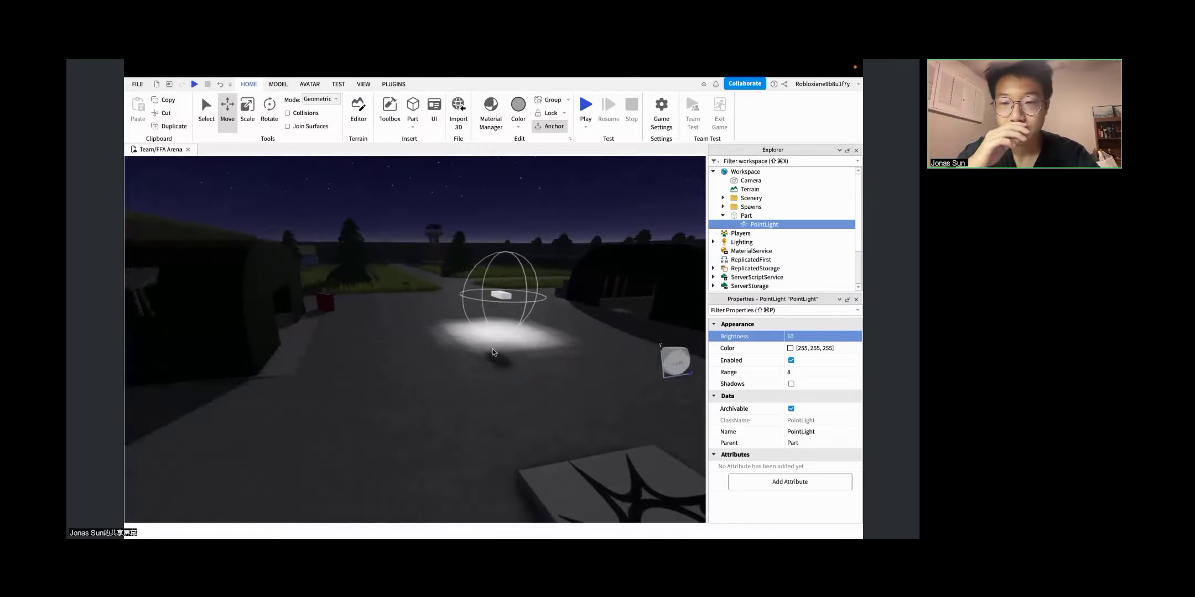
key(d)
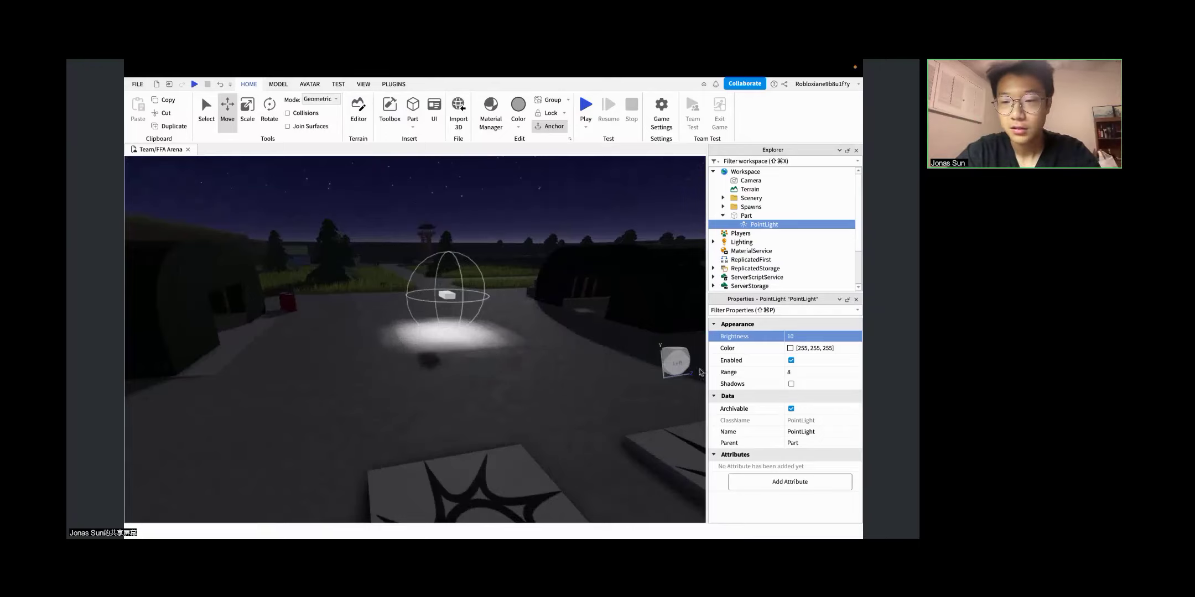
Step: Try PointLight Range values of 30, 0 and 10, and finish with the Range set to 60
click(791, 384)
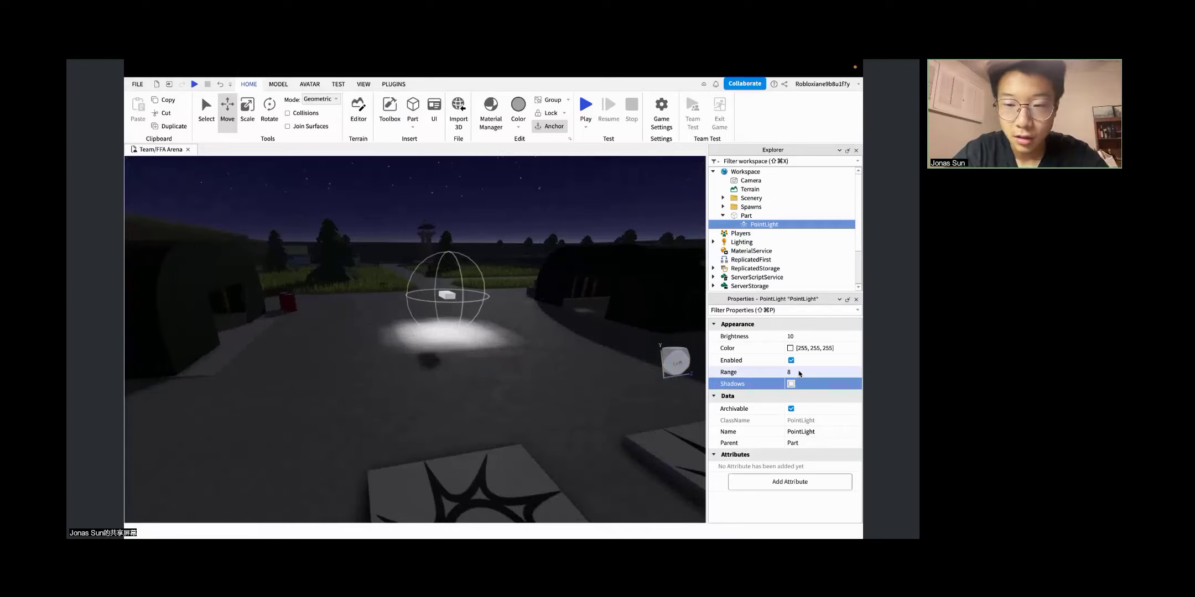
click(799, 372)
text(30)
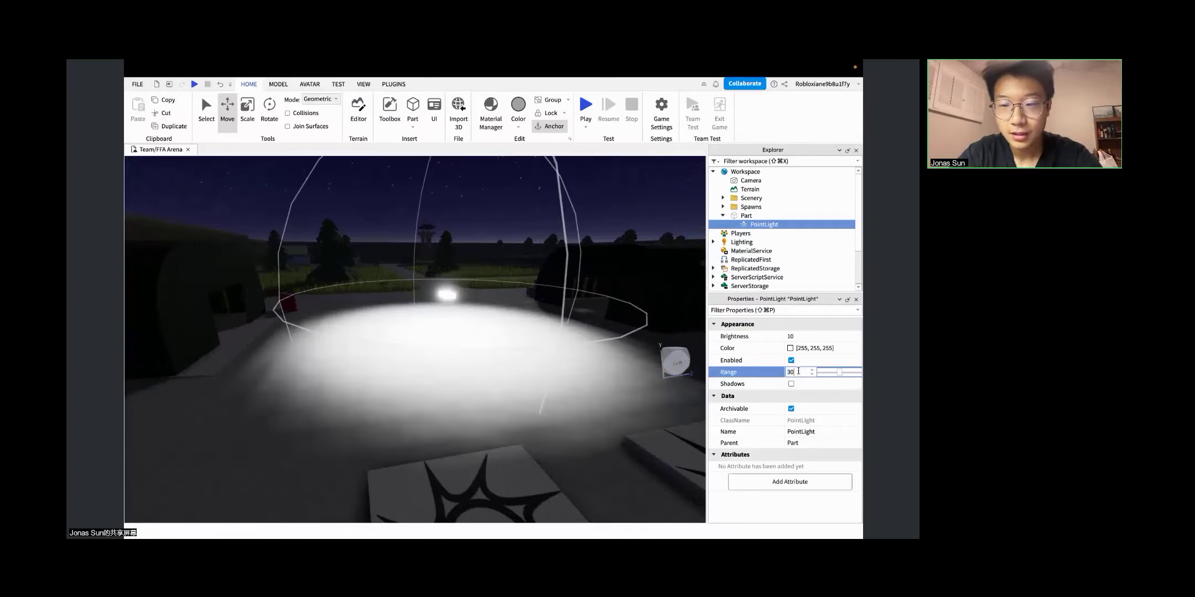
key(BackSpace)
key(BackSpace)
text(00)
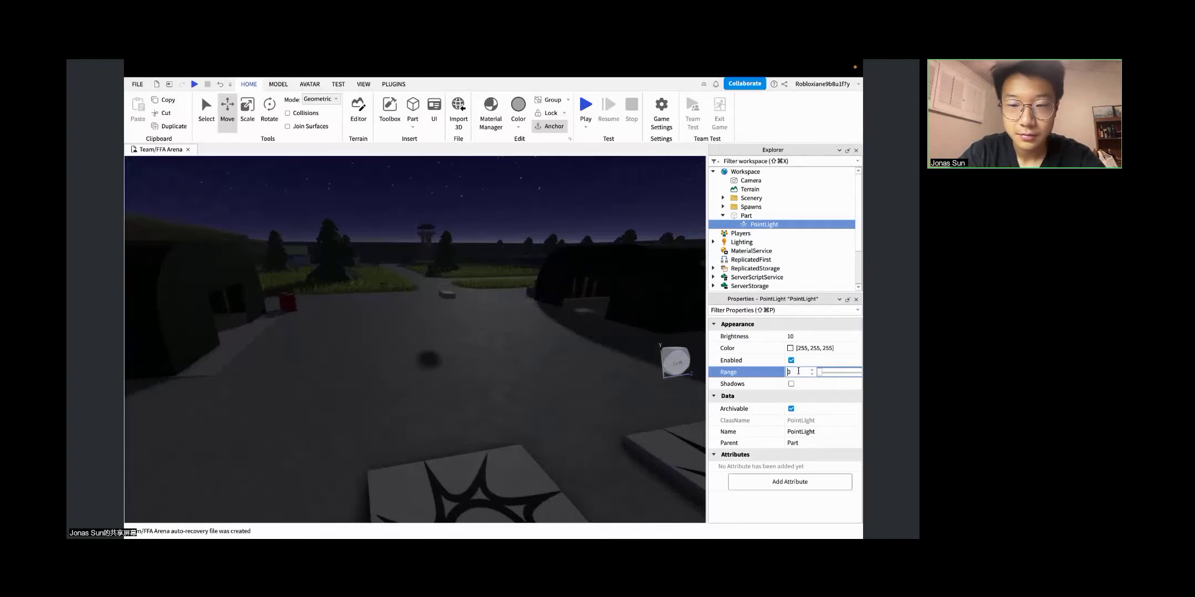
text(10)
key(BackSpace)
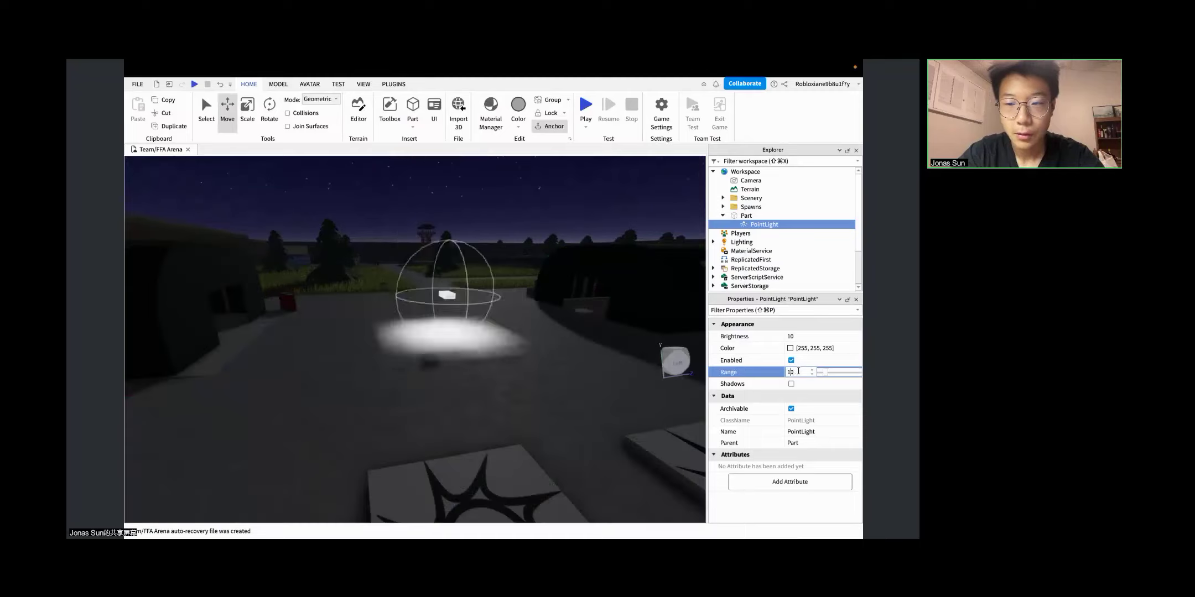
text(50)
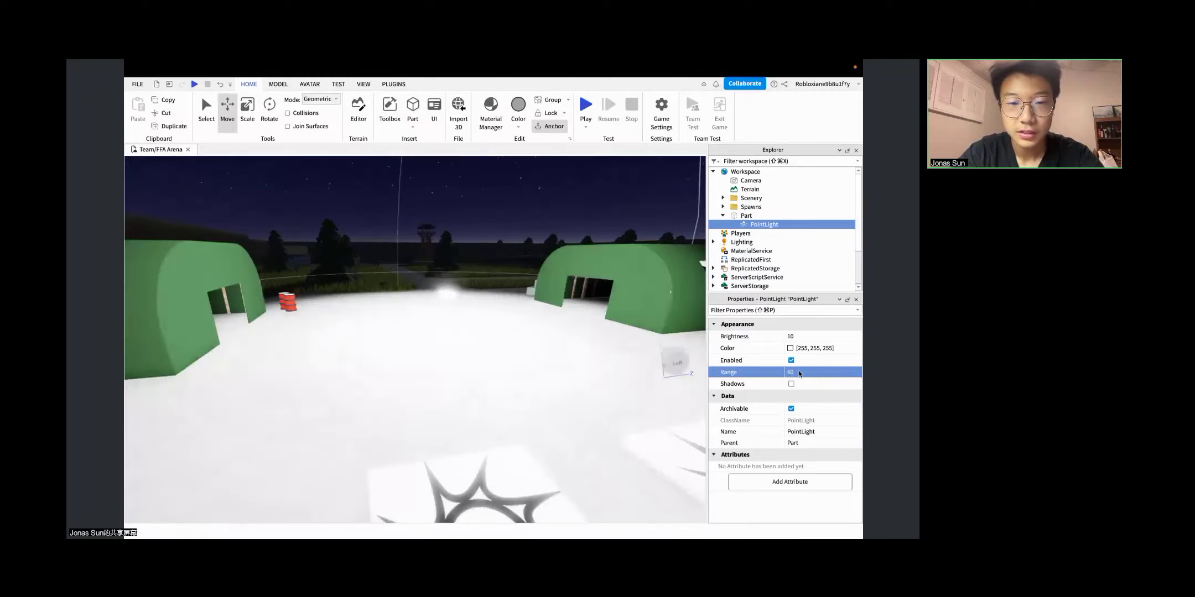
Step: Fly around the arena to examine how far the PointLight reaches across the tents and spawn pads
text(s)
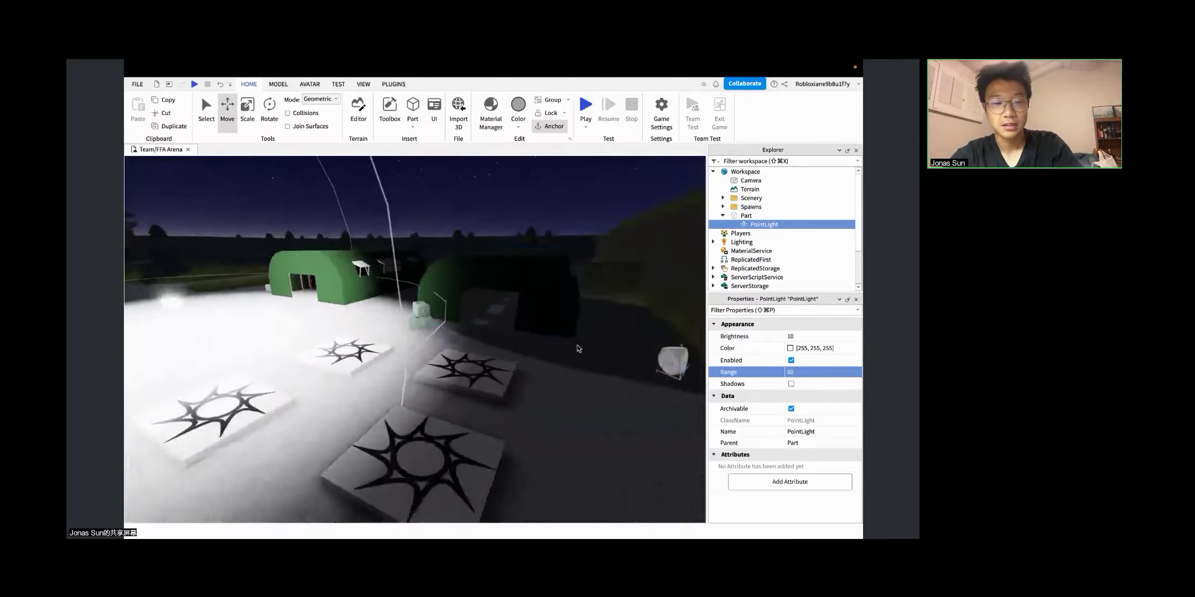
right_drag(578, 348, 578, 348)
key(d)
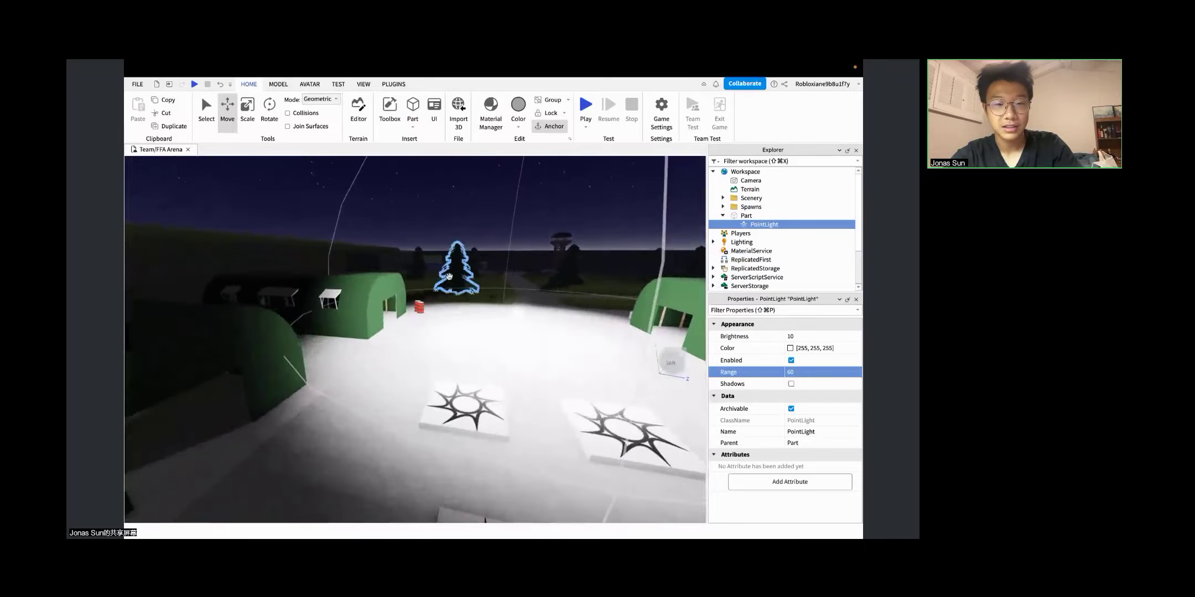
key(s)
right_drag(509, 322, 509, 322)
key(w)
key(s)
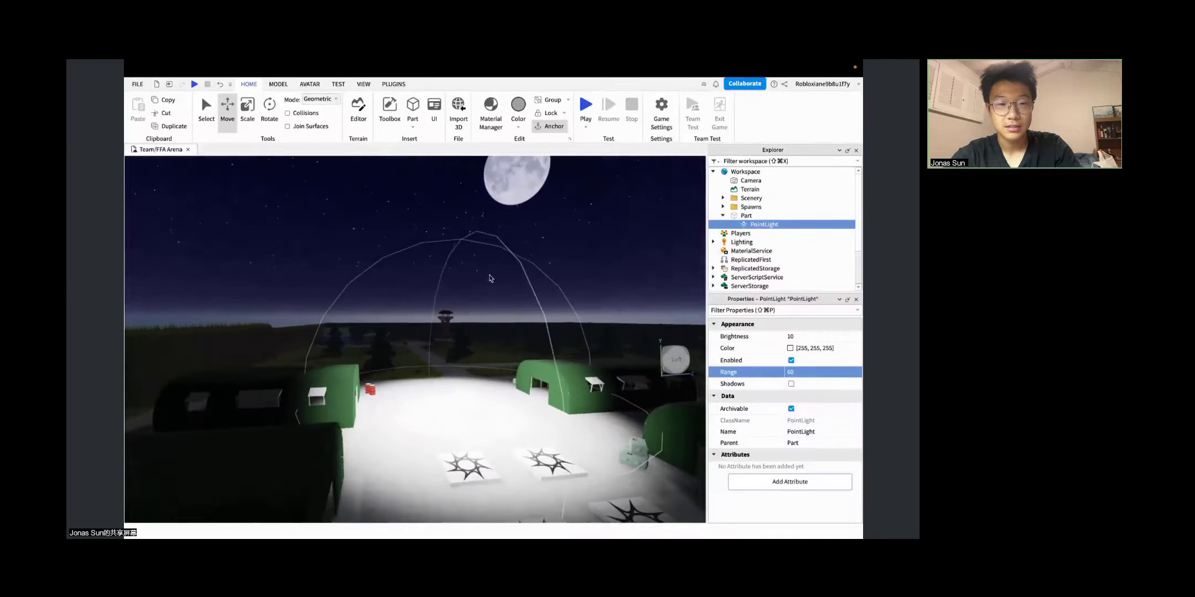
right_drag(438, 393, 438, 393)
key(w)
key(s)
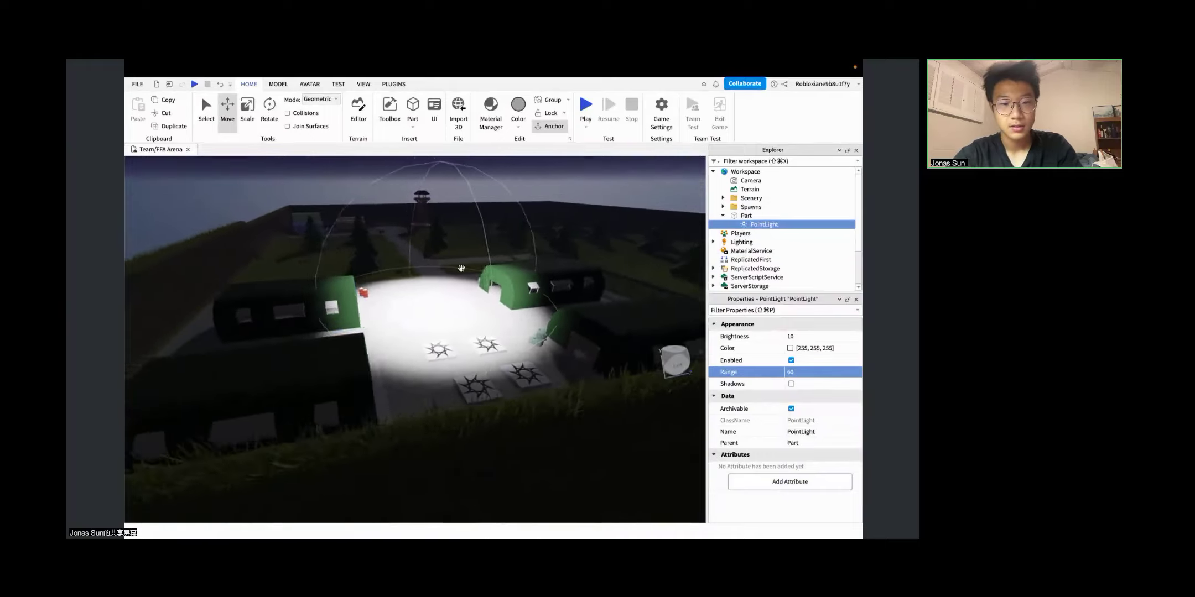
key(w)
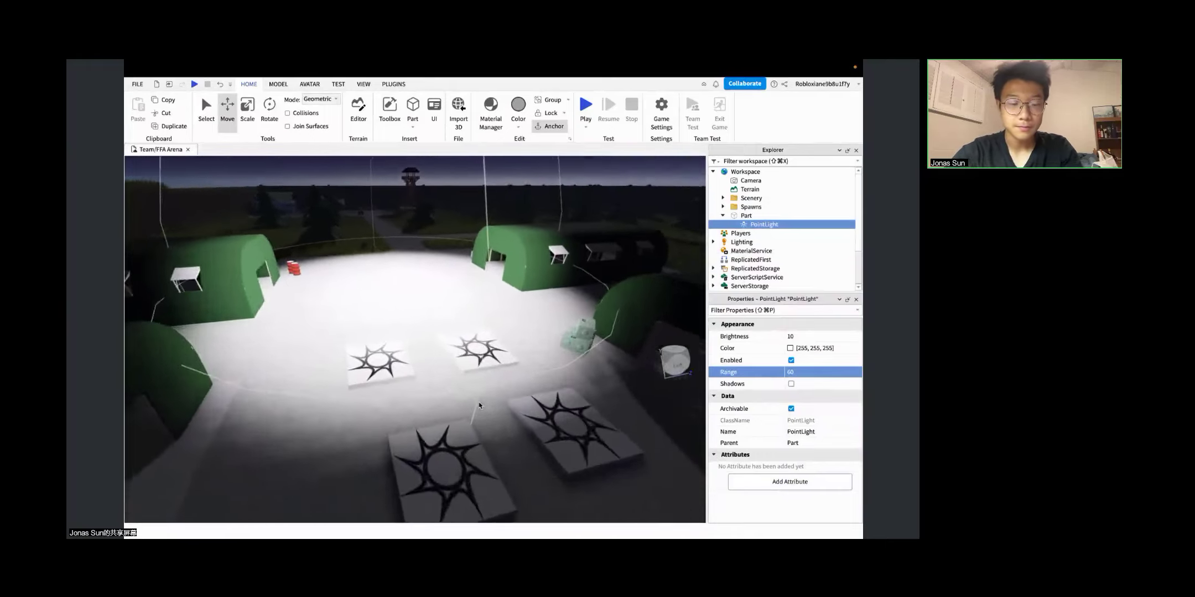
key(w)
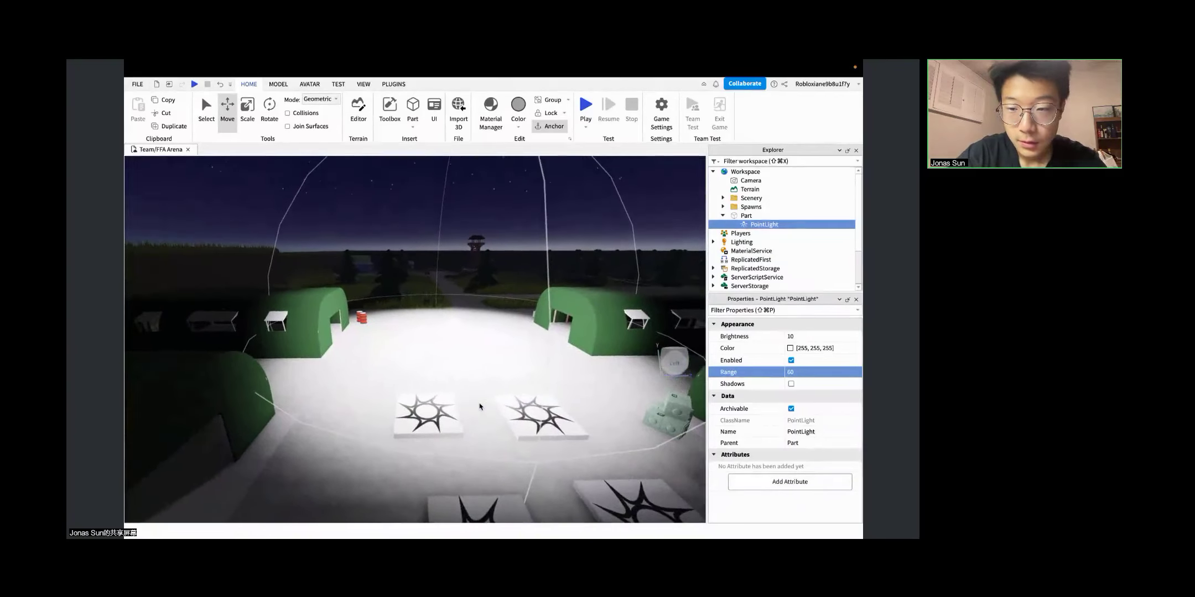
right_drag(480, 404, 480, 402)
key(a)
key(s)
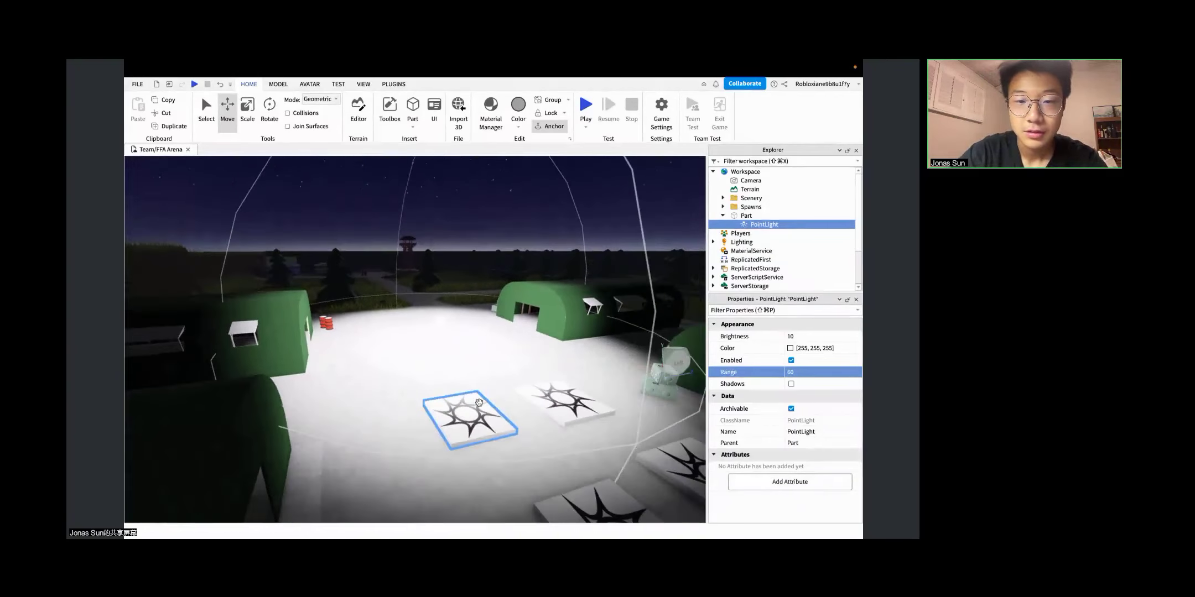
key(d)
key(d)
right_drag(479, 404, 480, 406)
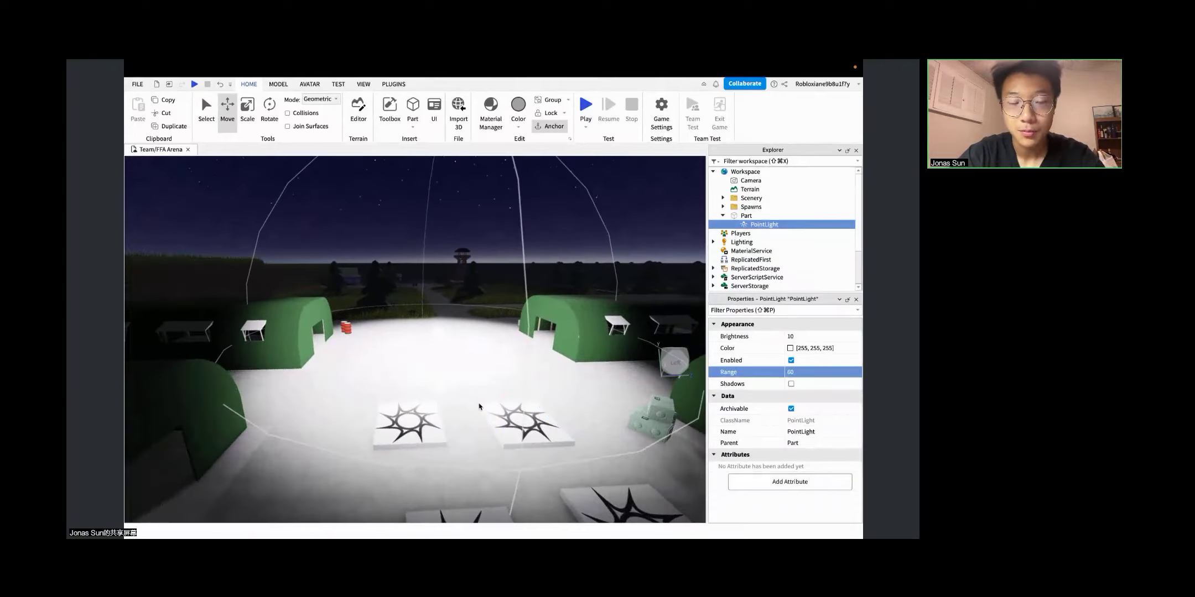
Step: Set the PointLight's Brightness to 2
click(811, 338)
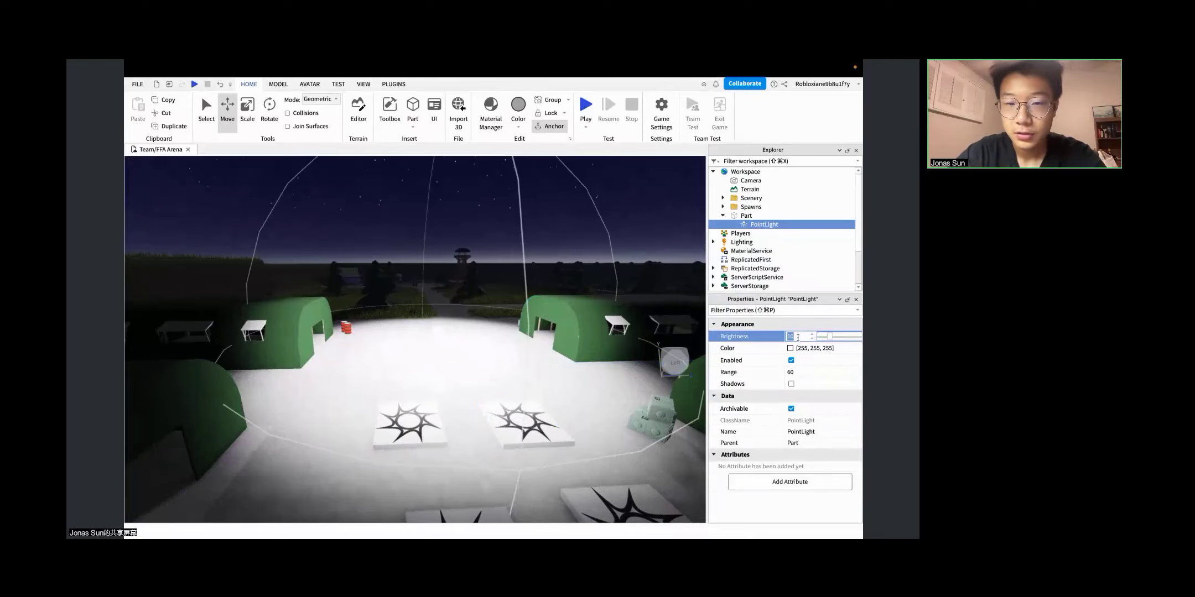
text(3)
key(BackSpace)
text(2)
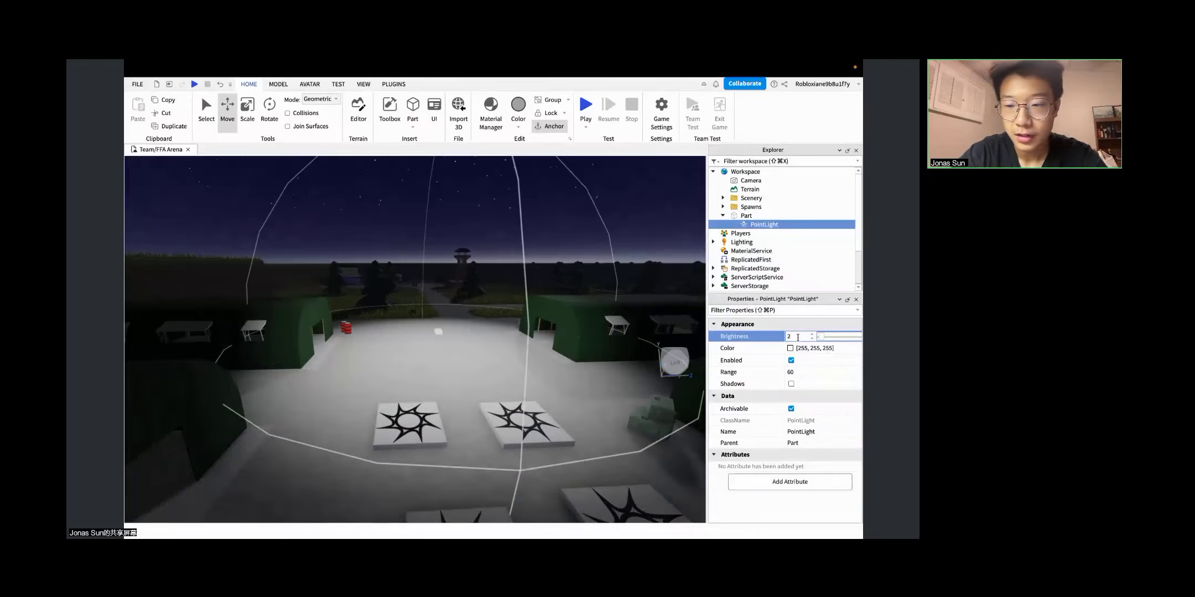
Step: Deselect the PointLight and set the Technology property of the Lighting service to Future
right_drag(541, 371, 512, 323)
click(511, 323)
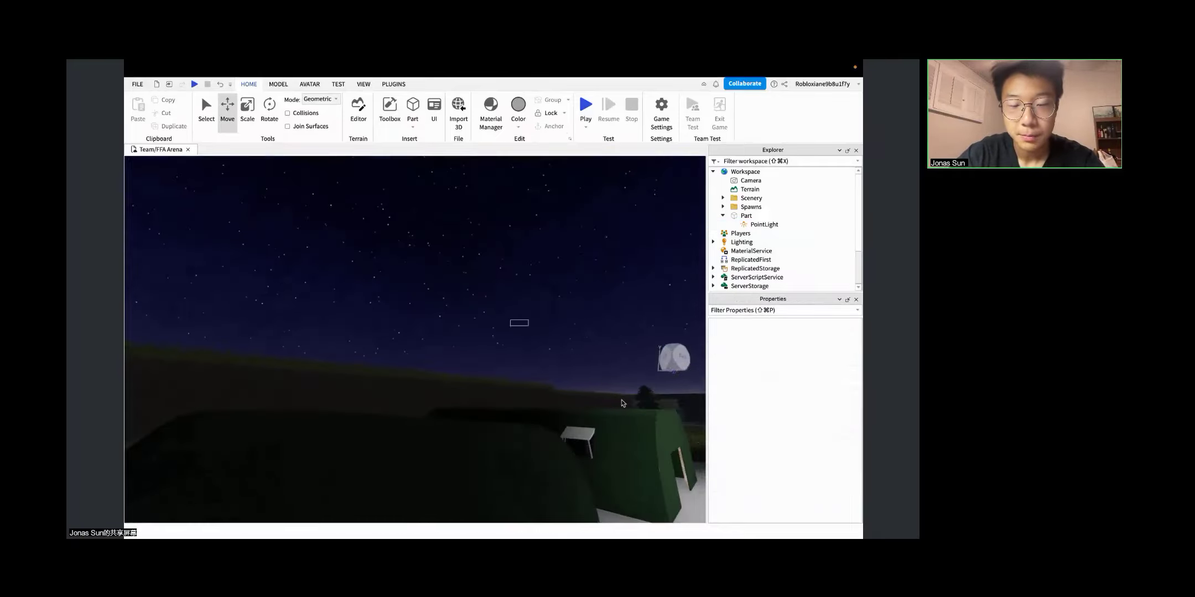
key(s)
right_drag(540, 365, 540, 365)
key(w)
key(w)
key(s)
click(738, 242)
click(791, 441)
click(790, 441)
click(800, 456)
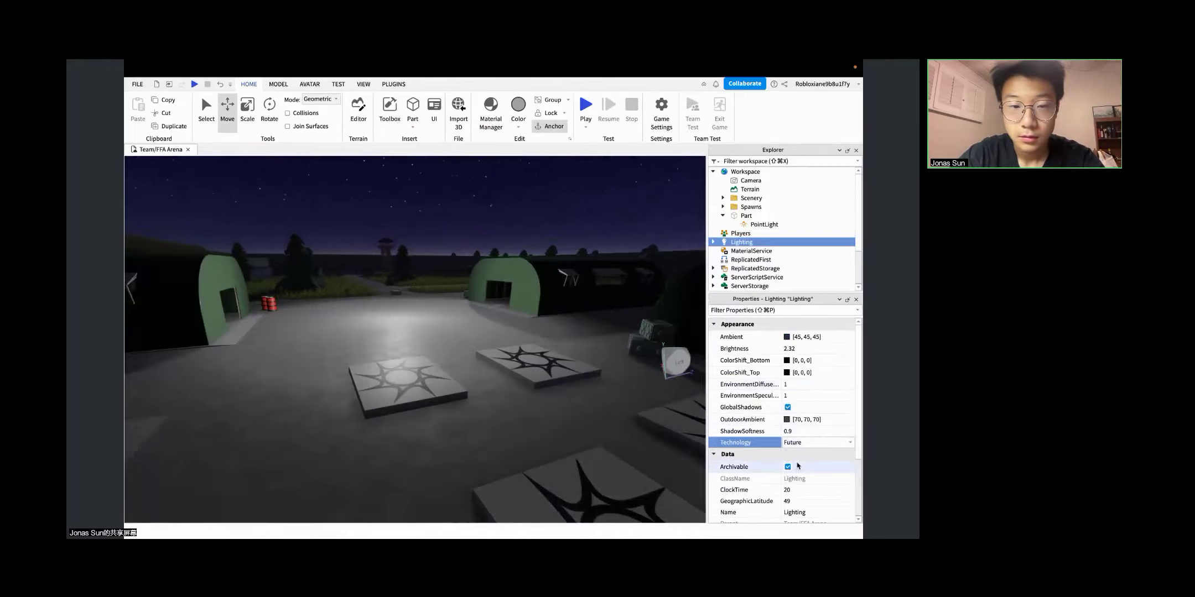
click(799, 444)
click(799, 444)
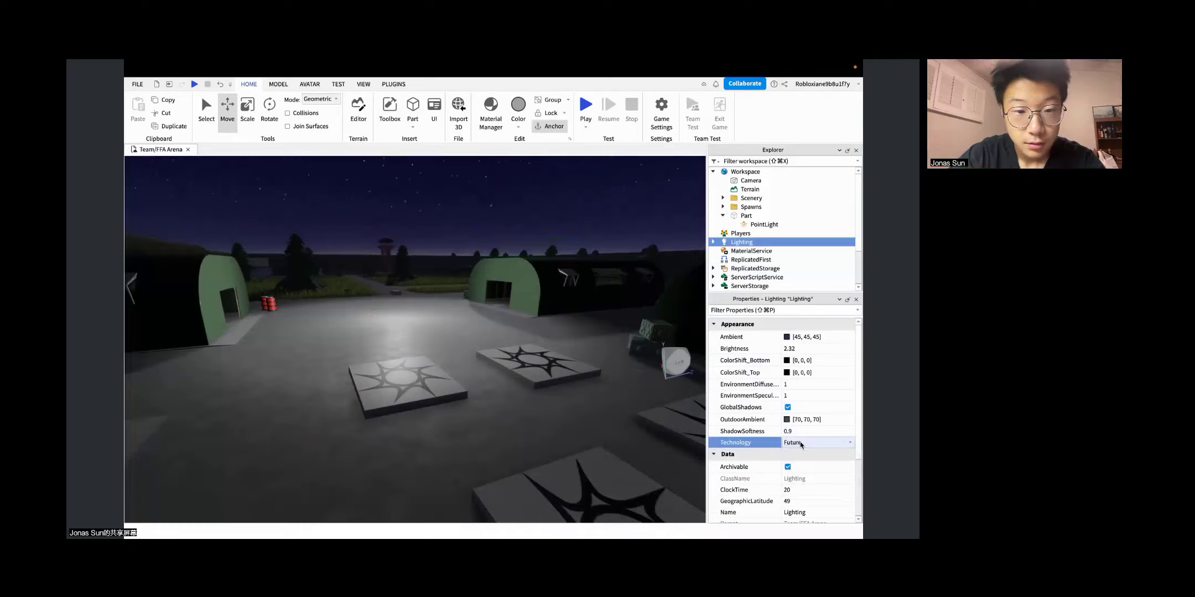
Step: Inspect the lit arena and set the Lighting service's Technology to Voxel
right_drag(541, 350, 541, 350)
key(w)
key(s)
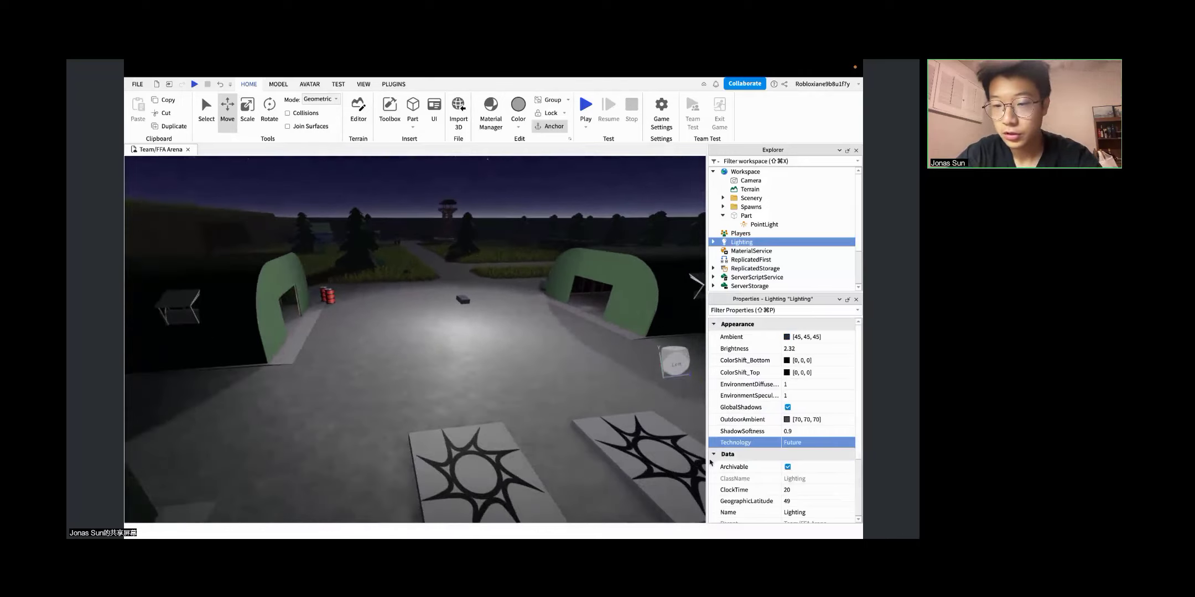
click(803, 442)
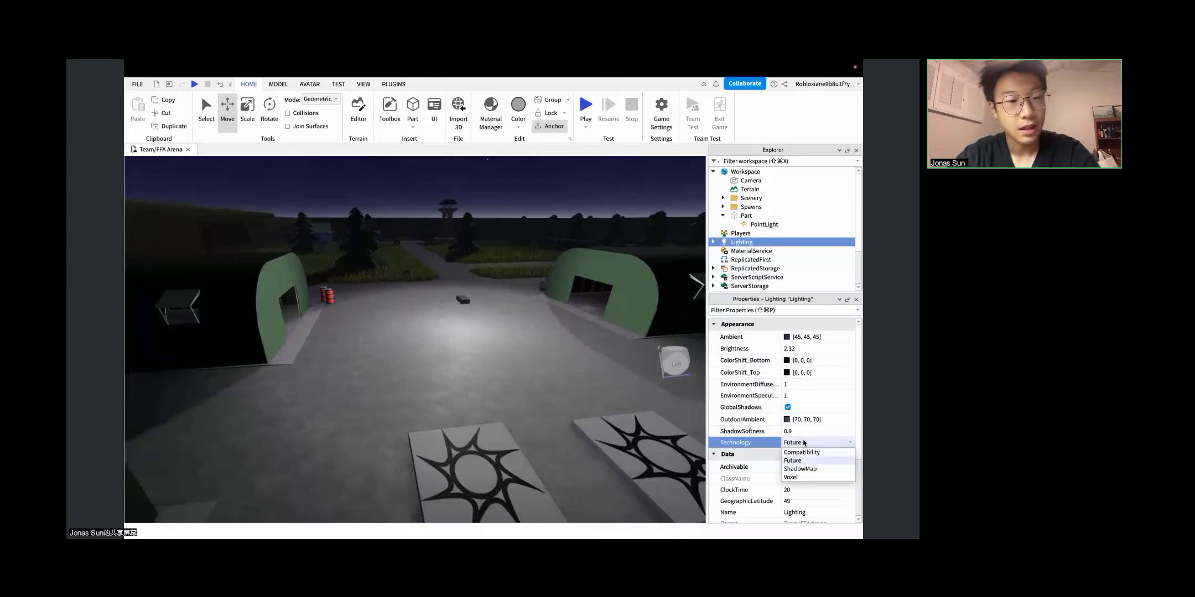
click(803, 442)
click(804, 442)
click(796, 476)
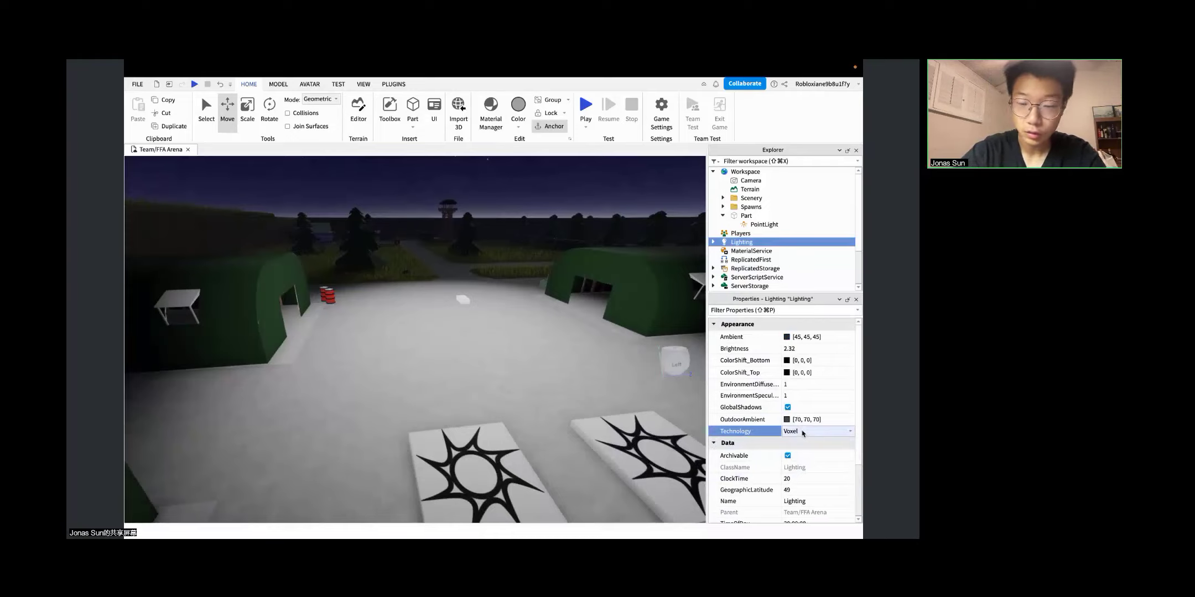
Step: Set the Lighting service's Technology to ShadowMap and turn on Shadows for the PointLight
click(803, 433)
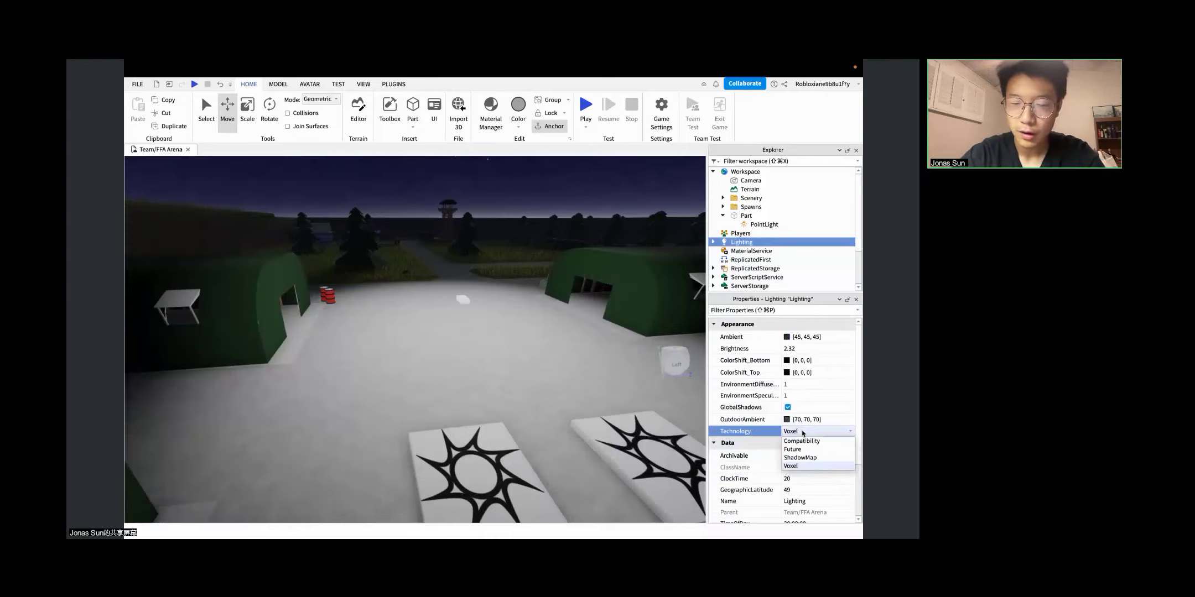
click(803, 458)
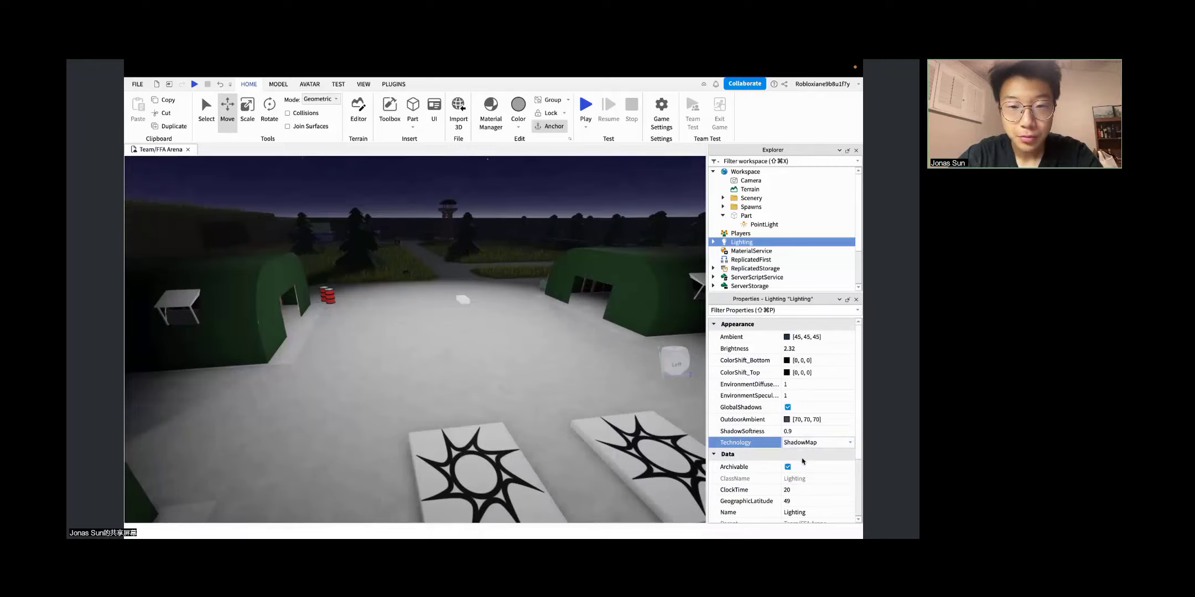
click(761, 225)
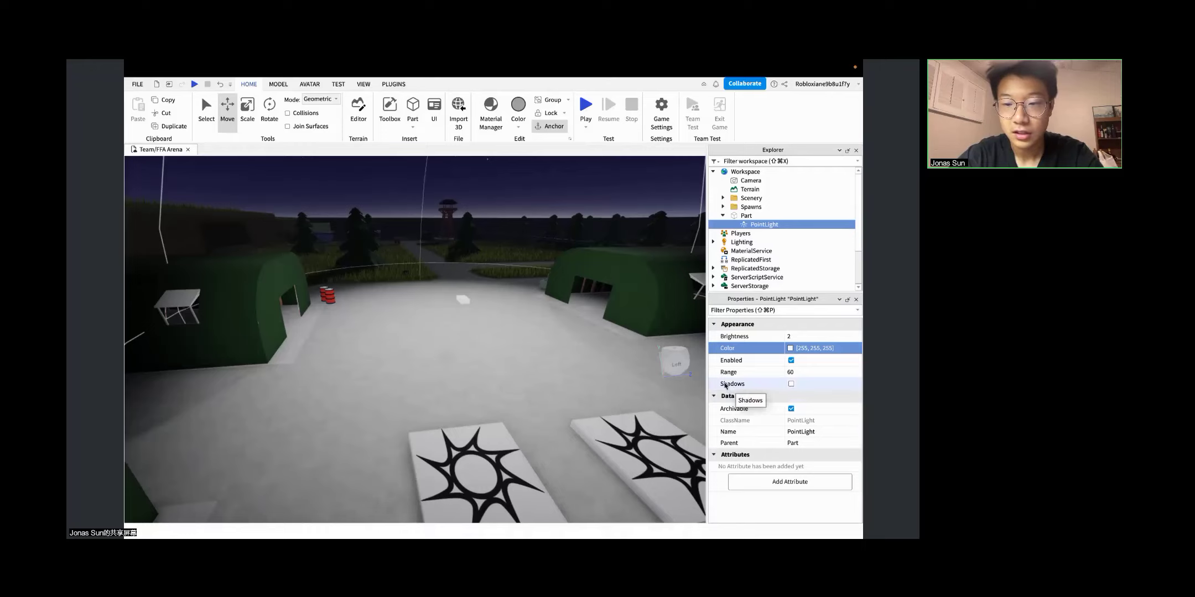
click(792, 383)
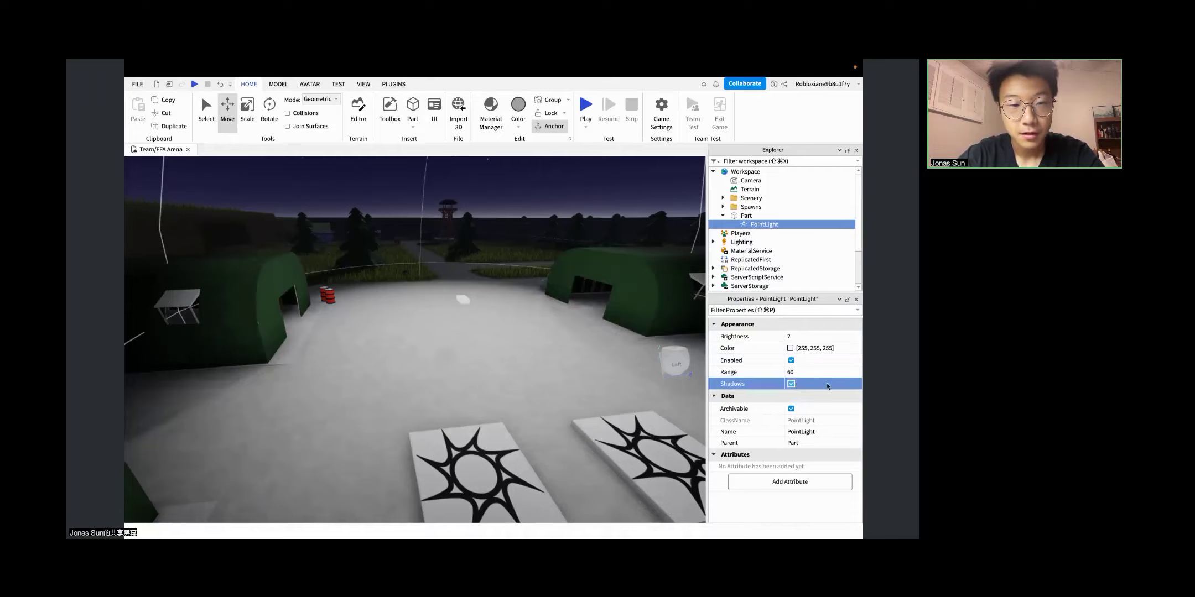
Step: Move the crate stack onto the open ground beyond the spawn pads and adjust the light part's position above the ground beside it
right_drag(480, 355, 480, 356)
scroll(480, 355, down, 4)
click(541, 311)
key(f)
click(484, 349)
right_drag(411, 277, 411, 278)
scroll(411, 278, up, 4)
click(444, 264)
drag(451, 218, 492, 221)
right_drag(515, 313, 515, 313)
key(s)
key(s)
drag(444, 242, 462, 219)
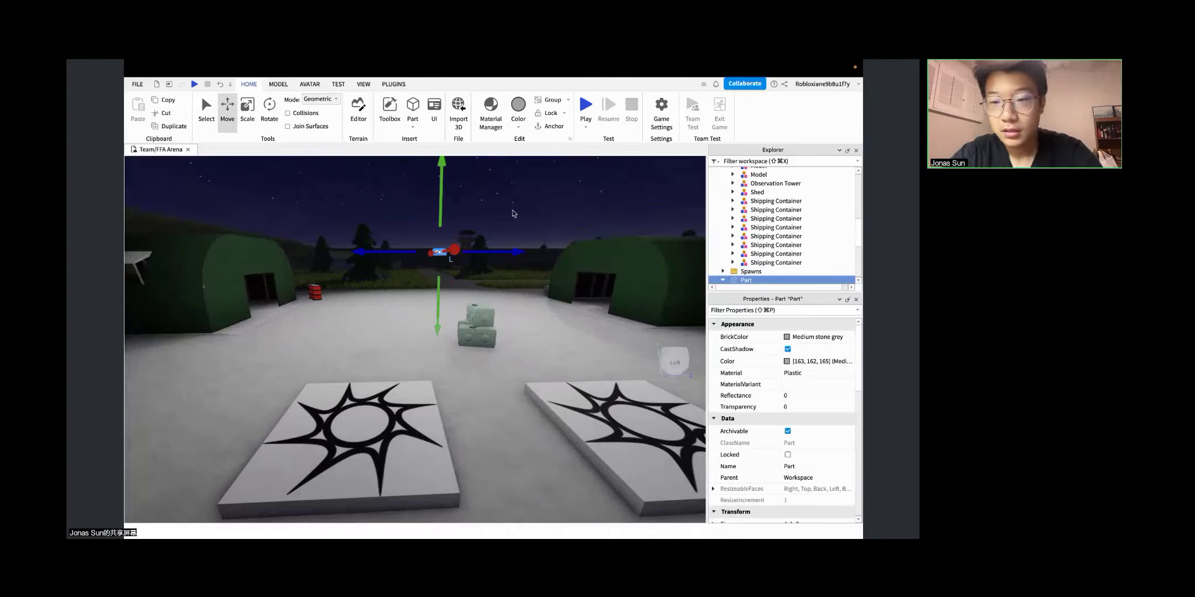
Step: Select the crate model, the light part and its PointLight in turn to check their properties, including the Shadows setting
scroll(762, 219, up, 6)
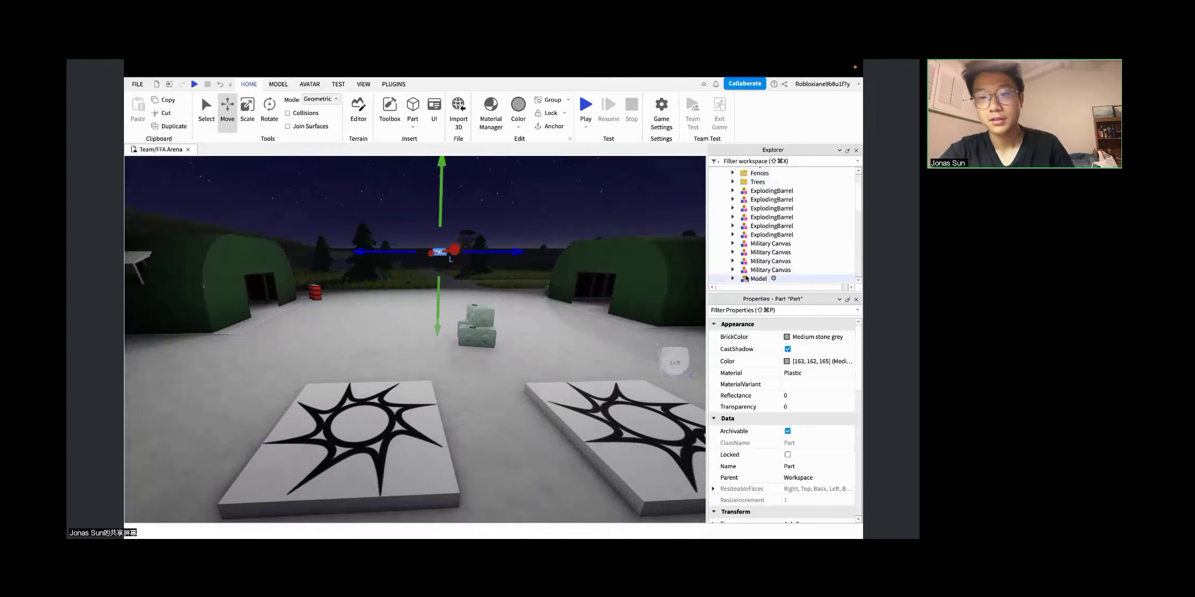
scroll(746, 271, down, 5)
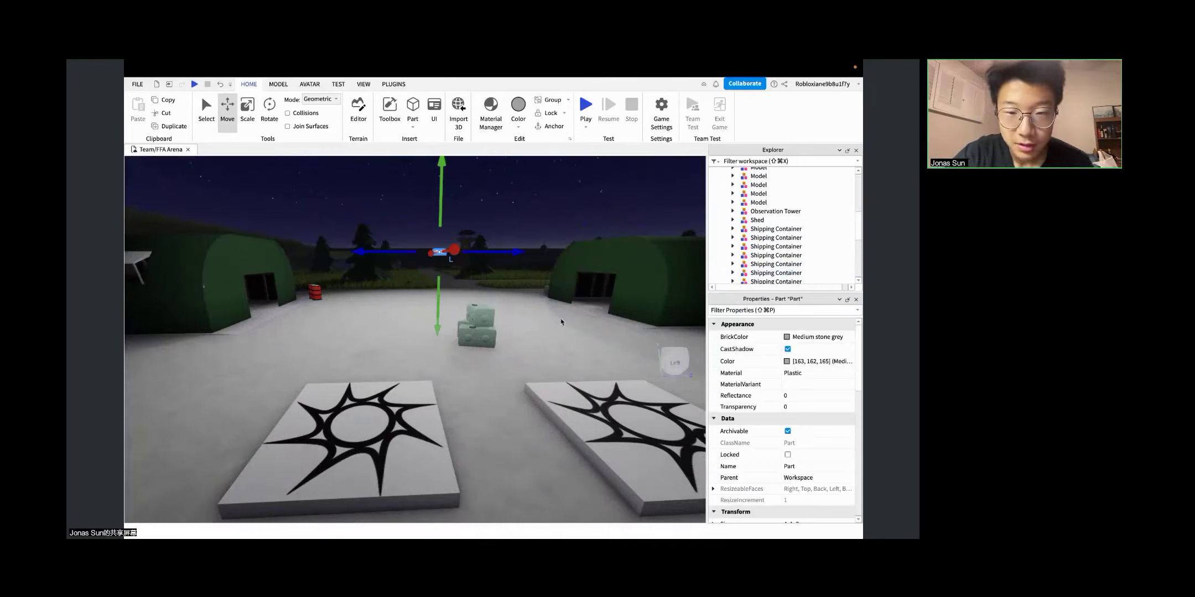
click(491, 348)
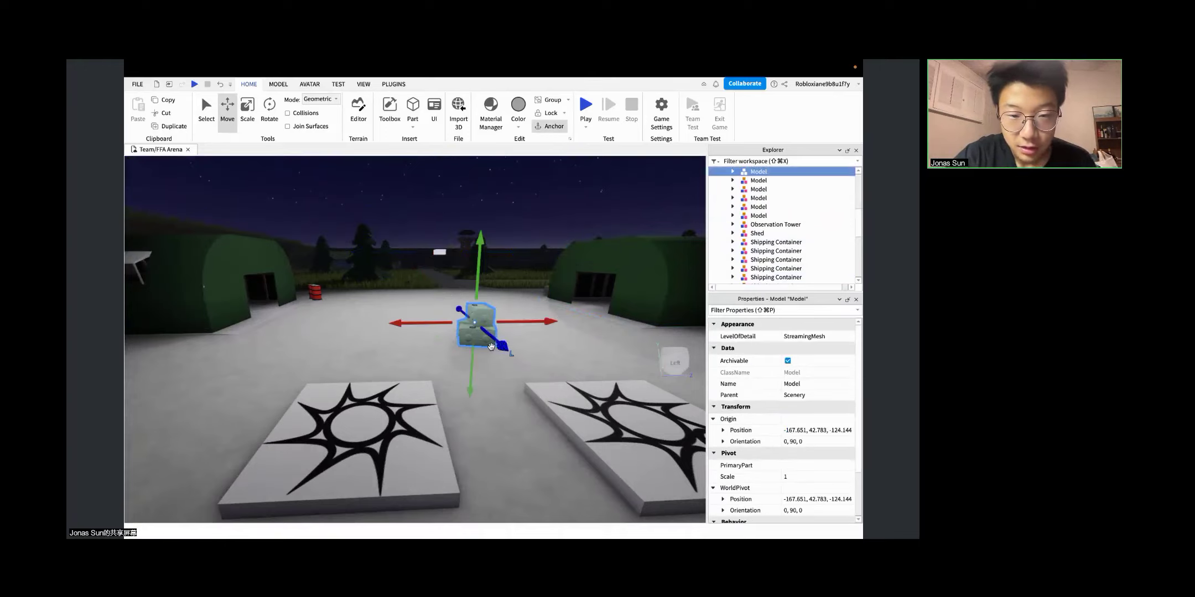
click(439, 252)
scroll(774, 233, down, 2)
click(723, 244)
click(764, 252)
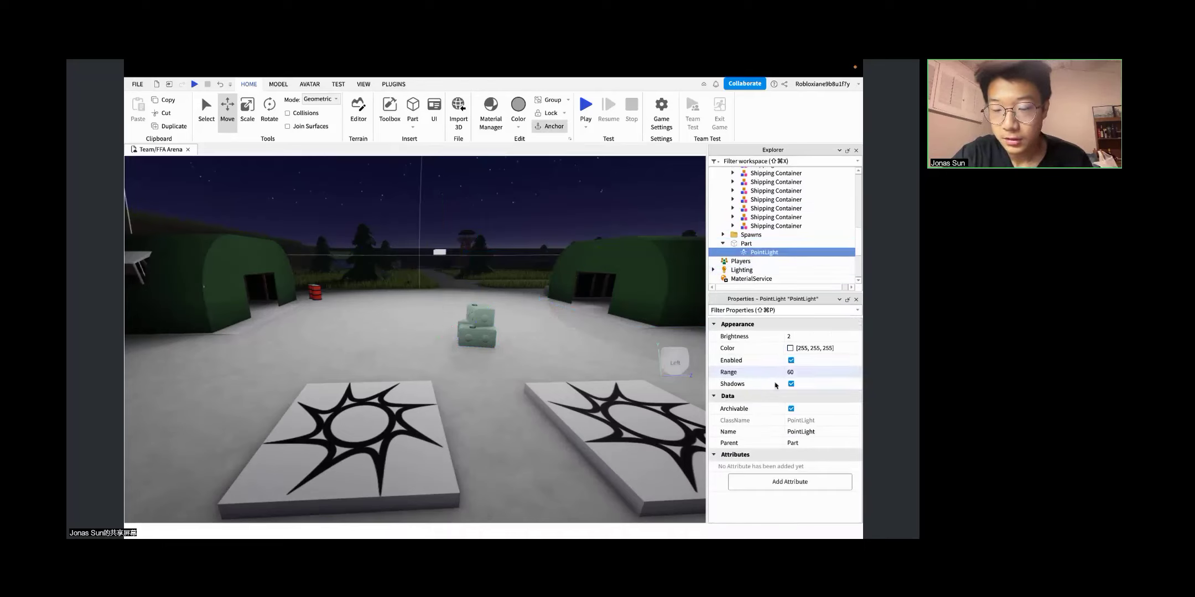
Step: Set the Lighting service's Technology to Future
scroll(731, 242, down, 2)
click(733, 237)
click(808, 441)
click(809, 442)
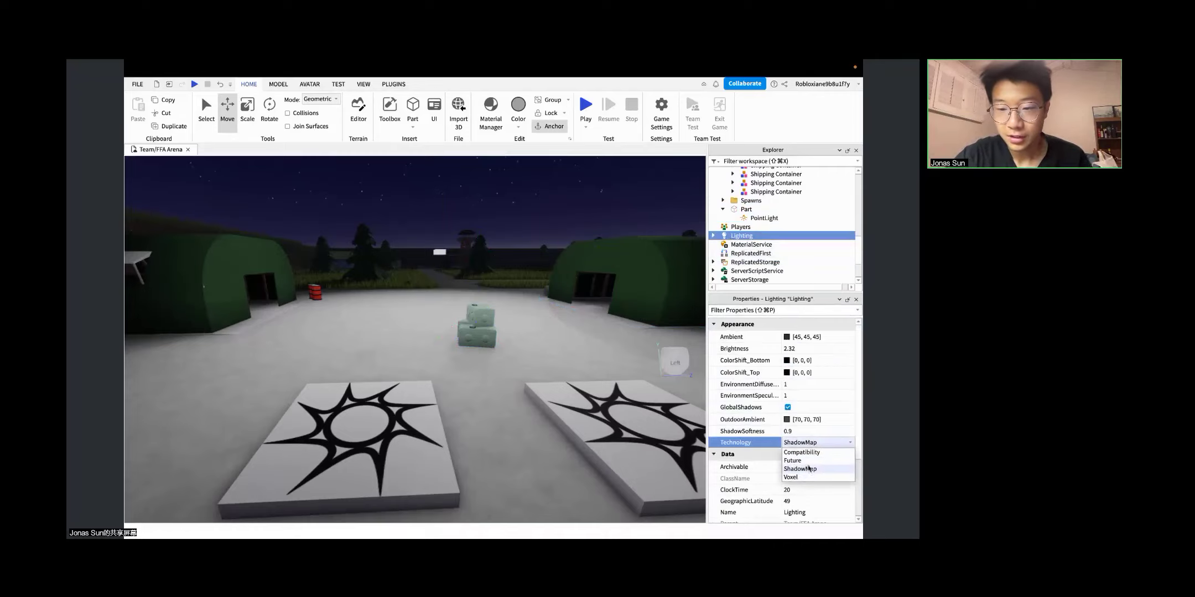
click(806, 462)
Step: Fly around the crate stack to examine the shadow it casts on the ground from the PointLight
right_drag(618, 350, 506, 314)
key(w)
key(d)
key(s)
right_drag(480, 421, 480, 422)
key(w)
key(s)
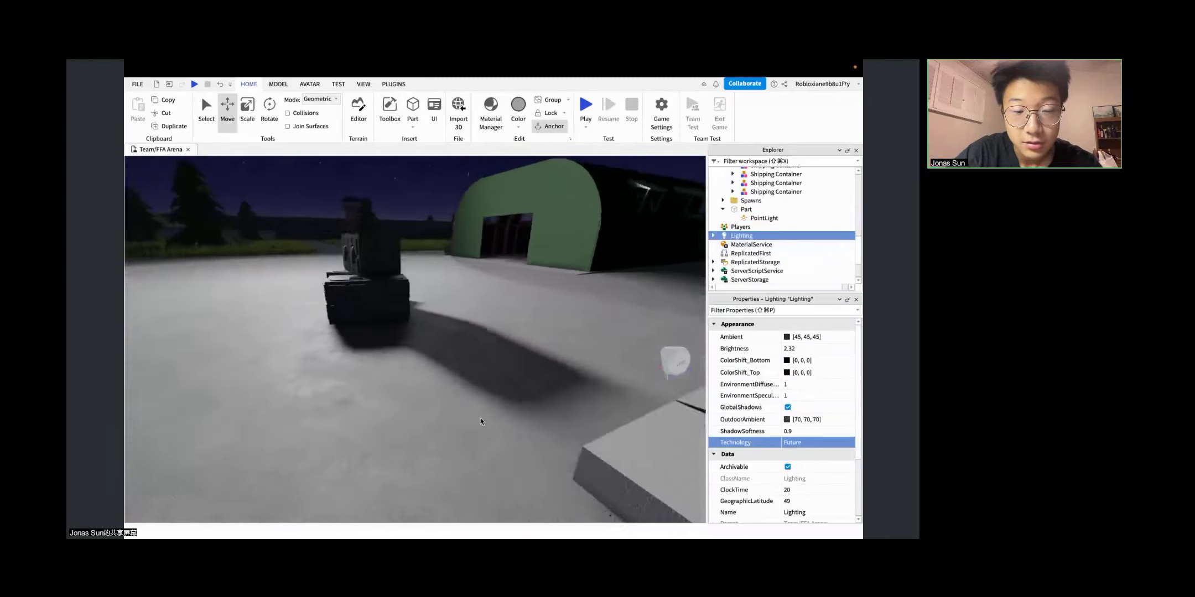
key(s)
key(a)
right_drag(469, 272, 470, 272)
key(d)
key(s)
key(a)
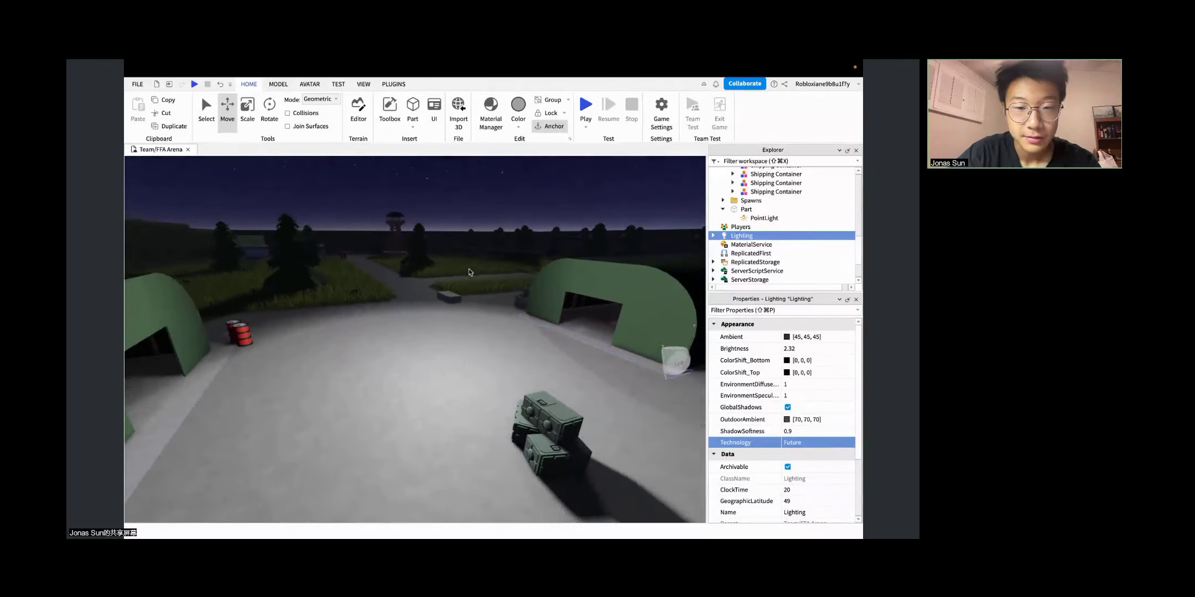
Step: Set the PointLight's Color to a light pink of 255, 166, 177
click(449, 297)
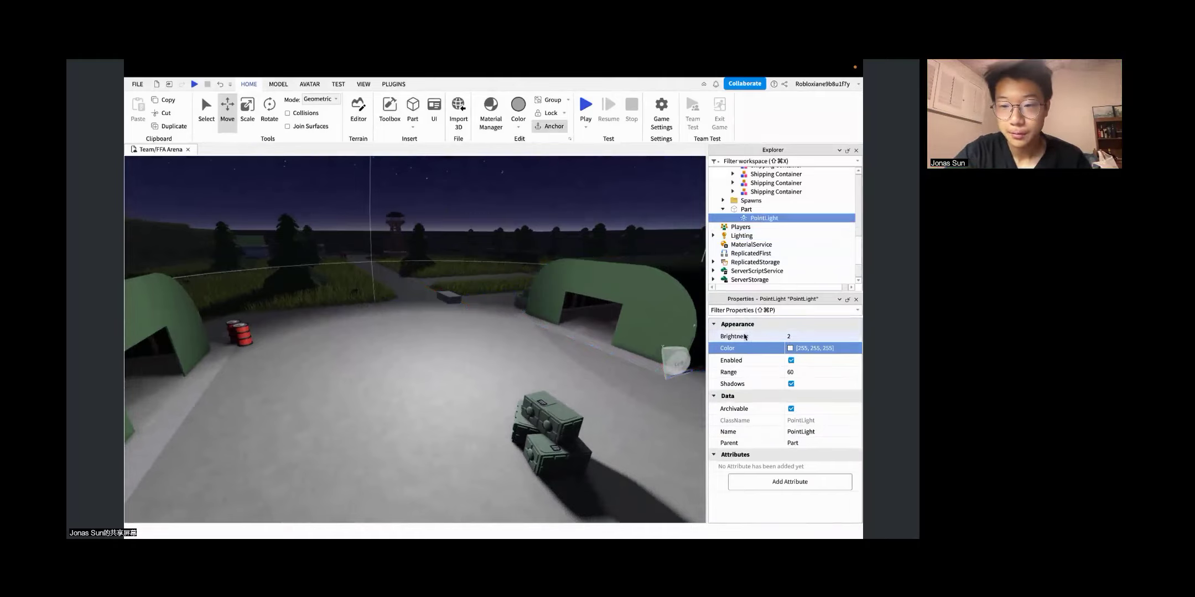
click(791, 348)
mouse_move(676, 344)
mouse_down()
mouse_move(686, 345)
mouse_move(665, 346)
mouse_move(675, 349)
mouse_up()
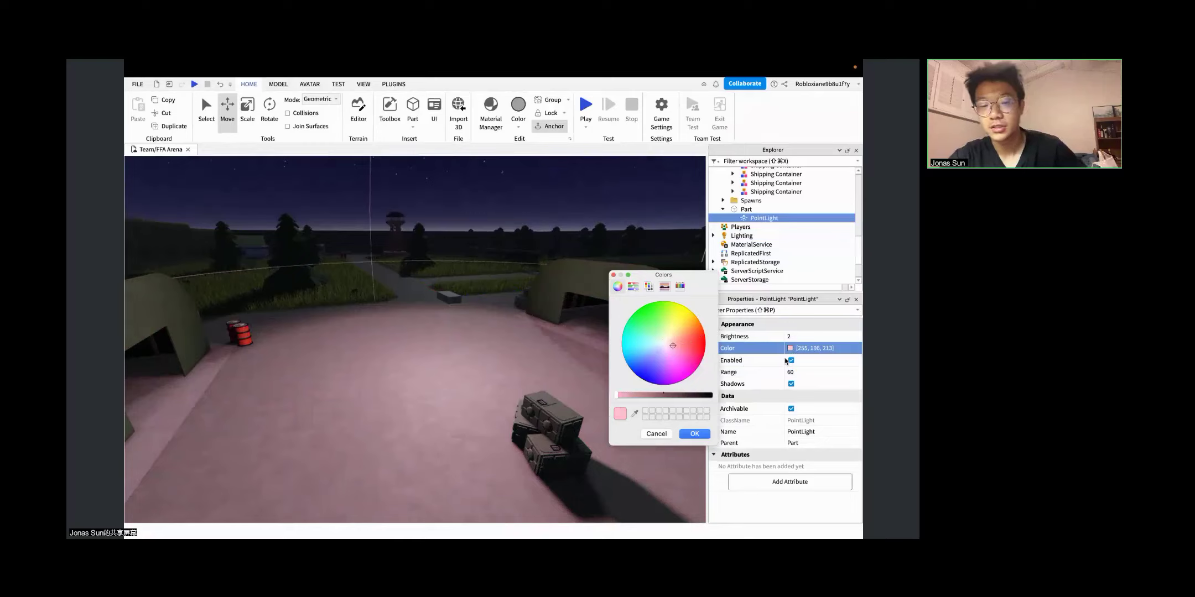
drag(670, 352, 654, 353)
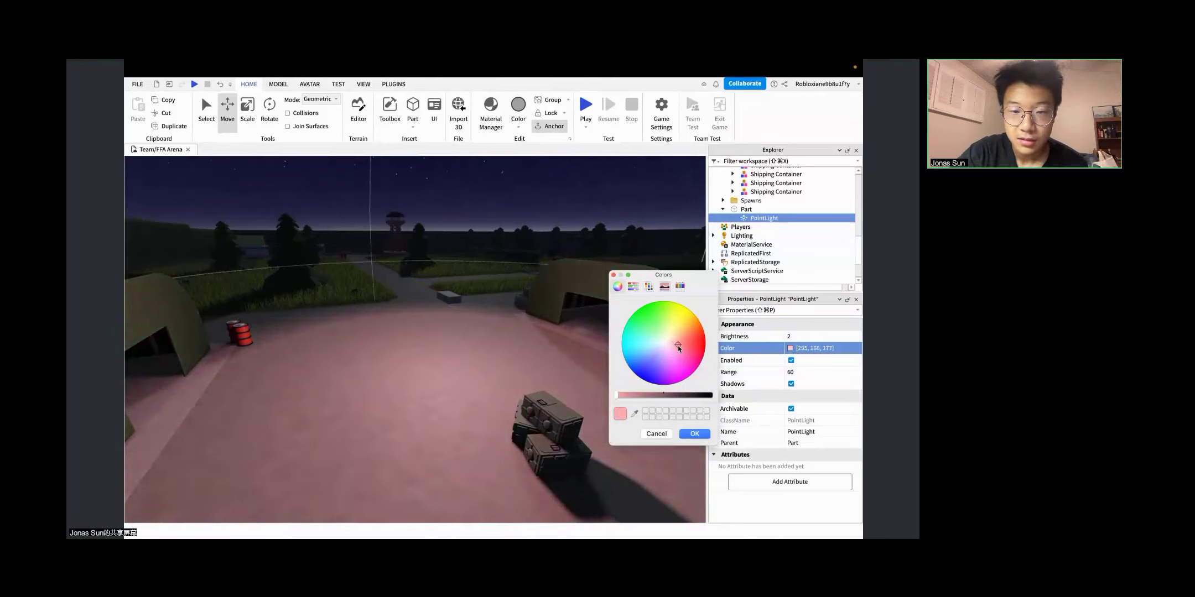
click(695, 433)
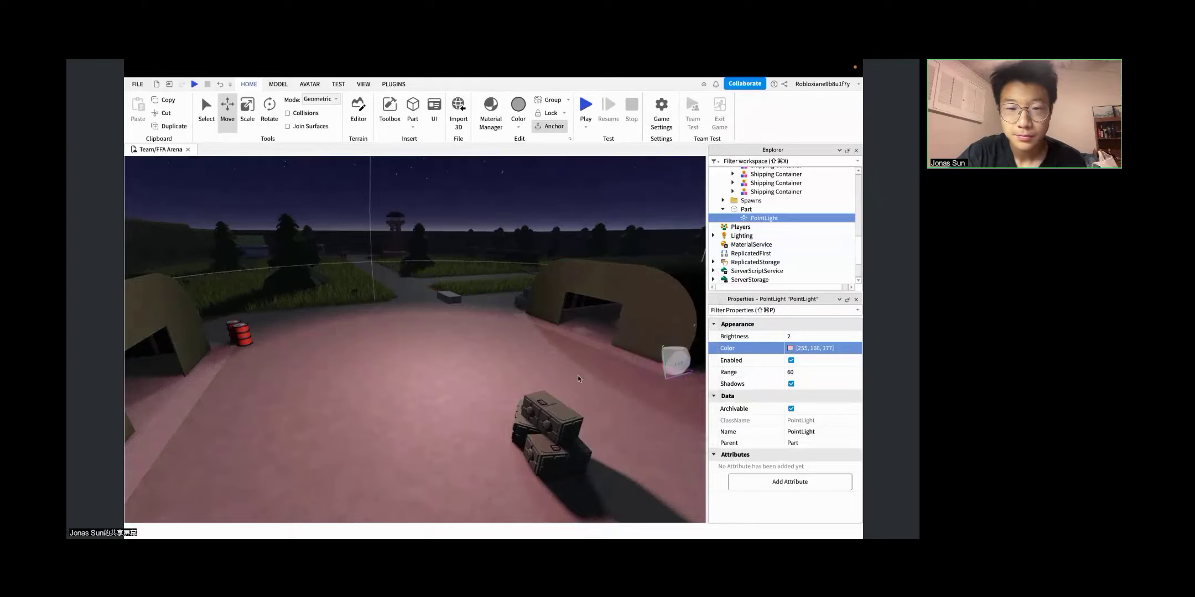
Step: Set the pink PointLight's Brightness to 1.5
key(d)
right_drag(533, 354, 533, 352)
key(s)
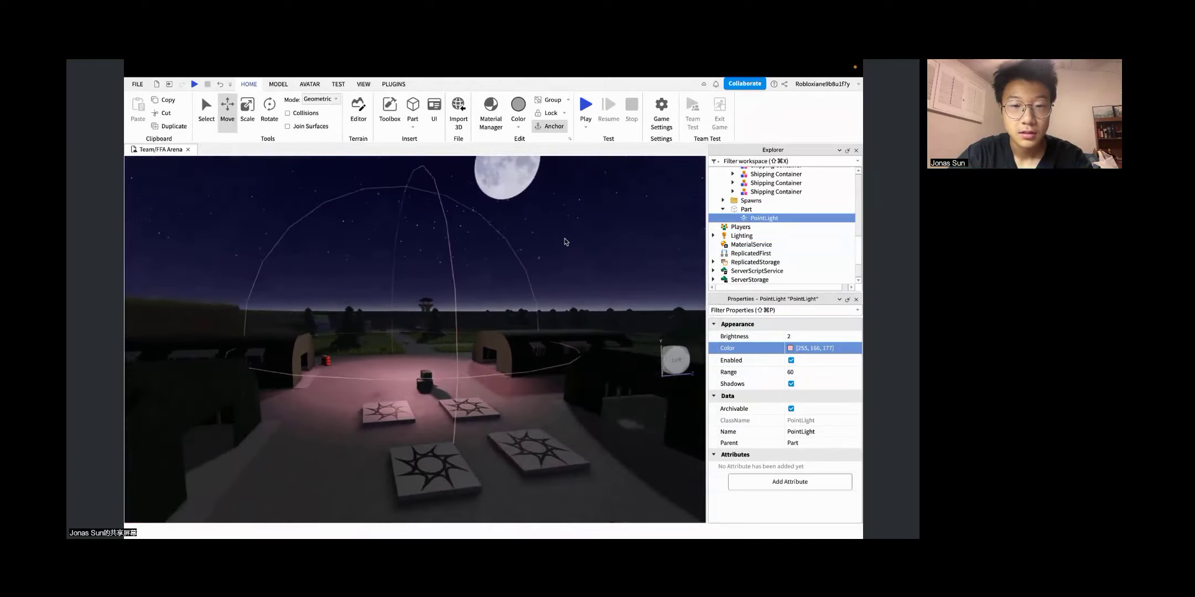
click(563, 244)
right_drag(563, 244, 565, 239)
key(w)
click(759, 219)
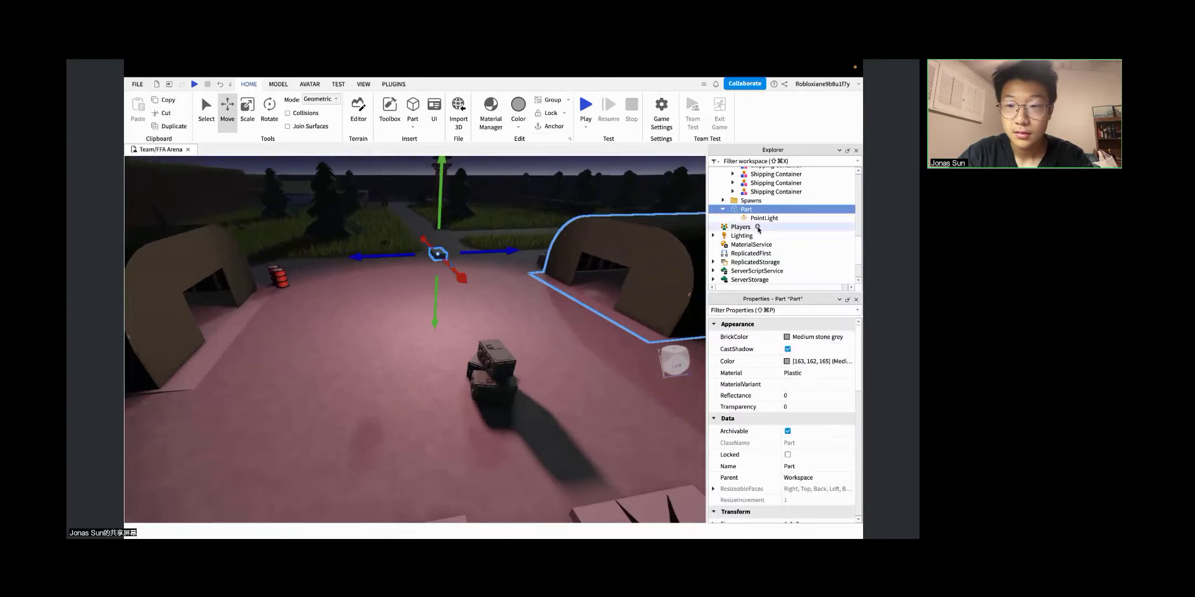
click(801, 336)
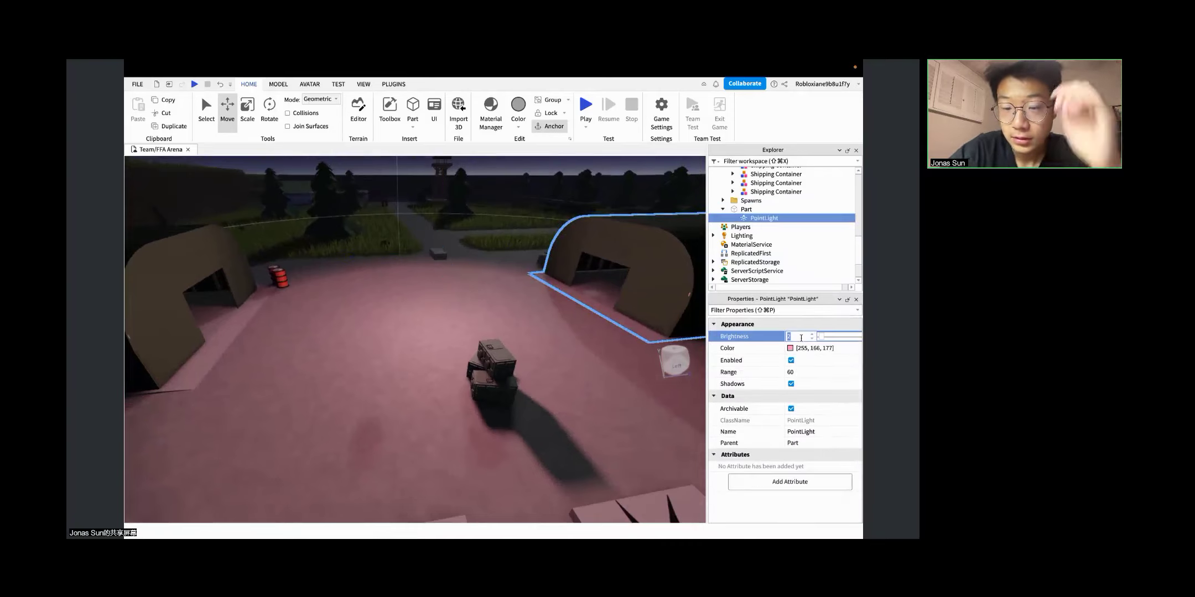
text(1)
key(BackSpace)
text(03)
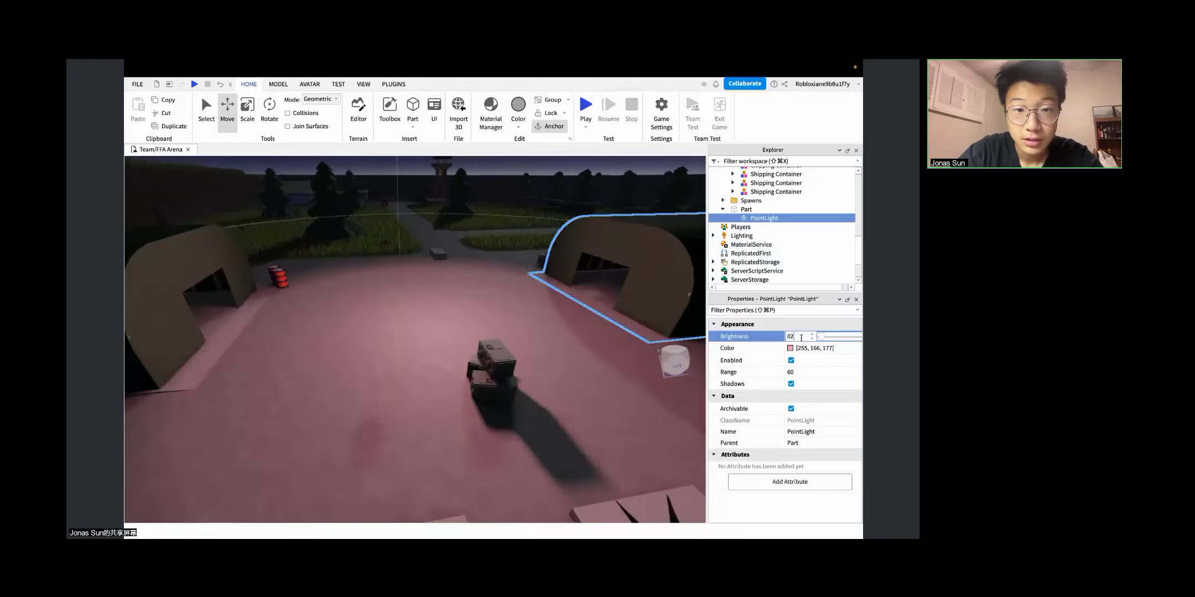
key(BackSpace)
text(1.5)
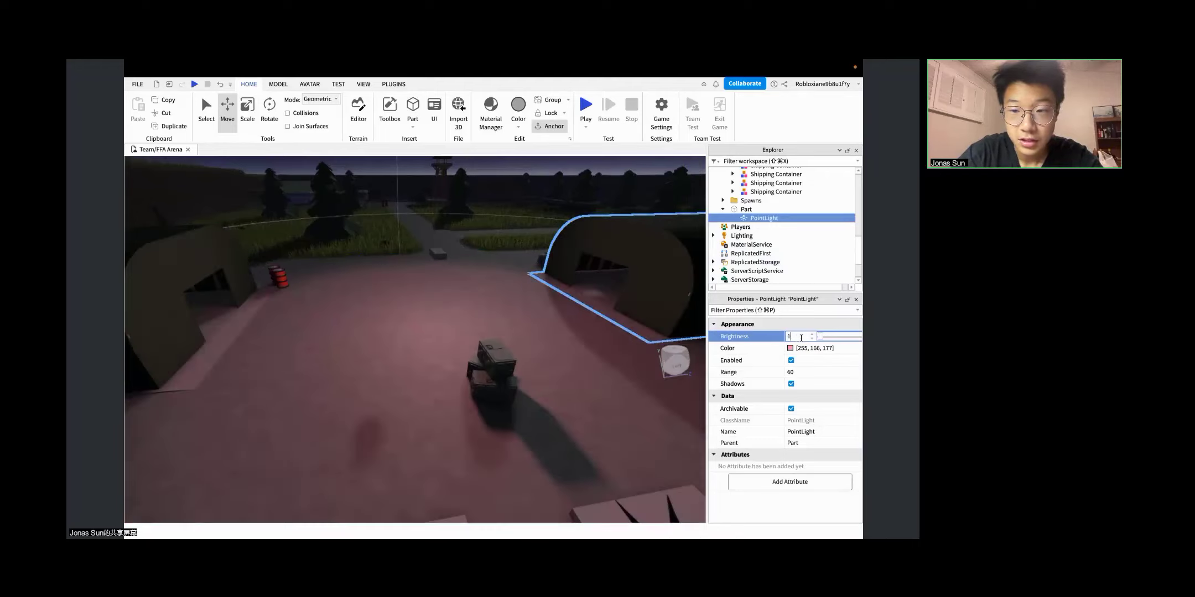
key(Return)
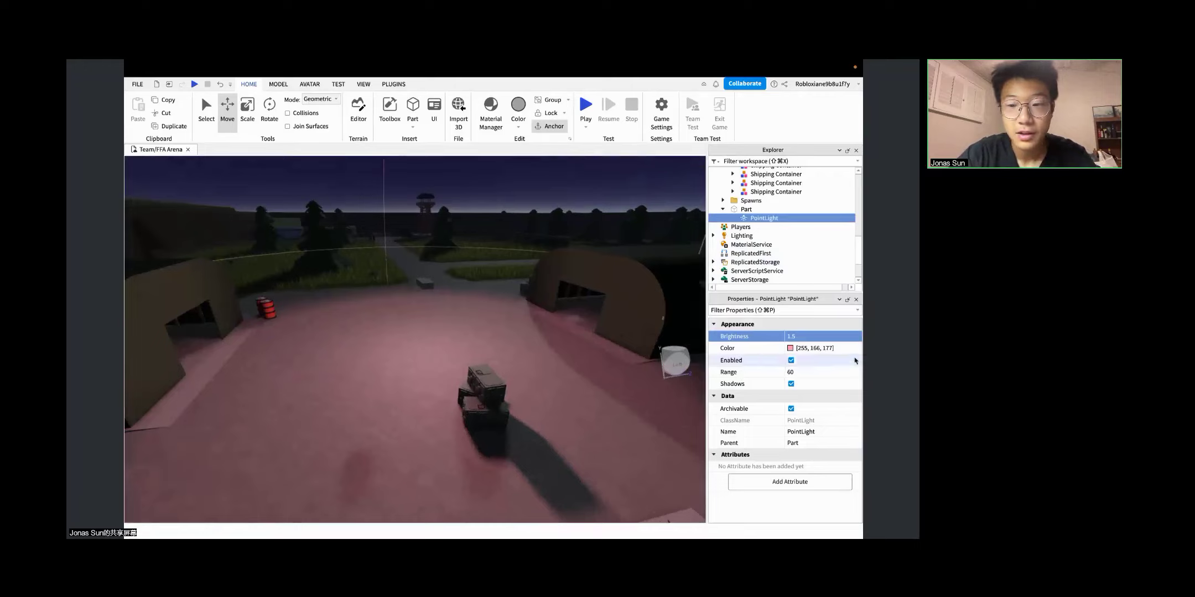
Step: Open the PointLight's Range value, then deselect the light and fly around to examine its reach over the tents and spawn pads
click(835, 375)
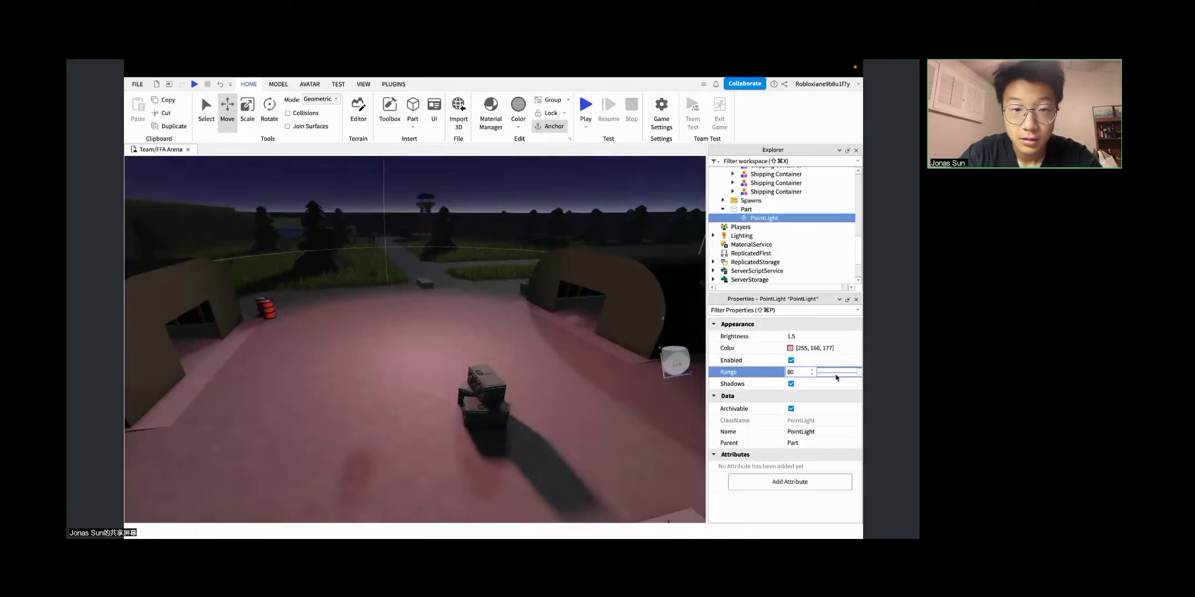
key(s)
right_drag(568, 313, 567, 313)
key(s)
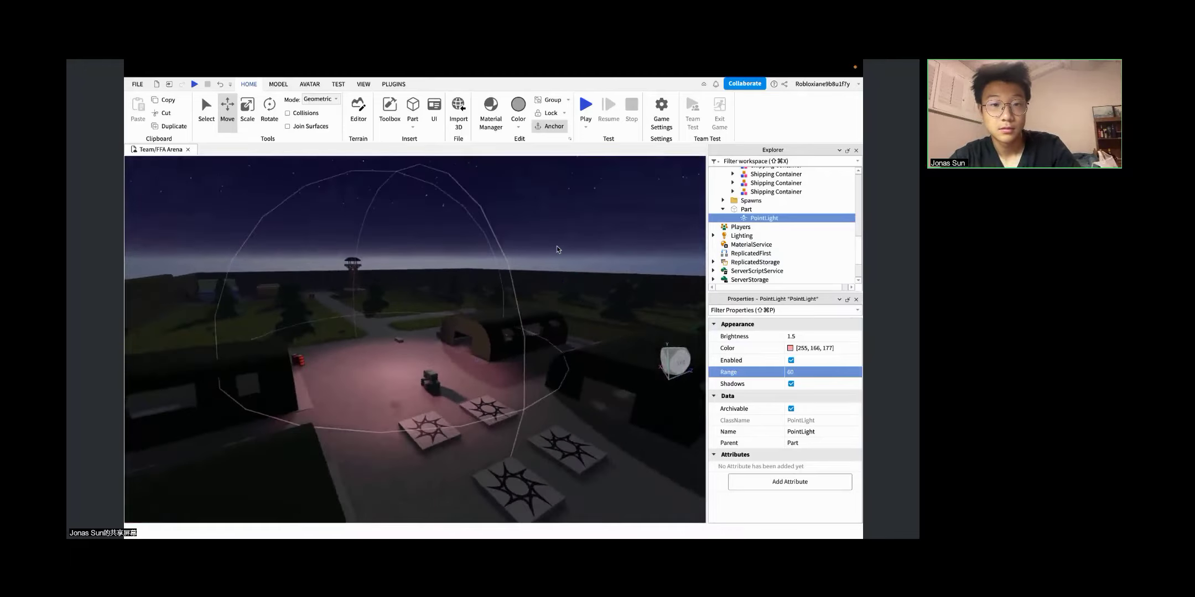
click(556, 247)
key(w)
right_drag(557, 246, 556, 247)
key(w)
key(s)
key(s)
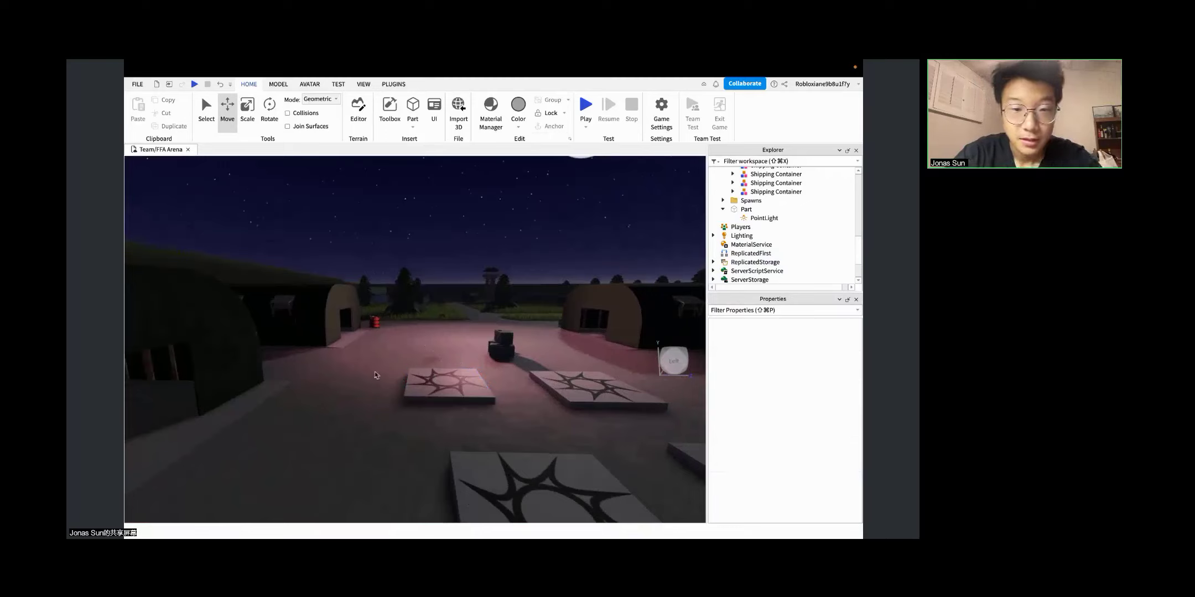
Step: Start a playtest of the arena and switch to the Point Light presentation slide
click(585, 107)
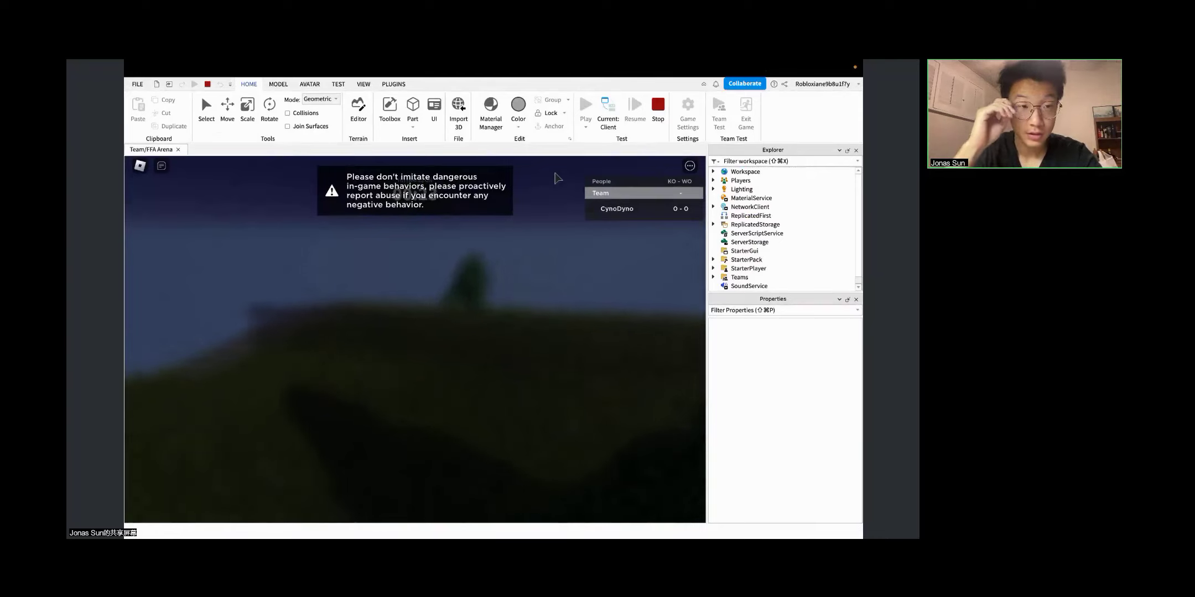
key(ctrl+Left)
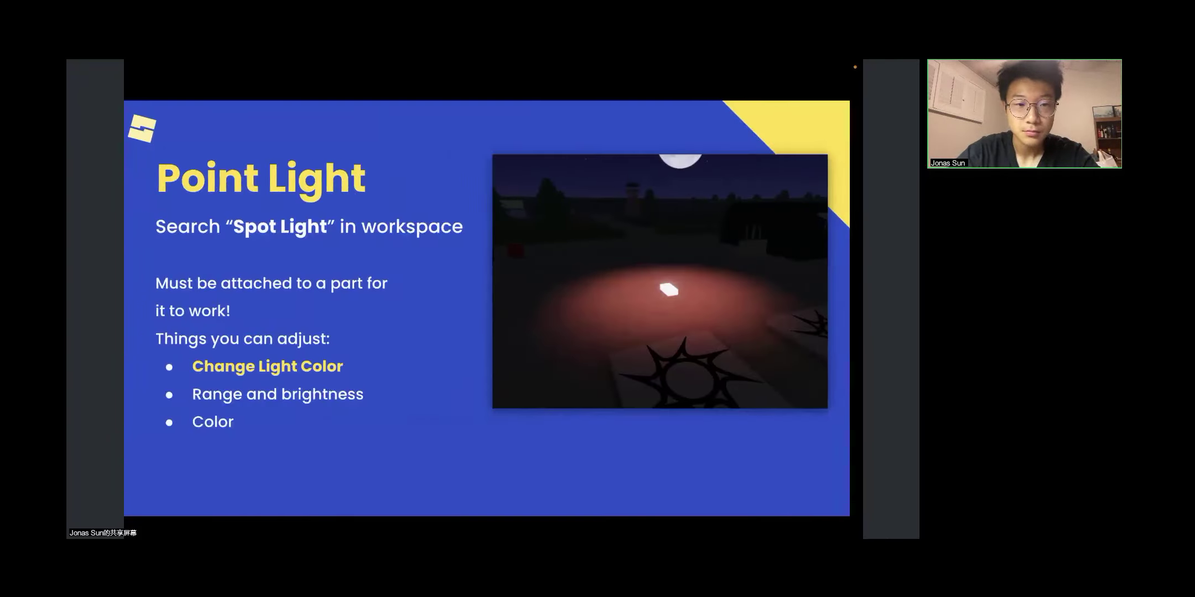
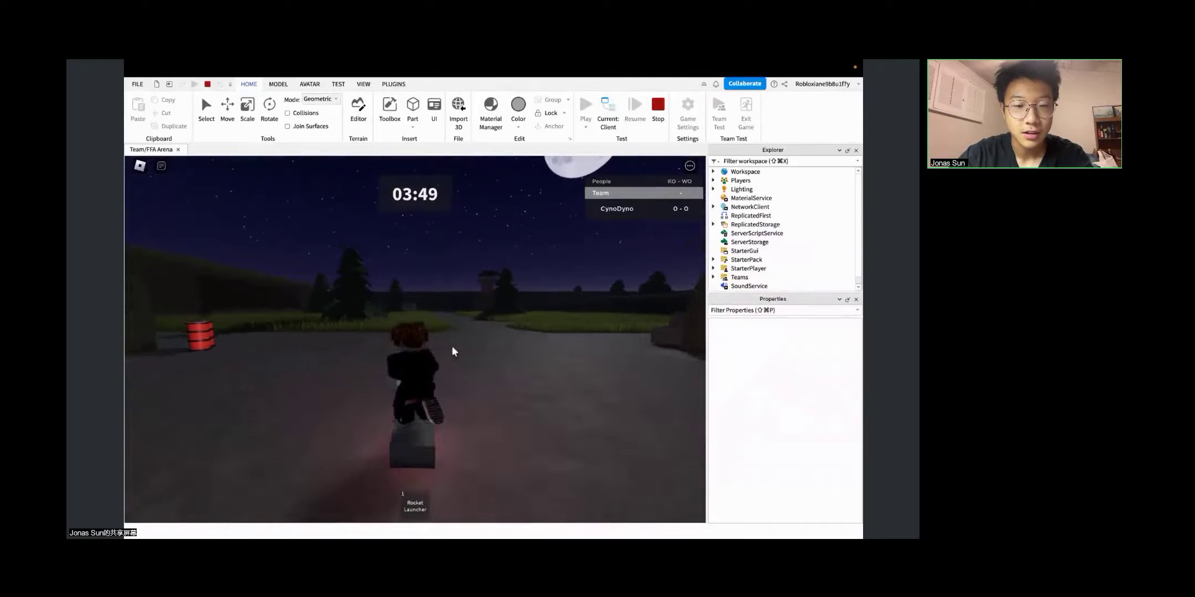
Step: Expand the Workspace in the running playtest, select the light's Part and examine it up close on the ground
key(d)
key(s)
click(713, 171)
click(746, 233)
scroll(576, 323, up, 5)
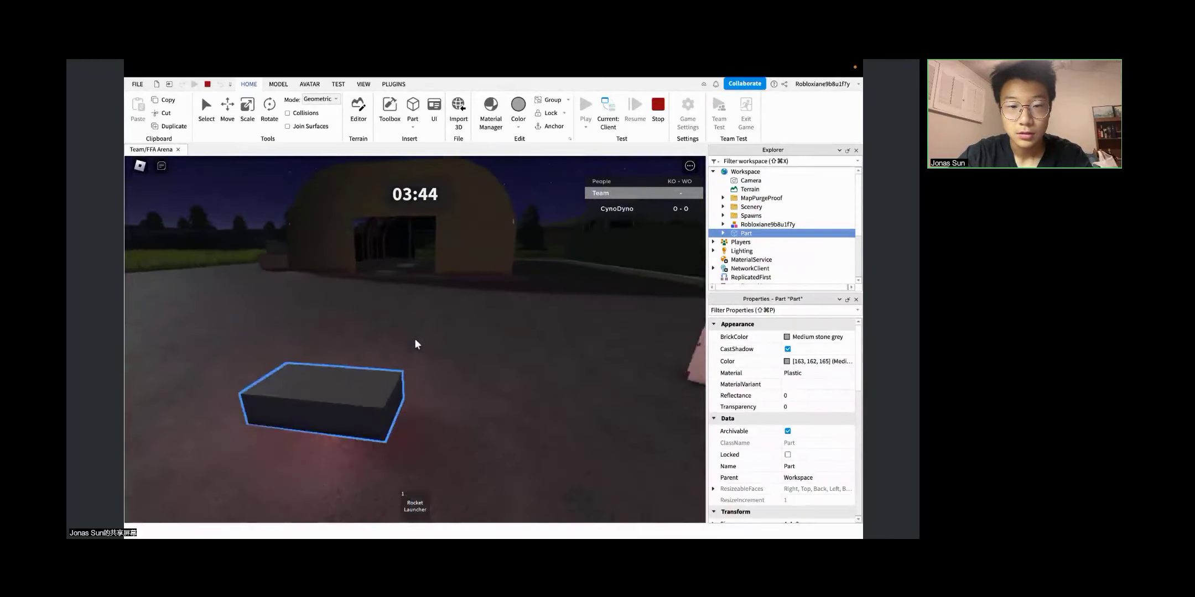
key(s)
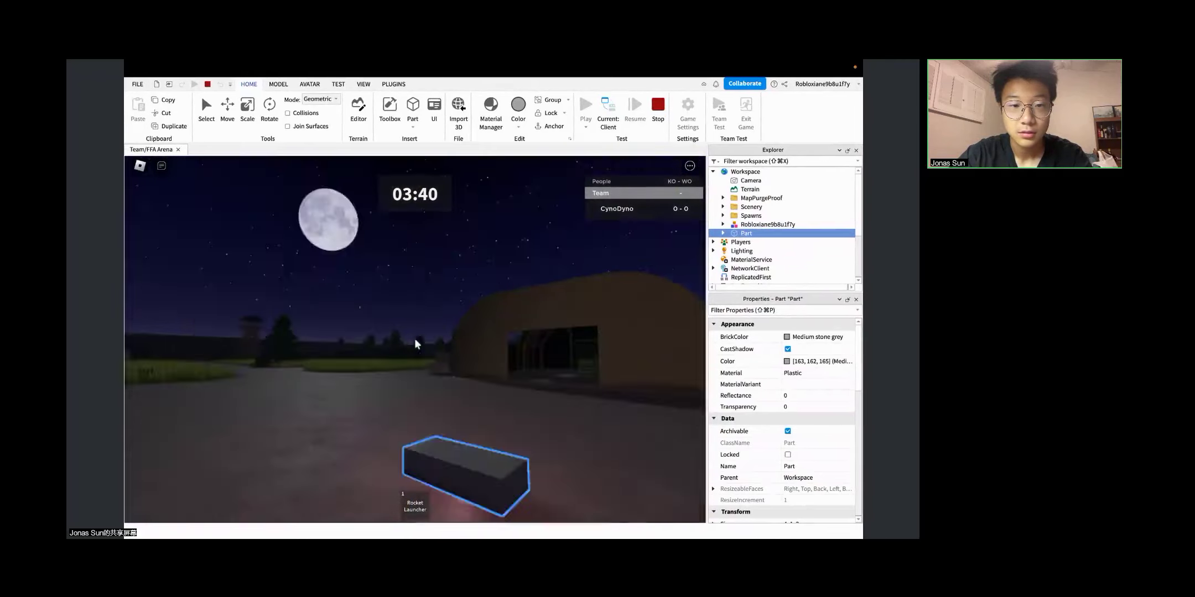
key(Escape)
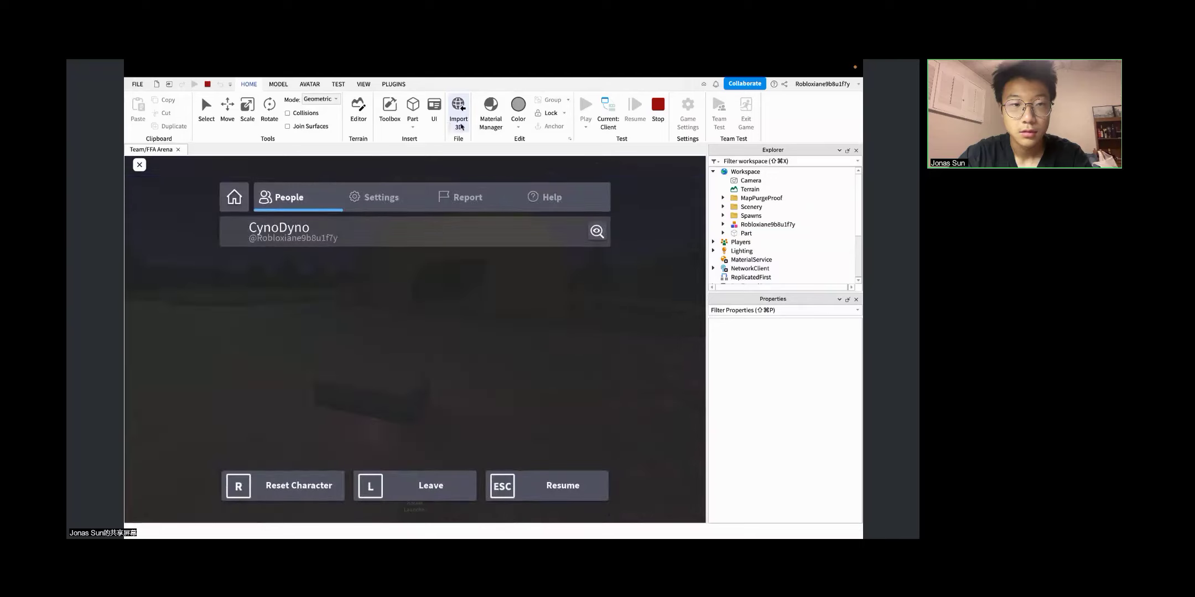
key(Escape)
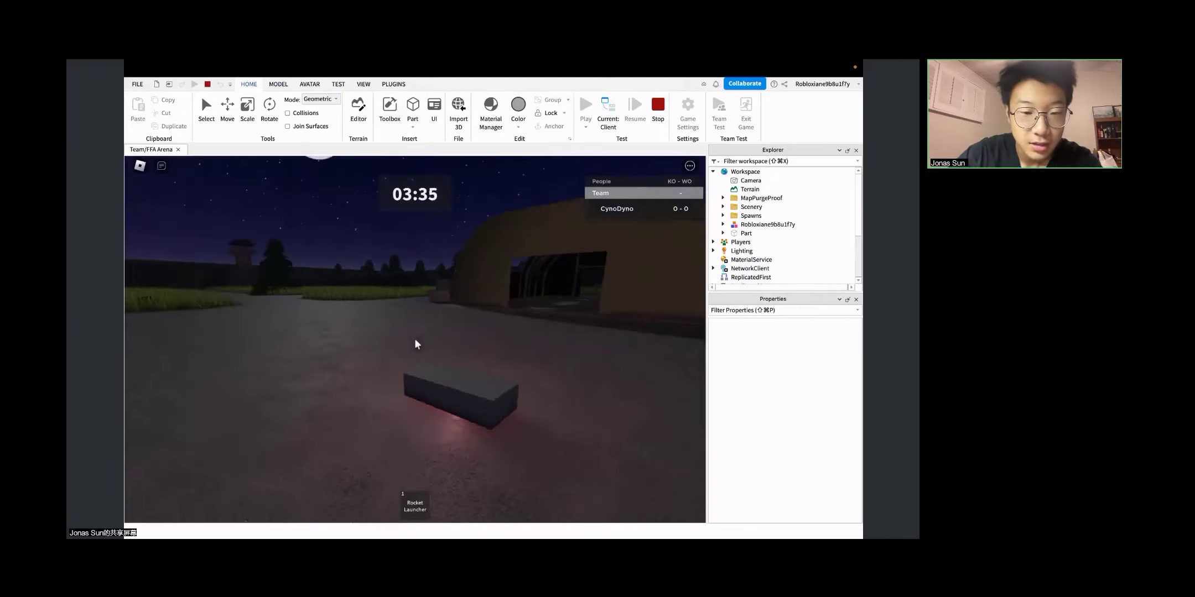
key(Escape)
key(Escape)
Step: Return to a third-person view of the character and reselect the light's Part to inspect its properties
scroll(414, 340, down, 8)
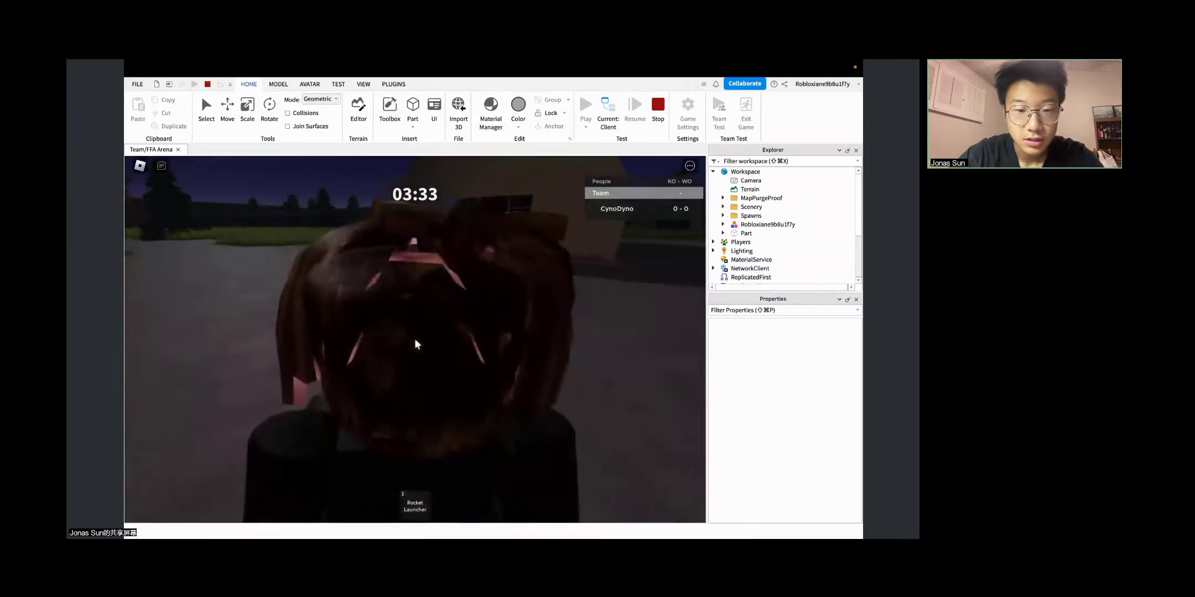
key(a)
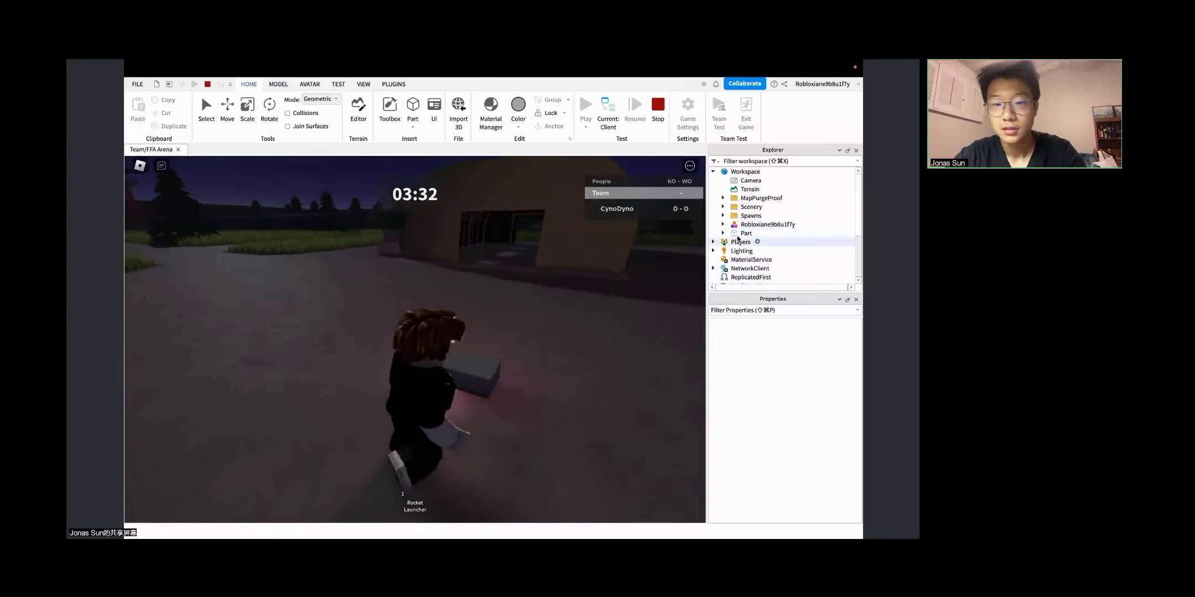
click(744, 233)
right_drag(475, 287, 477, 286)
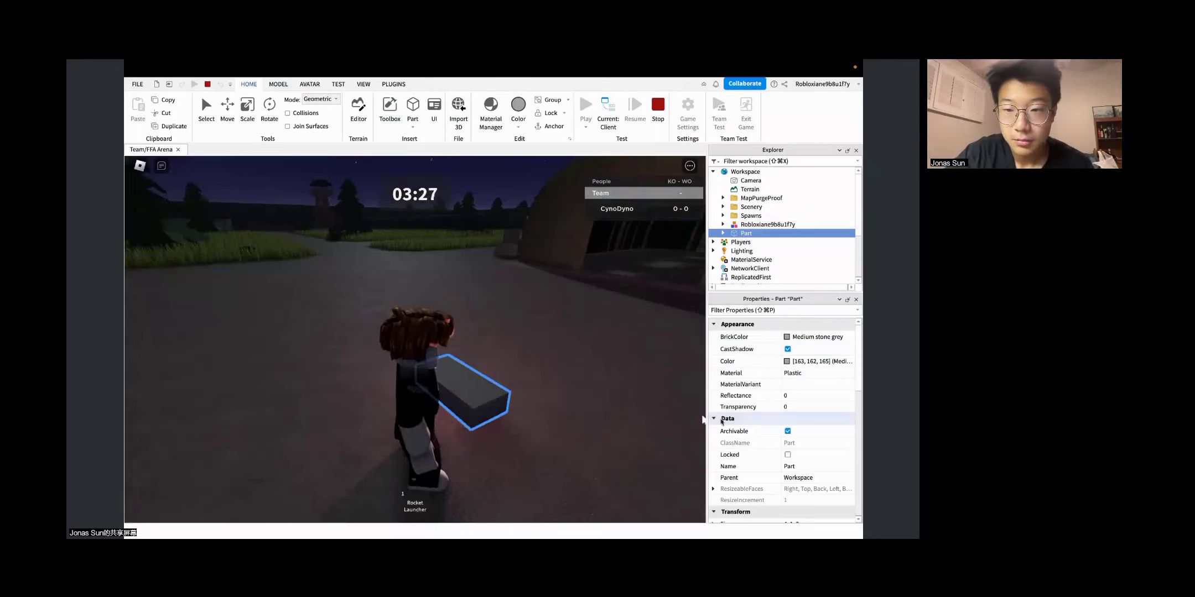
Step: Anchor the light's Part in the running playtest and raise it to a Y position of about 45.6
scroll(801, 447, down, 10)
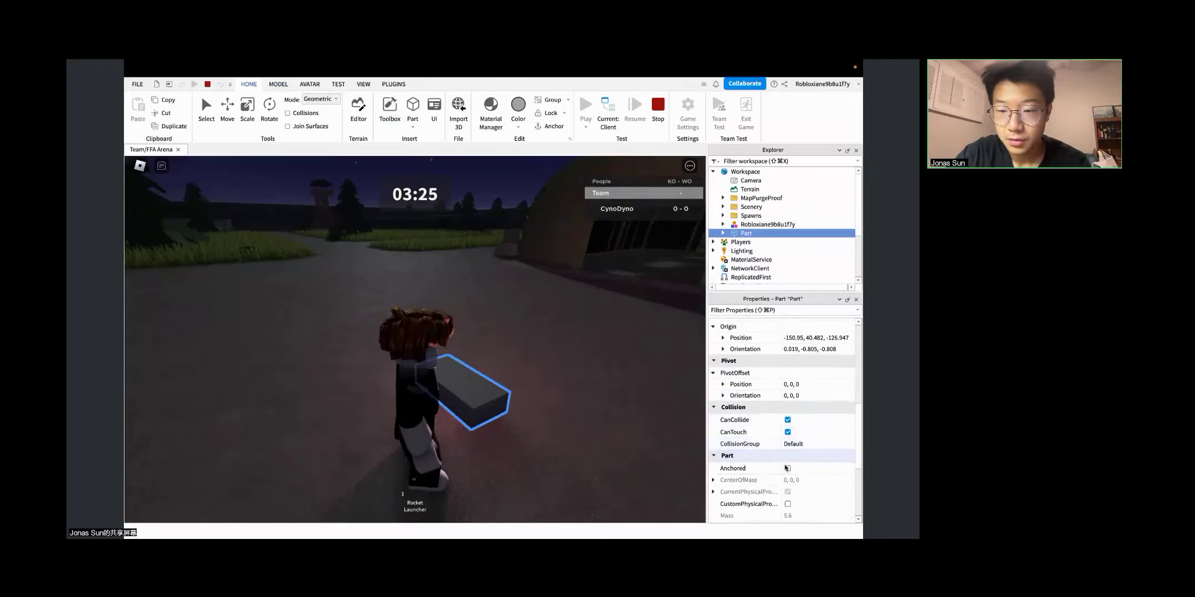
click(787, 468)
key(super+2)
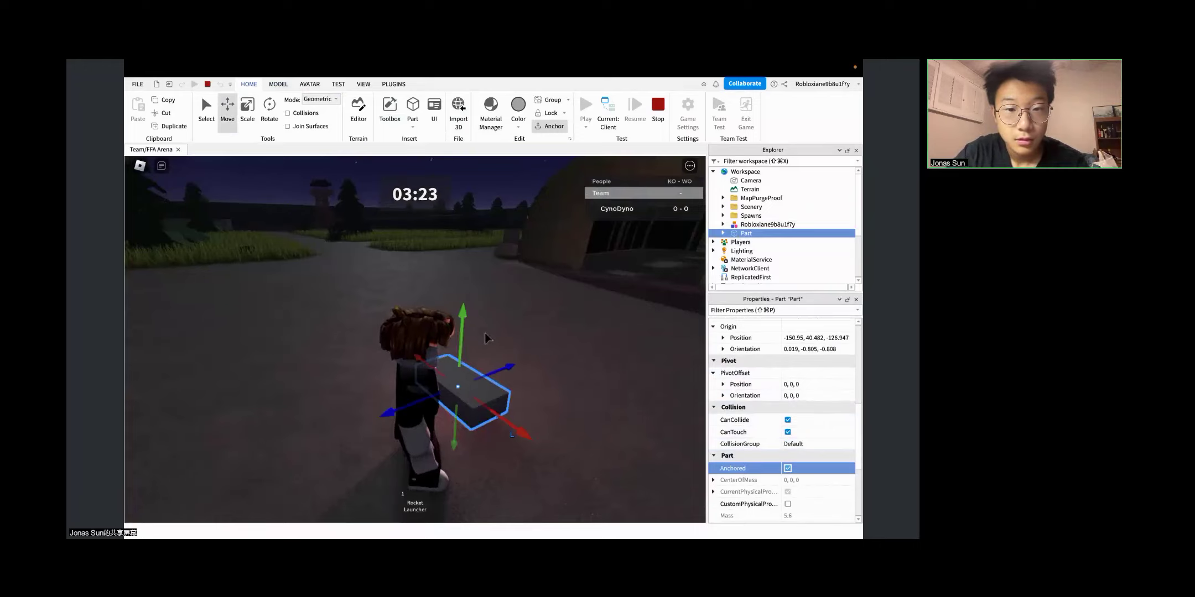
mouse_move(485, 338)
mouse_down()
mouse_move(477, 241)
mouse_move(472, 327)
mouse_up()
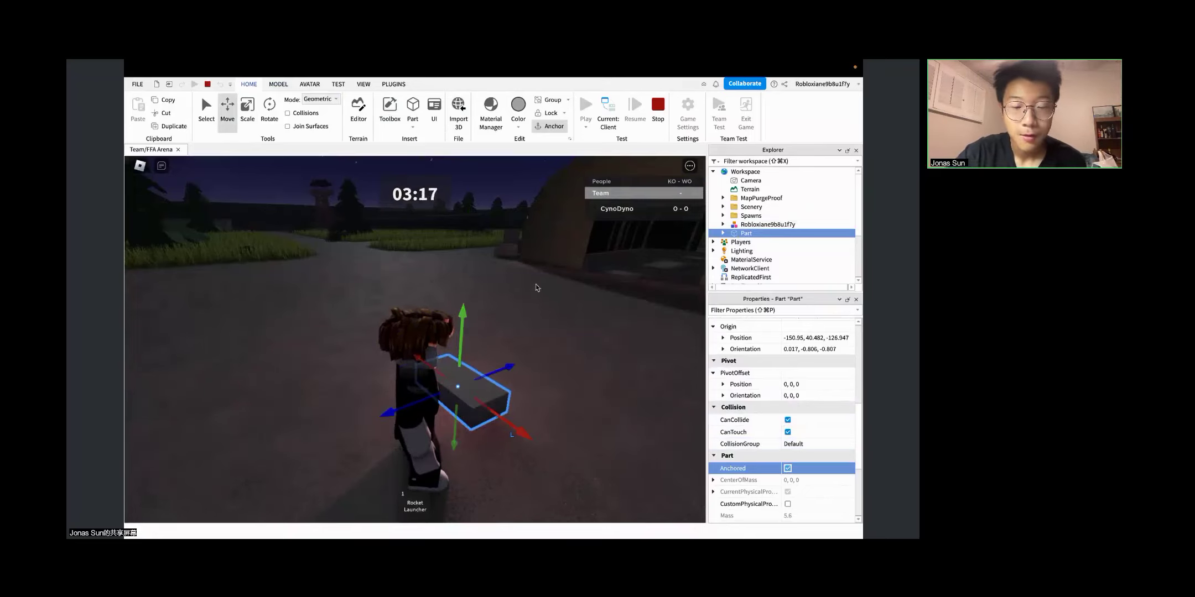
drag(461, 327, 467, 215)
Step: Run the character around and beneath the raised Part to examine its light and the shadows it casts
key(d)
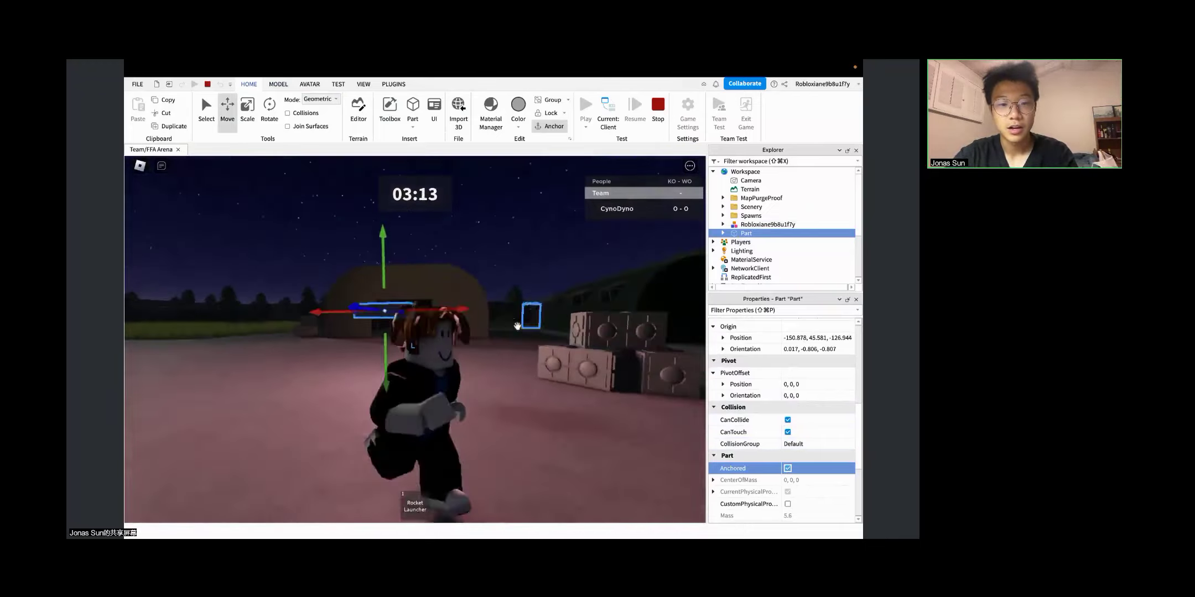
key(w)
key(s)
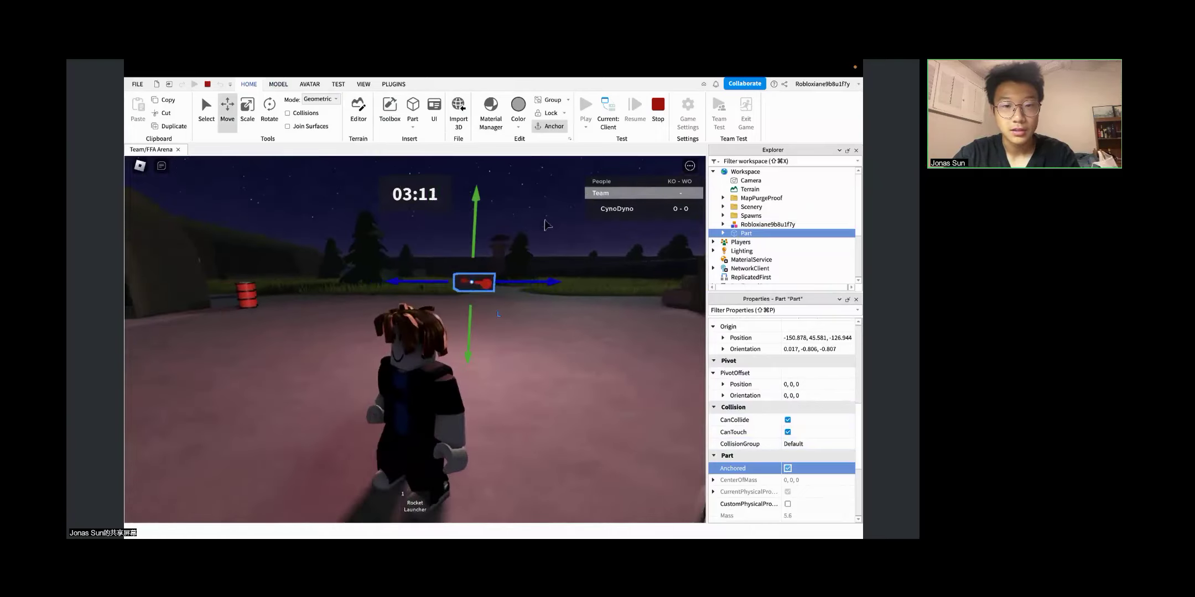
key(s)
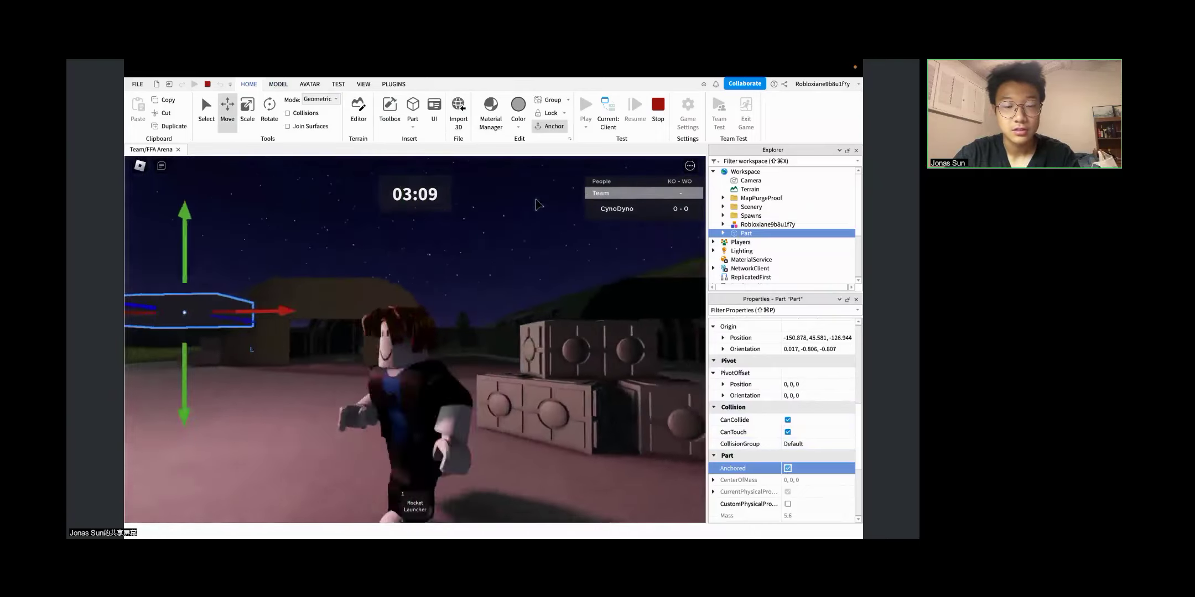
key(w)
key(d)
key(a)
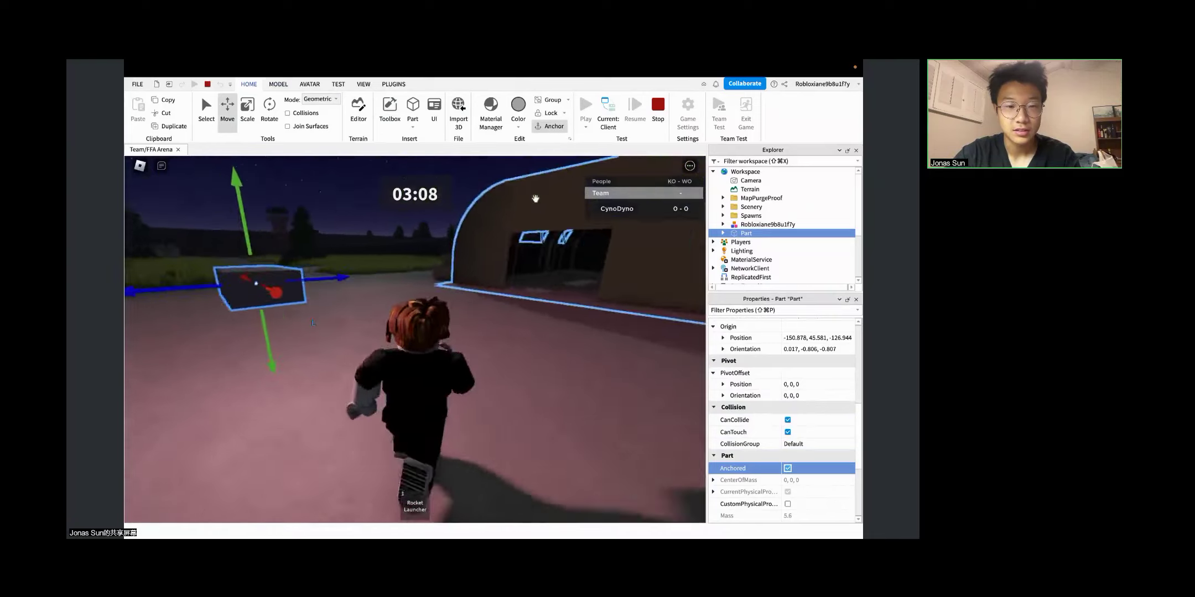
key(s)
key(d)
key(w)
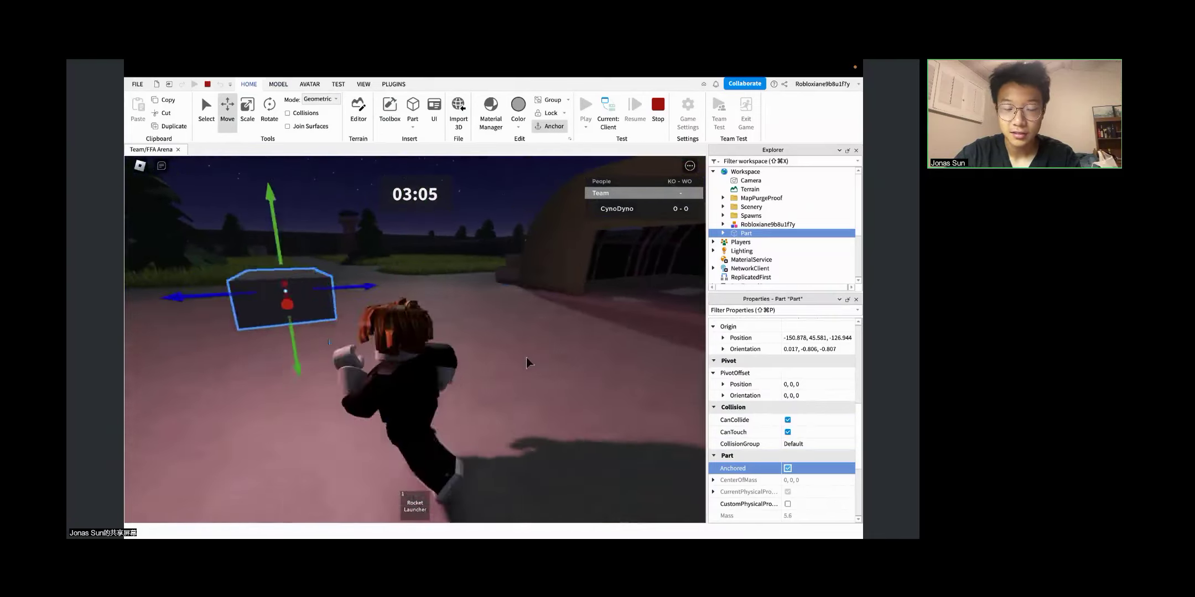
key(a)
key(s)
key(d)
key(w)
key(s)
key(w)
key(s)
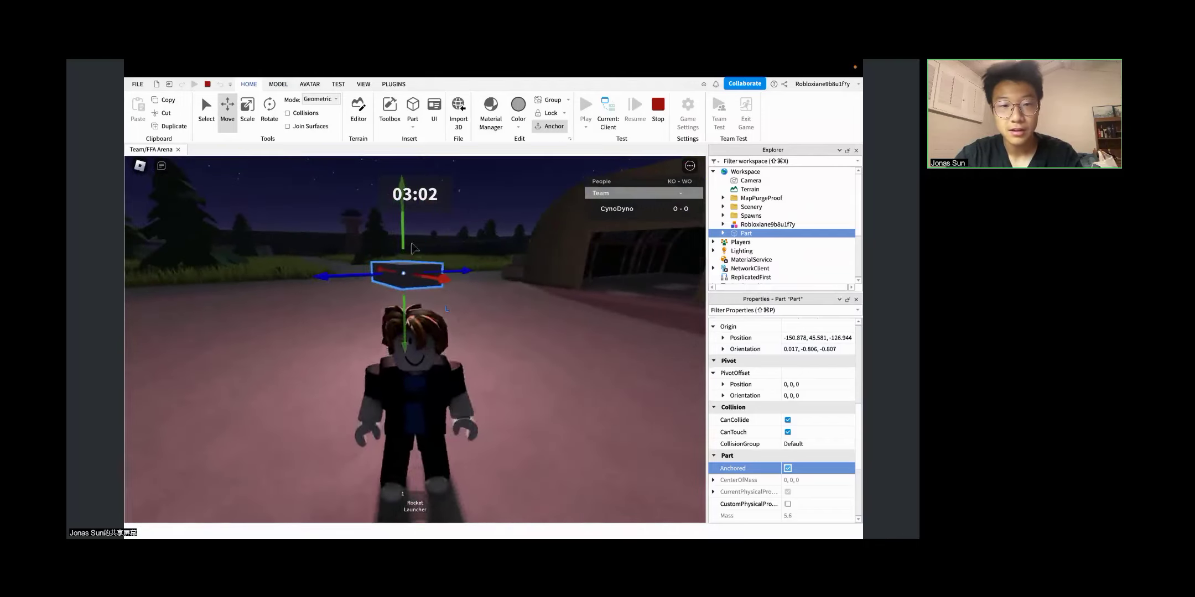
key(w)
key(s)
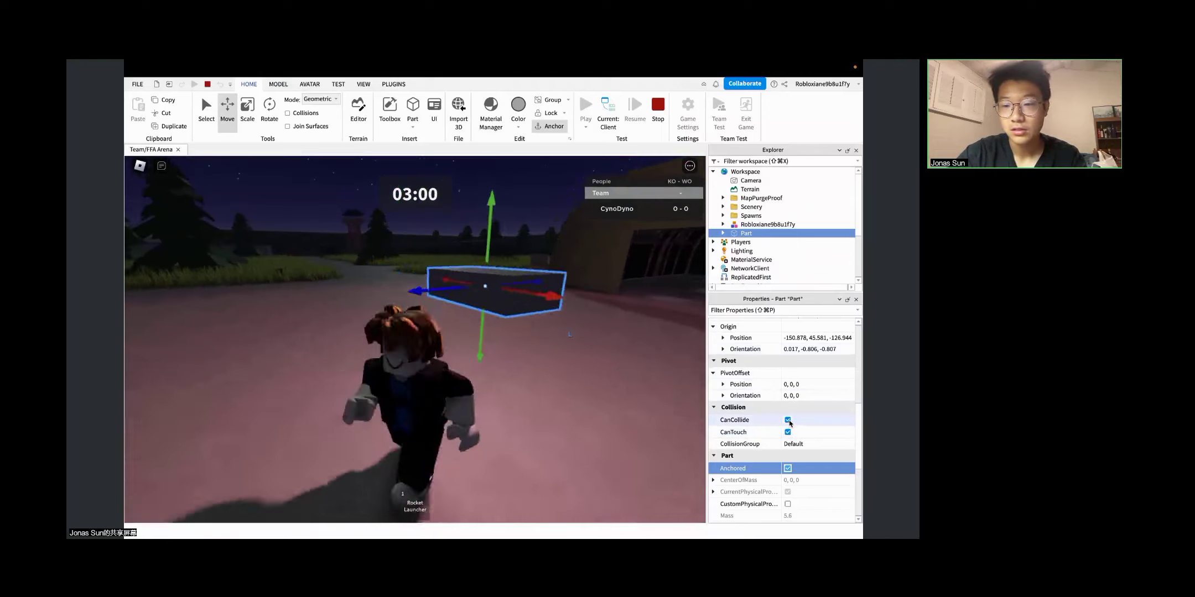
Step: Set the light Part's Transparency to 1
scroll(796, 428, up, 3)
scroll(790, 423, up, 5)
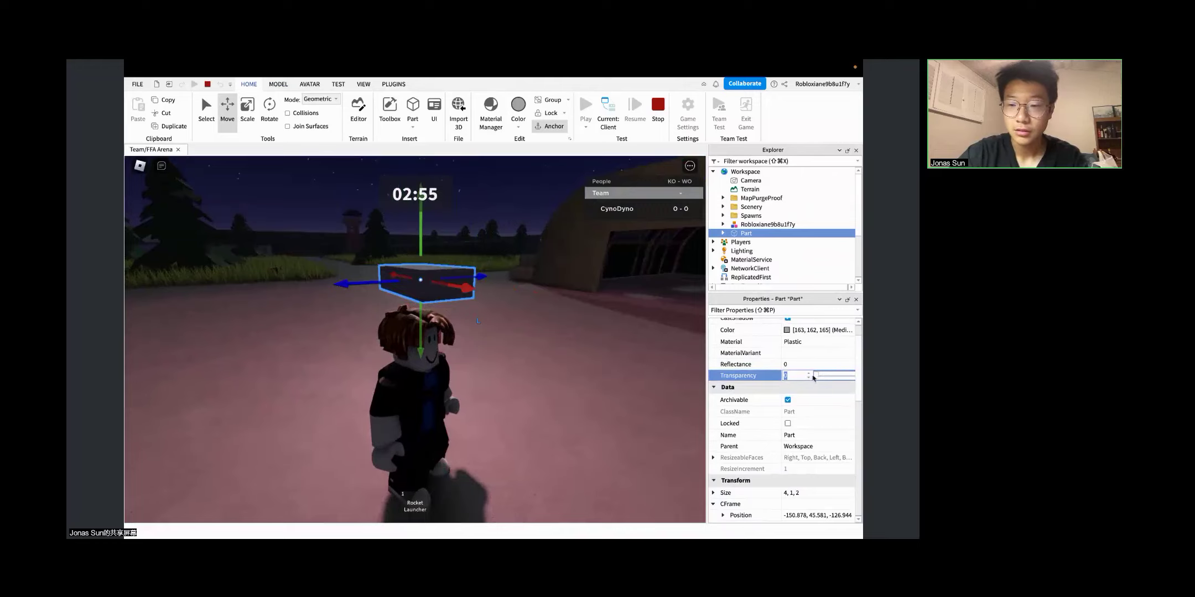
text(1)
key(Return)
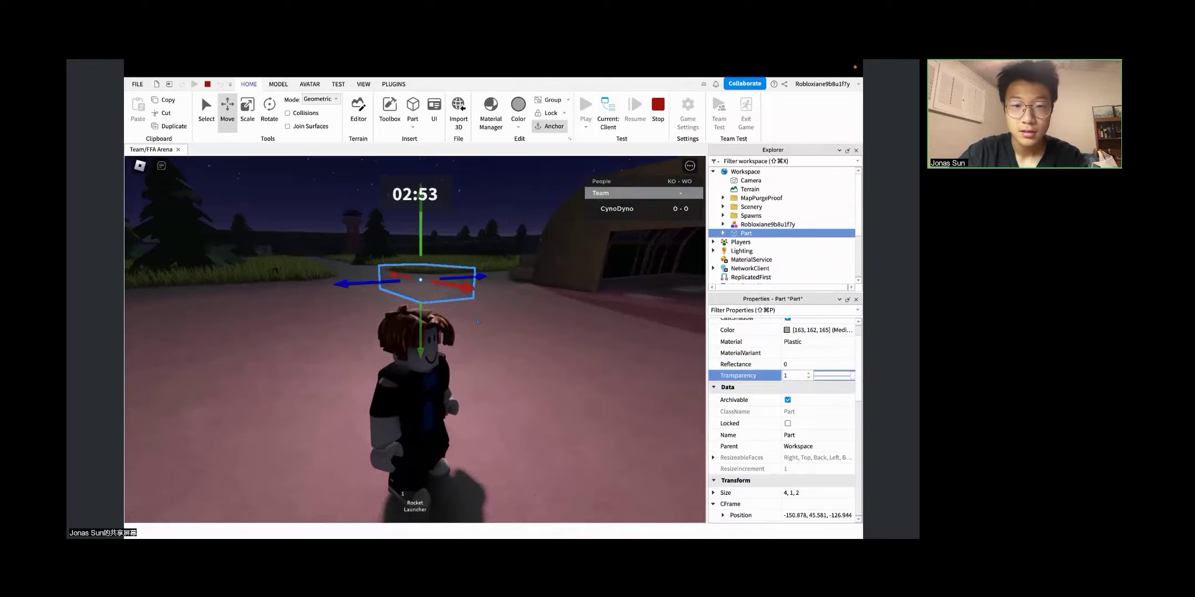
Step: Deselect the Part, then run and jump around its location to check for collisions with the invisible block
click(499, 205)
key(s)
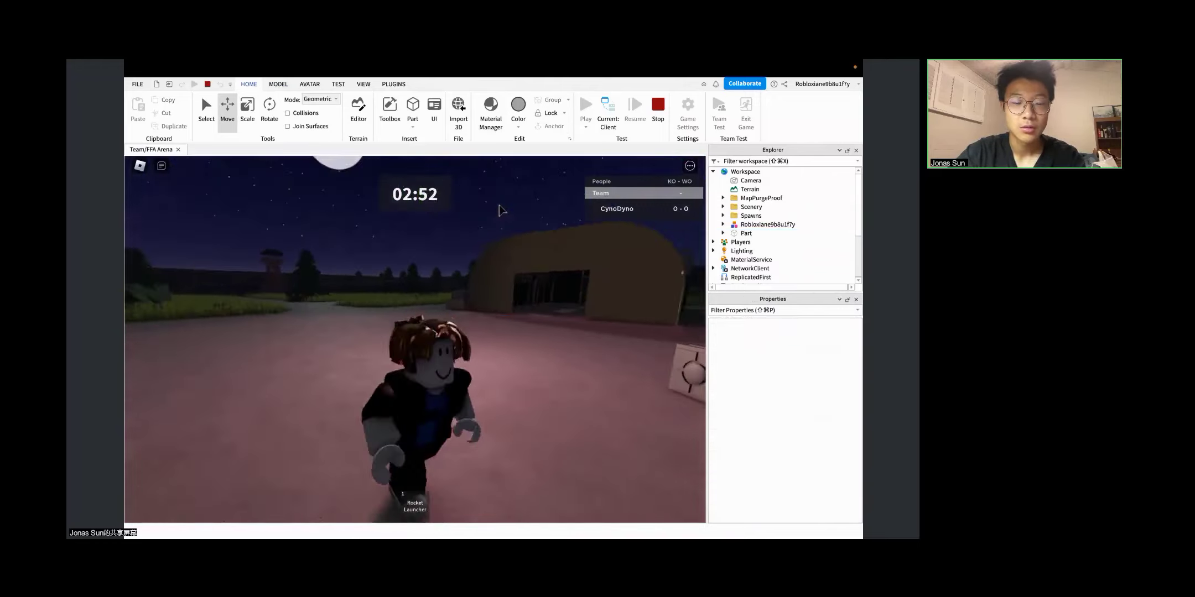
key(d)
key(w)
key(space)
key(s)
key(w)
key(space)
key(s)
key(a)
key(space)
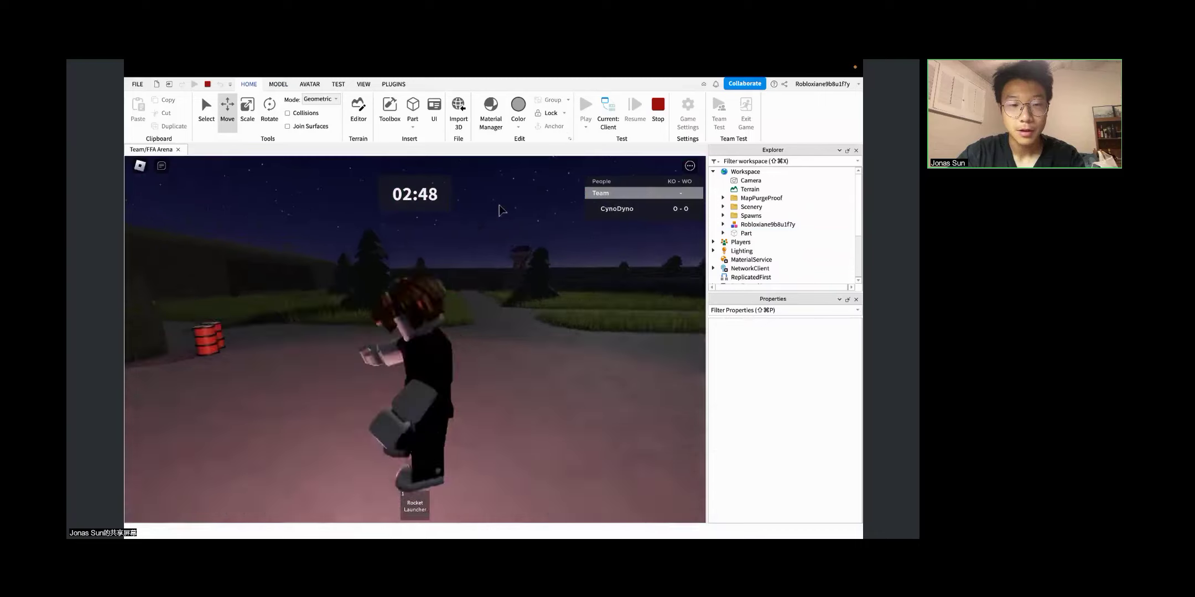
key(w)
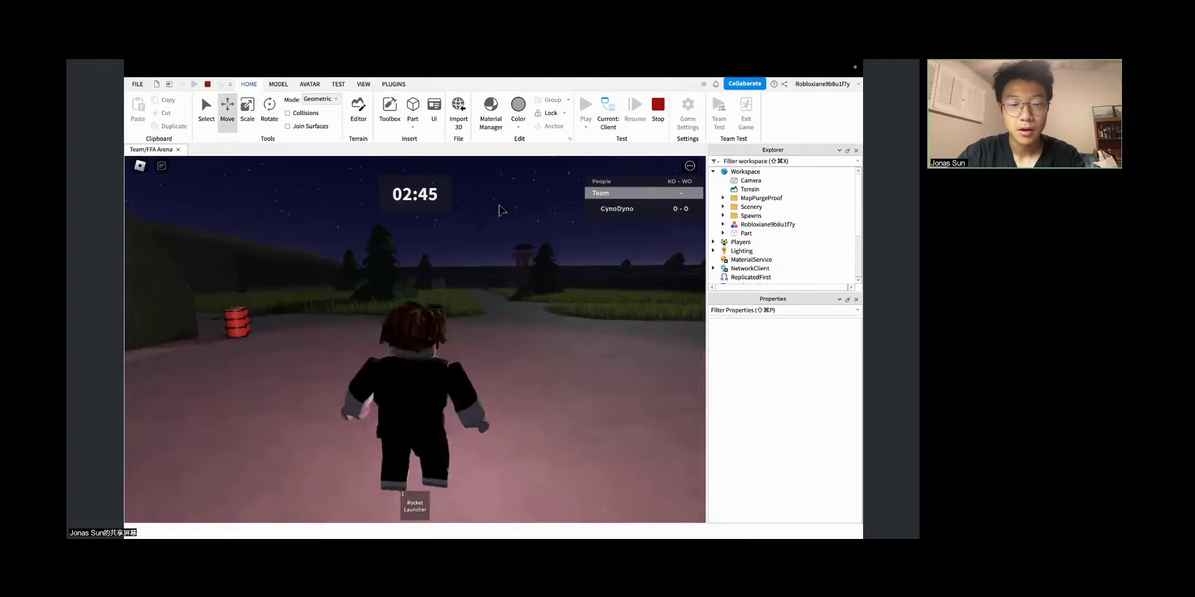
key(s)
key(space)
key(w)
key(s)
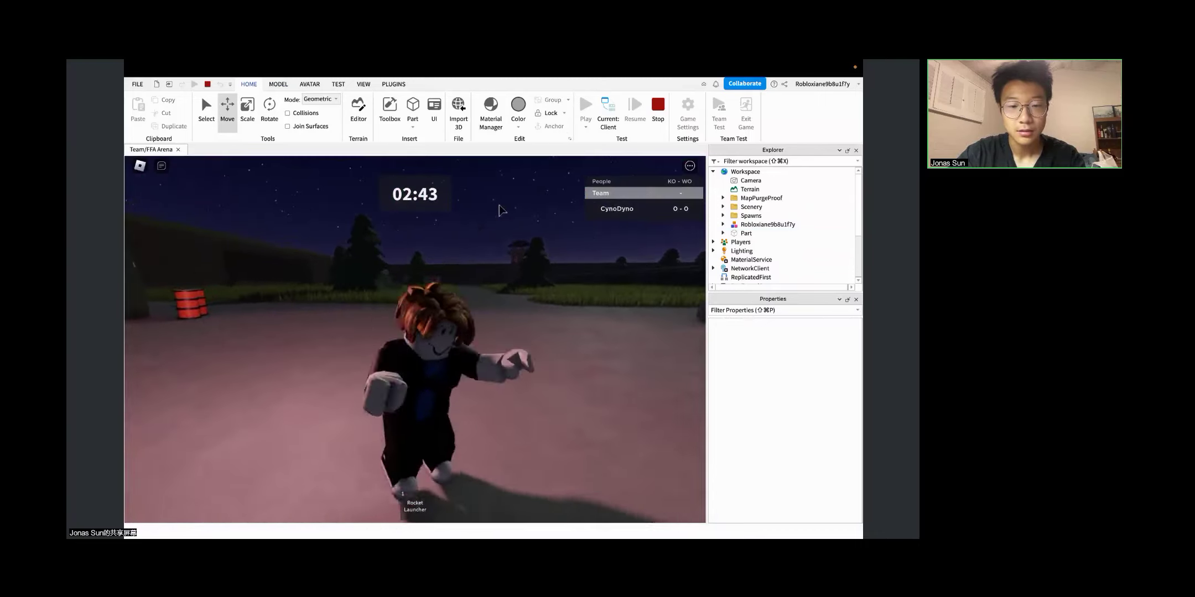
key(space)
key(w)
key(s)
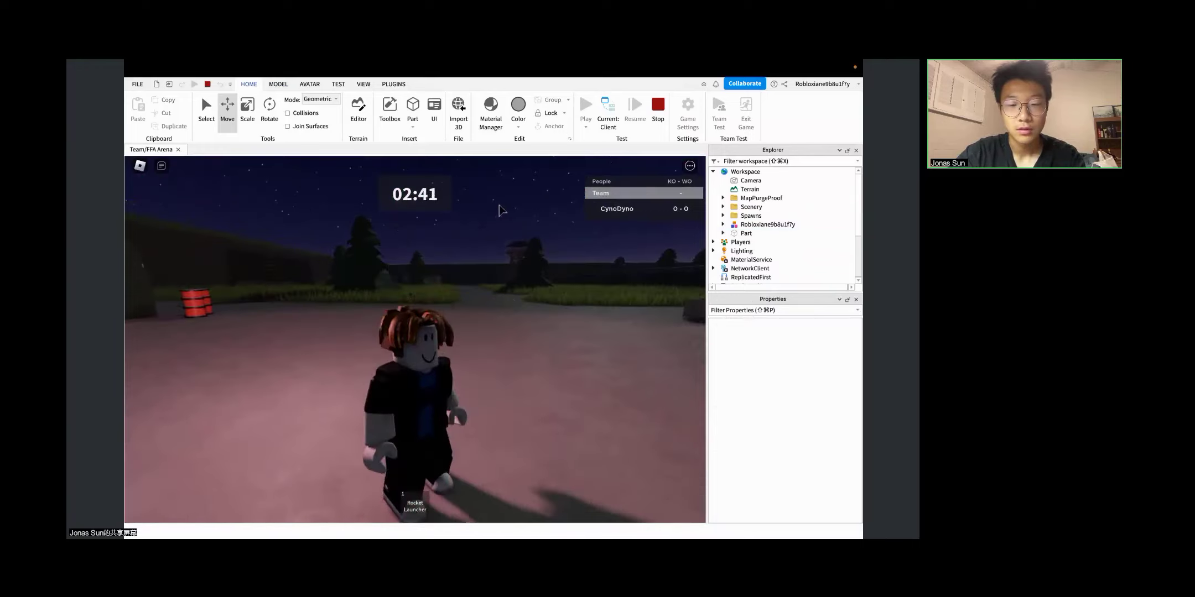
Step: Reselect the light's Part and turn off its CanCollide property
click(746, 233)
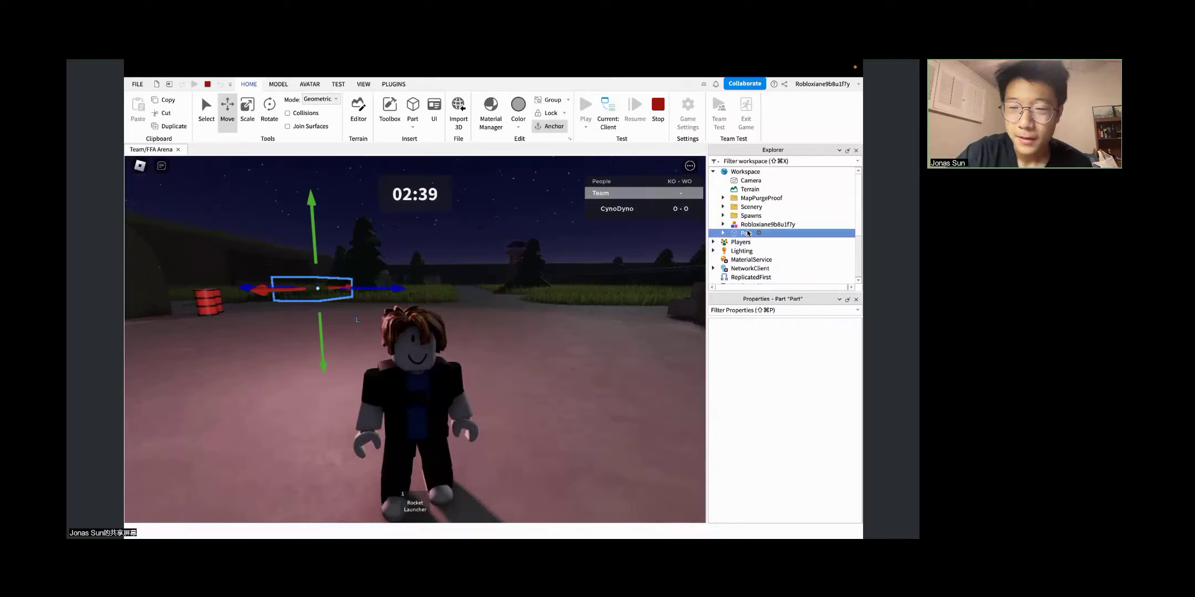
scroll(812, 420, down, 10)
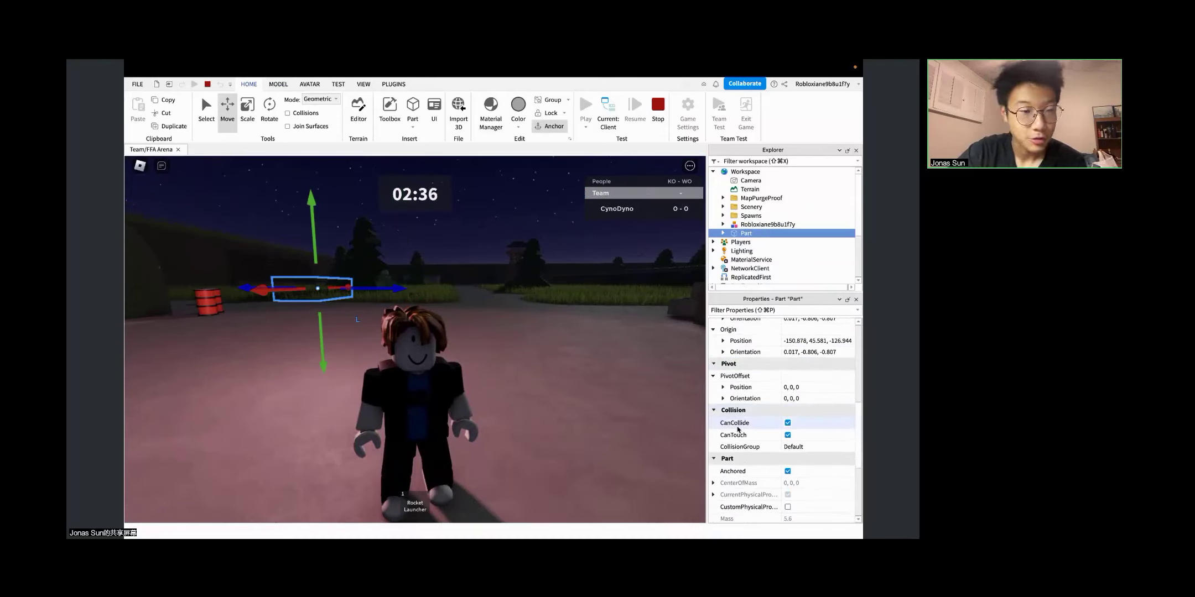
mouse_move(737, 429)
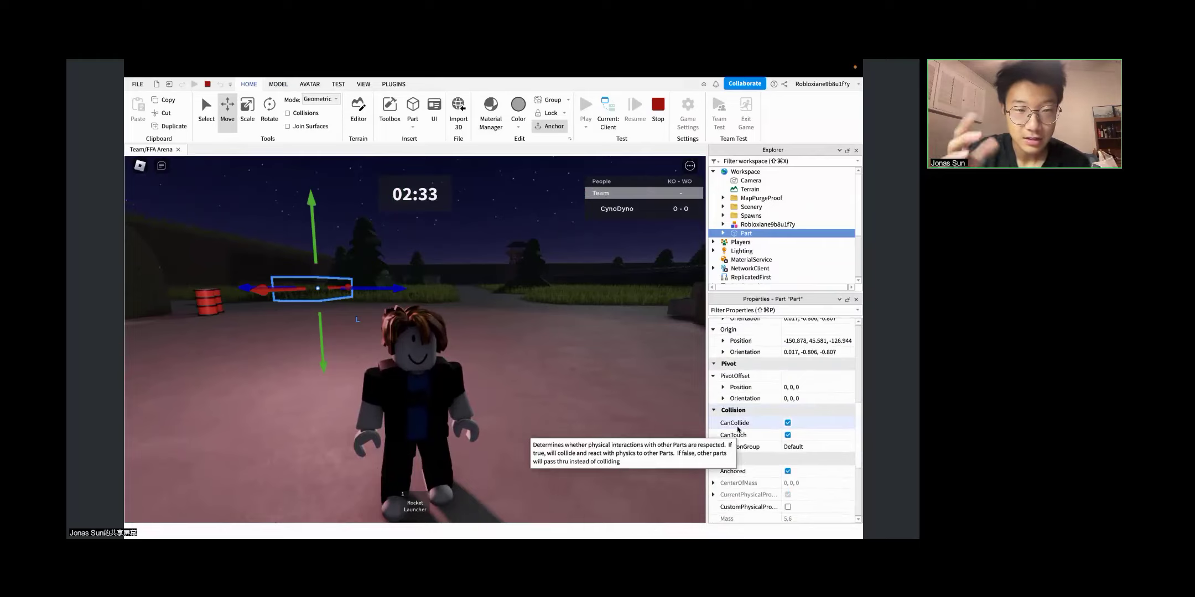
click(788, 423)
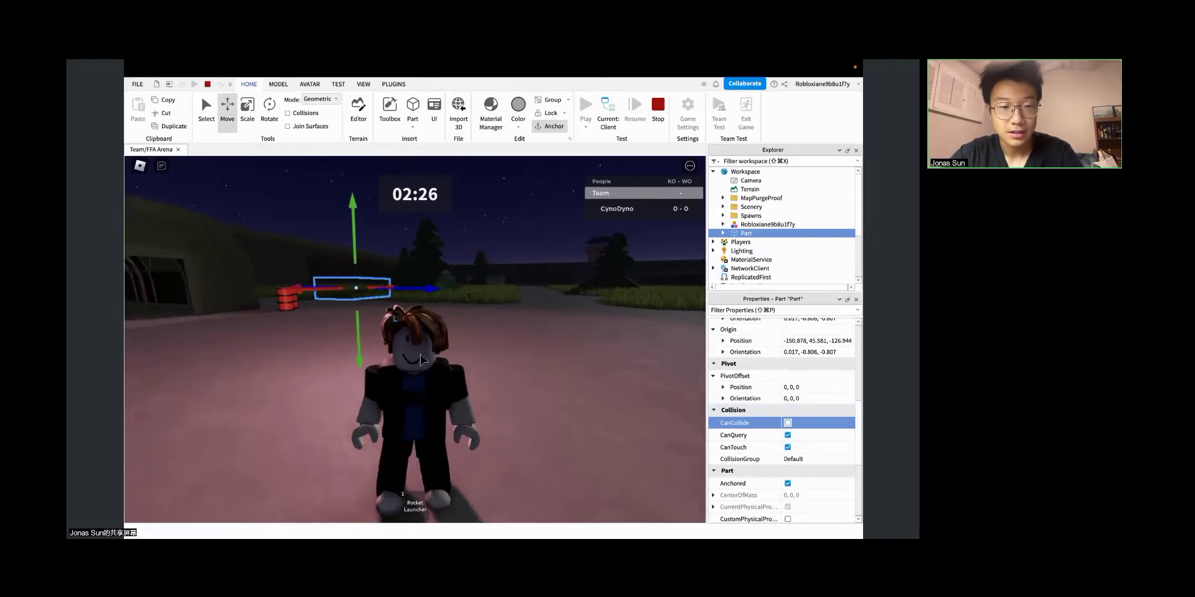
Step: Run and jump the character through the invisible Part to test it with collisions disabled
key(w)
key(space)
key(s)
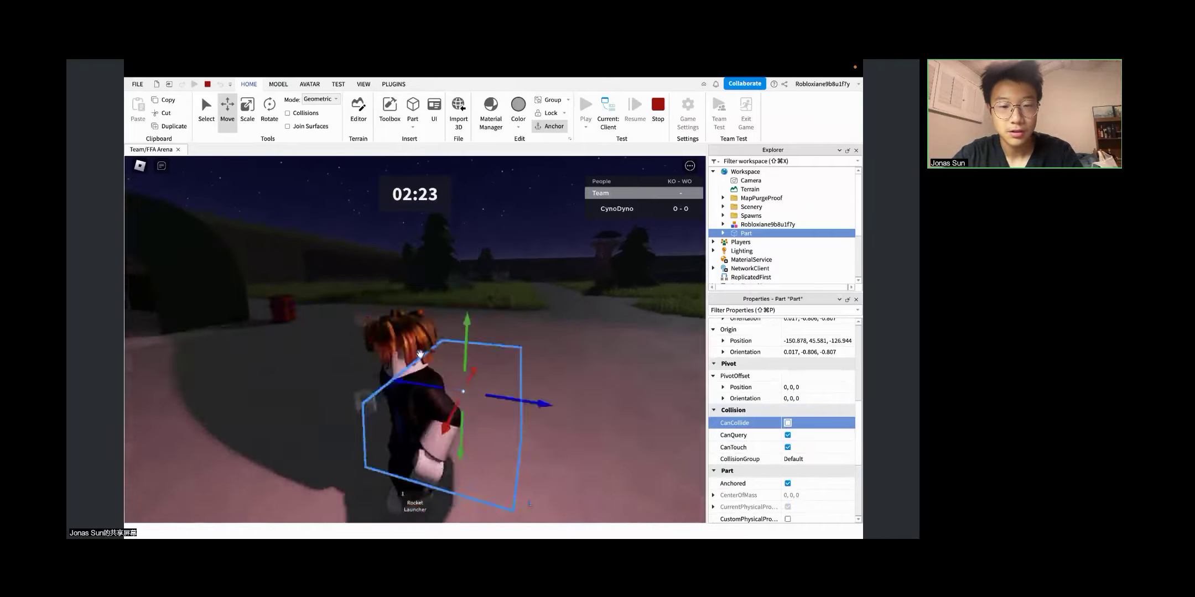
key(space)
key(w)
key(s)
key(w)
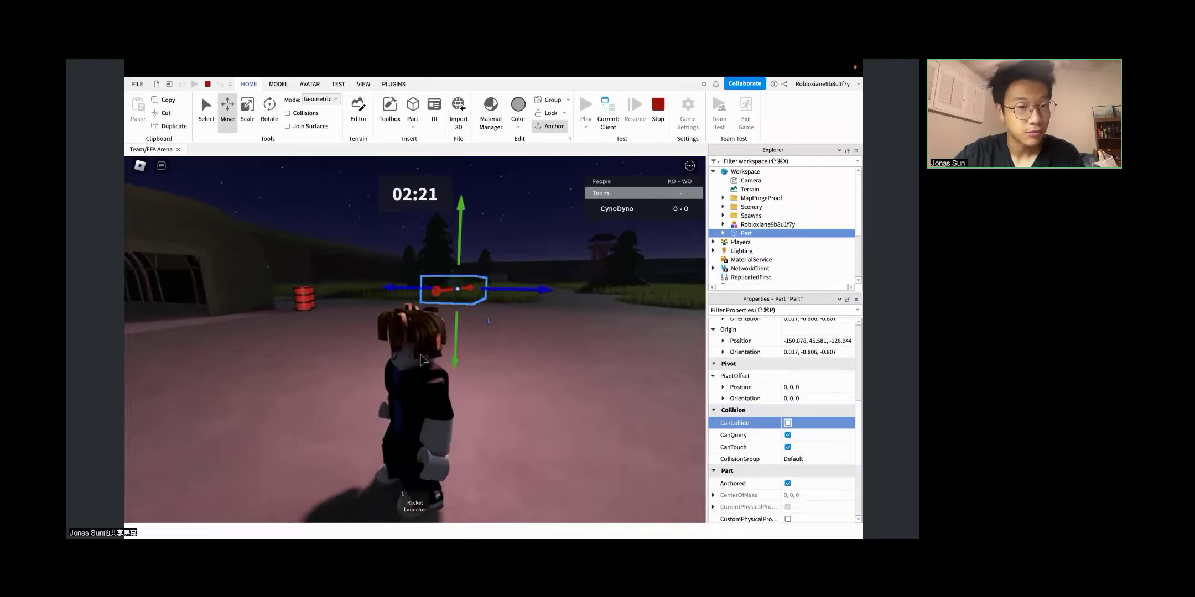
key(space)
key(s)
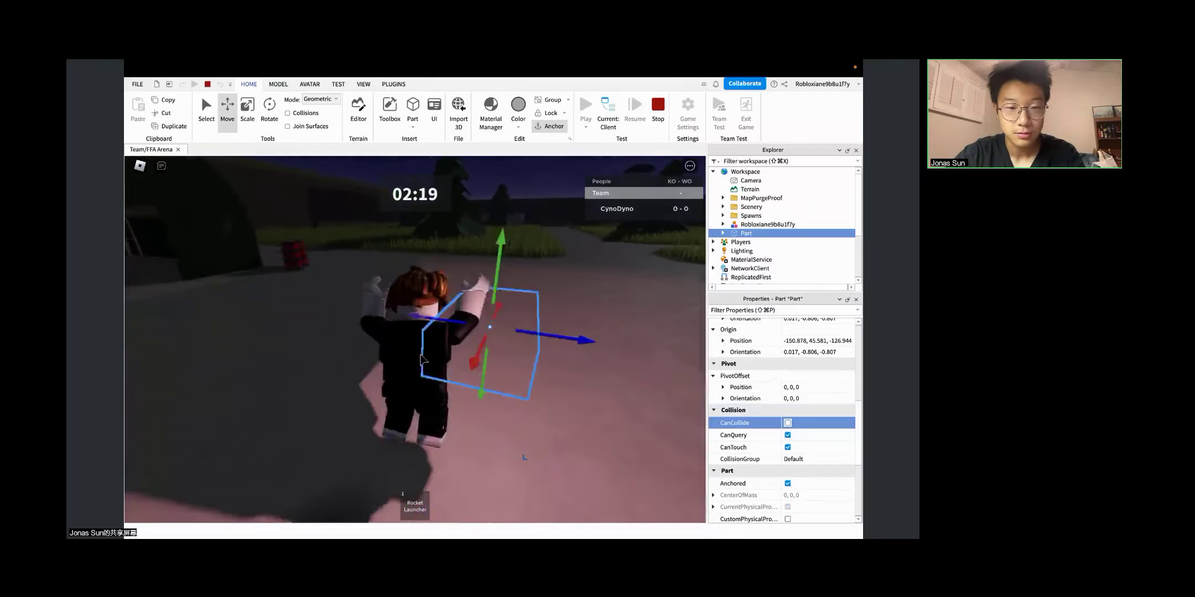
key(w)
key(w)
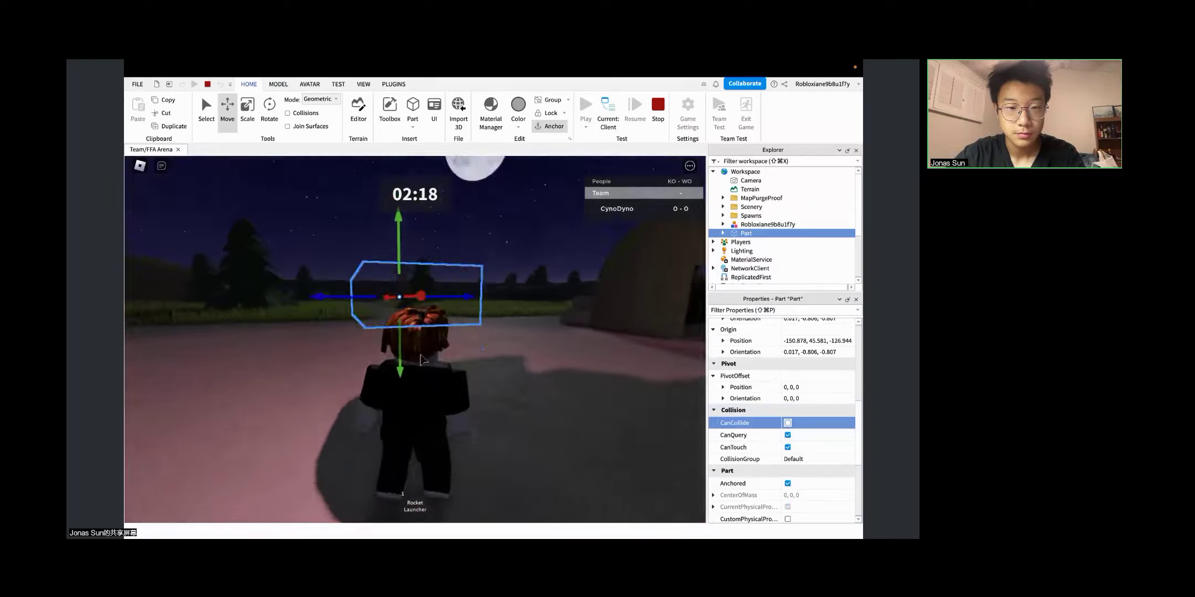
key(s)
key(w)
key(s)
key(w)
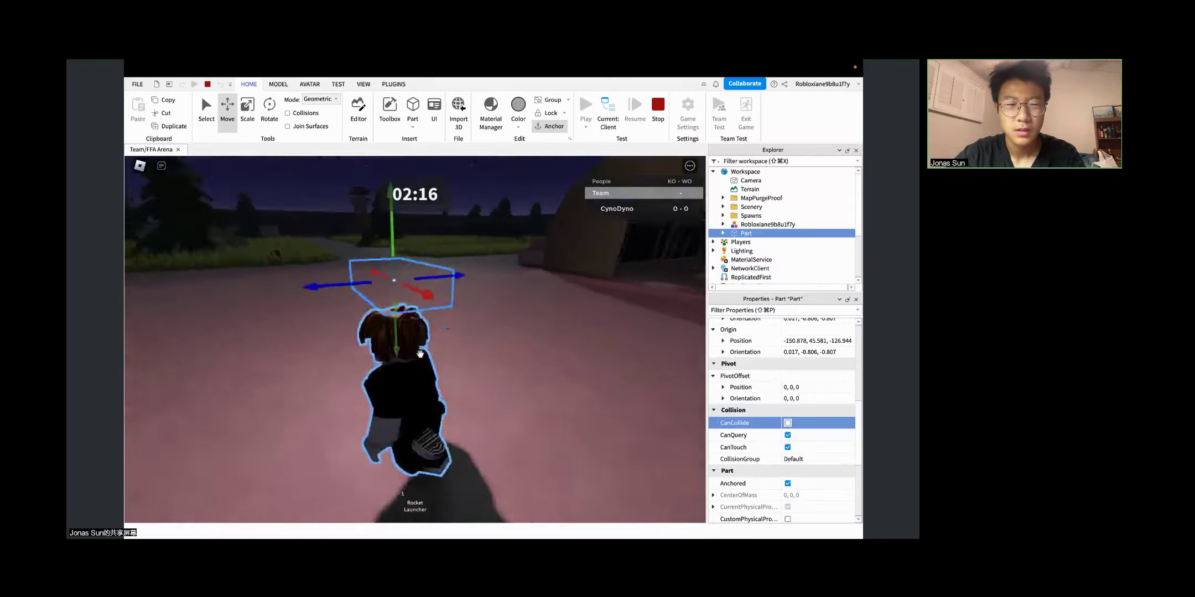
key(s)
Step: Raise the Part to a Y position of about 50.9, then deselect it and run around to check the lighting
drag(422, 264, 431, 158)
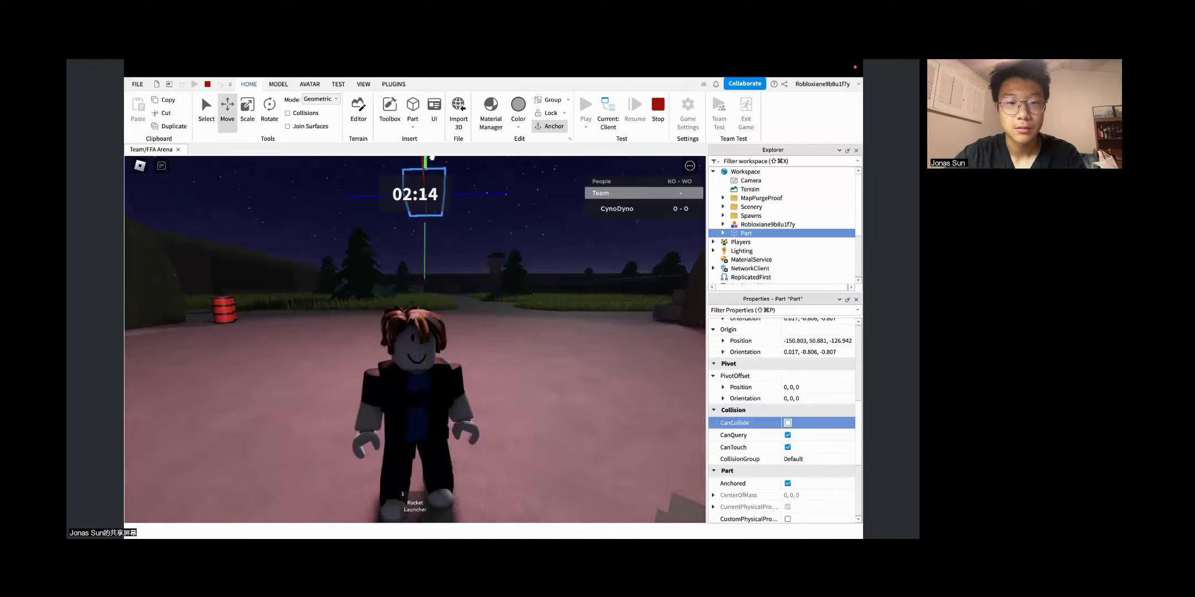
click(512, 219)
key(w)
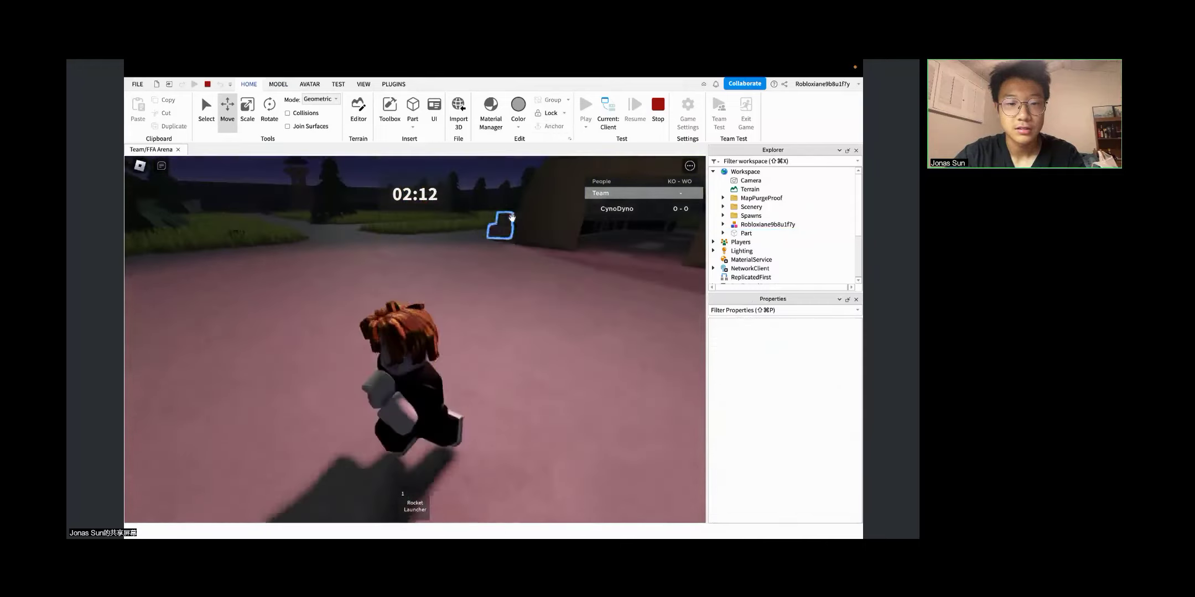
key(a)
key(s)
key(d)
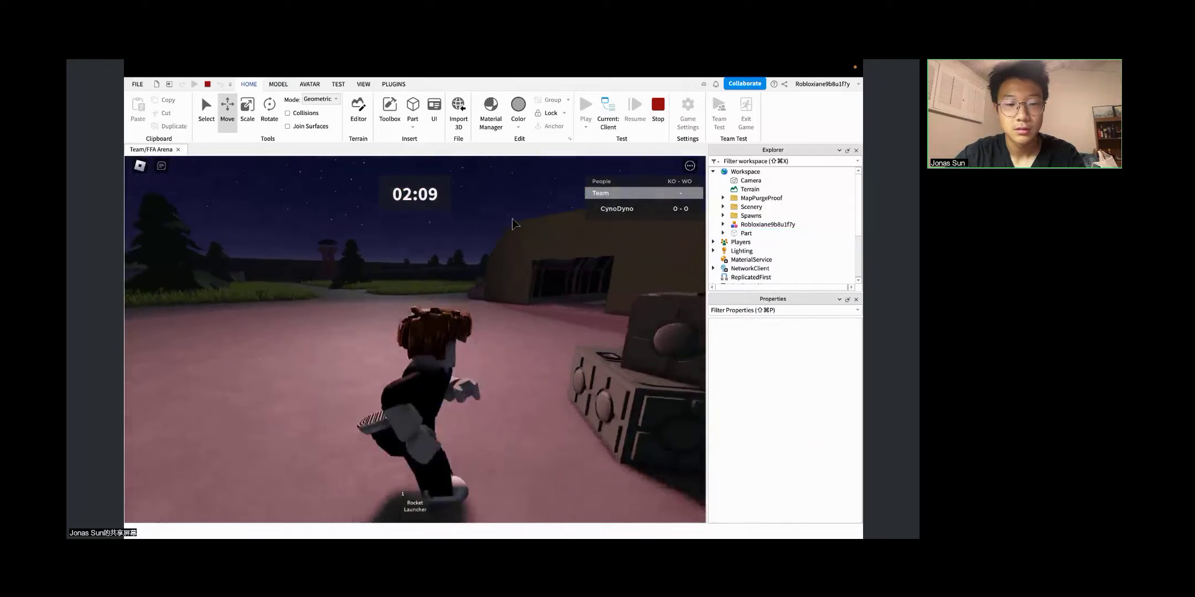
key(w)
key(w)
key(a)
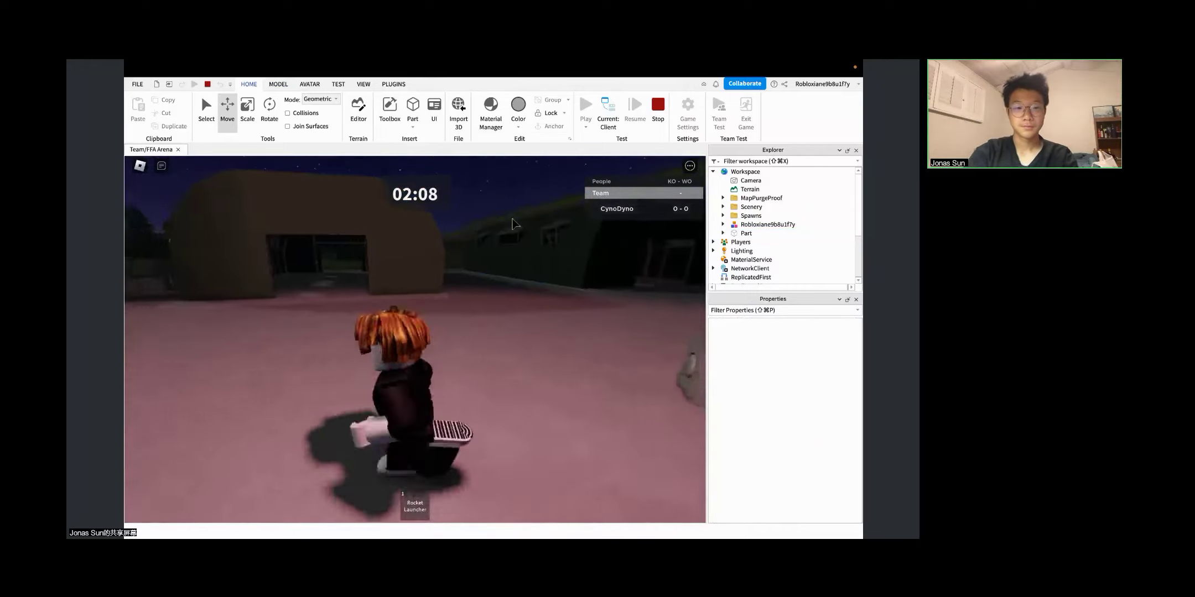
key(s)
key(w)
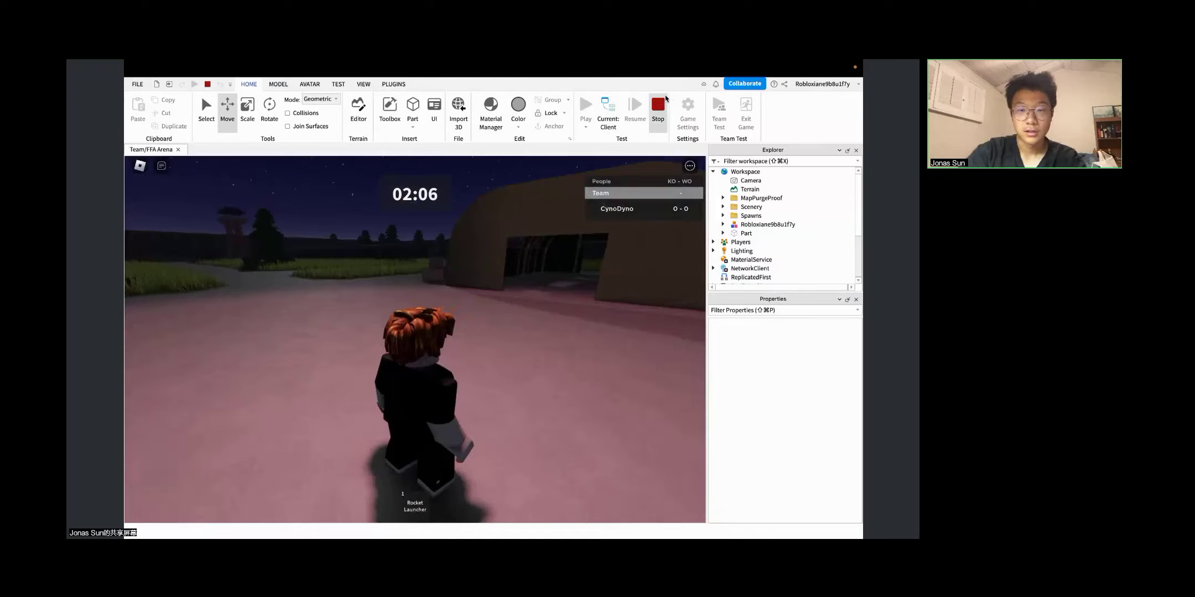
Step: Stop the playtest and set the light Part's Transparency to 1 in the edited place
click(666, 98)
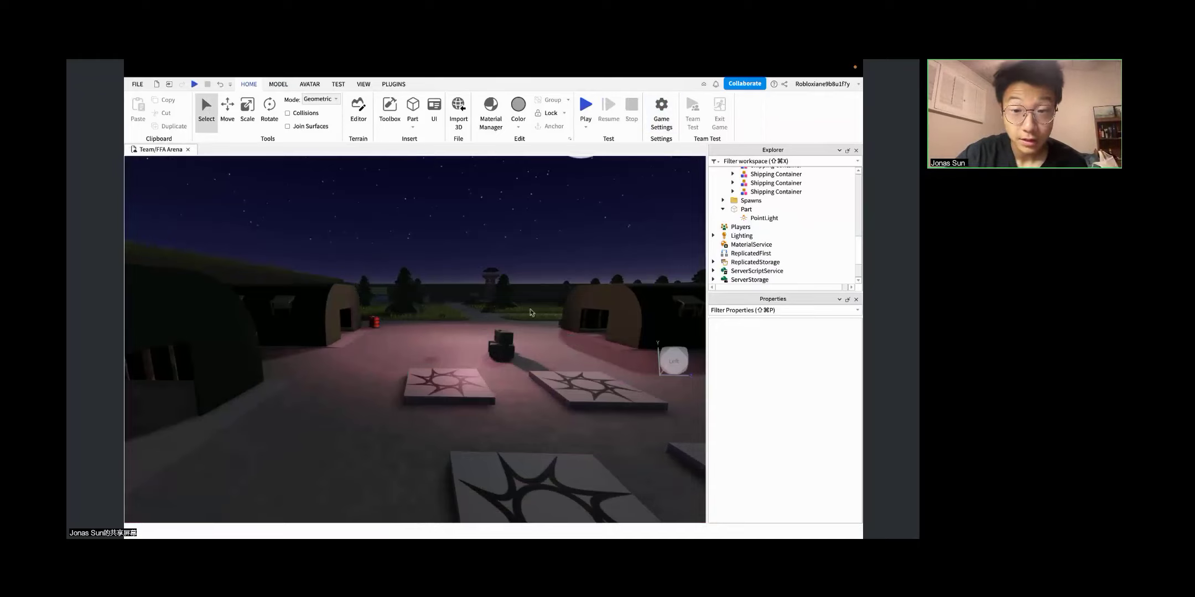
click(743, 210)
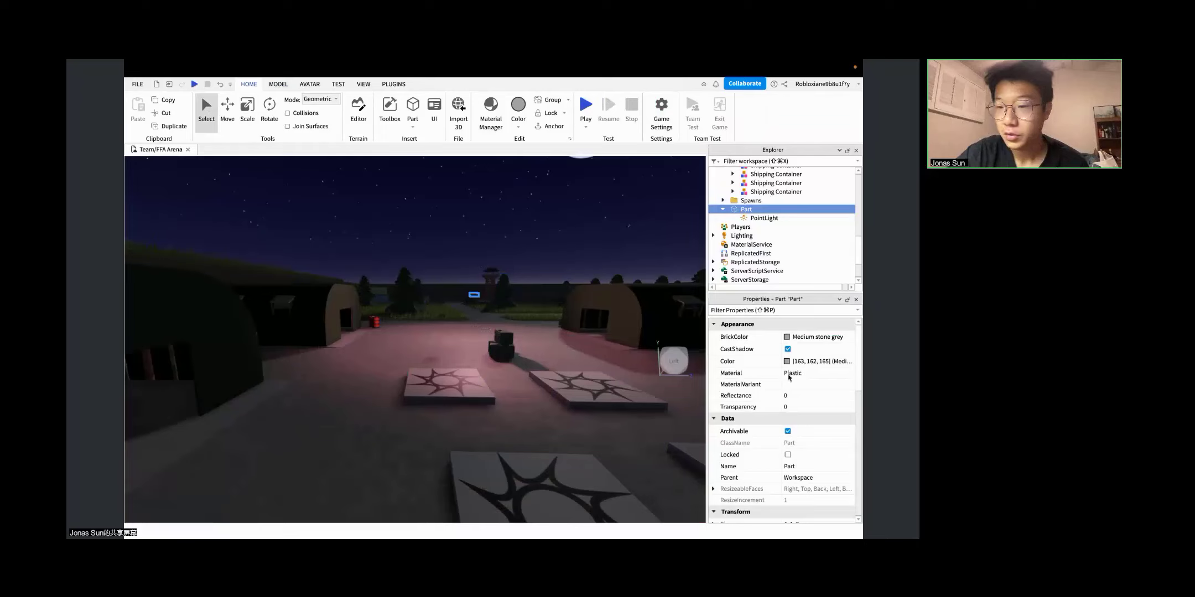
scroll(801, 410, down, 1)
click(800, 408)
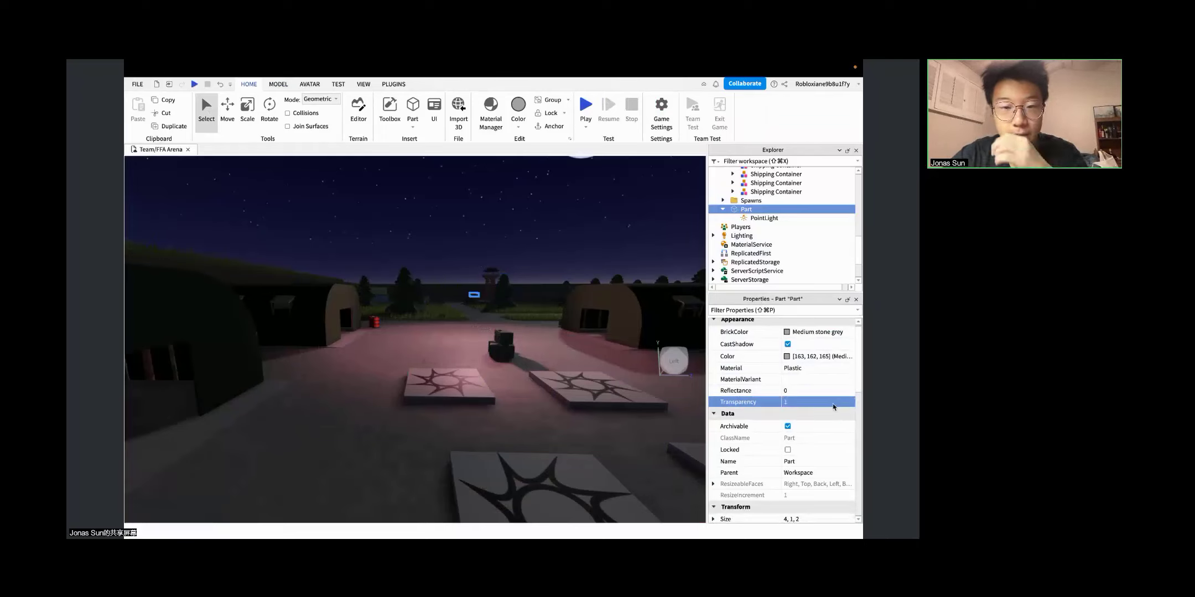
Step: Select the PointLight and examine its range outline and pink glow over the arena from above
click(746, 218)
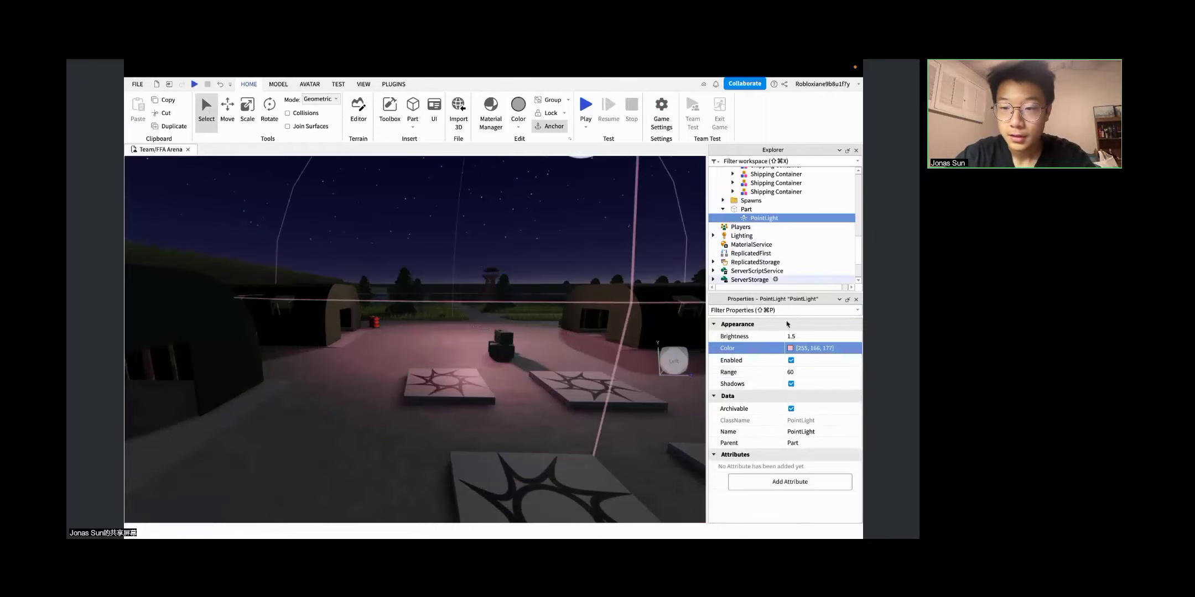
key(w)
right_drag(559, 276, 559, 276)
key(s)
key(s)
key(s)
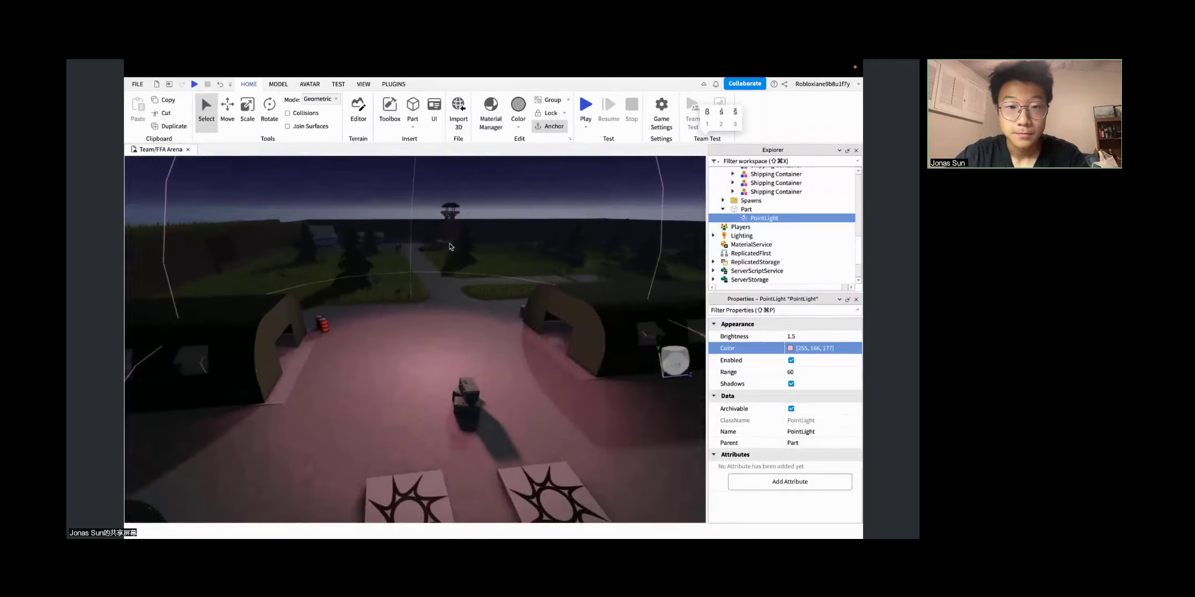
right_drag(419, 307, 422, 249)
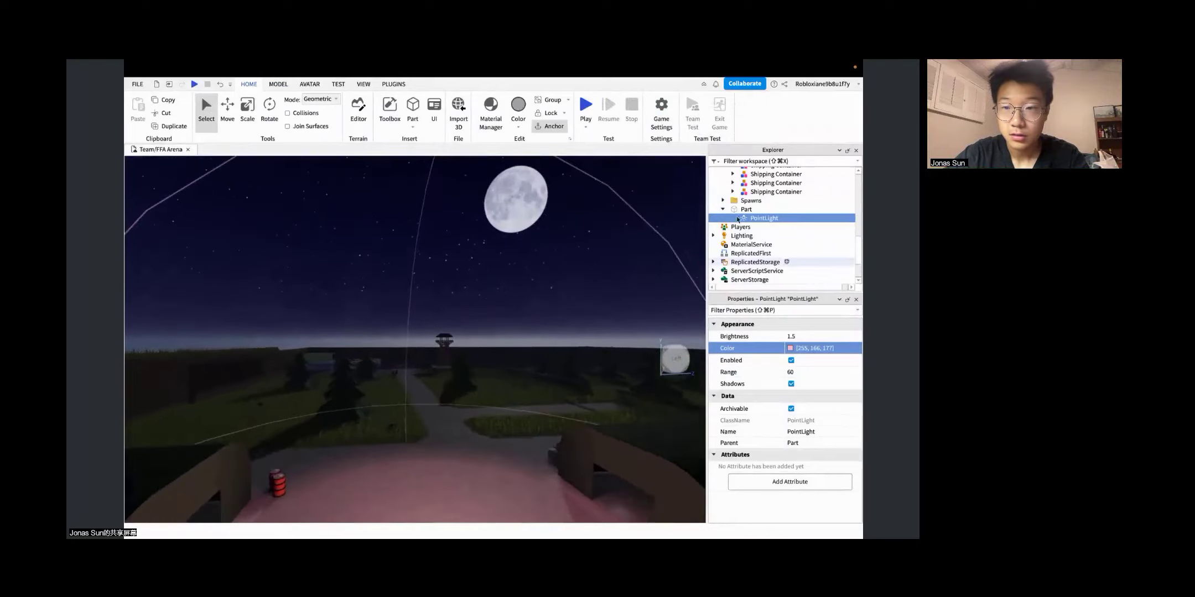
Step: Set the light Part's Transparency to 0 and reselect the Part in the scene
click(746, 210)
key(f)
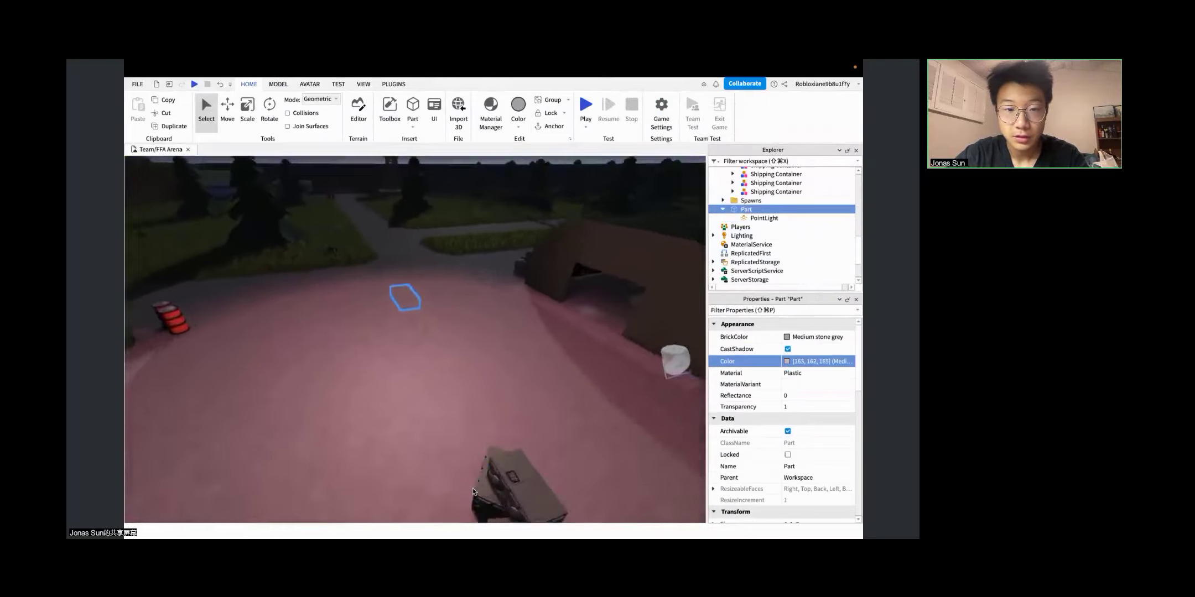
click(783, 406)
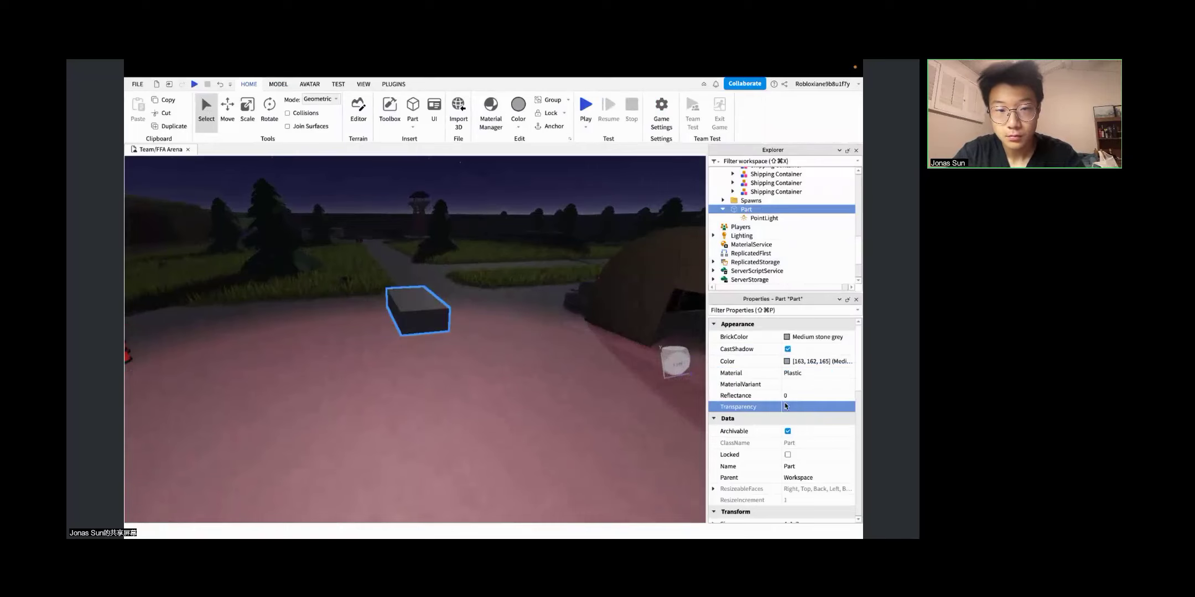
click(422, 195)
click(440, 325)
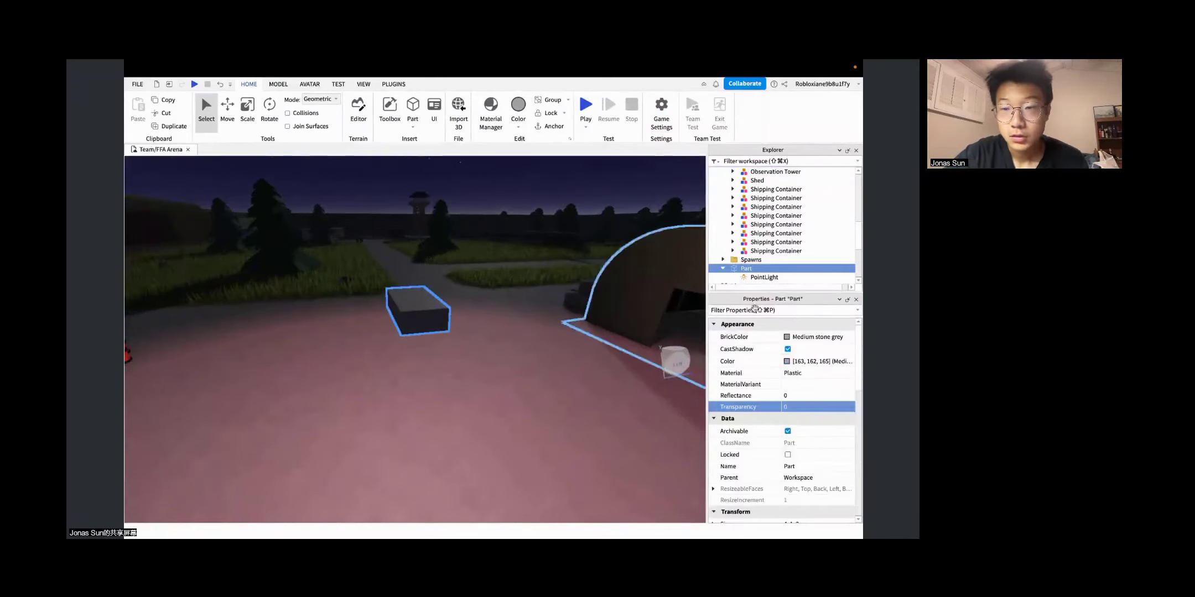
Step: Delete the PointLight from inside the Part
scroll(773, 262, down, 1)
click(758, 248)
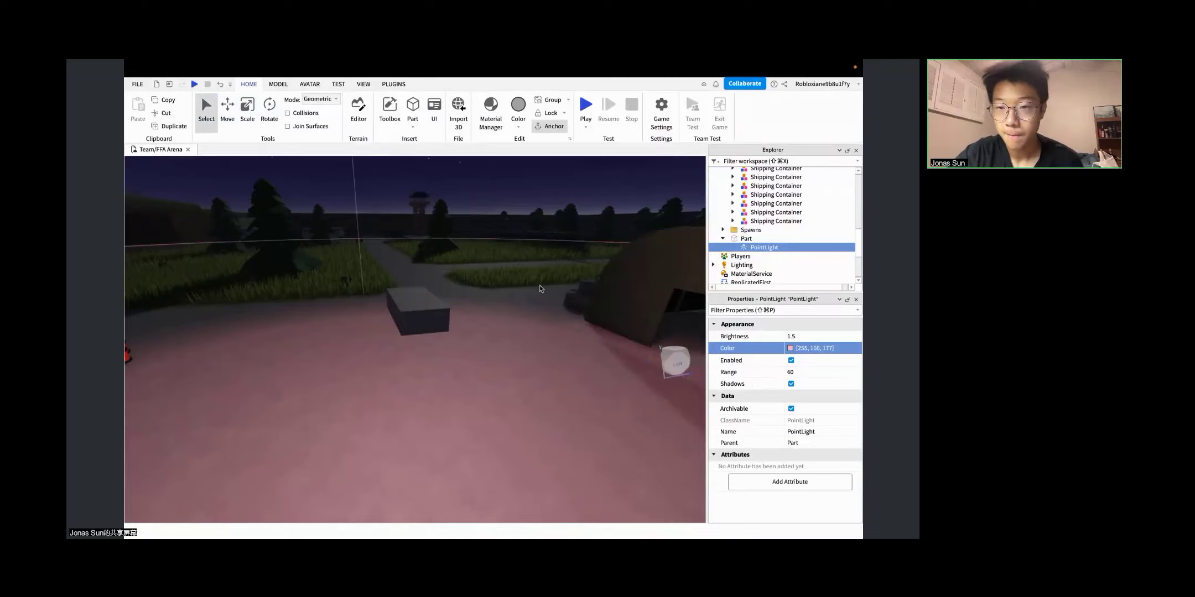
key(Delete)
Step: Search for "light" among the insertable objects and add a SpotLight to the Part
click(426, 296)
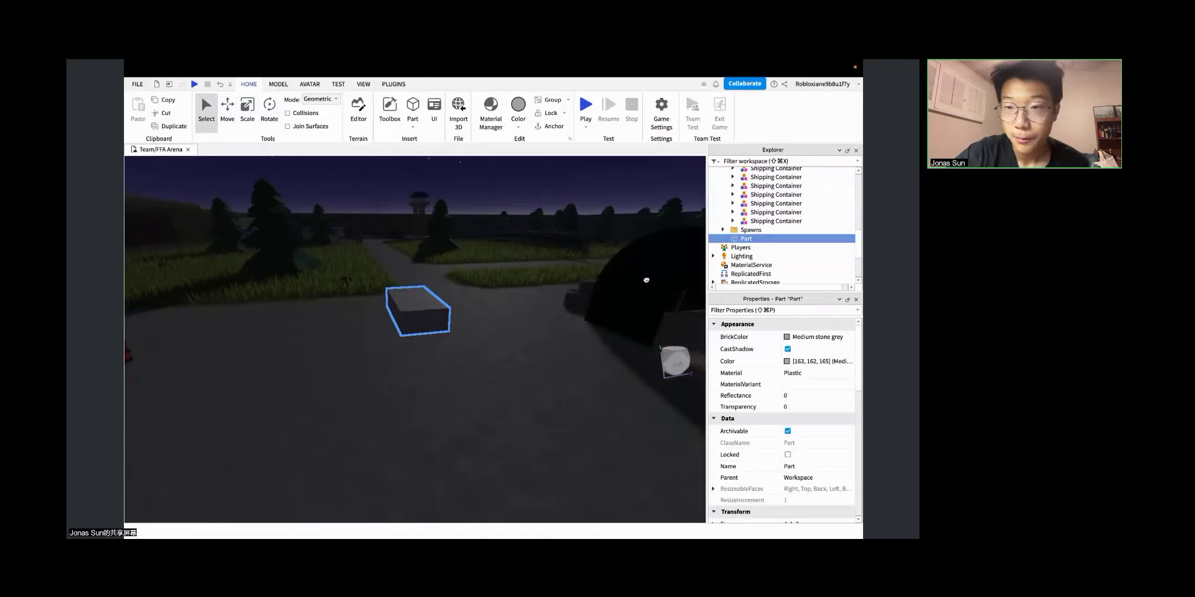
click(758, 239)
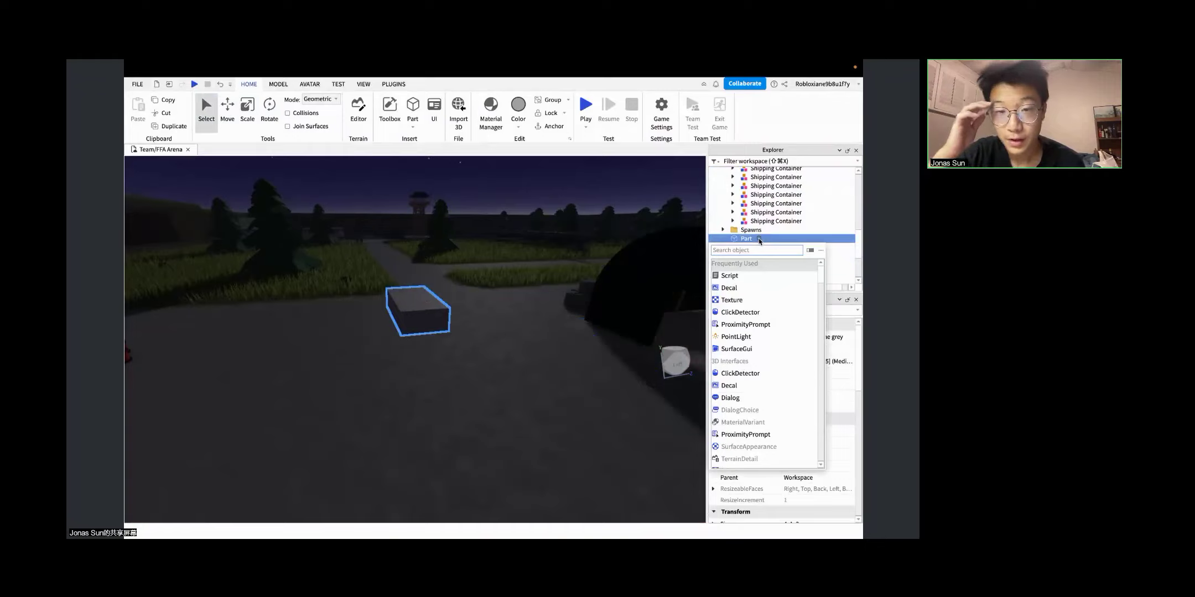
text(spo)
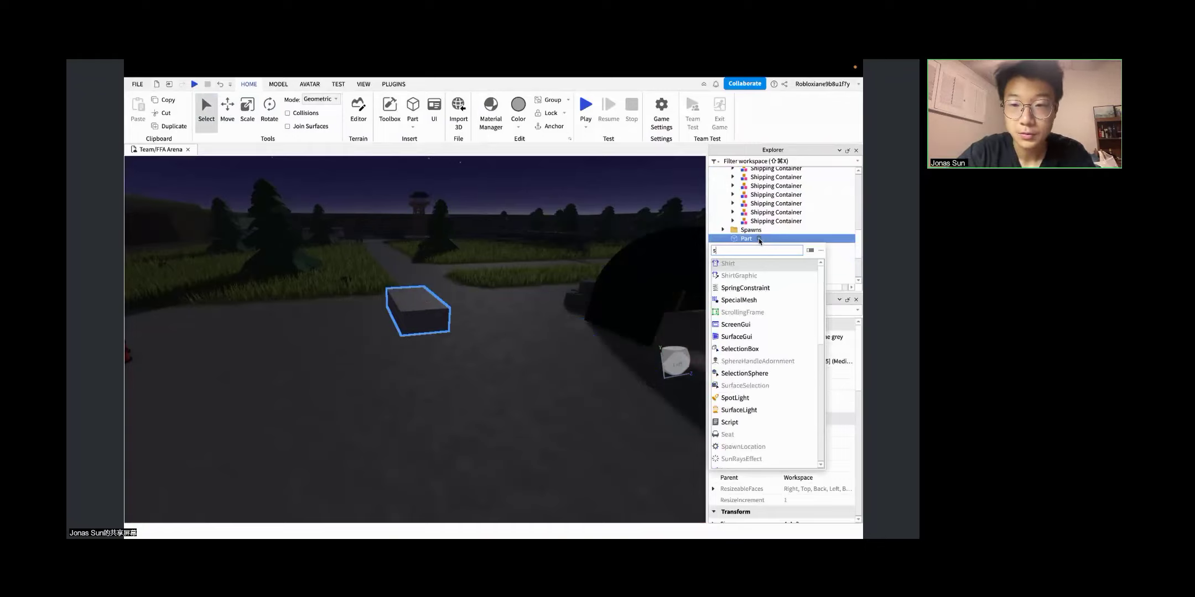
key(BackSpace)
key(BackSpace)
key(BackSpace)
text(light)
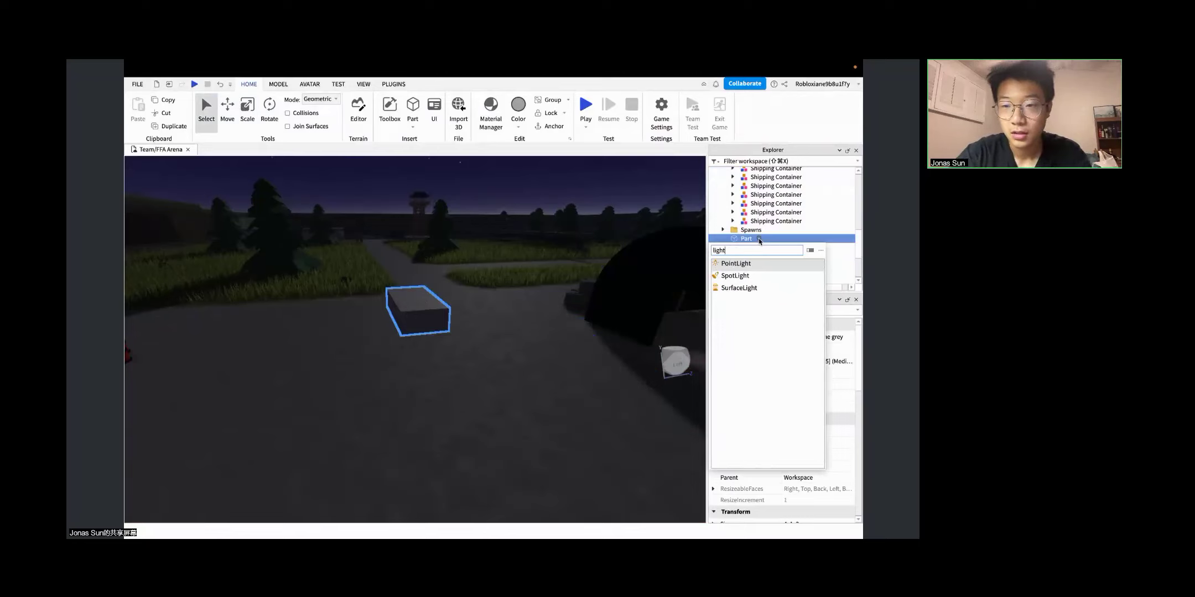
click(718, 279)
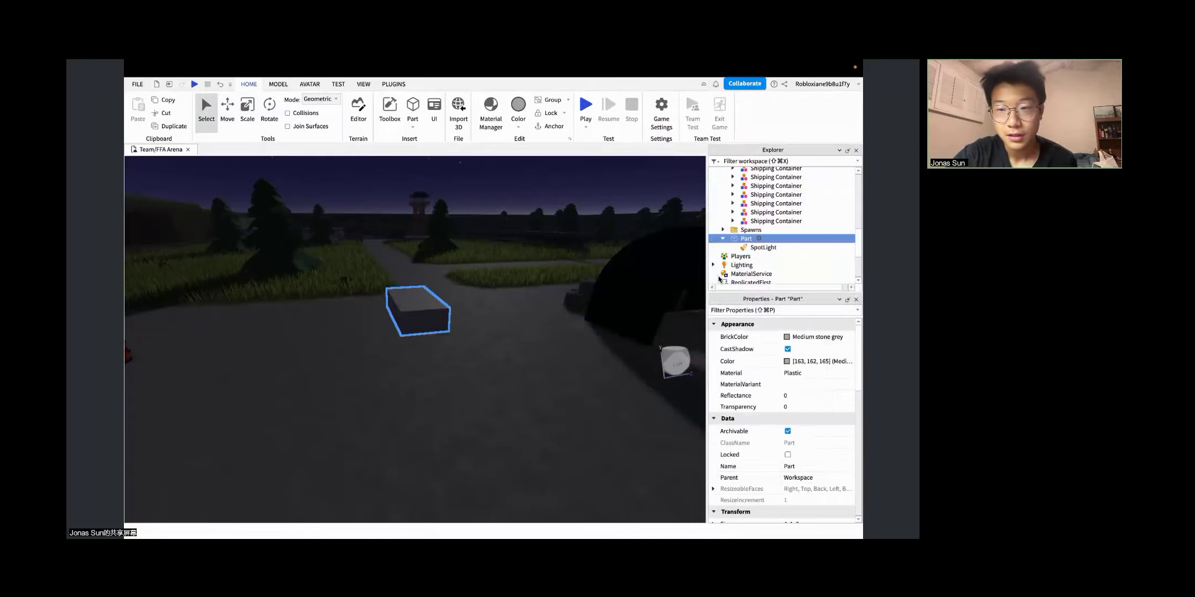
Step: Select the new SpotLight and examine its cone outline projecting from the Part
click(758, 248)
right_drag(514, 307, 514, 307)
key(s)
key(w)
key(w)
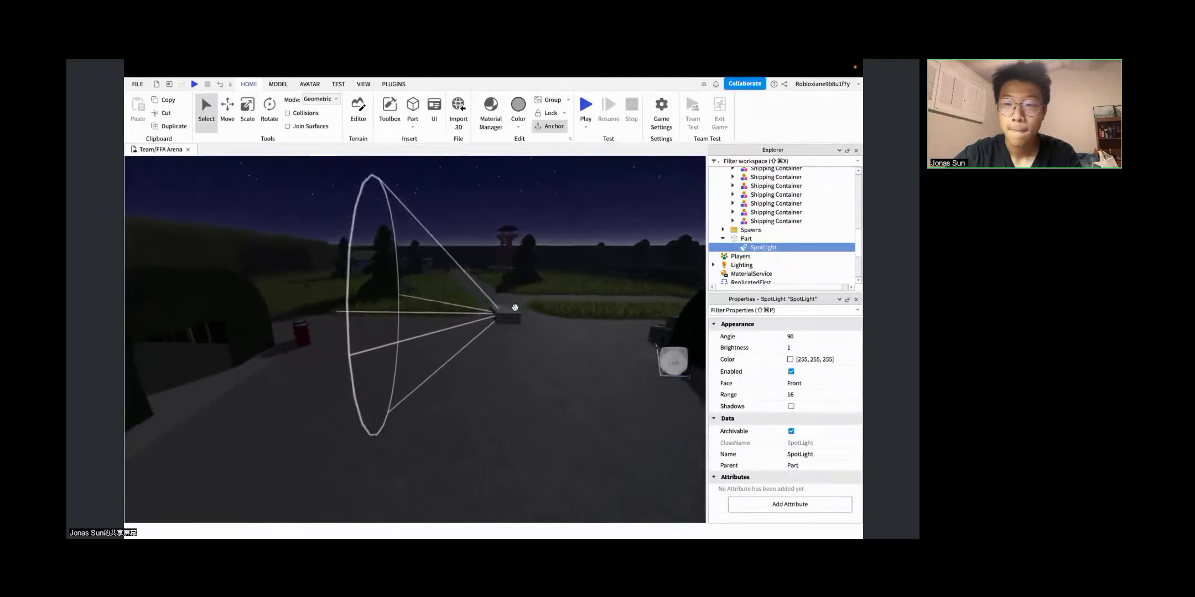
key(w)
key(s)
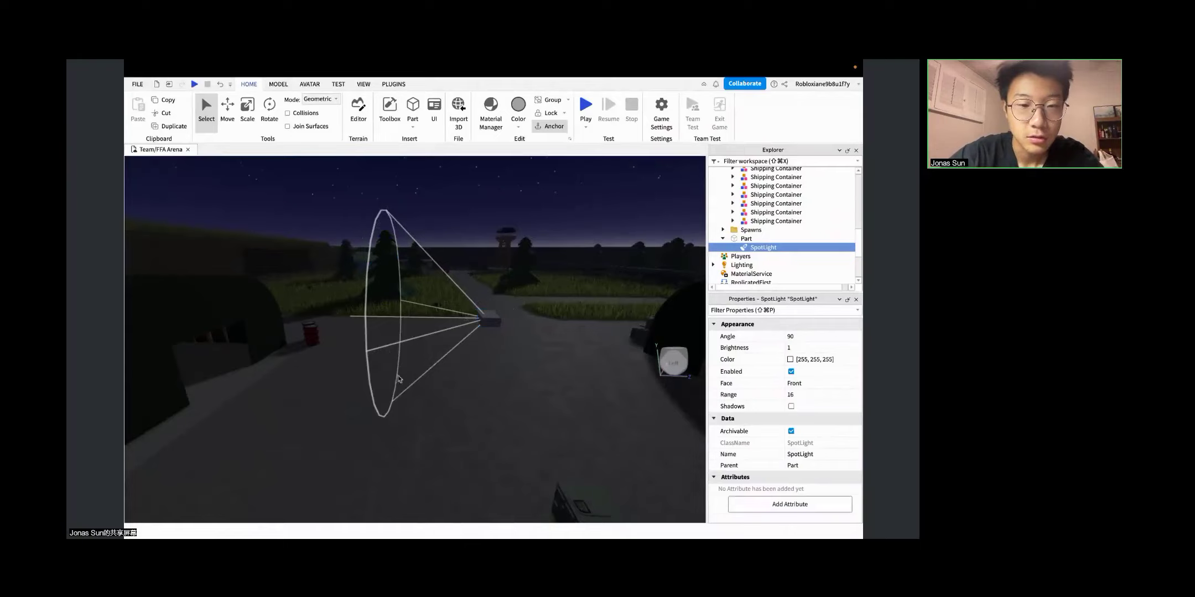
Step: Compare the Part with its SpotLight, then examine the cone's direction and spread from several distances and angles
click(483, 318)
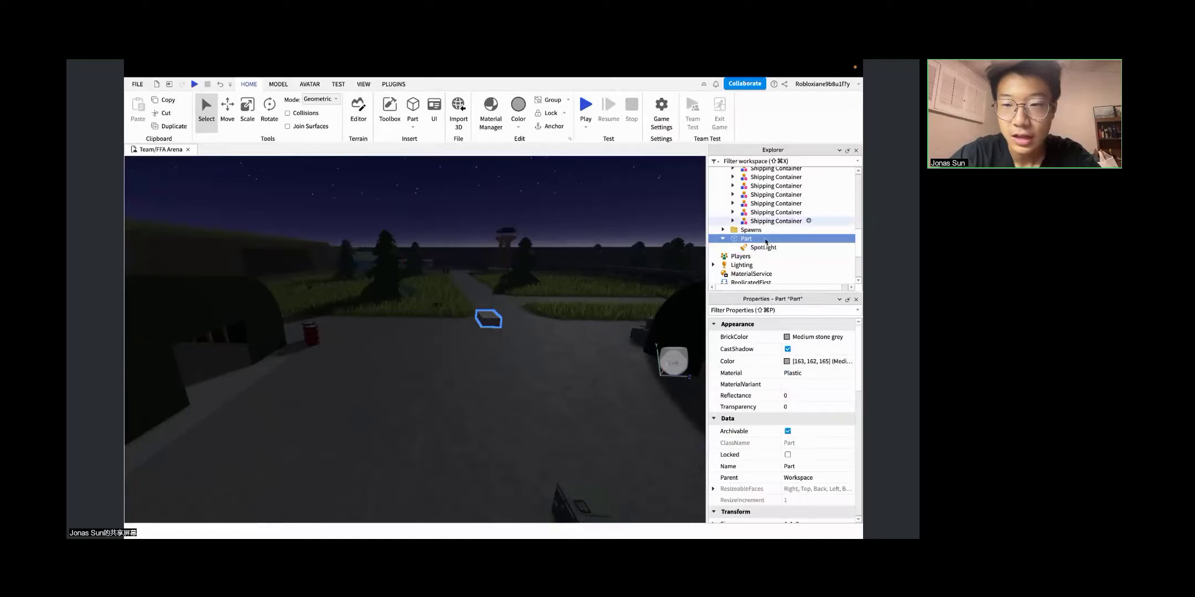
click(758, 254)
click(757, 250)
click(757, 248)
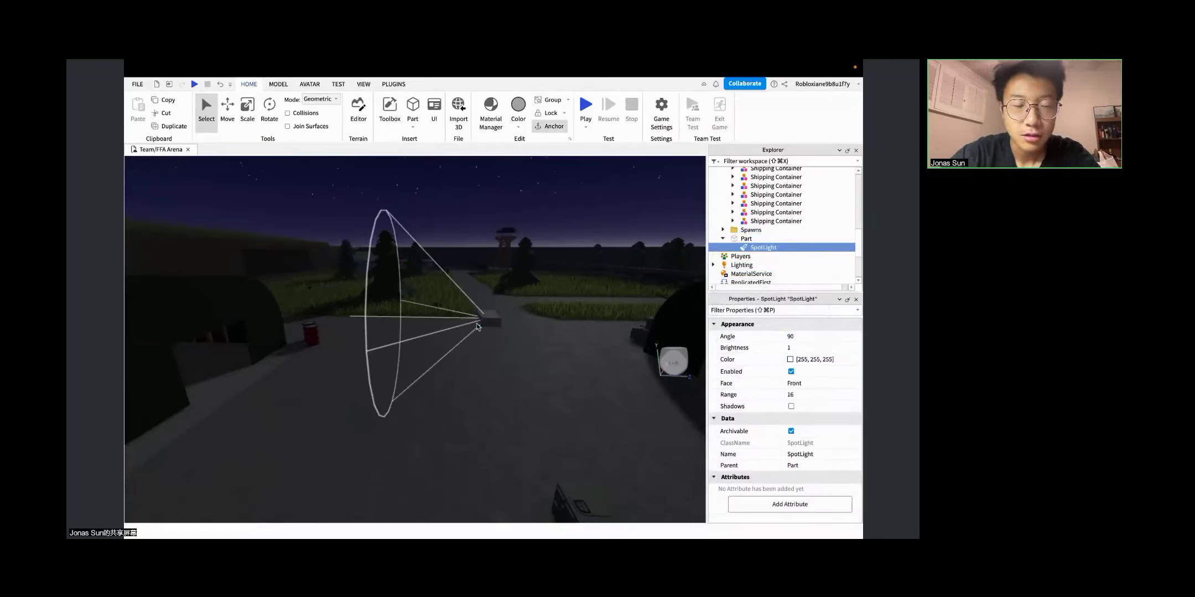
key(d)
right_drag(476, 323, 476, 322)
key(a)
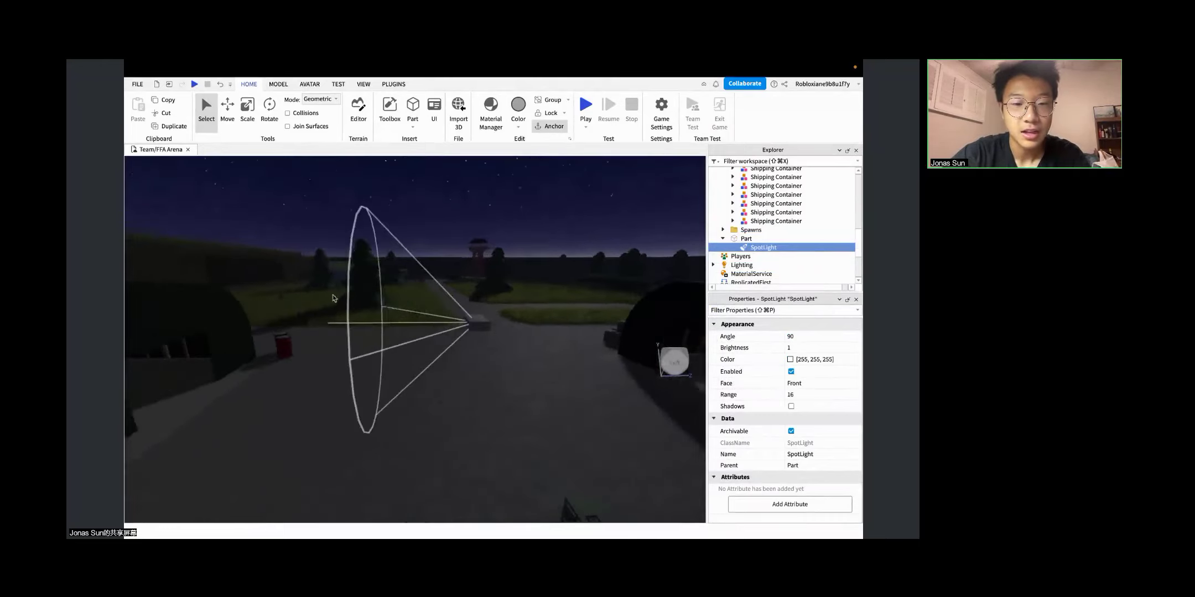
key(d)
right_drag(510, 368, 510, 369)
key(w)
key(s)
key(s)
key(w)
key(a)
key(s)
key(s)
key(a)
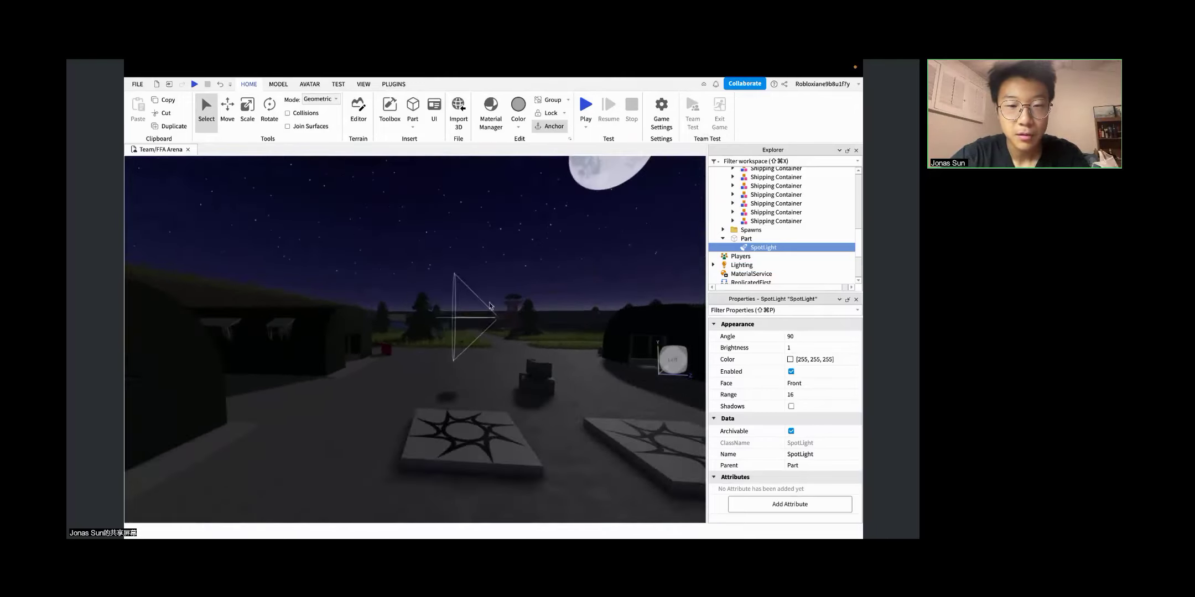
key(a)
key(s)
key(d)
key(w)
key(w)
key(d)
right_drag(351, 439, 360, 438)
key(w)
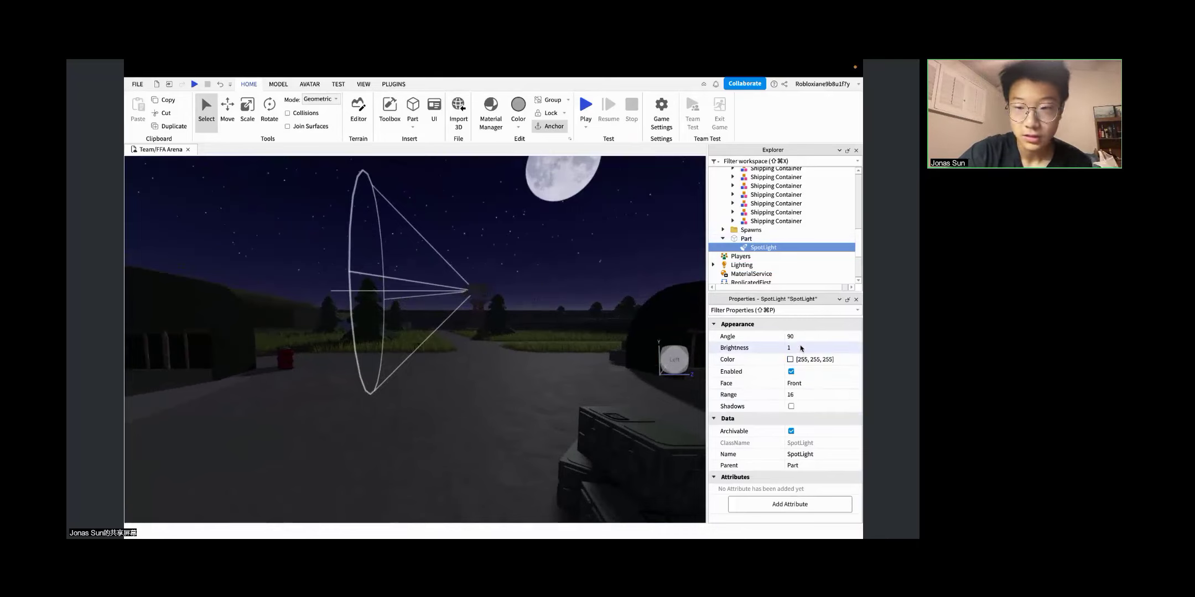
Step: Set the SpotLight's Range to 50 and deselect it to check the lit area
click(807, 394)
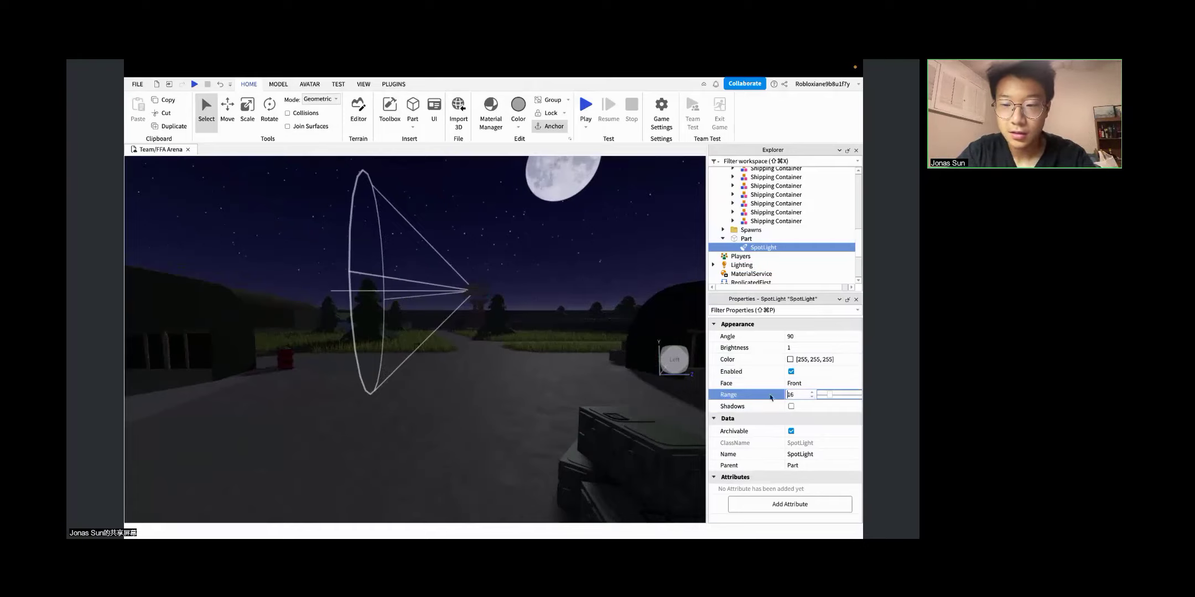
key(BackSpace)
key(BackSpace)
text(50)
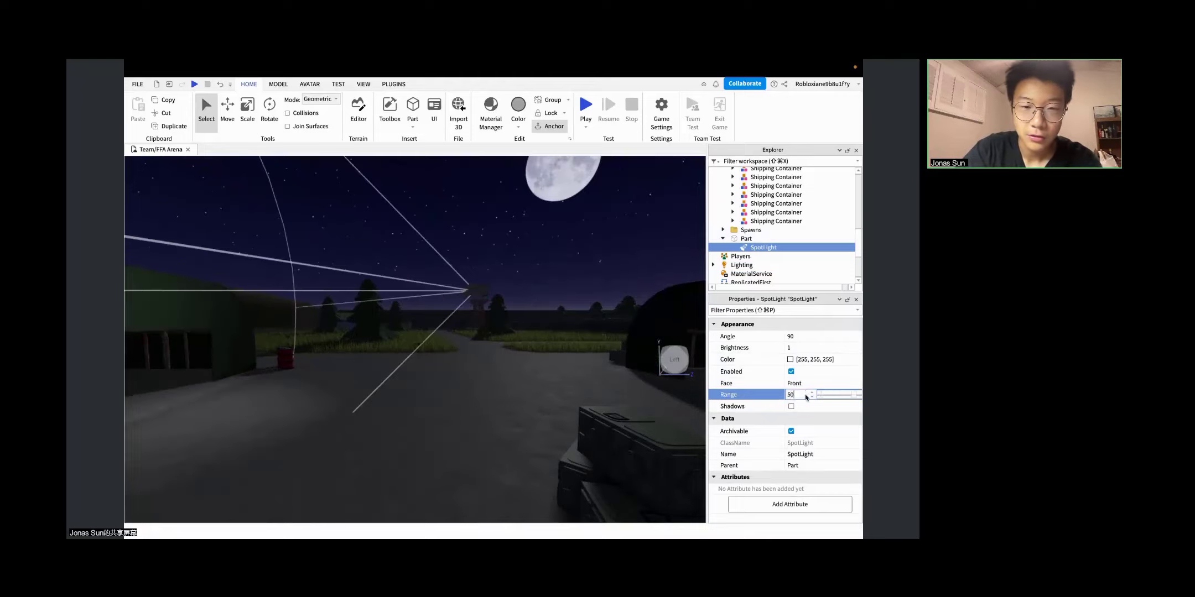
right_drag(436, 347, 436, 347)
key(a)
click(501, 275)
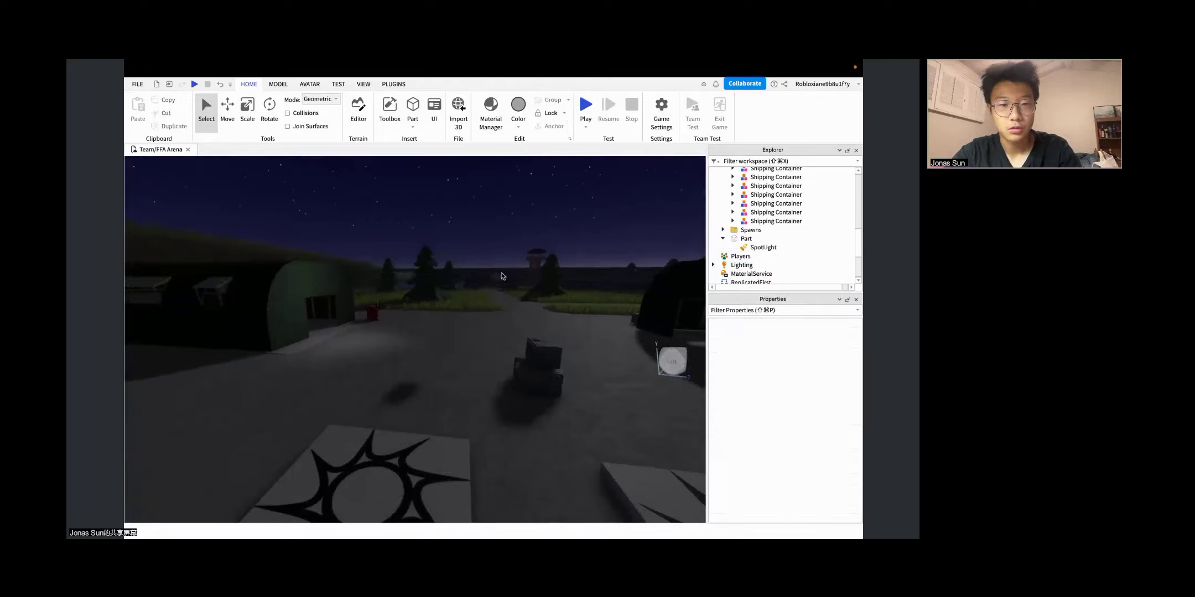
Step: Select the light's Part and move it horizontally toward the green hangar with the Move tool
click(498, 276)
key(super+2)
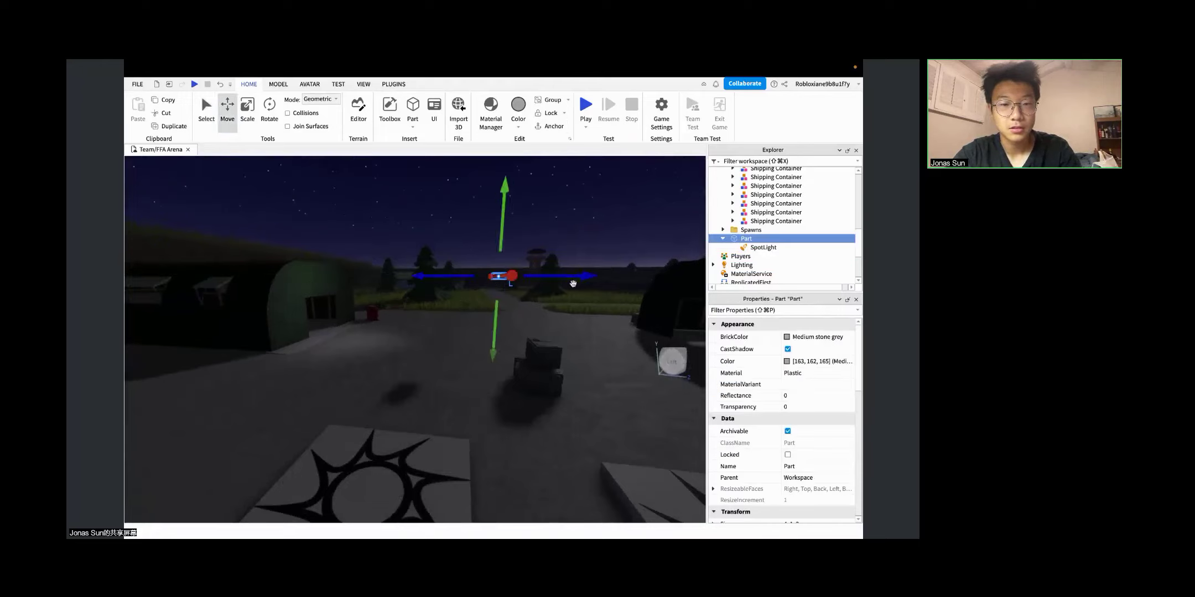
drag(570, 277, 505, 279)
right_drag(436, 287, 436, 288)
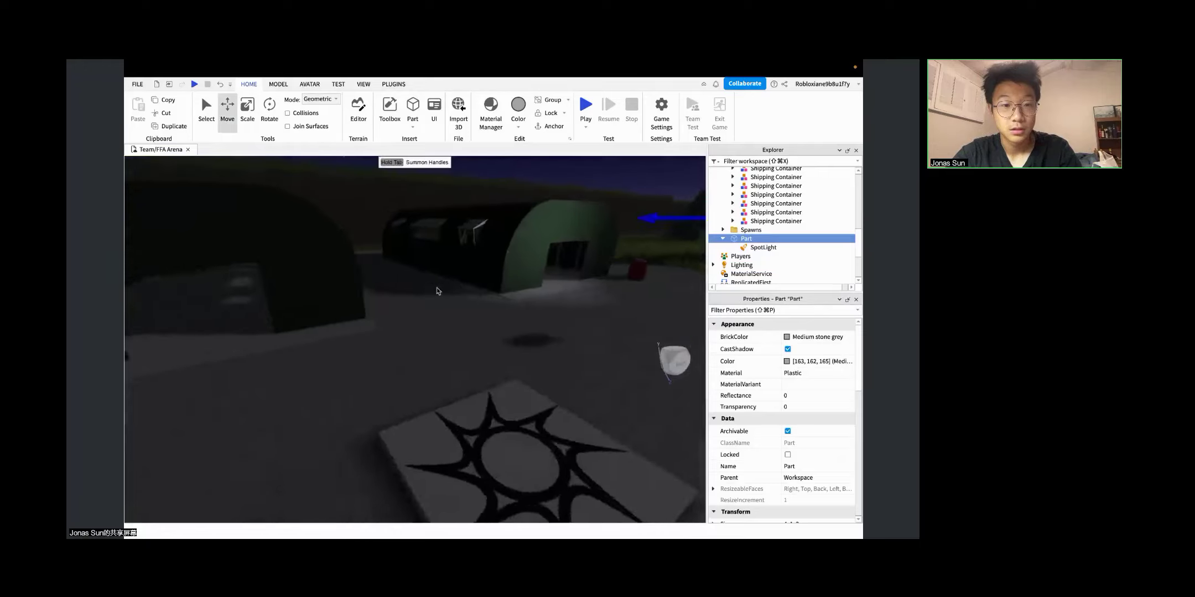
key(s)
drag(552, 279, 455, 297)
key(w)
right_drag(442, 381, 498, 355)
key(s)
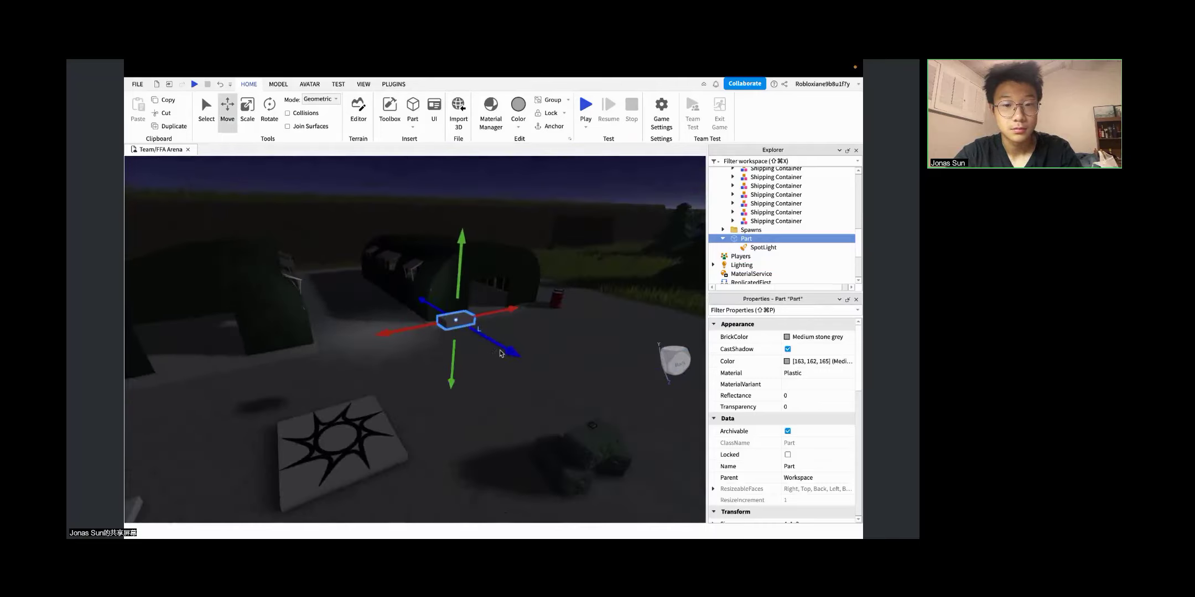
drag(490, 347, 481, 296)
Step: Rotate the Part about its vertical axis with the Rotate tool and check the light's direction
click(268, 117)
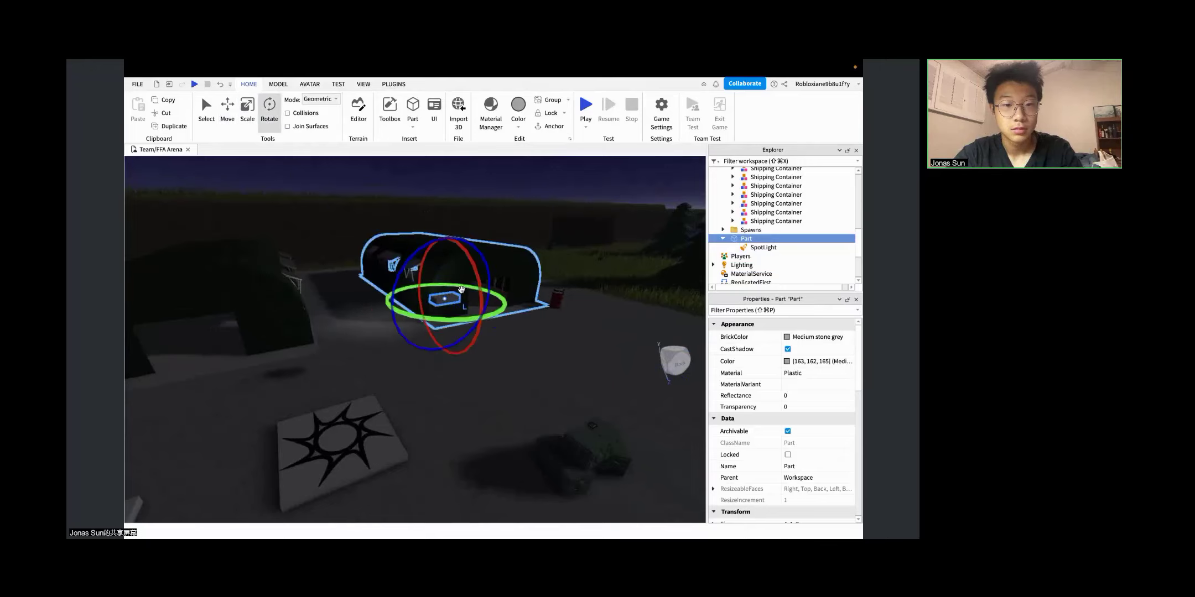
mouse_move(462, 319)
mouse_down()
mouse_move(480, 316)
mouse_move(464, 322)
mouse_up()
right_drag(444, 345, 444, 343)
key(w)
key(s)
key(s)
key(a)
Step: Move the Part across the arena to the dark hangar on the opposite side
click(230, 122)
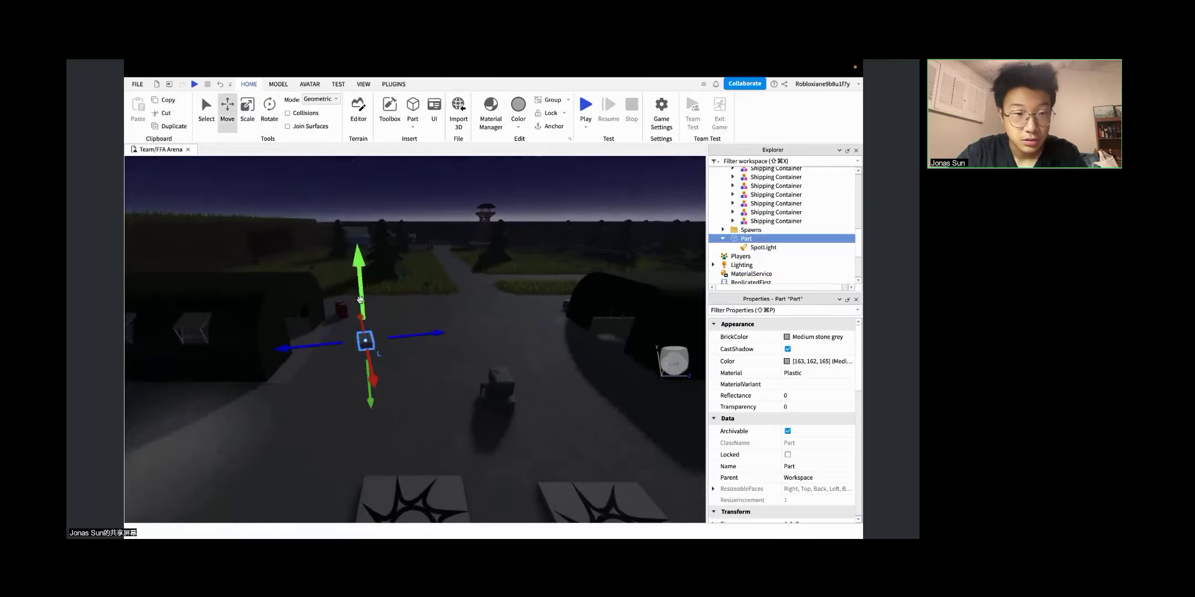
drag(400, 338, 542, 292)
drag(672, 327, 592, 323)
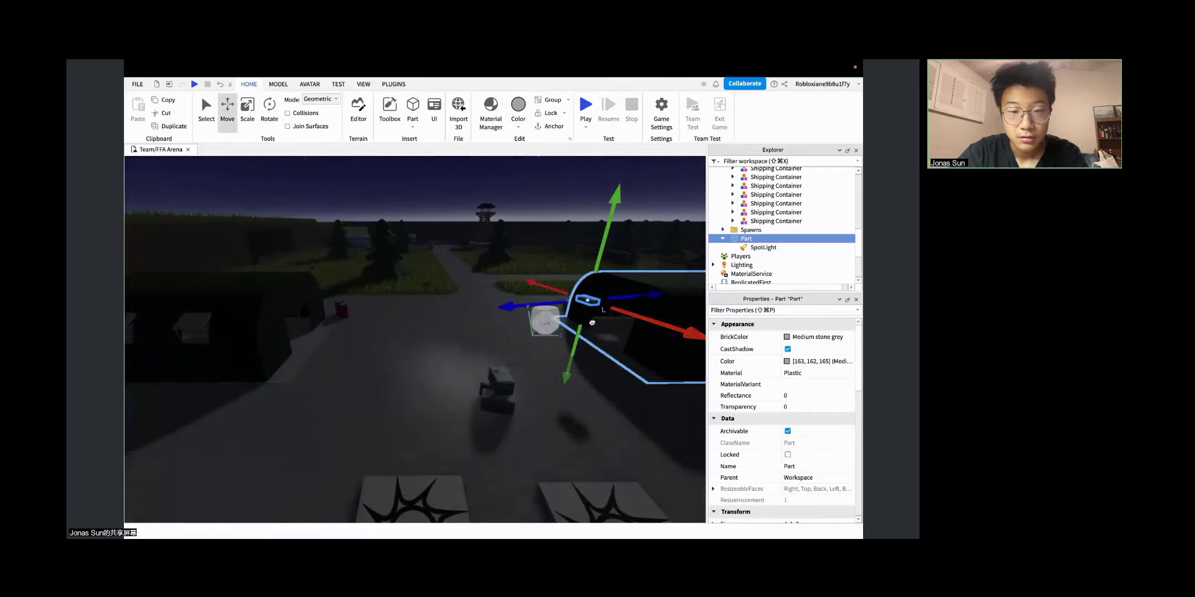
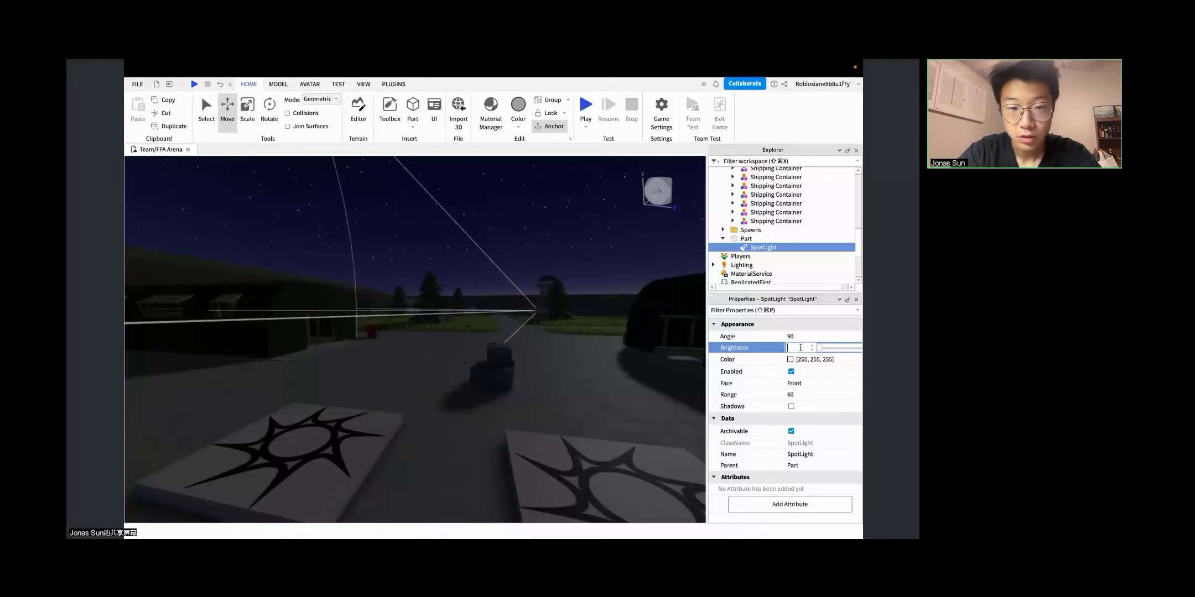
Step: Set the SpotLight's Brightness to 10 and view the beam hitting the ground and green hangar
key(BackSpace)
text(10)
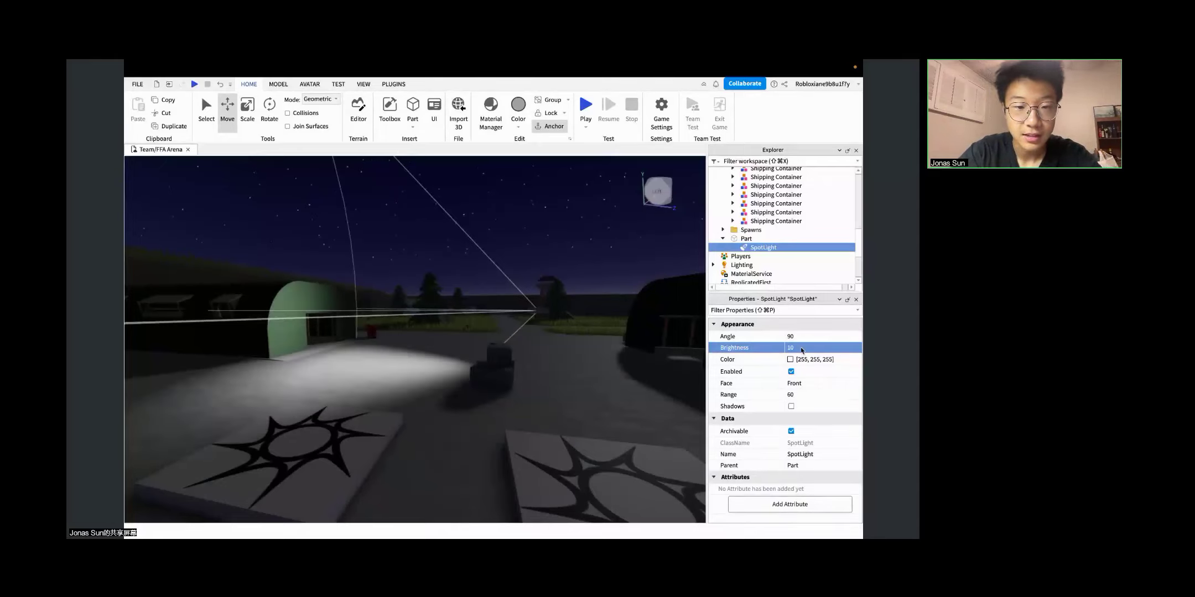
right_drag(564, 379, 565, 381)
key(d)
key(s)
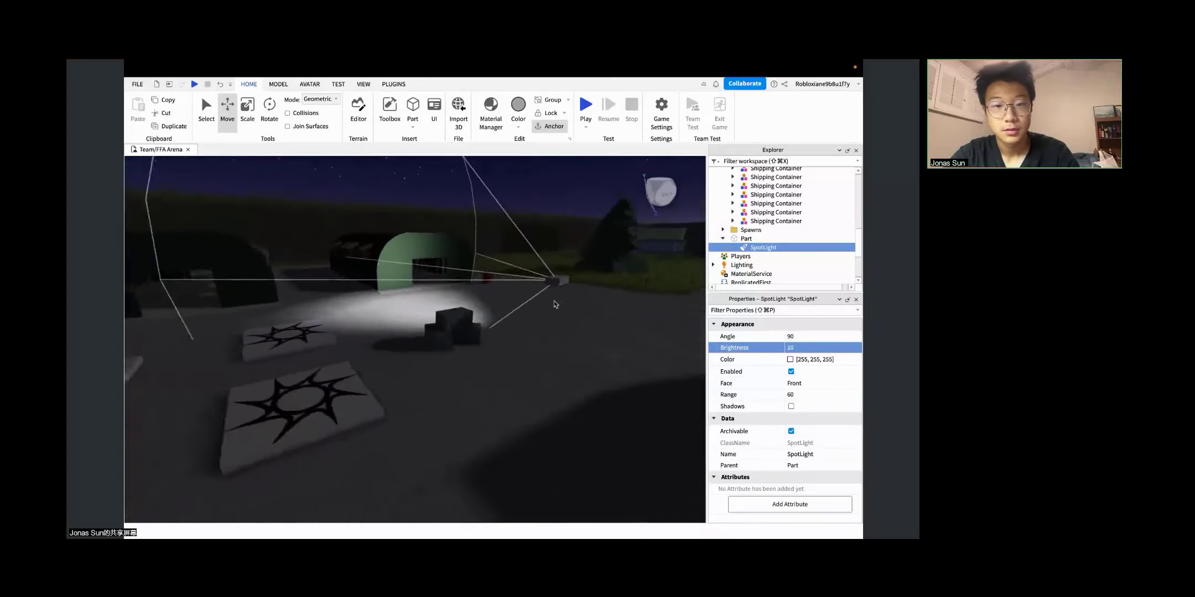
Step: Shift the Part along its Z axis, then lower it closer to the ground beside the crates
click(579, 280)
mouse_move(554, 291)
mouse_down()
mouse_move(520, 300)
mouse_move(569, 295)
mouse_up()
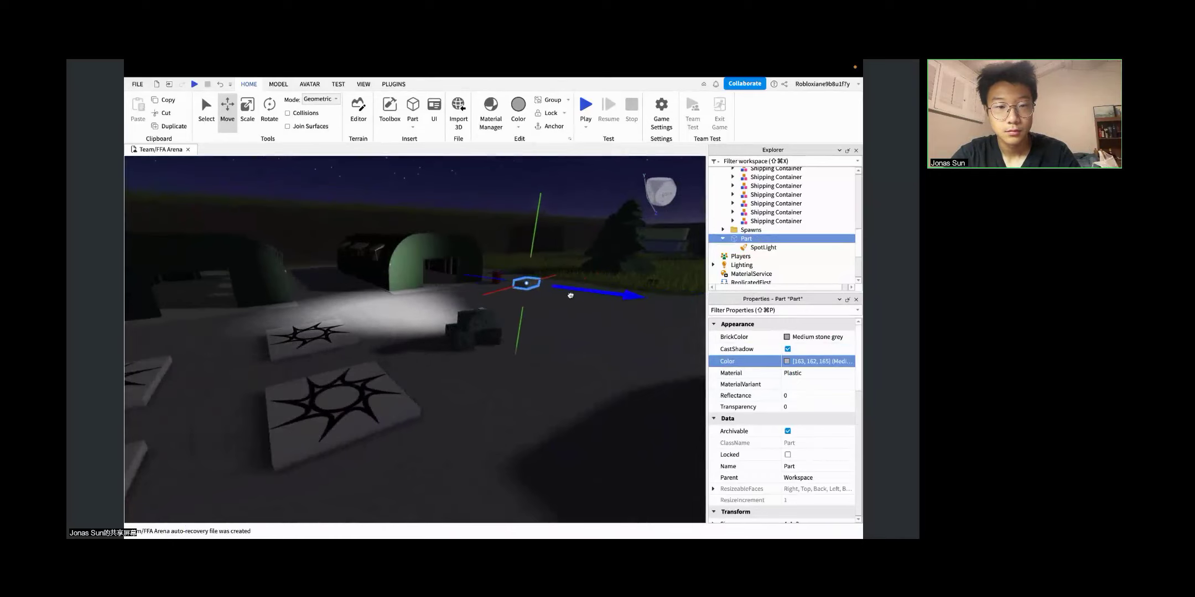
right_drag(468, 309, 467, 305)
key(w)
key(s)
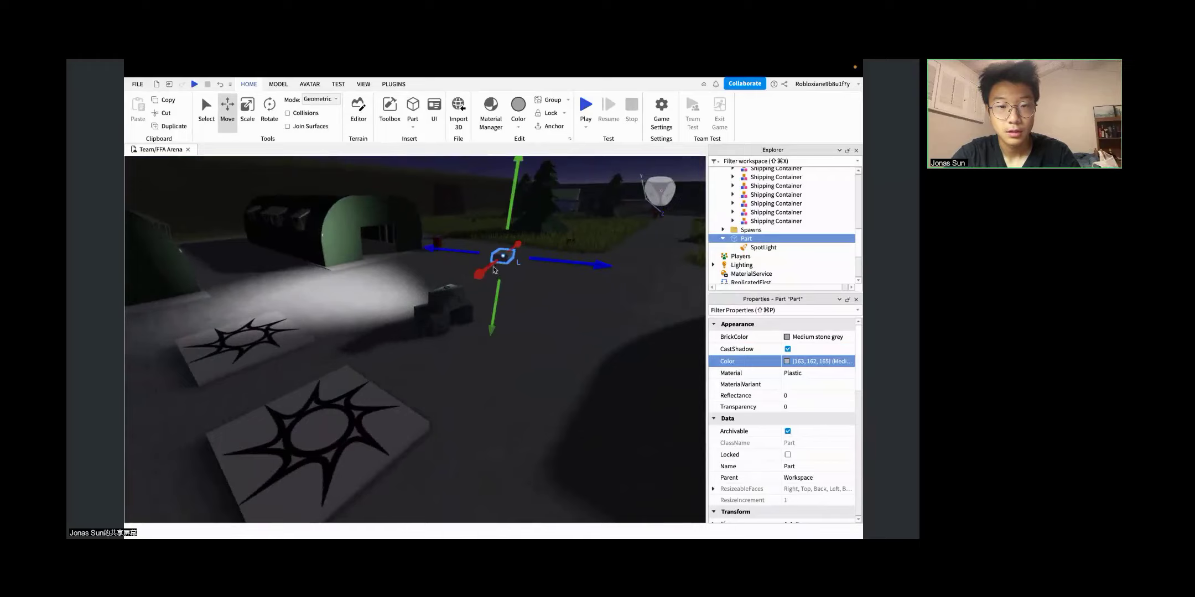
drag(507, 222, 470, 326)
right_drag(409, 326, 410, 326)
key(w)
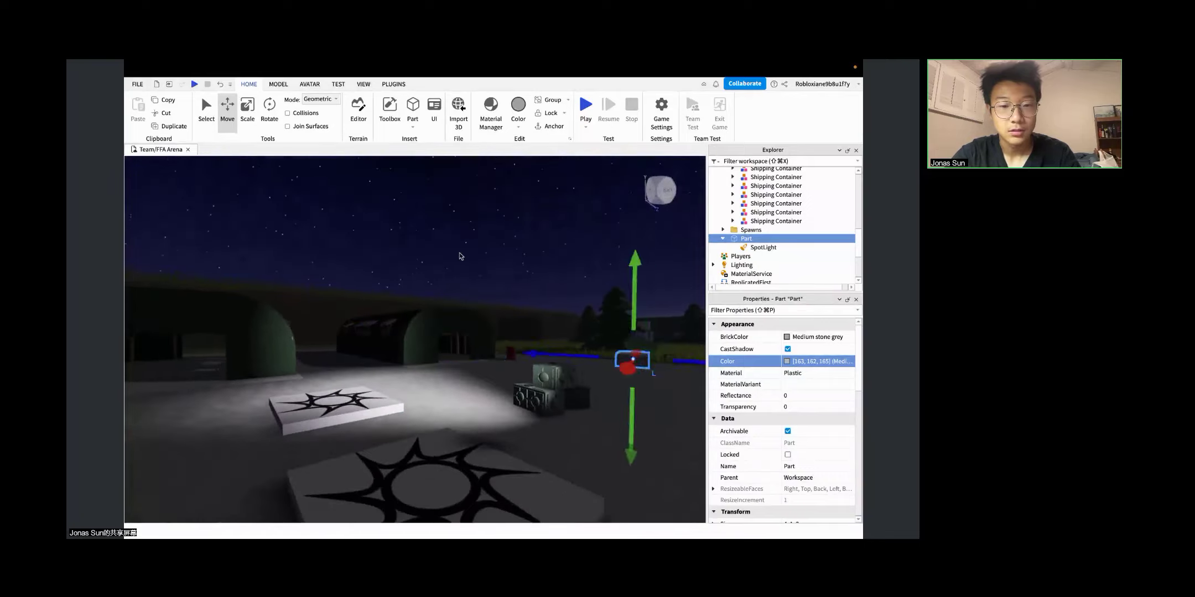
Step: Deselect the Part and examine the SpotLight's beam across the crates and spawn platforms
click(461, 257)
right_drag(462, 257, 462, 256)
key(s)
scroll(460, 256, up, 8)
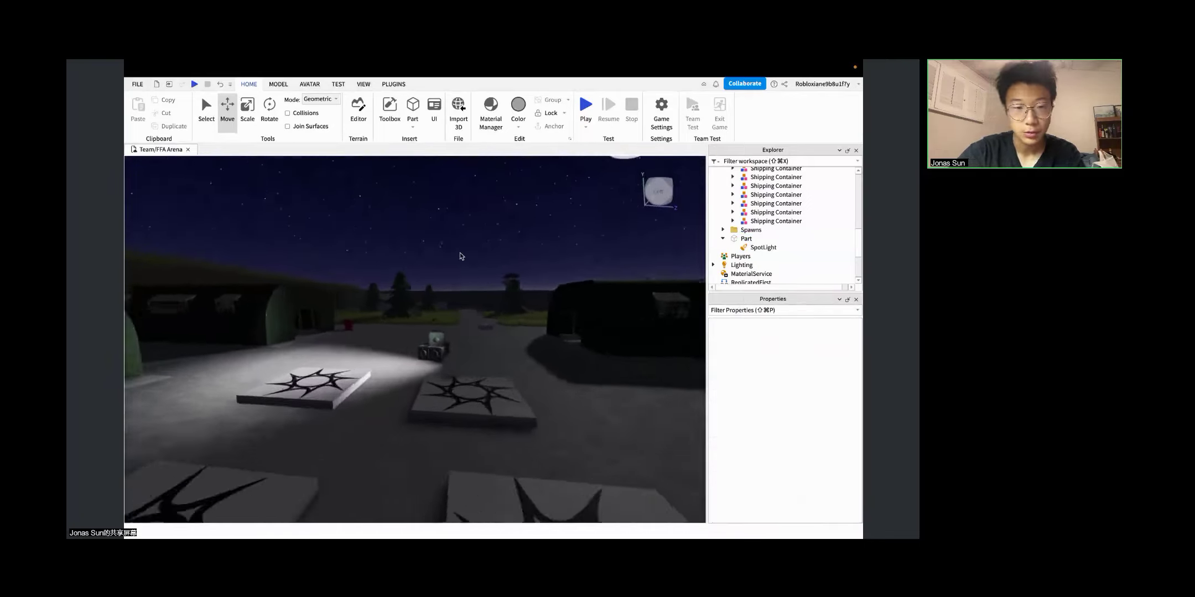
scroll(460, 255, down, 5)
right_drag(459, 254, 462, 256)
scroll(462, 256, up, 3)
scroll(461, 256, up, 2)
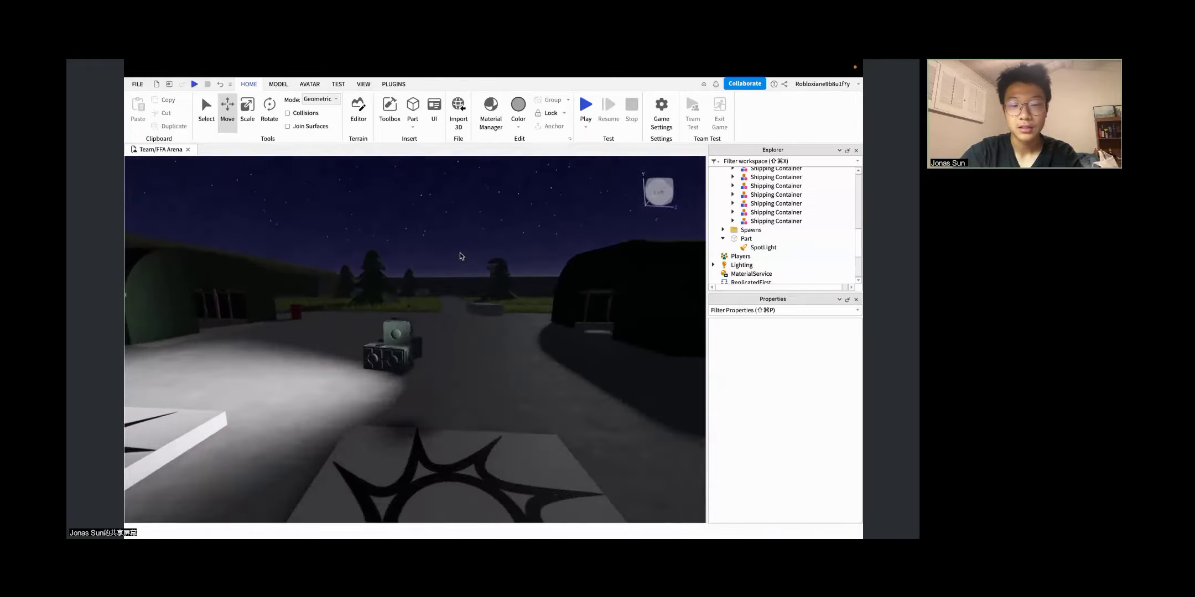
Step: Examine the spotlight's lit area around the crates and spawn pads from several angles and distances
scroll(461, 256, down, 2)
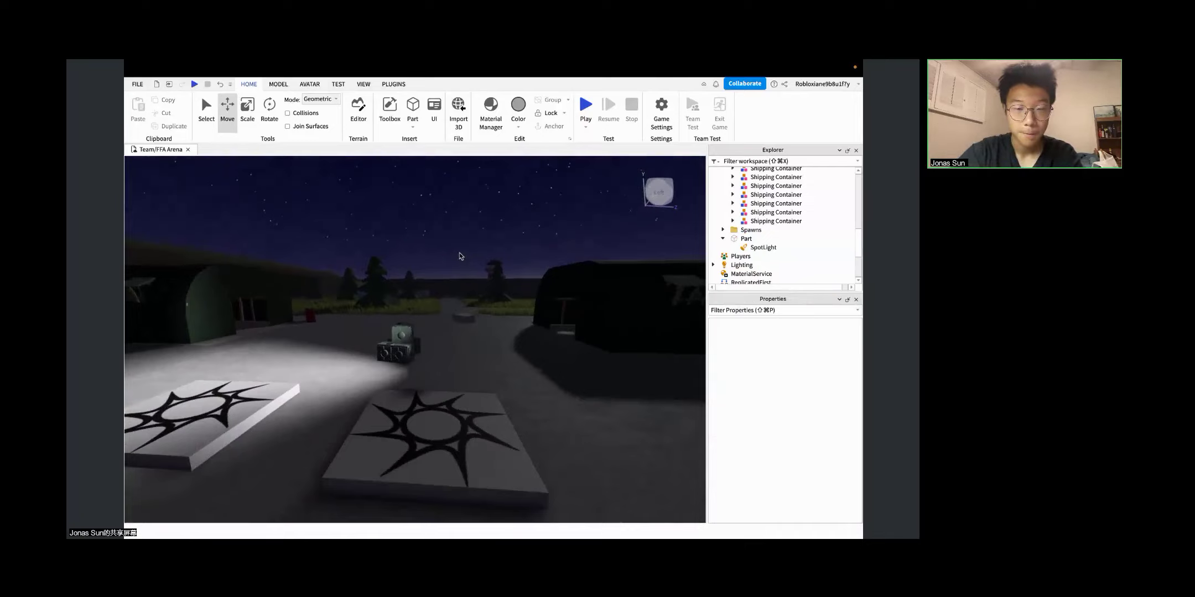
right_drag(491, 331, 386, 298)
key(w)
key(s)
scroll(452, 309, down, 3)
scroll(387, 298, up, 2)
scroll(551, 341, down, 4)
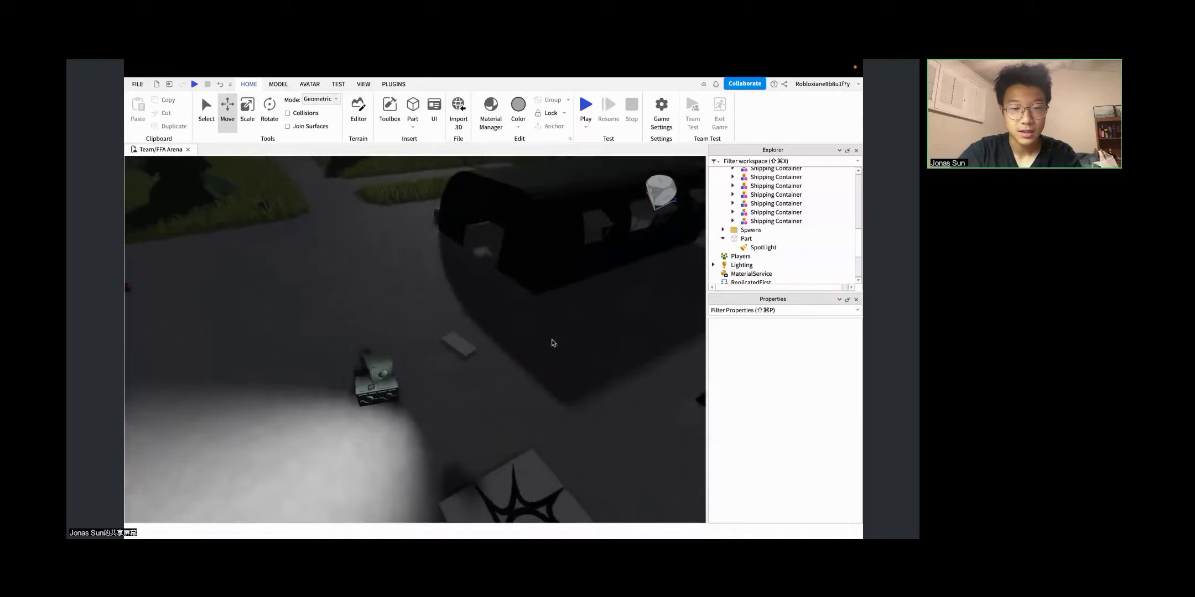
scroll(552, 342, up, 1)
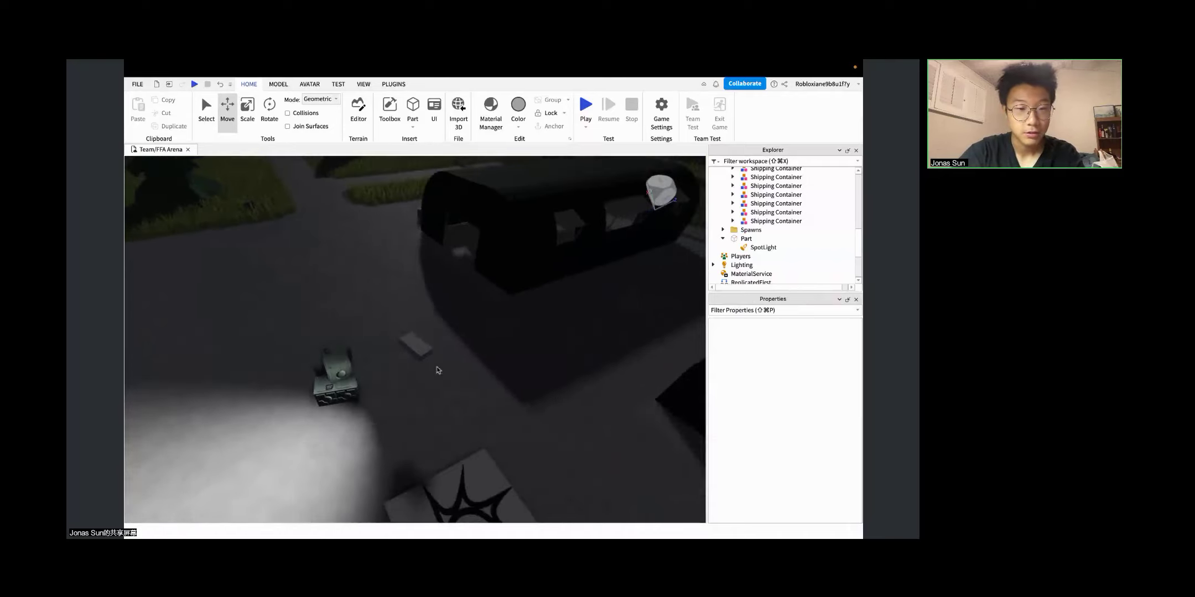
right_drag(360, 377, 367, 377)
scroll(360, 376, up, 2)
scroll(359, 377, down, 4)
scroll(368, 377, down, 4)
scroll(539, 384, up, 6)
right_drag(423, 353, 399, 259)
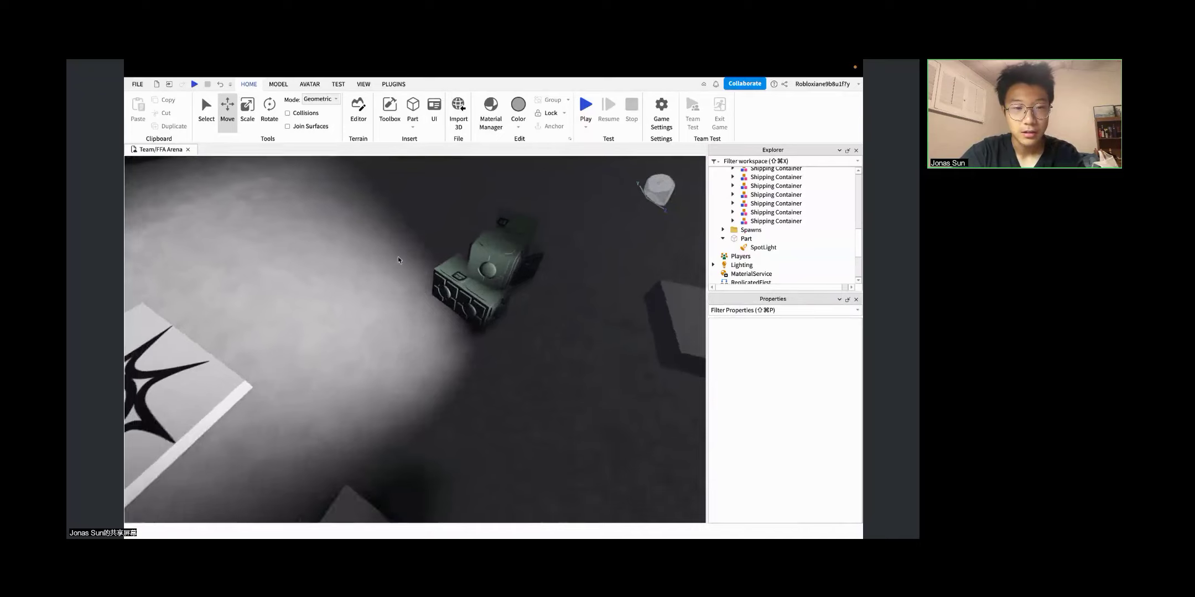
scroll(473, 369, down, 6)
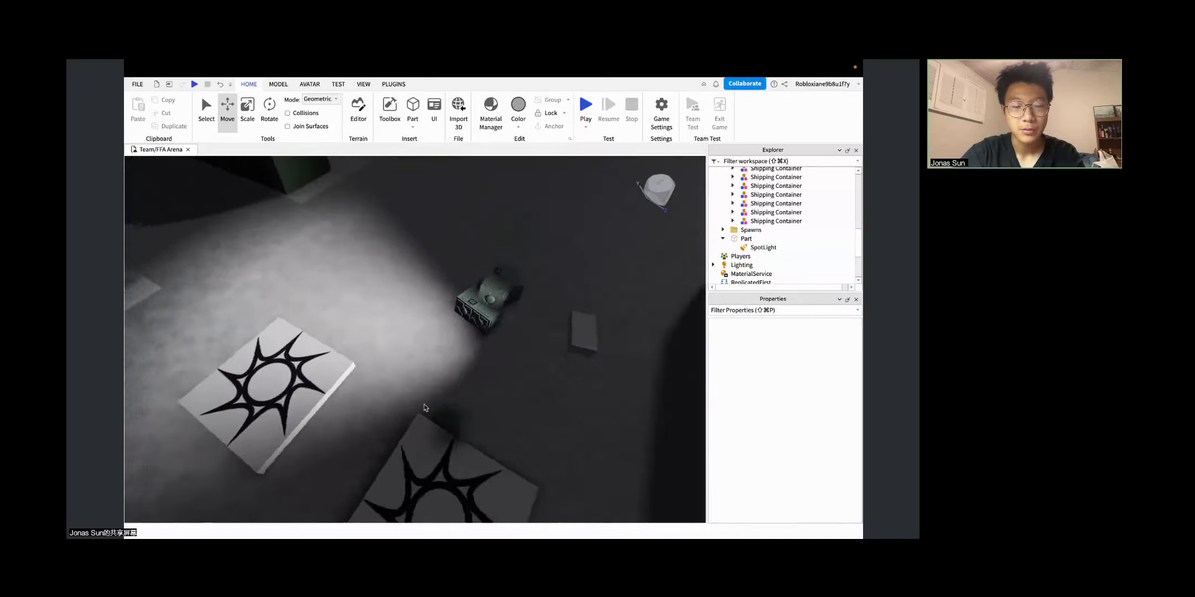
key(d)
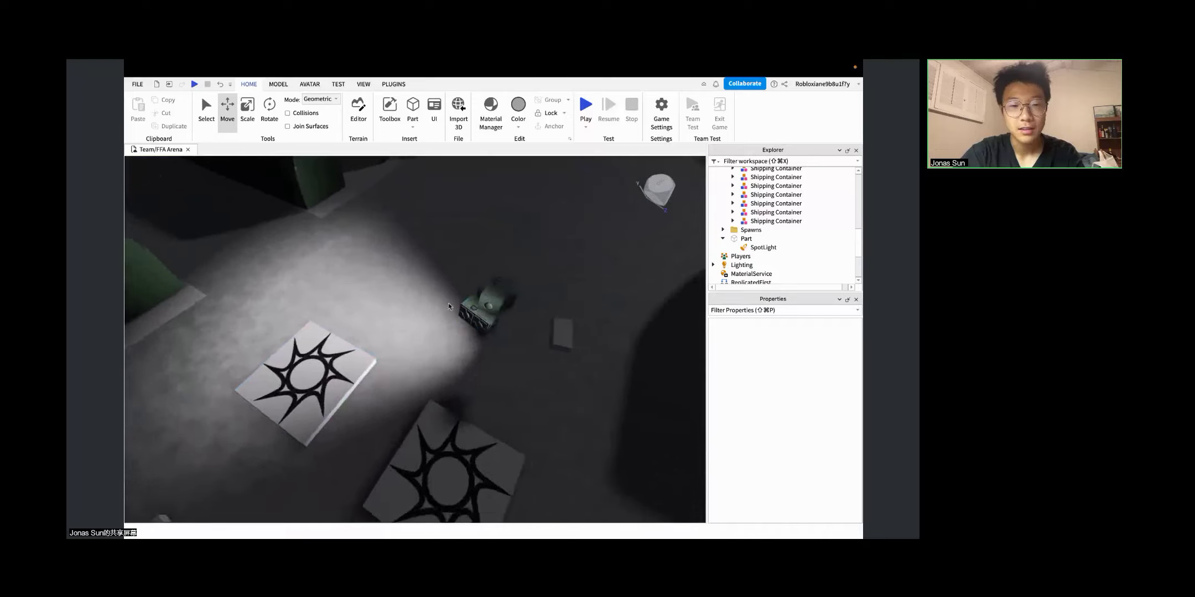
scroll(449, 334, down, 4)
key(a)
right_drag(402, 250, 530, 350)
right_drag(396, 393, 396, 389)
scroll(368, 261, down, 4)
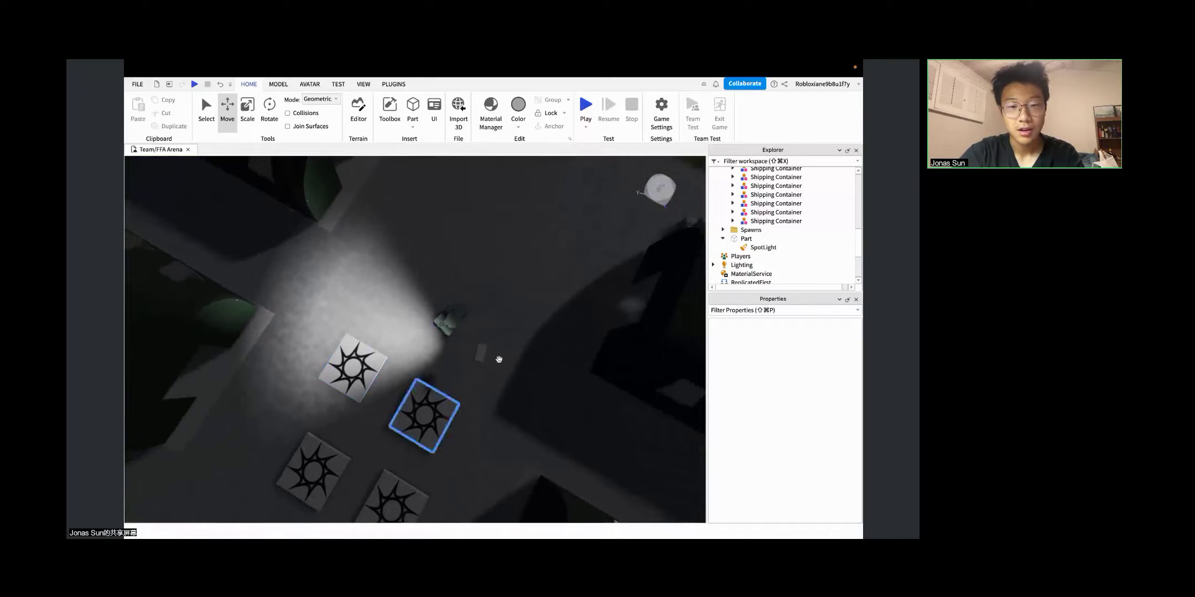
key(w)
right_drag(443, 363, 442, 363)
scroll(443, 363, down, 10)
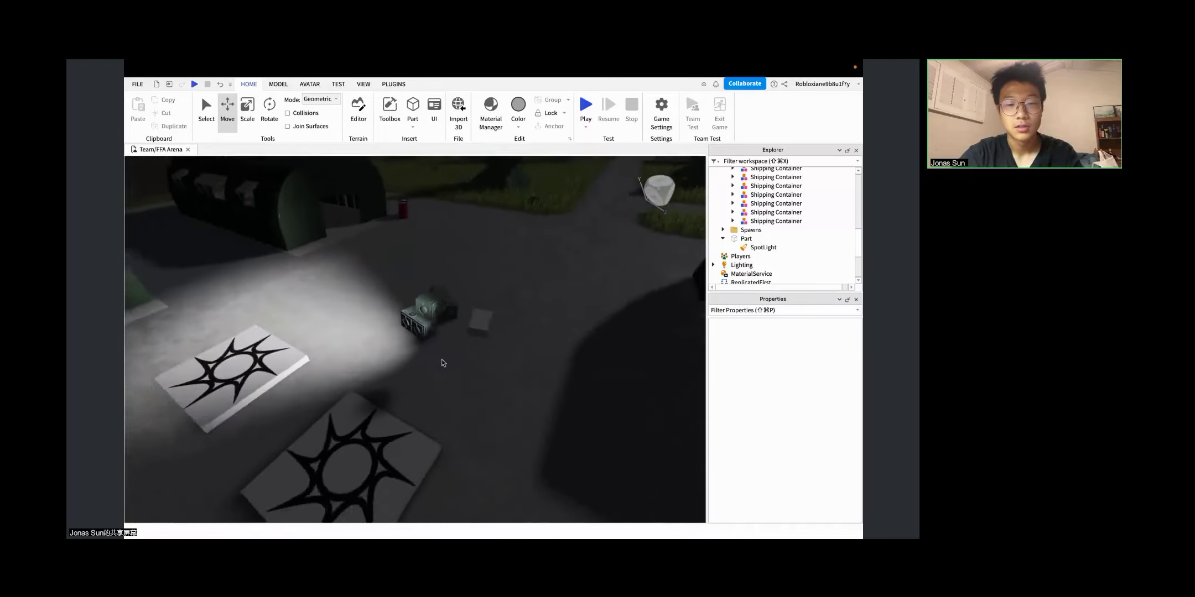
Step: Set the Angle of the SpotLight inside the small part beside the crates to 126
key(w)
key(d)
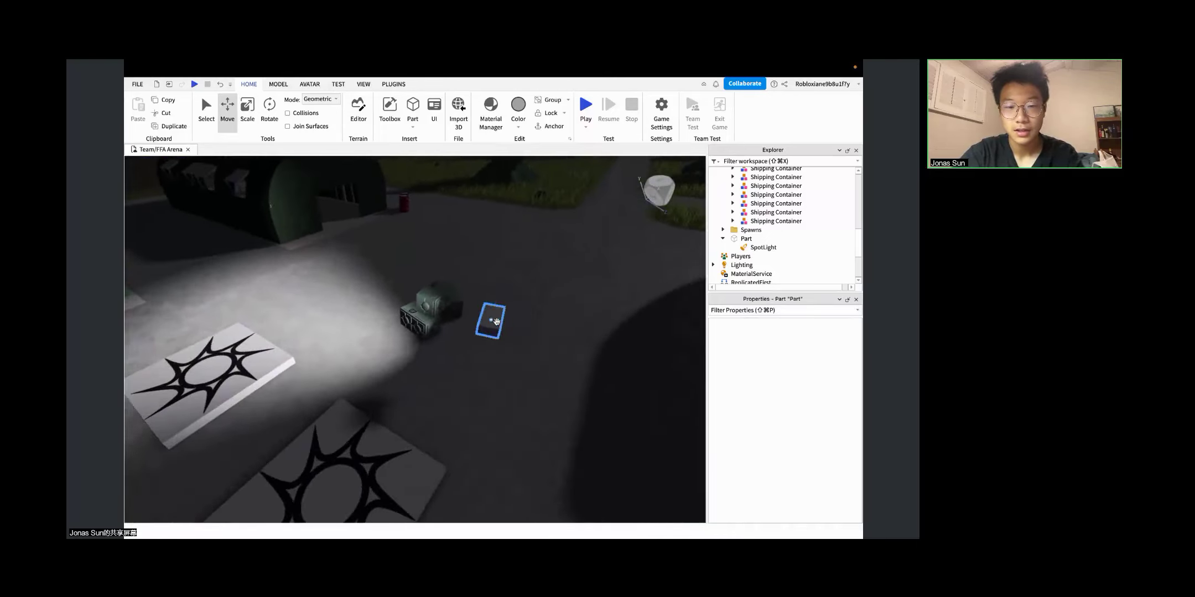
click(496, 322)
click(763, 247)
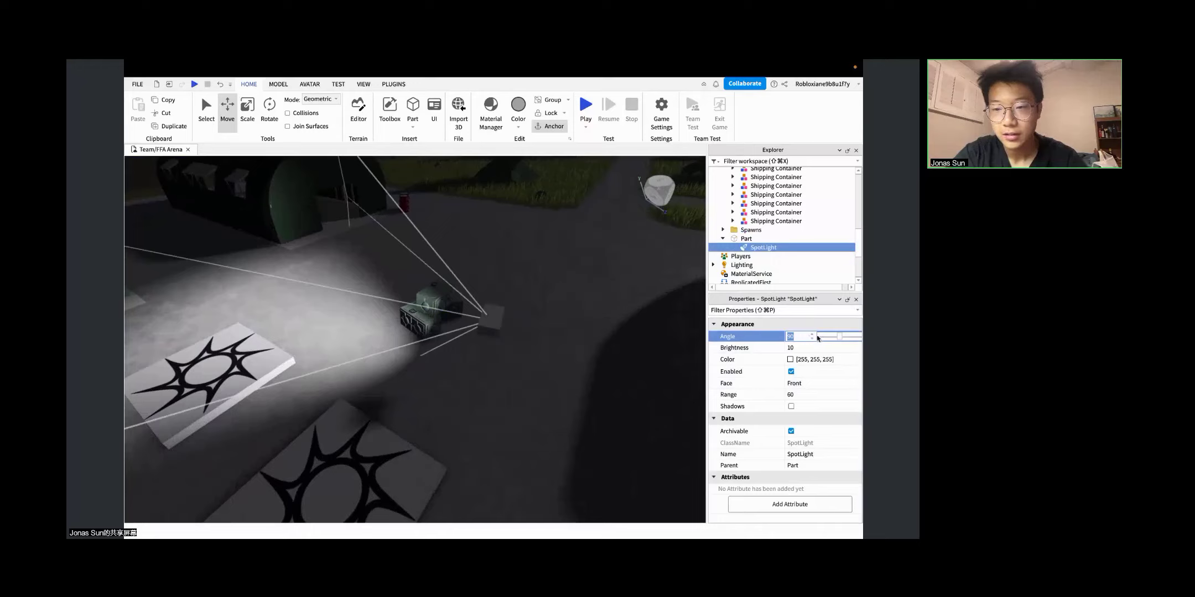
right_drag(643, 299, 643, 266)
scroll(643, 299, down, 5)
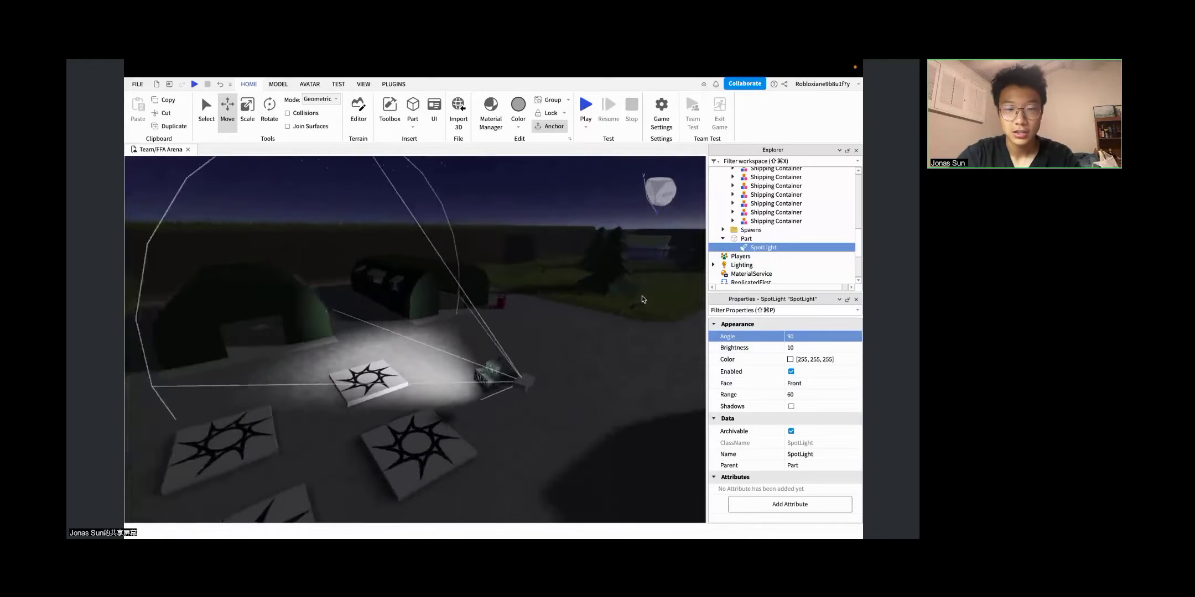
mouse_move(840, 340)
mouse_down()
mouse_move(821, 339)
mouse_move(849, 342)
mouse_up()
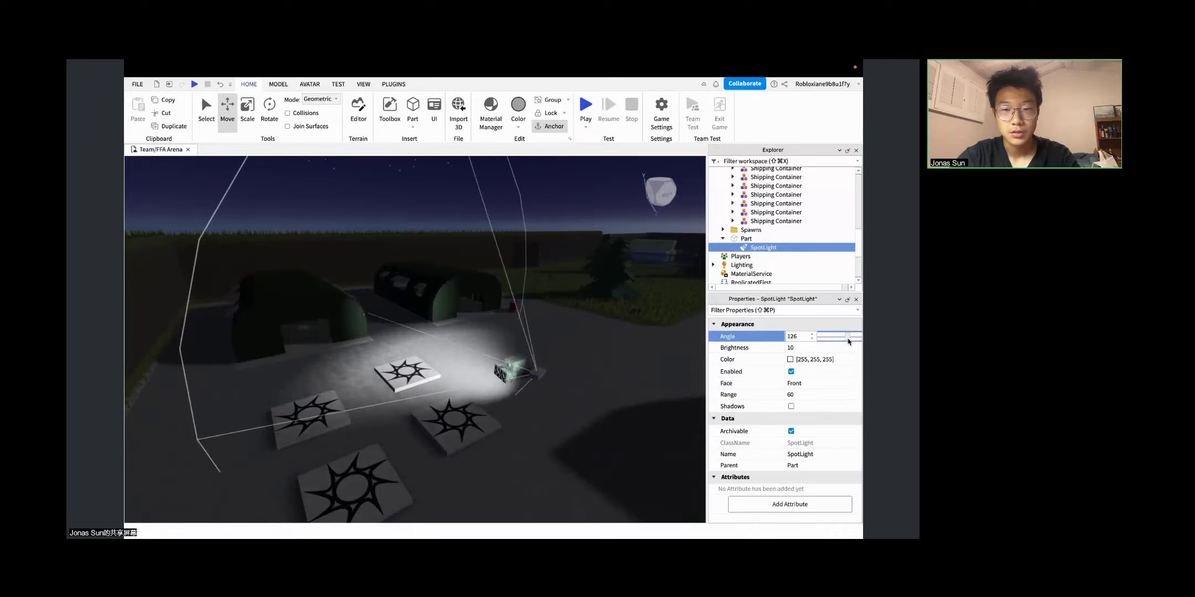
Step: Examine the widened beam around the crates and check the Technology options of the Lighting service
click(554, 216)
key(w)
right_drag(555, 210, 557, 212)
scroll(557, 212, up, 3)
scroll(557, 212, down, 5)
scroll(726, 252, down, 1)
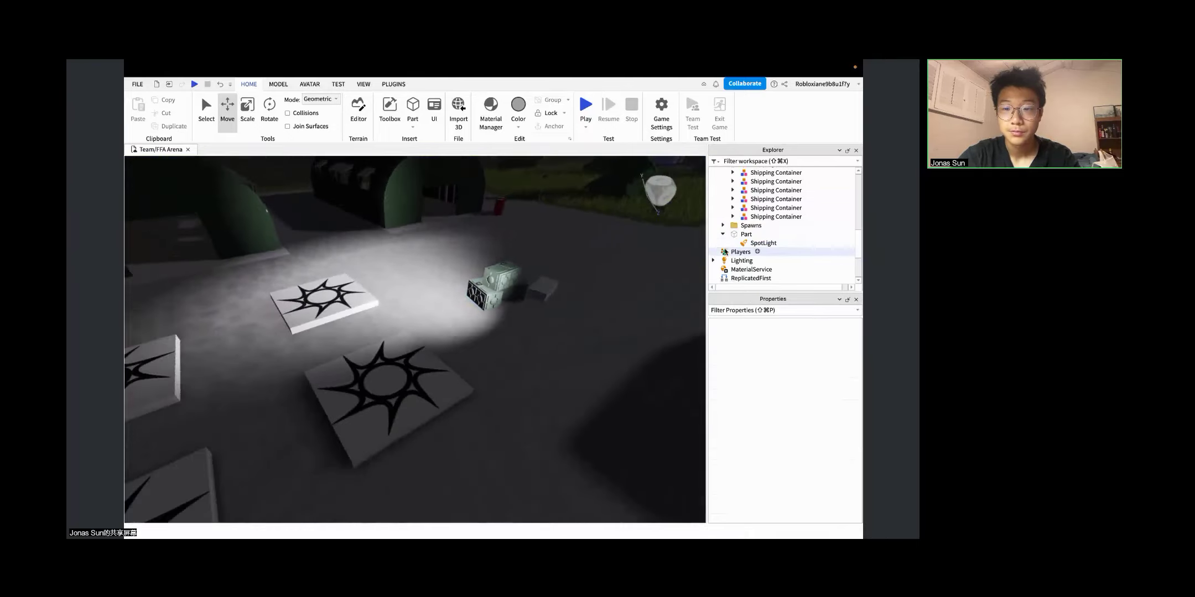
click(740, 261)
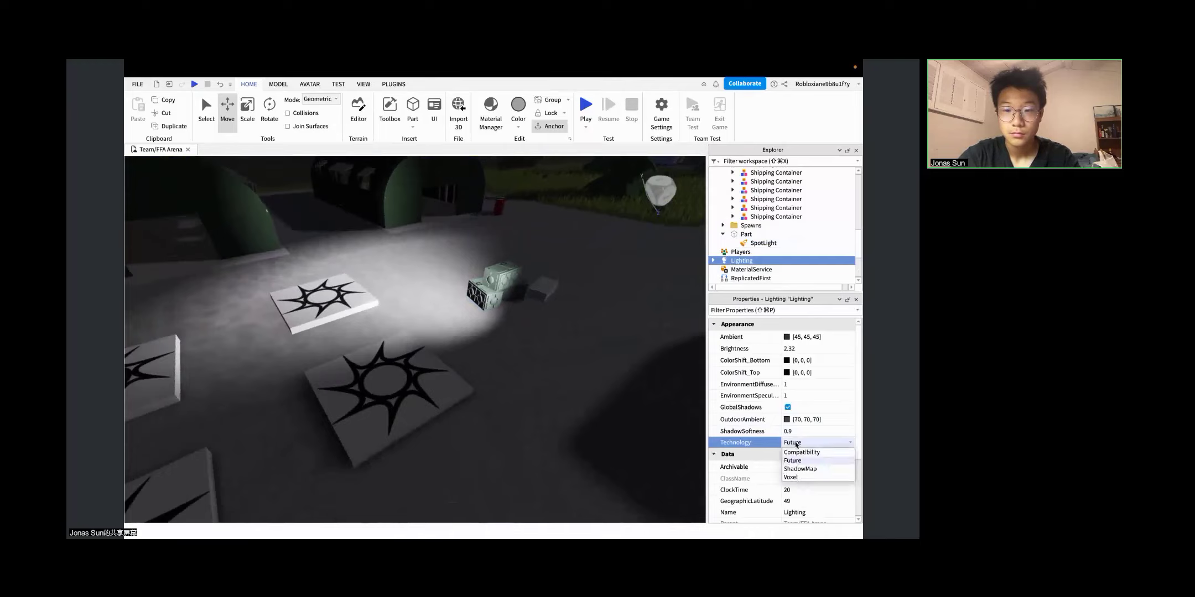
Step: Turn on Shadows for the SpotLight
right_drag(540, 217, 540, 218)
scroll(539, 218, down, 2)
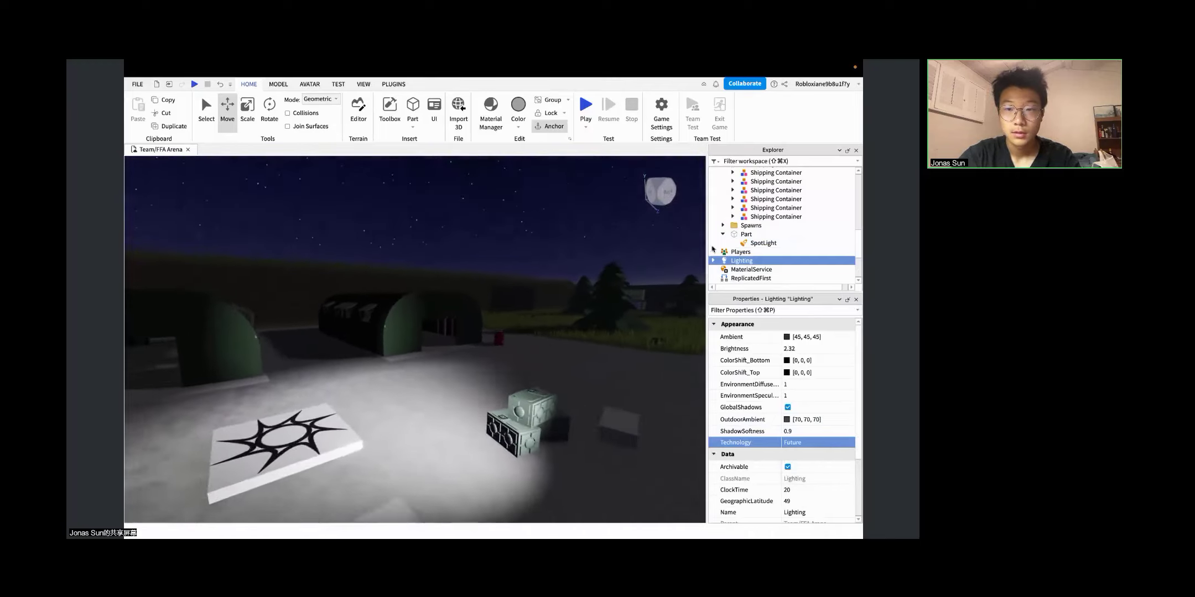
click(749, 245)
click(791, 407)
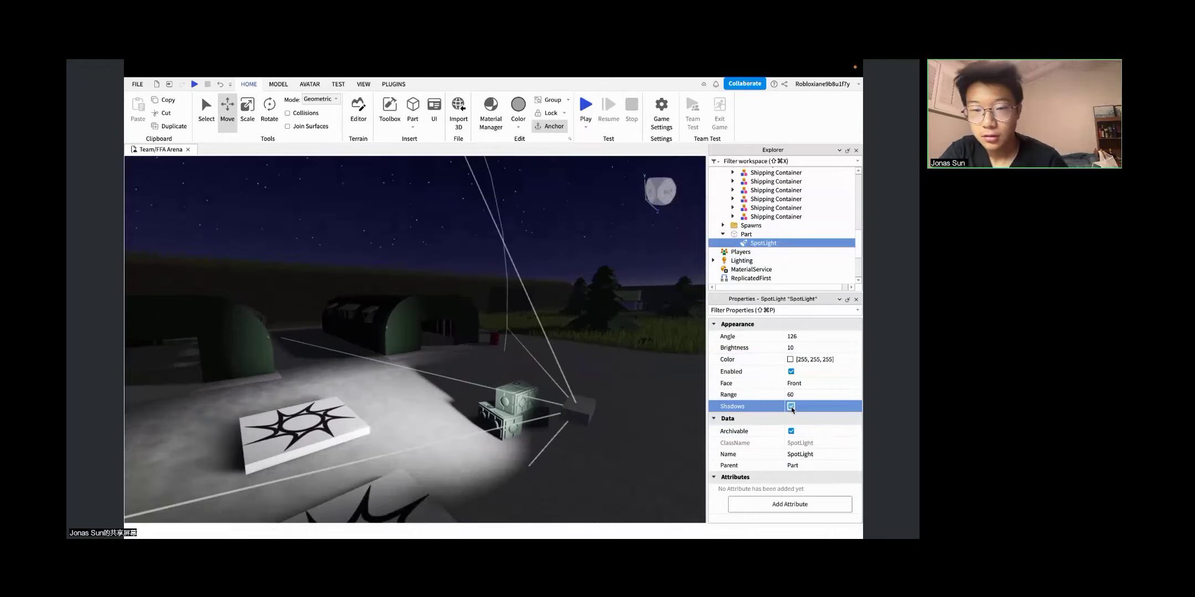
Step: Examine the shadow behind the crates in the spotlight's beam from close up and from farther away
right_drag(469, 371, 551, 343)
key(w)
key(s)
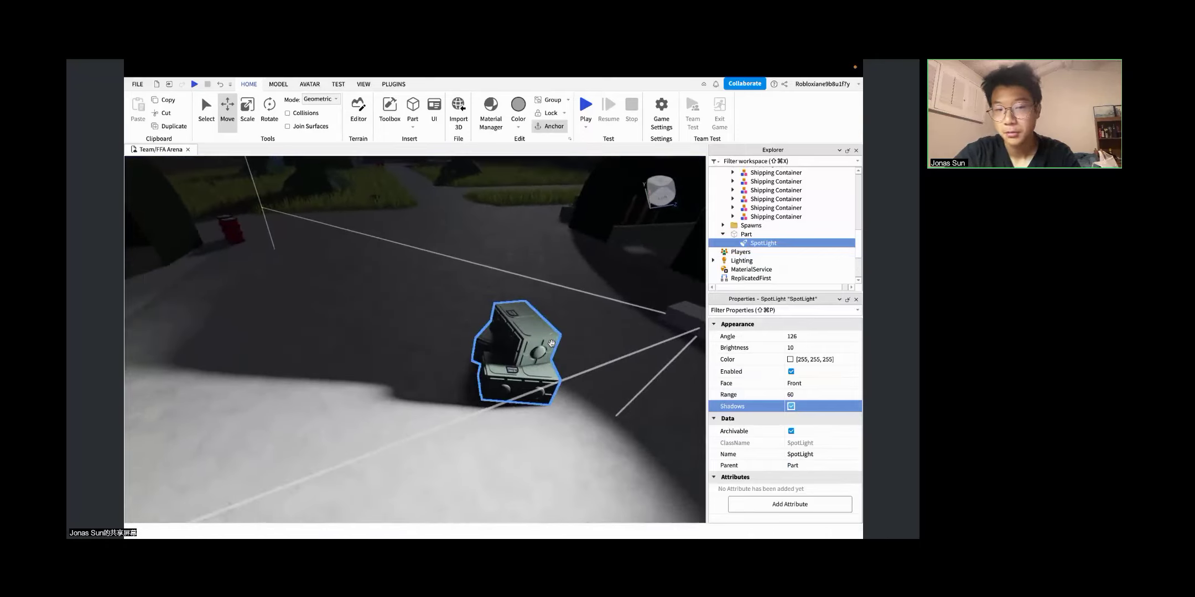
right_drag(478, 385, 477, 385)
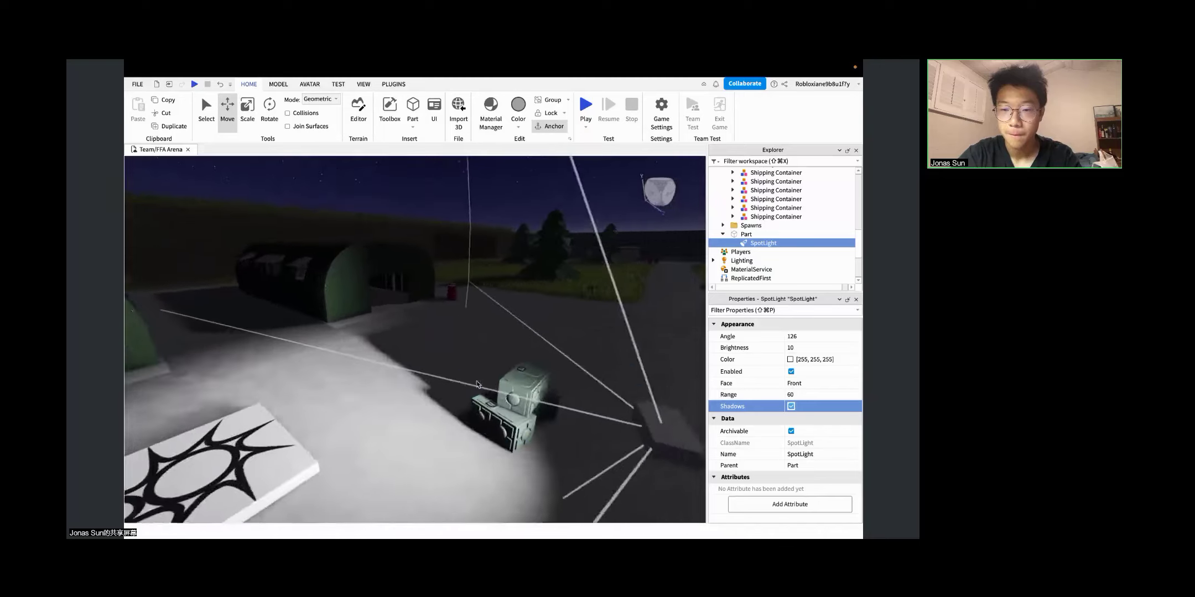
key(s)
key(w)
key(s)
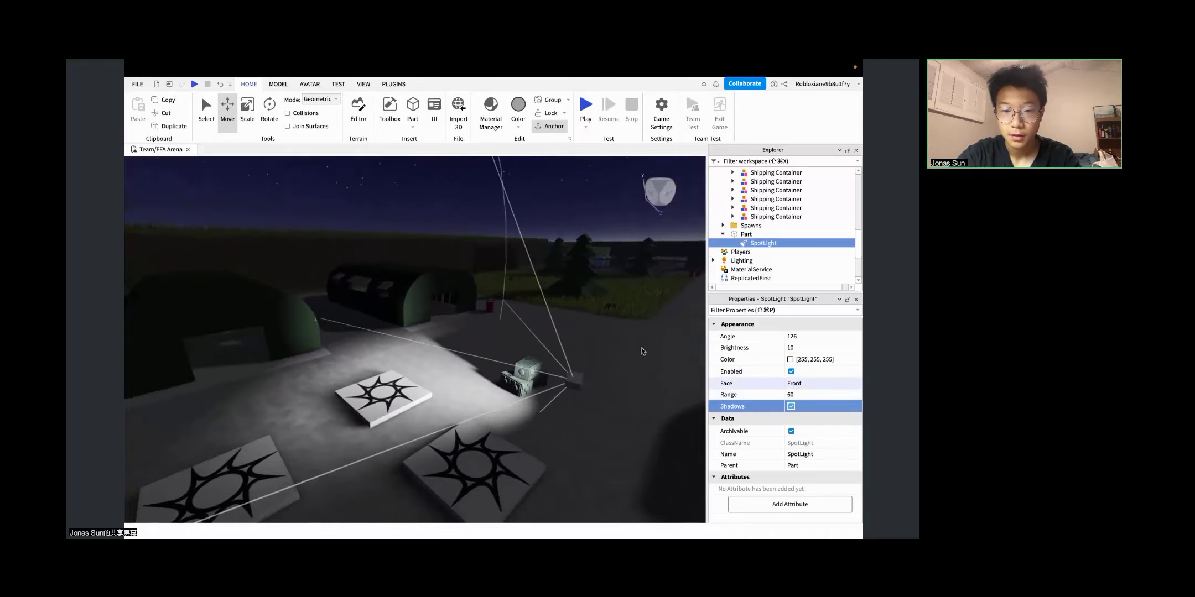
right_drag(624, 352, 623, 352)
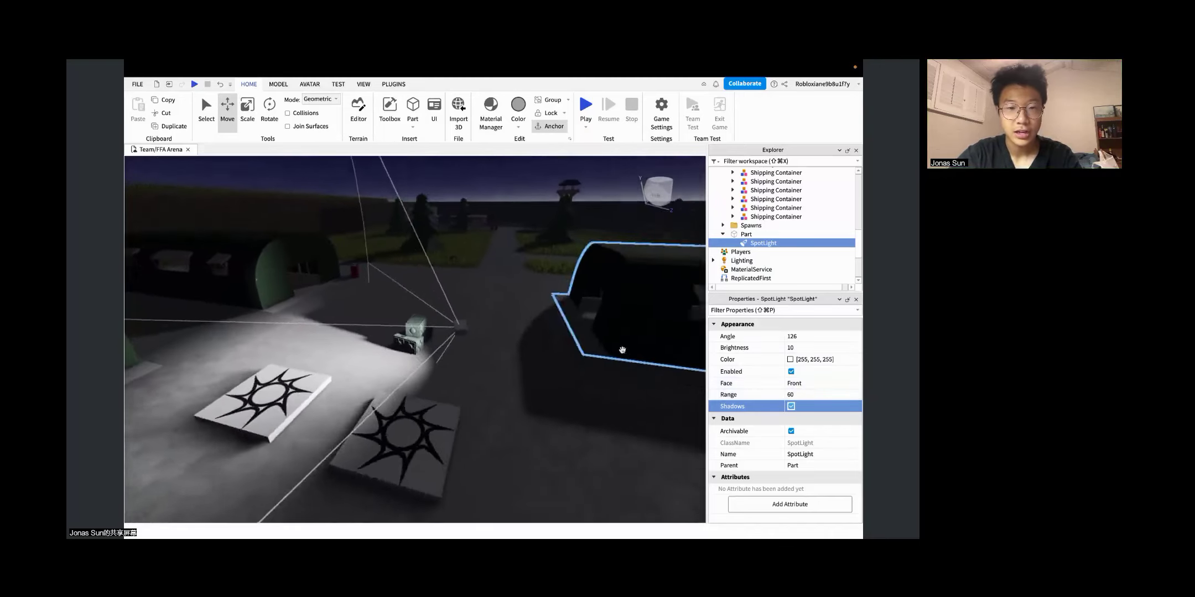
key(s)
right_drag(514, 373, 515, 373)
key(s)
key(s)
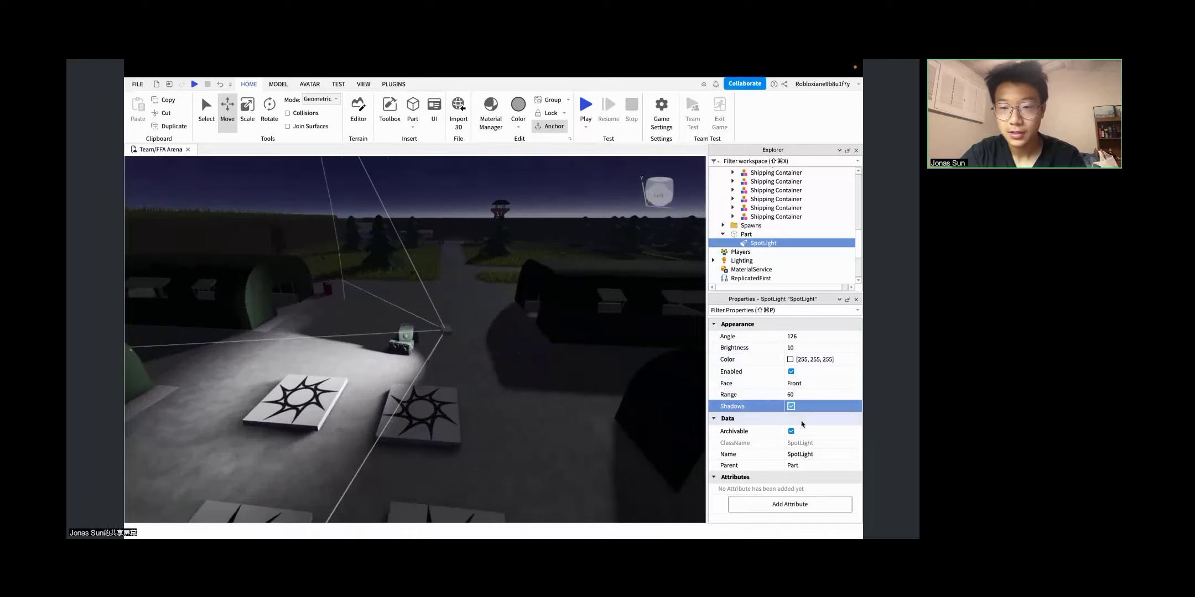
Step: Try the Back and Bottom options for the SpotLight's Face and return it to Front
click(798, 384)
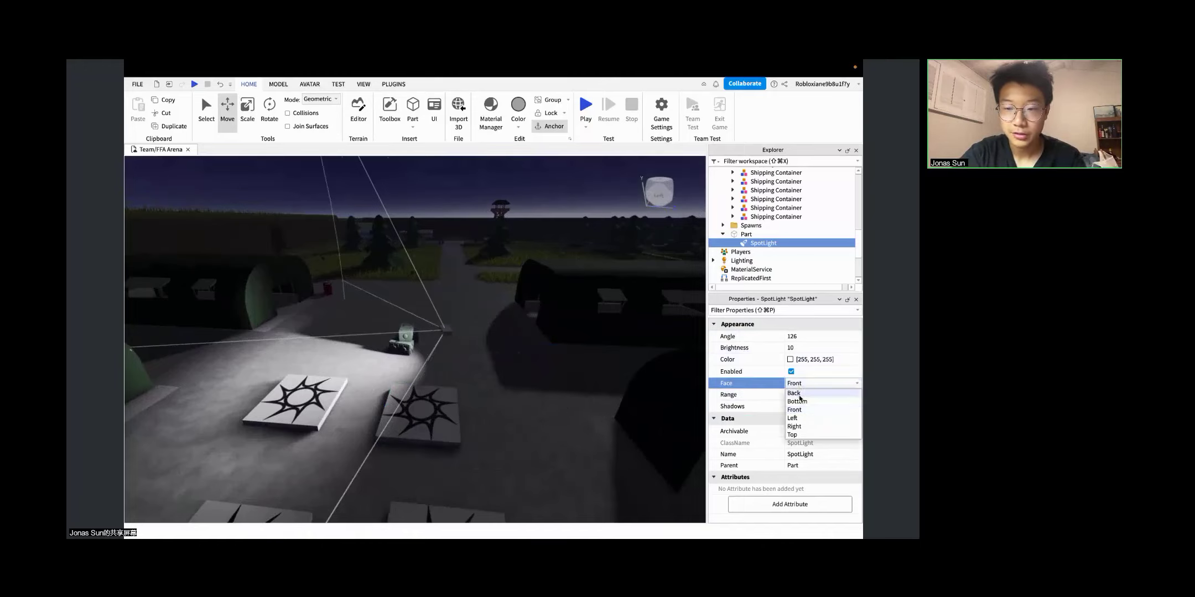
click(799, 398)
click(795, 383)
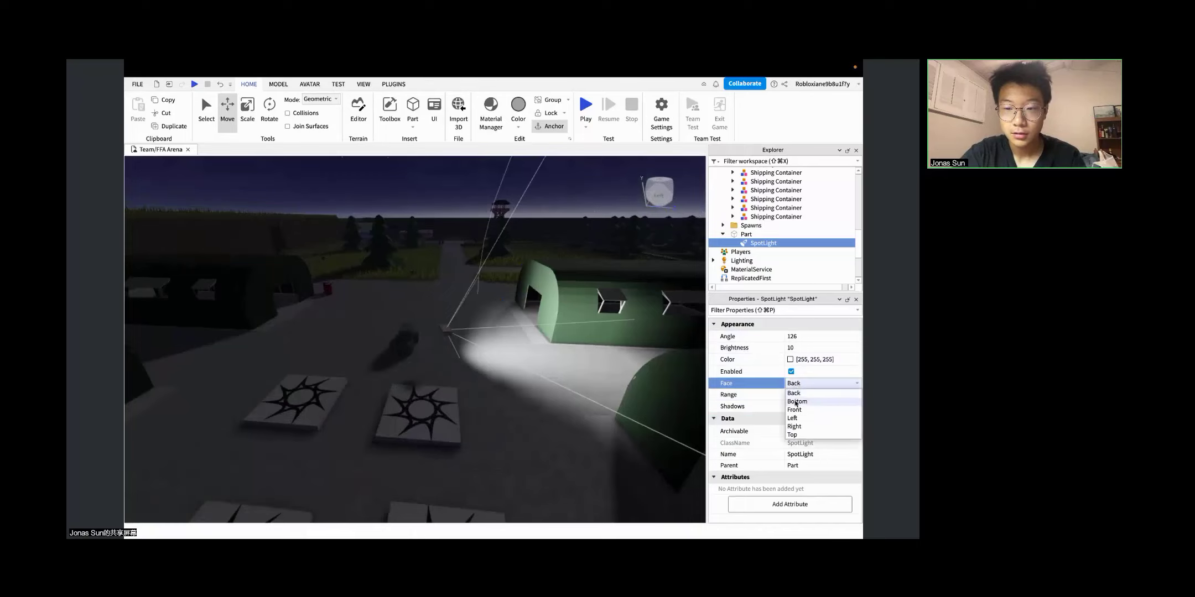
click(795, 405)
click(807, 388)
click(807, 411)
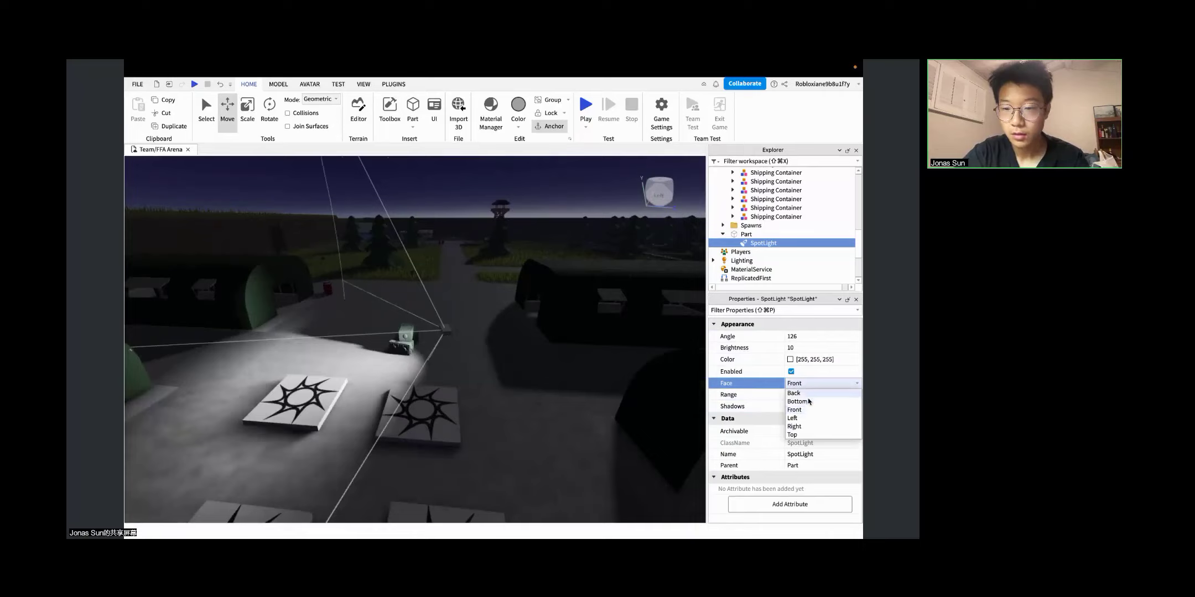
Step: Try Left as the SpotLight's Face and view the beam over the spawn pads without the light's outline
click(809, 419)
right_drag(563, 357, 560, 355)
key(s)
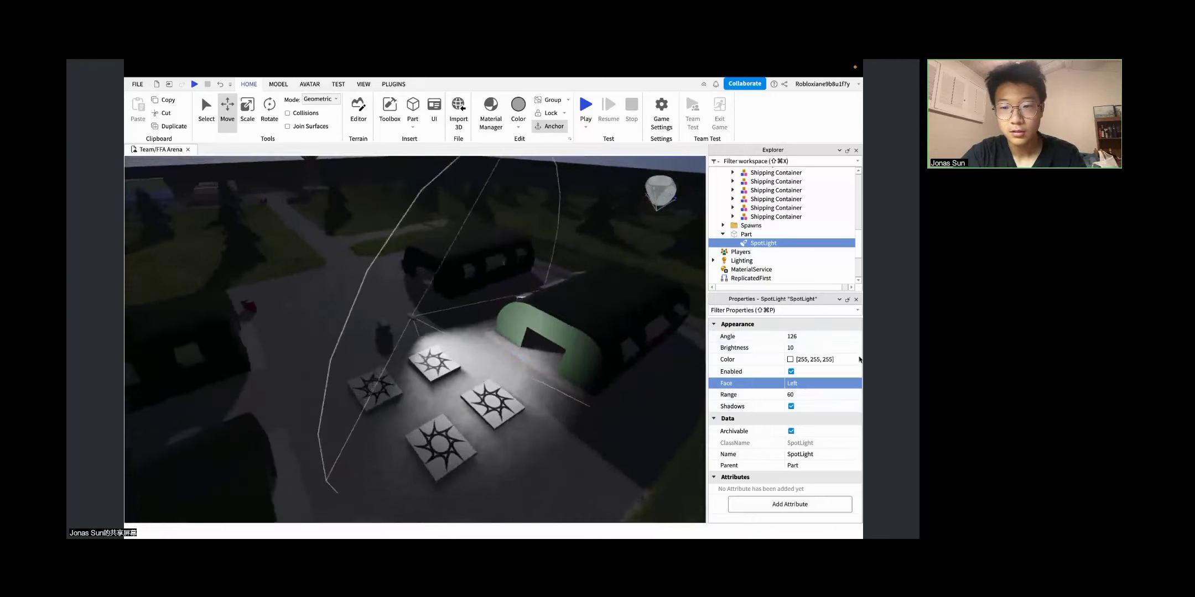
key(s)
key(a)
click(598, 184)
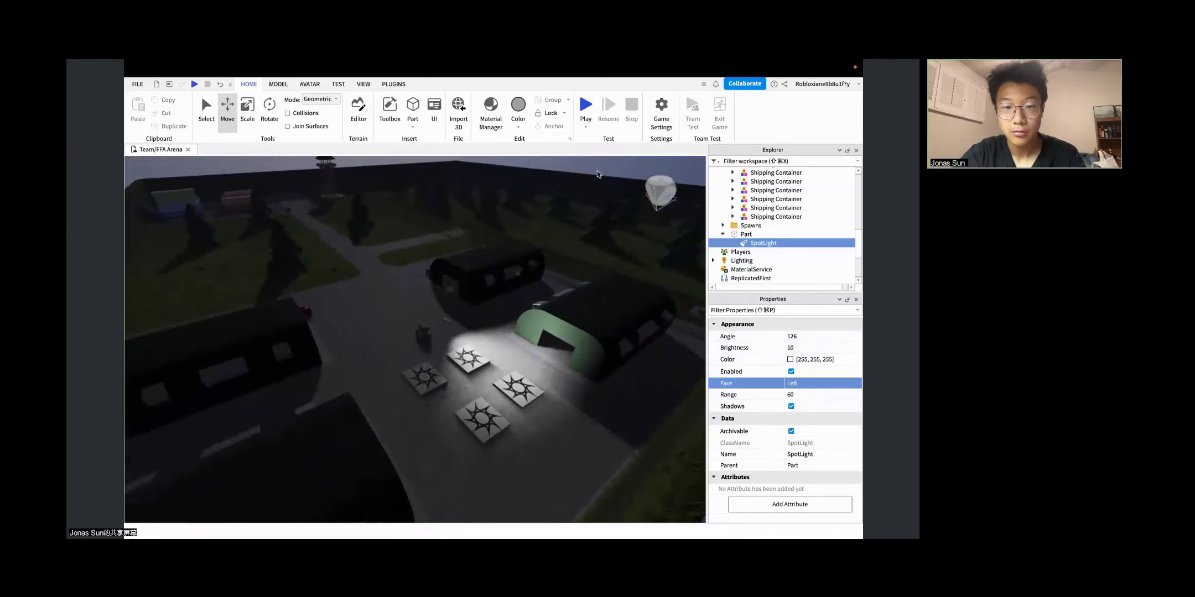
Step: Try Right and Top as the SpotLight's Face and view the upward-facing cone from ground level
click(763, 244)
click(792, 383)
click(801, 427)
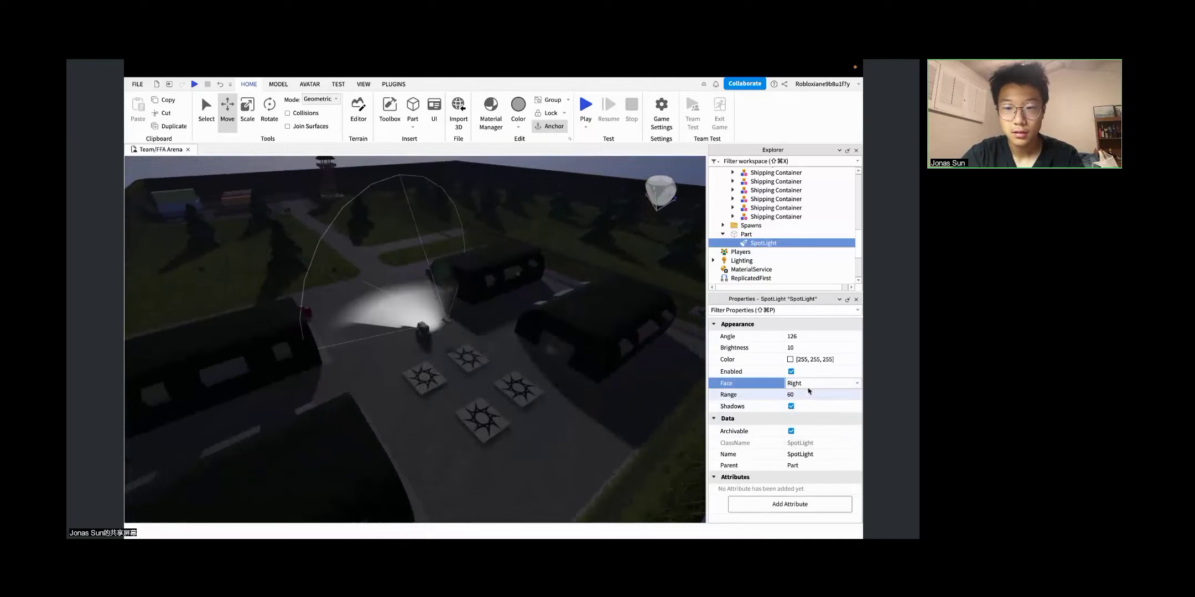
click(793, 434)
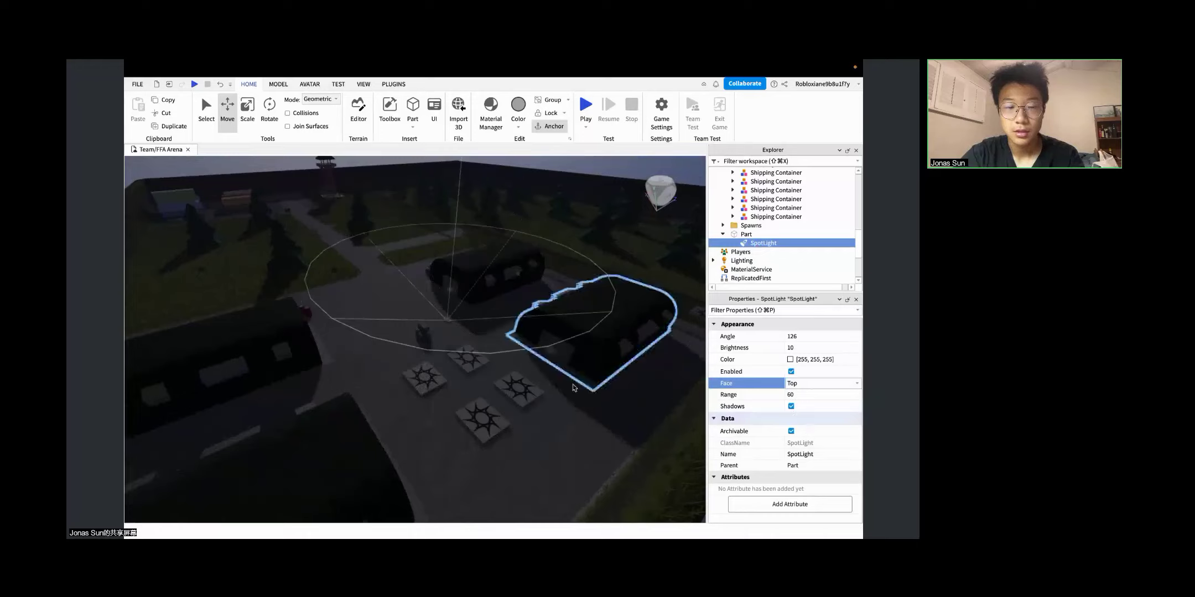
key(w)
right_drag(574, 388, 576, 388)
key(d)
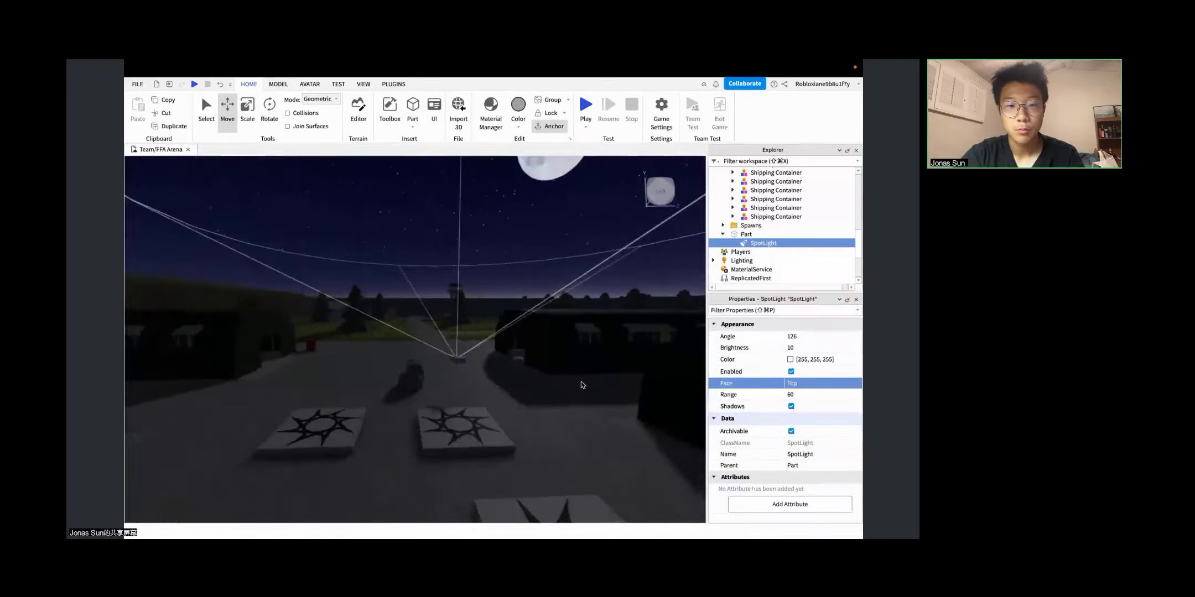
right_drag(588, 324, 587, 324)
Step: Switch the SpotLight's Face to Bottom and back to Front
click(799, 383)
click(805, 402)
click(810, 386)
click(808, 410)
Step: Cycle the SpotLight's Face through Right, Top and Right again, ending on Front
click(816, 384)
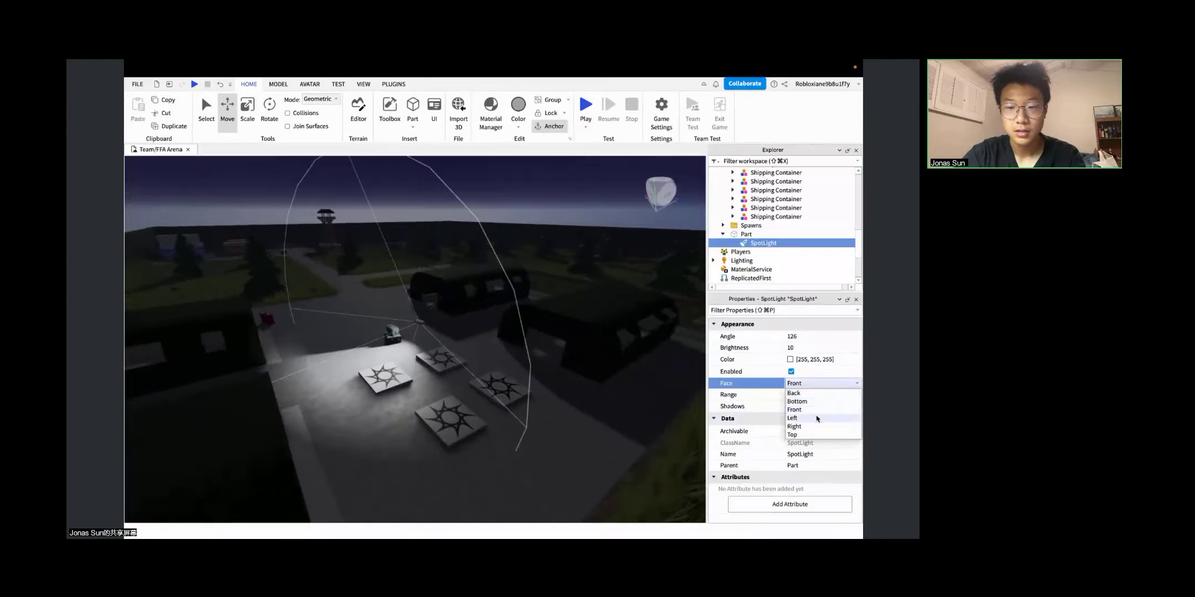
click(819, 426)
click(826, 384)
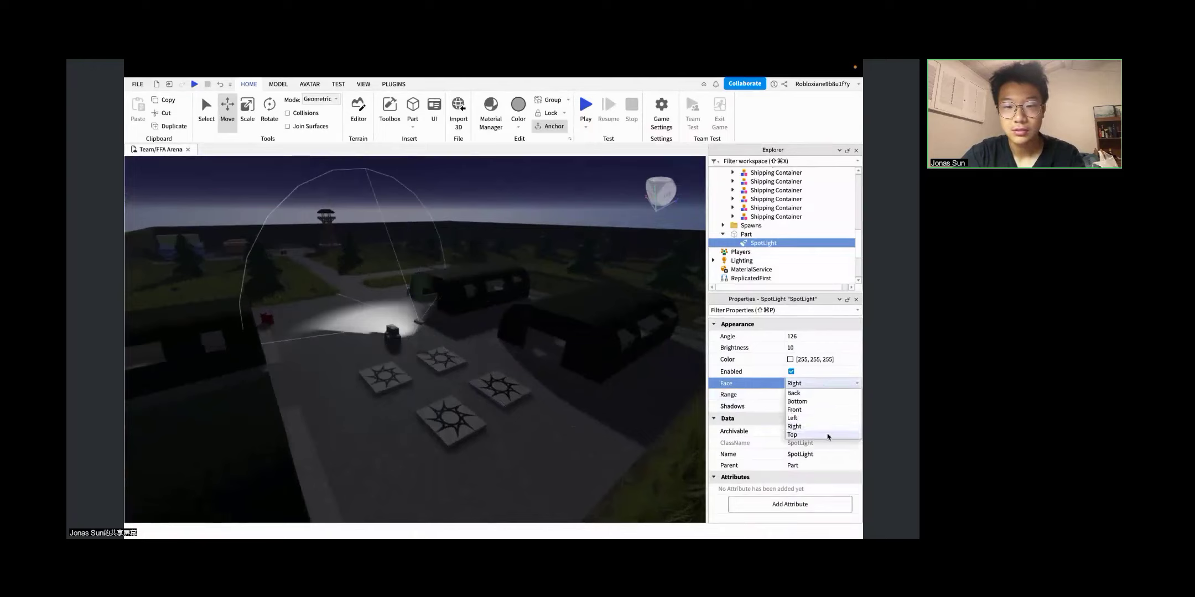
click(828, 435)
click(824, 384)
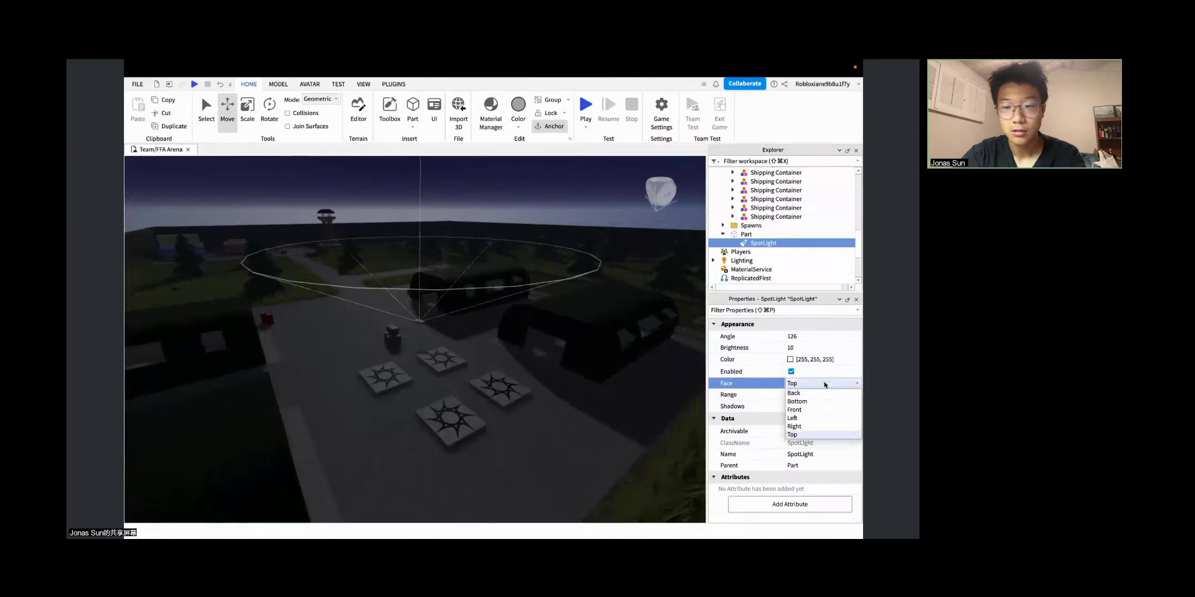
click(827, 429)
click(813, 387)
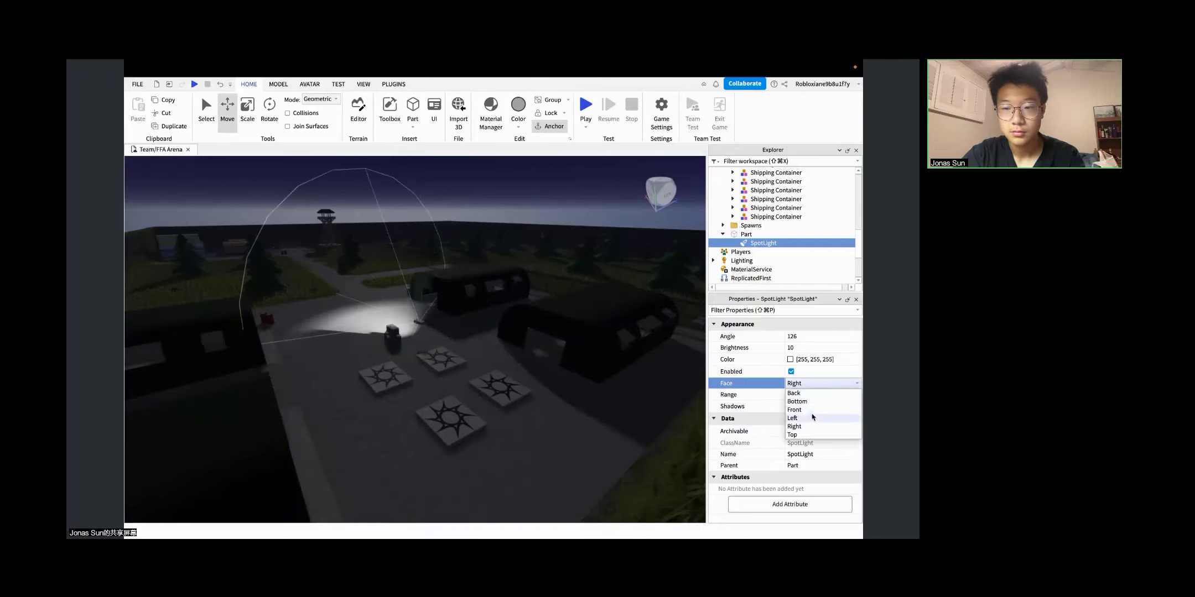
click(812, 411)
Step: Set the SpotLight's Color to a warm orange using the color wheel
right_drag(561, 394, 561, 394)
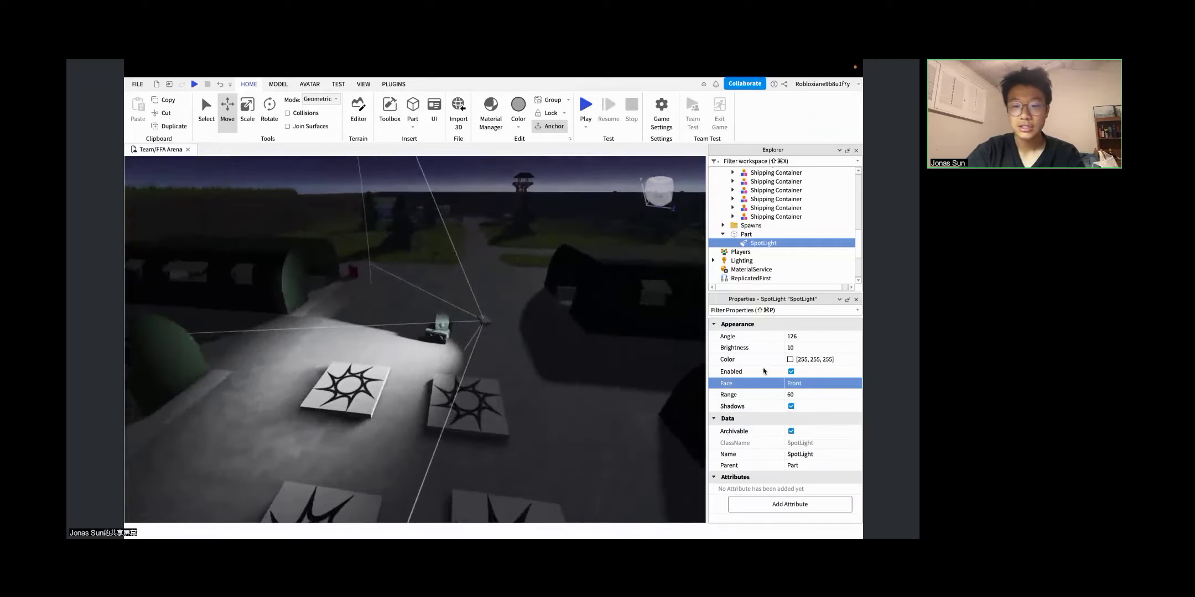
click(790, 360)
drag(674, 347, 683, 342)
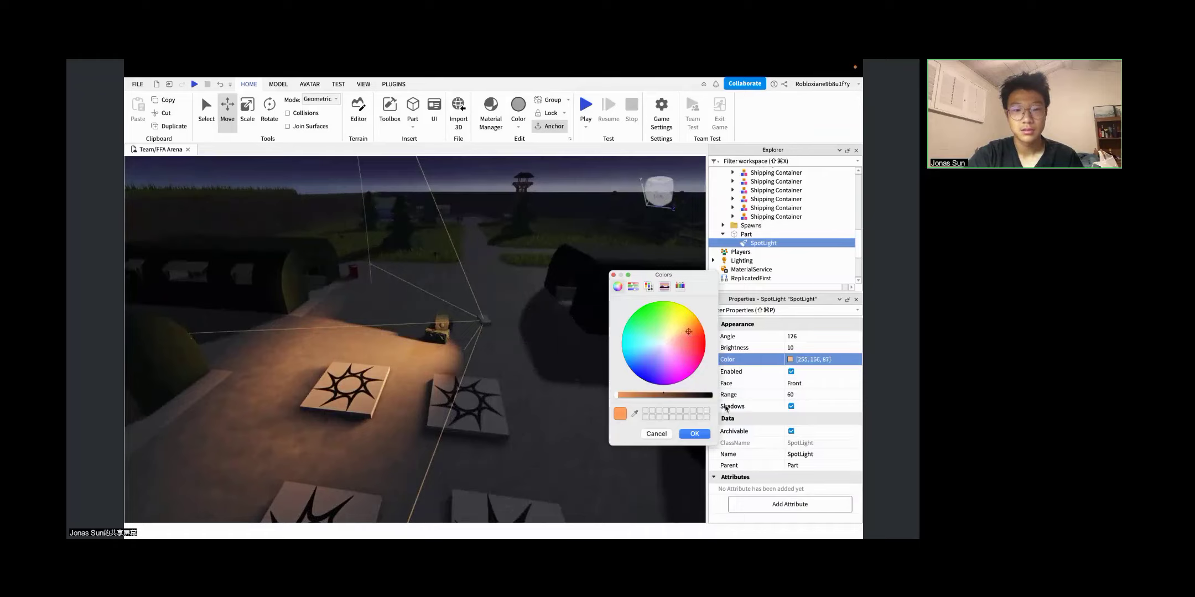
drag(689, 329, 689, 327)
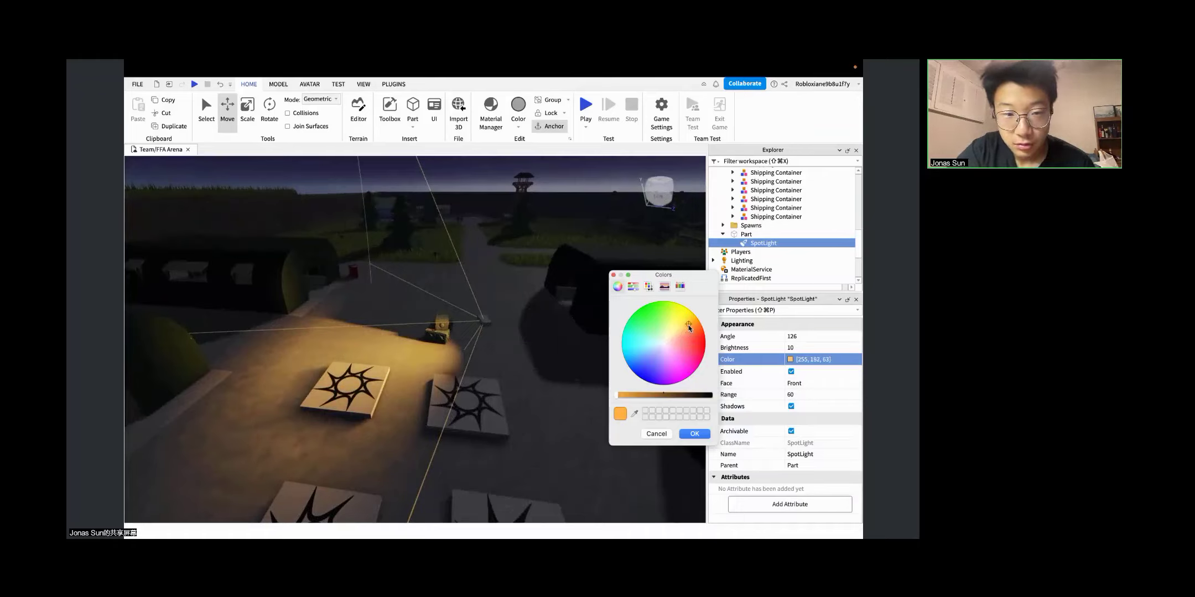
click(694, 433)
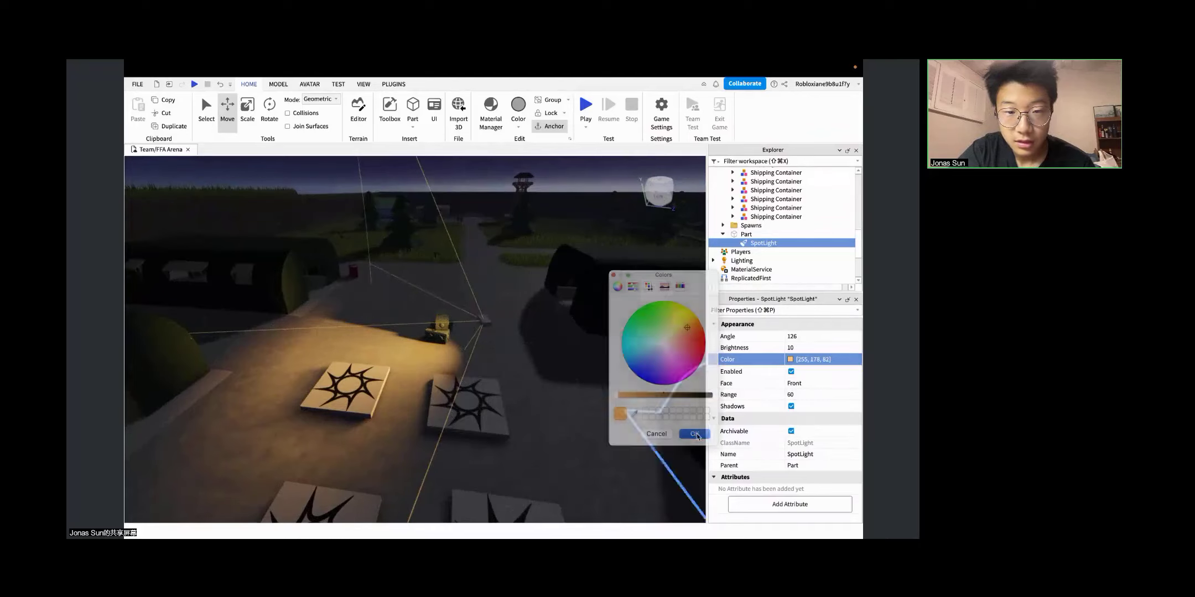
Step: Change the Material of the part holding the SpotLight to Neon
click(509, 337)
right_drag(510, 337, 515, 339)
key(w)
key(s)
click(519, 333)
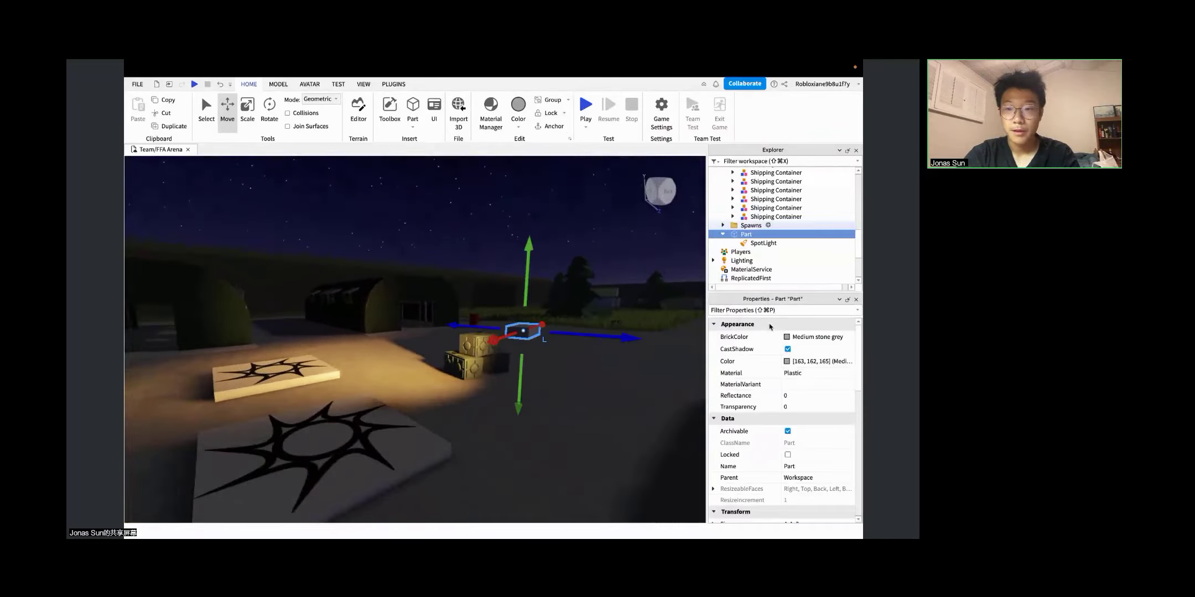
click(801, 375)
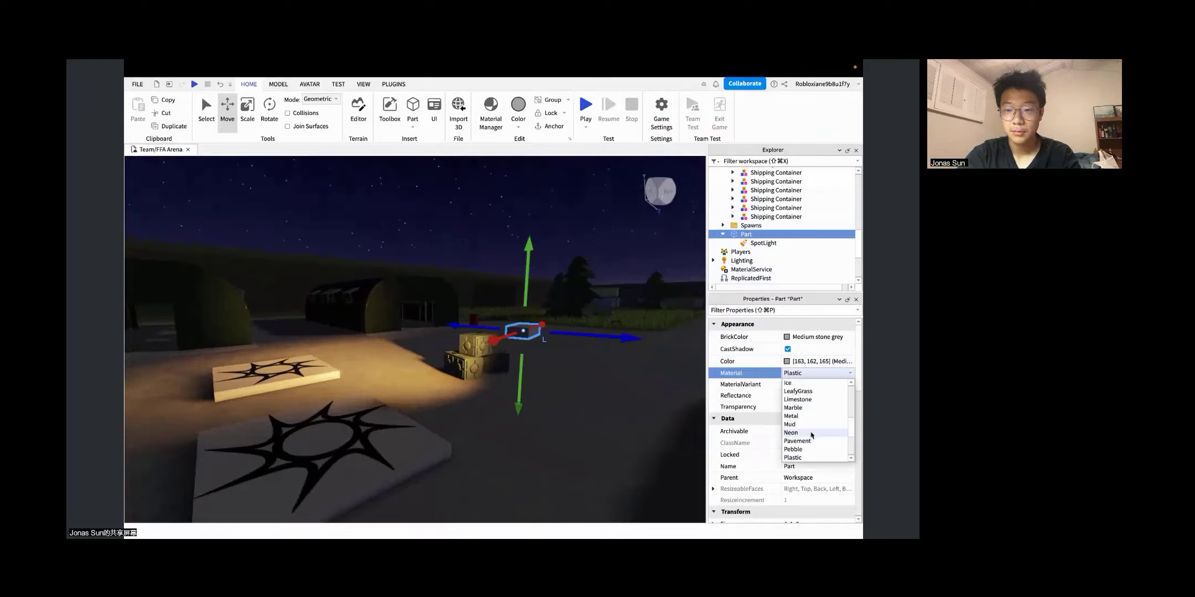
click(811, 436)
Step: View the neon part and its warm beam from several distances, and check the Spot Light slide
click(557, 234)
right_drag(557, 234, 555, 230)
key(s)
key(w)
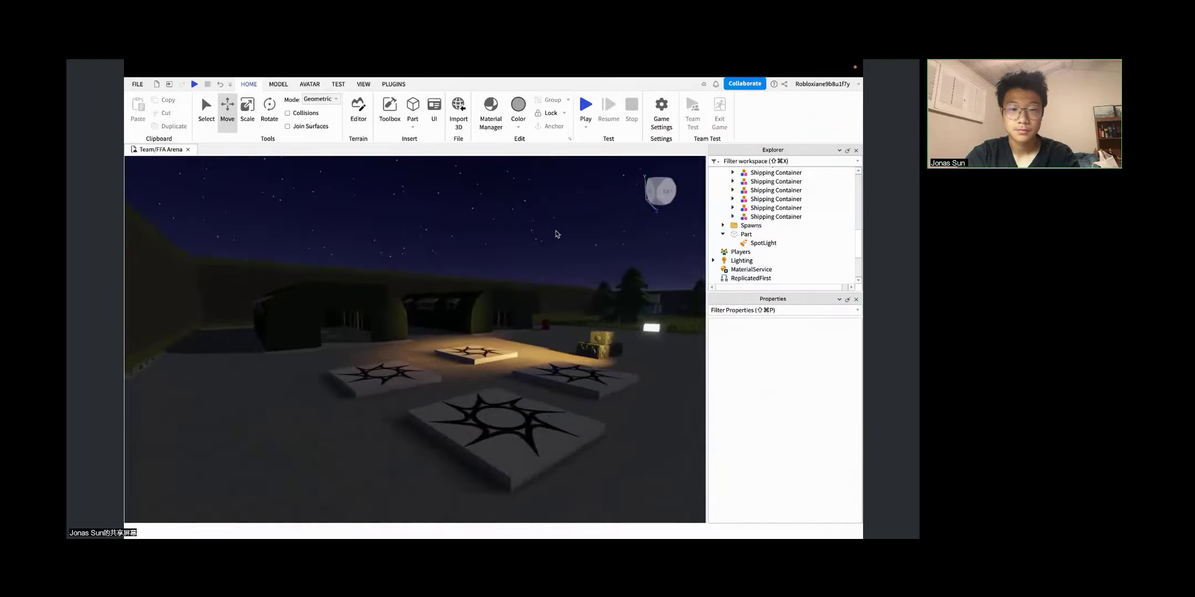
key(s)
right_drag(557, 235, 557, 235)
key(w)
key(ctrl+Left)
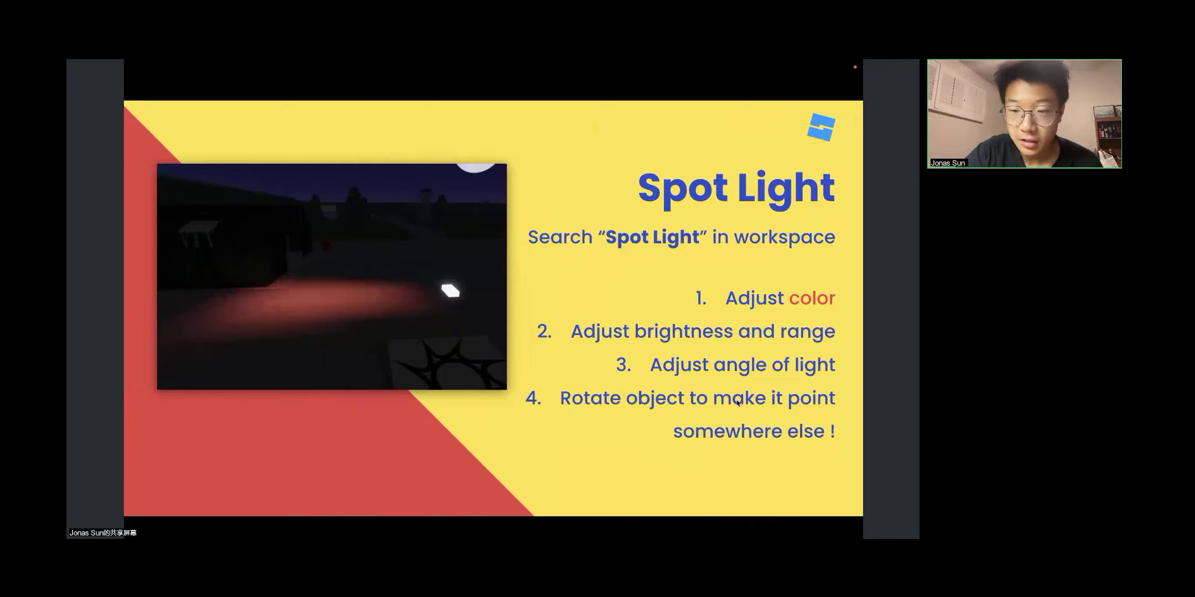
key(ctrl+Right)
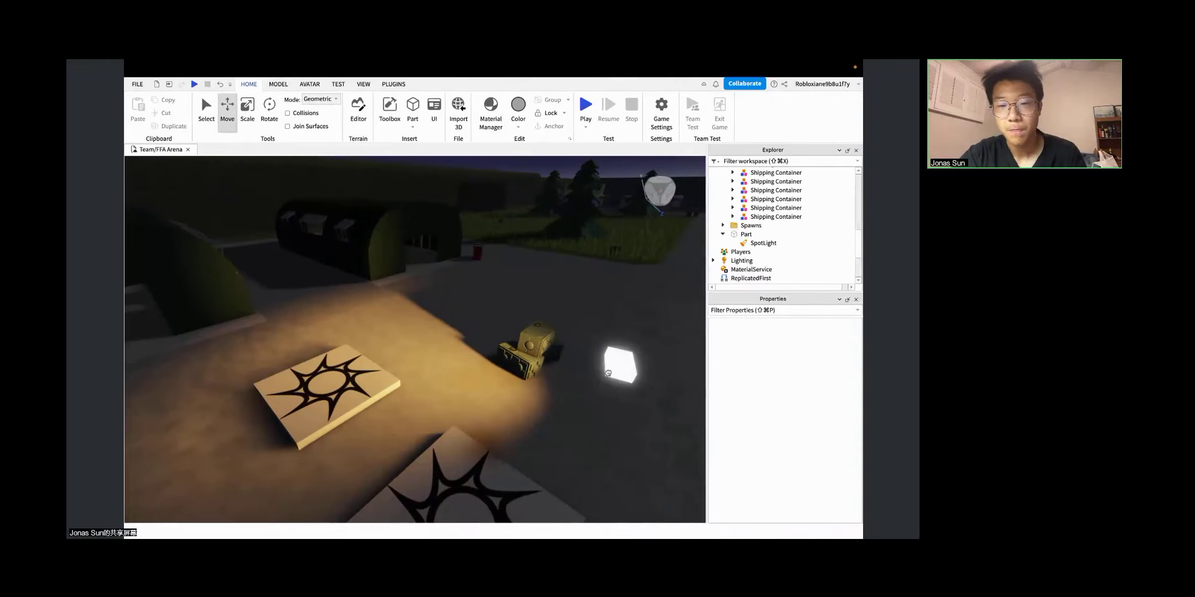
Step: Rotate the neon part with the Rotate tool to redirect its beam over the ground
click(608, 373)
right_drag(429, 374, 429, 372)
scroll(429, 373, down, 5)
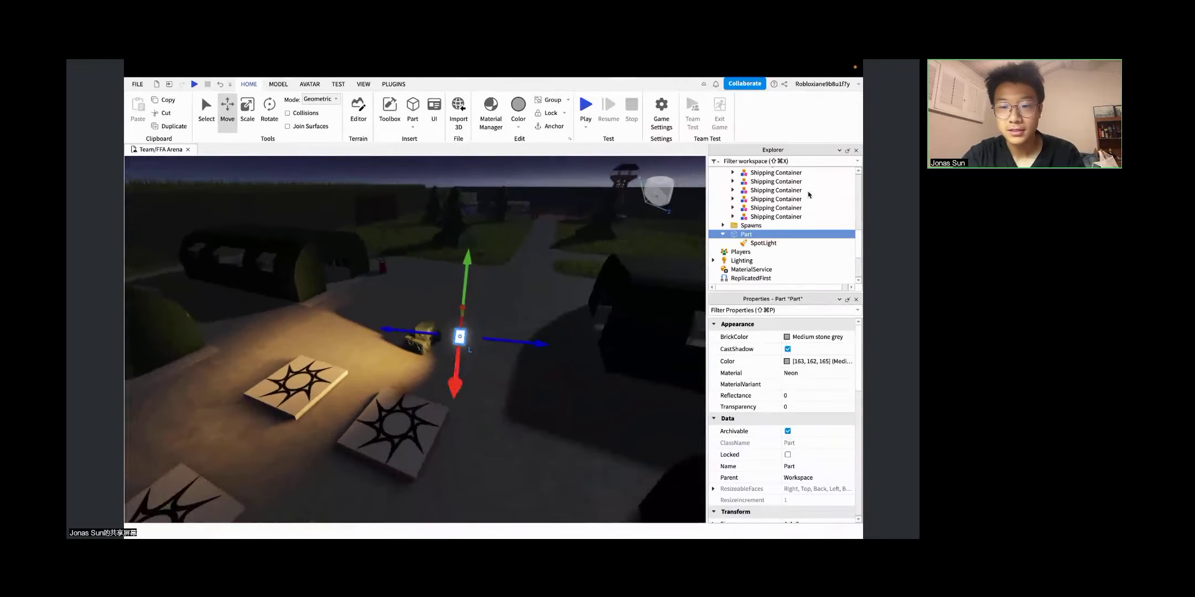
click(270, 111)
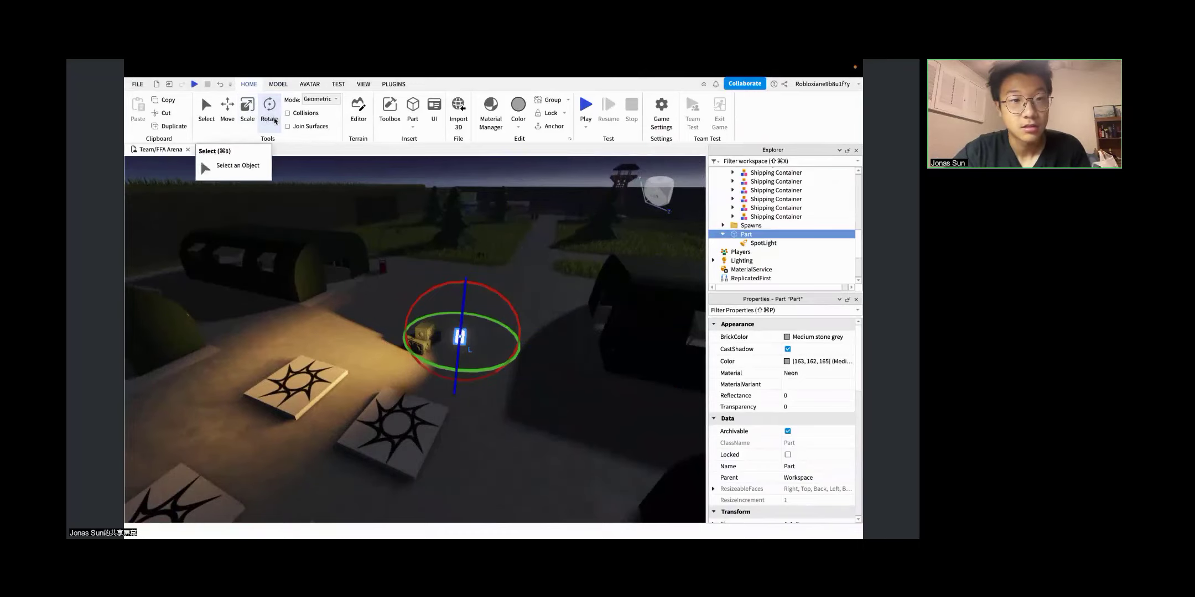
drag(452, 363, 422, 390)
right_drag(470, 278, 470, 278)
key(w)
click(489, 278)
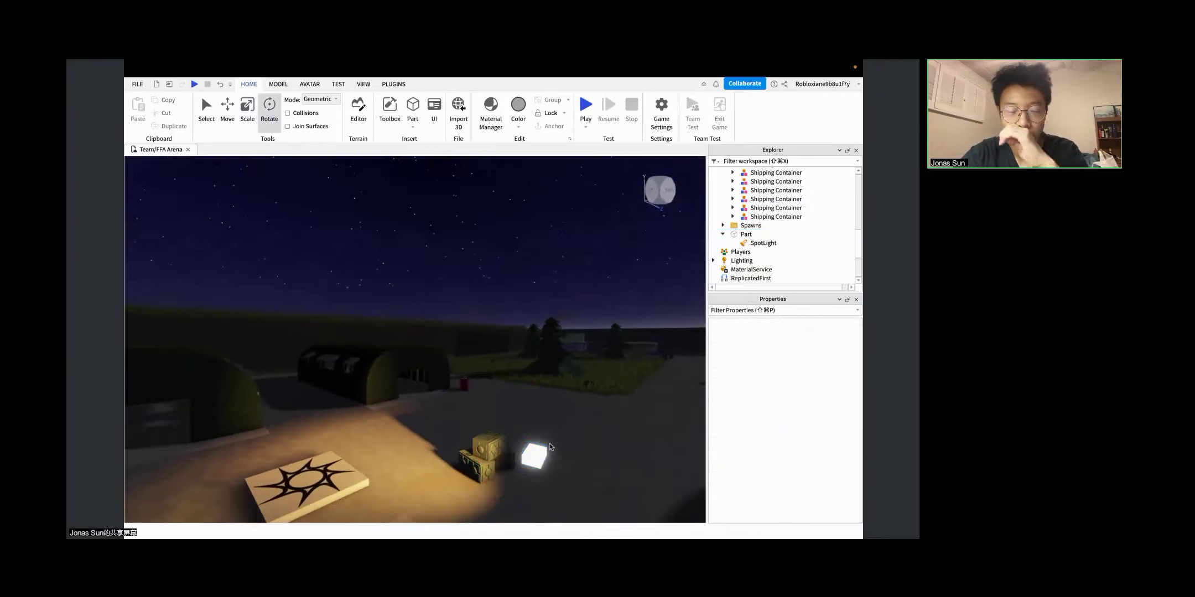
Step: Duplicate the neon part with its SpotLight and move the copy away from the original
click(537, 455)
right_drag(558, 341, 557, 341)
key(w)
key(s)
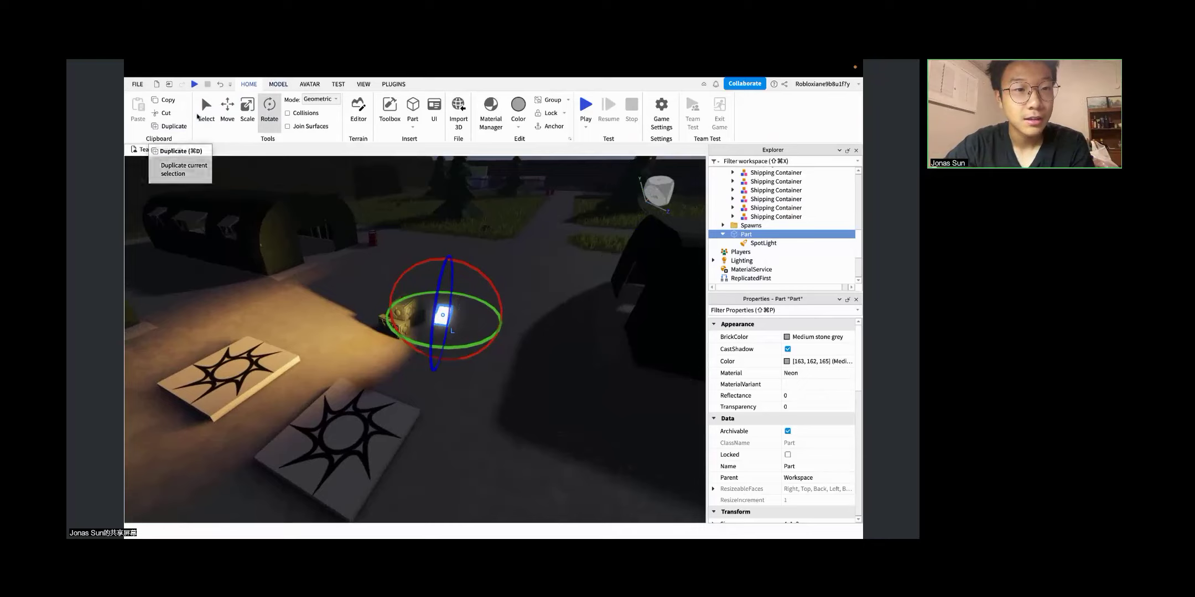
click(172, 126)
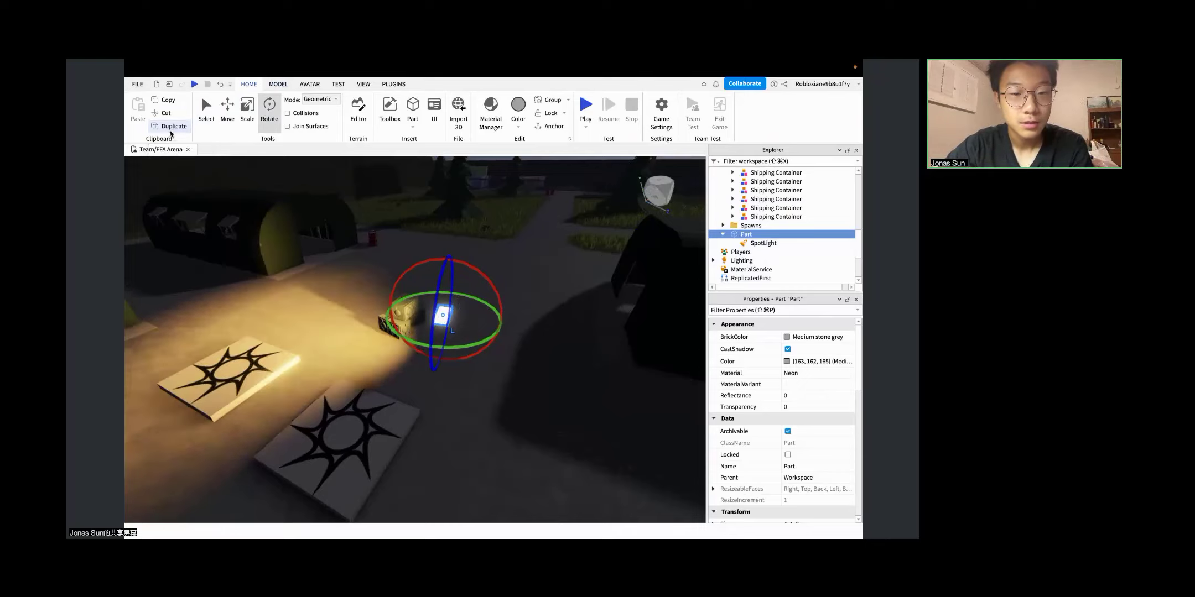
click(227, 111)
drag(435, 347, 447, 214)
Step: Rotate the copied light so its beam falls on the front of the nearby hangar
click(270, 108)
key(a)
right_drag(461, 313, 463, 313)
key(s)
Step: Duplicate the light part again, move the copy toward the second hangar and rotate it to light the hangar front
key(ctrl+d)
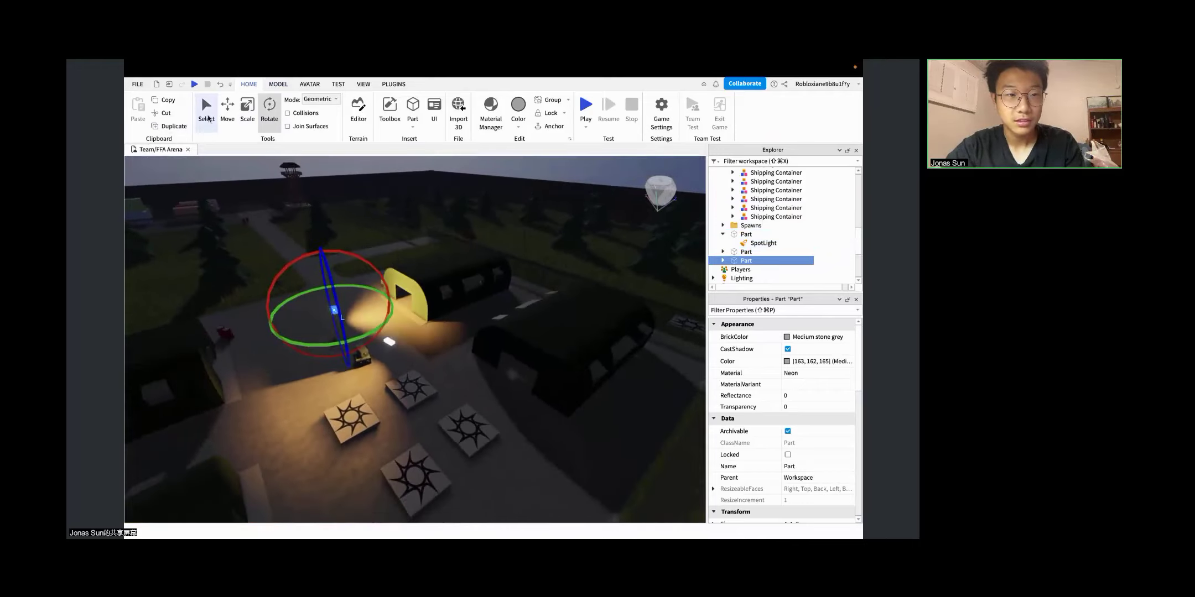
click(241, 114)
click(227, 113)
drag(334, 310, 469, 354)
click(492, 344)
key(super+2)
mouse_move(440, 310)
mouse_down()
mouse_move(415, 307)
mouse_move(437, 311)
mouse_up()
right_drag(454, 320, 457, 323)
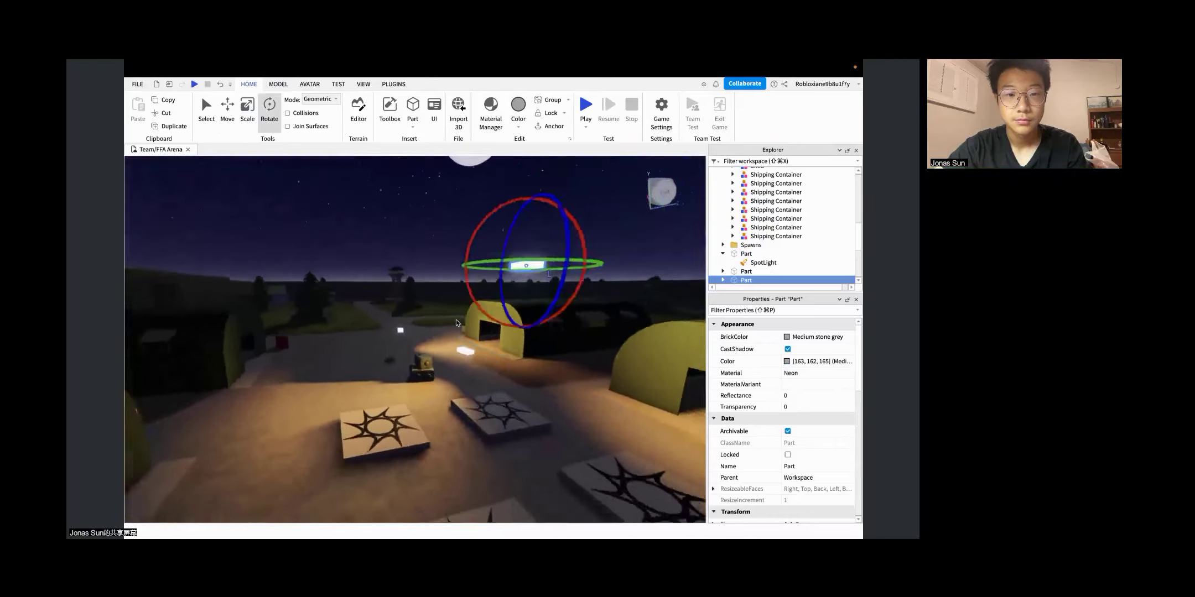
Step: Duplicate the light part once more and move the copy across the arena toward the trees
key(s)
key(a)
click(178, 126)
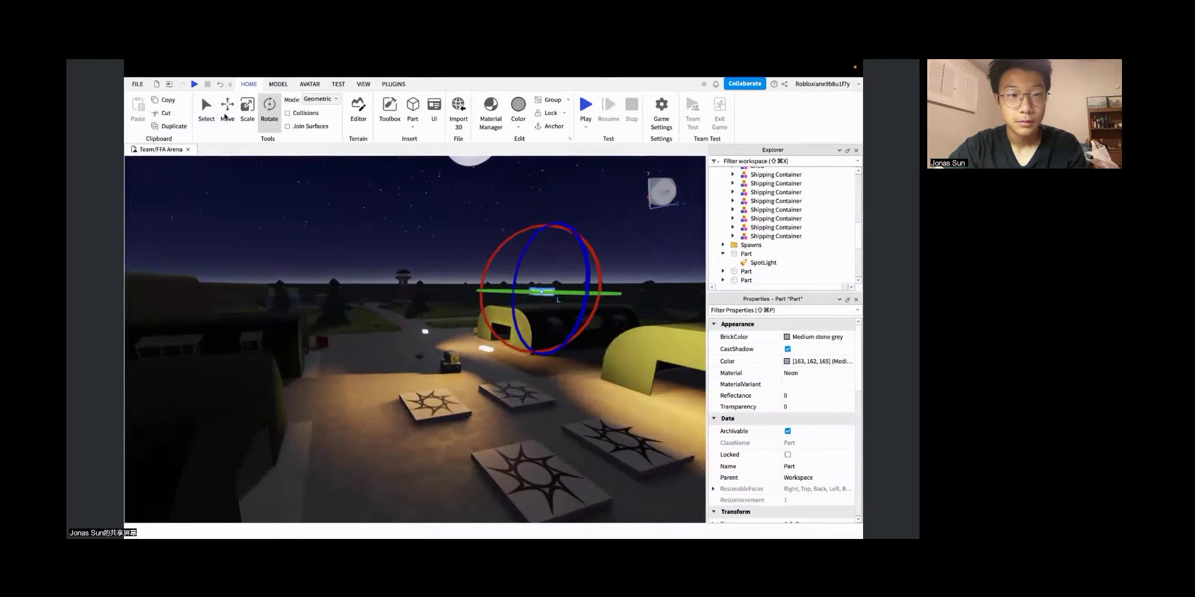
click(227, 110)
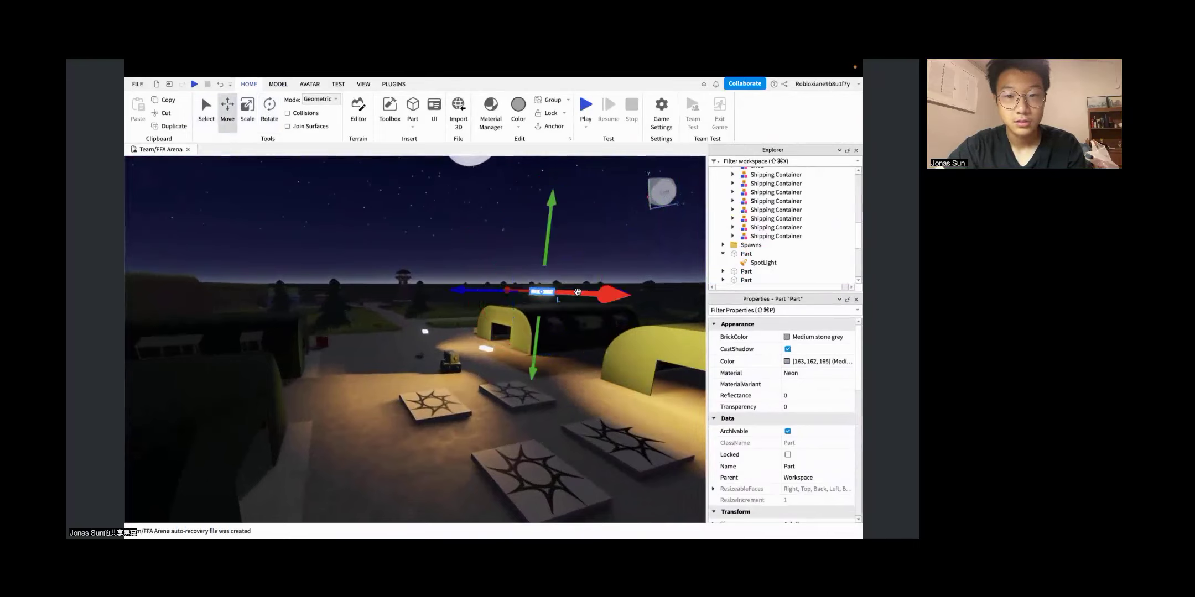
drag(589, 297, 402, 284)
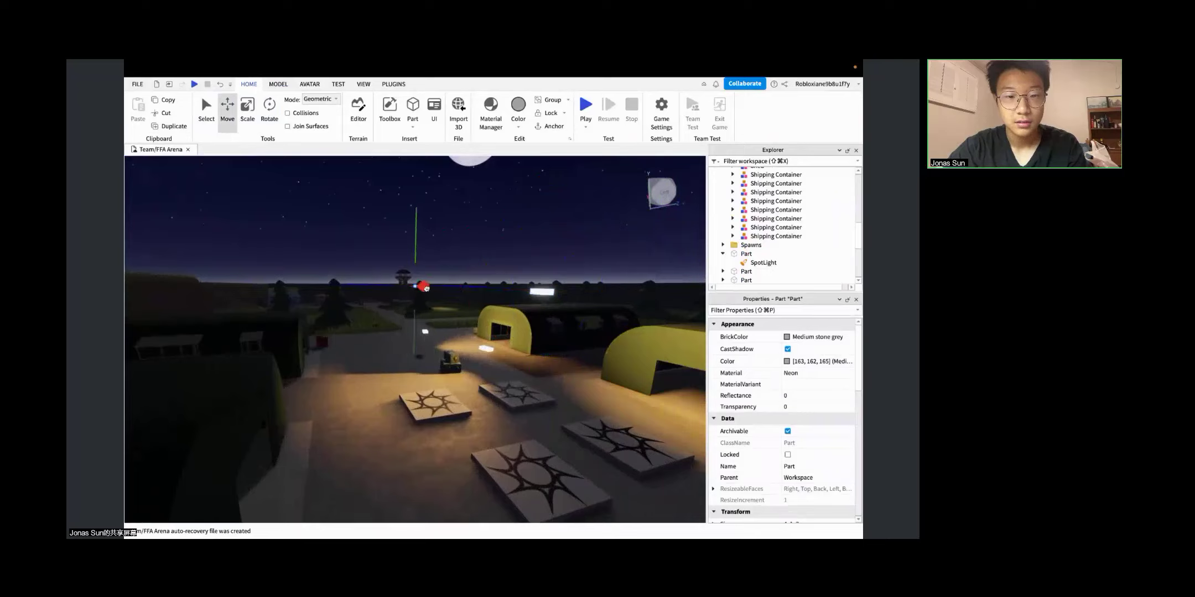
drag(483, 292, 375, 300)
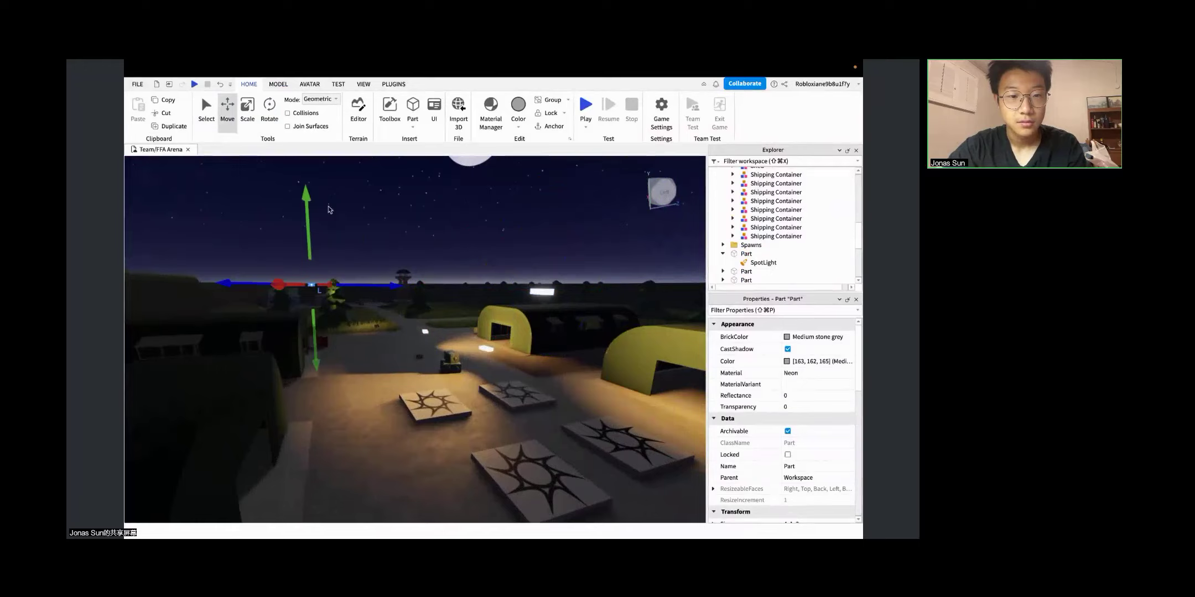
Step: Rotate the newest light so its beam falls on the grass and trees, and deselect it
click(247, 110)
click(269, 111)
right_drag(359, 286, 341, 187)
key(s)
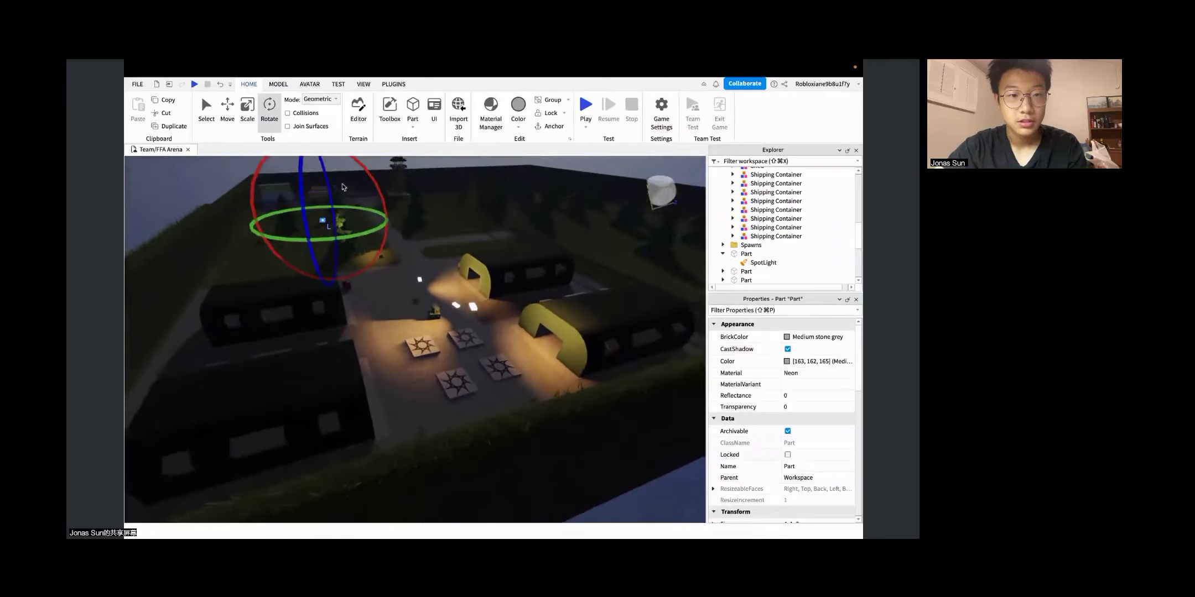
drag(347, 243, 332, 243)
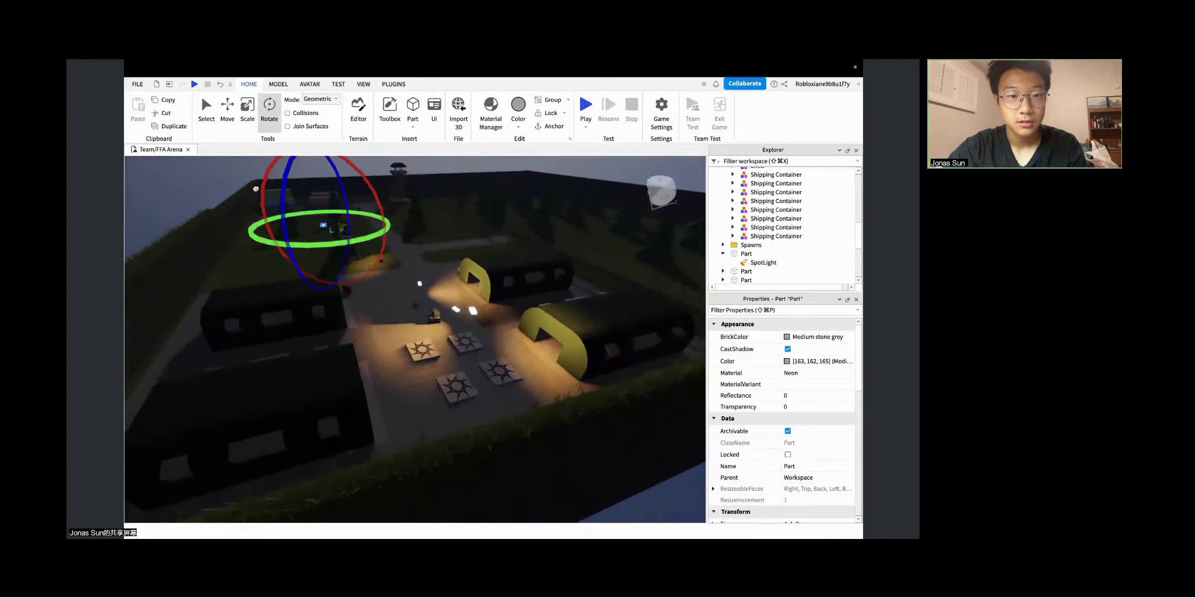
click(253, 190)
Step: View the placed neon lights and their beams from above and from ground level near the spawn pads
mouse_move(447, 342)
right_down()
mouse_move(503, 342)
mouse_move(449, 354)
right_up()
key(w)
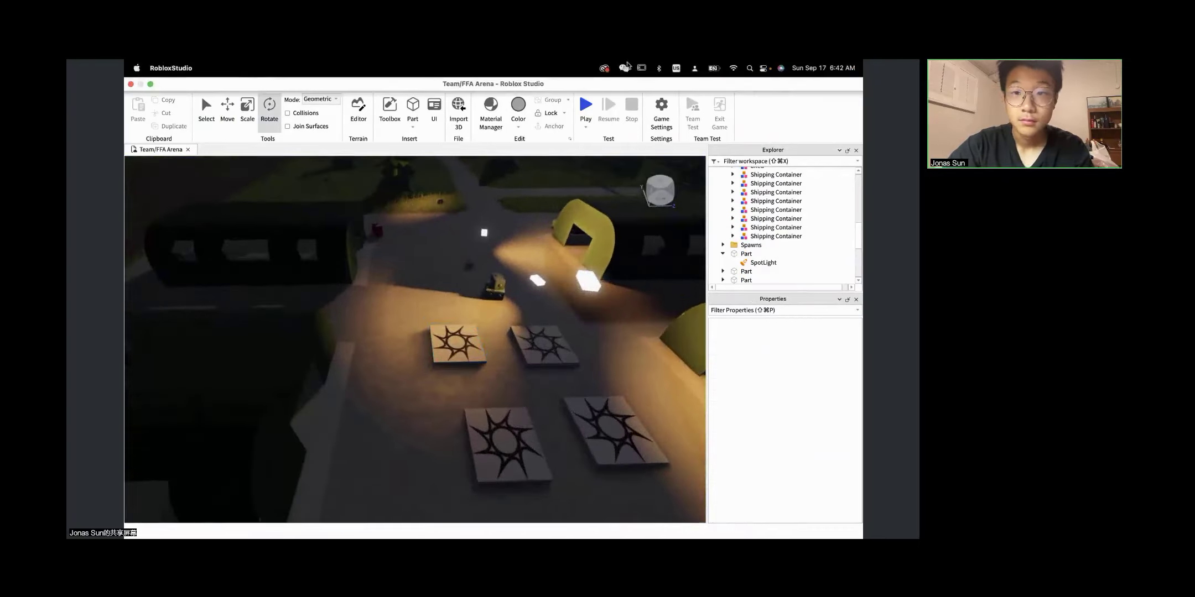
key(w)
right_drag(550, 257, 550, 255)
key(w)
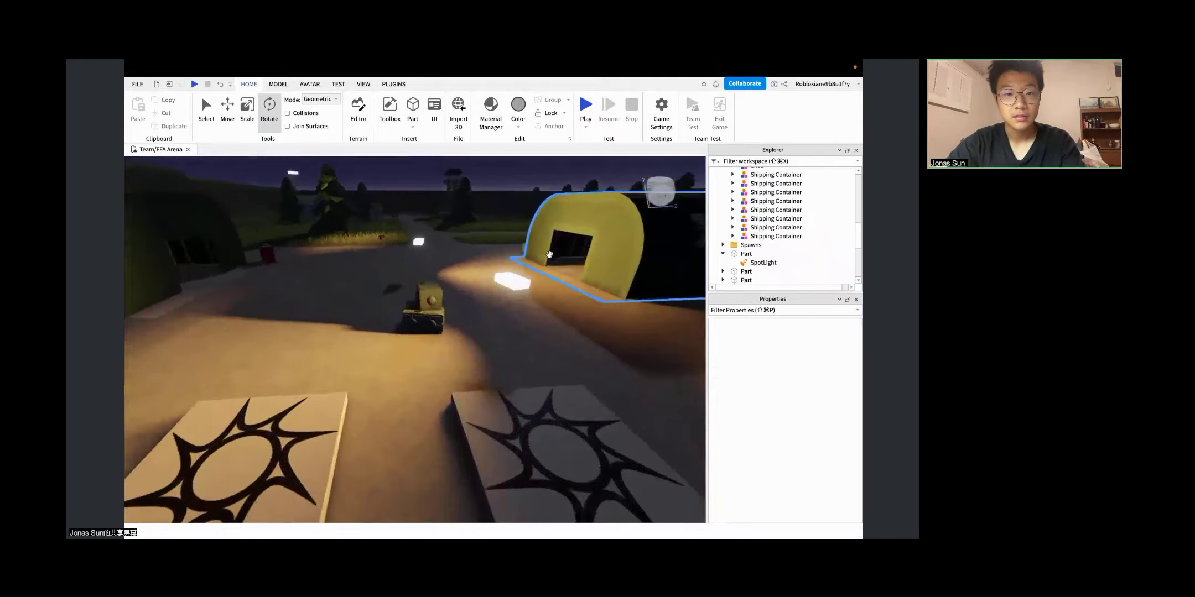
right_drag(516, 369, 516, 367)
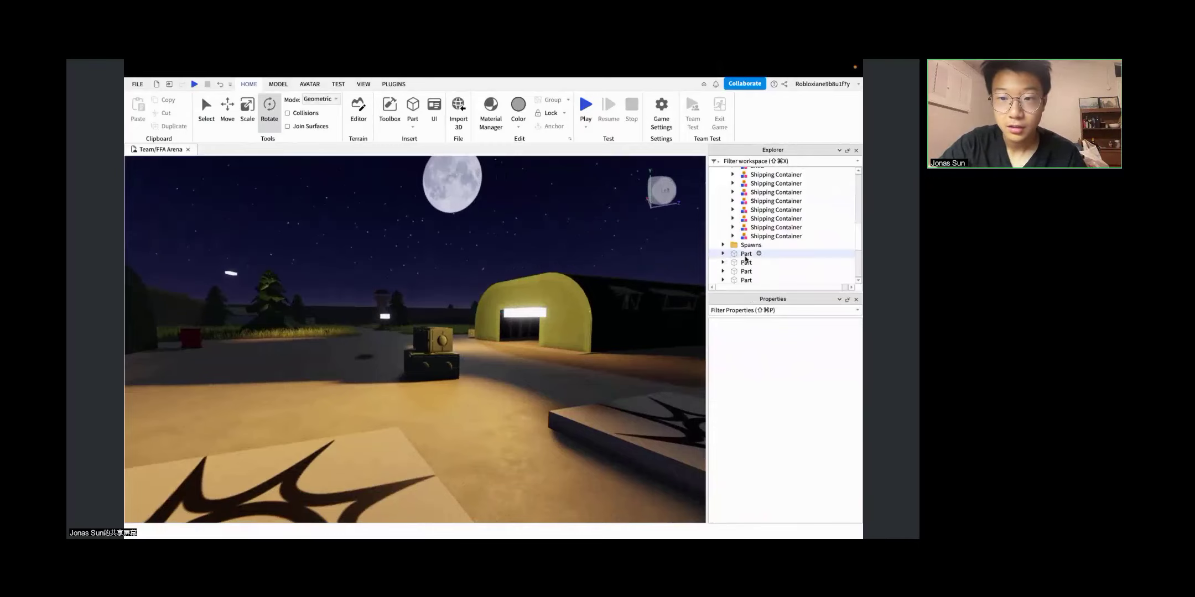
Step: Expand the Lighting service and select its Bloom effect to show its properties
scroll(745, 258, down, 5)
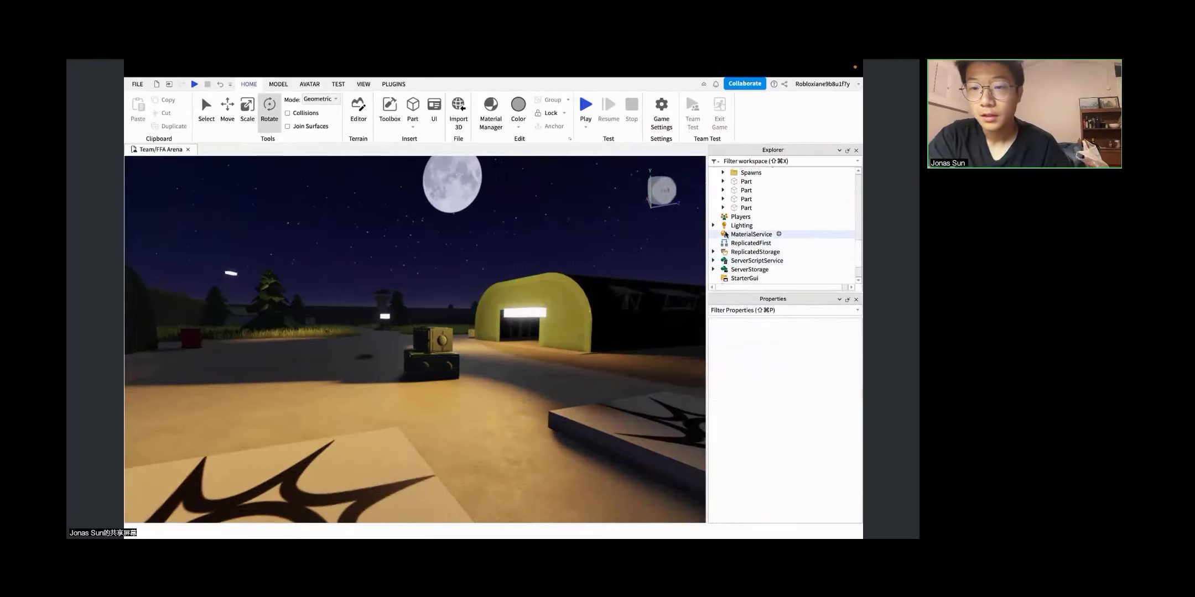
click(736, 235)
click(742, 225)
click(713, 226)
scroll(753, 258, down, 3)
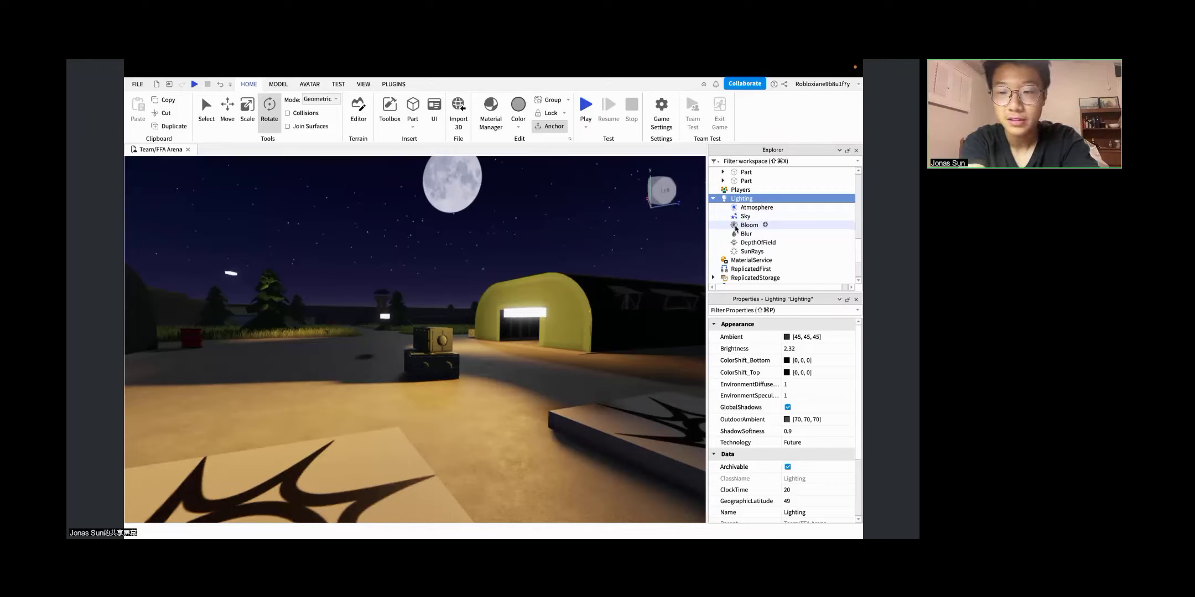
click(735, 227)
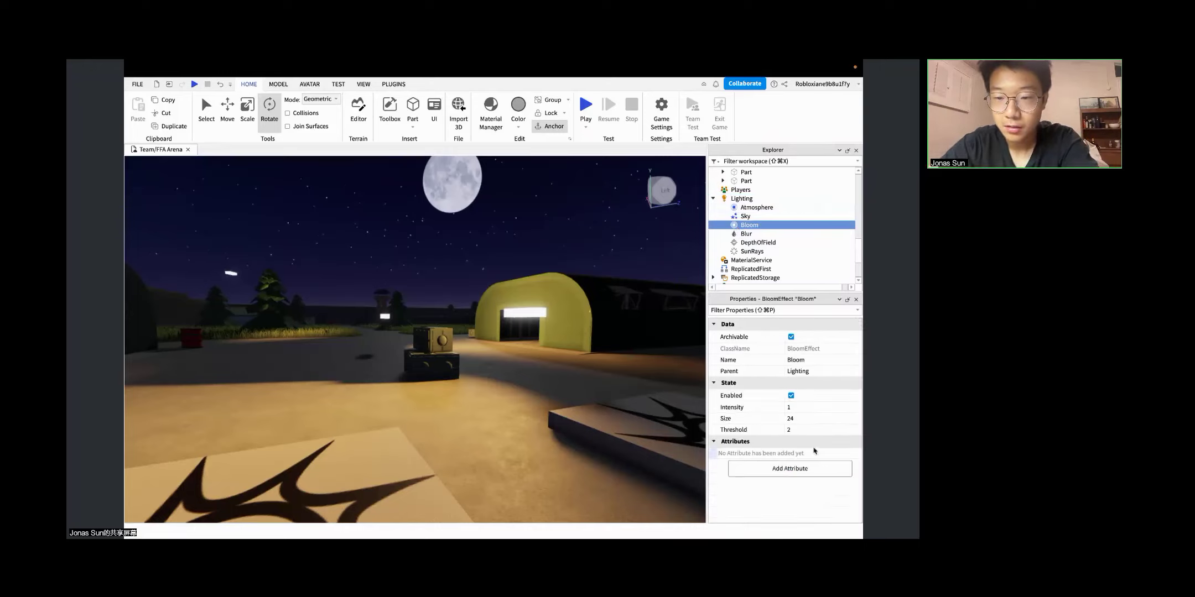
Step: Try the Bloom effect with Intensity 1 and Size 33
click(795, 407)
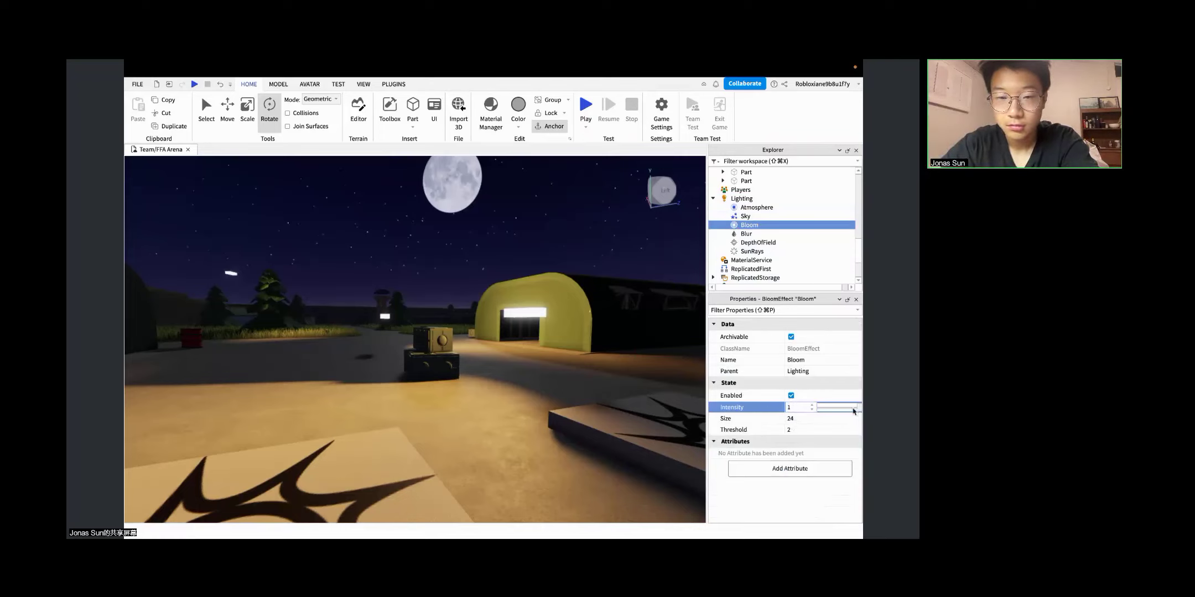
drag(838, 407, 861, 407)
click(831, 420)
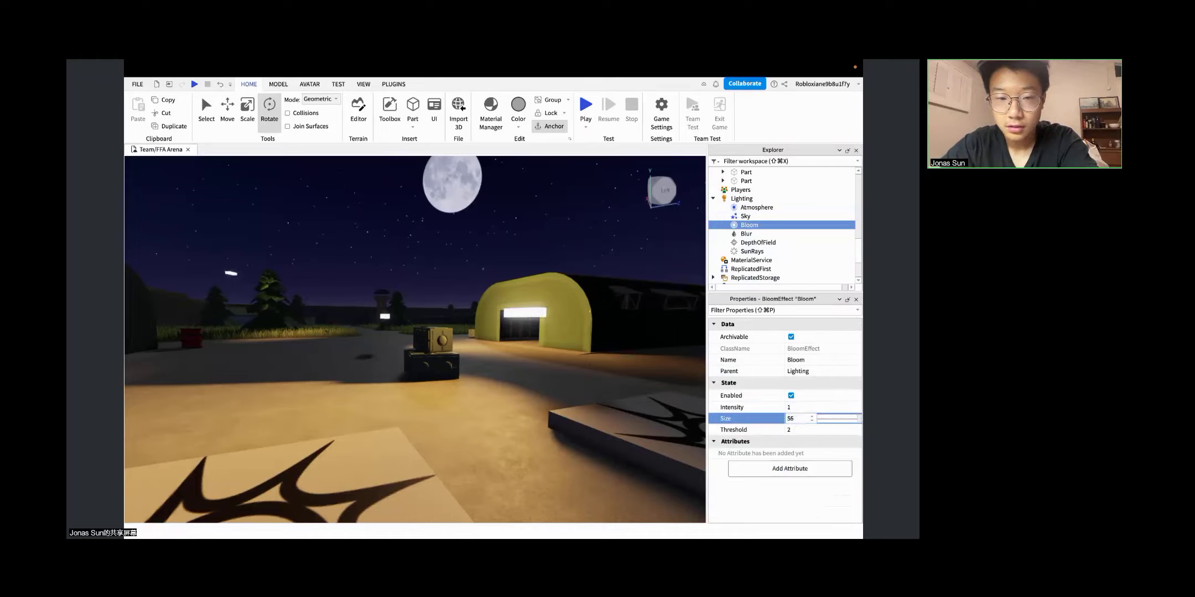
drag(791, 419, 843, 421)
Step: Set the Bloom effect's Threshold to 0.8 and view the glow around the neon parts
click(834, 430)
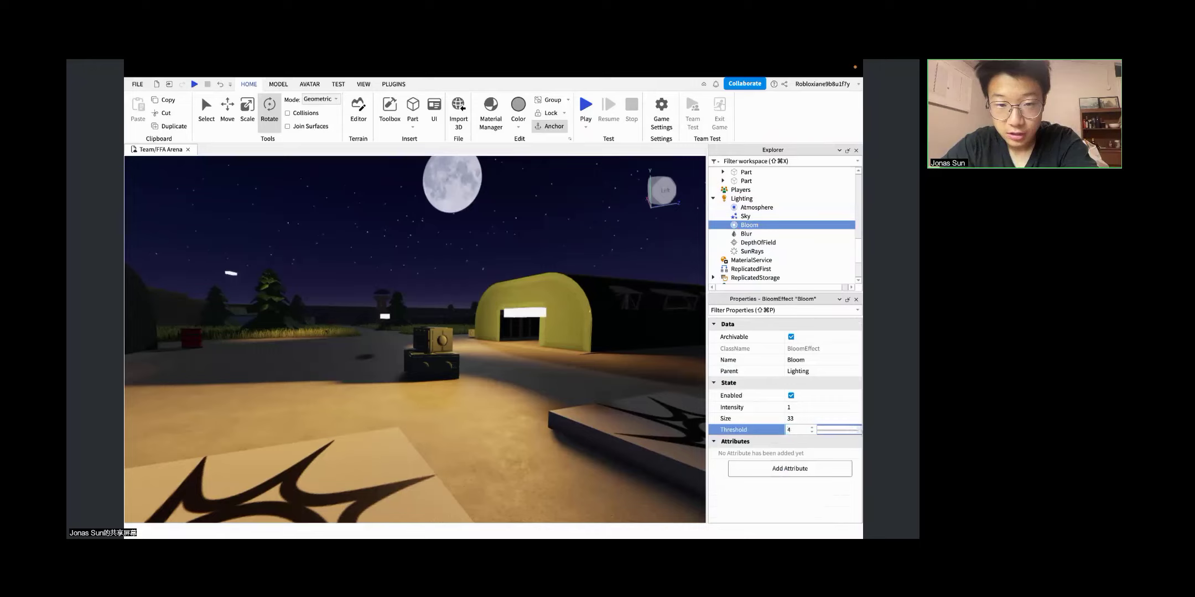
key(BackSpace)
text(0.8)
drag(849, 439, 788, 446)
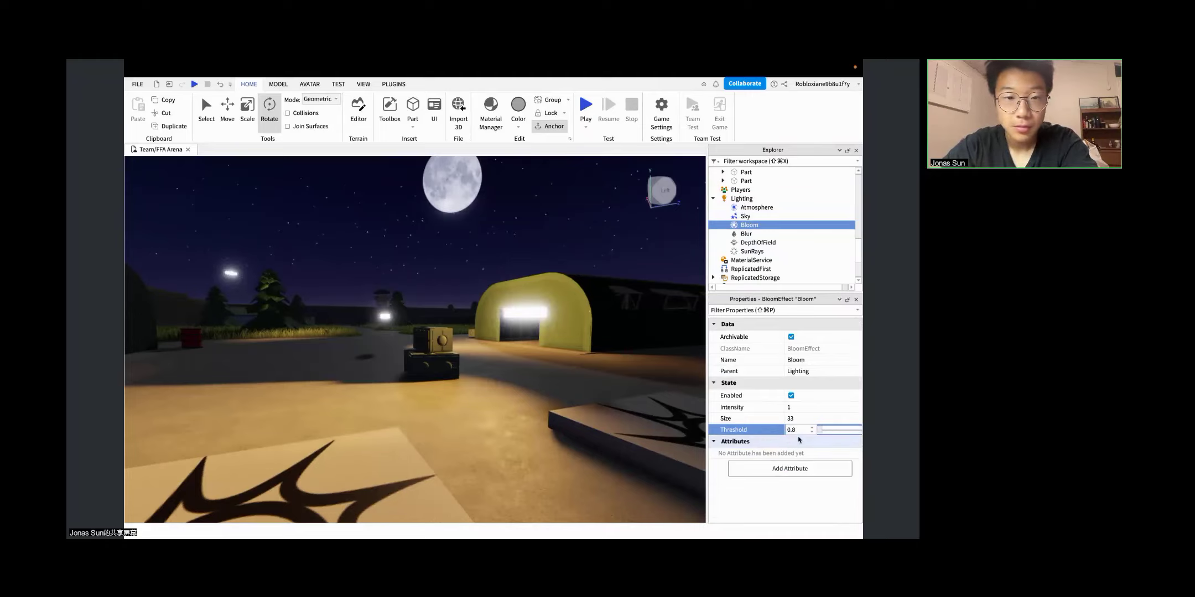
right_drag(568, 369, 565, 366)
key(w)
key(s)
key(w)
key(s)
key(w)
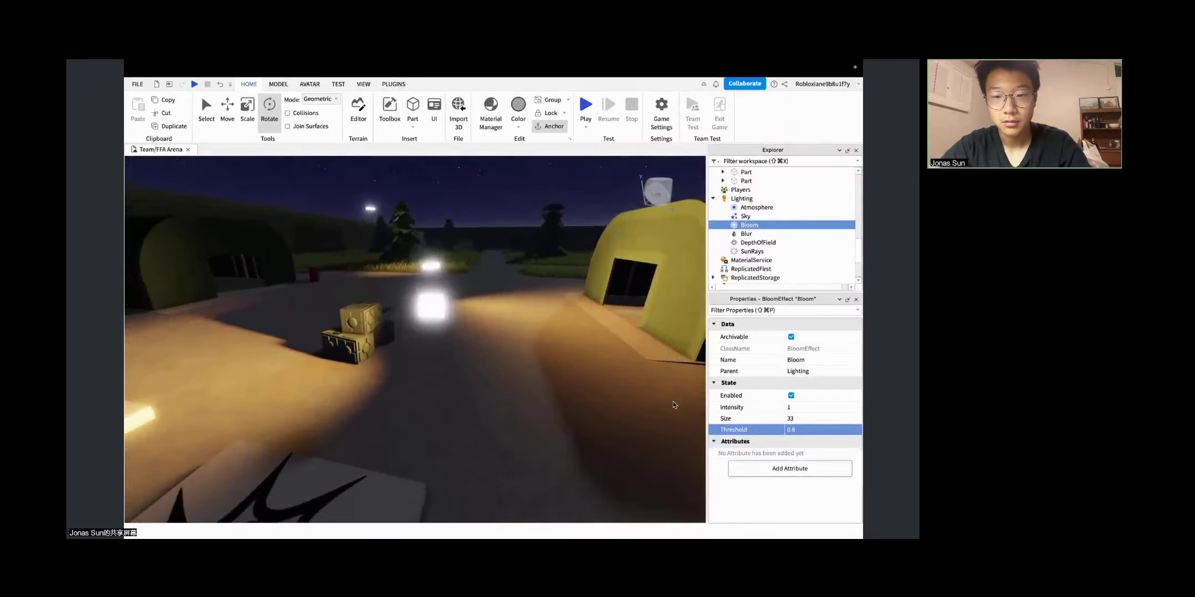
Step: Set Bloom's Size to 56 with Intensity at 1, and toggle the effect off and on to compare
click(813, 407)
drag(861, 412, 818, 416)
drag(817, 413, 859, 418)
click(825, 420)
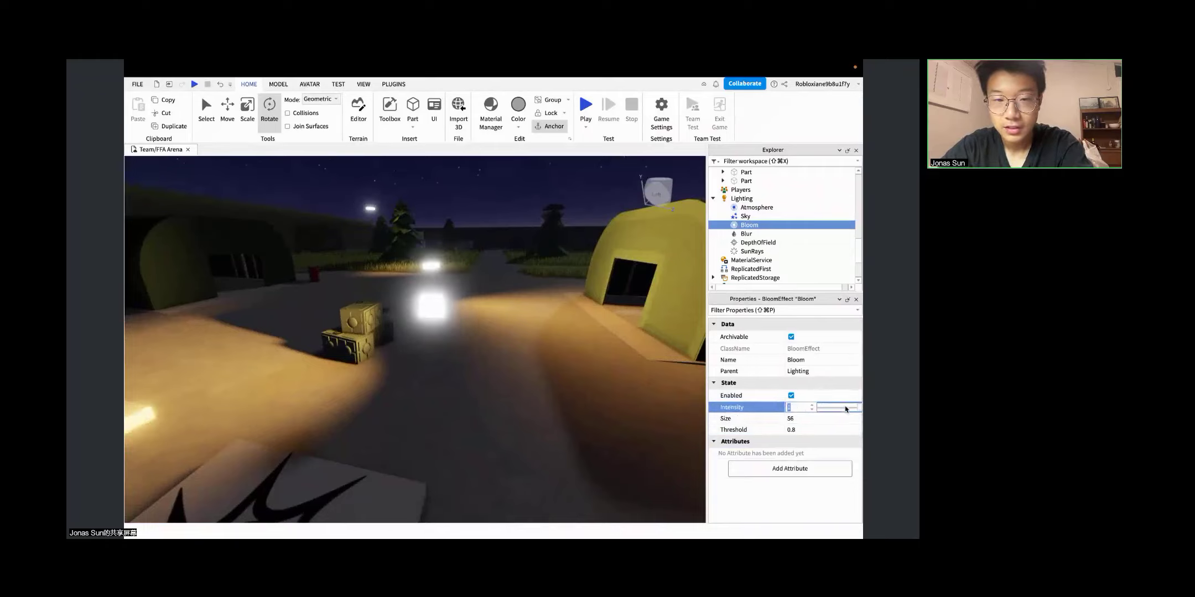
click(792, 396)
click(792, 396)
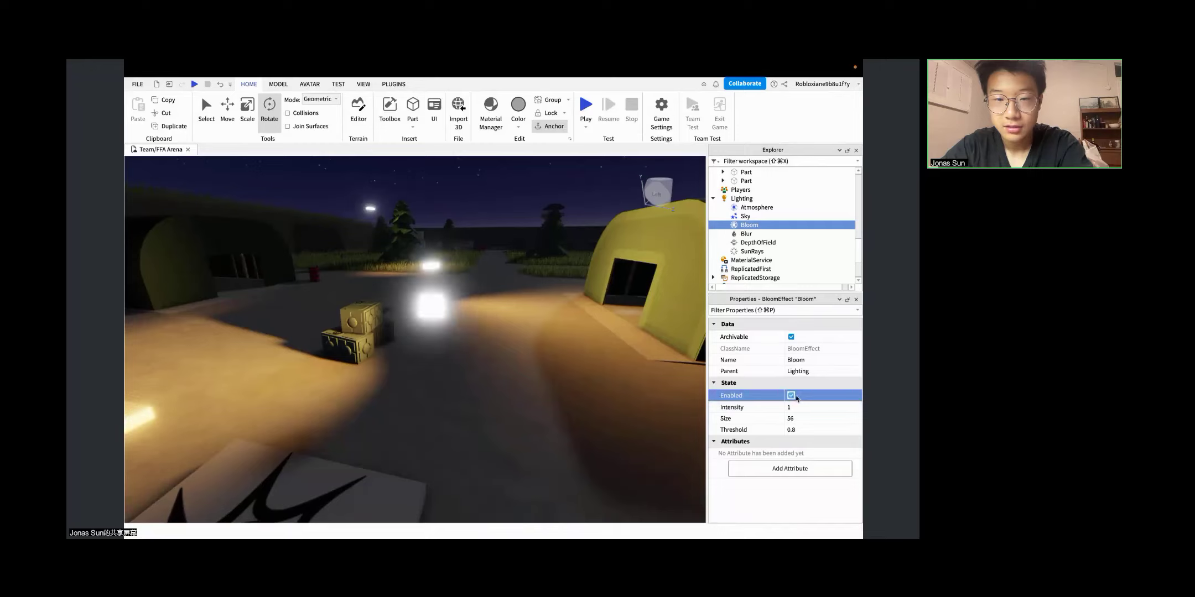
Step: Set the Bloom effect's Intensity to 0.3 and view the glow around the neon parts from nearby
click(825, 408)
drag(858, 411, 804, 435)
click(842, 432)
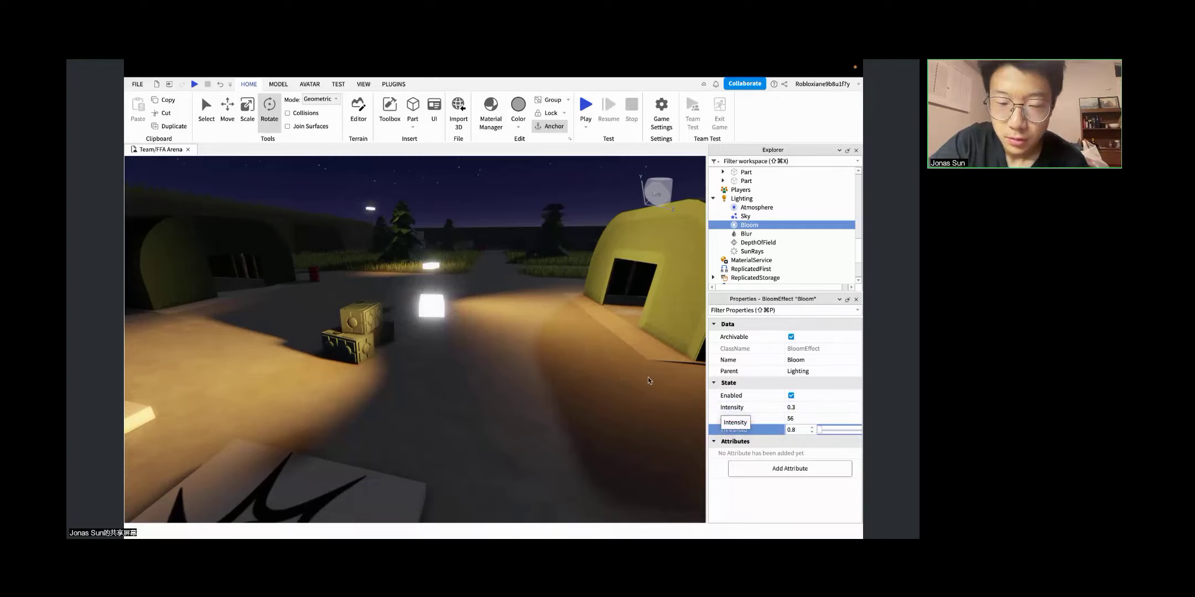
right_drag(570, 324, 572, 326)
key(w)
key(s)
key(d)
key(w)
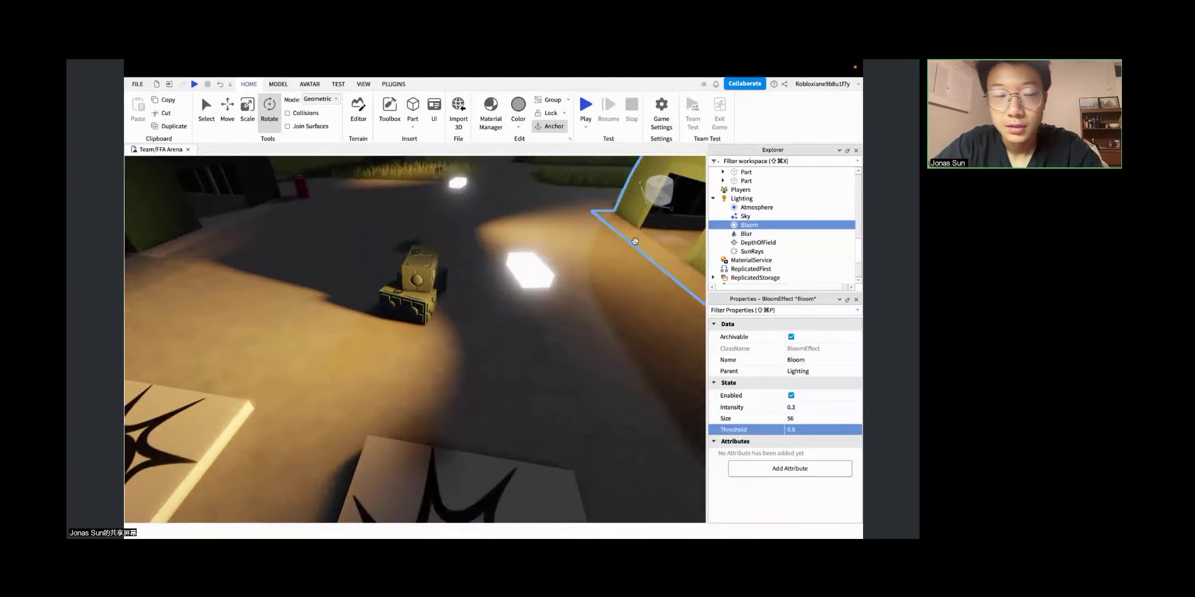
Step: Switch to the presentation, review the Bloom Effect and Sounds slides, and return to Roblox Studio
key(ctrl+Left)
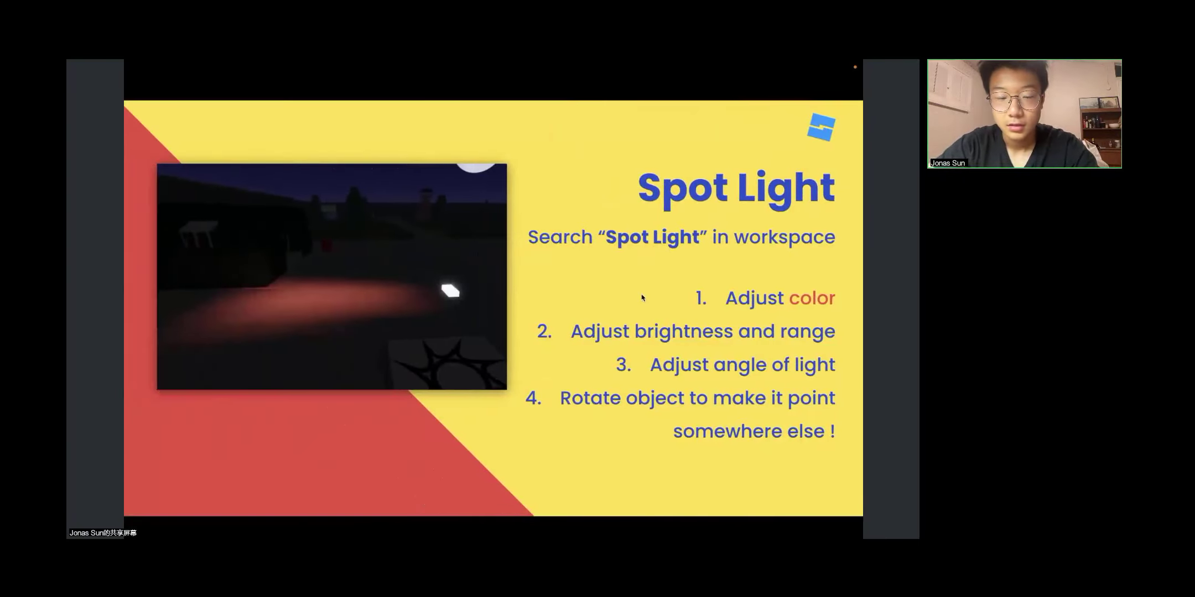
key(Right)
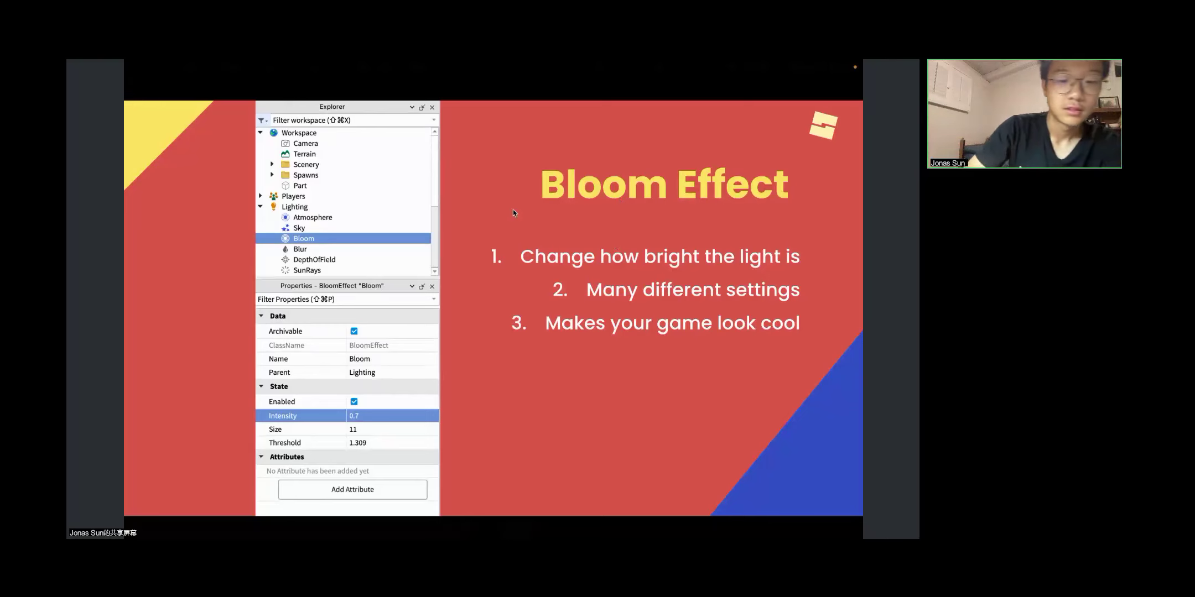
key(Right)
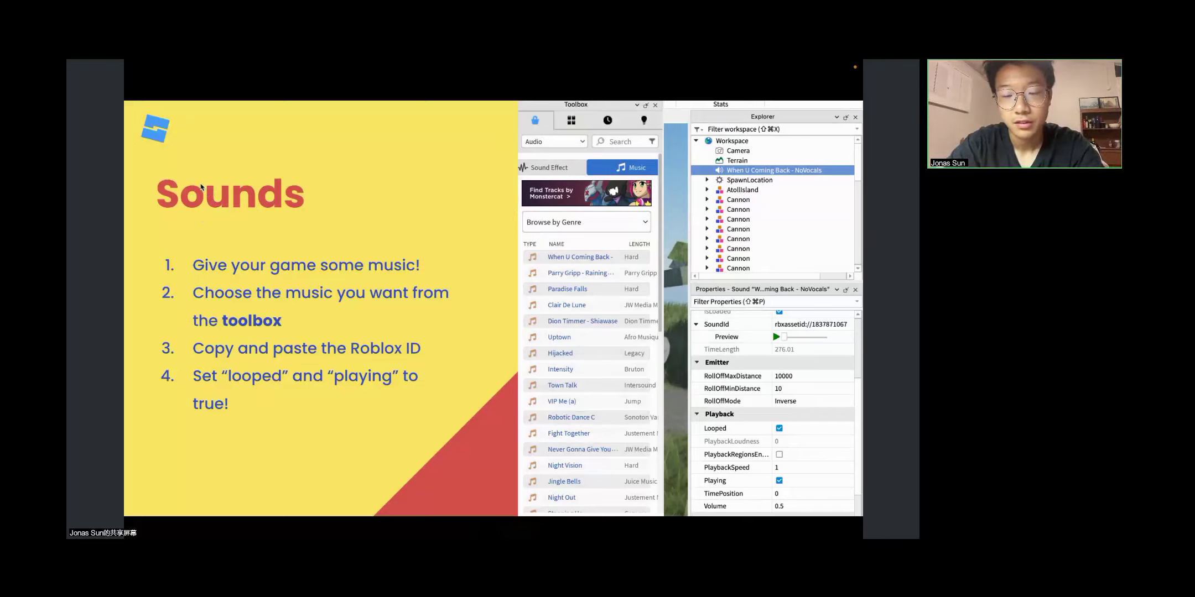
mouse_move(535, 63)
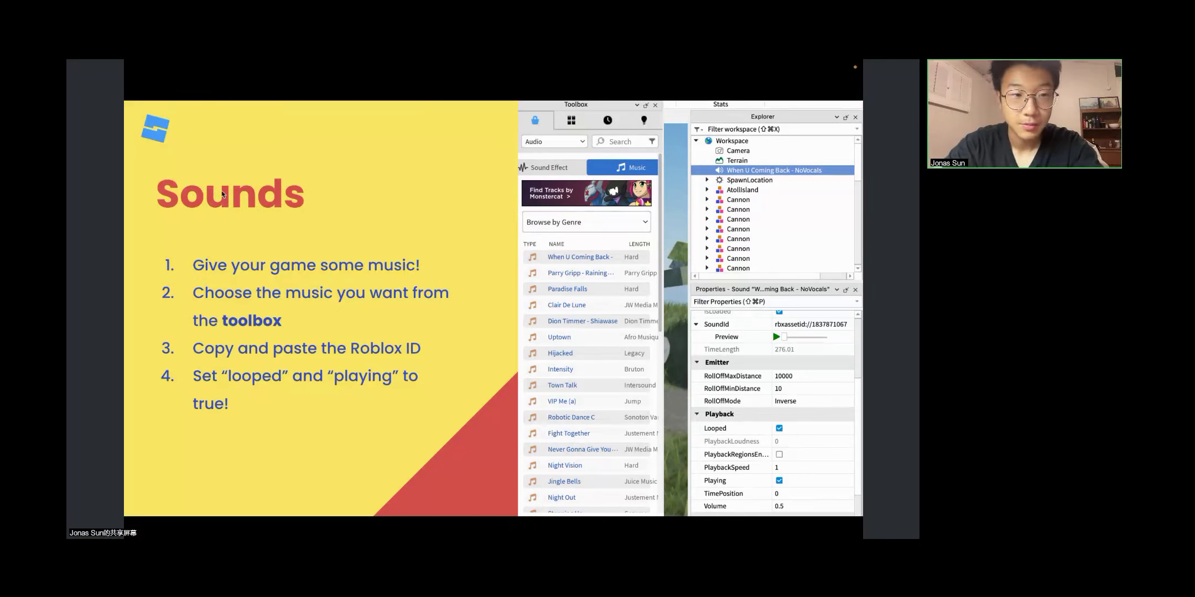
key(ctrl+Right)
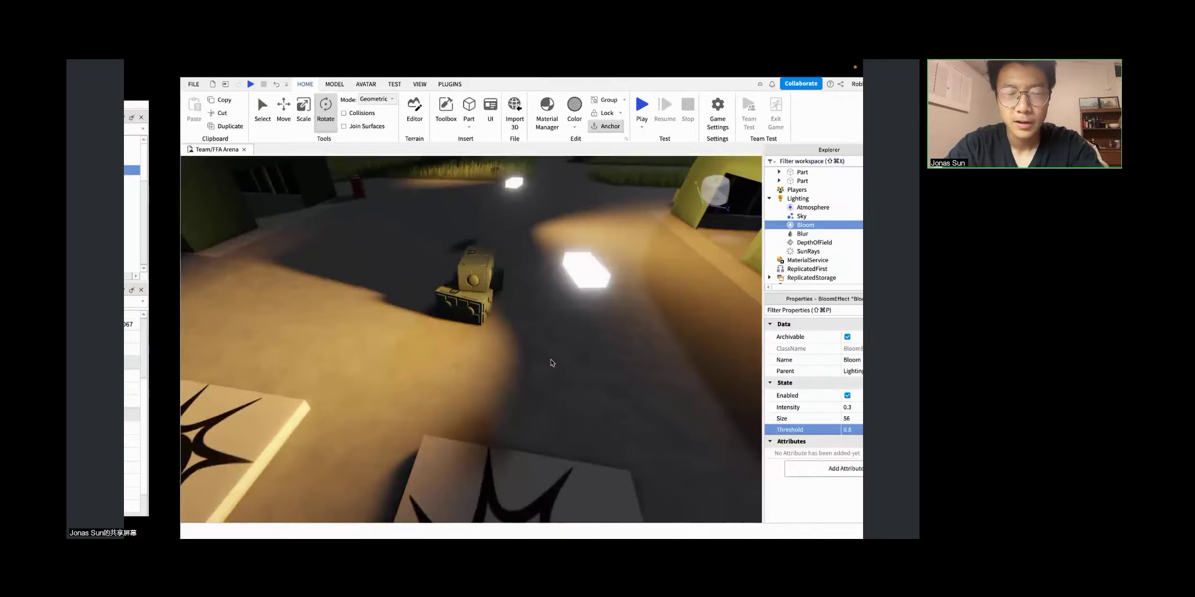
Step: Collapse the Scenery and Spawns folders and the Lighting service in the object hierarchy
right_drag(551, 362, 551, 362)
key(s)
key(w)
click(713, 199)
scroll(738, 217, up, 10)
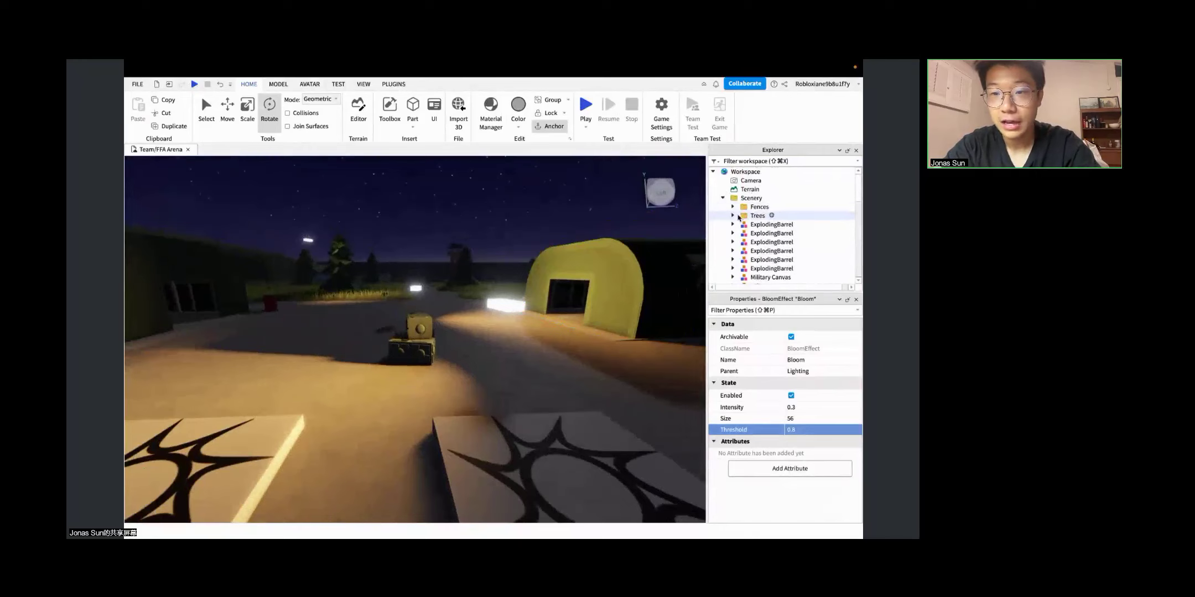
click(723, 192)
scroll(723, 191, down, 1)
click(723, 195)
click(723, 182)
scroll(723, 206, up, 1)
click(535, 175)
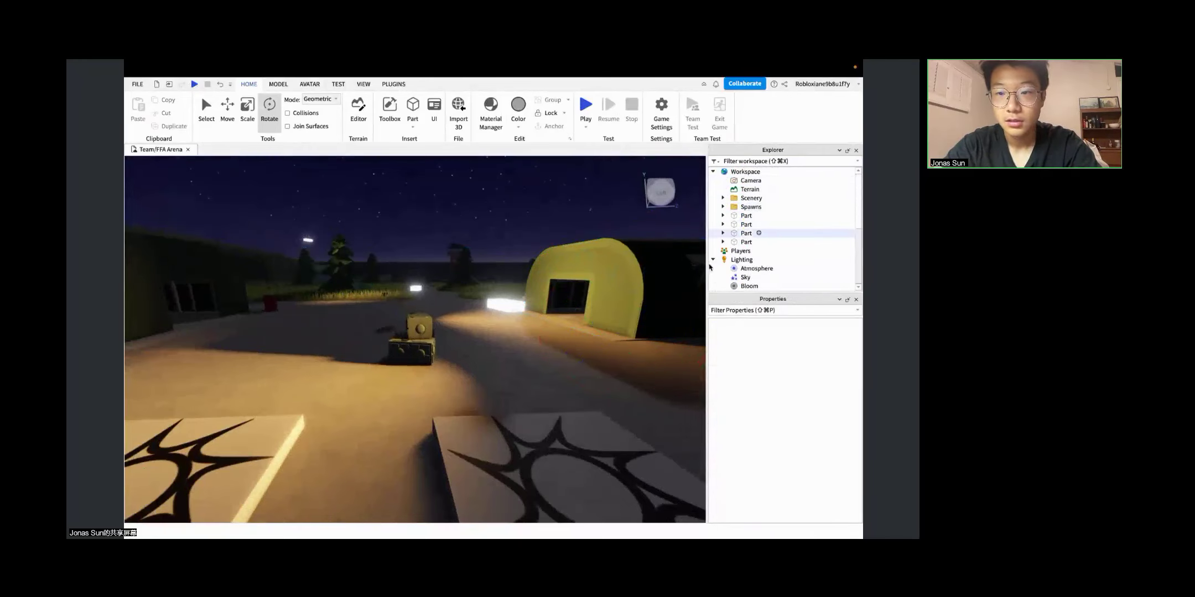
click(743, 171)
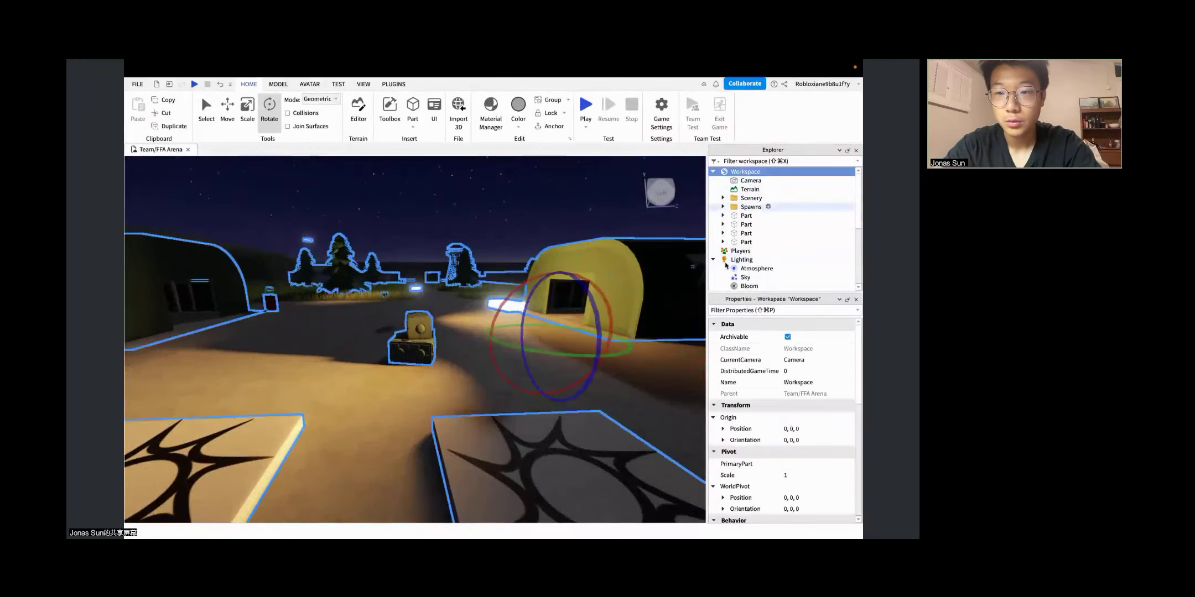
click(713, 260)
key(Escape)
Step: Insert a Sound object into the Workspace and select it to show its properties
click(747, 173)
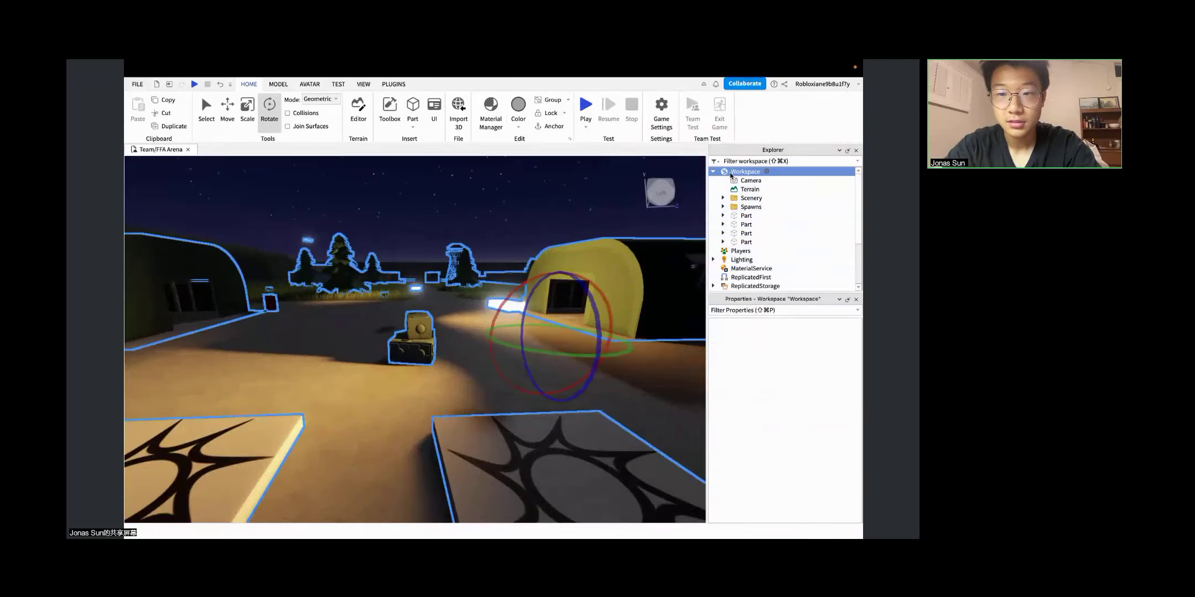
click(766, 172)
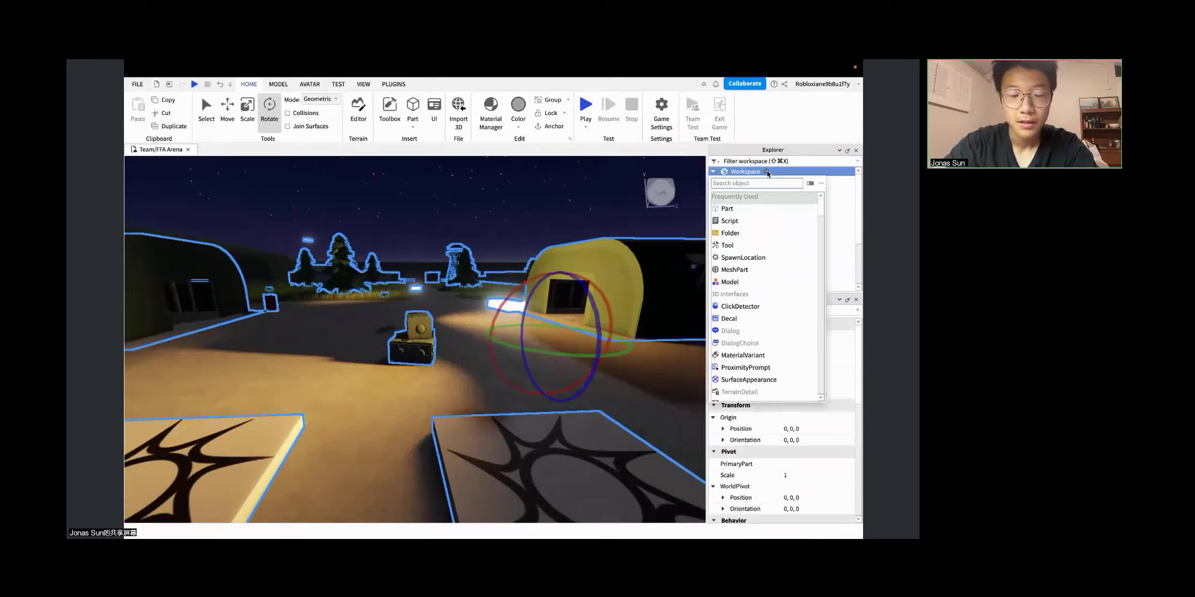
text(sound)
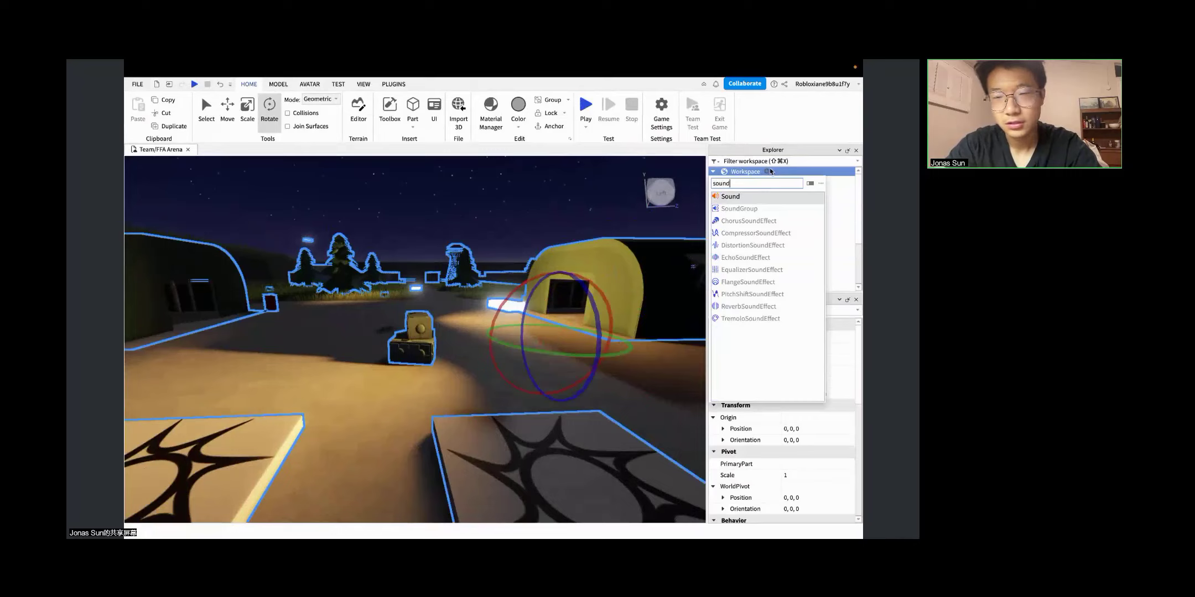
click(756, 198)
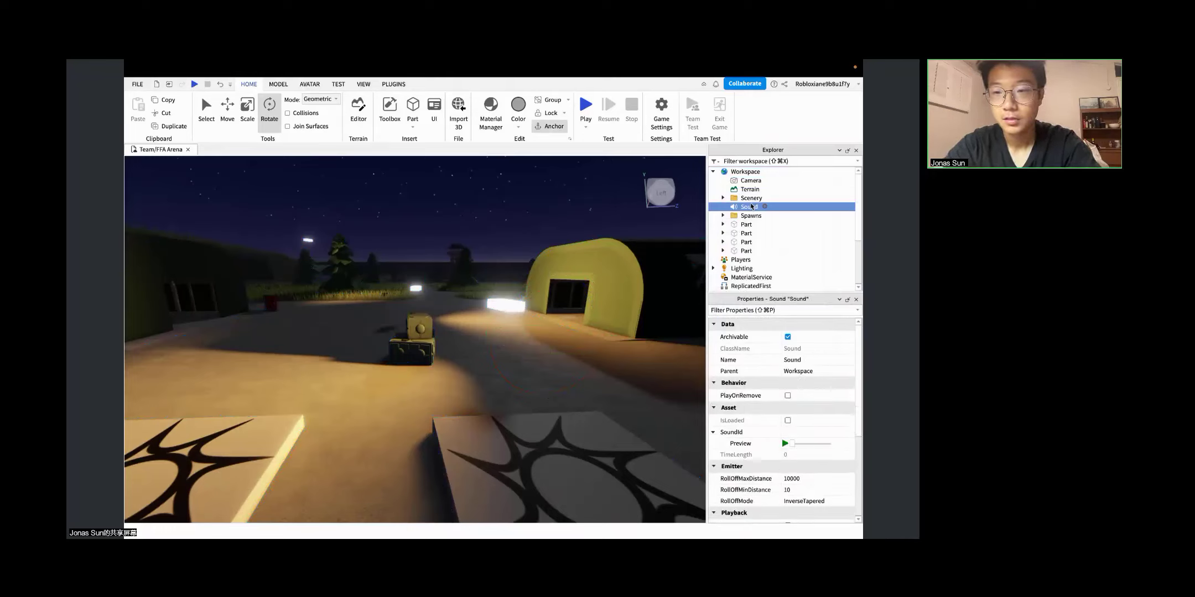
click(752, 172)
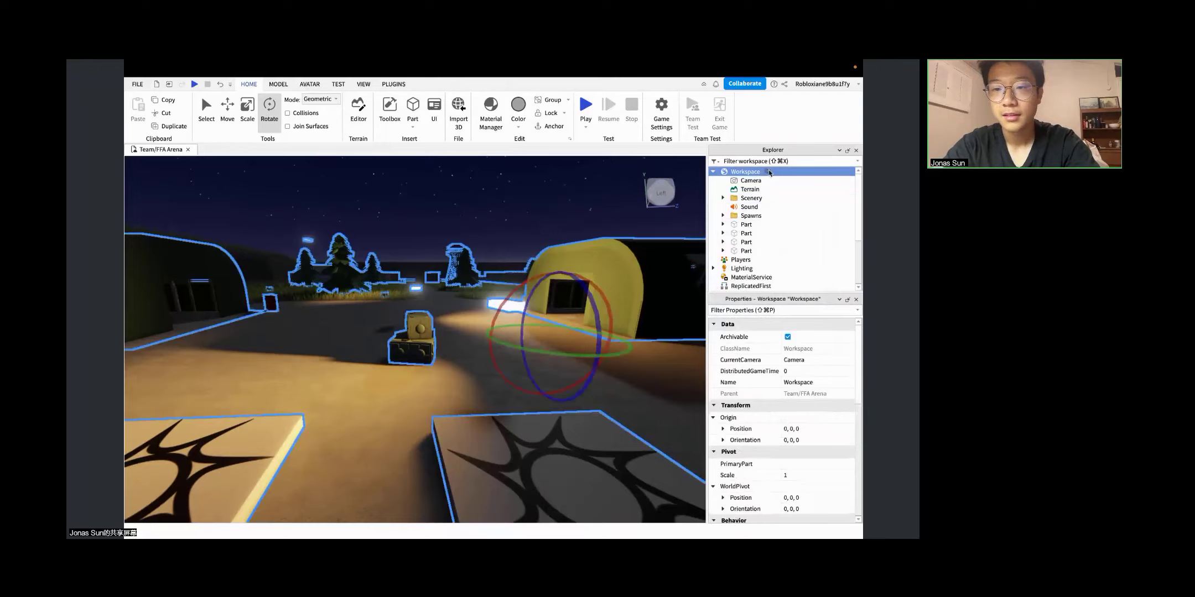
click(750, 207)
right_drag(545, 384, 545, 384)
key(w)
key(s)
key(a)
key(w)
key(d)
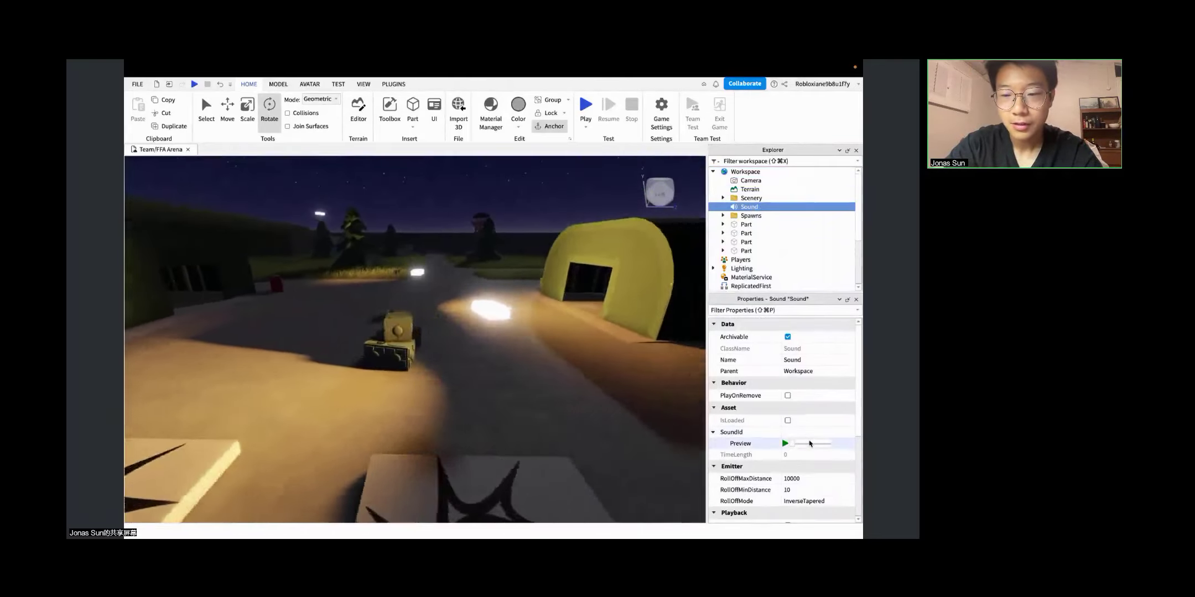
key(s)
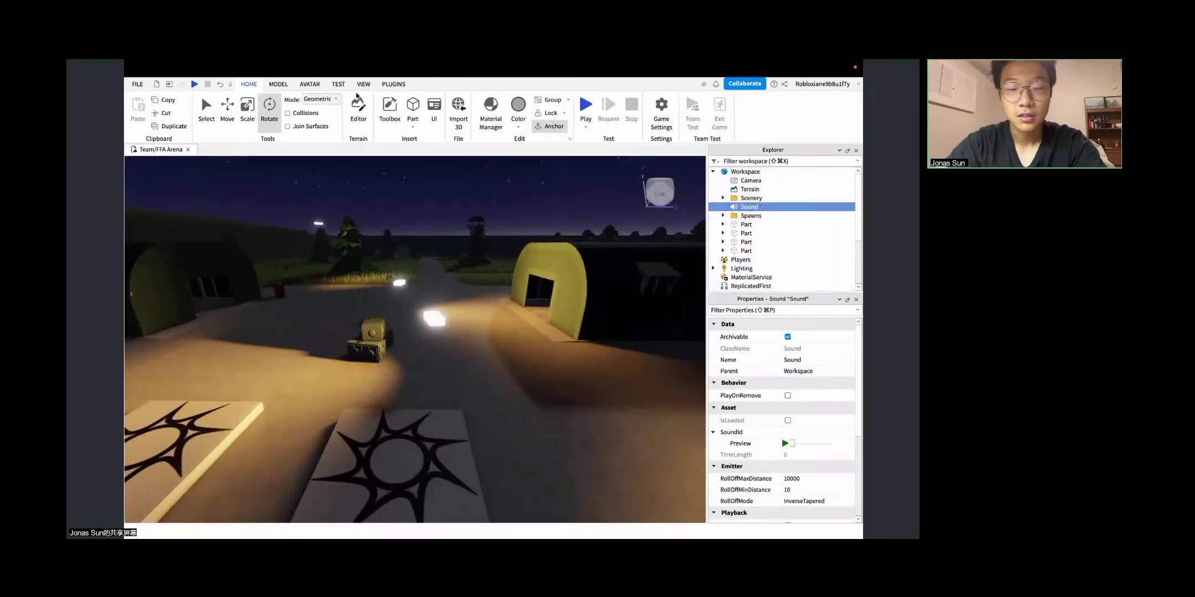
Step: Open the Toolbox and browse the Music tracks in its Audio category
click(364, 86)
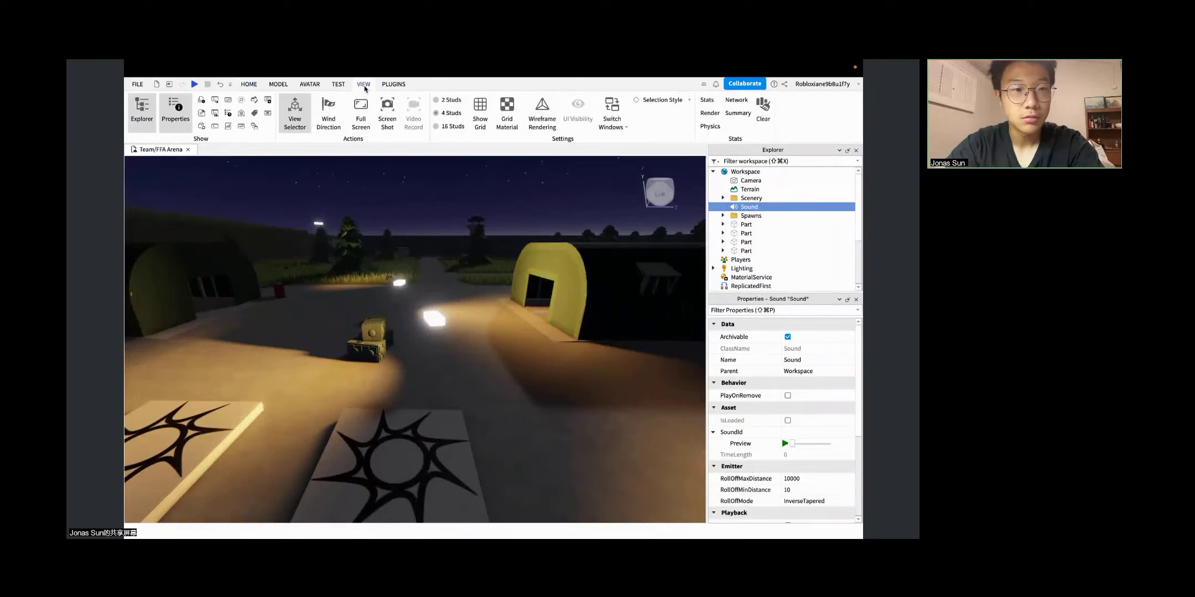
click(254, 86)
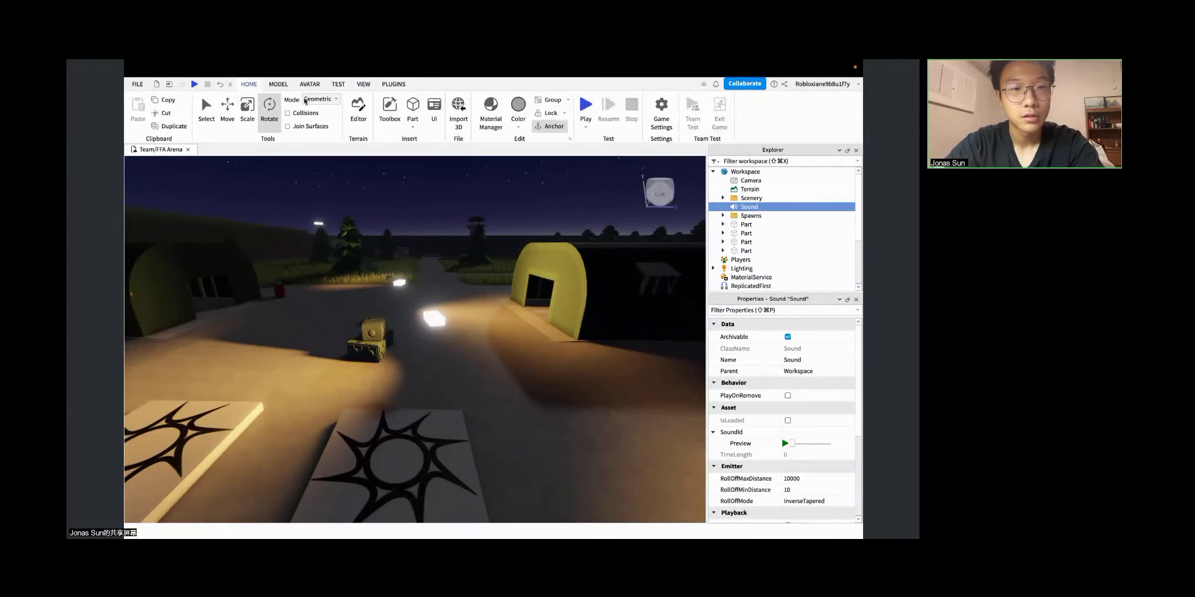
click(390, 104)
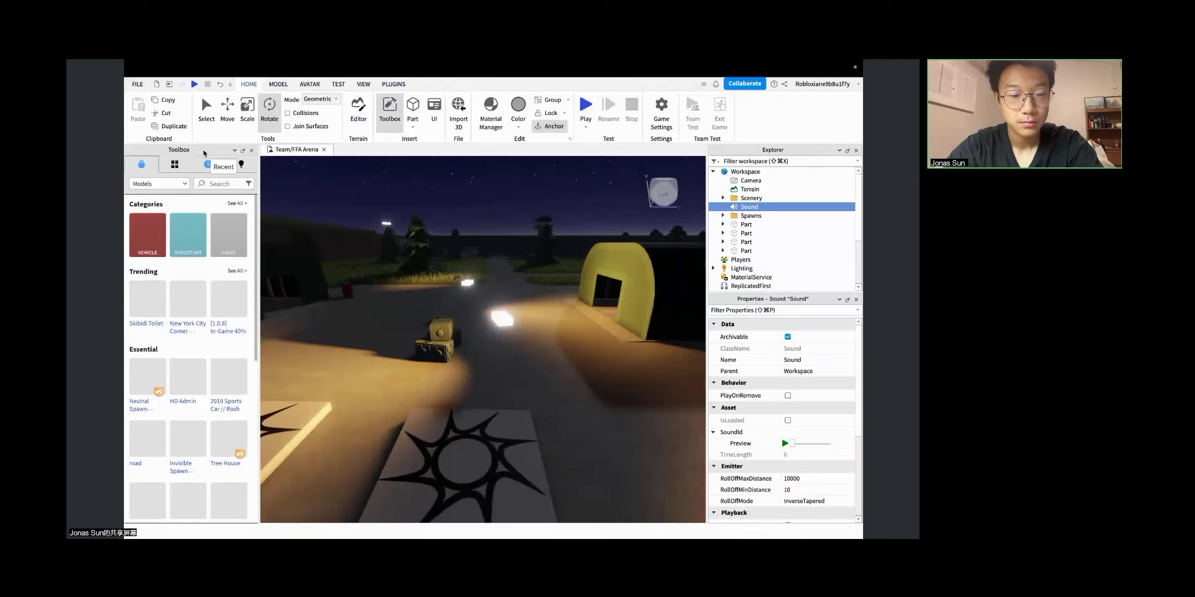
click(170, 185)
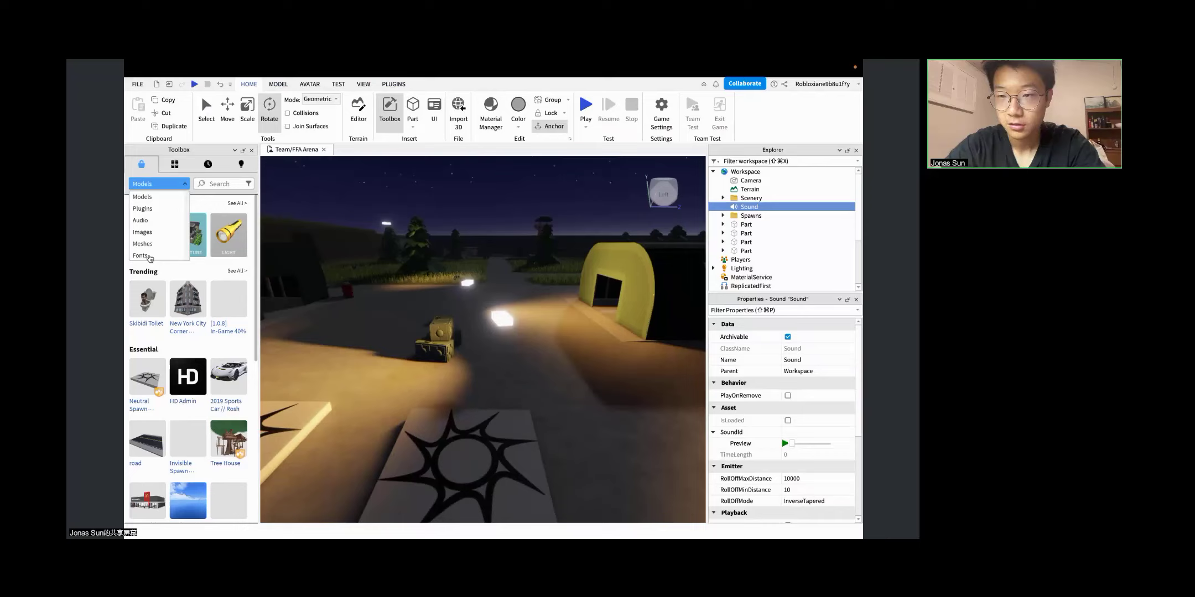
click(148, 223)
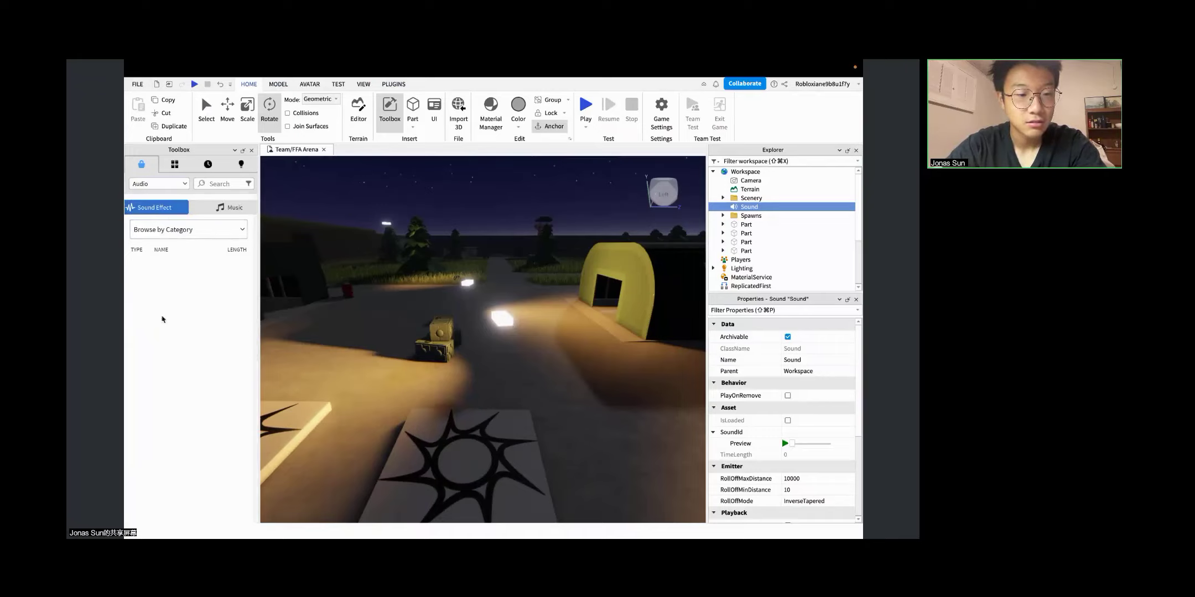
click(250, 213)
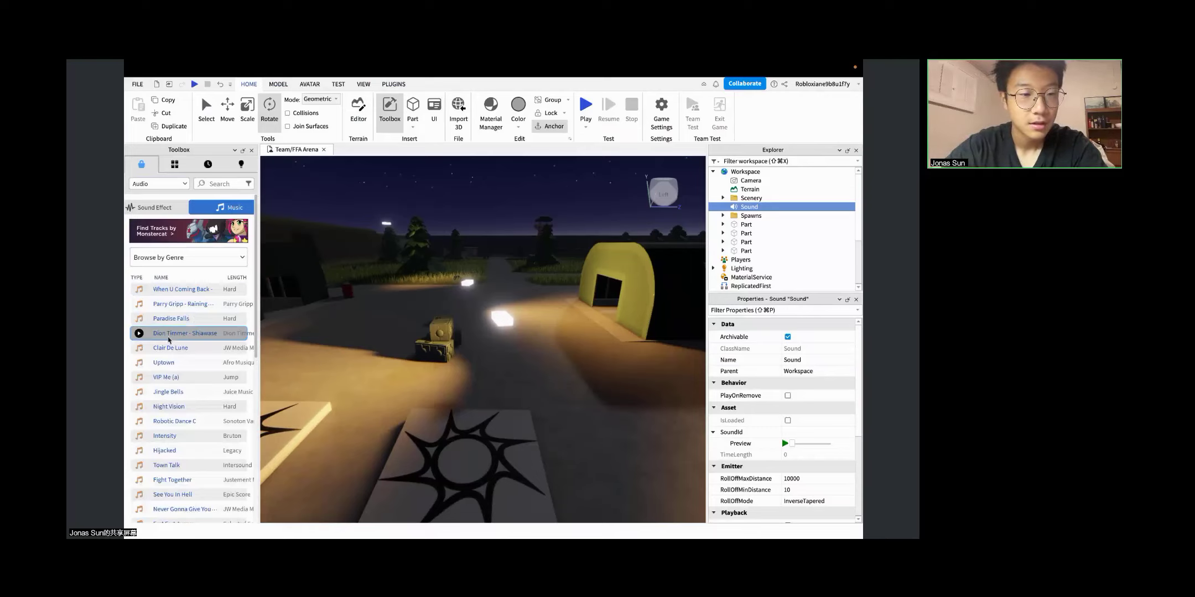
scroll(163, 414, down, 5)
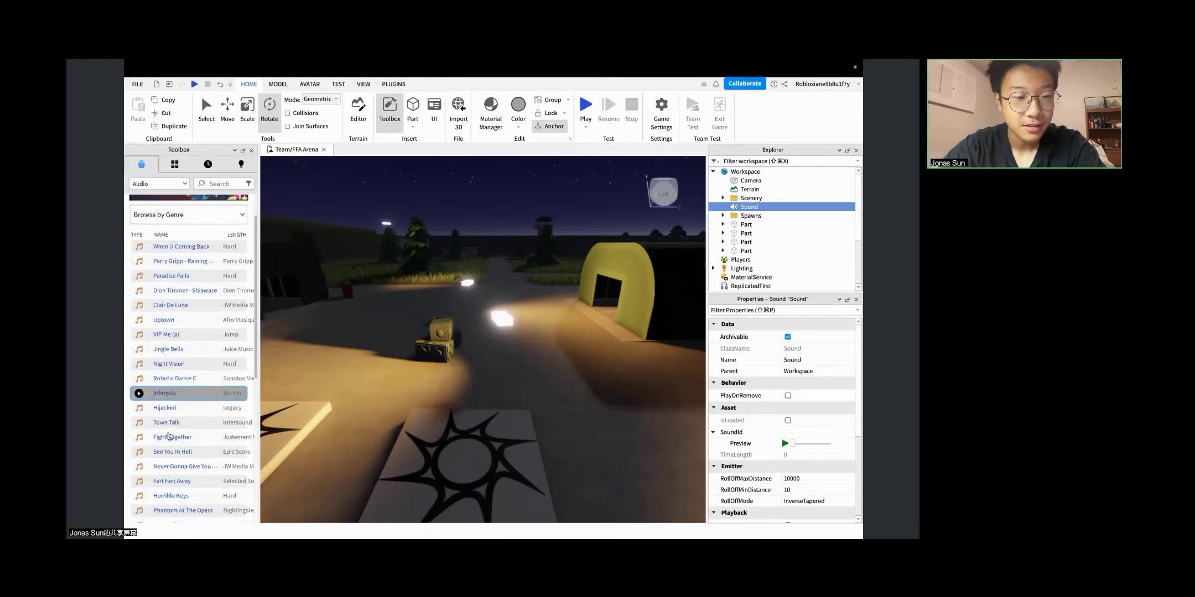
scroll(169, 436, up, 5)
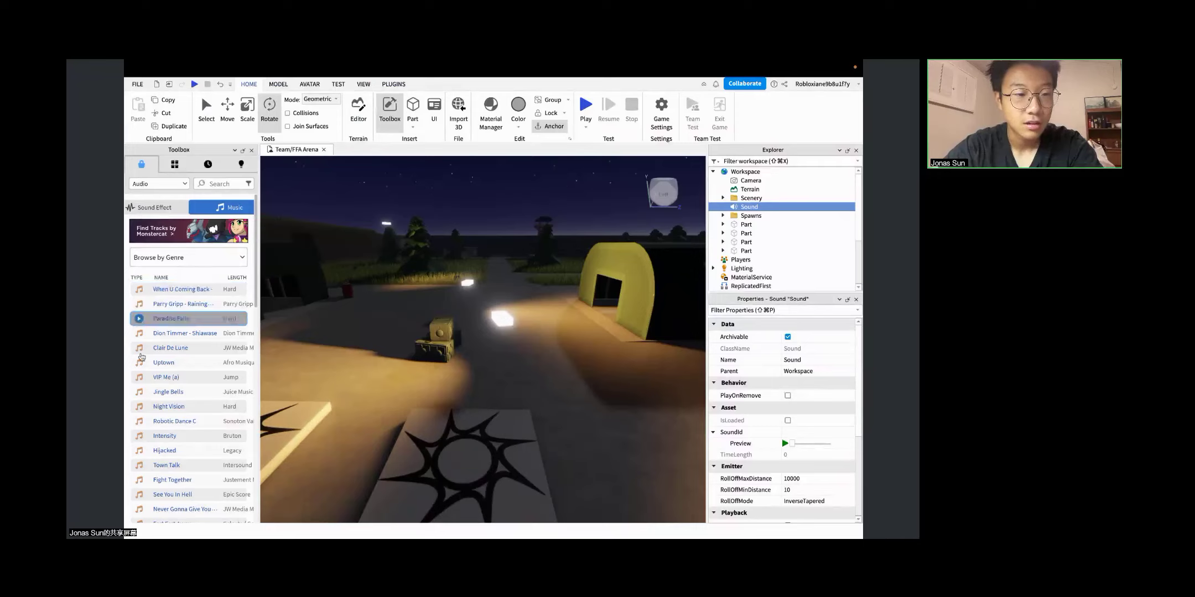
Step: Preview the "When U Coming Back" music track with the system volume raised, and stop playback
click(139, 289)
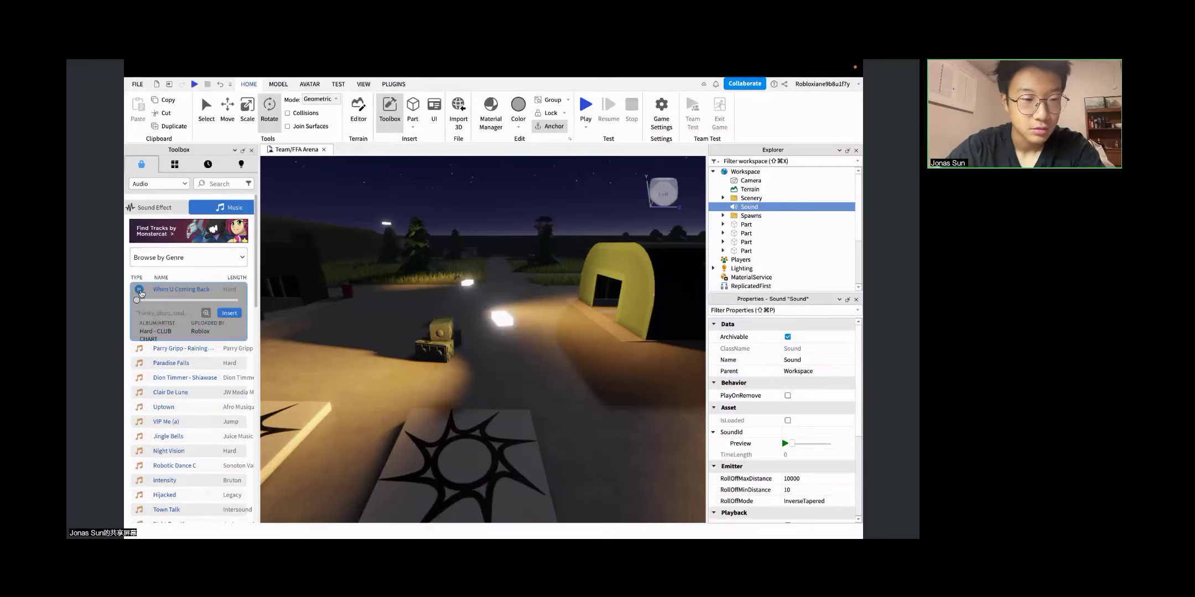
key(XF86AudioRaiseVolume)
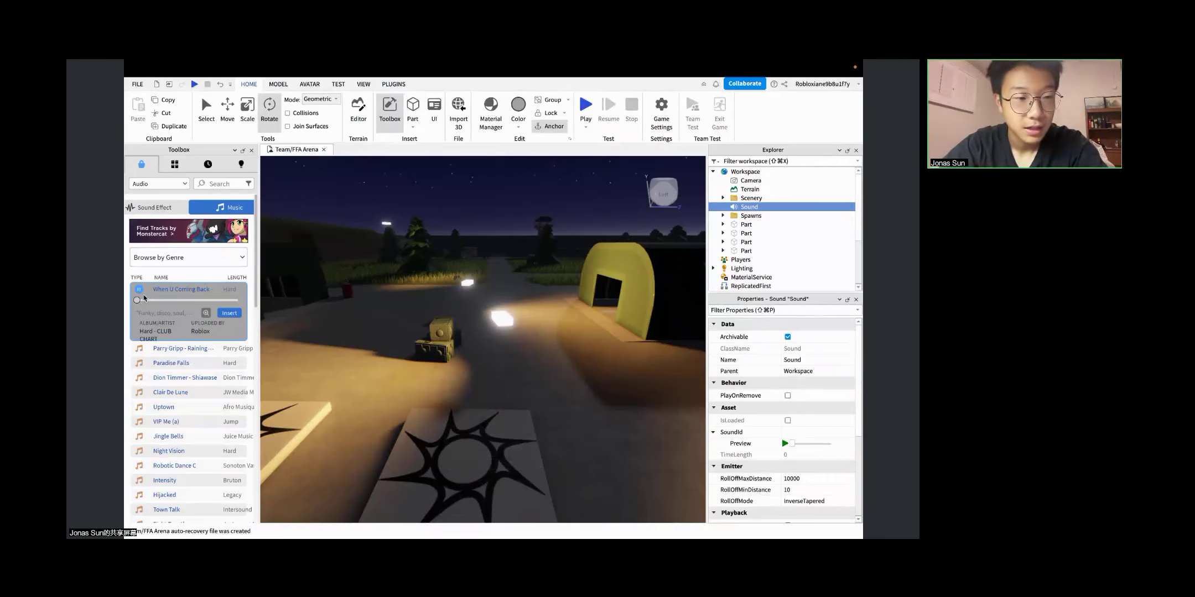
key(XF86AudioRaiseVolume)
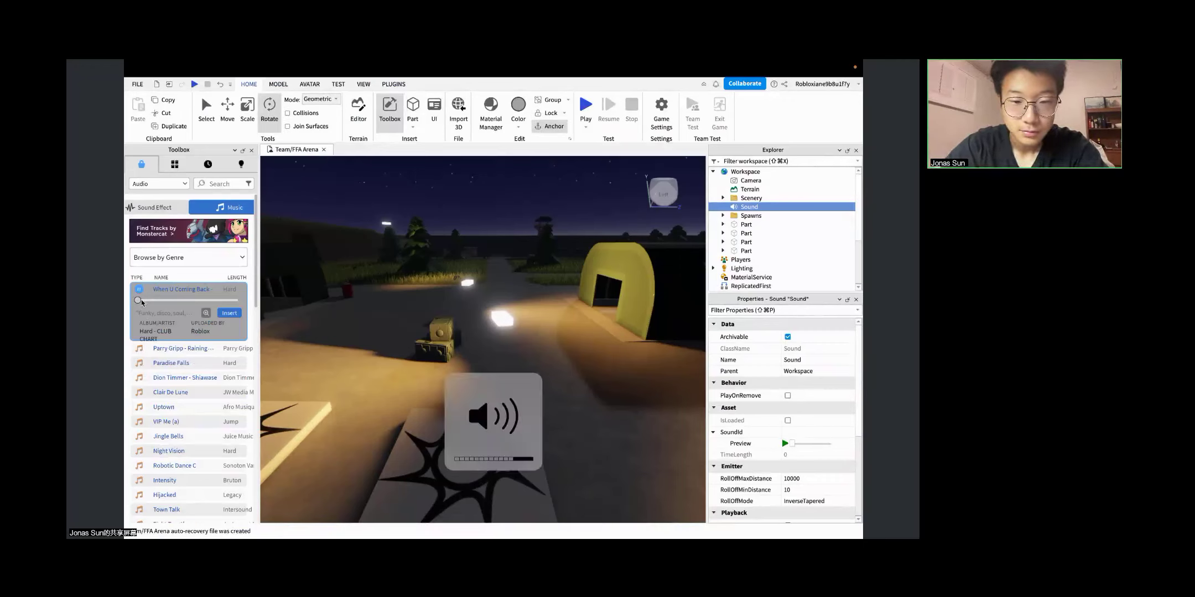
key(XF86AudioRaiseVolume)
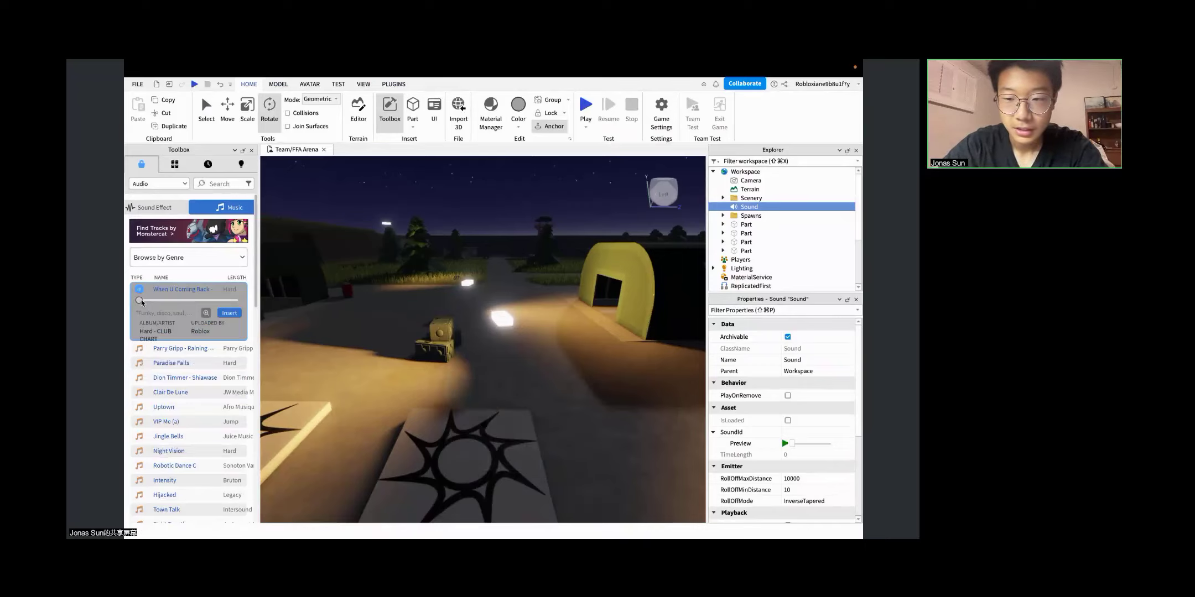
key(XF86AudioRaiseVolume)
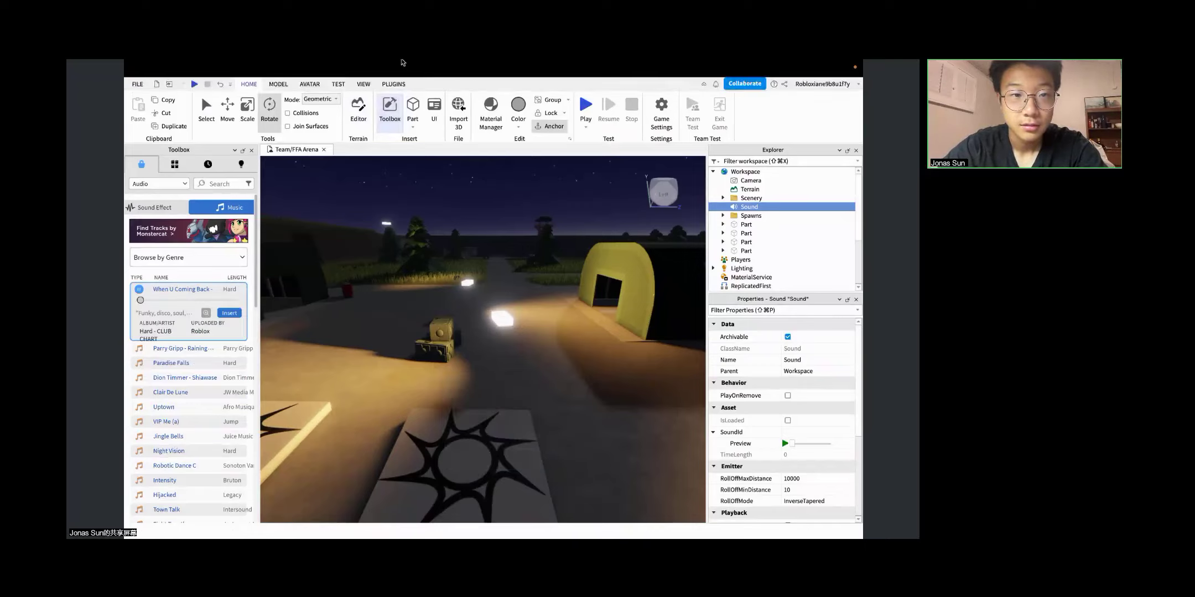
click(140, 289)
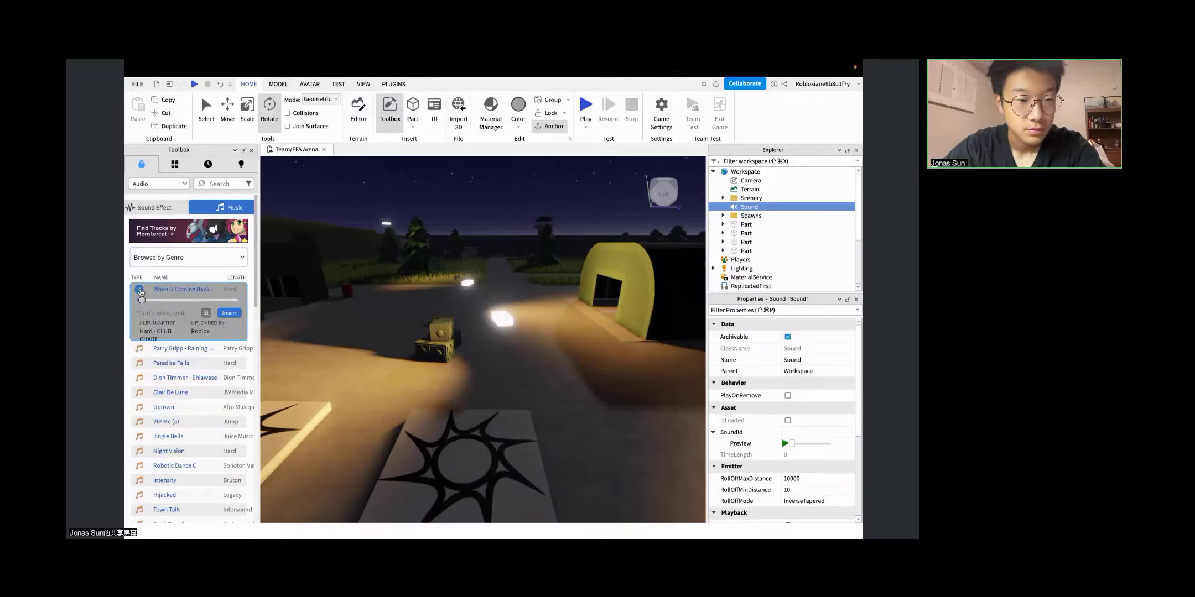
key(XF86AudioRaiseVolume)
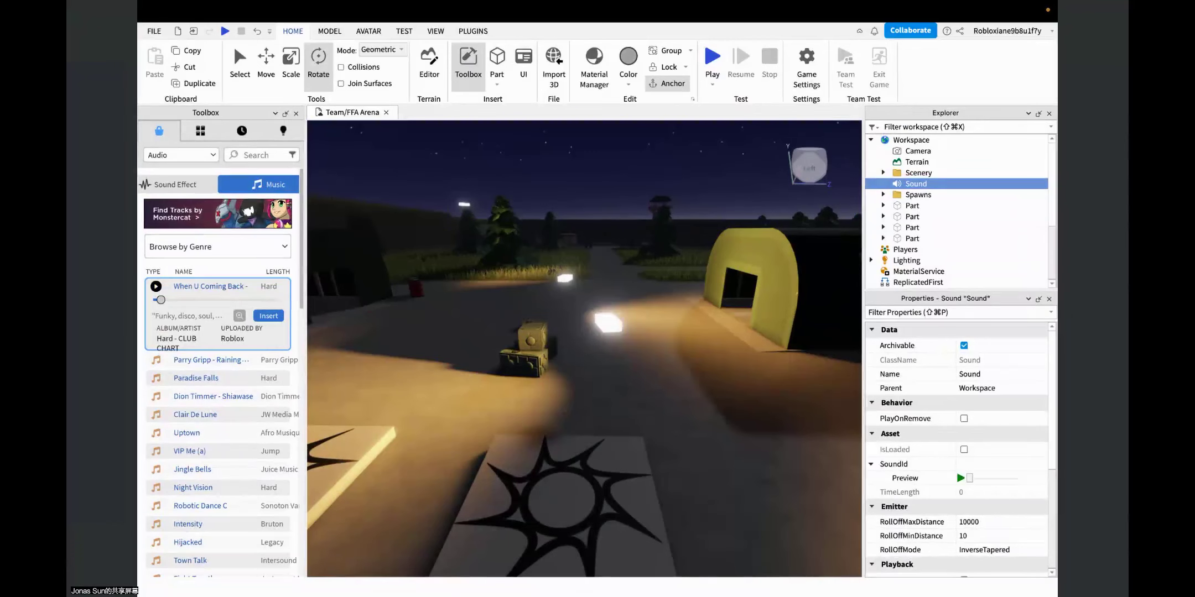
Step: Copy the asset ID of the "When U Coming Back" track and select the Sound object's SoundId property
click(916, 194)
click(912, 185)
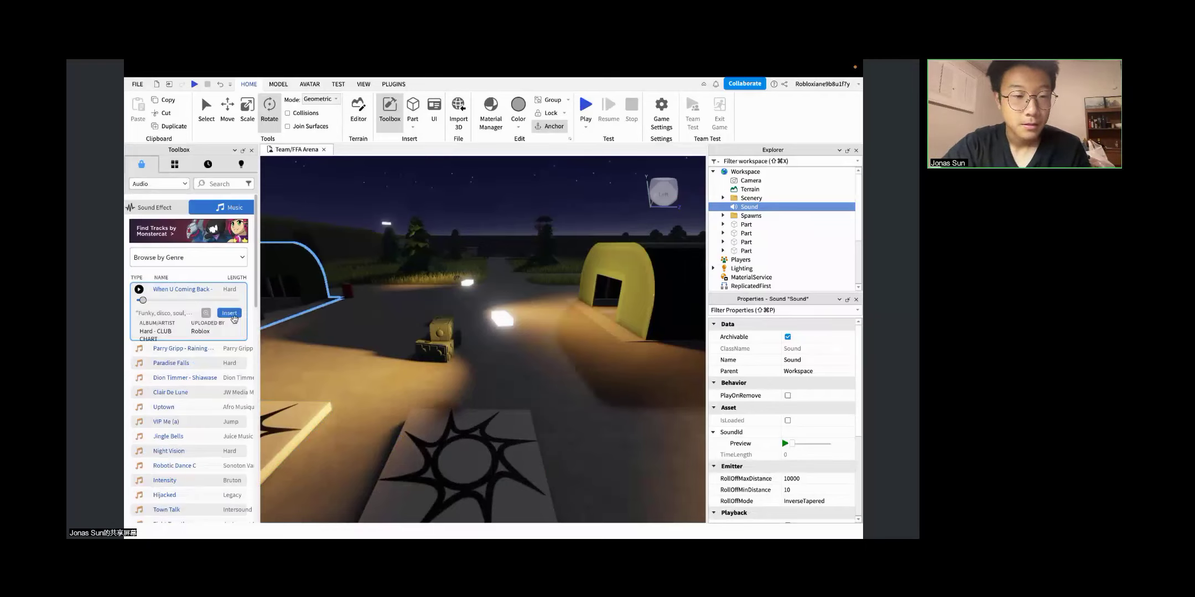
right_click(173, 309)
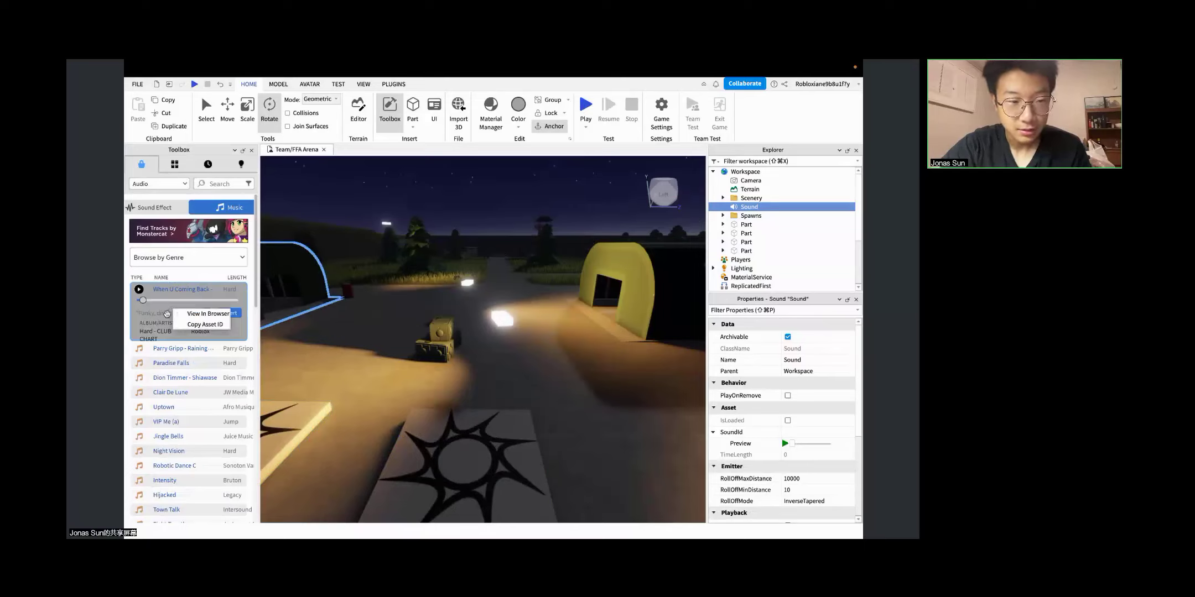
right_click(167, 316)
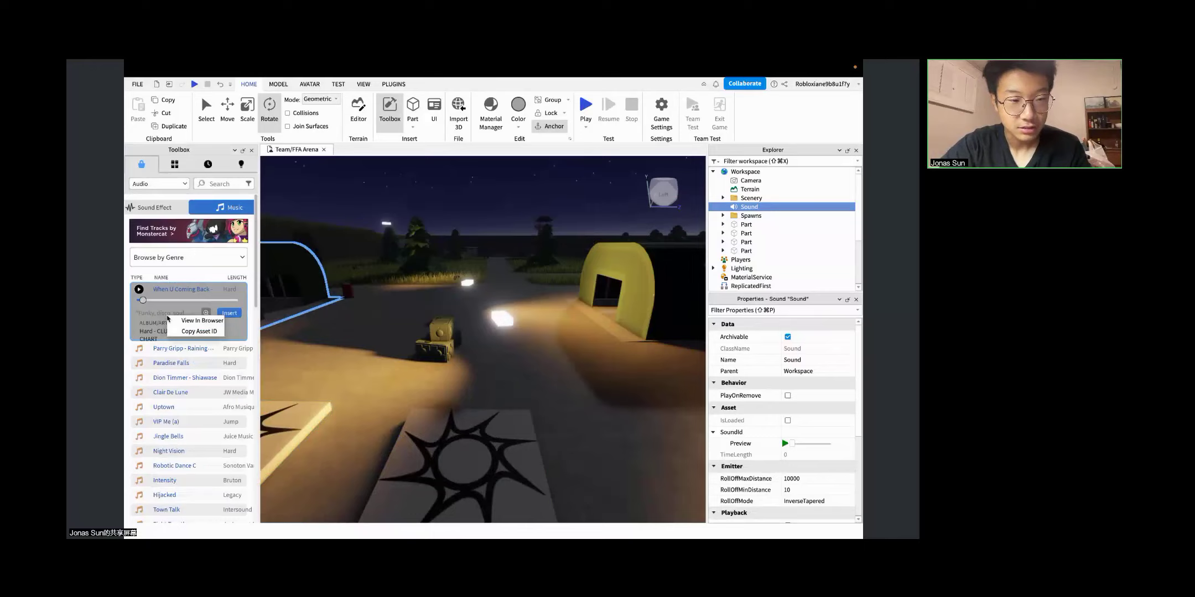
right_click(184, 308)
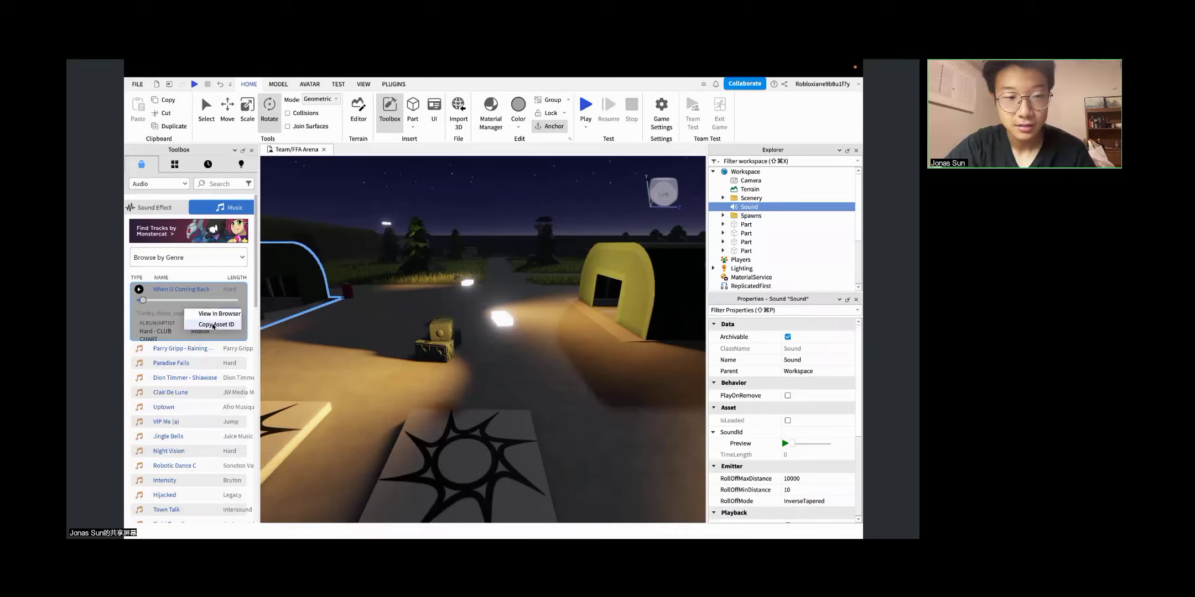
click(175, 312)
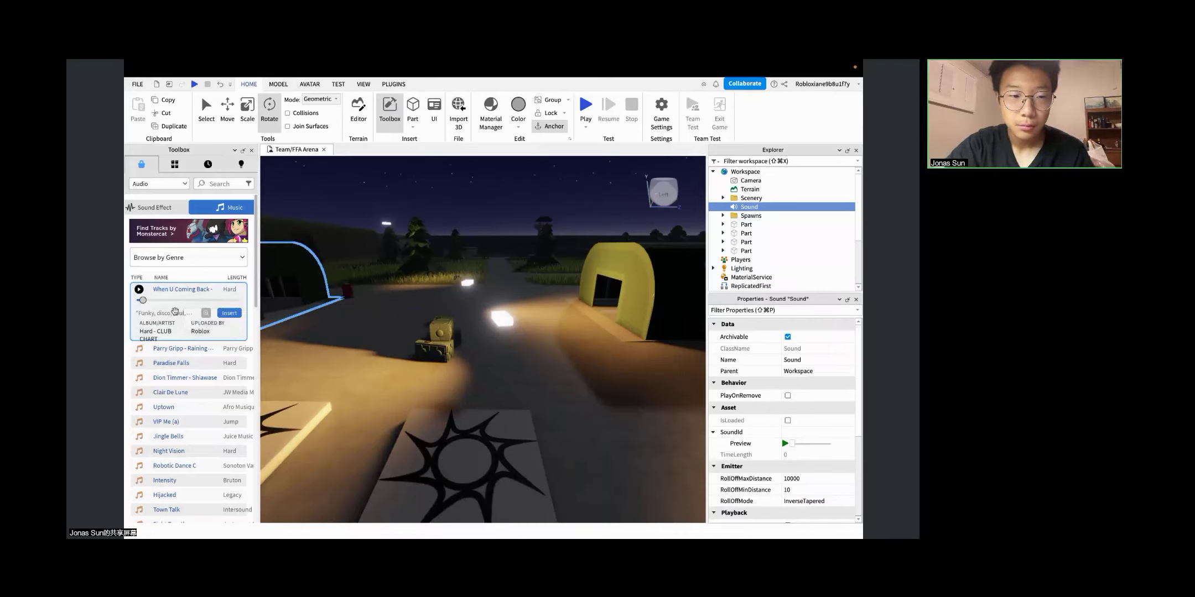
click(231, 313)
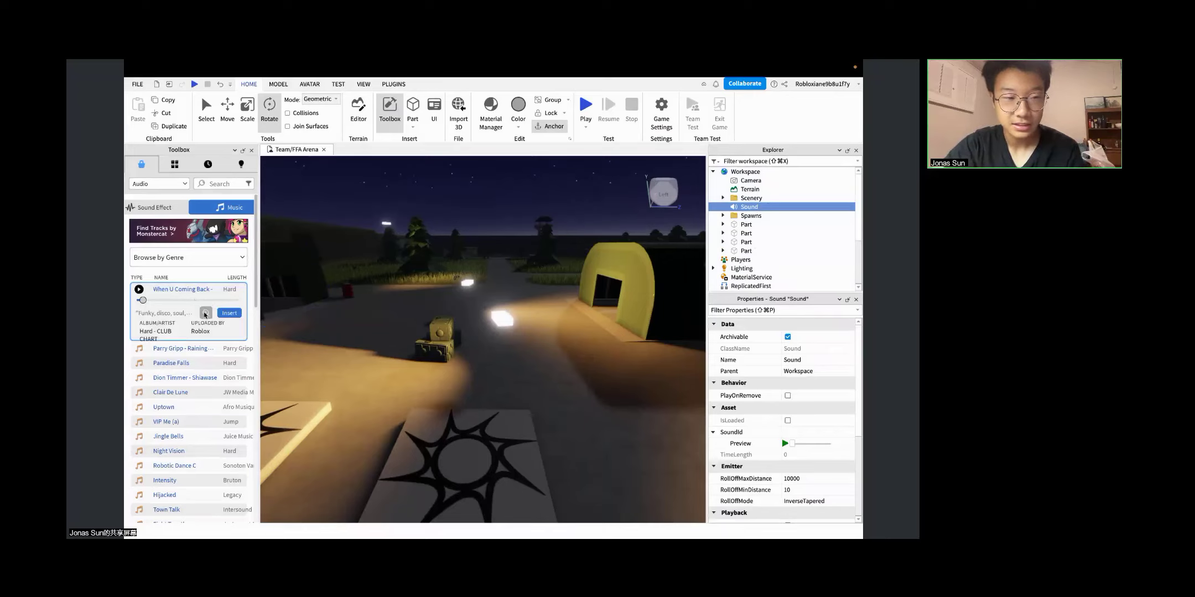
right_click(185, 308)
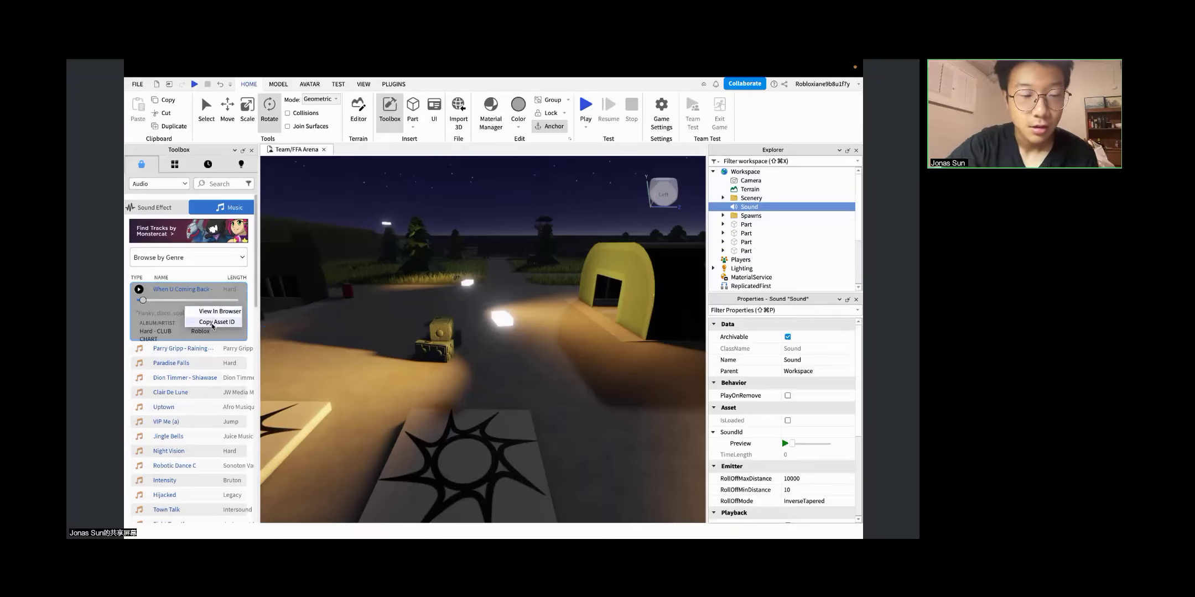
click(228, 324)
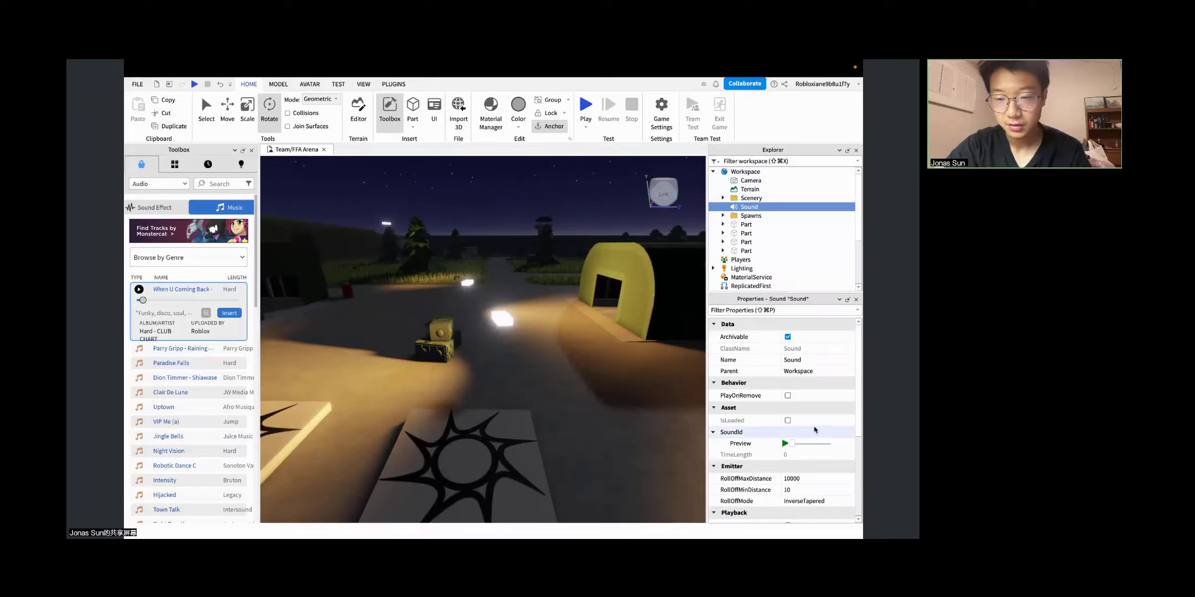
click(724, 433)
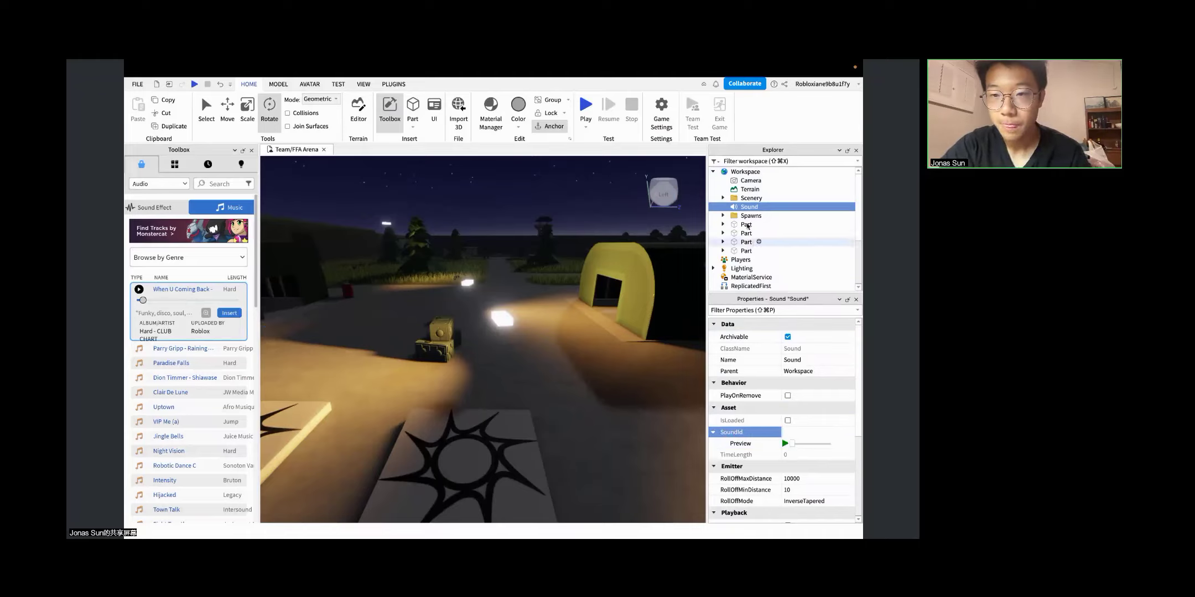
Step: Insert the "When U Coming Back" track from the Toolbox with the Sound object selected, and move it directly under Workspace
click(730, 208)
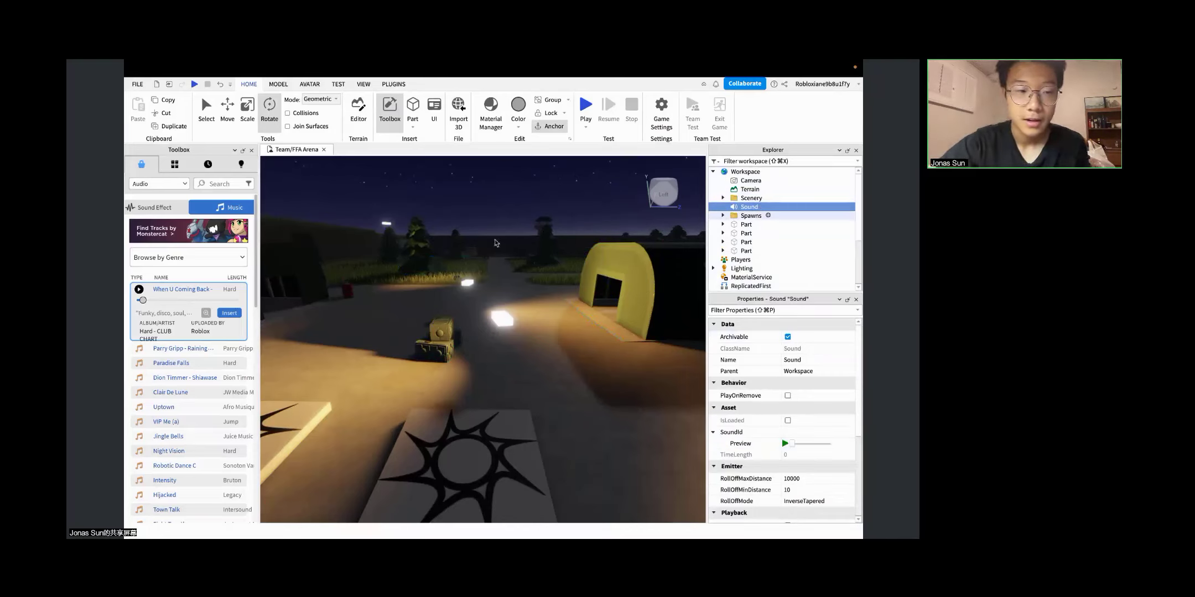
click(228, 313)
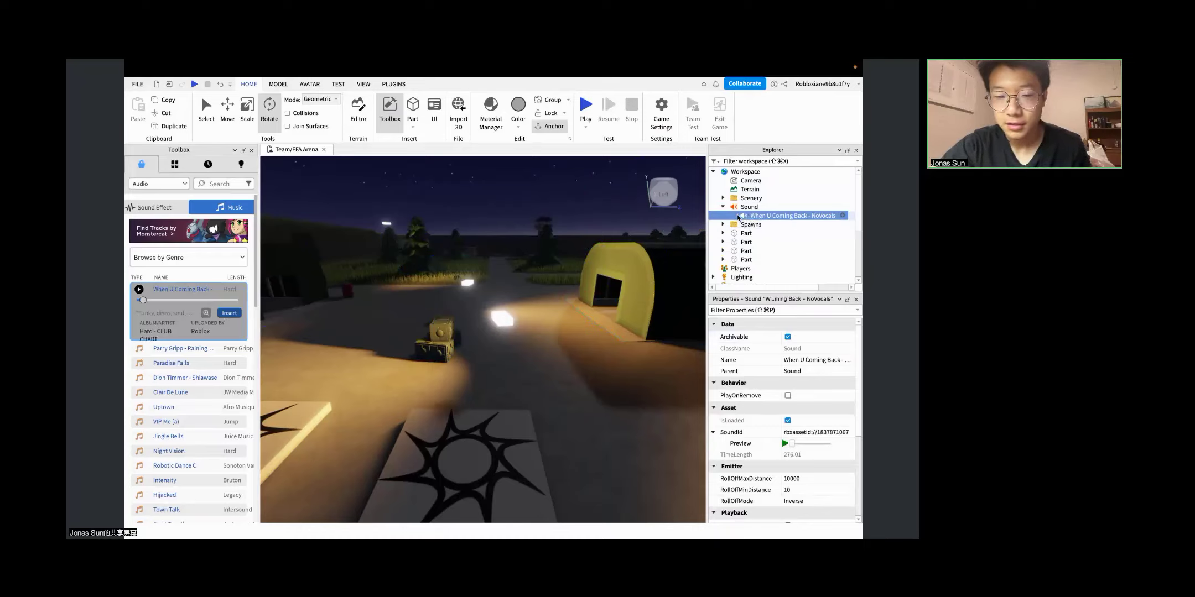
drag(739, 216, 753, 217)
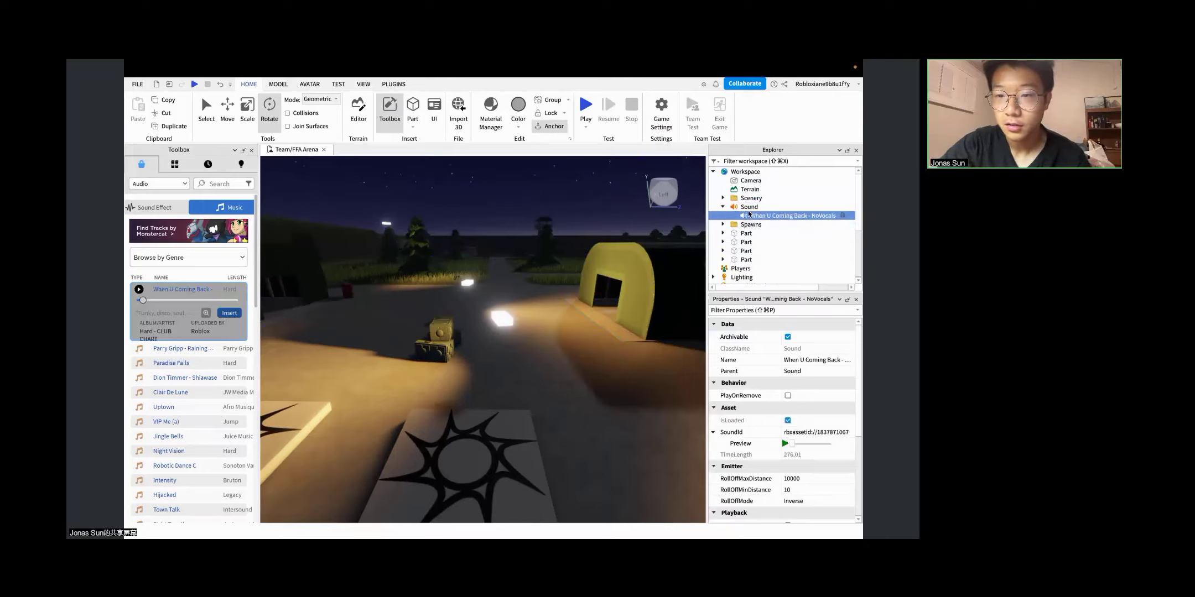
drag(748, 216, 753, 174)
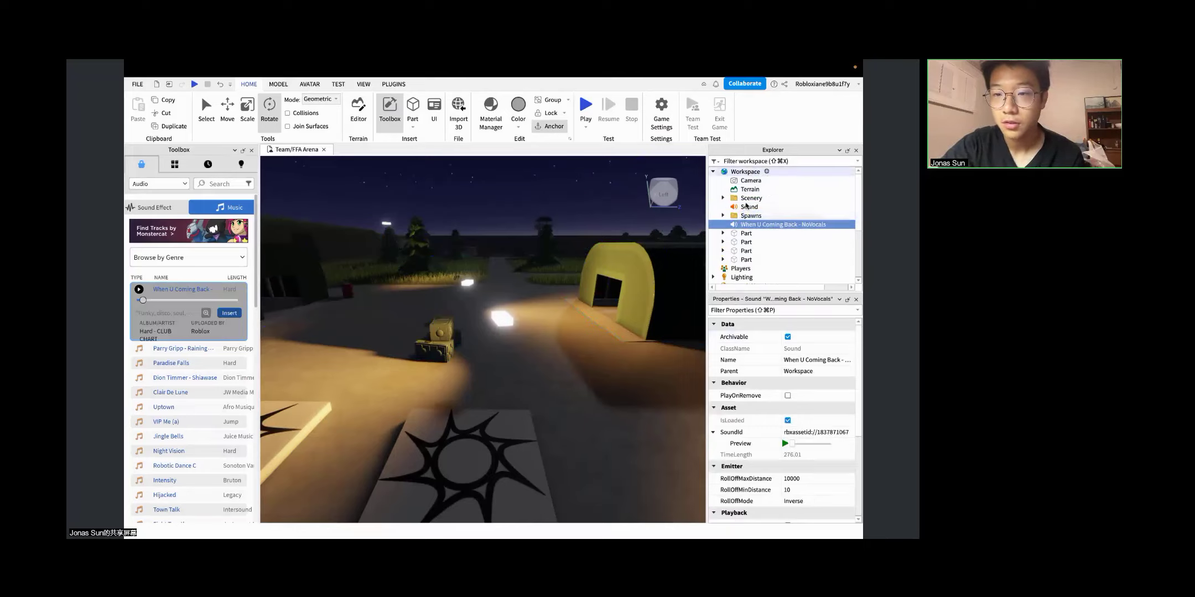
Step: Delete the empty Sound object from the Workspace and select the "When U Coming Back - NoVocals" sound
click(736, 208)
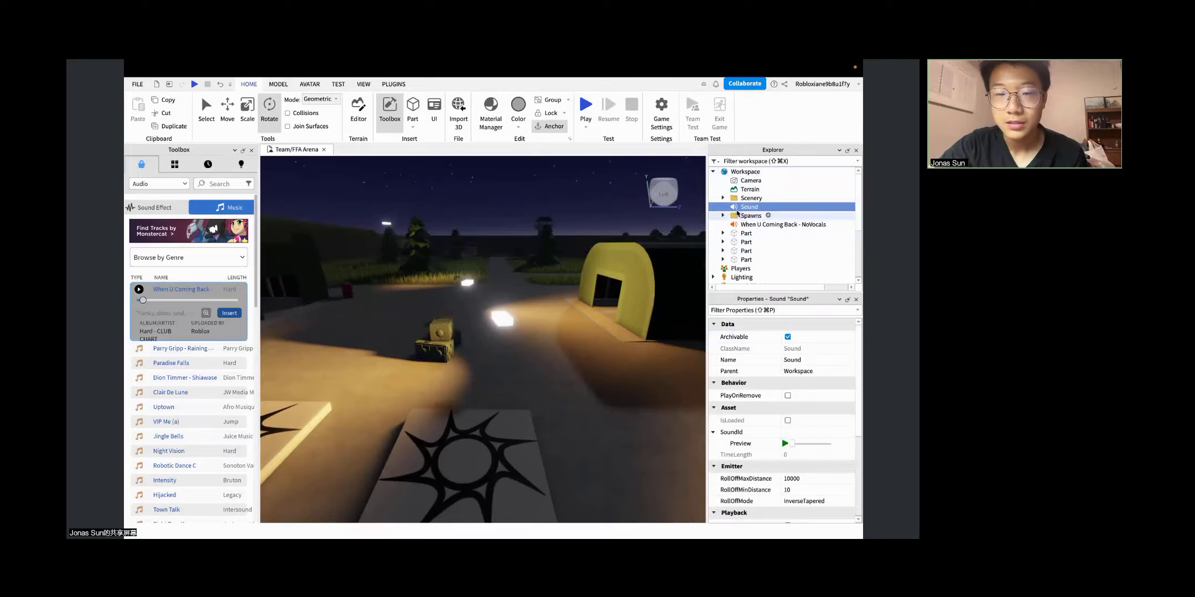
key(Delete)
click(744, 224)
click(738, 217)
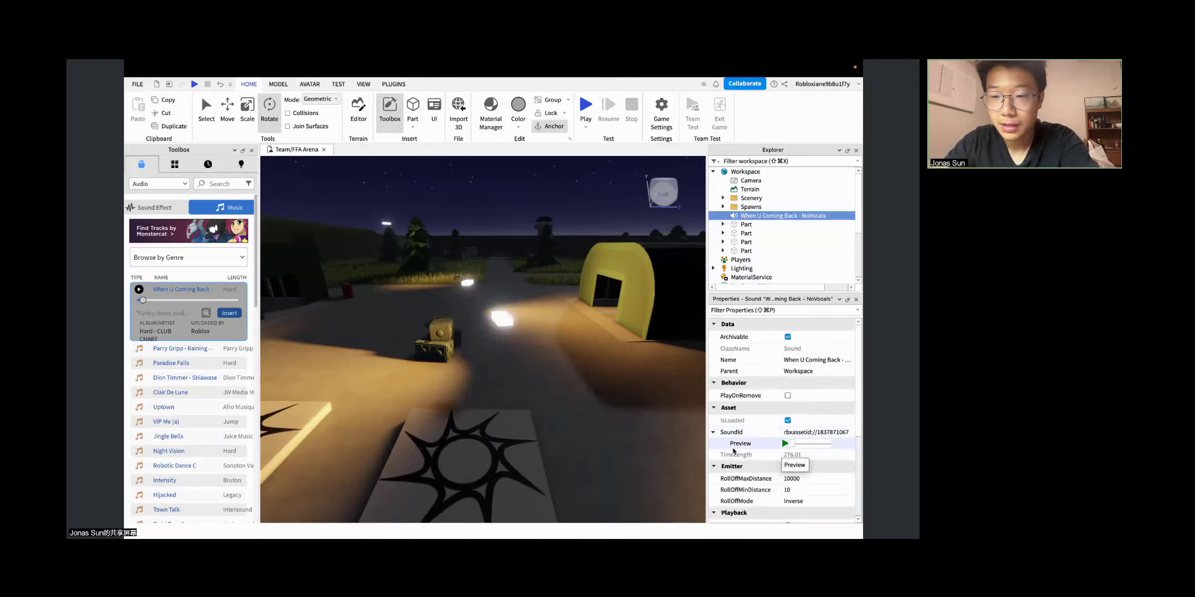
Step: Preview the inserted sound from its properties with the system volume raised, and stop playback
click(785, 443)
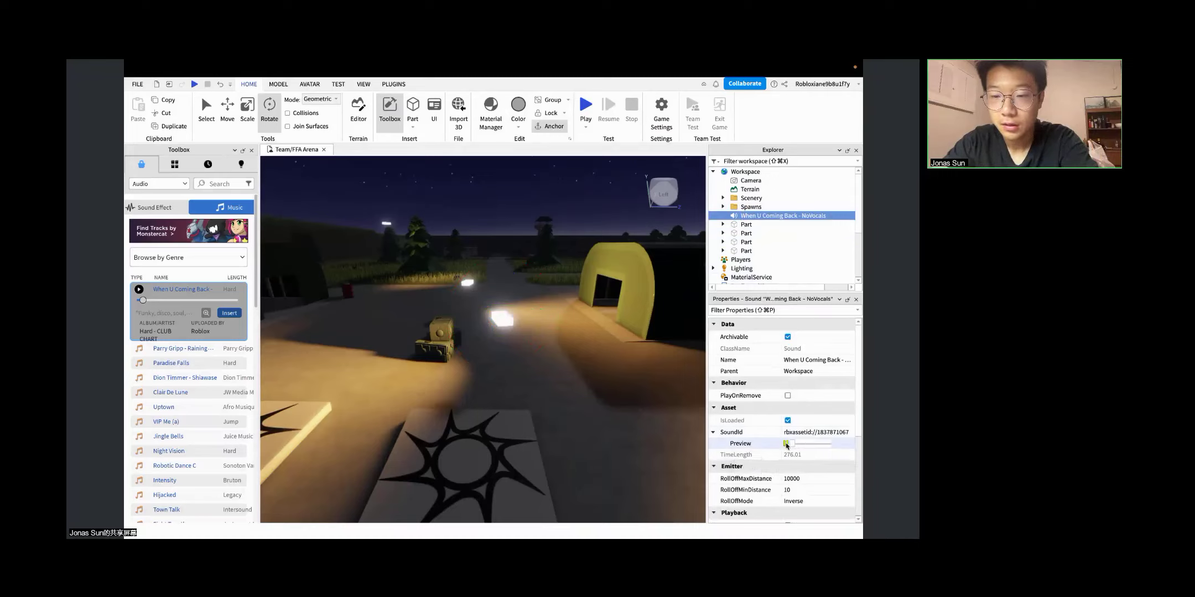
key(XF86AudioRaiseVolume)
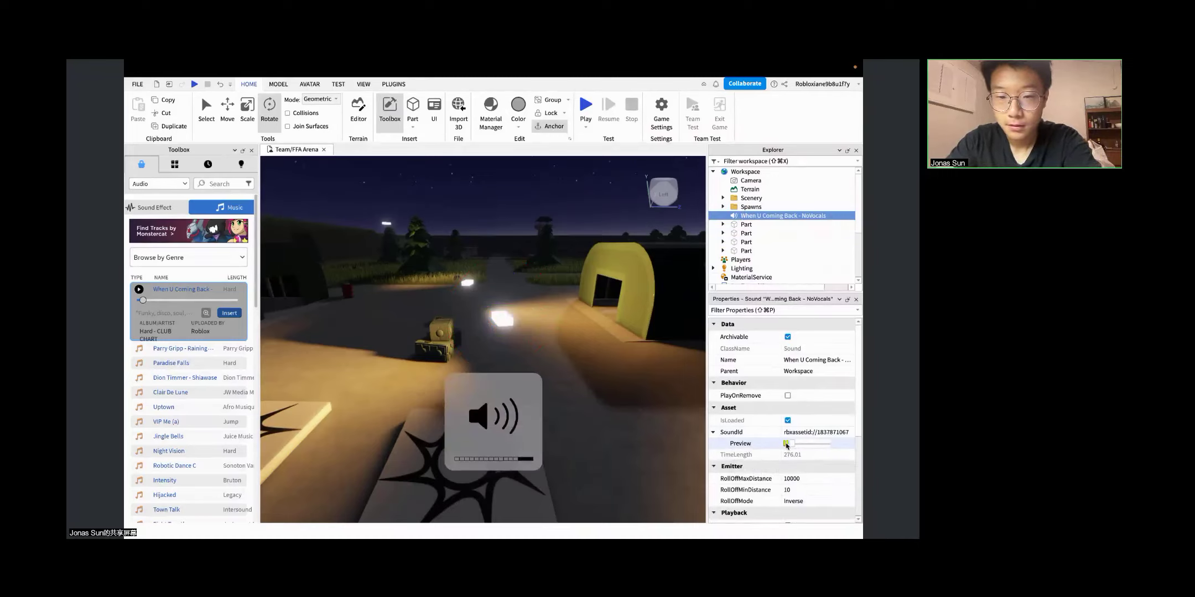
click(785, 444)
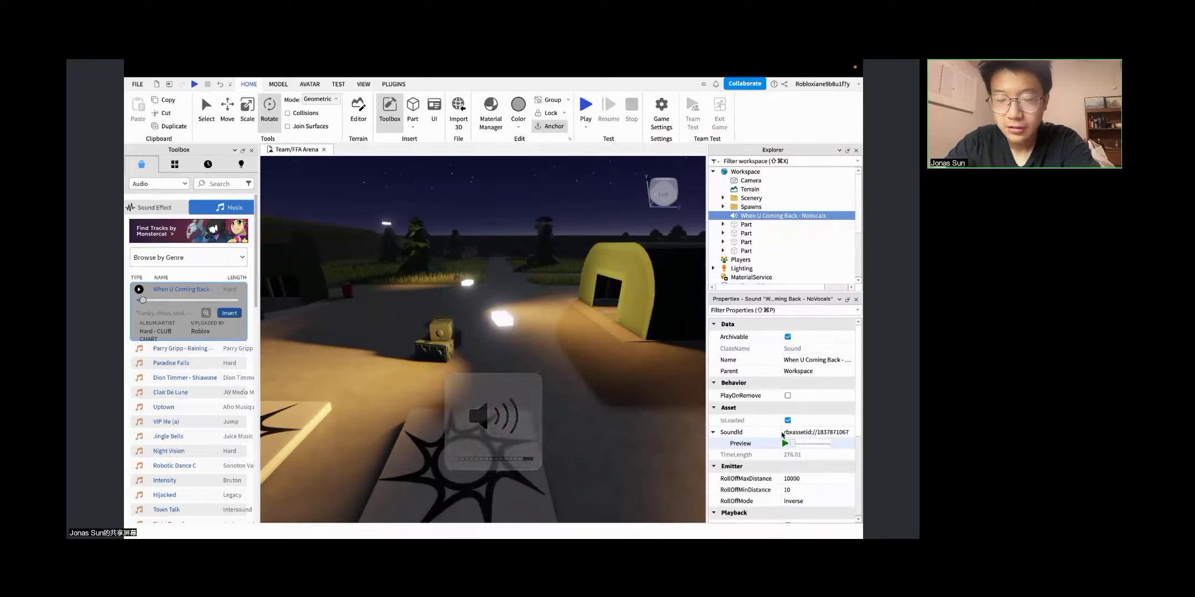
Step: Enable Looped and Playing for the "When U Coming Back - NoVocals" sound
scroll(777, 471, down, 2)
scroll(777, 471, down, 2)
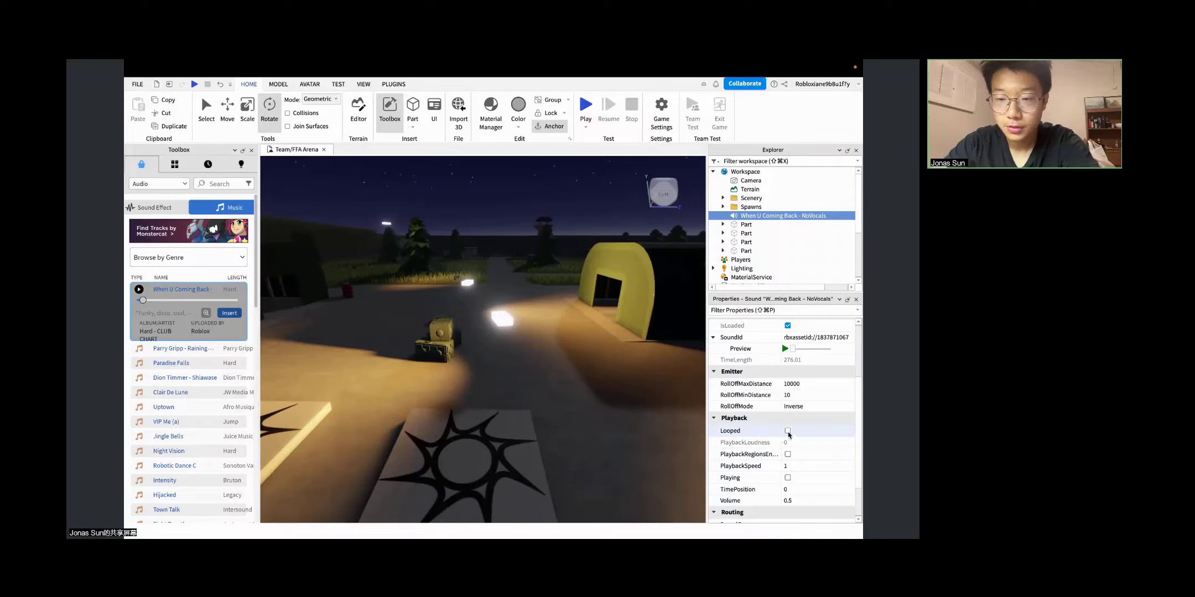
click(788, 431)
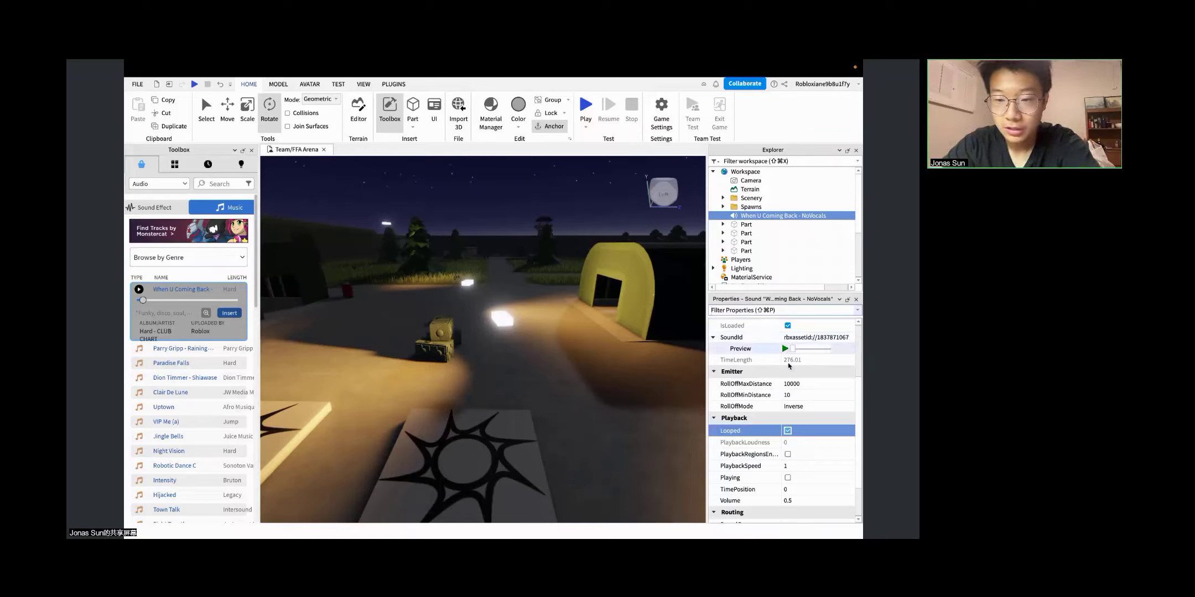
click(788, 478)
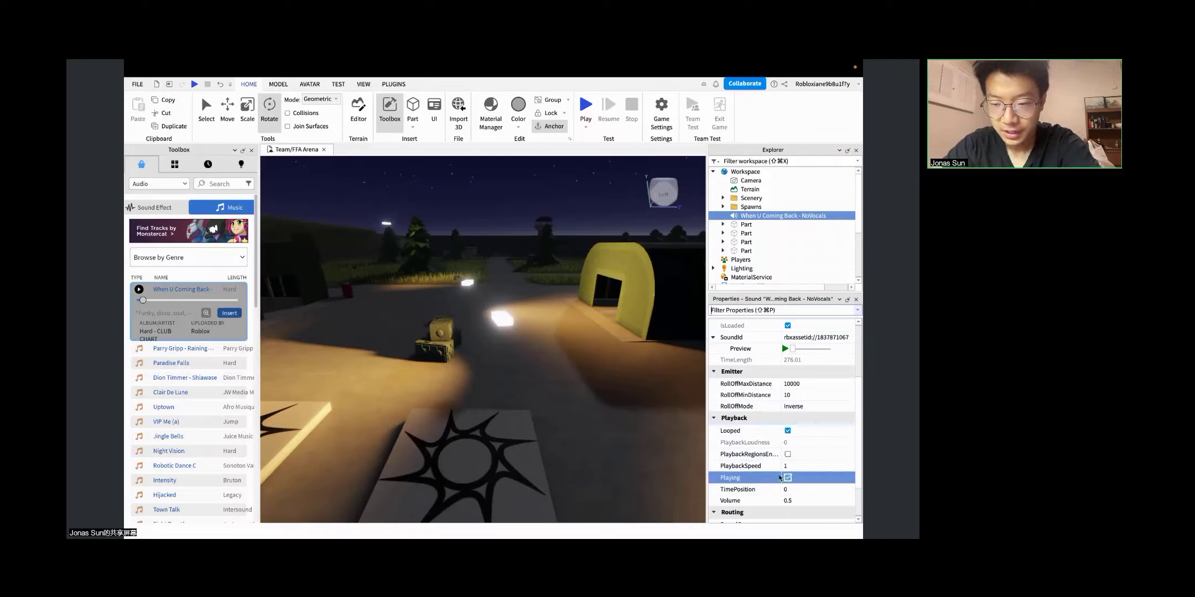
Step: Set the music sound's Volume to 1 and preview it with the system volume raised
click(750, 418)
scroll(766, 489, down, 2)
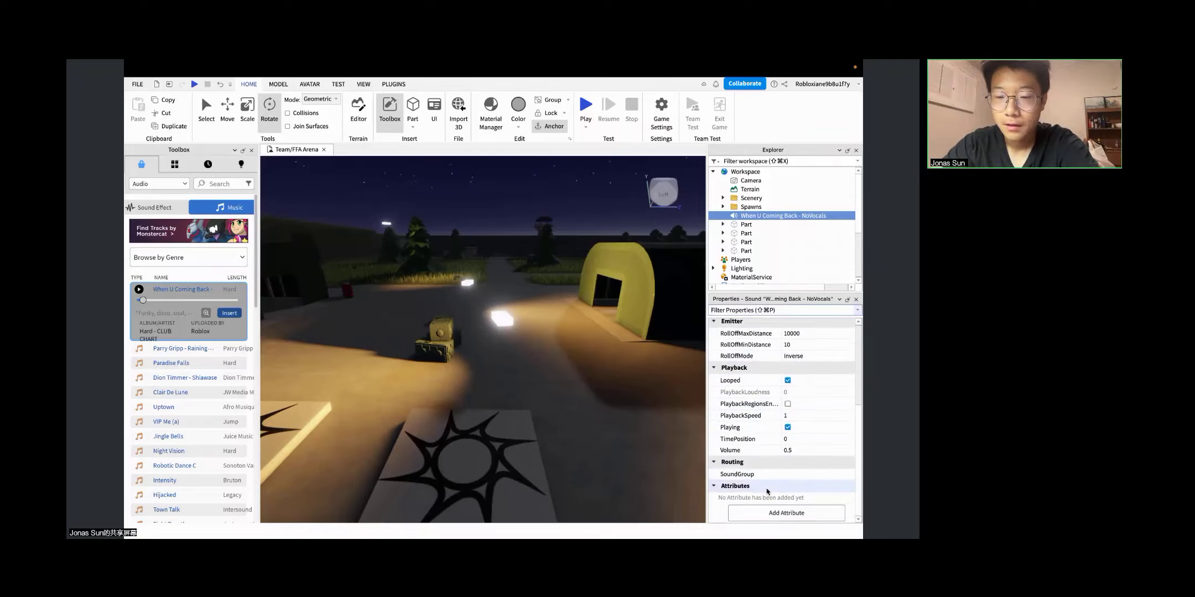
click(791, 453)
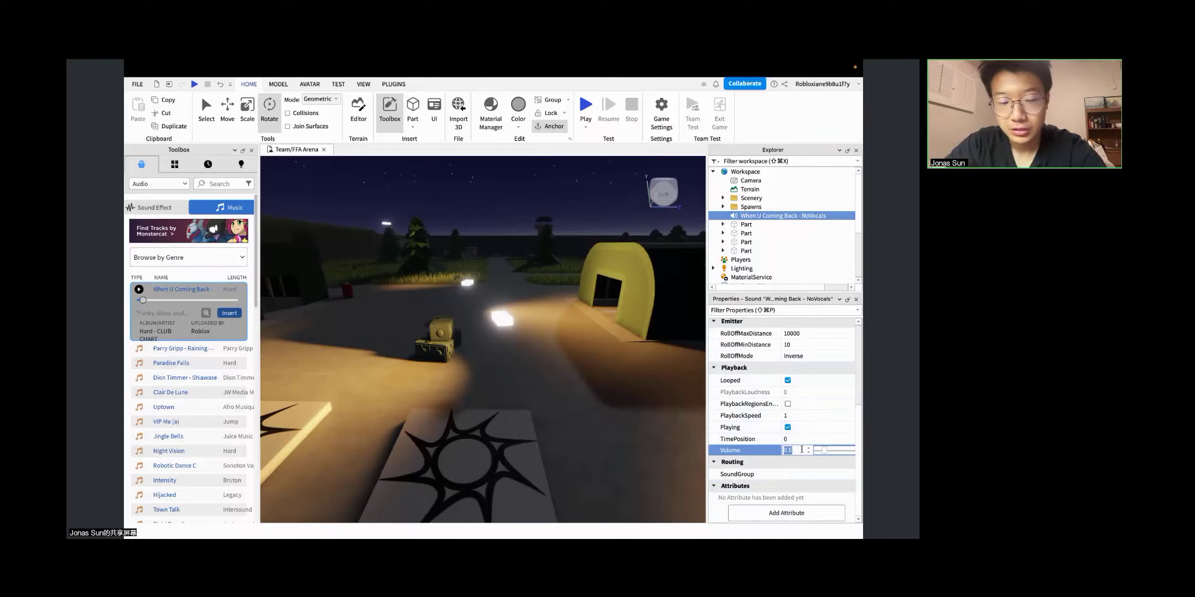
text(1)
key(Return)
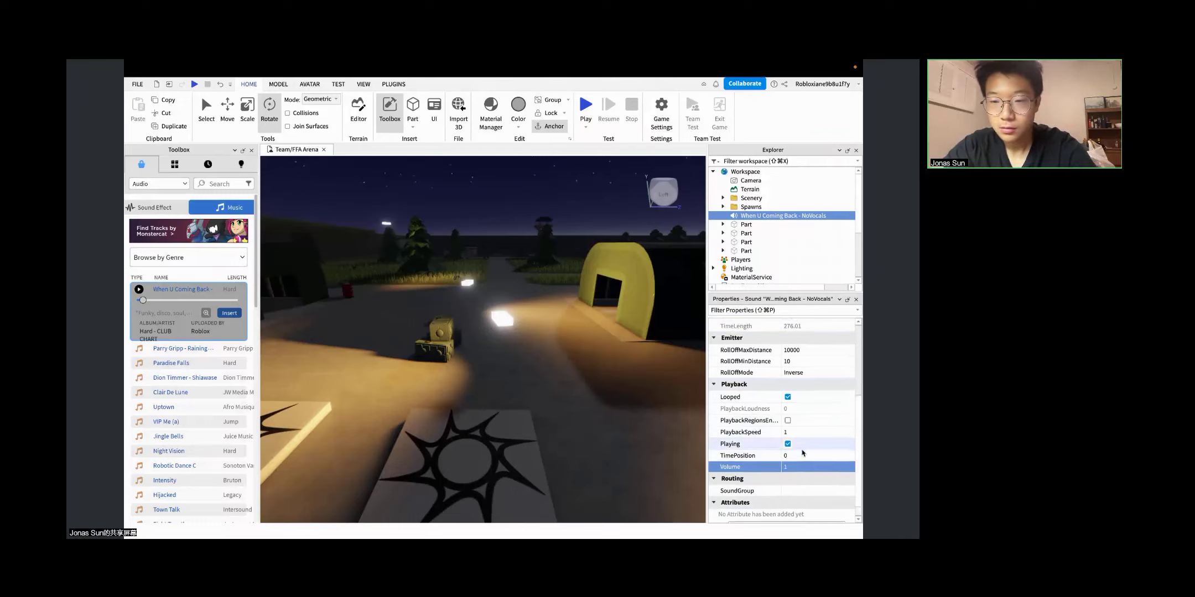
scroll(791, 387, up, 1)
click(785, 332)
key(XF86AudioRaiseVolume)
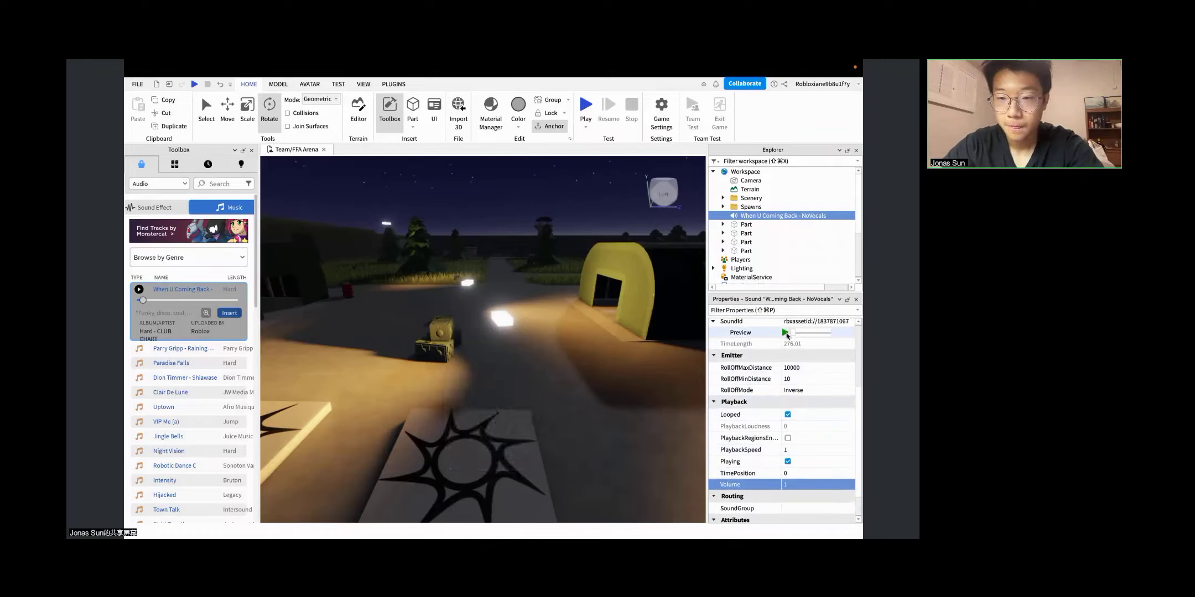
Step: Try a PlaybackSpeed of 2 on the music sound and preview the result
click(815, 449)
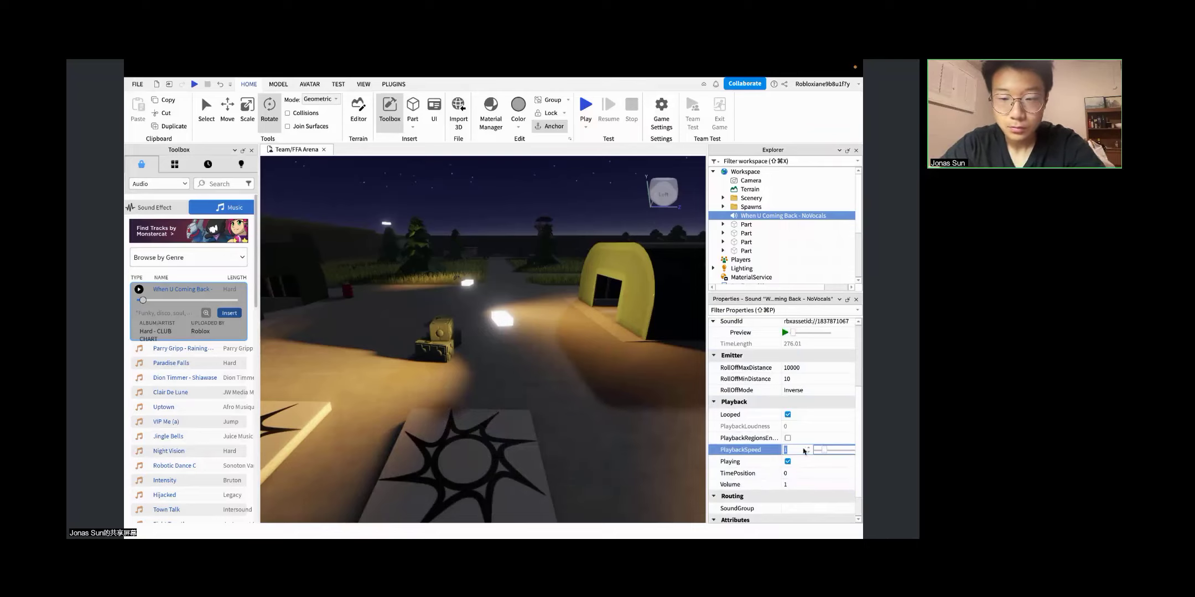
key(Return)
click(785, 332)
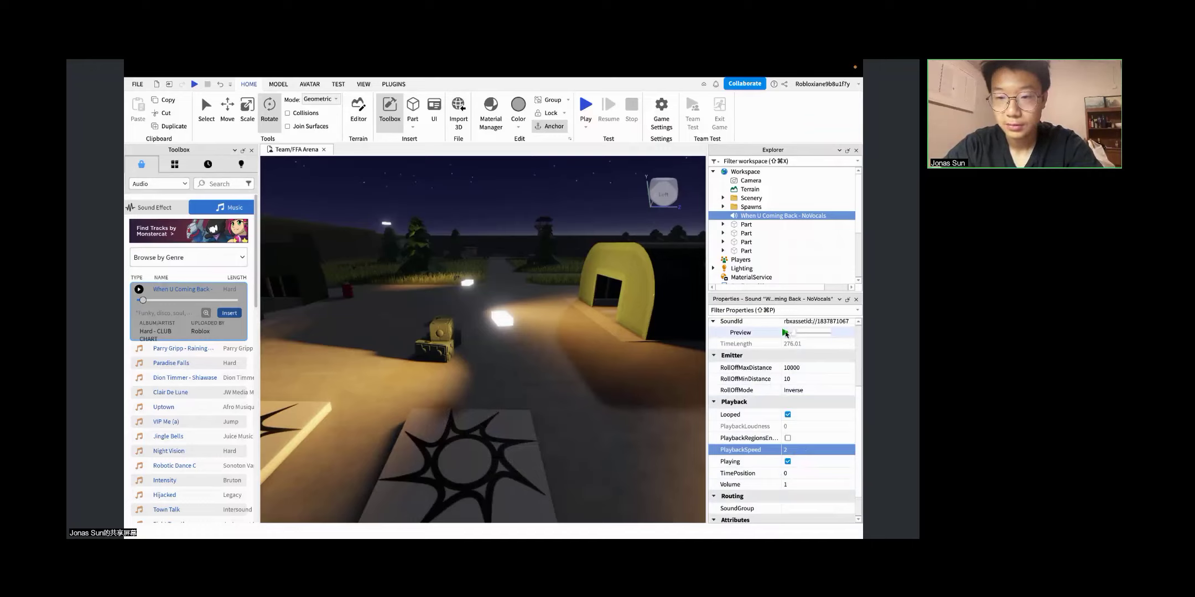
scroll(786, 333, up, 1)
click(784, 347)
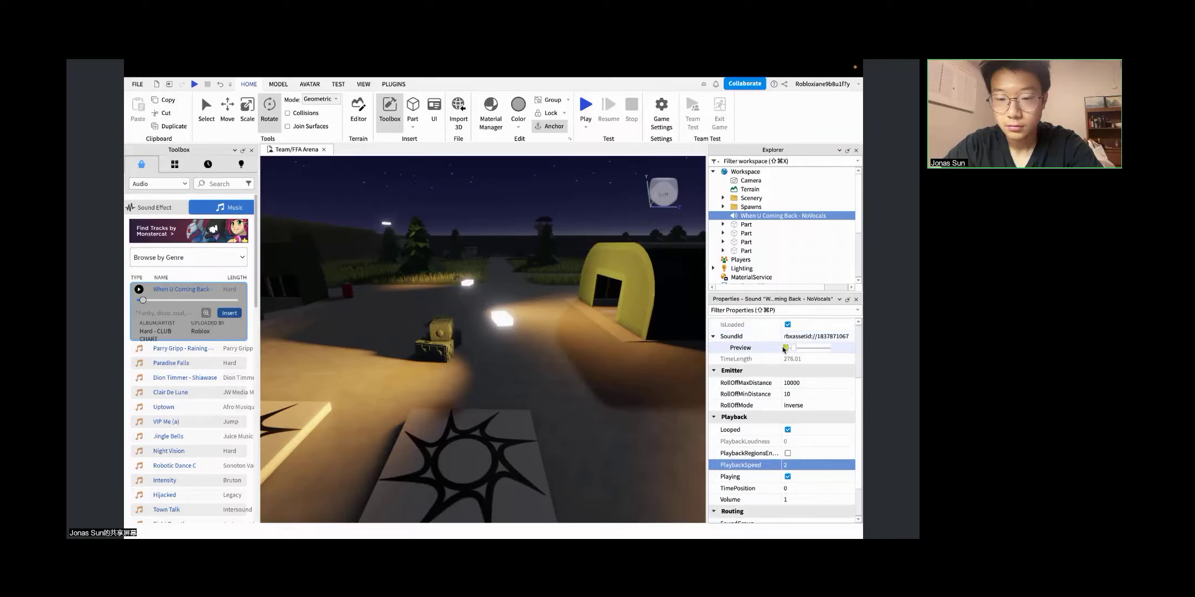
key(XF86AudioRaiseVolume)
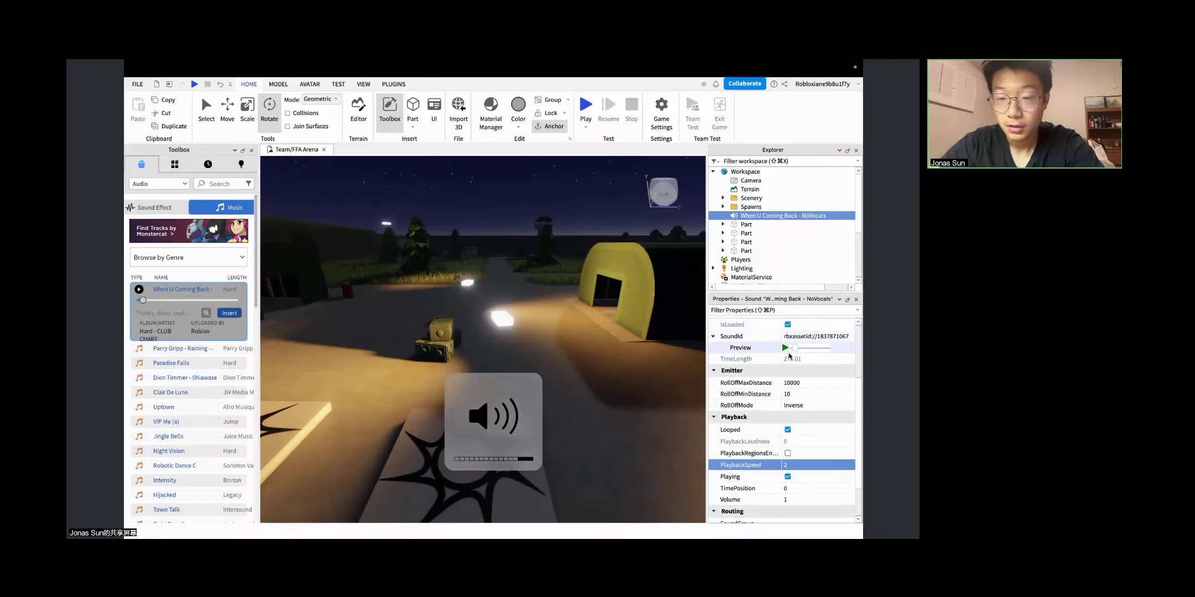
Step: Try a PlaybackSpeed of 0.5 on the music sound and preview the result
click(813, 469)
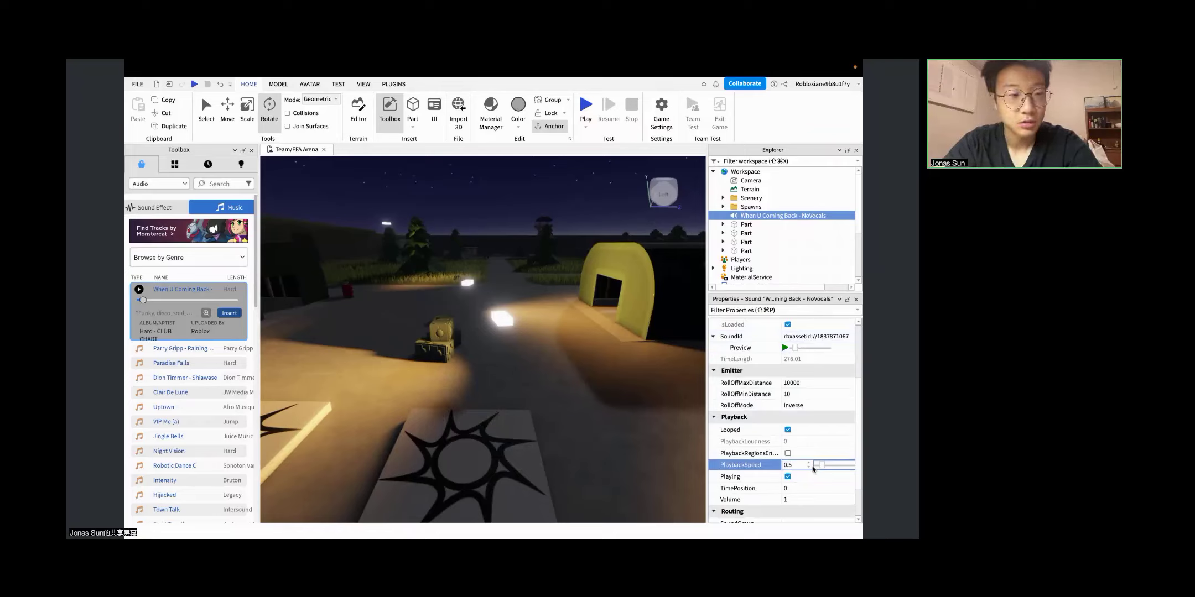
key(Return)
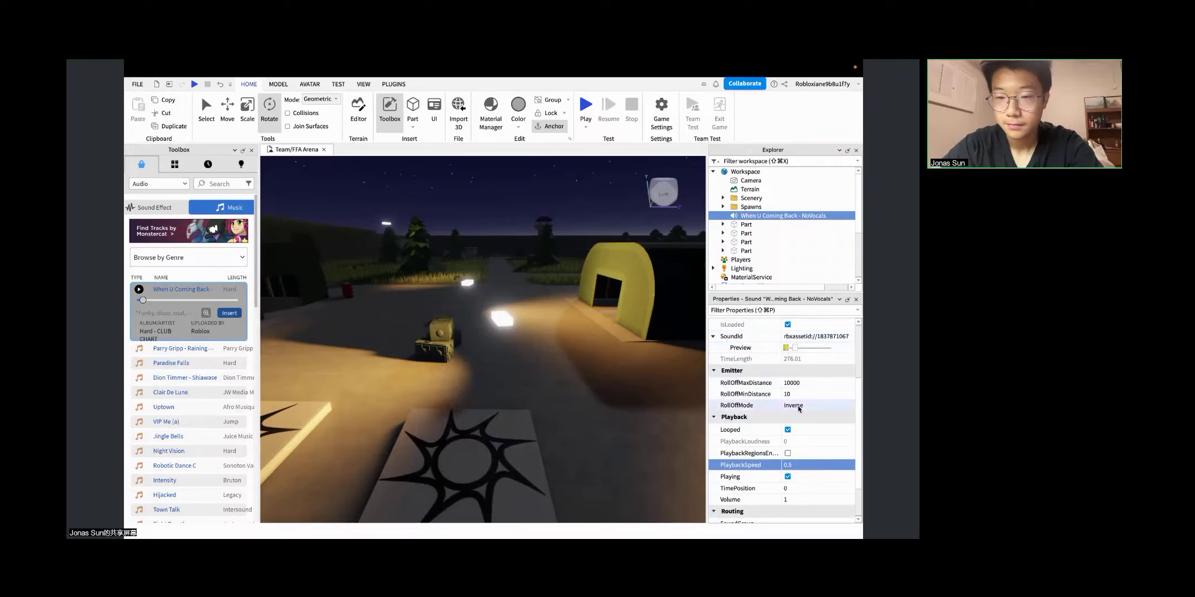
key(XF86AudioRaiseVolume)
click(785, 348)
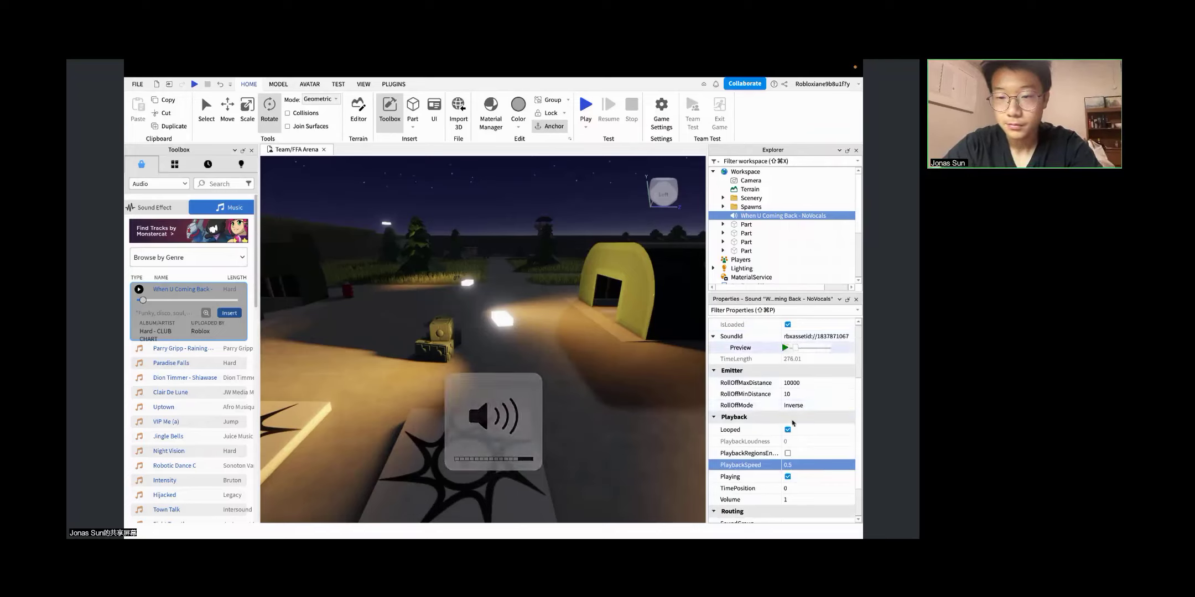
Step: Set the music sound's PlaybackSpeed back to 1 and preview it again
click(802, 465)
text(1)
key(Return)
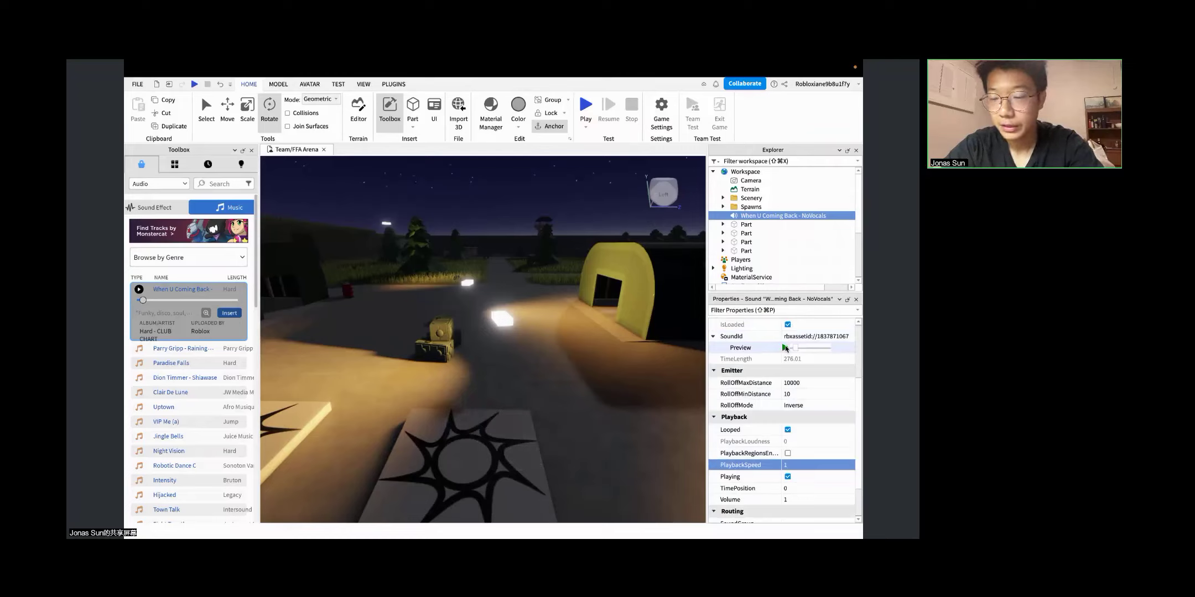
scroll(785, 376, up, 3)
click(786, 391)
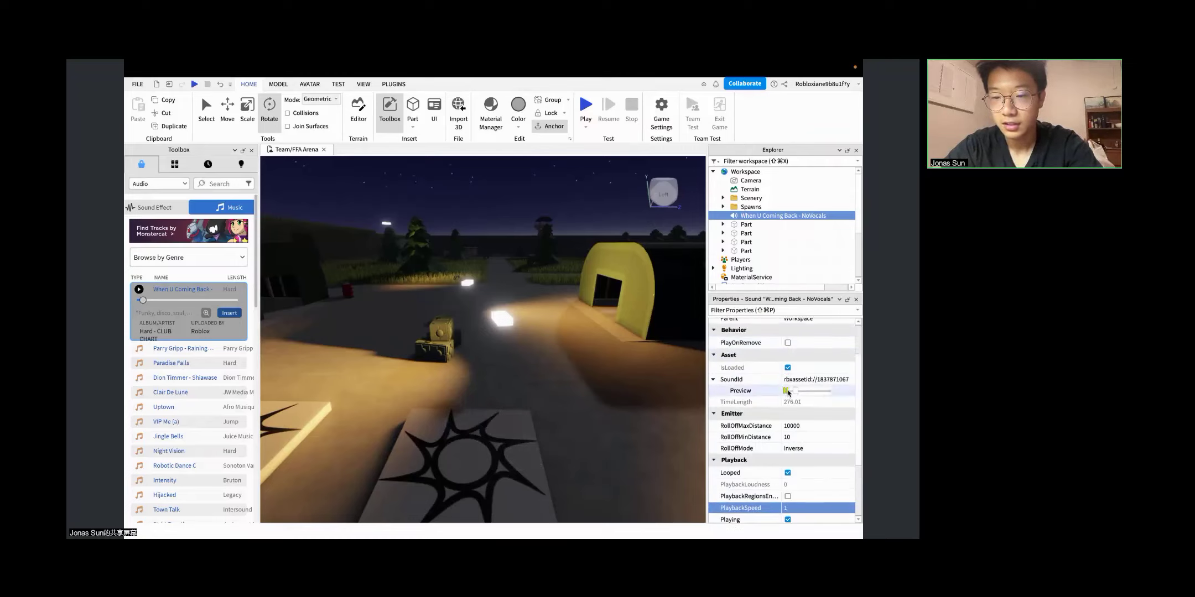
scroll(788, 394, up, 3)
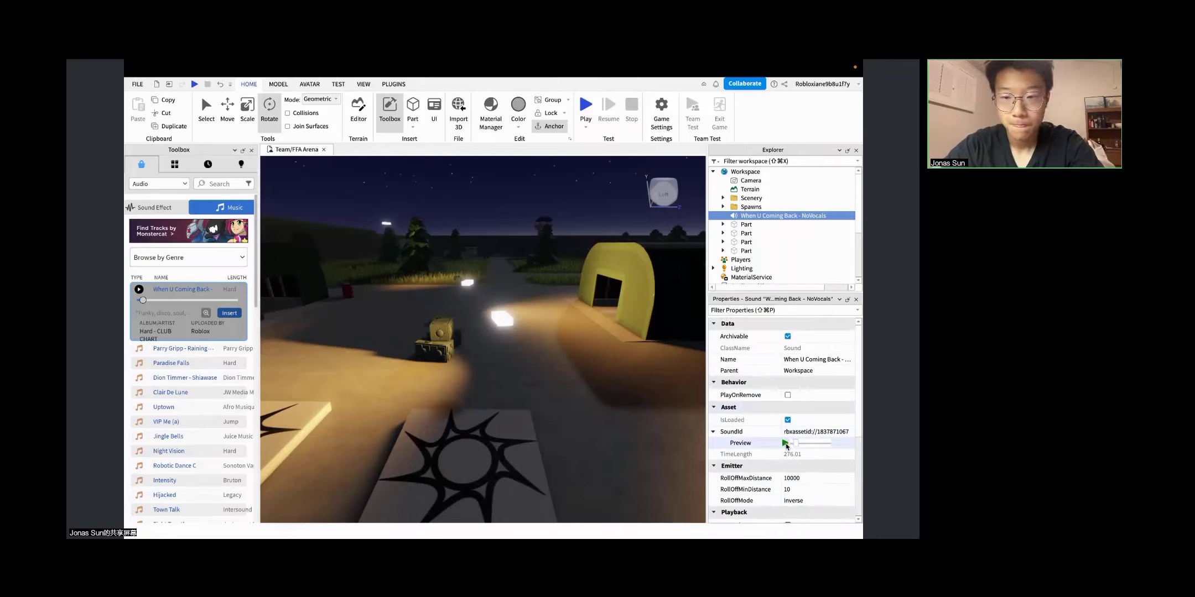
Step: Review the music sound's Emitter and Playback properties, including Looped, PlaybackSpeed, Playing and Volume
scroll(780, 454, down, 5)
click(759, 478)
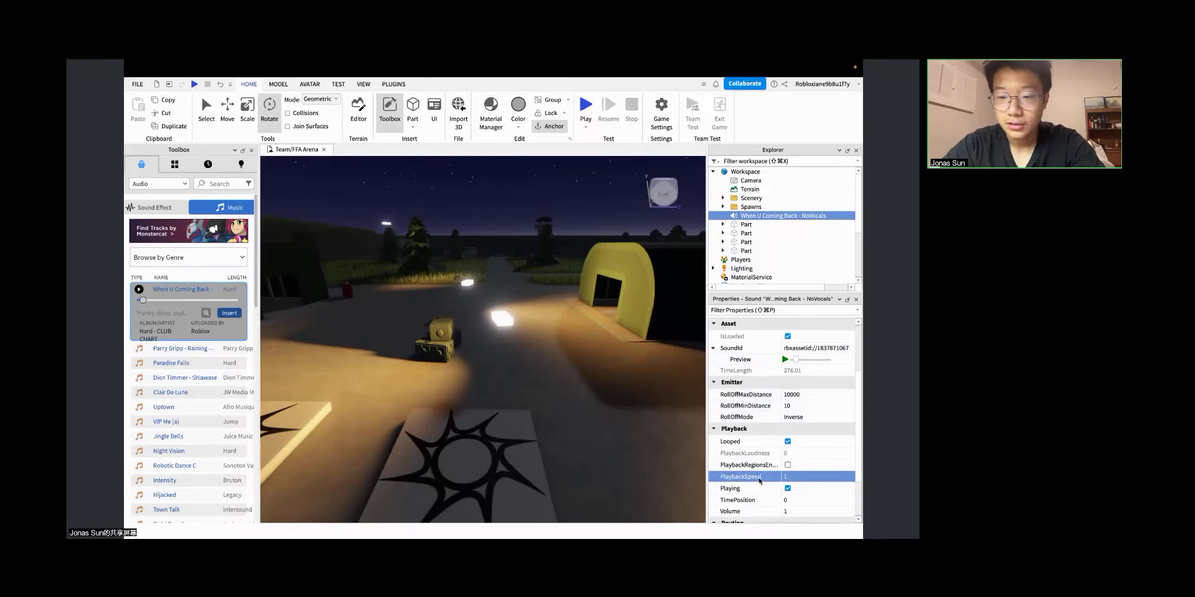
scroll(760, 480, down, 3)
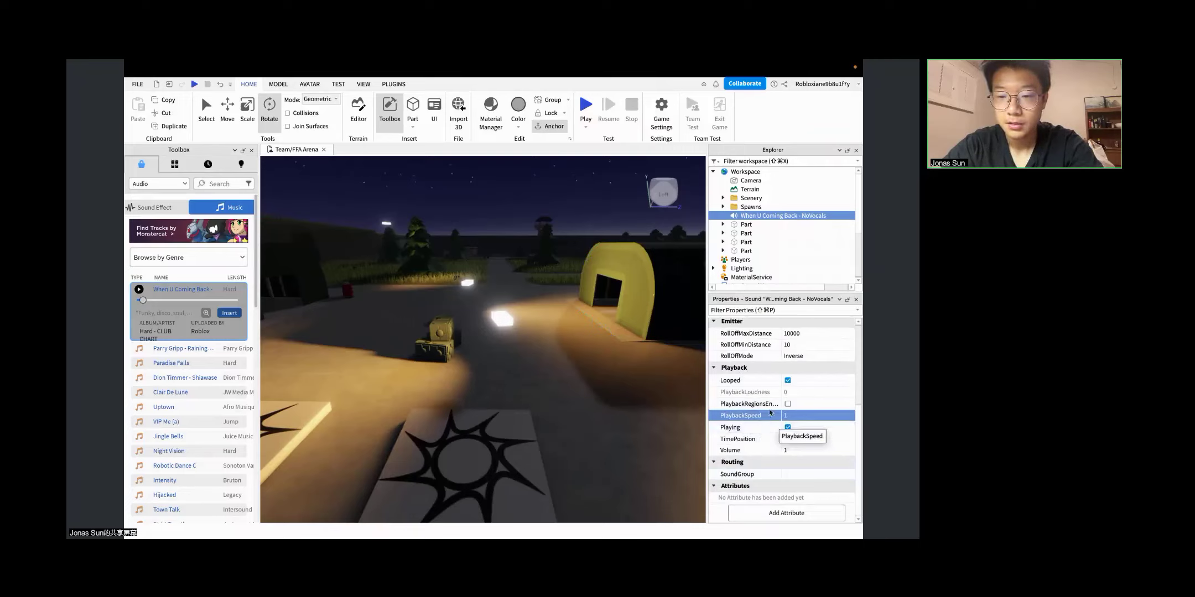
click(787, 426)
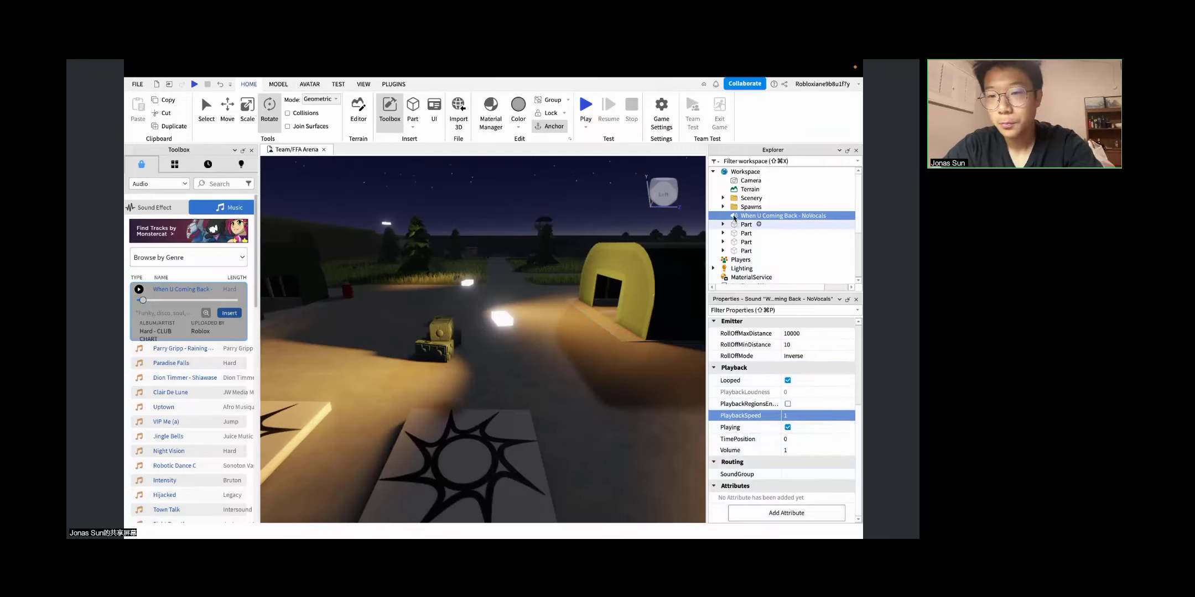
mouse_move(735, 216)
mouse_down()
mouse_move(745, 229)
mouse_move(737, 217)
mouse_up()
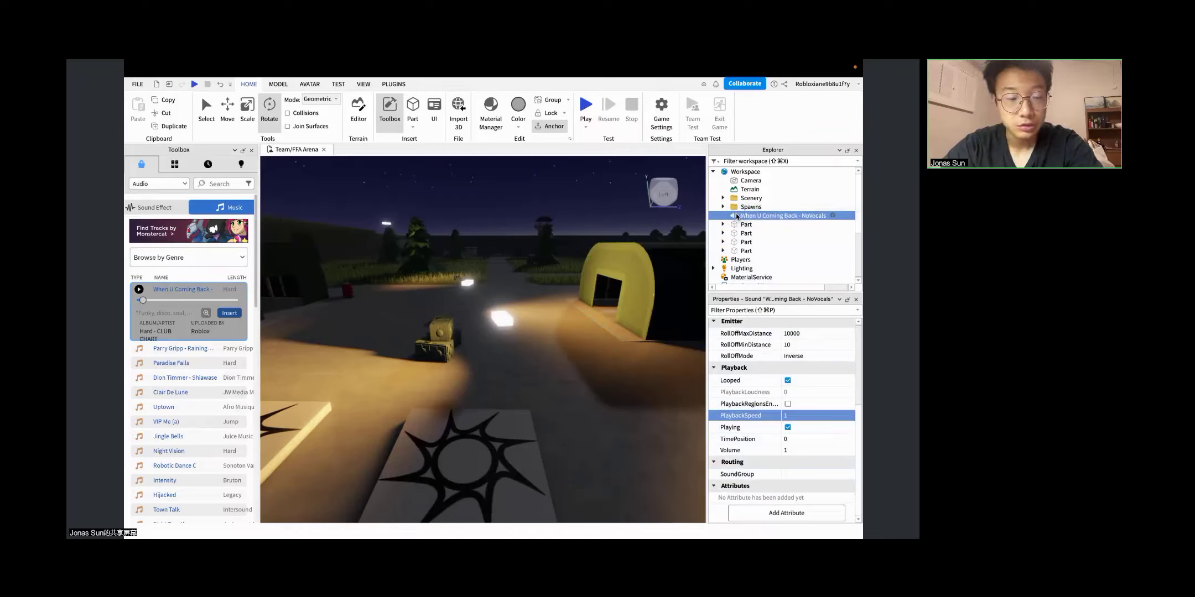
scroll(779, 398, up, 5)
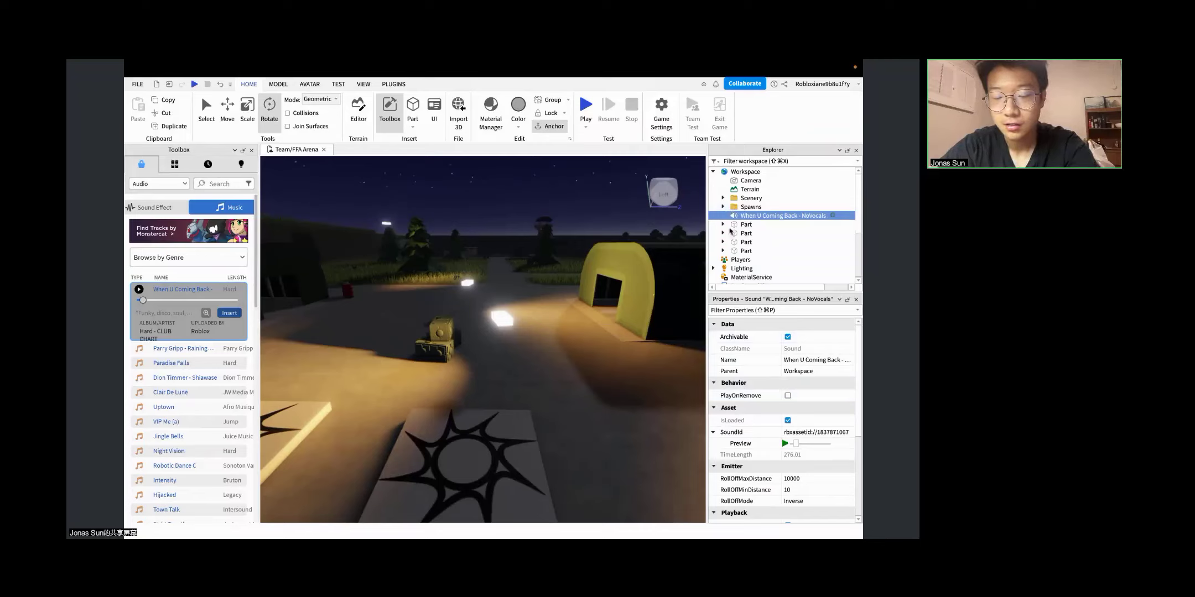
scroll(763, 425, down, 3)
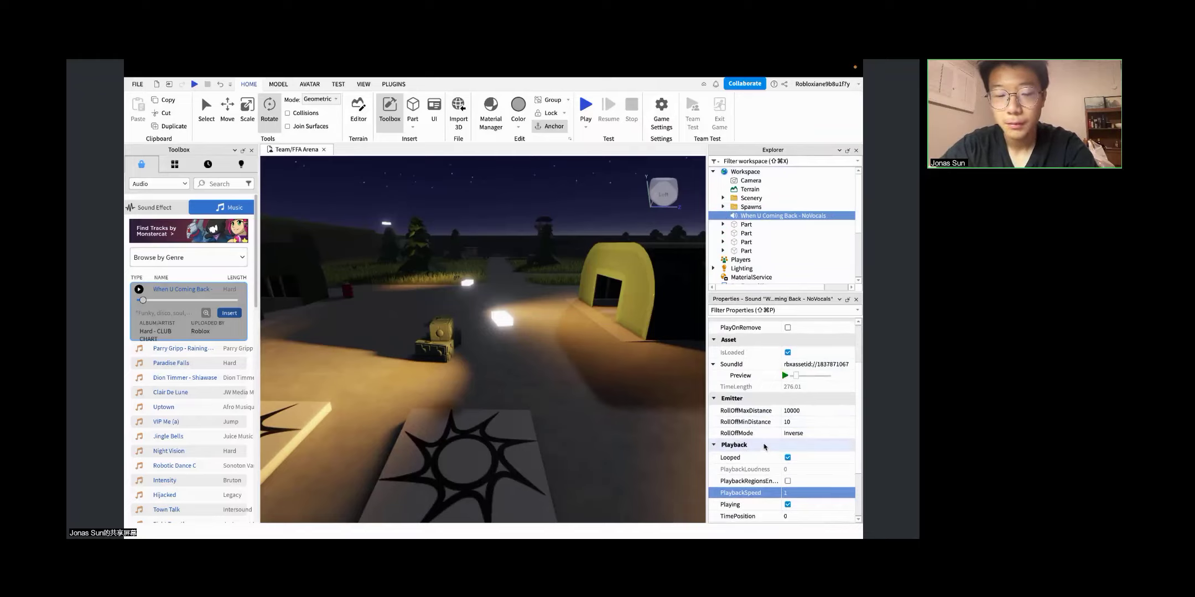
scroll(764, 447, up, 3)
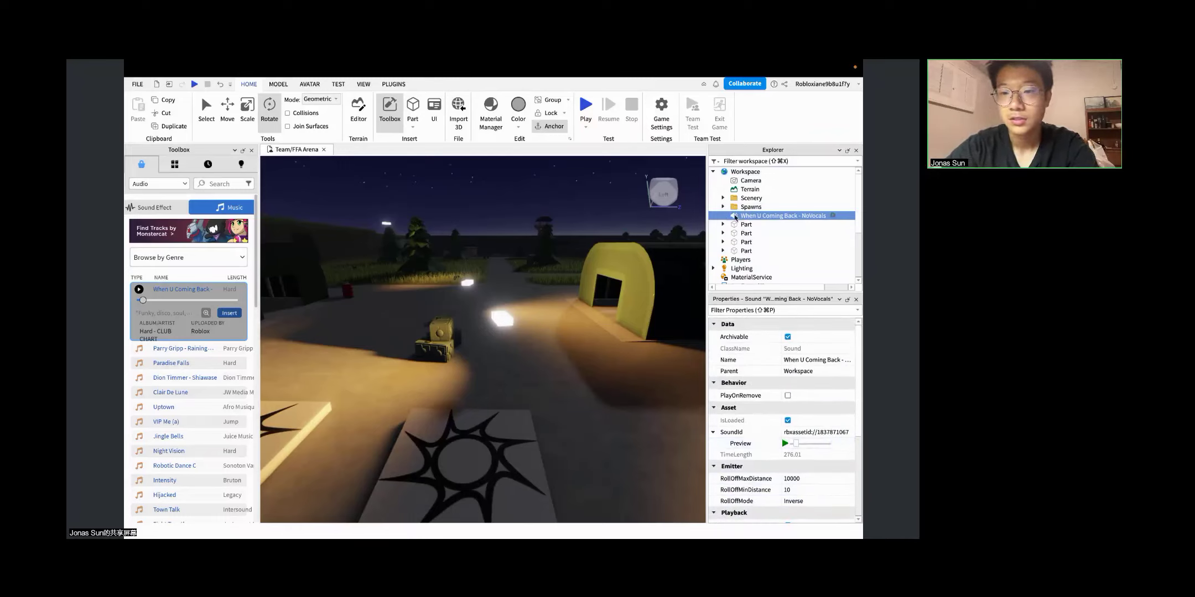
scroll(744, 428, down, 2)
scroll(745, 427, down, 6)
scroll(745, 427, up, 7)
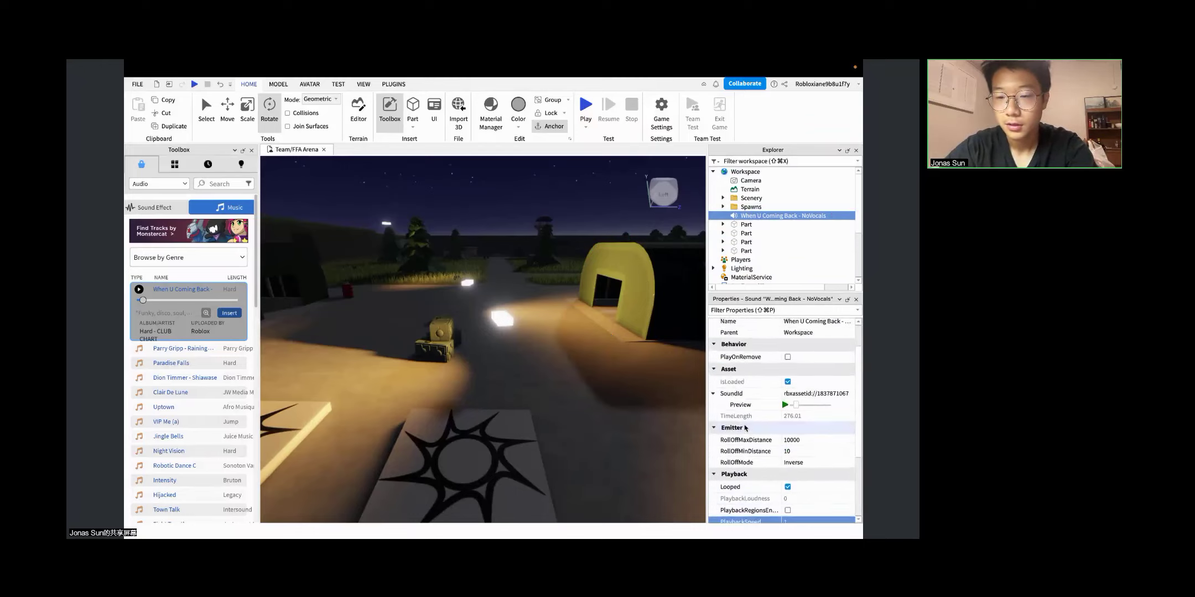
scroll(764, 442, down, 3)
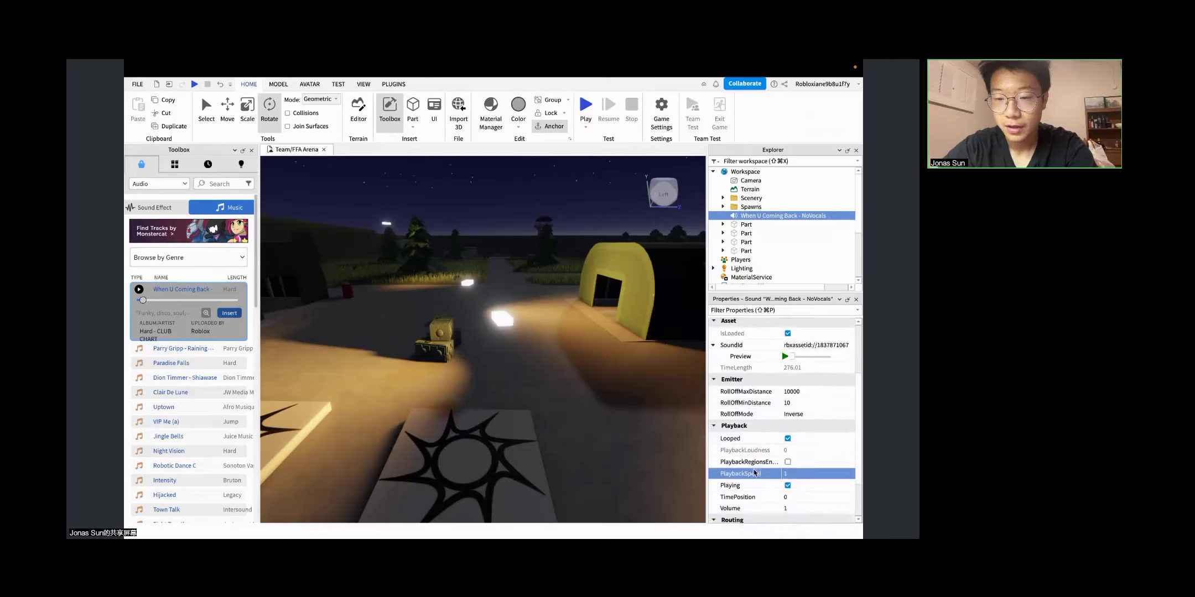
click(753, 468)
Step: Start a playtest and raise the system volume to listen to the background music during the intermission
click(585, 105)
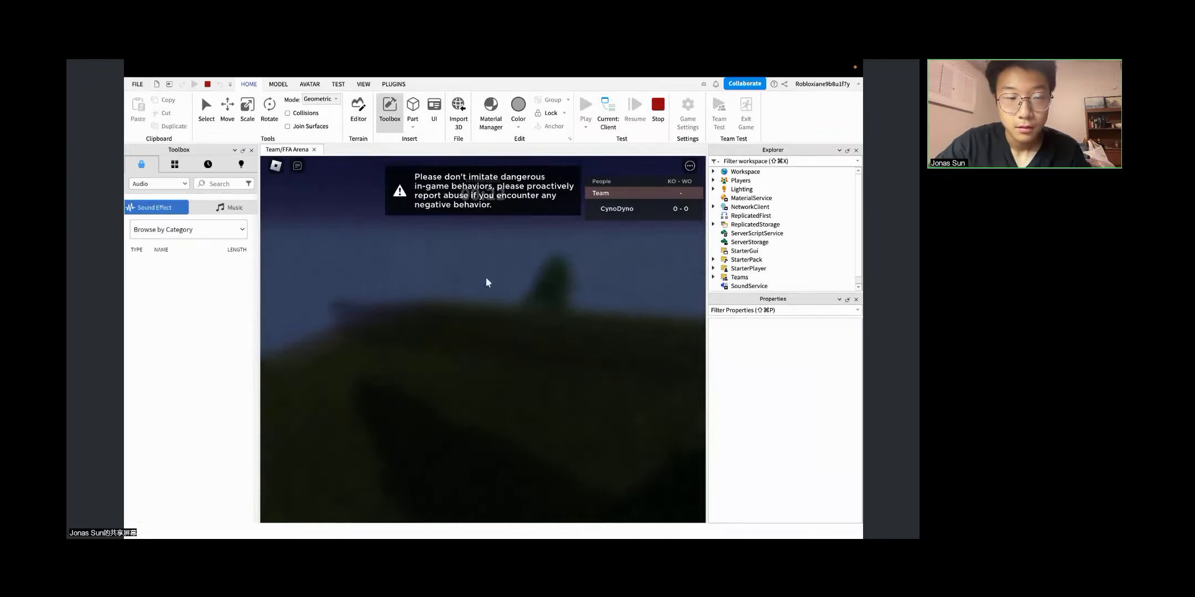
key(XF86AudioRaiseVolume)
key(XF86AudioRaiseVolume)
key(XF86AudioRaiseVolume)
key(XF86AudioRaiseVolume)
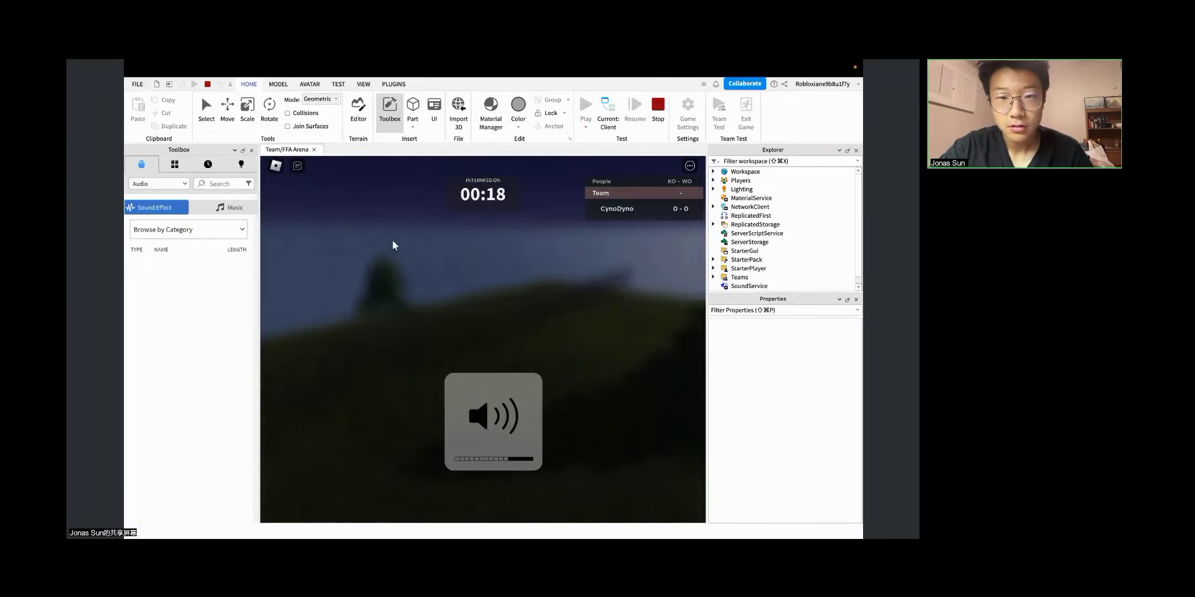
key(XF86AudioRaiseVolume)
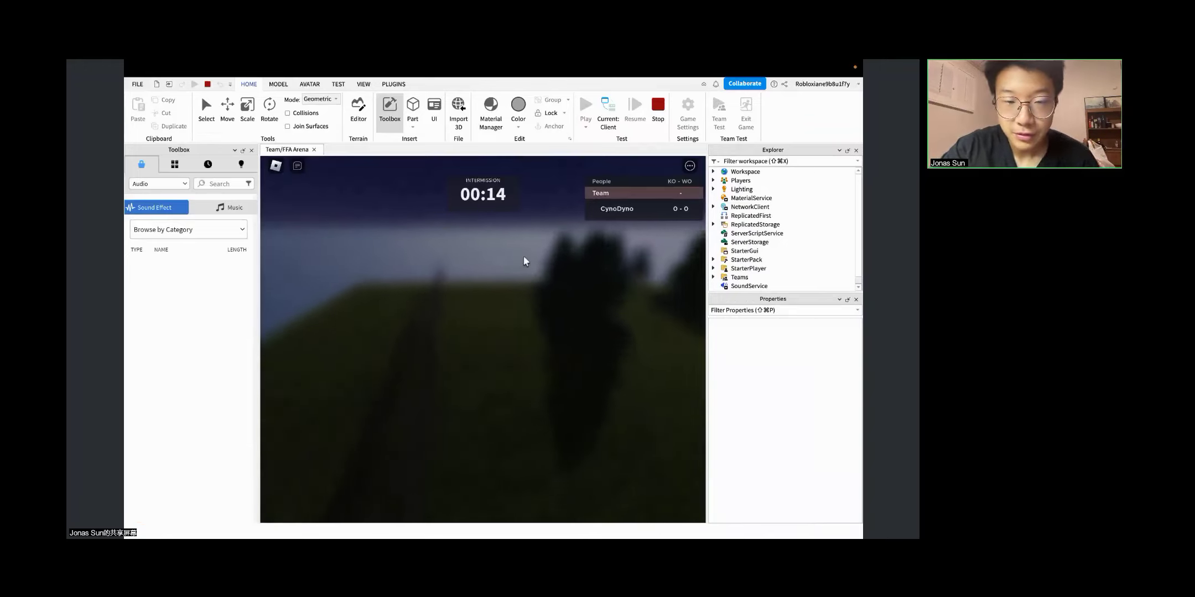
key(XF86AudioRaiseVolume)
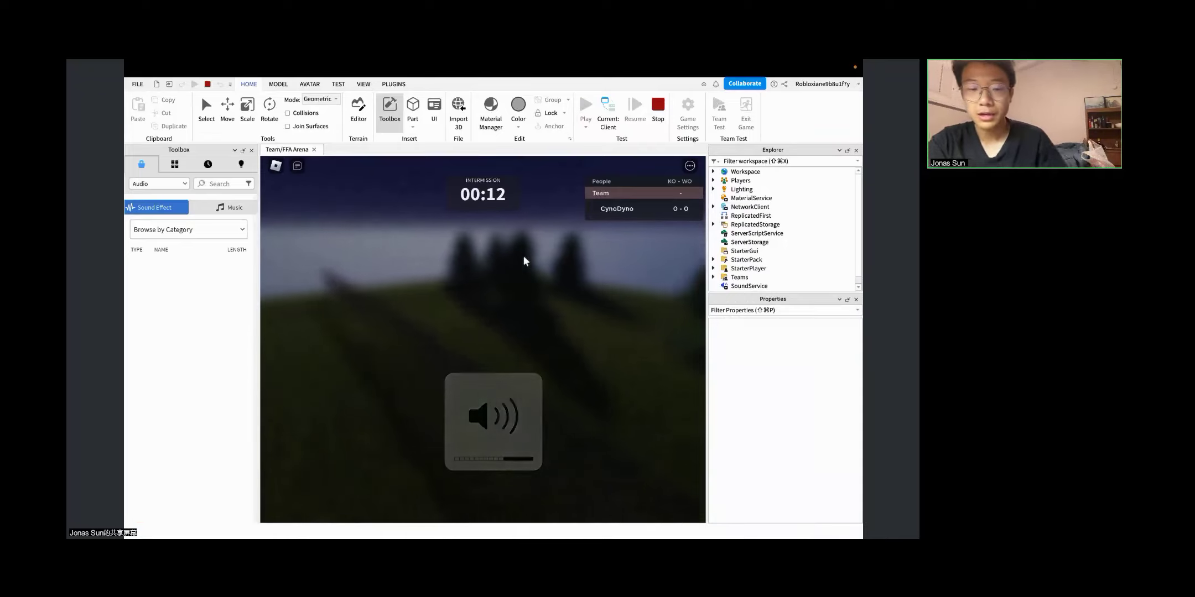
key(XF86AudioRaiseVolume)
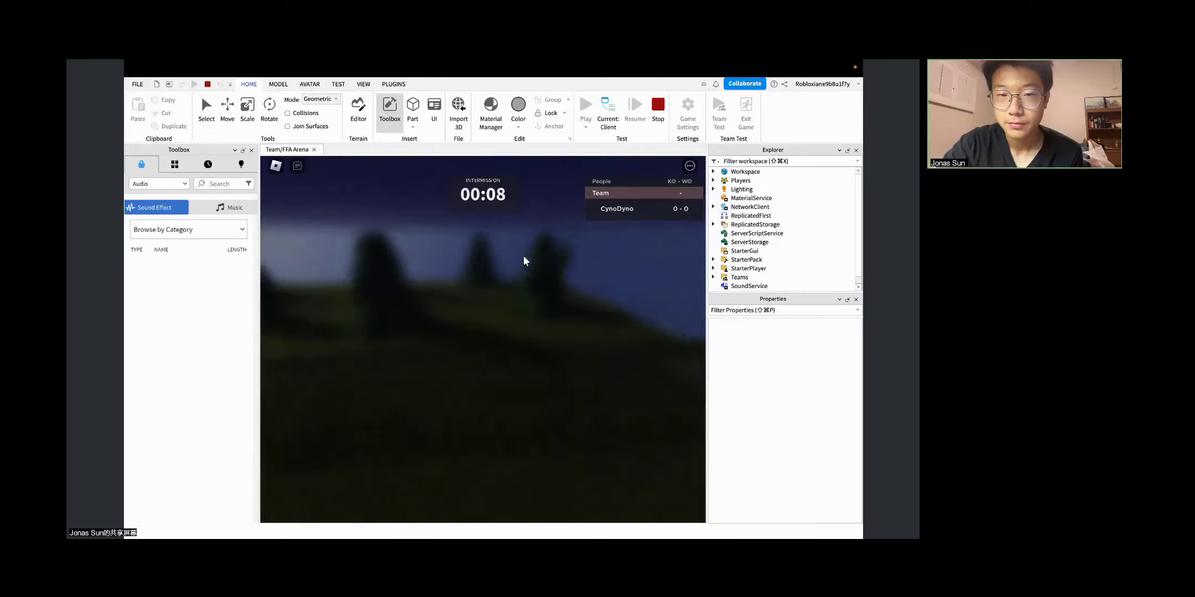
key(XF86AudioRaiseVolume)
key(XF86AudioRaiseVolume)
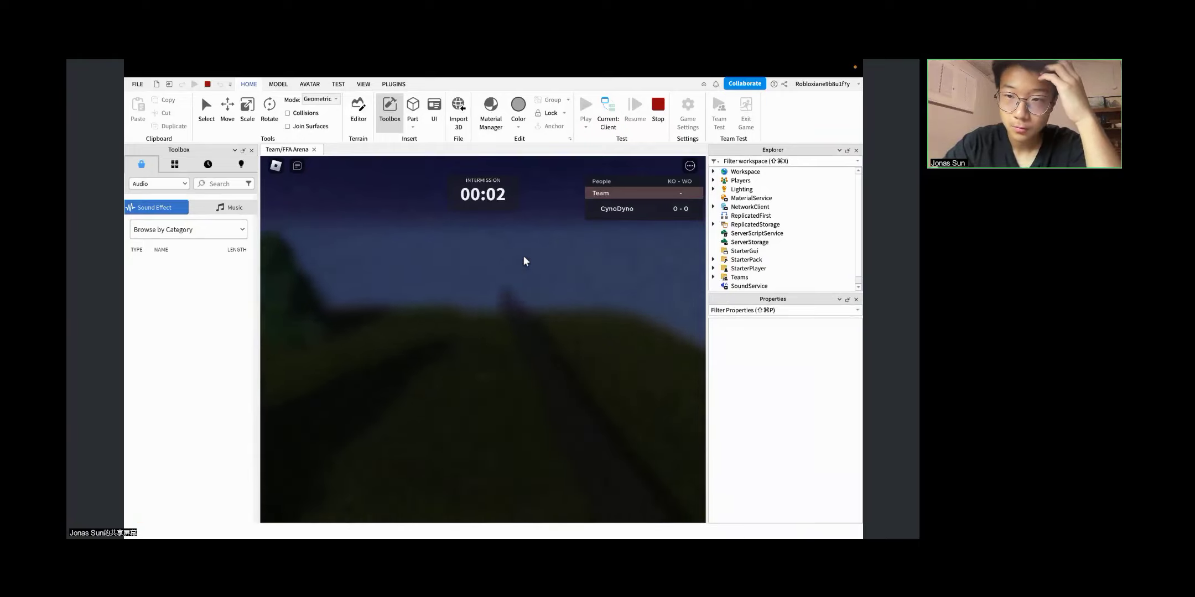
key(XF86AudioLowerVolume)
key(XF86AudioRaiseVolume)
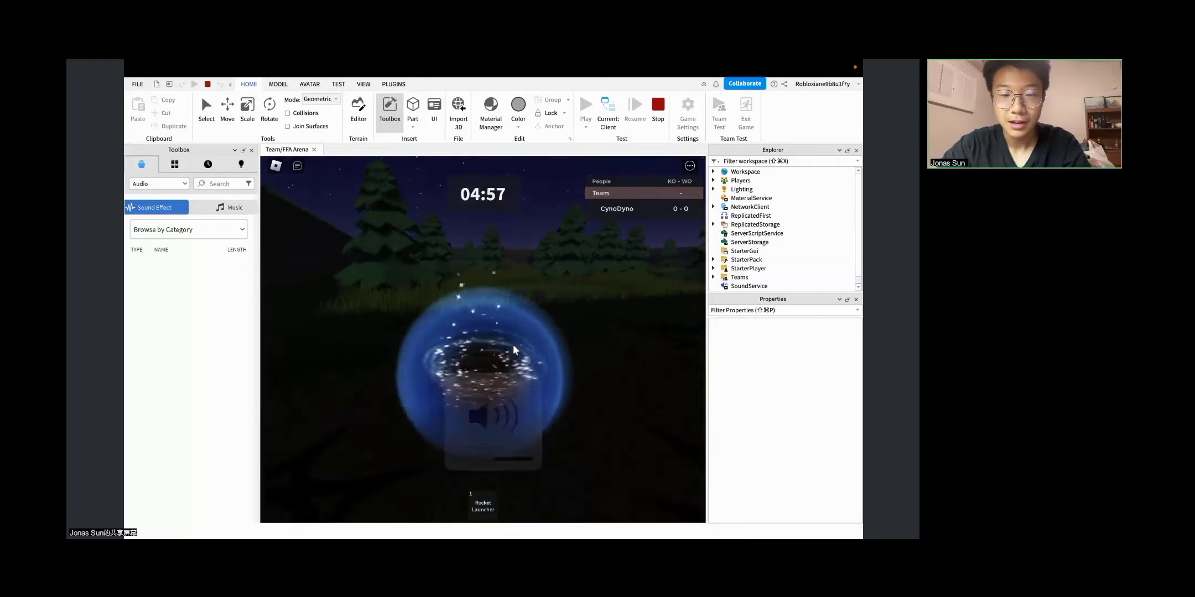
Step: Walk the character through the arena with the Rocket Launcher while listening to the music, and end the playtest
key(1)
key(w)
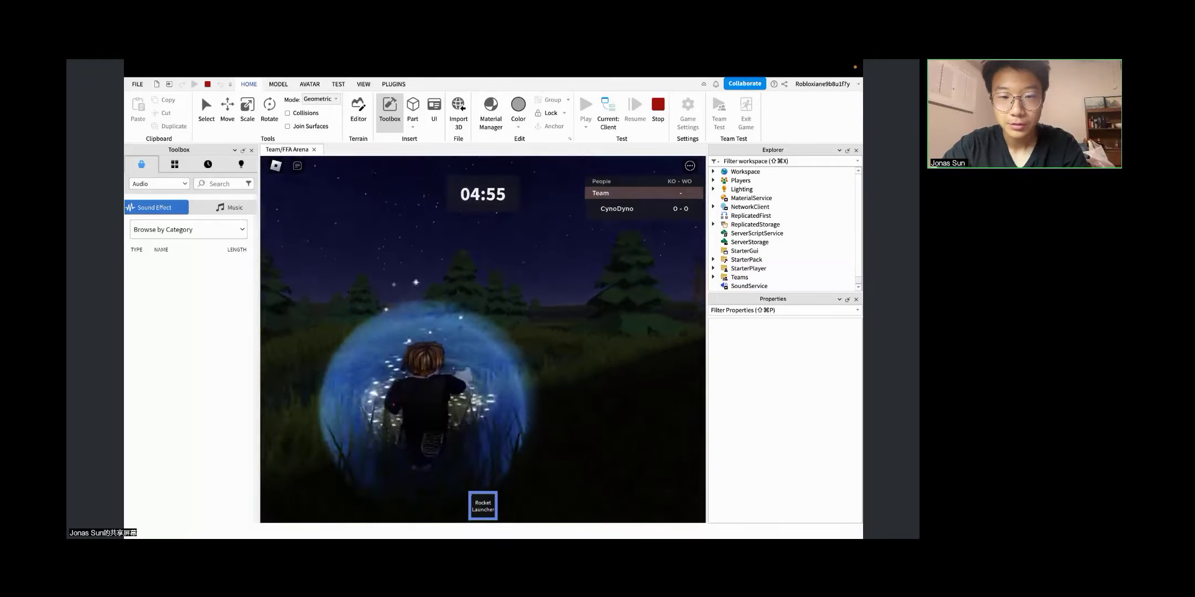
key(w)
key(1)
key(1)
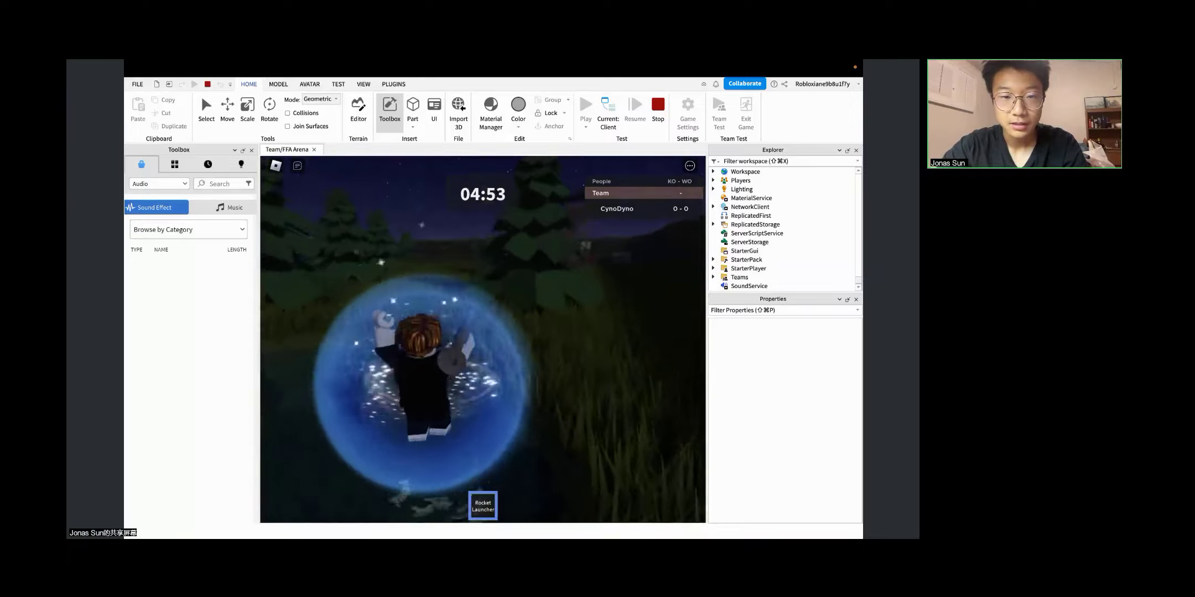
key(w)
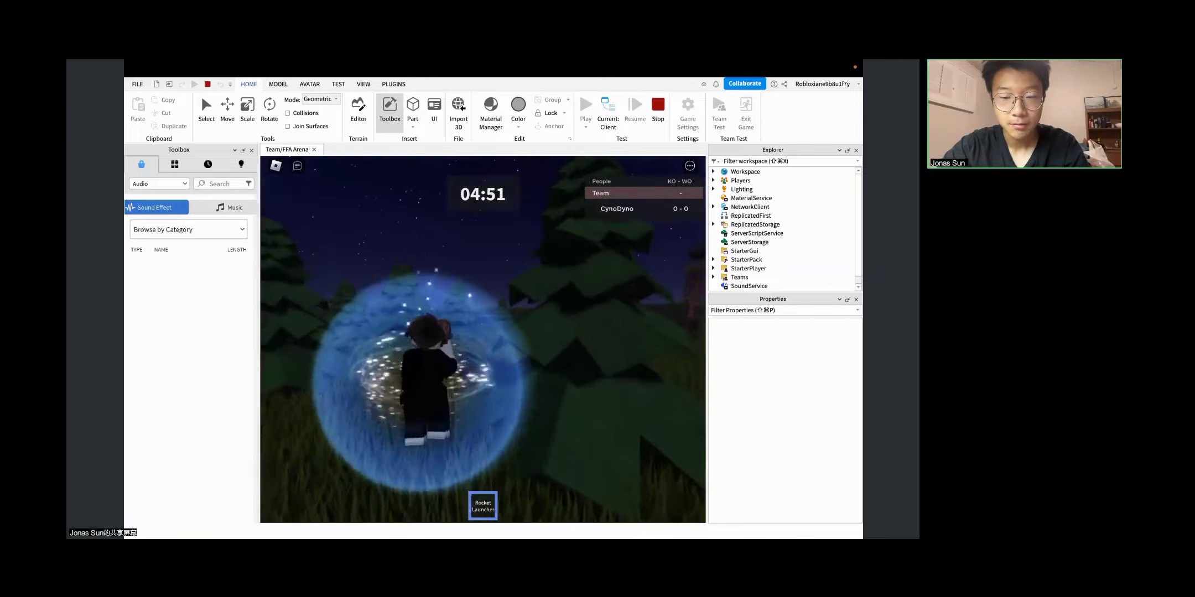
key(w)
key(XF86AudioRaiseVolume)
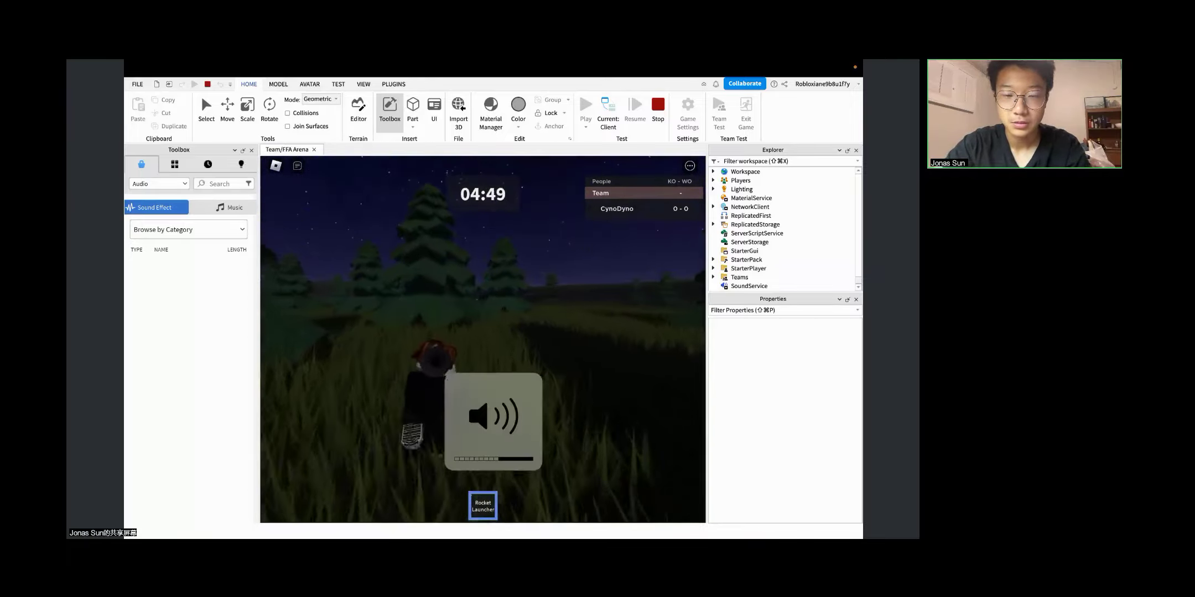
key(w)
click(483, 340)
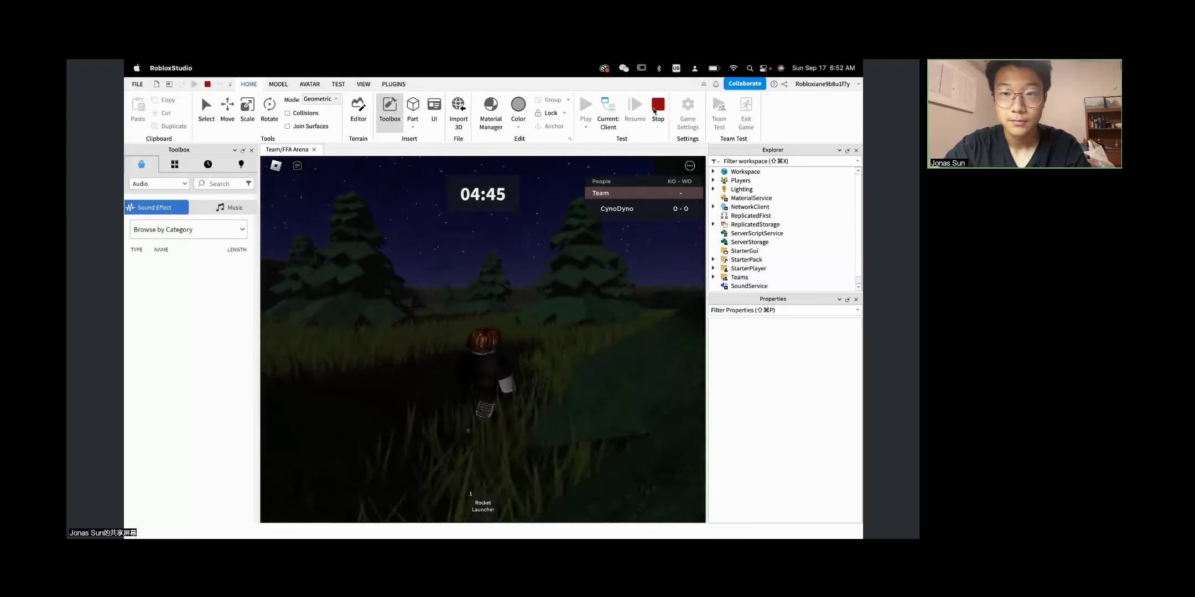
key(1)
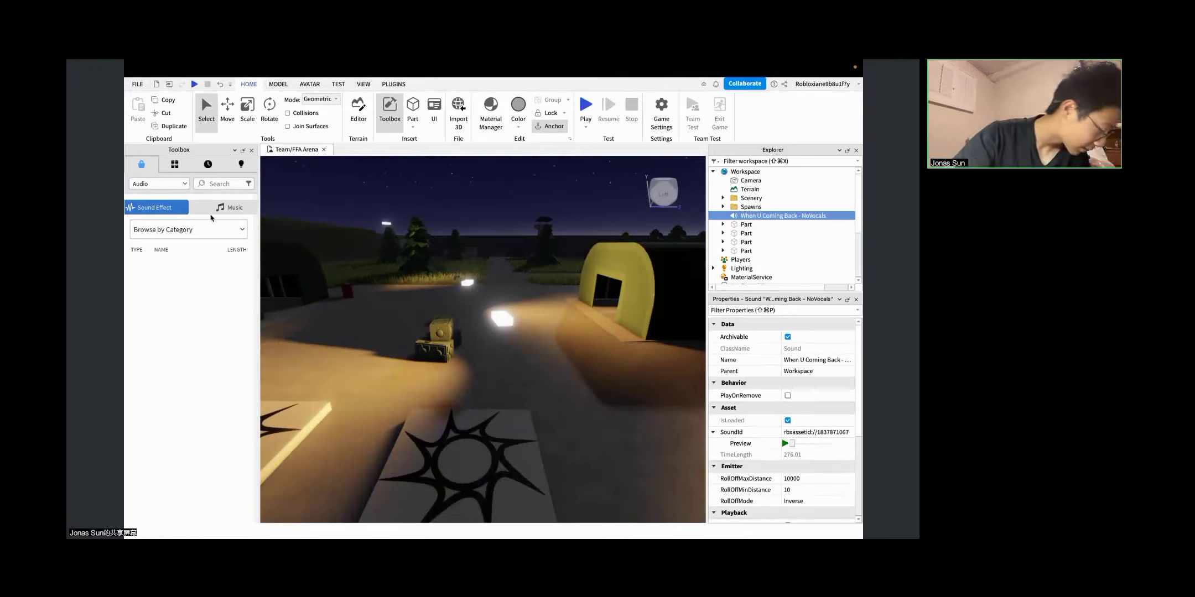
Step: Insert a new block part on the ground beside the stacked crates near the spawn pads
click(343, 197)
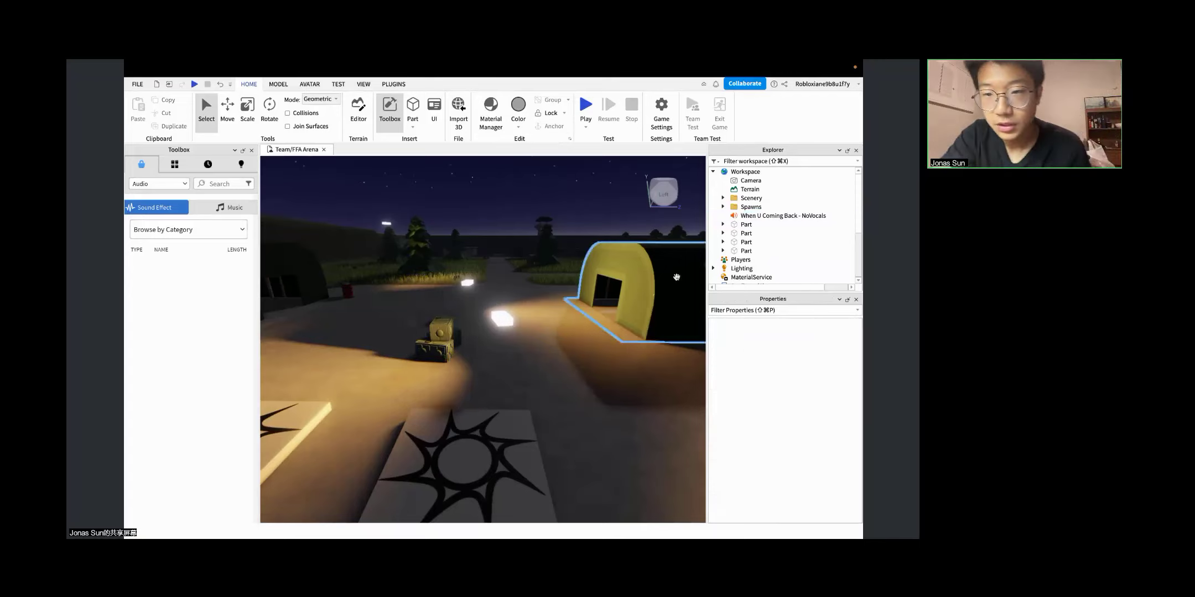
click(783, 216)
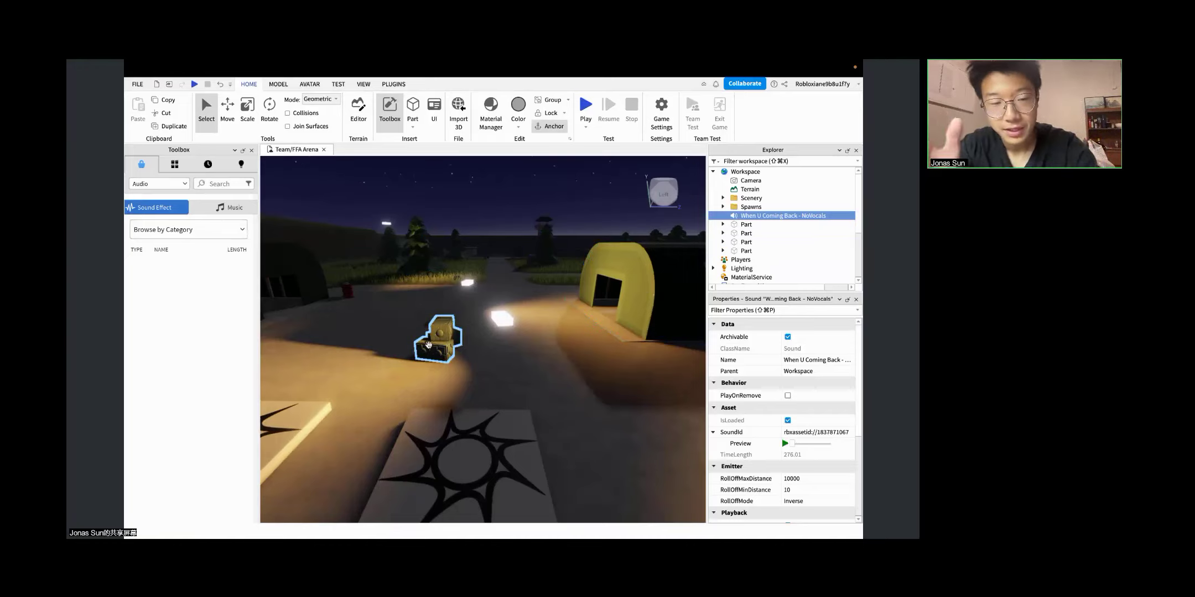
right_drag(540, 388, 499, 362)
scroll(498, 364, up, 5)
scroll(498, 364, down, 10)
scroll(496, 361, down, 5)
scroll(496, 359, up, 4)
scroll(497, 360, up, 3)
scroll(497, 360, up, 8)
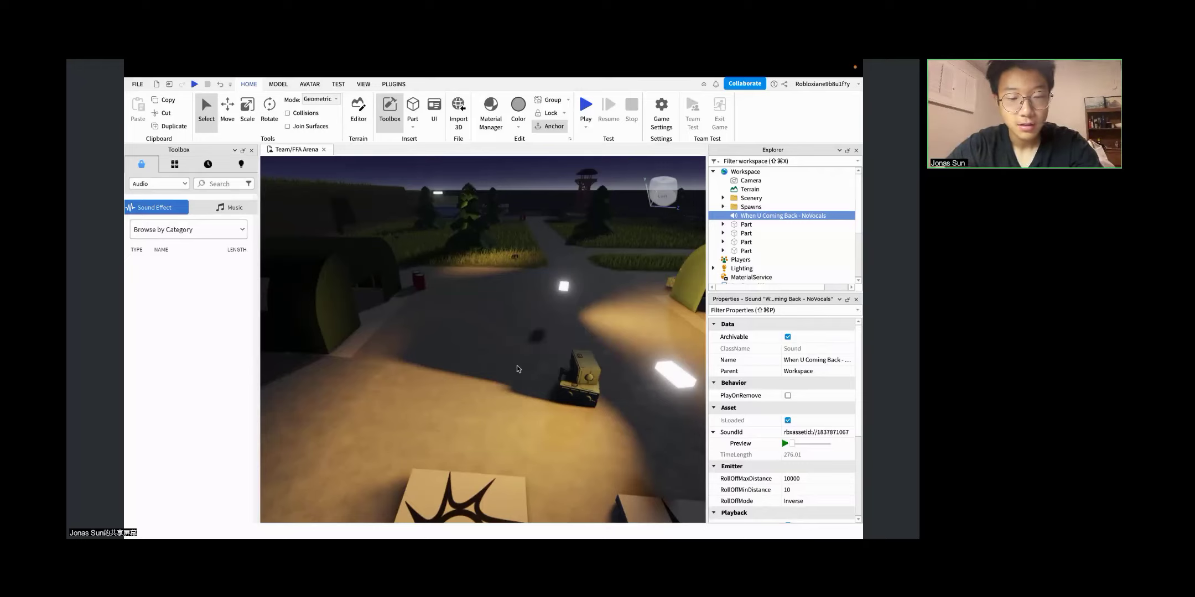
right_drag(518, 369, 518, 370)
key(w)
key(s)
key(w)
right_drag(375, 281, 376, 281)
key(s)
right_drag(465, 192, 465, 192)
key(w)
click(413, 109)
right_drag(551, 373, 551, 373)
scroll(552, 376, down, 3)
right_drag(552, 376, 552, 376)
scroll(552, 376, up, 8)
scroll(552, 376, up, 5)
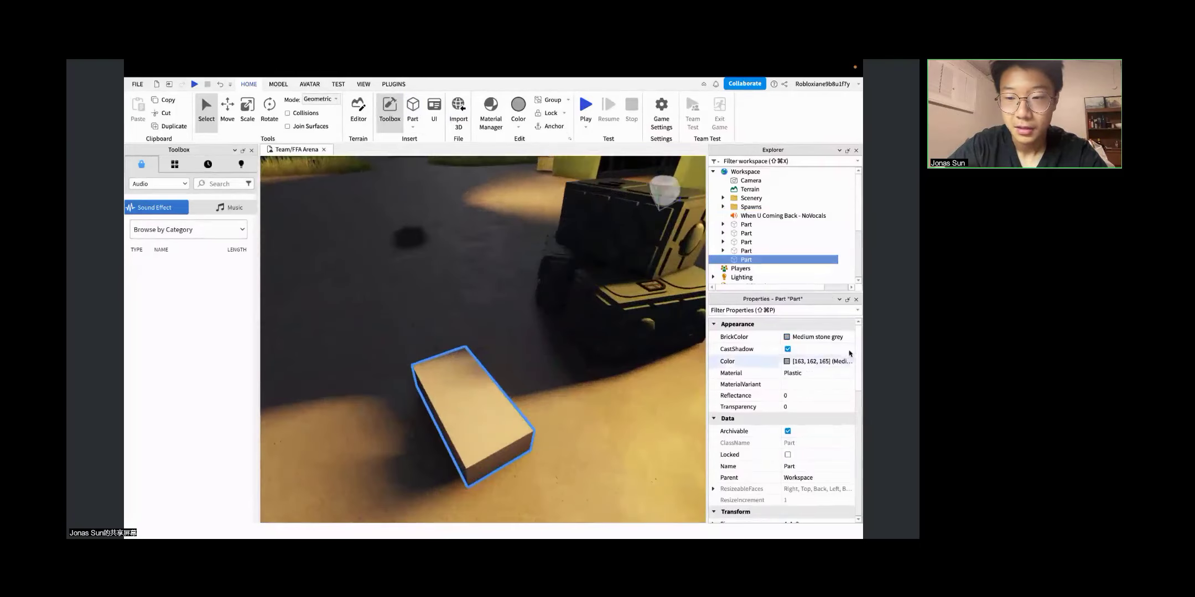
Step: Set the new part's Material to Neon and its BrickColor to Lapis
click(813, 373)
click(813, 373)
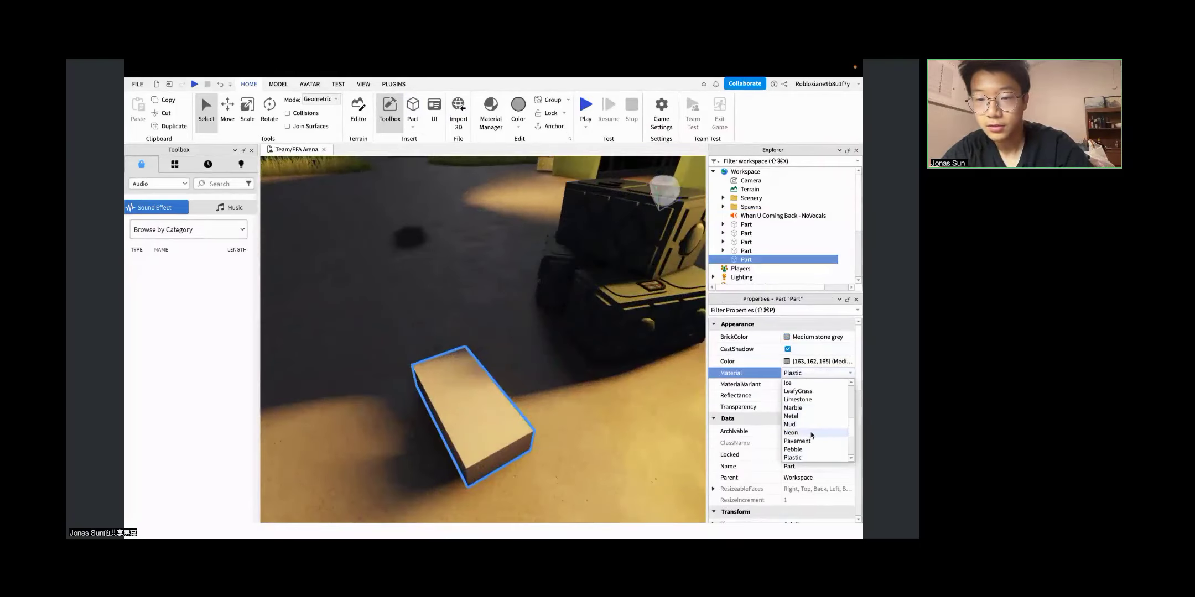
click(811, 432)
click(788, 337)
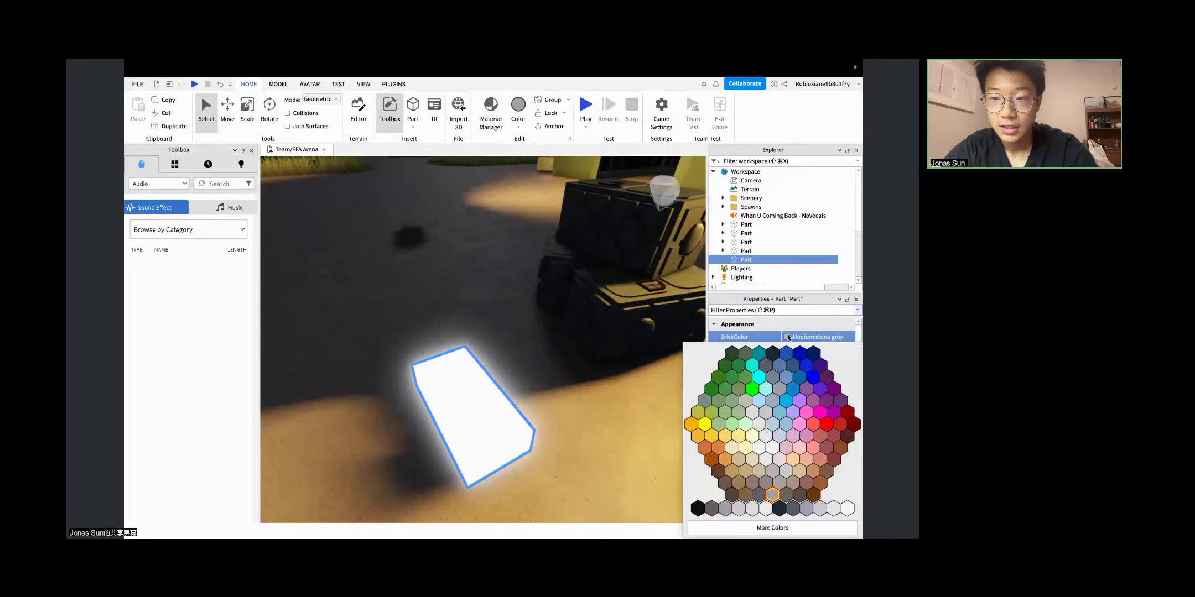
click(827, 425)
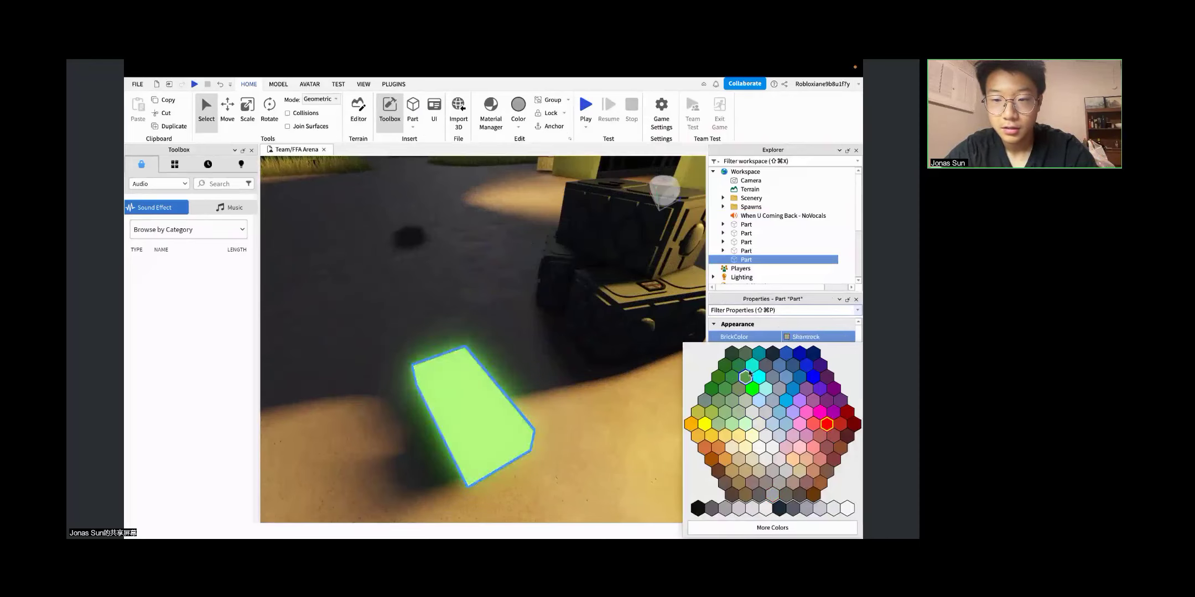
click(806, 368)
click(583, 338)
Step: Move the When U Coming Back - NoVocals sound from the Workspace into the blue neon part and view its Emitter properties
scroll(583, 338, down, 10)
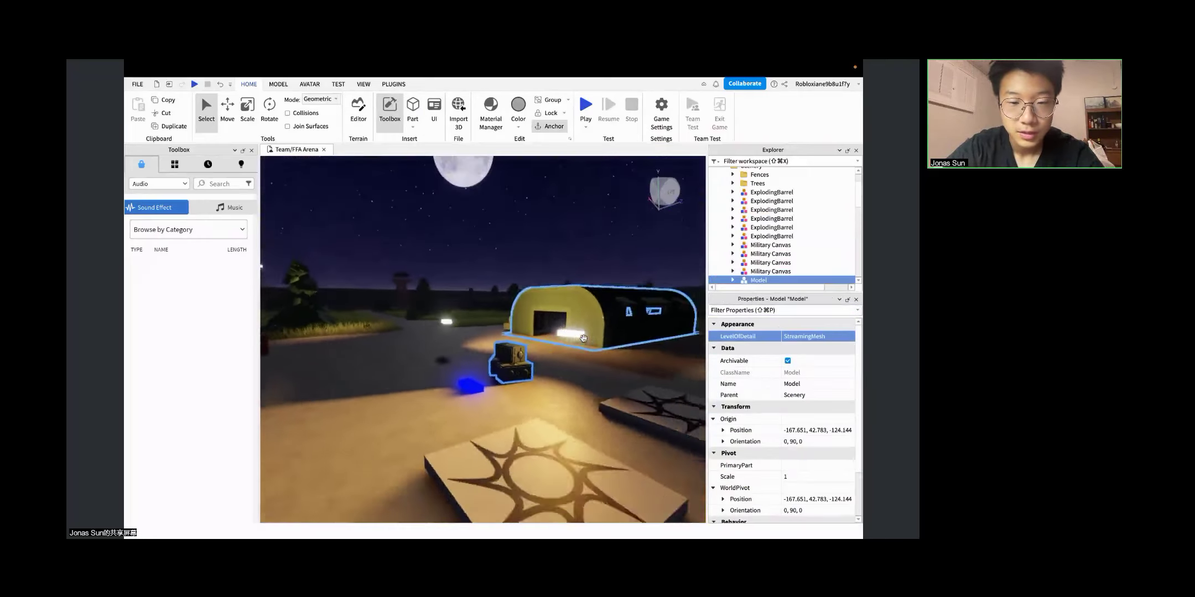
scroll(585, 342, up, 5)
click(494, 360)
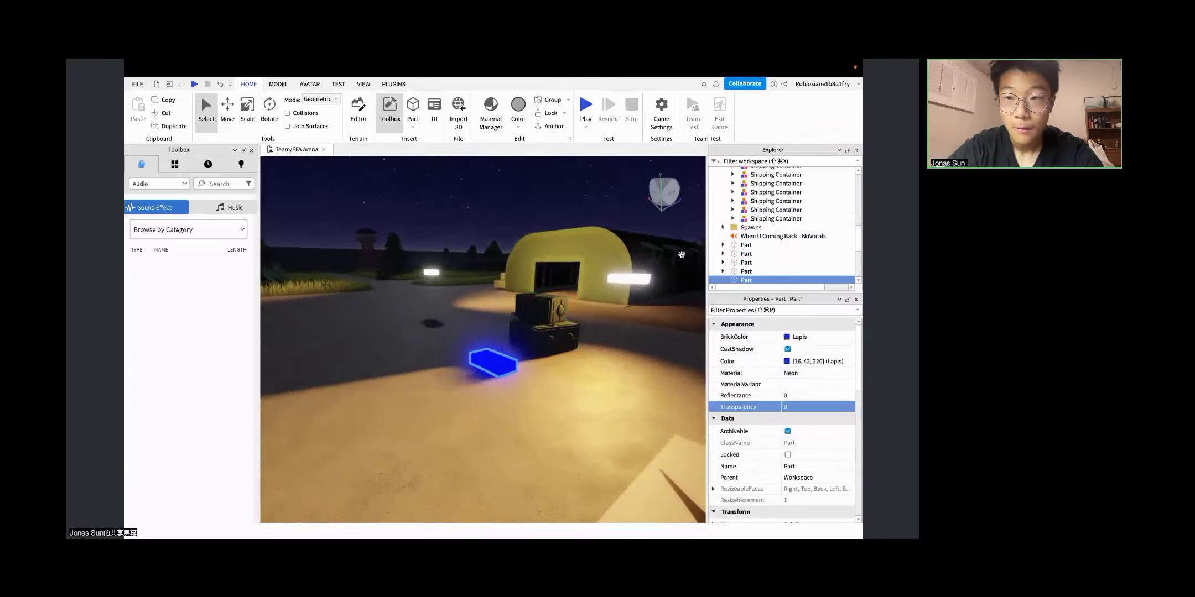
scroll(762, 240, down, 1)
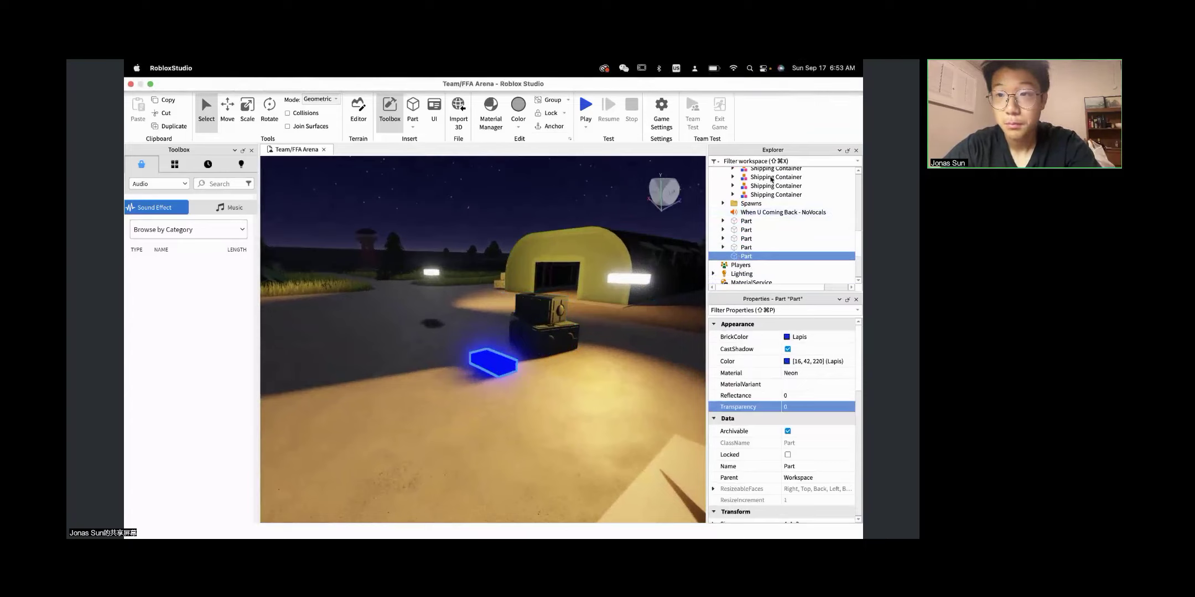
click(744, 215)
scroll(745, 217, up, 10)
click(724, 197)
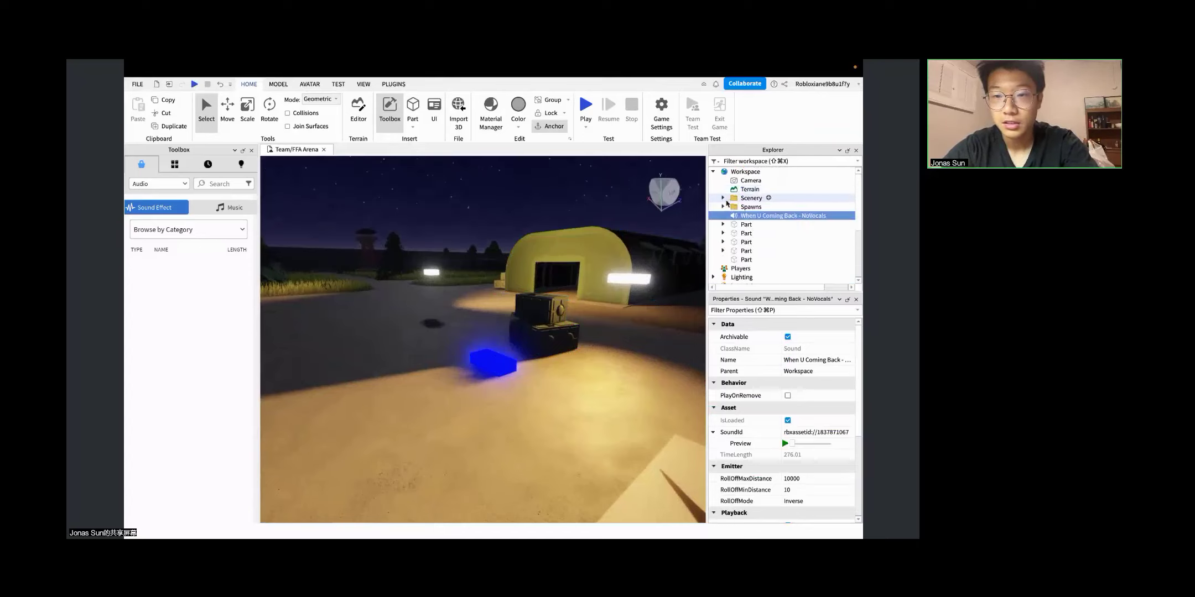
scroll(741, 203, down, 1)
drag(736, 204, 766, 246)
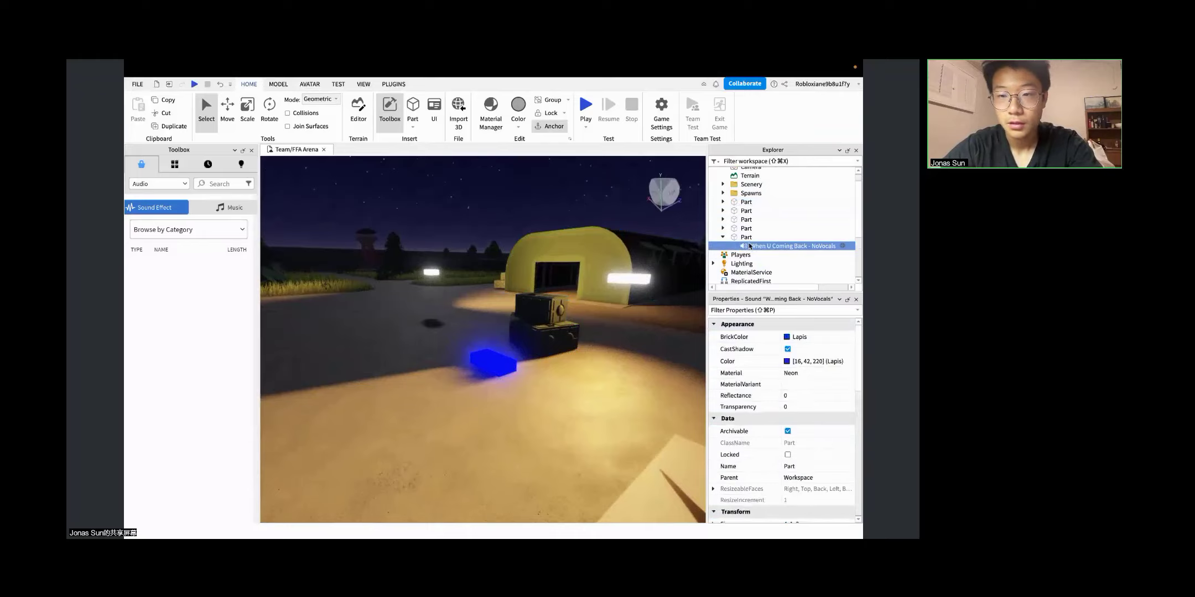
scroll(802, 412, down, 3)
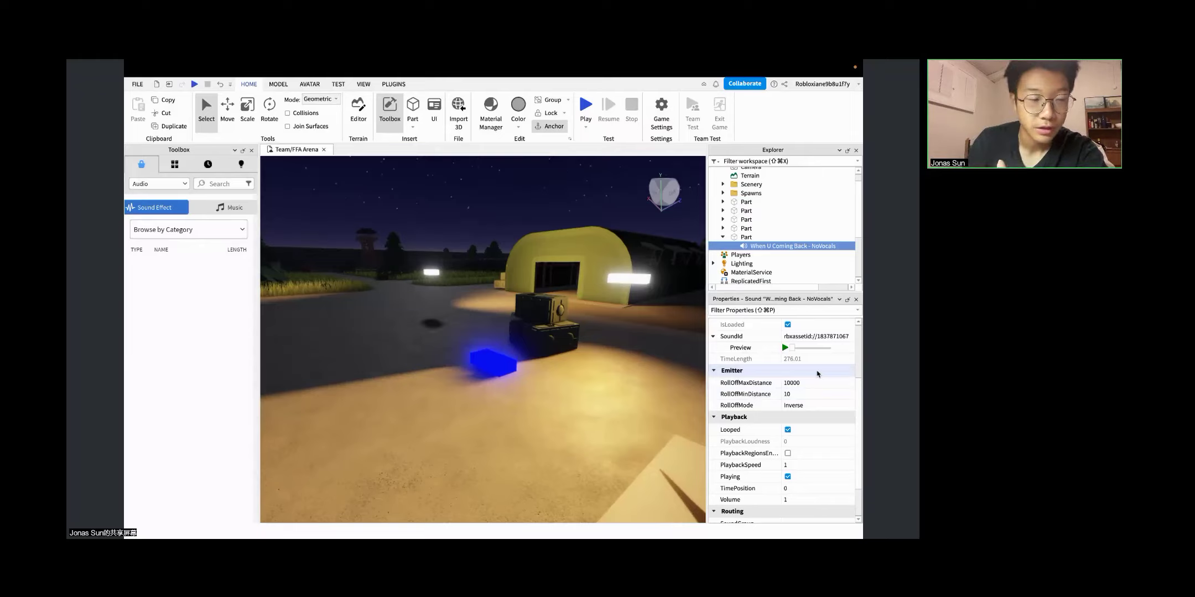
Step: Examine the RollOffMaxDistance and RollOffMinDistance of the When U Coming Back - NoVocals sound inside the blue neon part
click(490, 360)
click(793, 245)
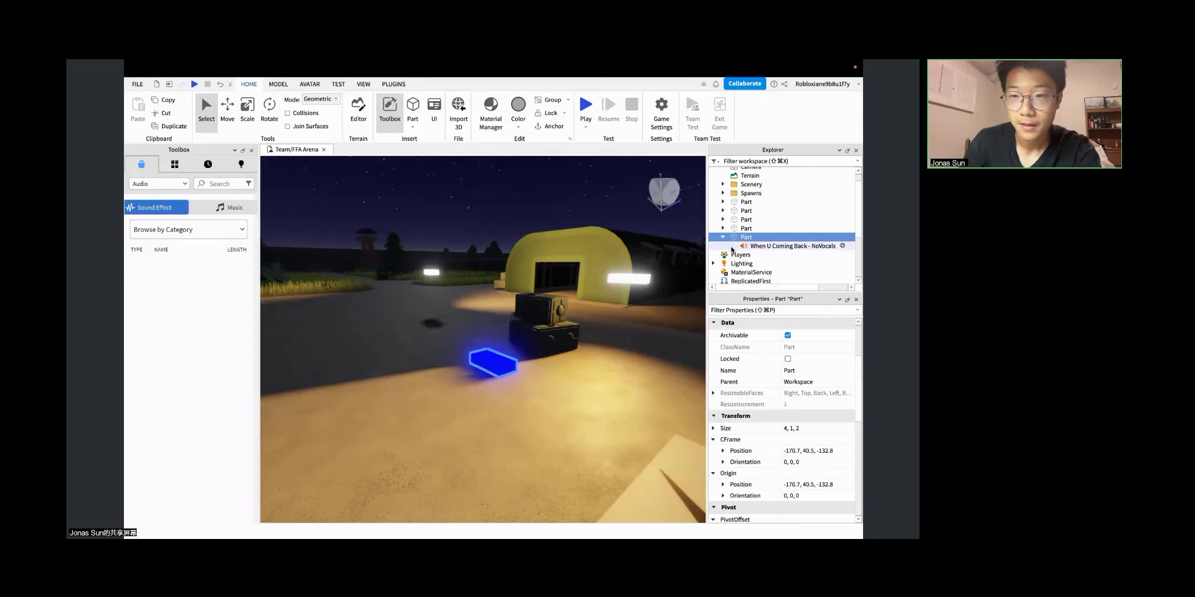
scroll(850, 414, down, 2)
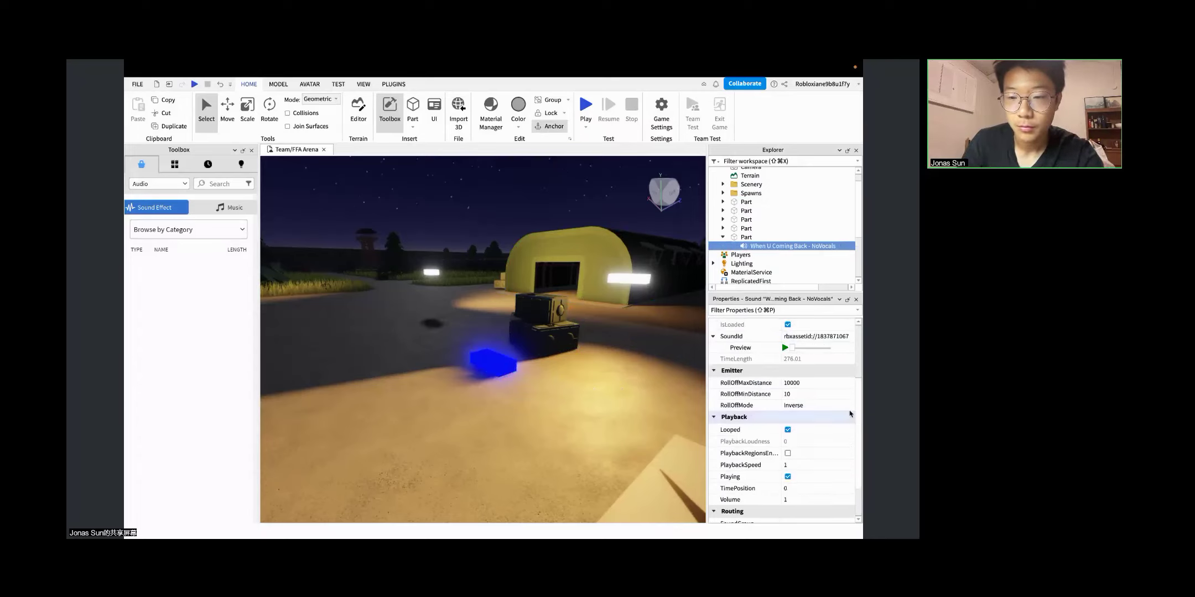
scroll(850, 414, down, 1)
click(808, 362)
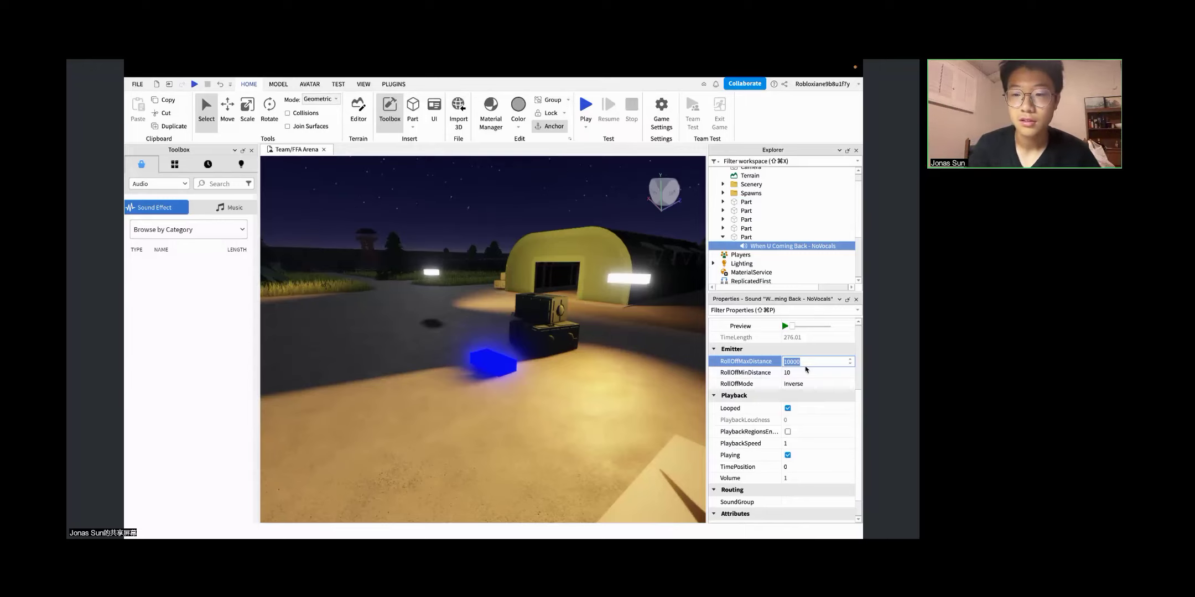
click(795, 376)
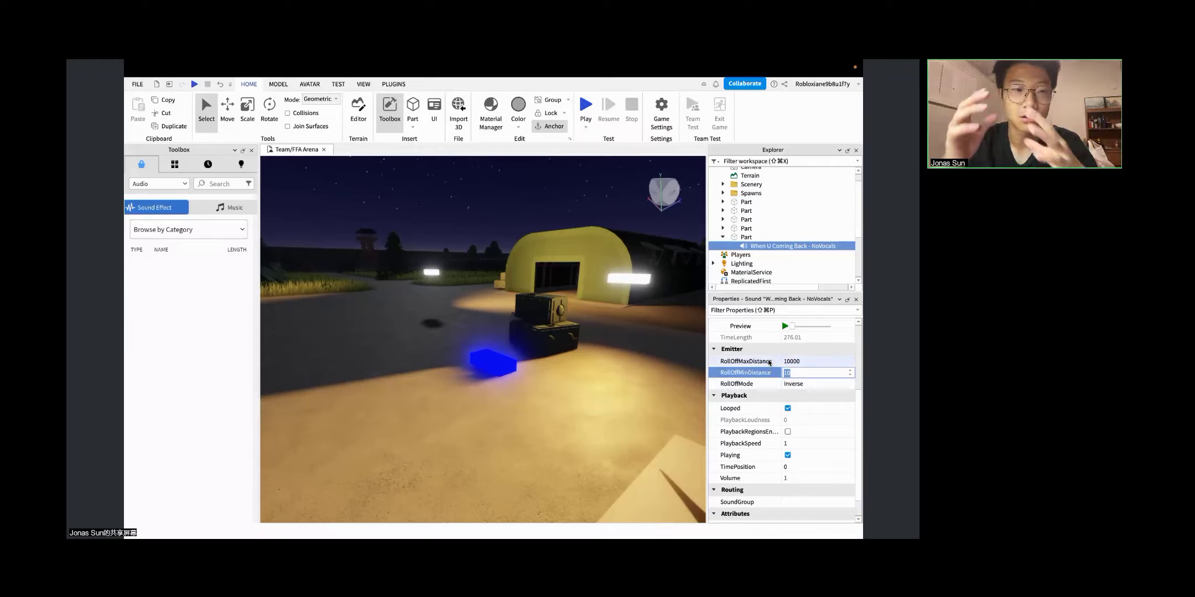
click(769, 362)
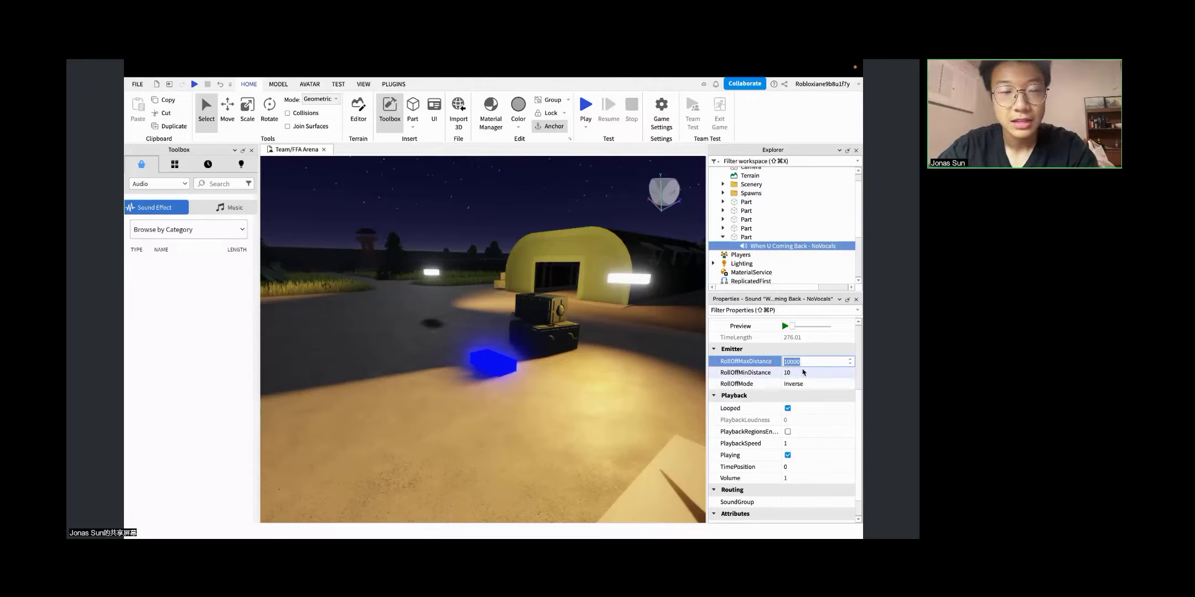
click(805, 373)
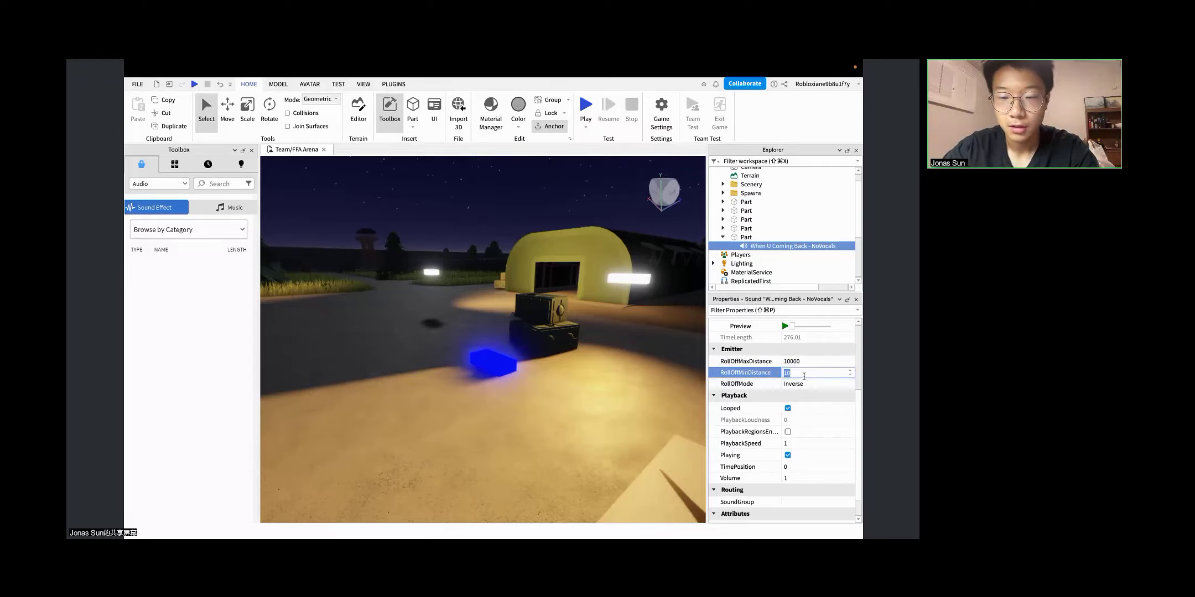
Step: Set the sound's RollOffMaxDistance to 50 and its RollOffMinDistance to 0
click(799, 365)
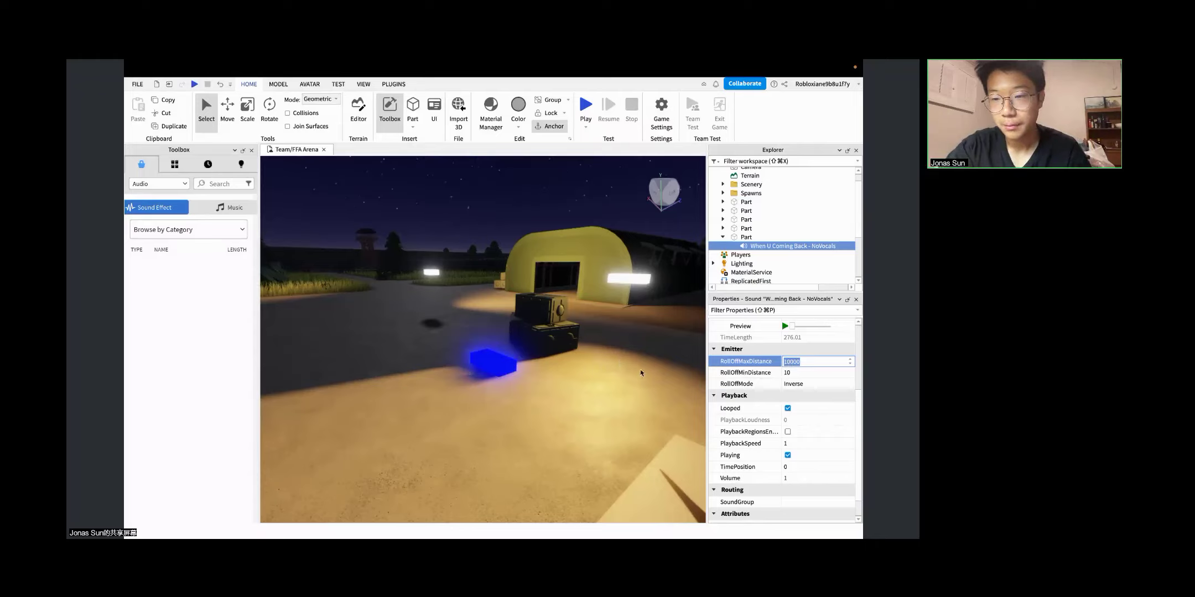
text(50)
key(Return)
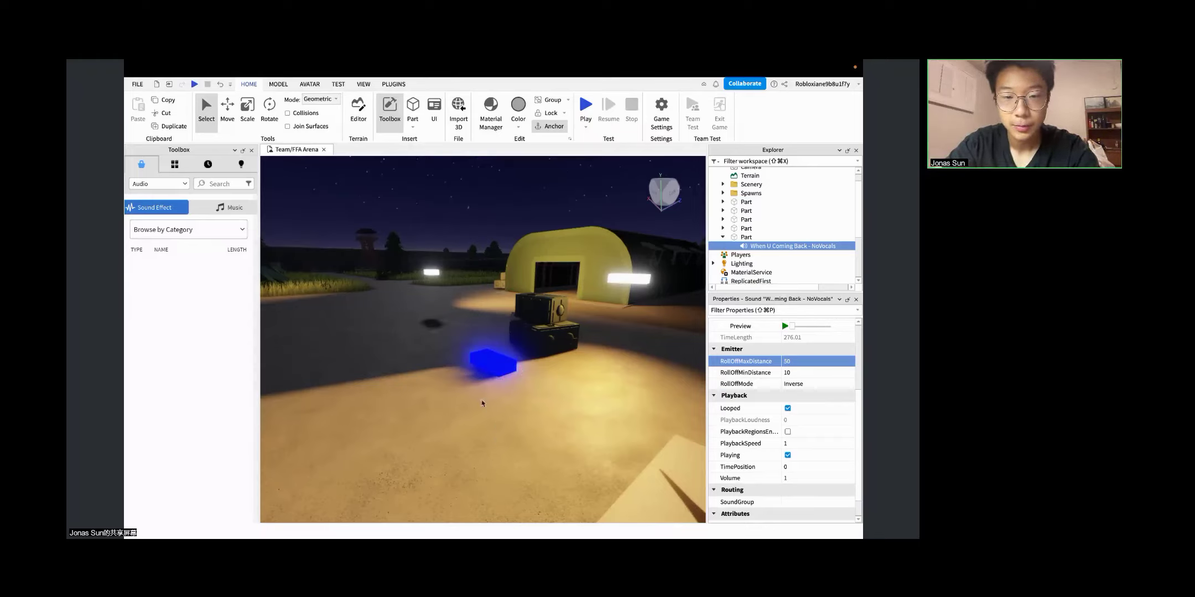
click(799, 374)
text(0)
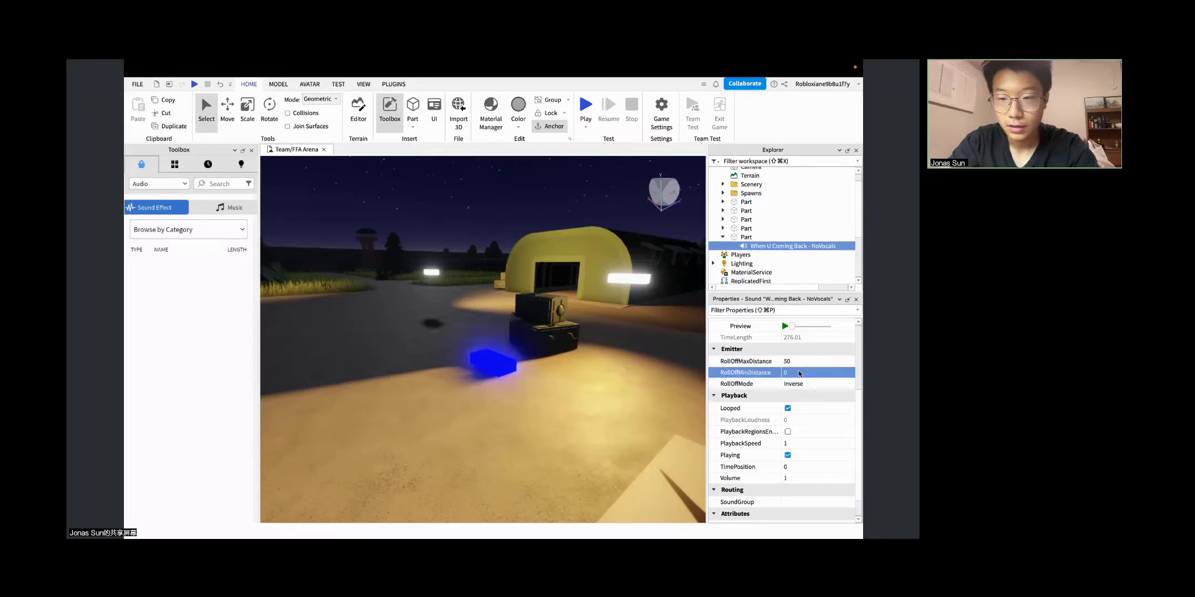
Step: Set the sound's RollOffMaxDistance to 100 and its RollOffMode to Inverse
click(795, 362)
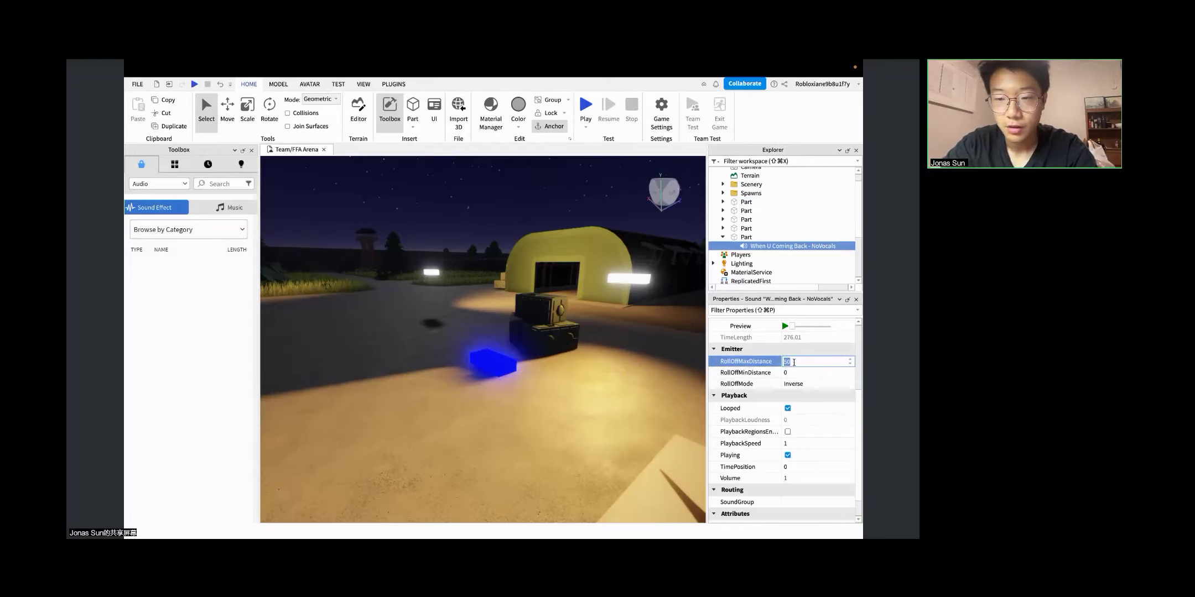
text(100)
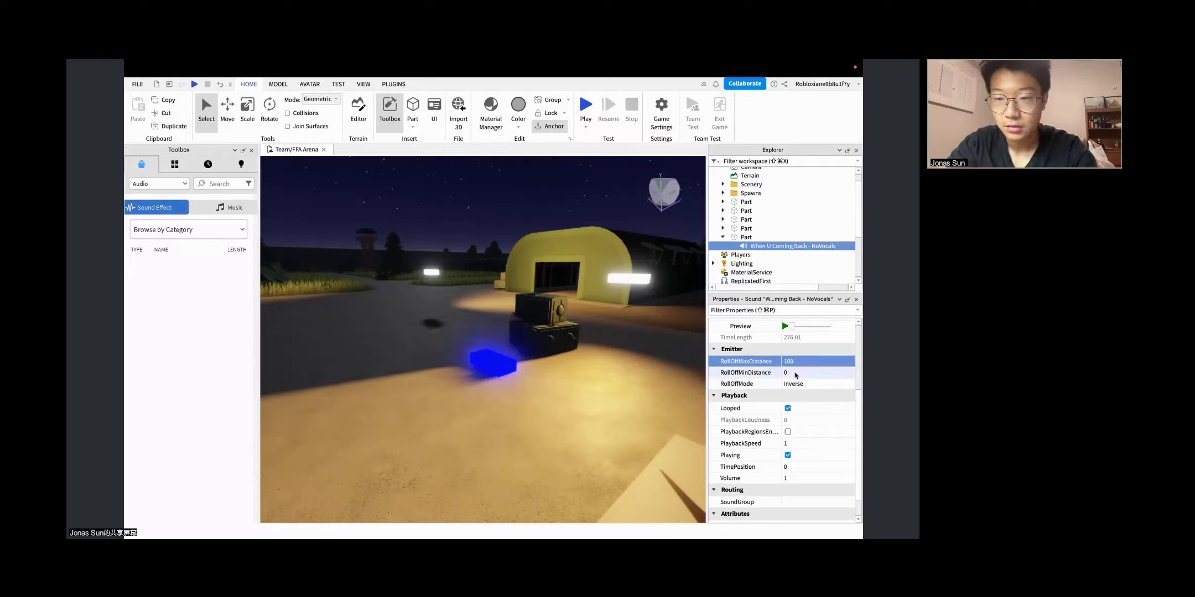
click(799, 386)
click(802, 385)
click(802, 393)
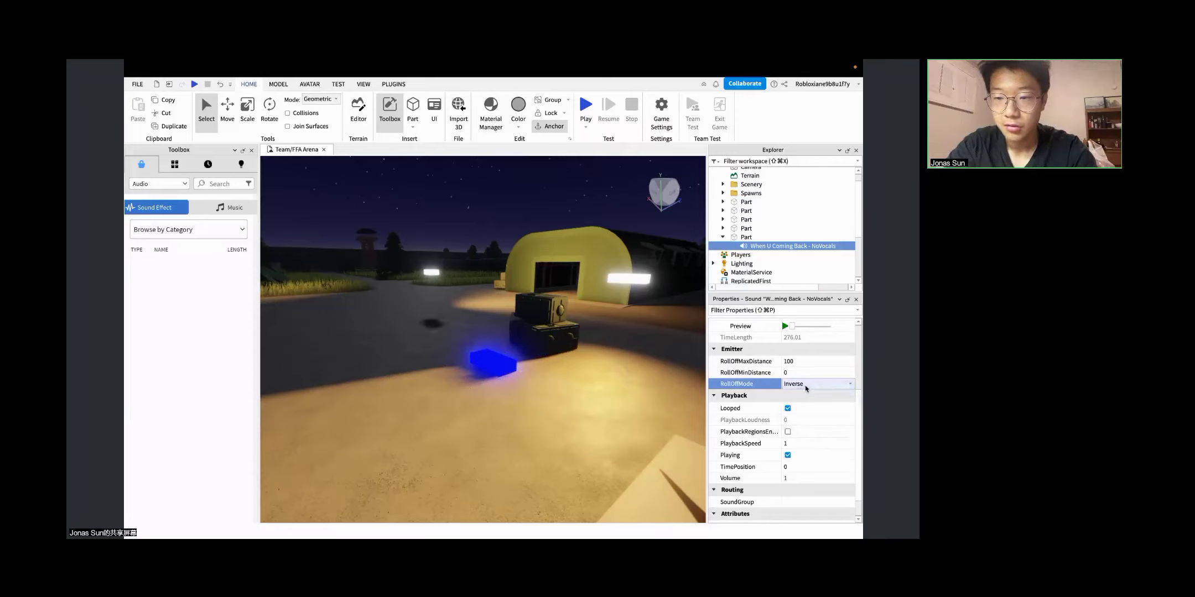
scroll(781, 384, up, 4)
scroll(773, 469, down, 5)
scroll(772, 469, up, 2)
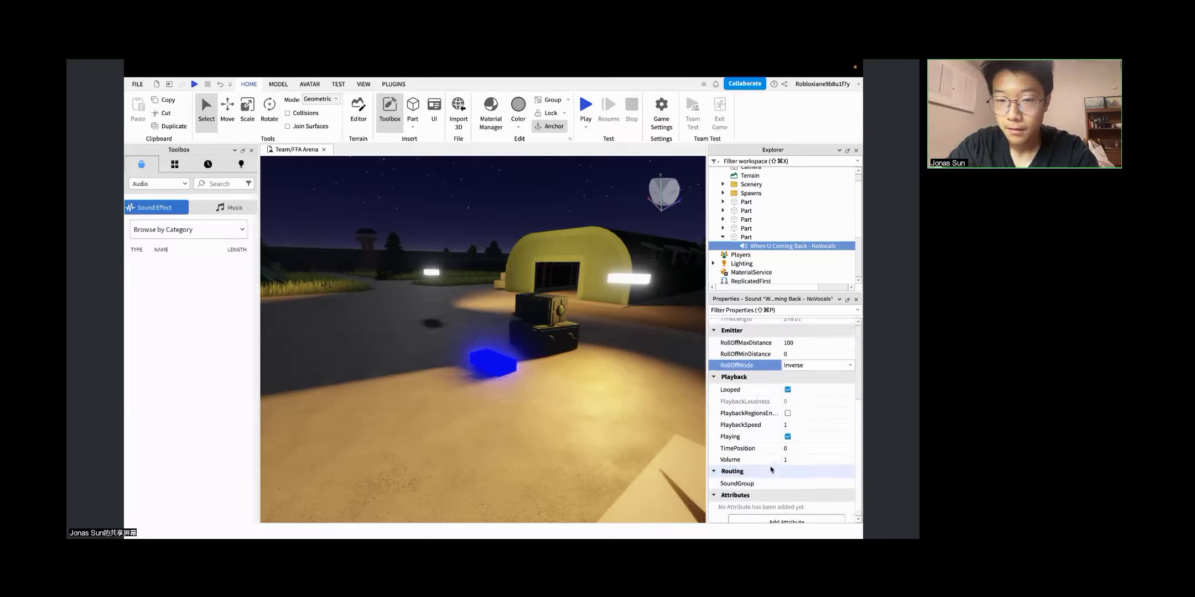
Step: Start a playtest of the arena, adjust the system volume, and expand the Workspace in the object tree
click(587, 108)
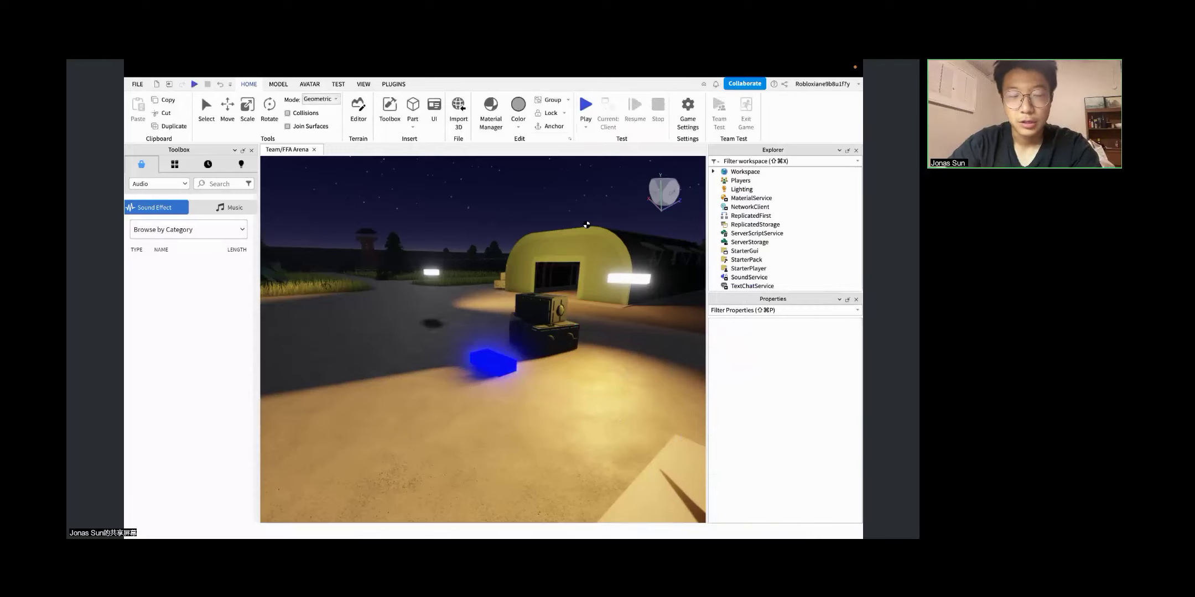
key(XF86AudioRaiseVolume)
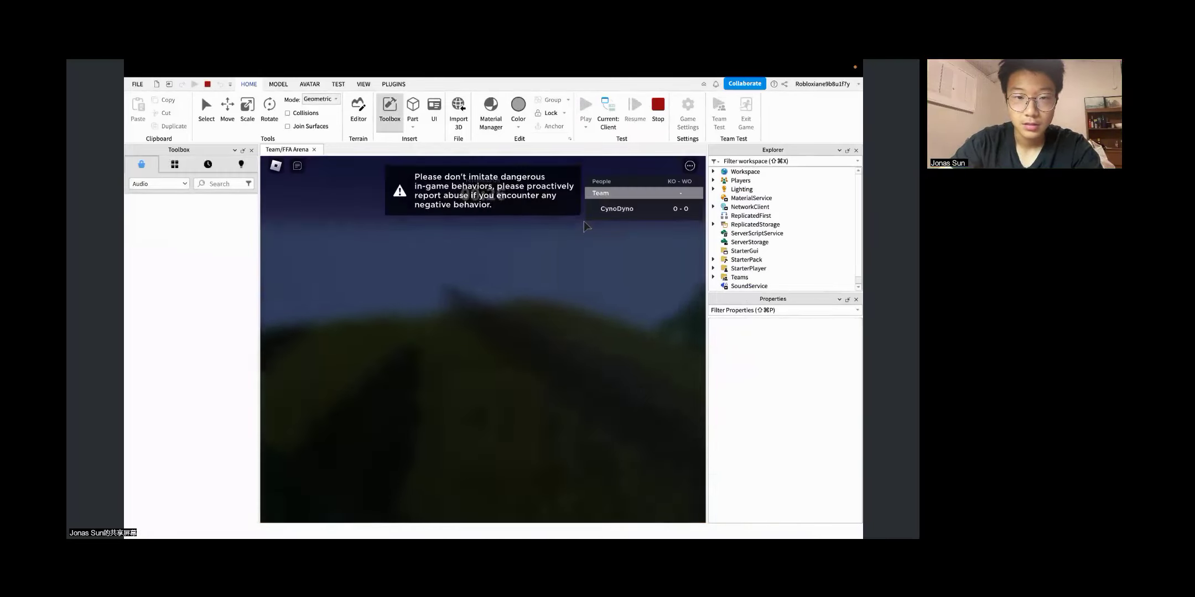
key(XF86AudioLowerVolume)
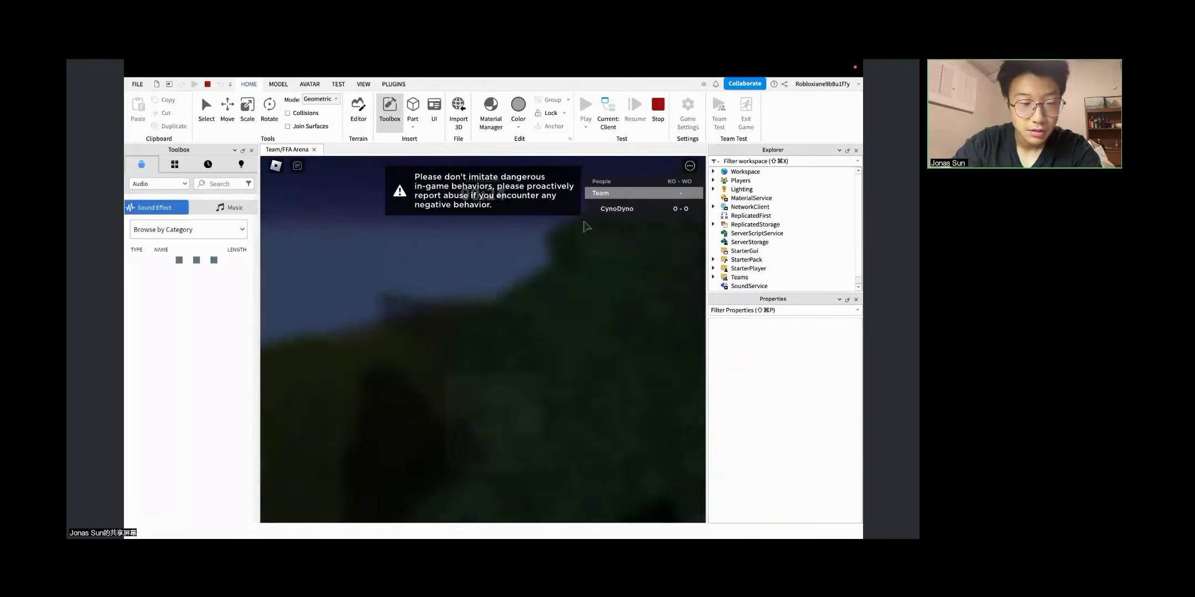
key(XF86AudioRaiseVolume)
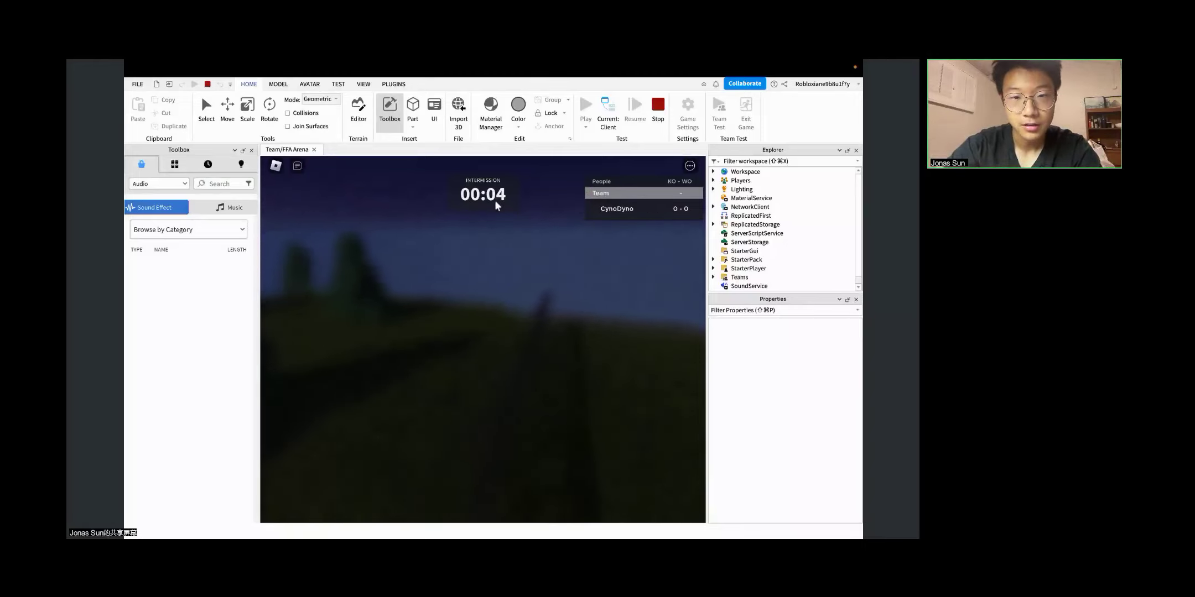
click(713, 172)
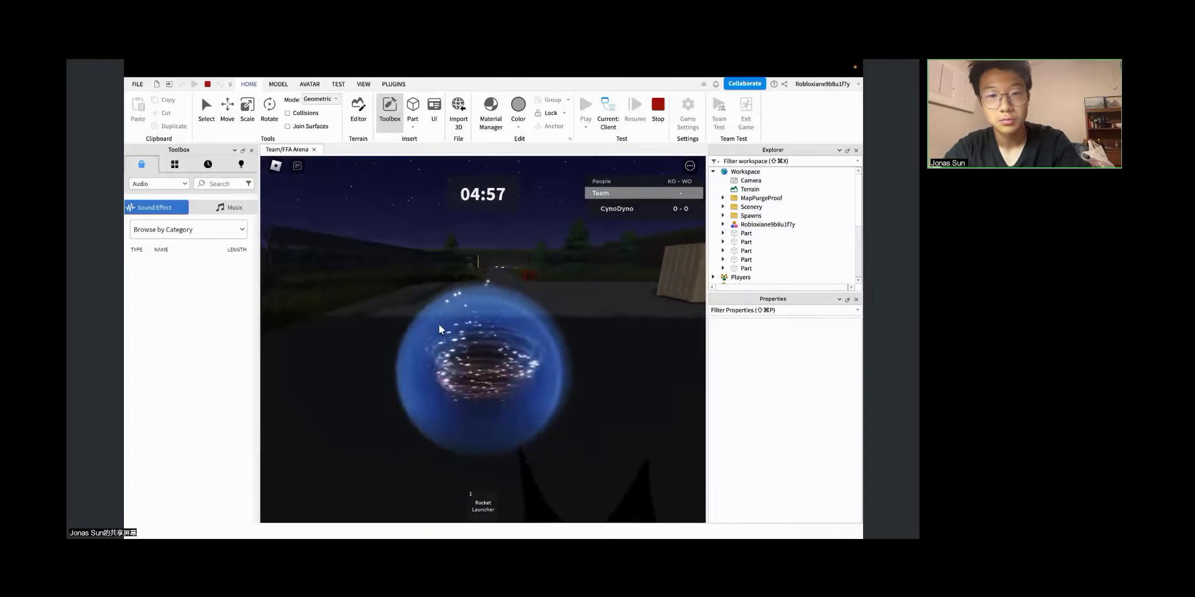
Step: Run the character along the road towards the blue neon part, raising the system volume to hear where the music starts
key(w)
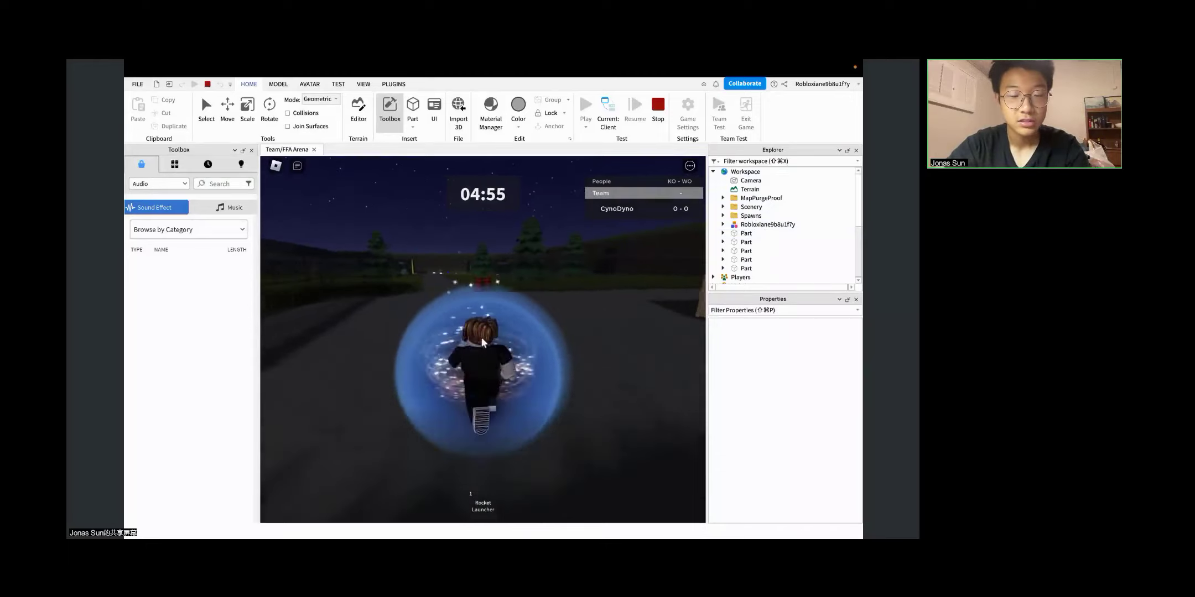
key(w)
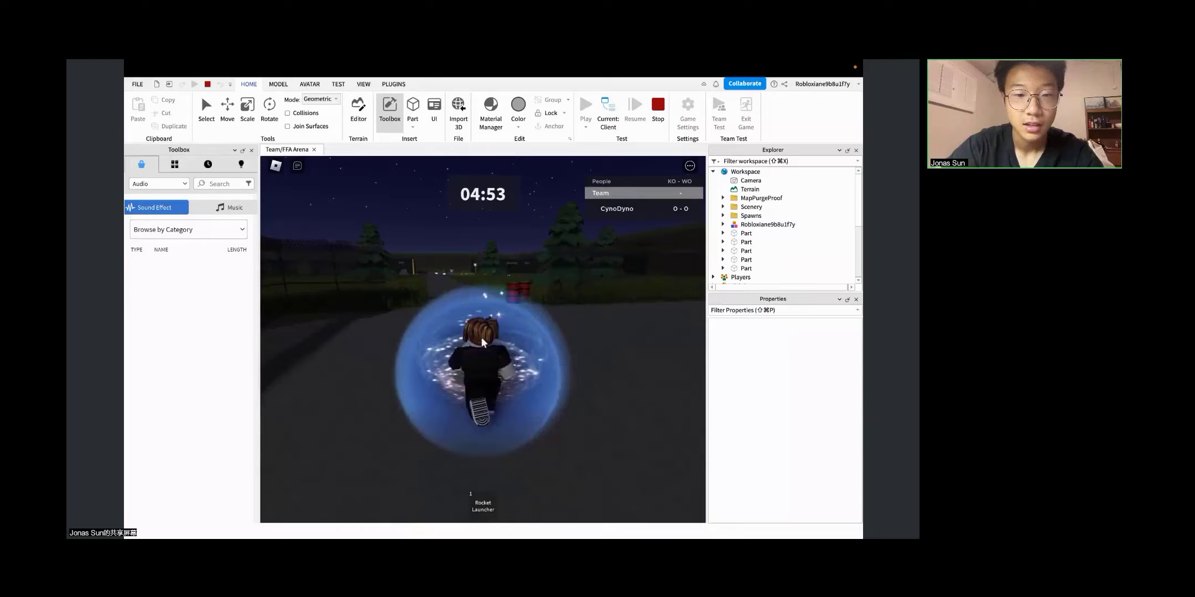
key(w)
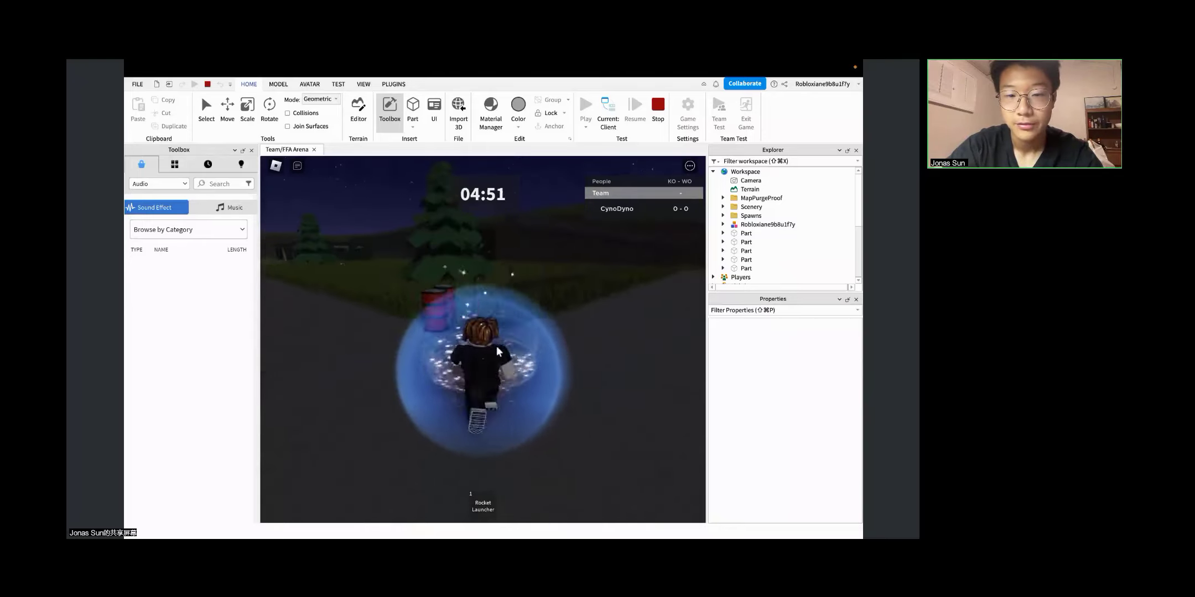
key(space)
key(w)
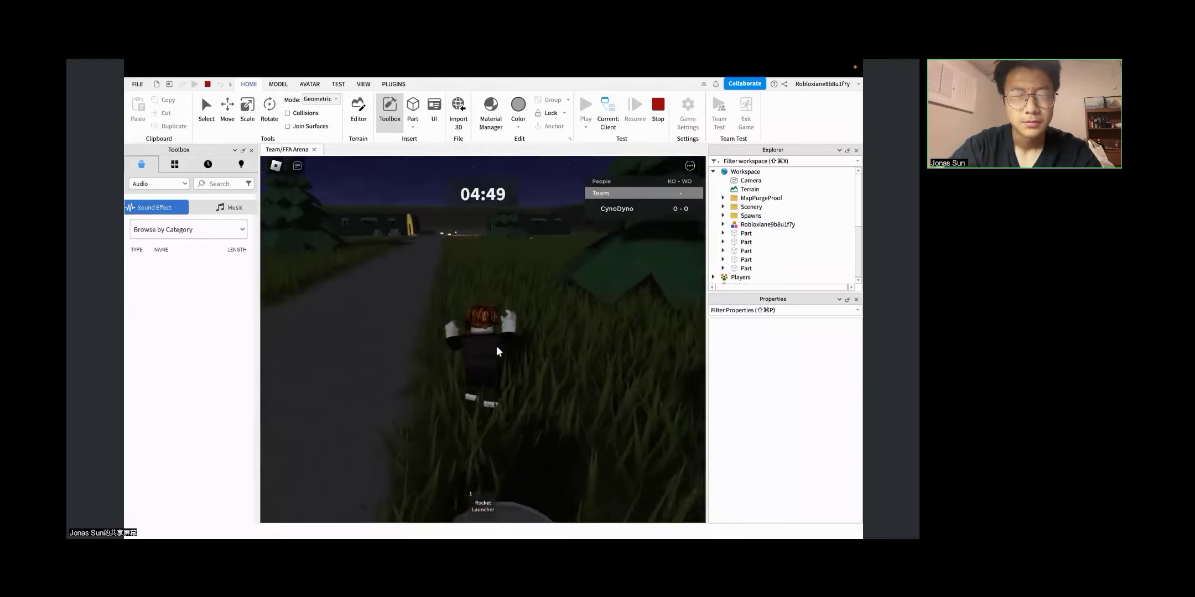
key(w)
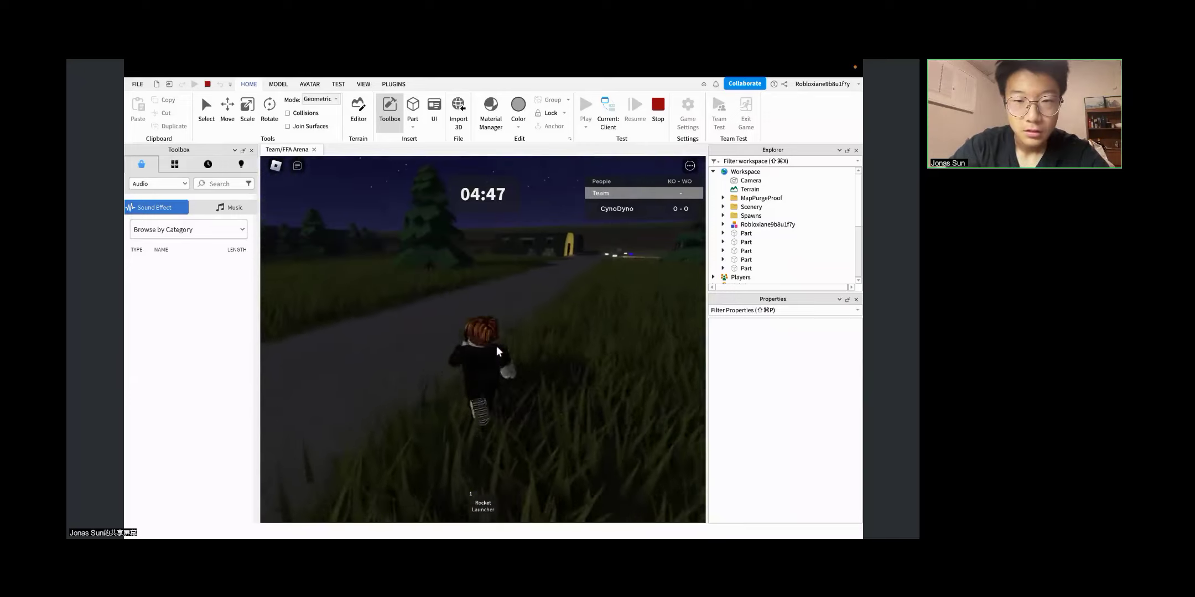
key(w)
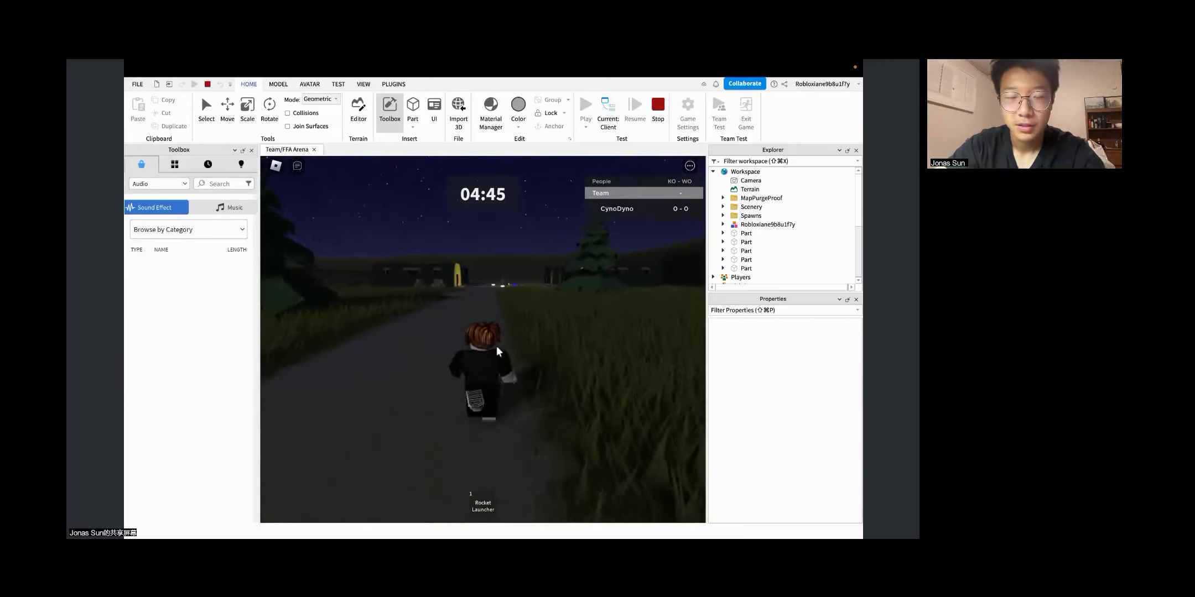
key(XF86AudioRaiseVolume)
key(w)
key(XF86AudioRaiseVolume)
key(XF86AudioRaiseVolume)
key(XF86AudioRaiseVolume)
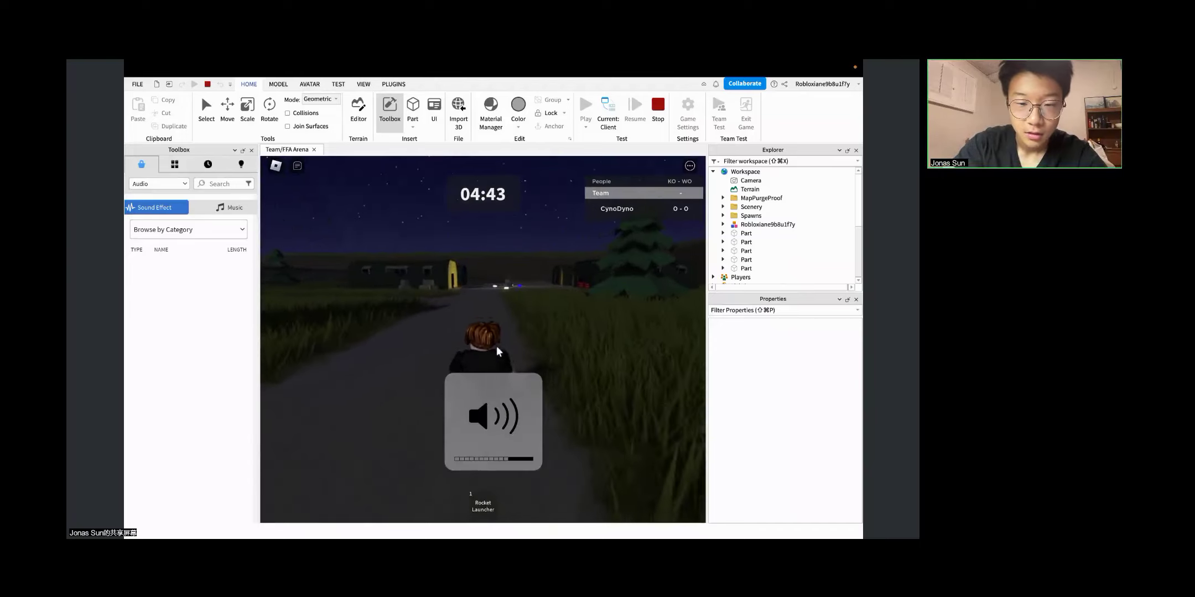
key(w)
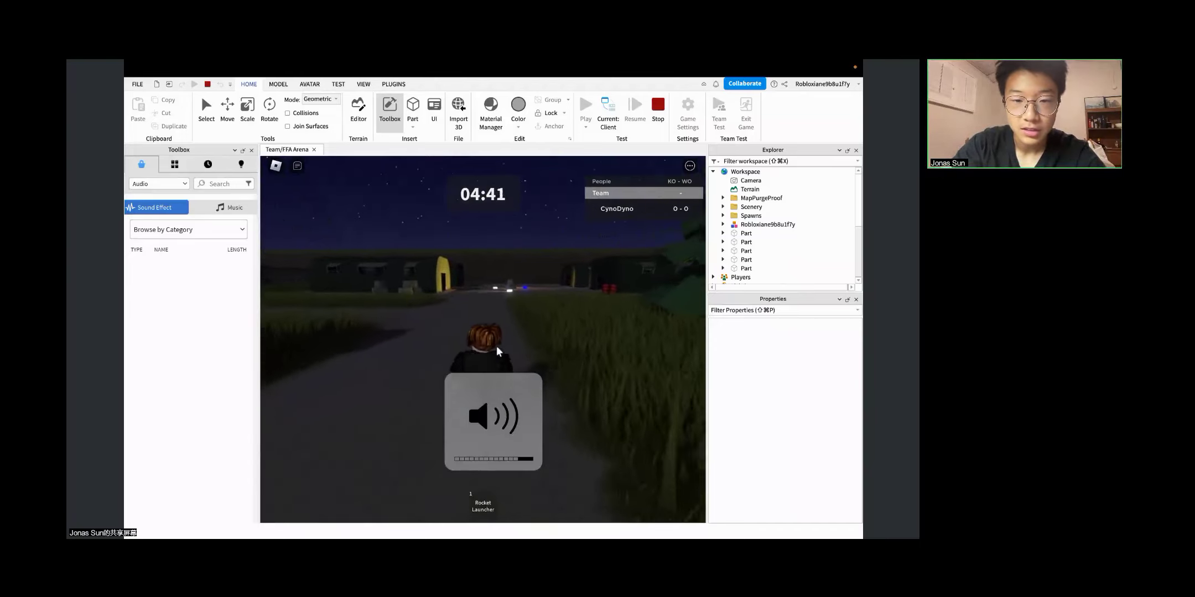
key(w)
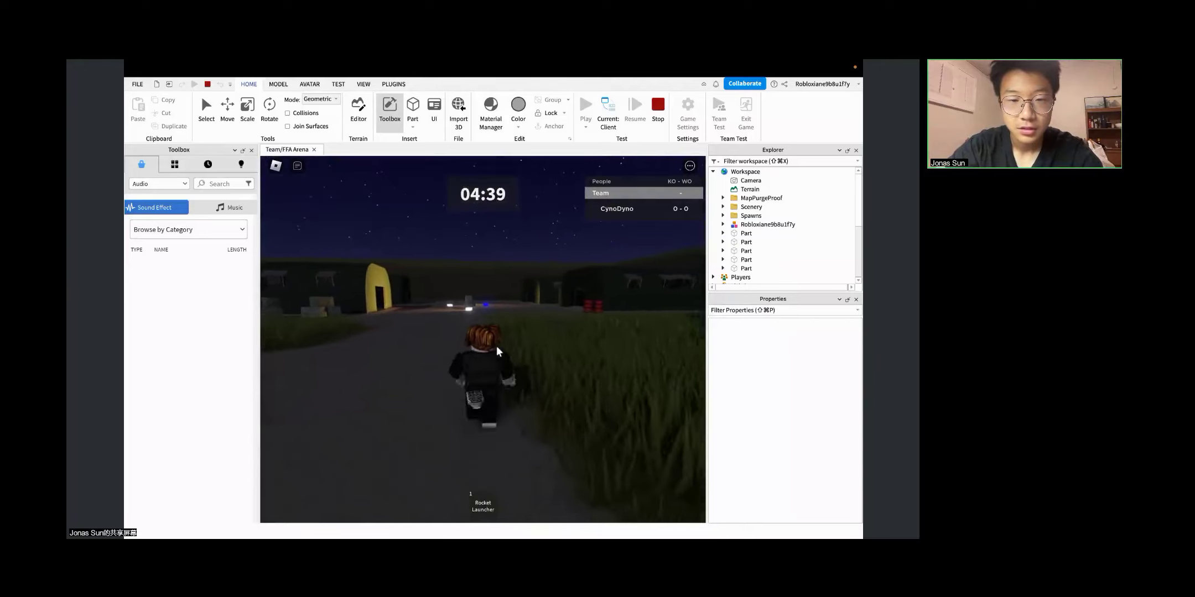
key(w)
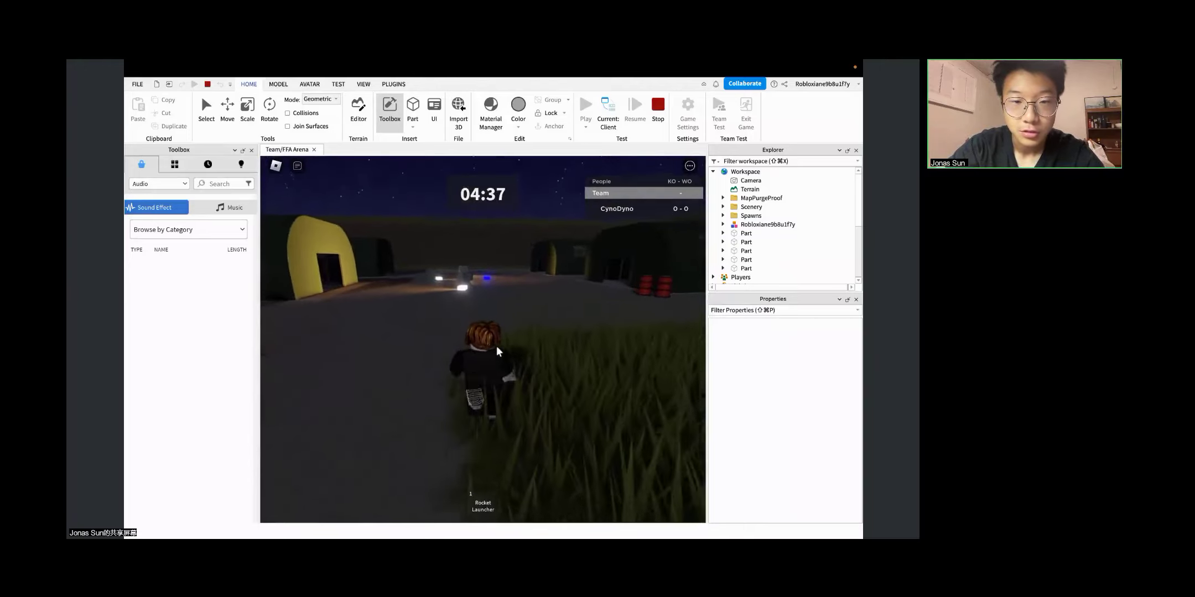
key(w)
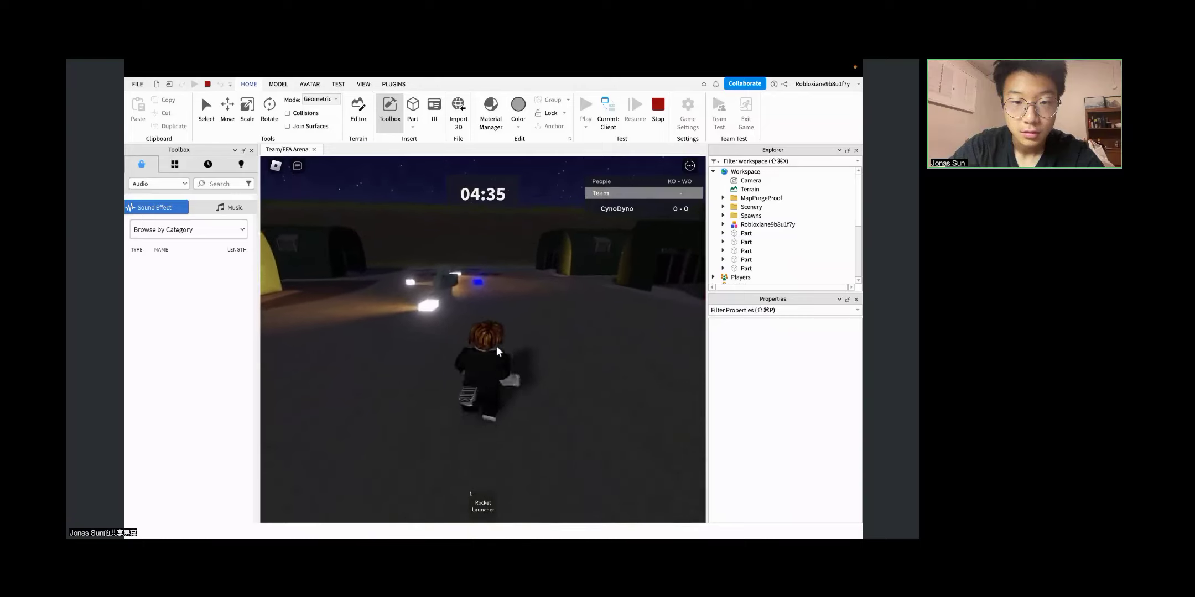
key(w)
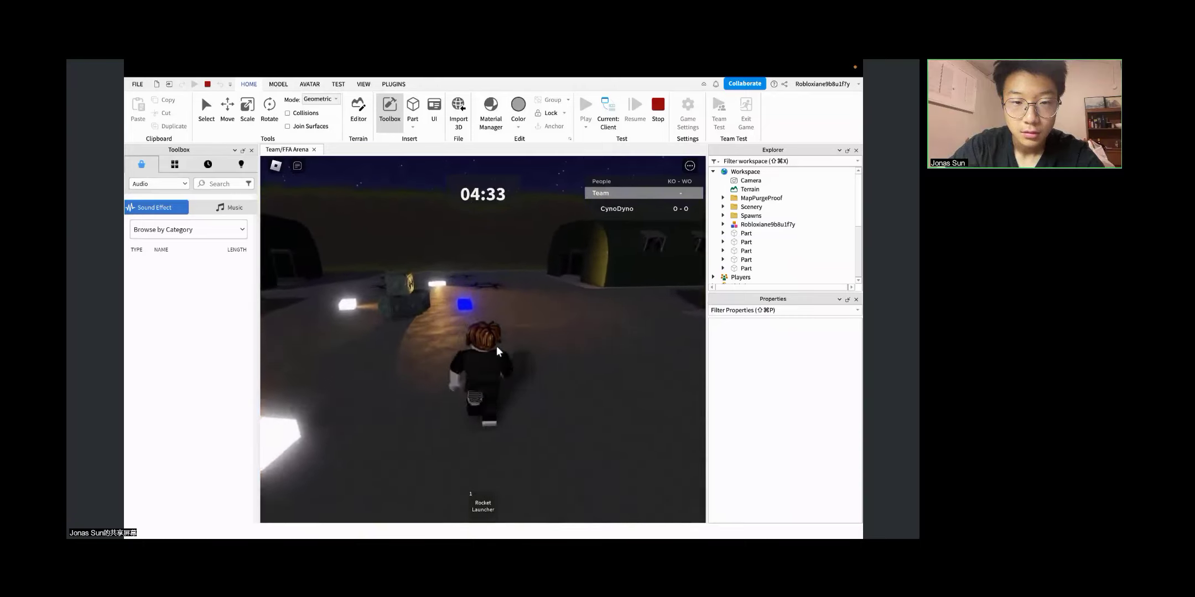
Step: Walk the character around the blue neon part beside the crates to listen for its music at close range
key(a)
key(s)
key(d)
key(w)
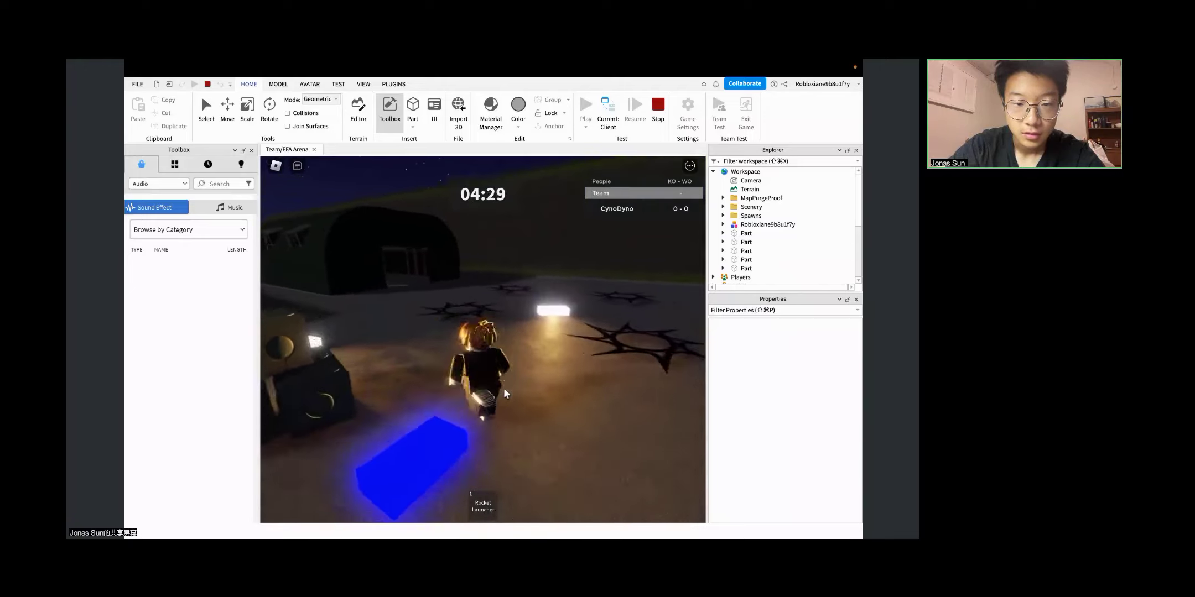
key(a)
key(s)
key(d)
key(w)
Step: Expand the Workspace parts to locate the When U Coming Back - NoVocals sound and examine its Emitter and Playback properties during the playtest
click(727, 269)
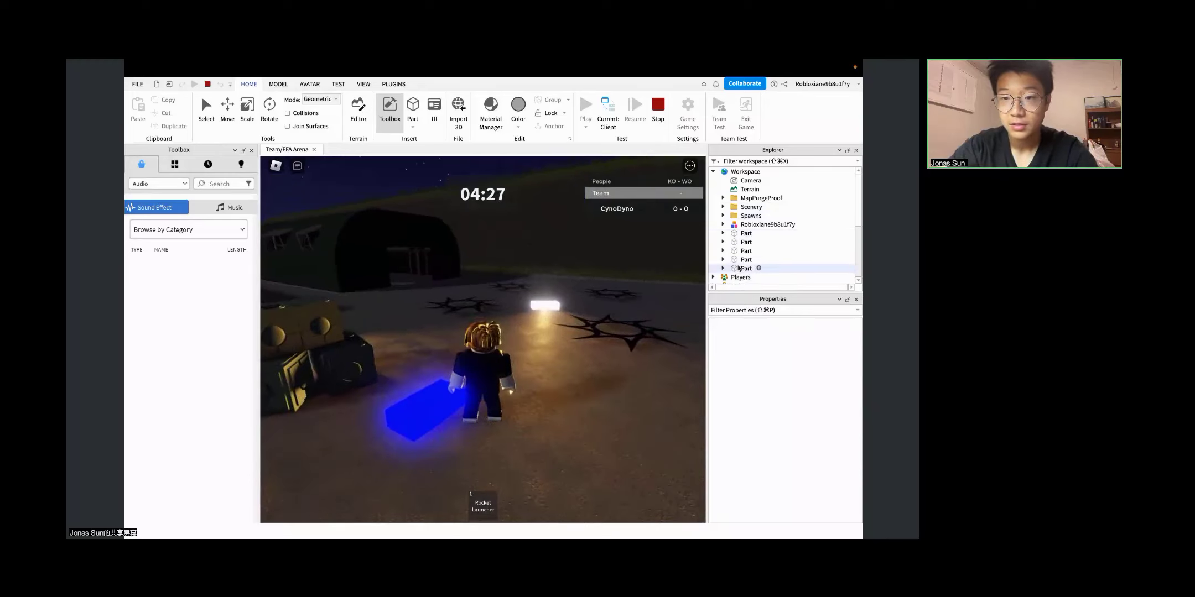
click(745, 278)
scroll(745, 276, down, 2)
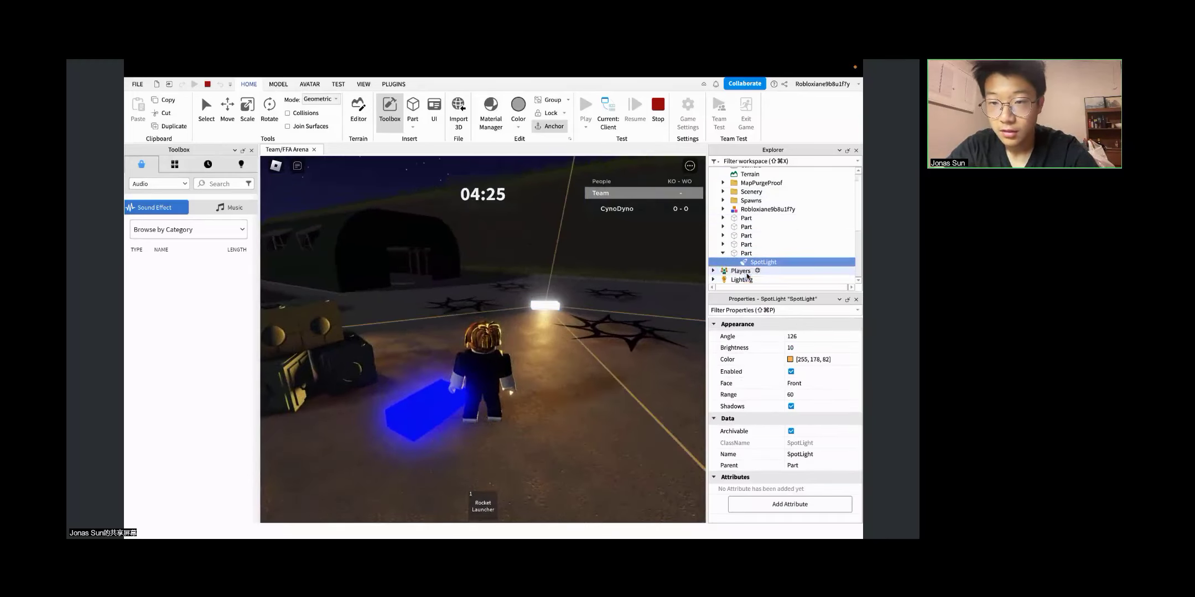
click(736, 226)
click(722, 220)
click(721, 230)
click(722, 211)
click(723, 202)
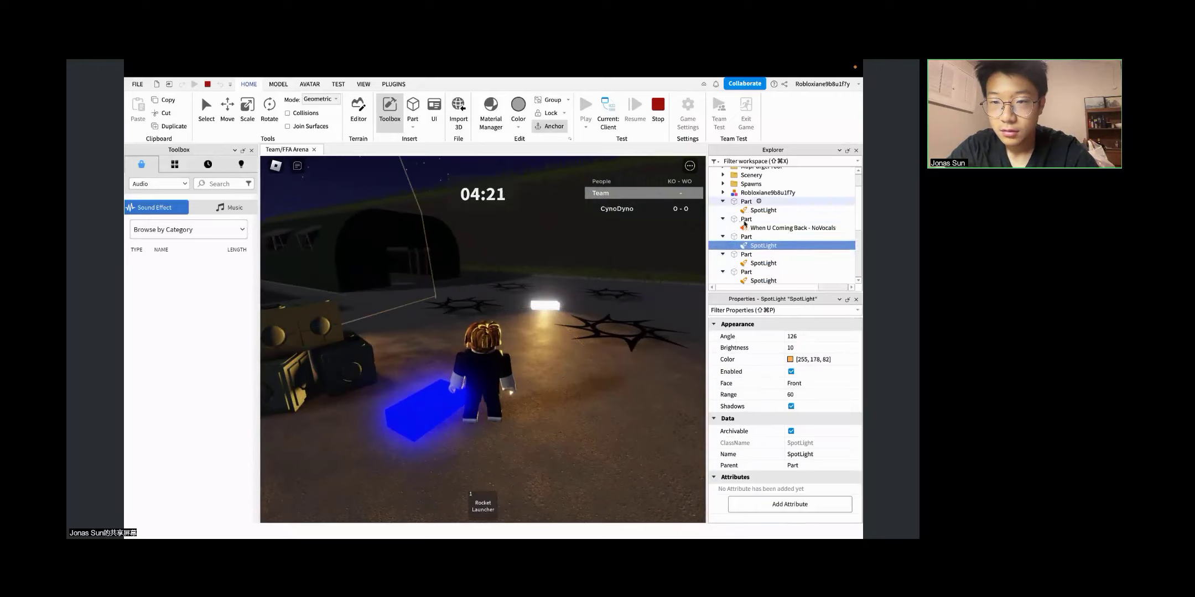
click(750, 227)
scroll(810, 431, down, 5)
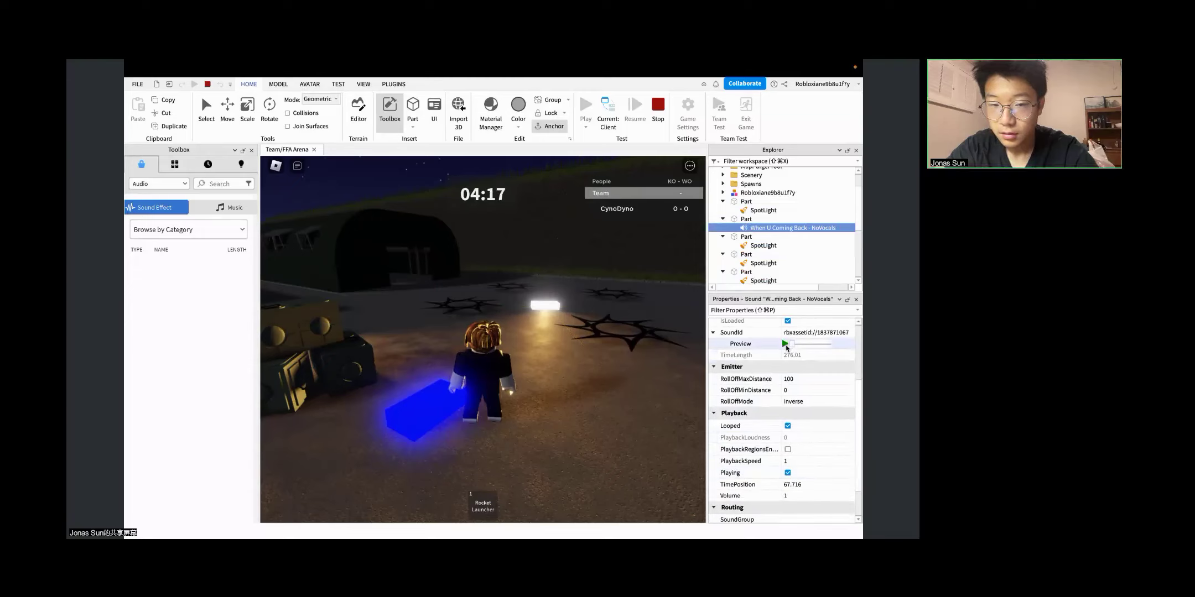
Step: Run the character away from the blue neon part while the sound preview plays, adjusting the system volume to judge its loudness
key(s)
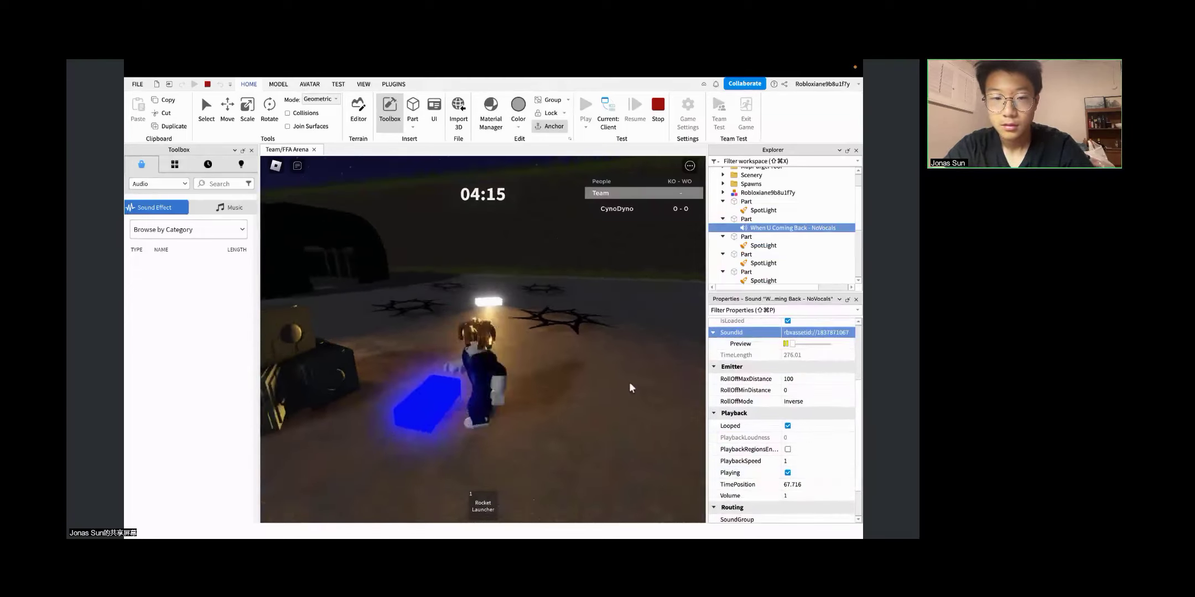
key(a)
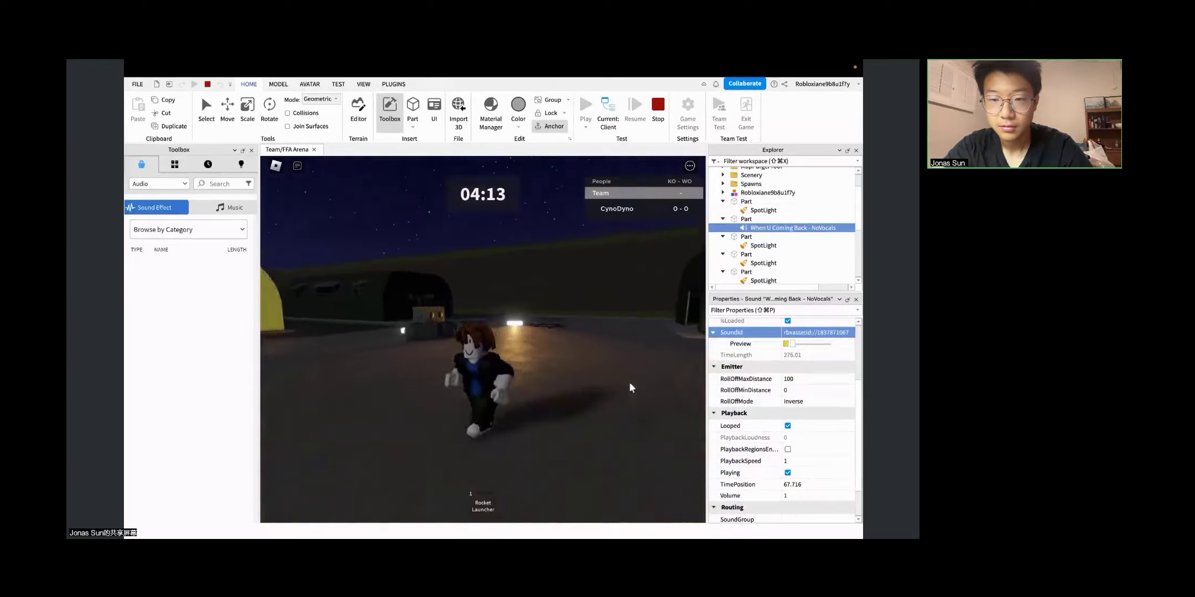
key(s)
key(XF86AudioRaiseVolume)
key(a)
key(w)
key(XF86AudioLowerVolume)
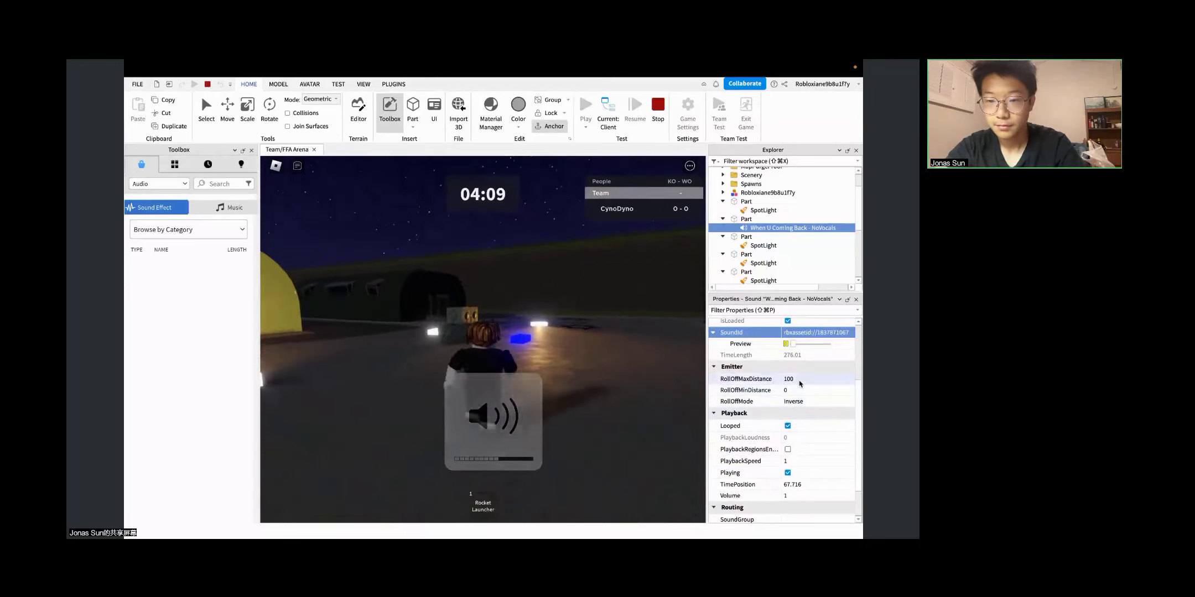
Step: Stop the sound's preview and enable its PlaybackRegionsEnabled property
click(799, 379)
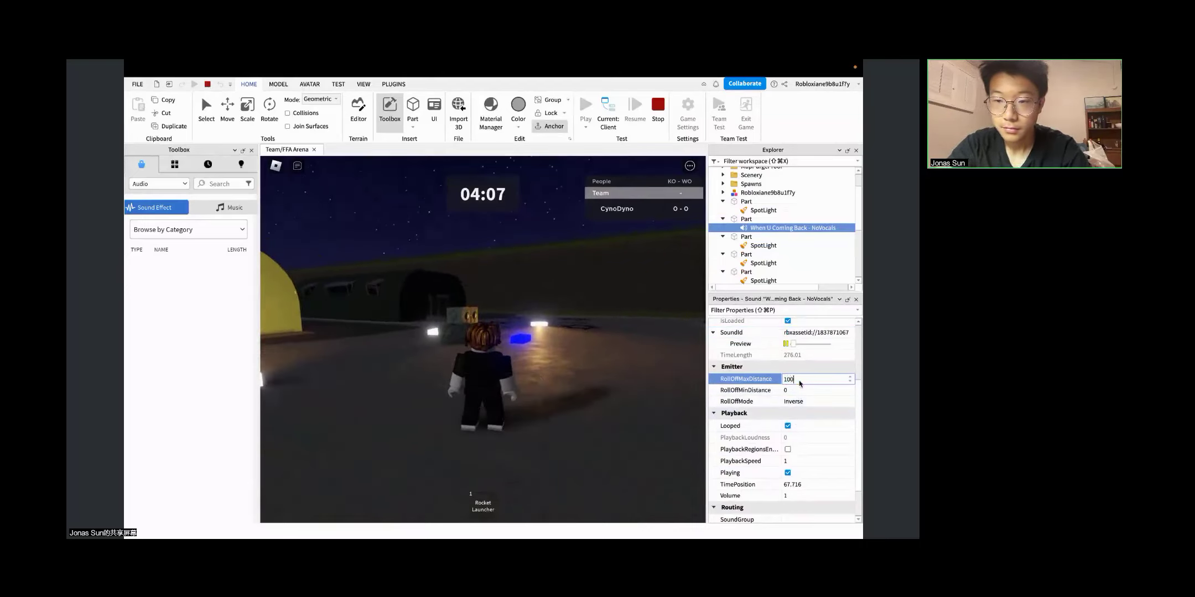
click(786, 343)
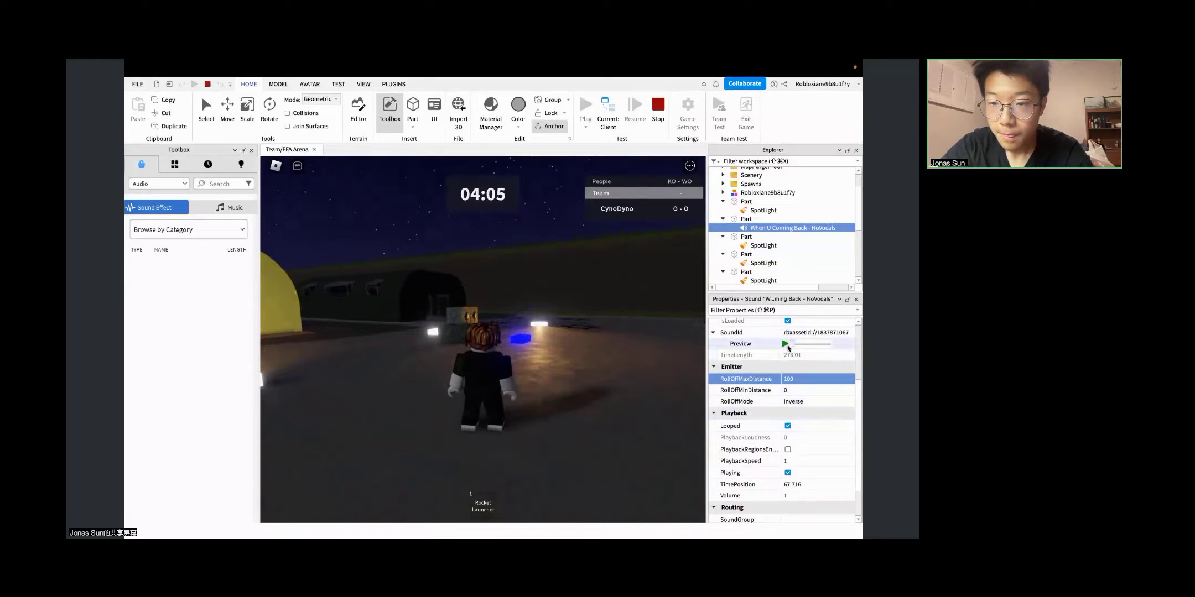
click(792, 450)
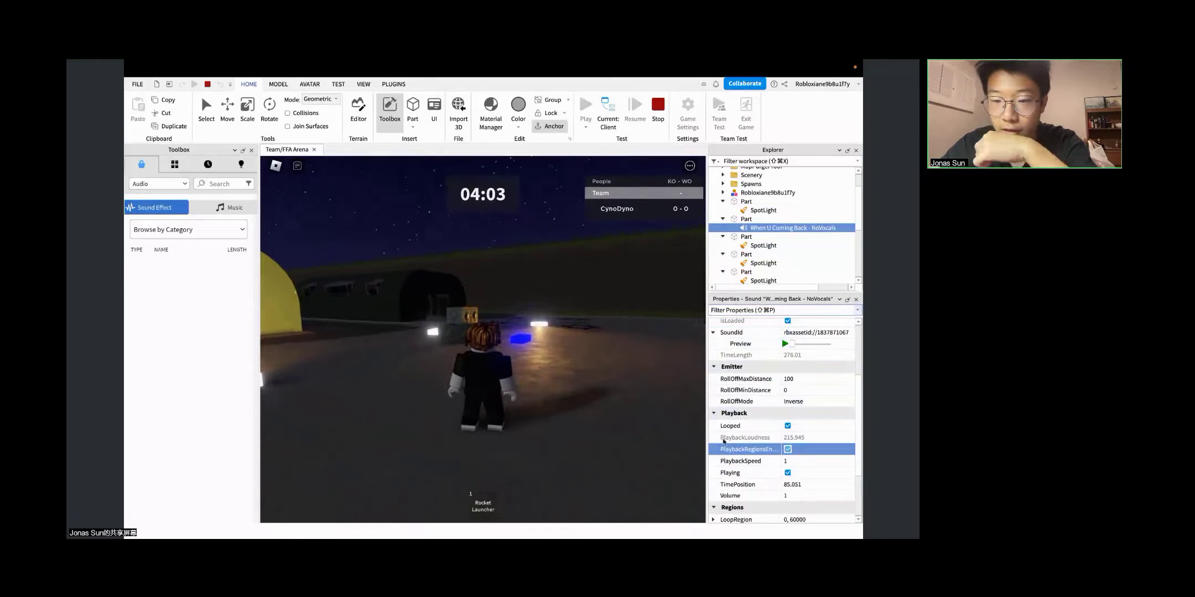
Step: Run the character back beside the blue neon part to listen for its music
click(645, 413)
key(w)
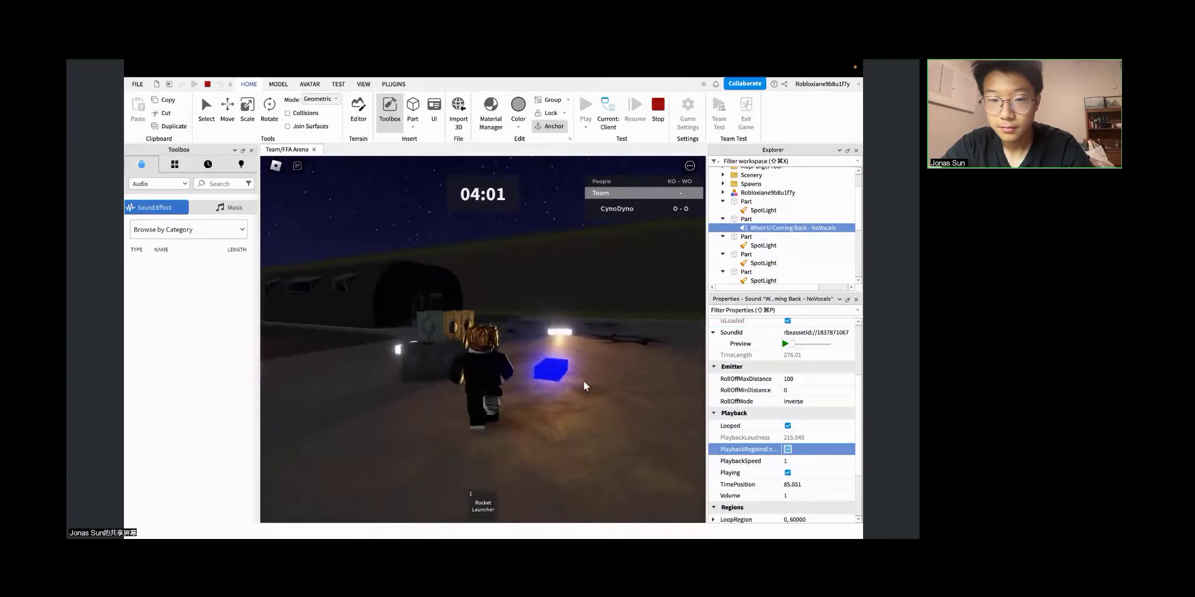
key(d)
key(s)
Step: Set the sound's RollOffMaxDistance to 1000 and its RollOffMinDistance to 10
scroll(785, 432, down, 3)
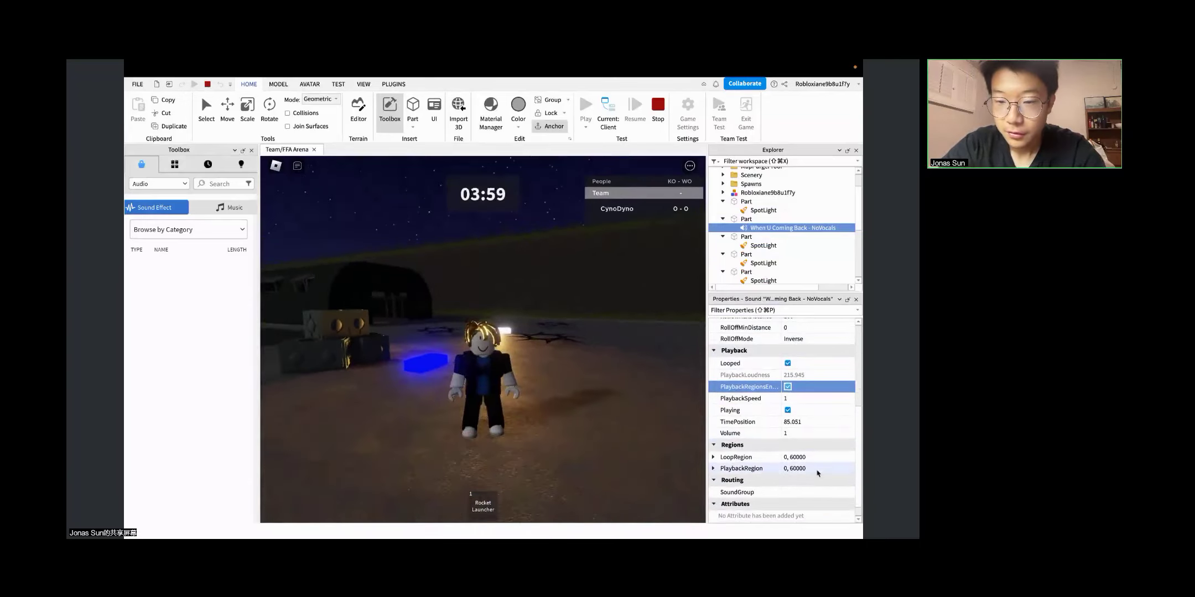
scroll(812, 454, up, 5)
click(807, 434)
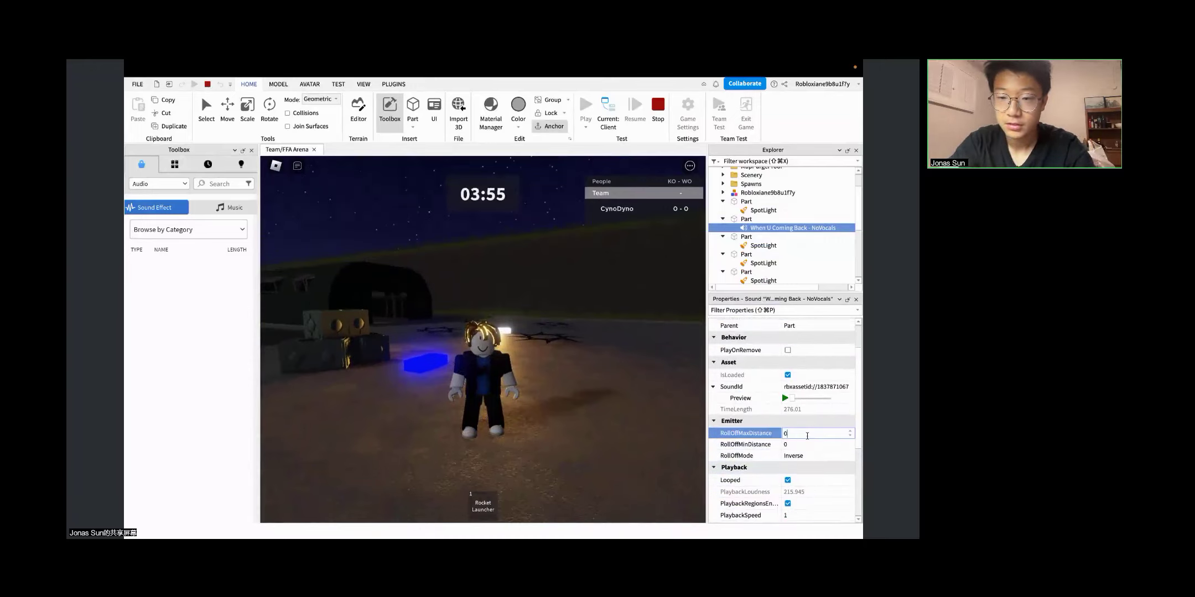
click(806, 443)
text(1)
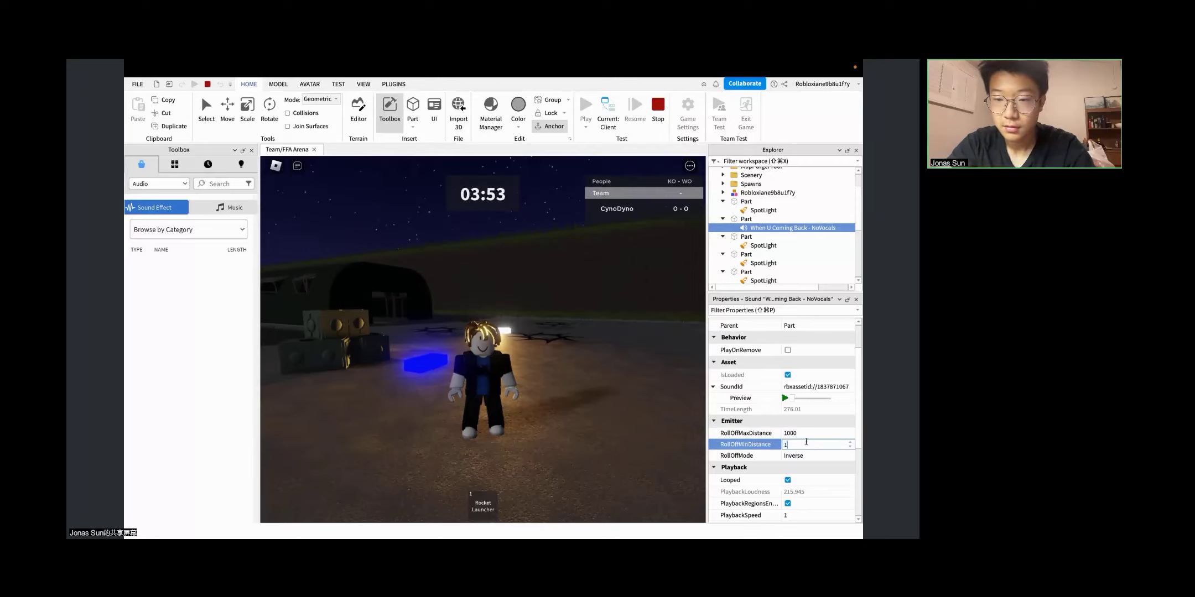
Step: Run the character far down the road away from the blue neon part to hear how the music carries
right_drag(634, 396, 634, 396)
key(s)
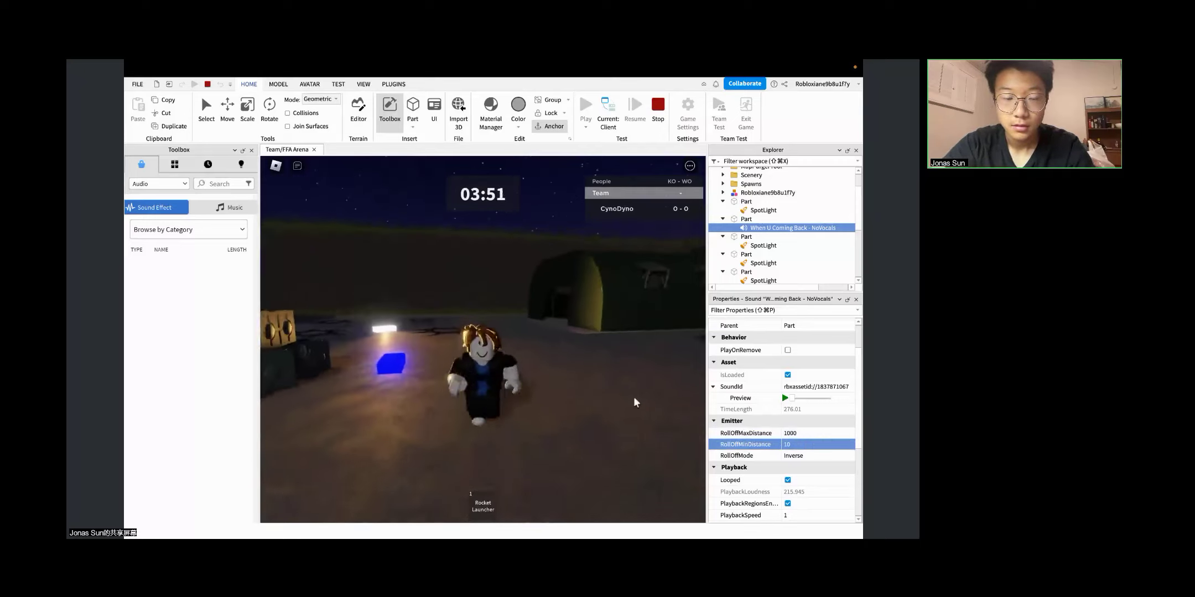
key(s)
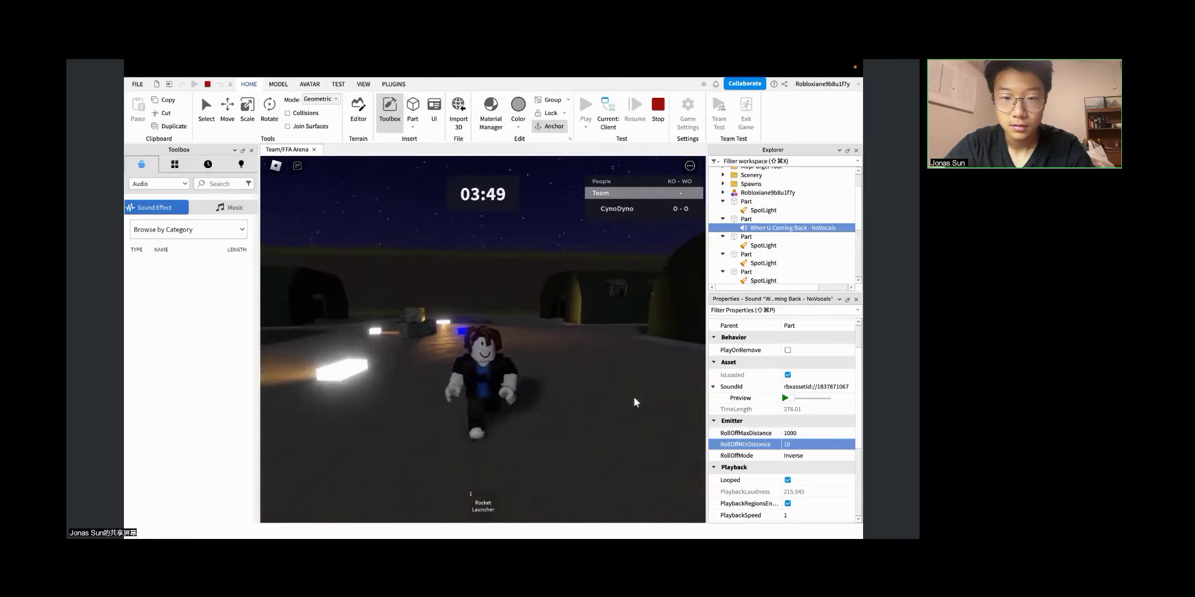
key(w)
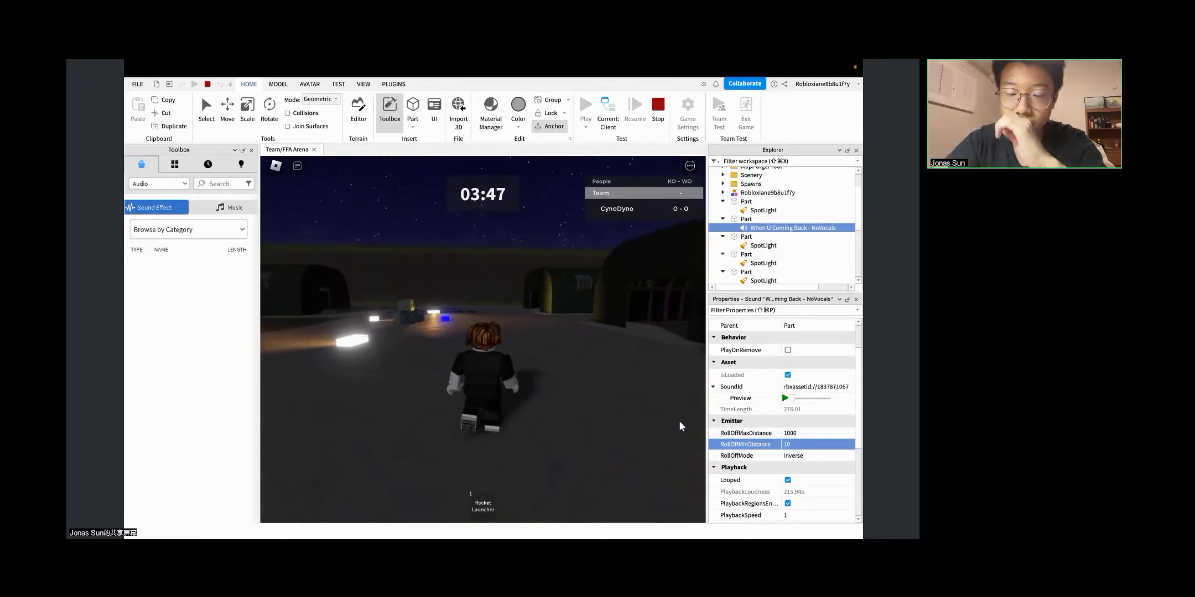
Step: Try a RollOffMaxDistance of 100 and run the character towards the blue neon part to hear where the music starts
click(805, 434)
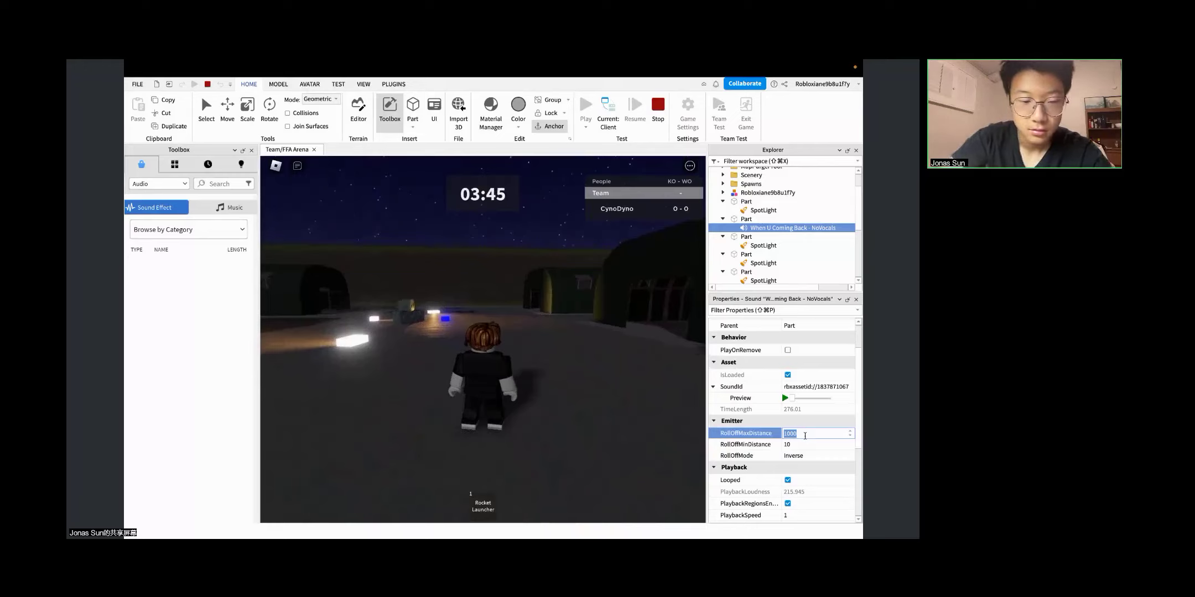
key(s)
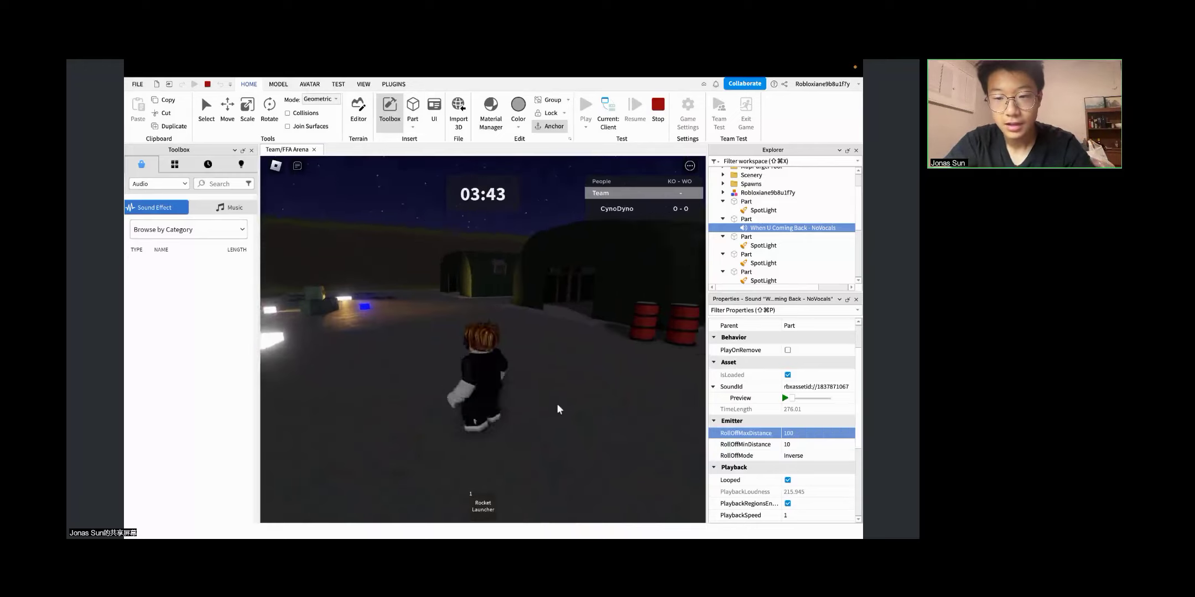
key(w)
key(w)
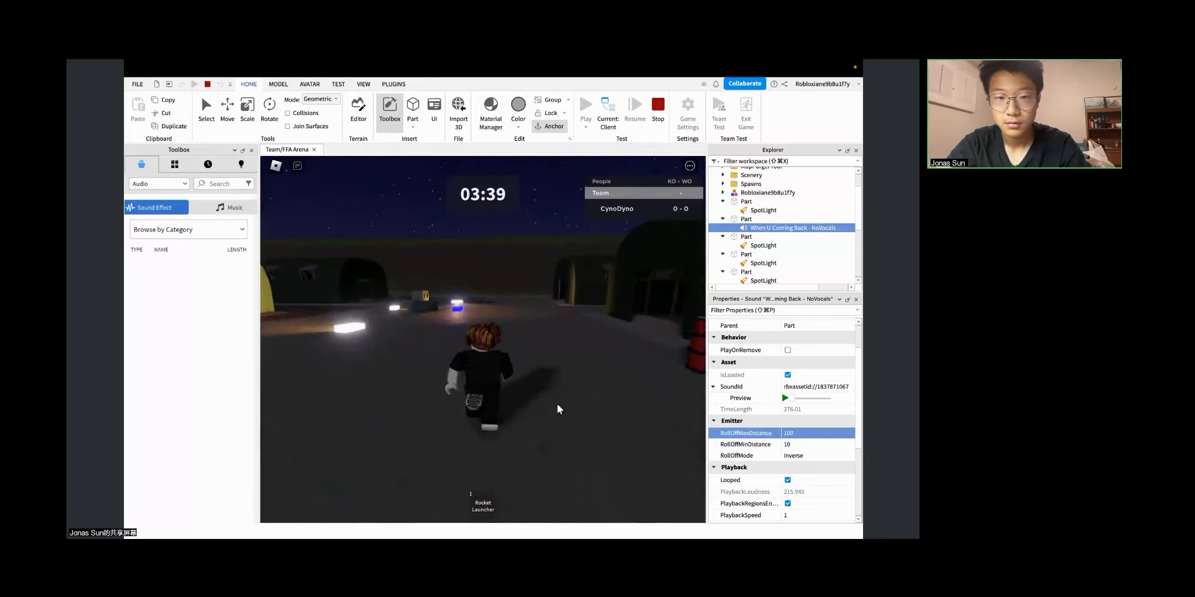
key(w)
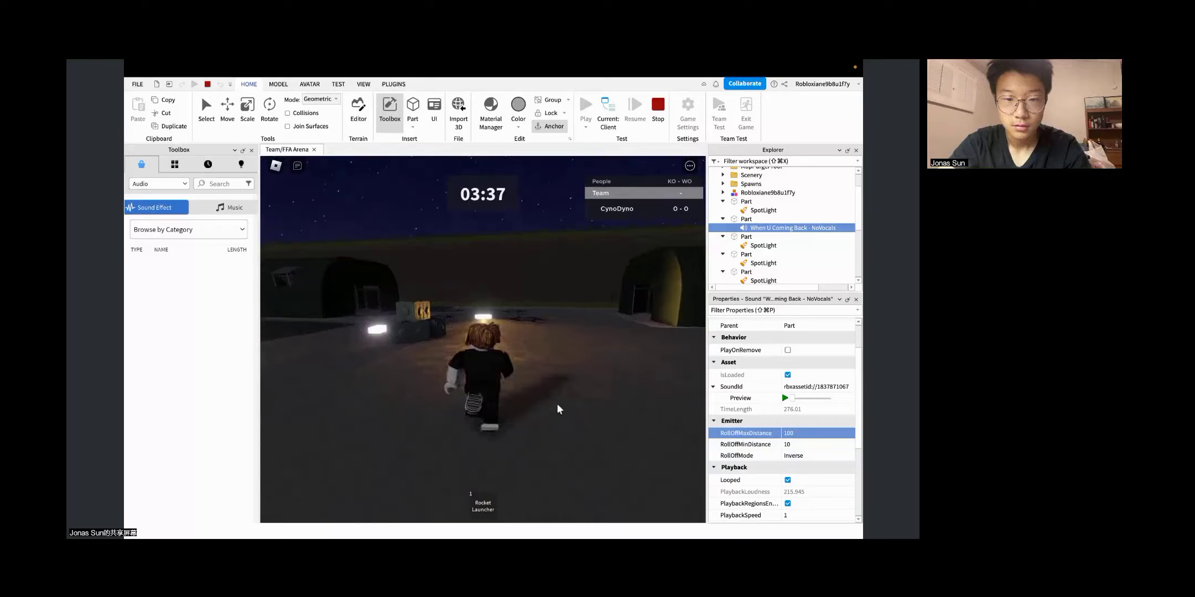
key(s)
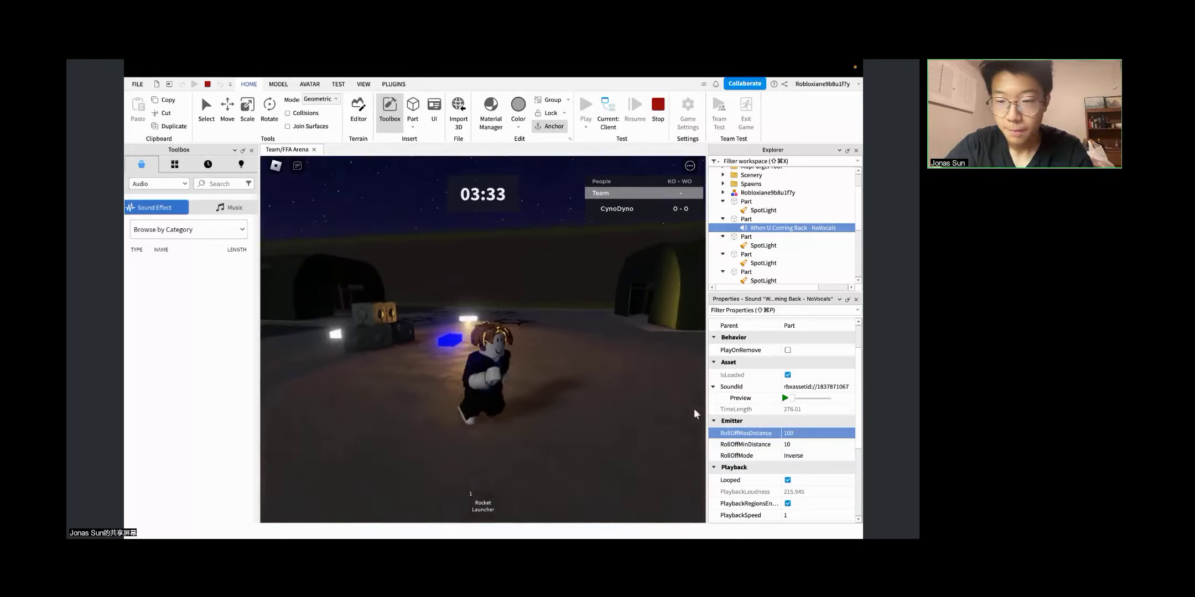
Step: Set the sound's RollOffMaxDistance to 50 and run the character away and back to check the audible range
click(816, 434)
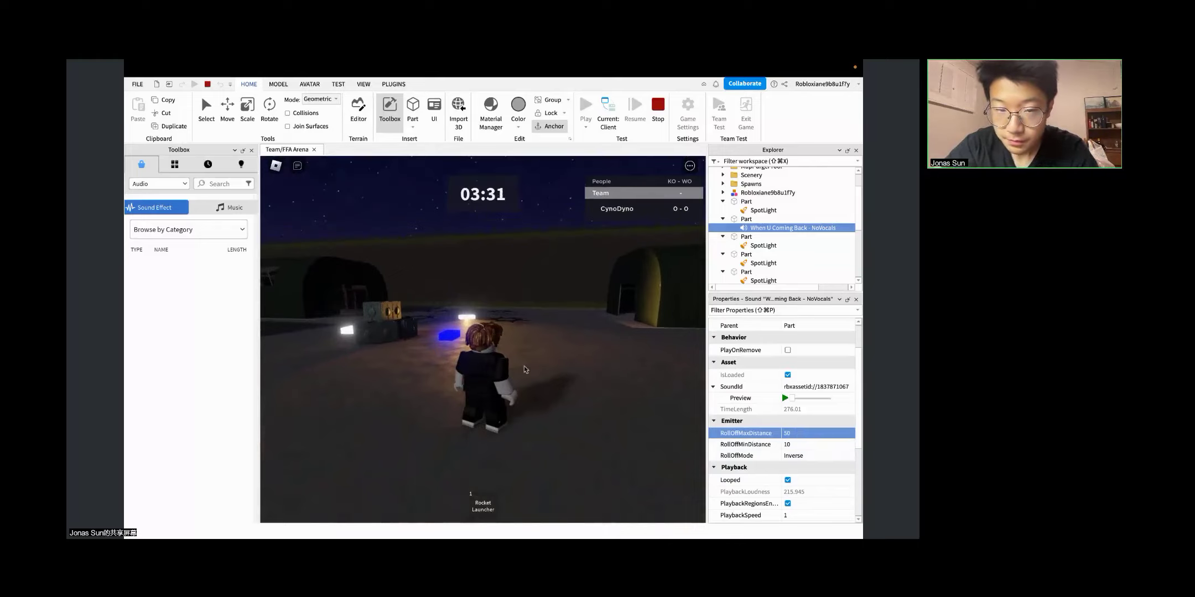
key(s)
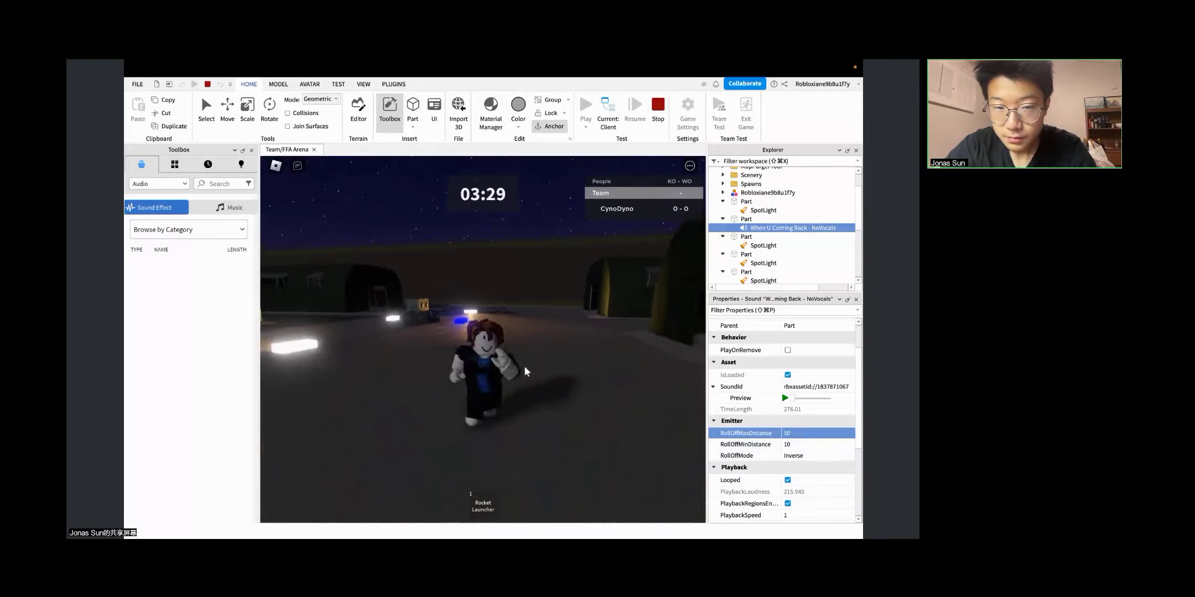
key(w)
key(s)
key(w)
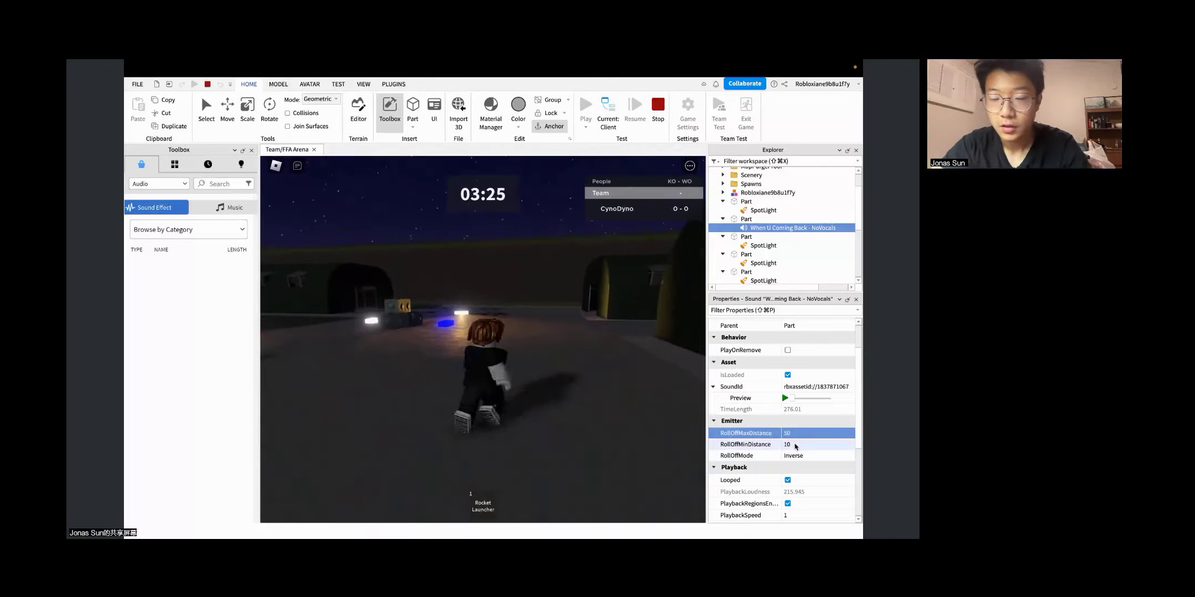
Step: Move the character around at a distance from the blue neon part, raising the system volume to listen for faint music
right_drag(427, 377, 427, 378)
key(d)
key(s)
key(w)
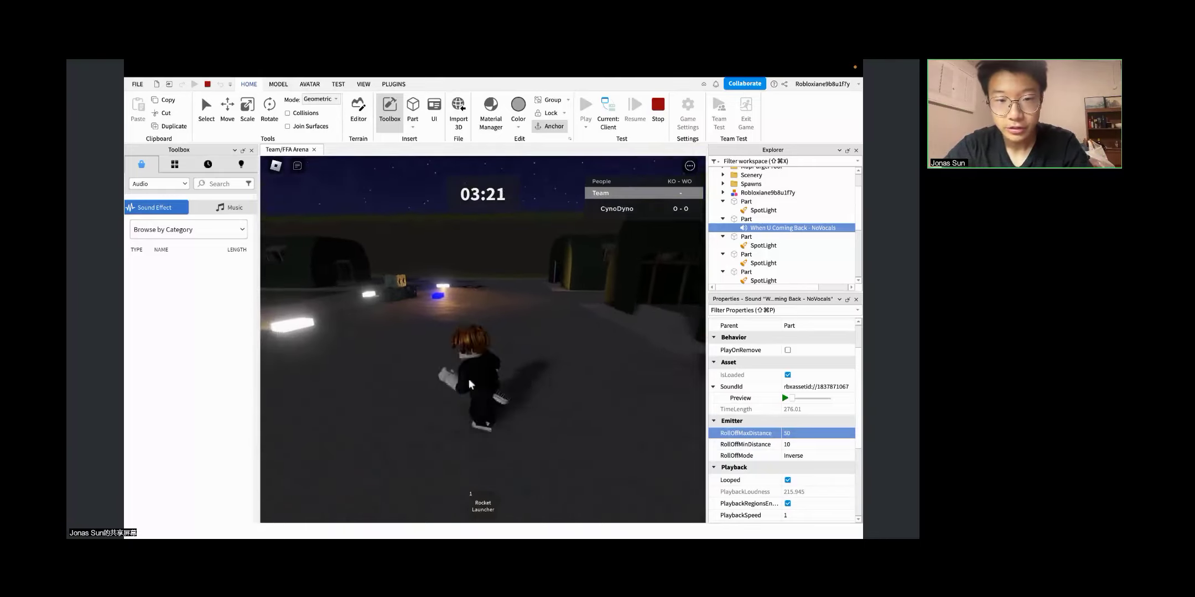
key(w)
right_drag(506, 387, 506, 388)
key(XF86AudioRaiseVolume)
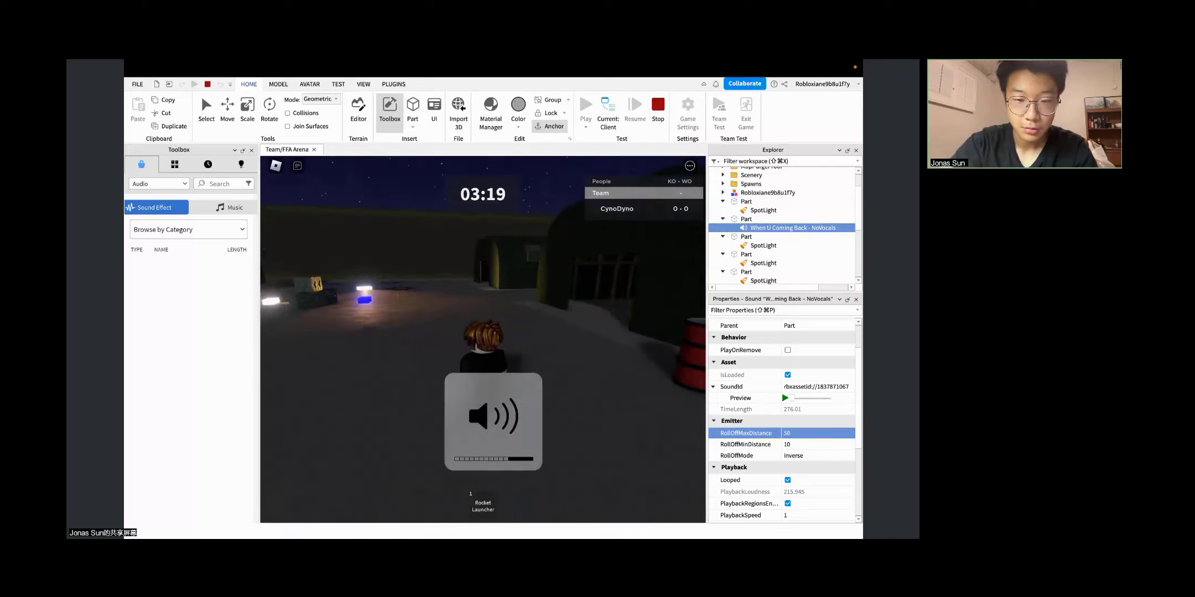
Step: Bring the camera close to the character and back out, turning it both ways to compare how the music sounds
scroll(494, 363, up, 5)
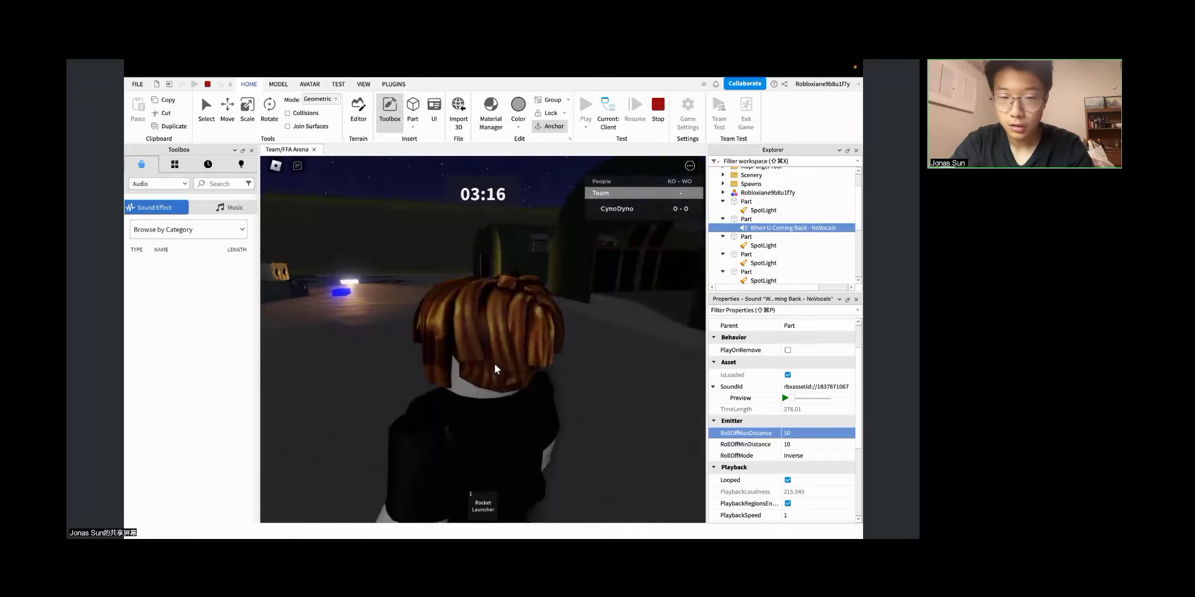
scroll(494, 363, down, 5)
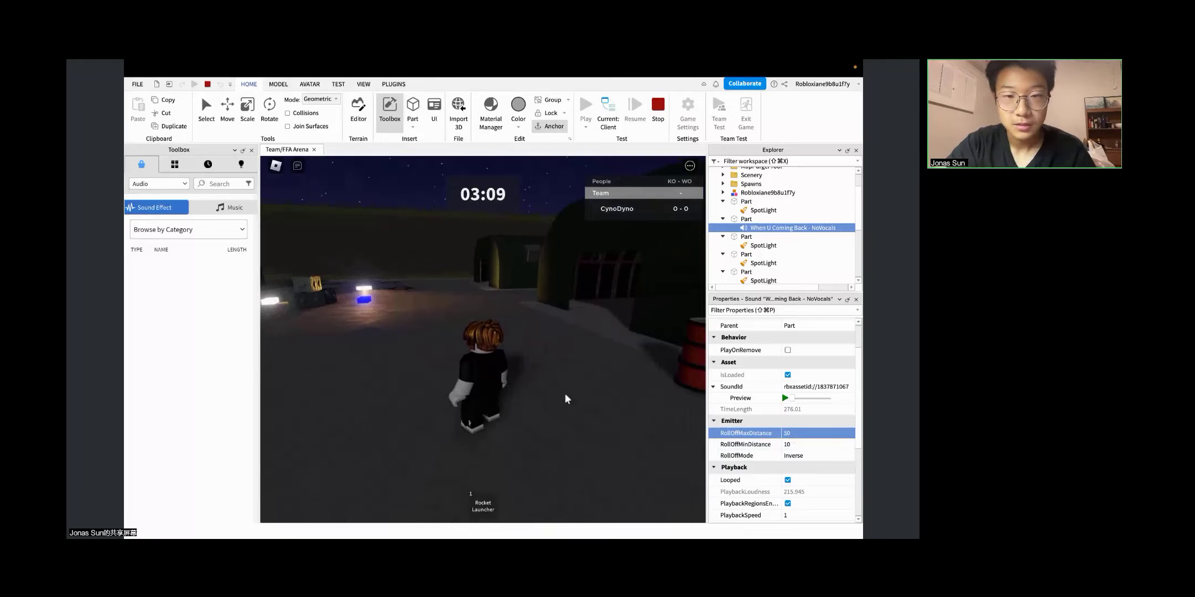
right_drag(503, 375, 481, 376)
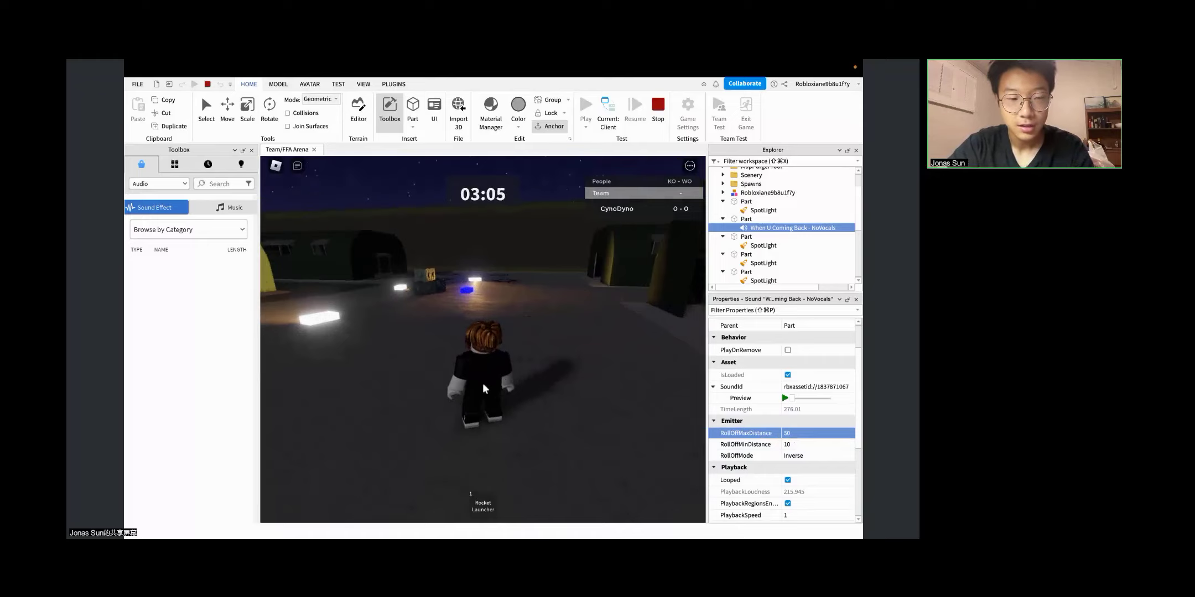
right_drag(482, 383, 510, 383)
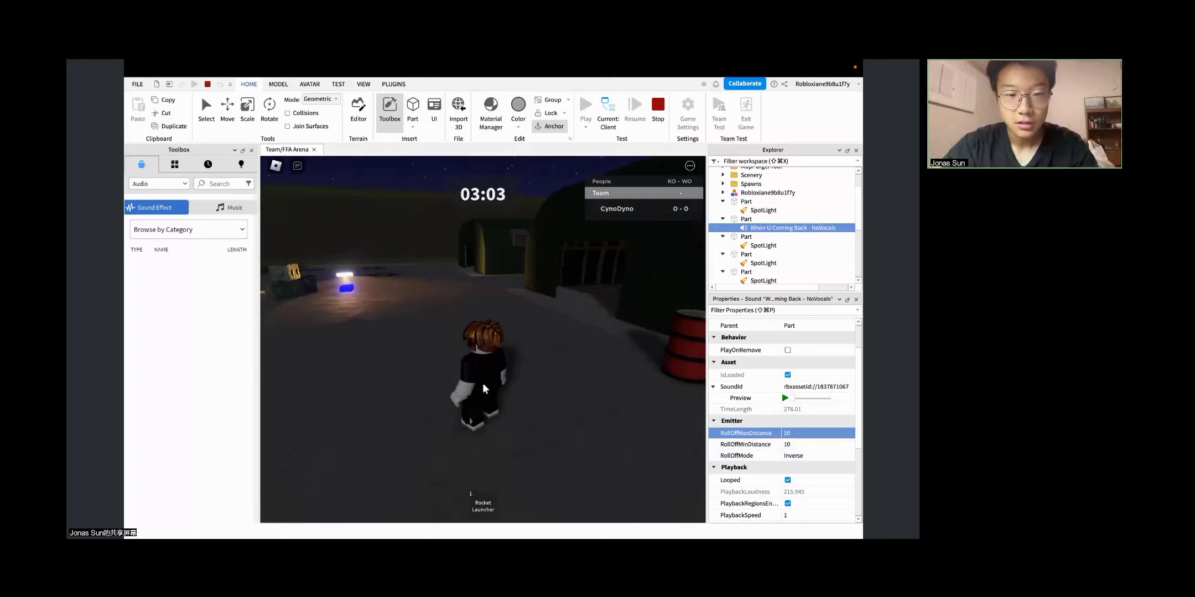
right_drag(482, 383, 455, 382)
Step: Move the character back and forth on the road facing the blue neon part to find the edge of the music's range
key(a)
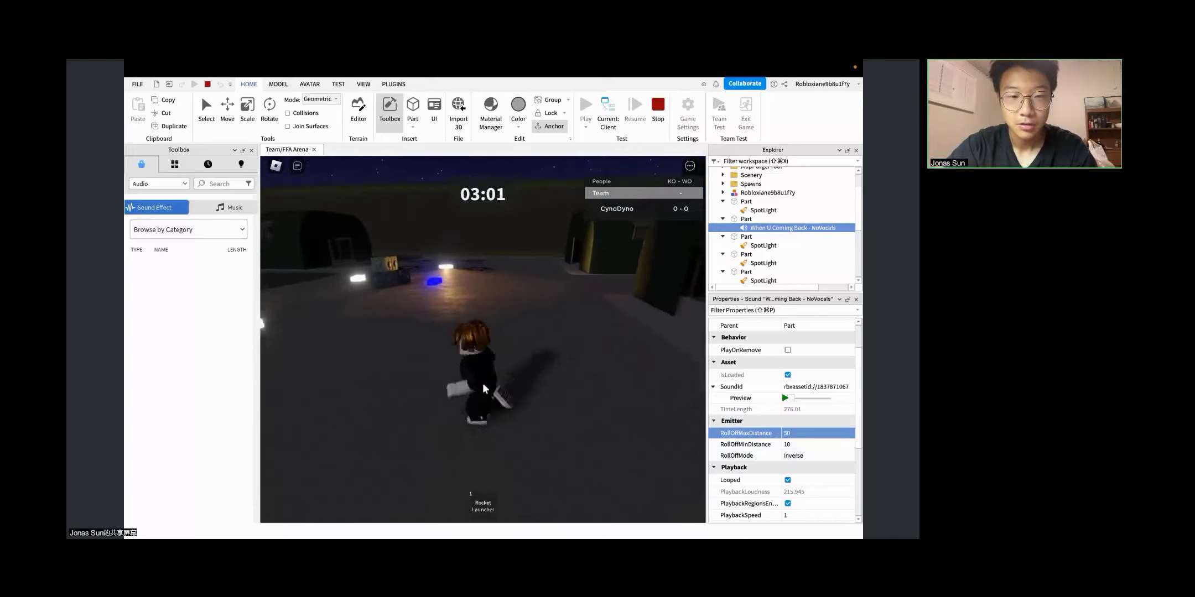
key(s)
key(a)
key(d)
key(a)
key(w)
key(d)
key(a)
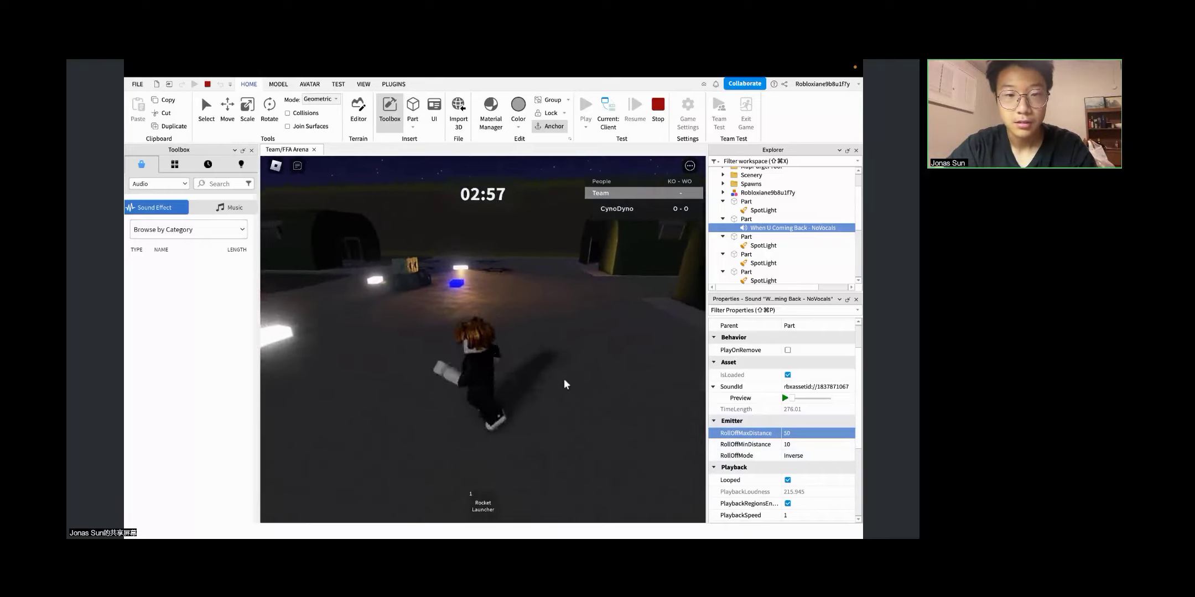
key(w)
key(s)
key(w)
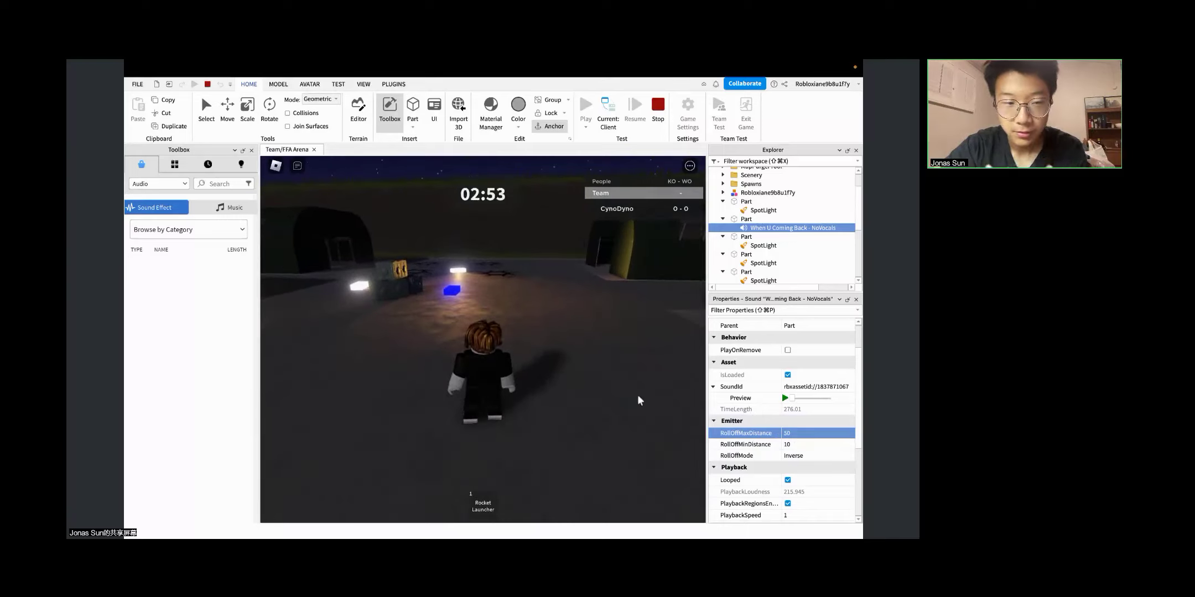
Step: Set the sound's RollOffMode to InverseTapered and test it by moving the character and raising the system volume
click(821, 457)
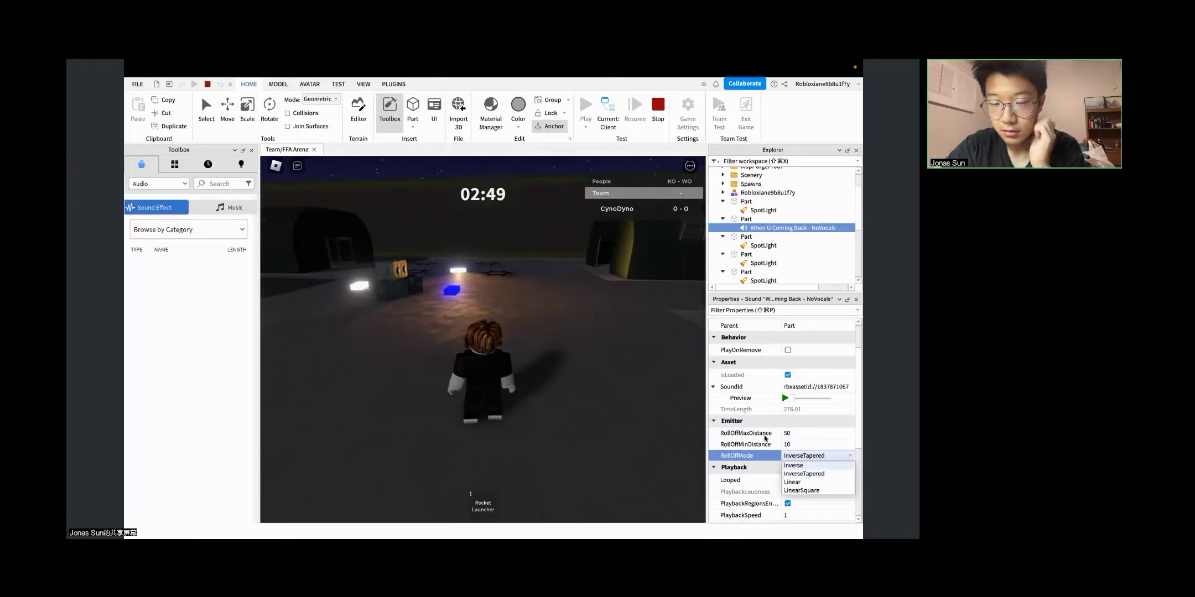
click(583, 407)
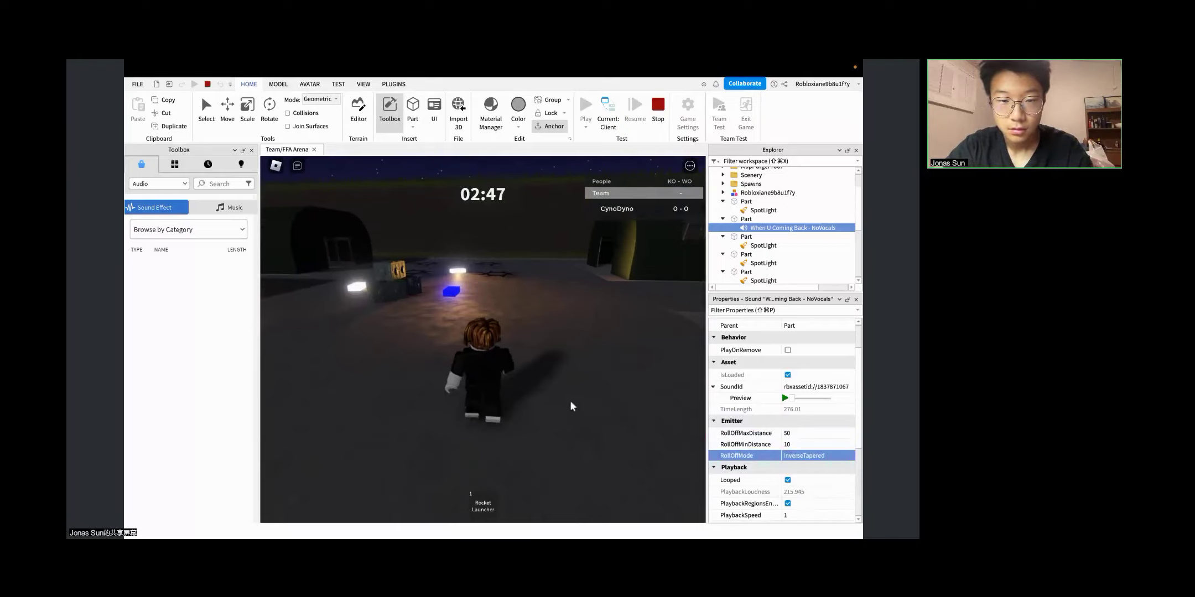
key(w)
key(s)
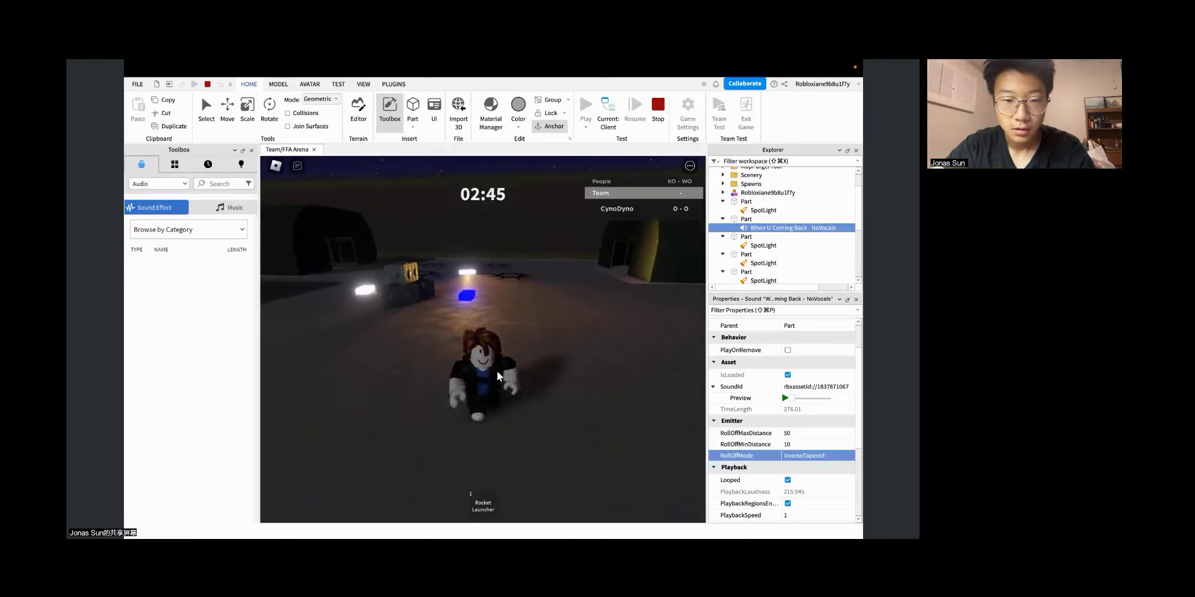
key(w)
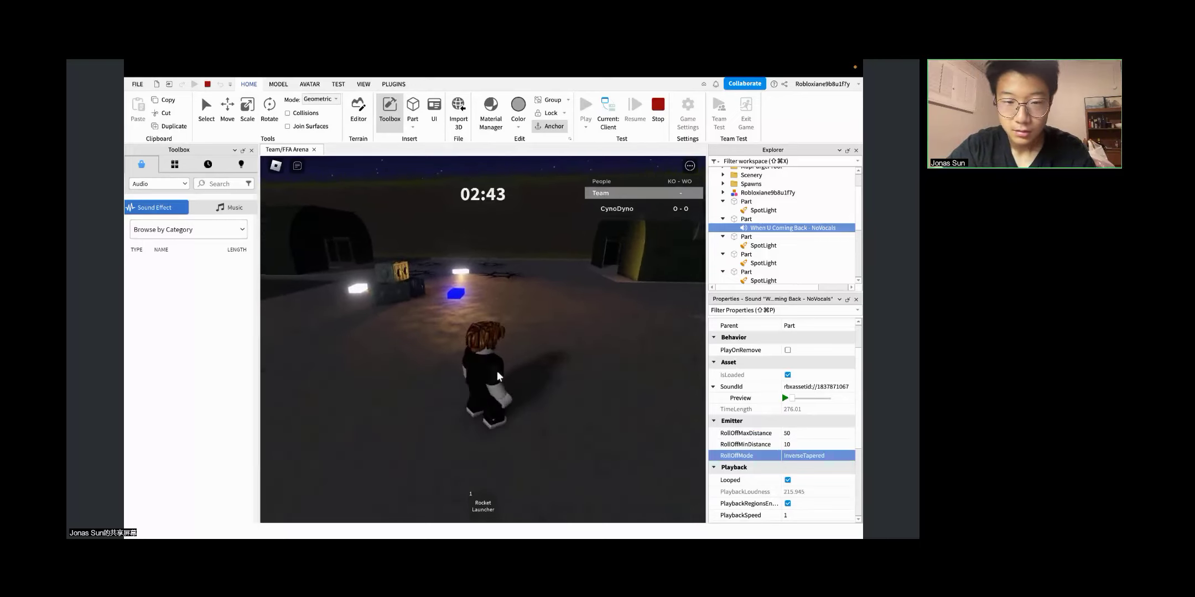
key(XF86AudioRaiseVolume)
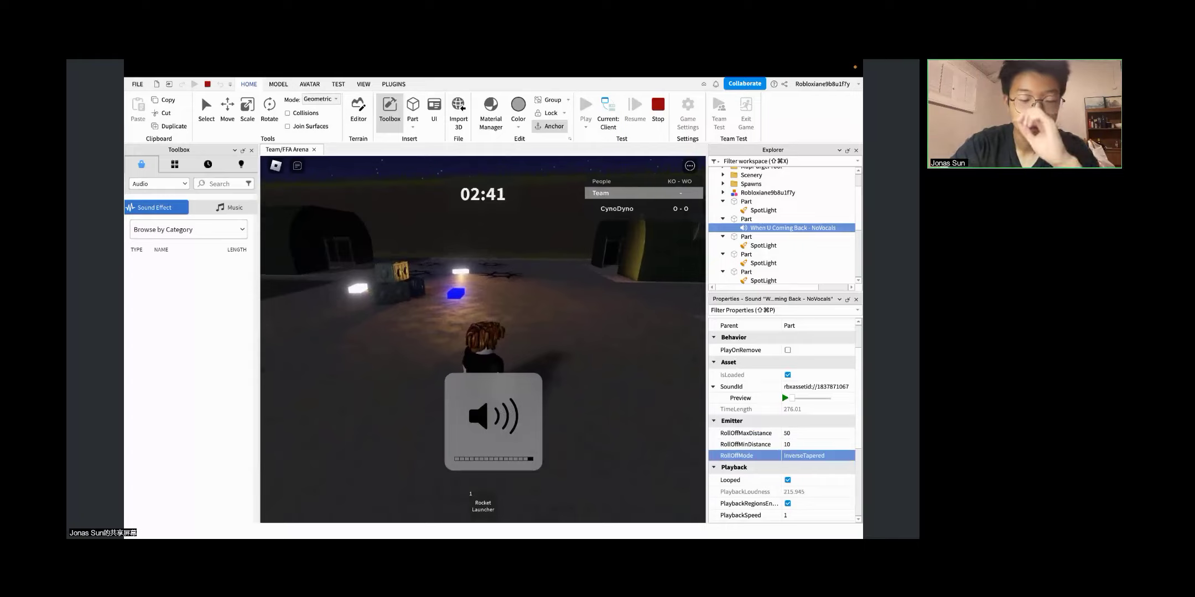
Step: Move the character away from the blue neon part and sideways across the road to listen to the InverseTapered roll-off
key(d)
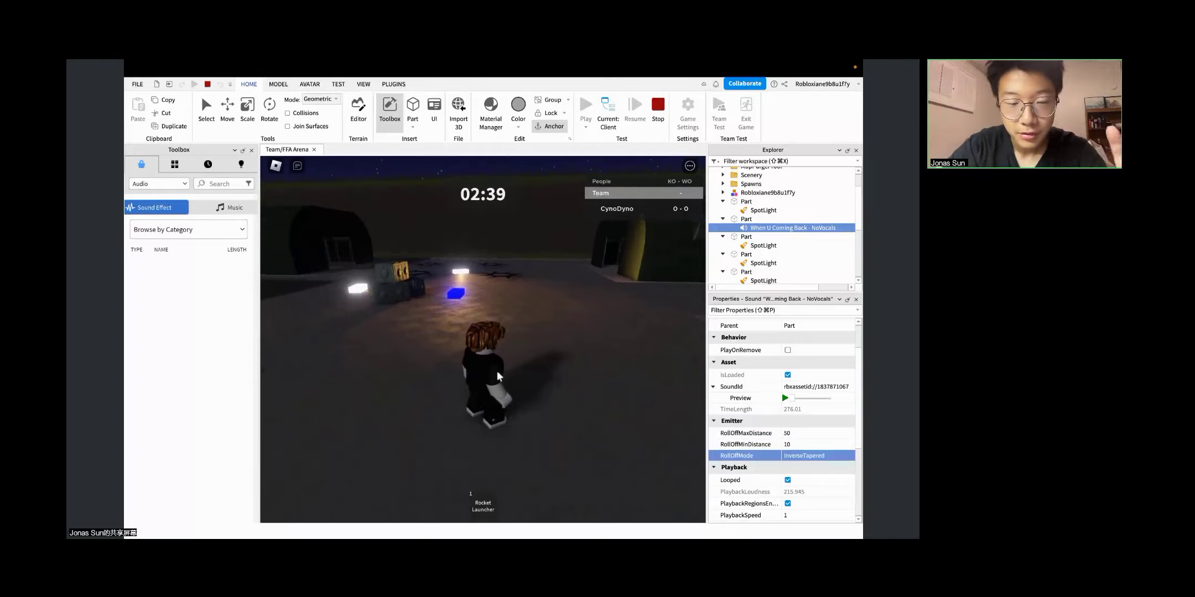
key(s)
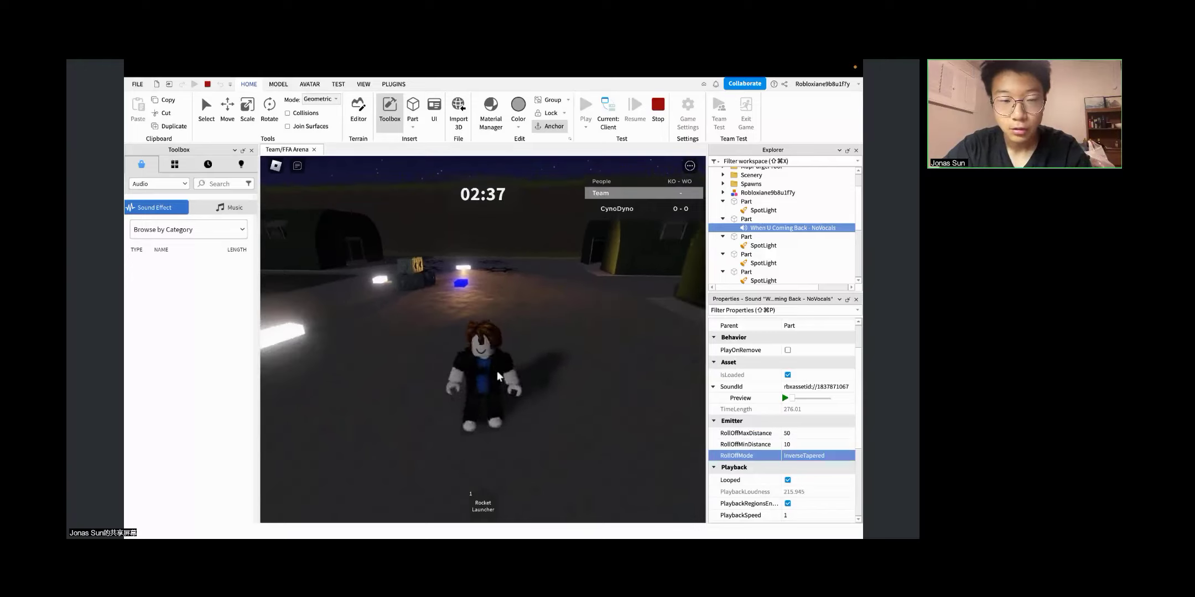
key(d)
key(a)
key(d)
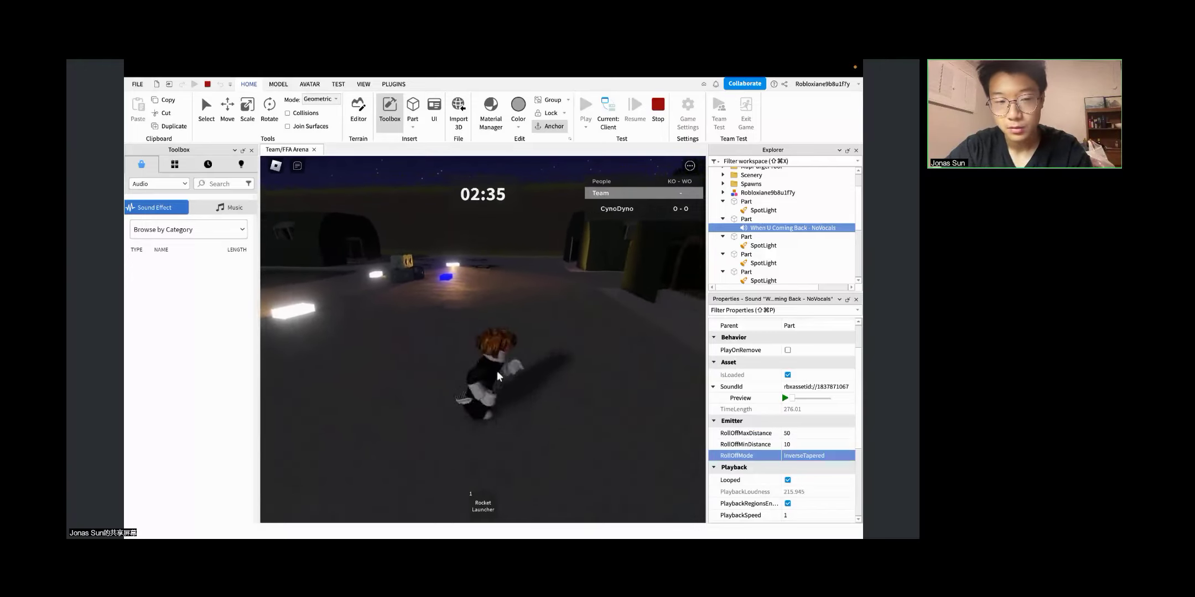
key(w)
key(a)
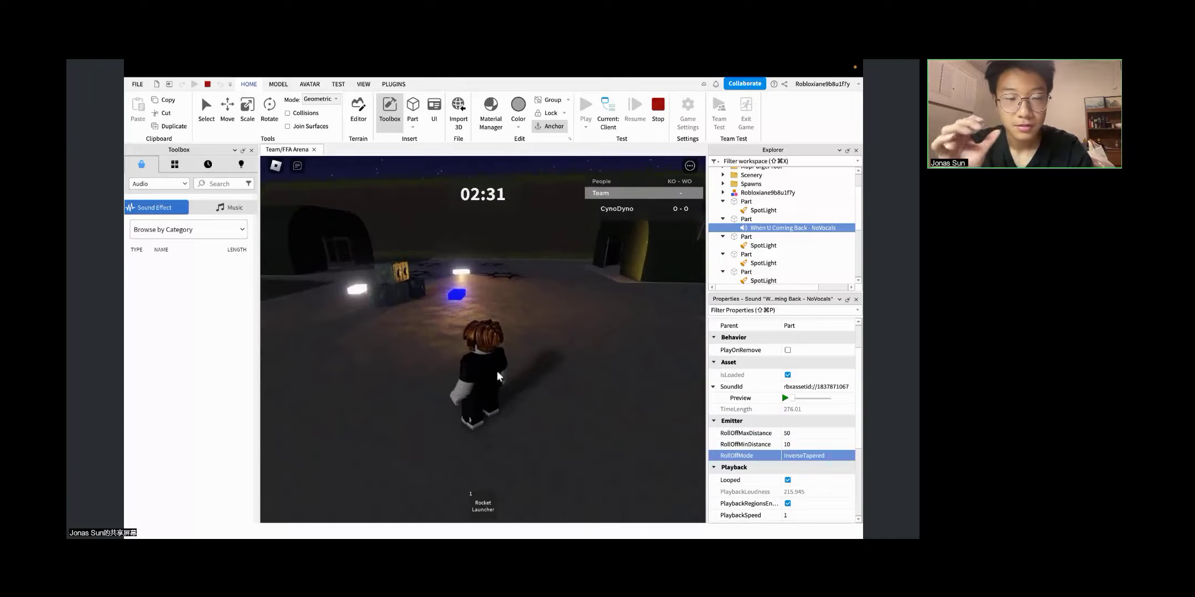
Step: Bring the character up to the blue neon part, adjust the system volume, and walk back to compare the loudness
key(w)
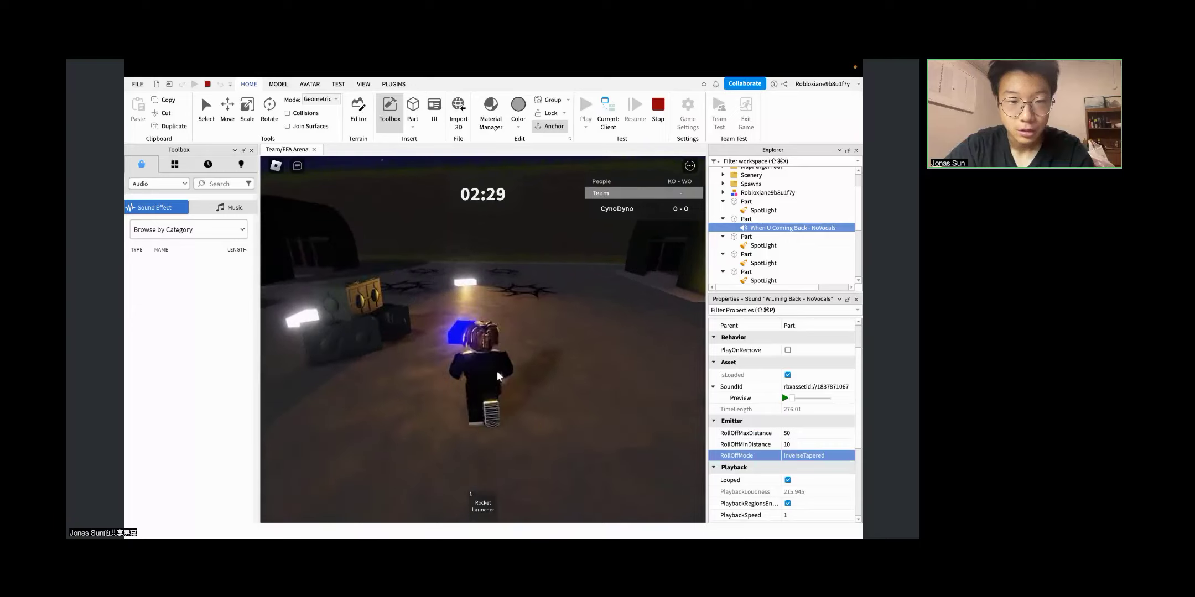
key(XF86AudioRaiseVolume)
key(w)
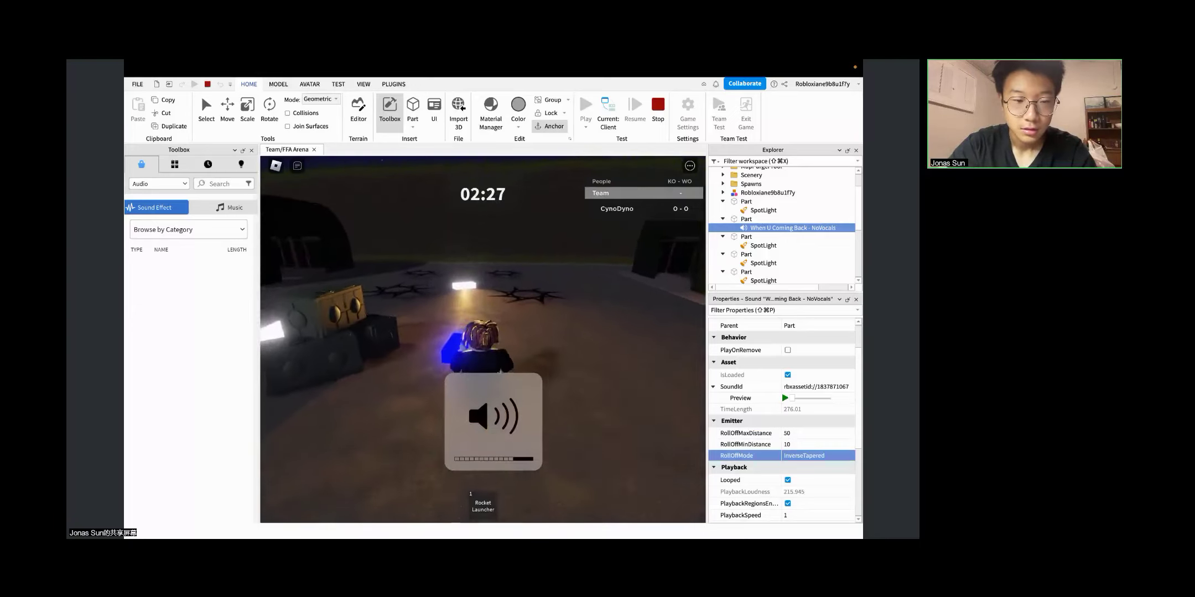
key(s)
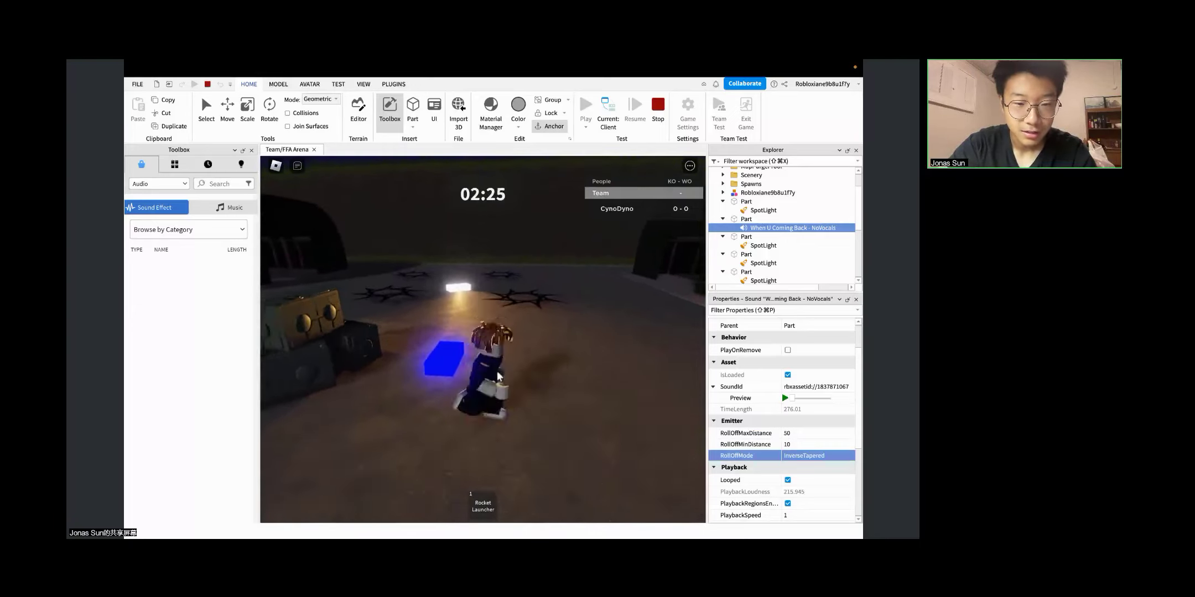
key(s)
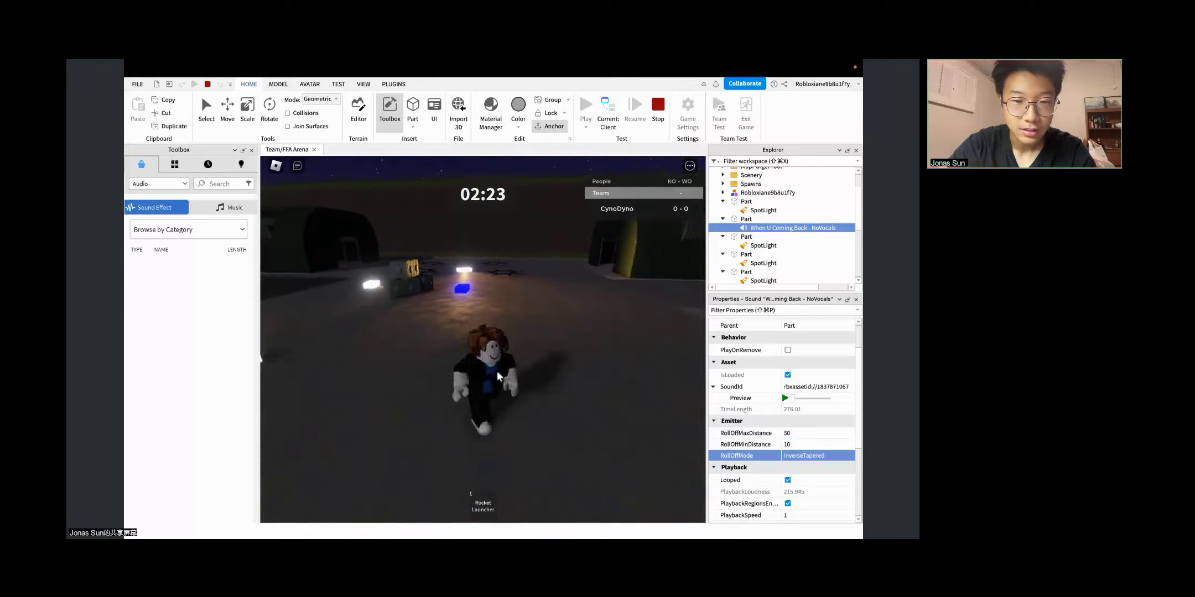
Step: Set the playing sound's RollOffMaxDistance to 100 and test it by moving the character to the grass and back to the blue part
click(810, 433)
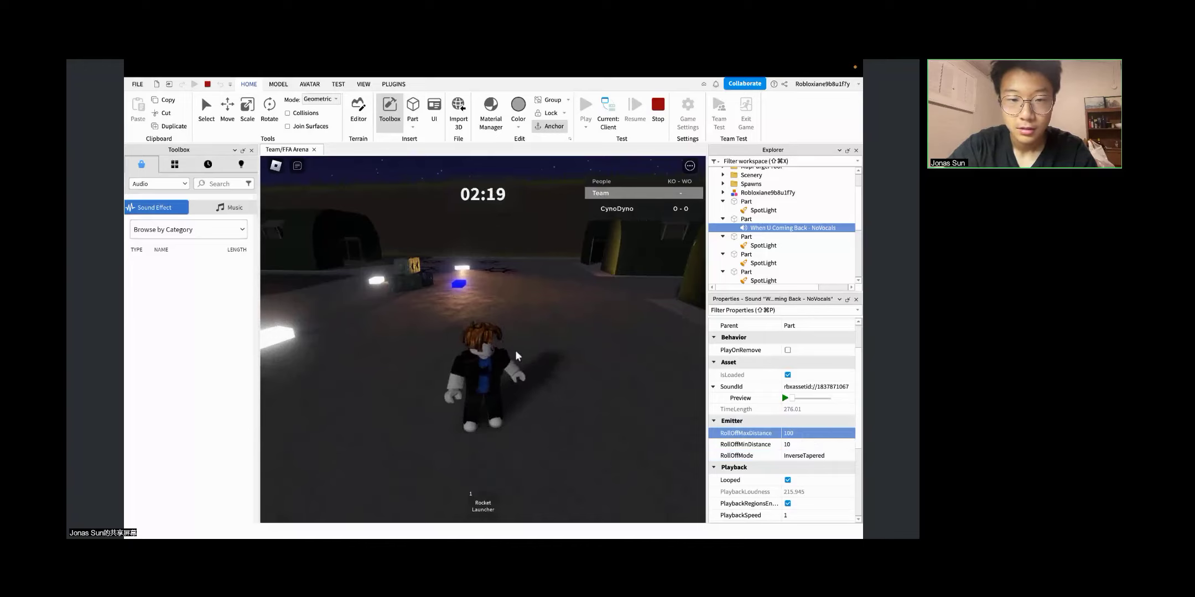
key(s)
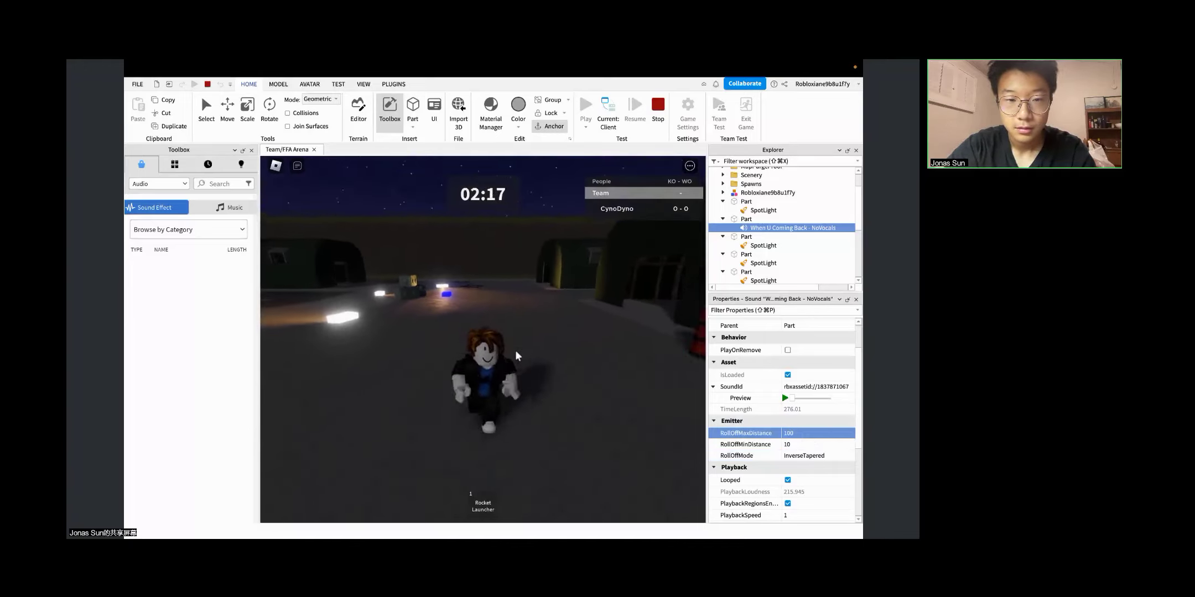
key(w)
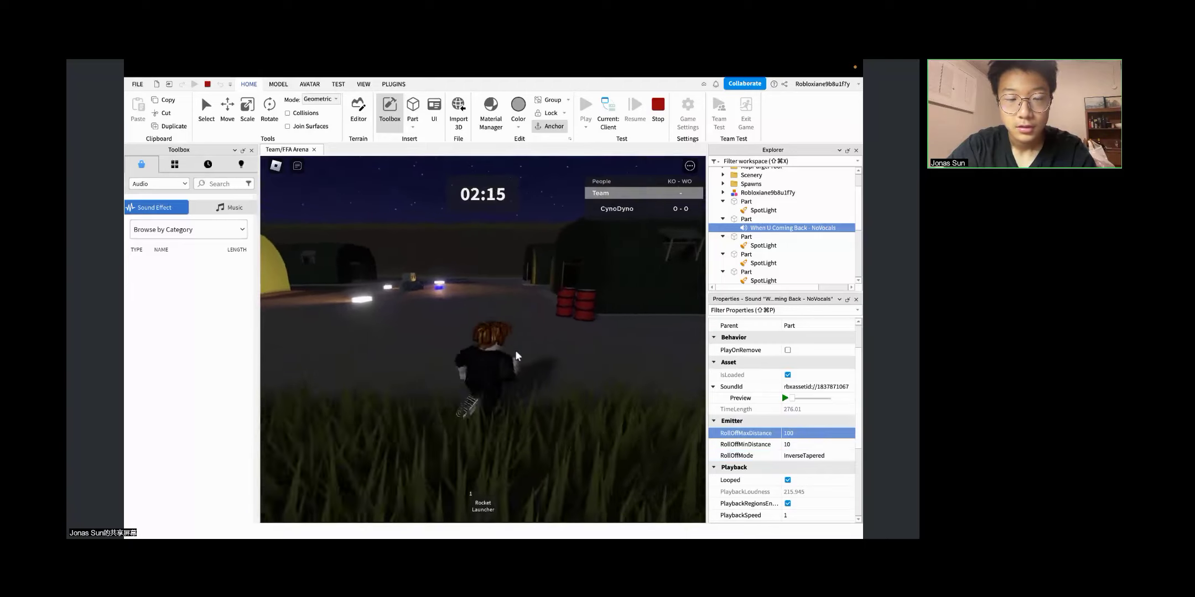
key(w)
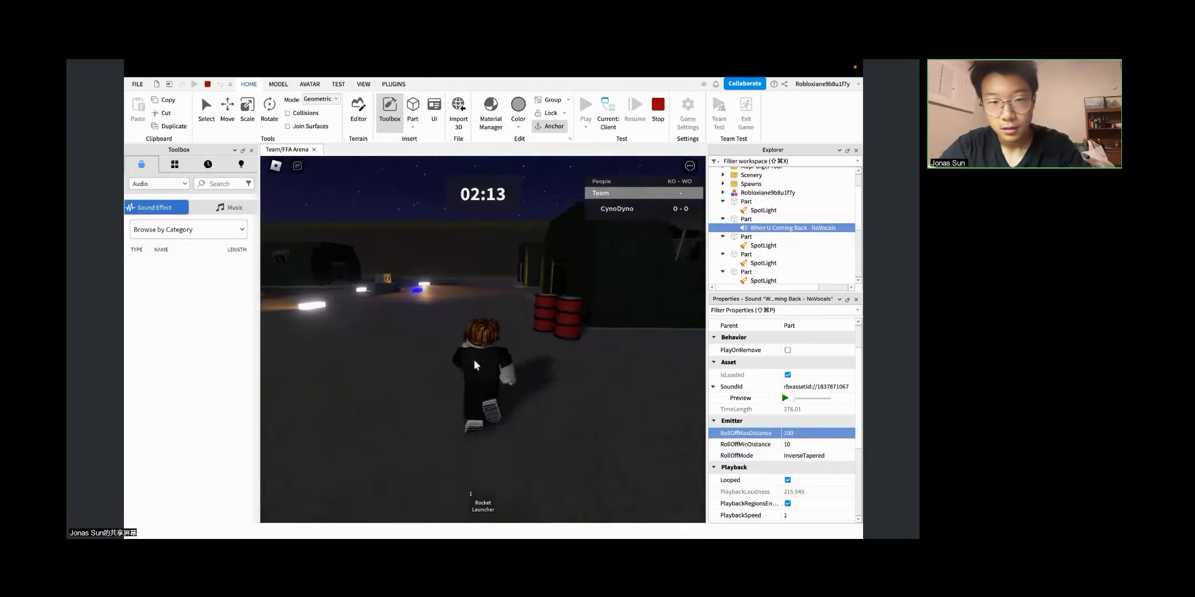
key(w)
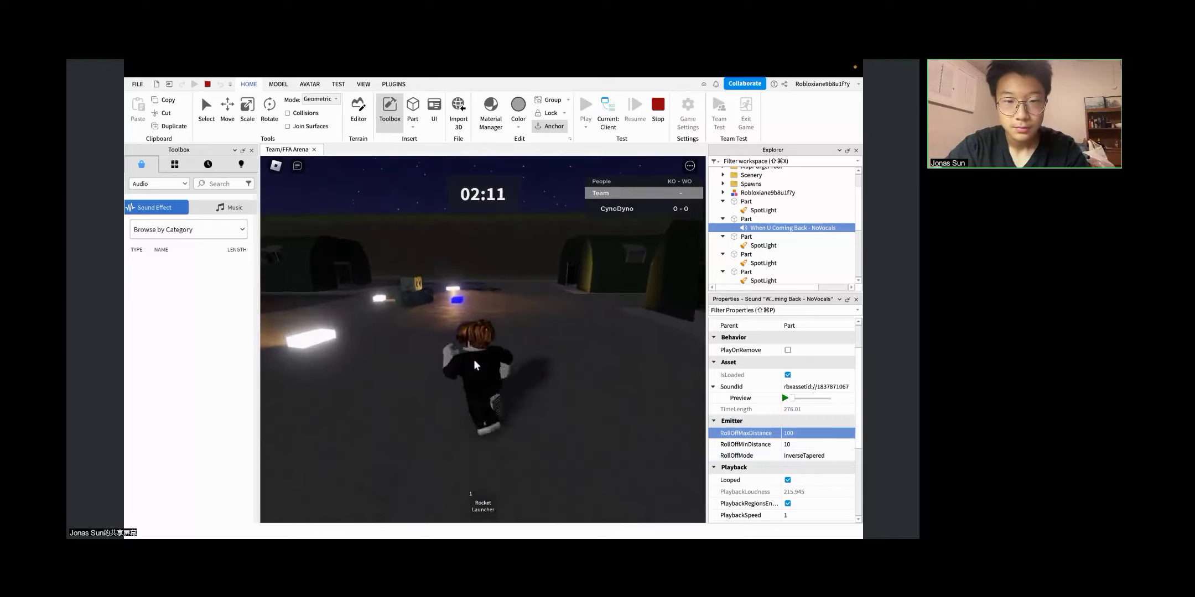
key(w)
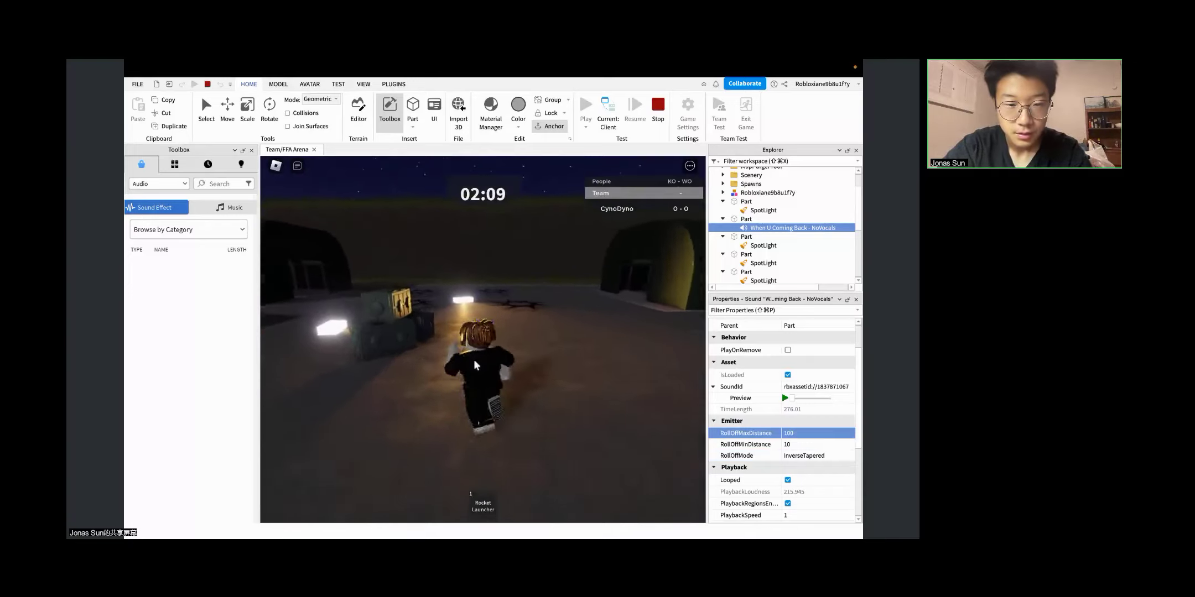
Step: Walk the character from the blue part out to the grass and turn back to hear the music fade
key(s)
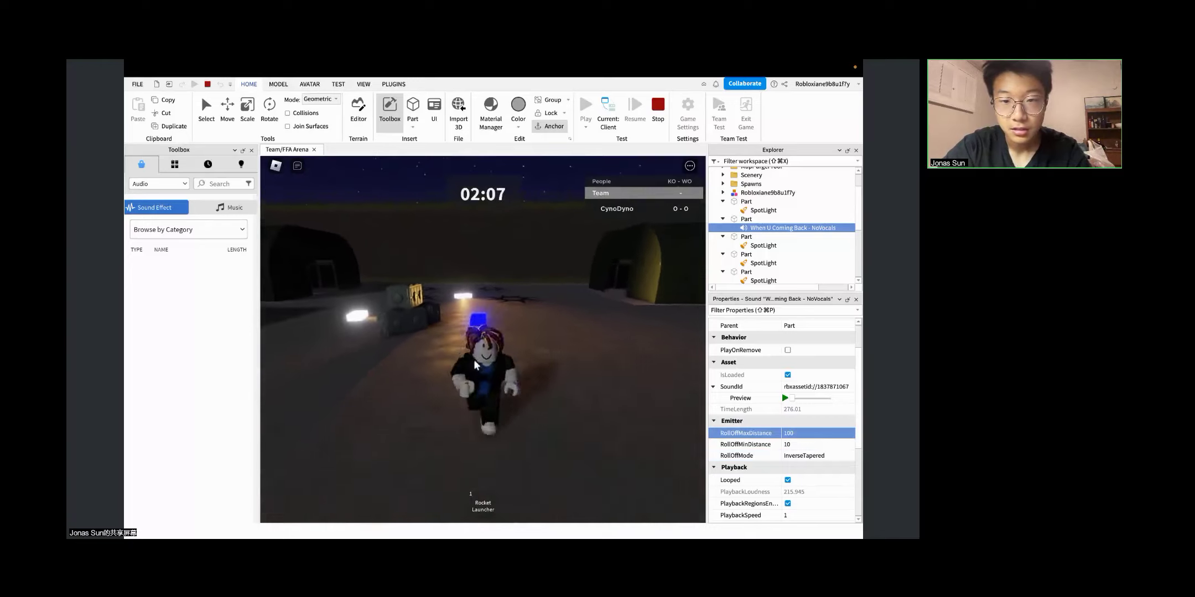
key(s)
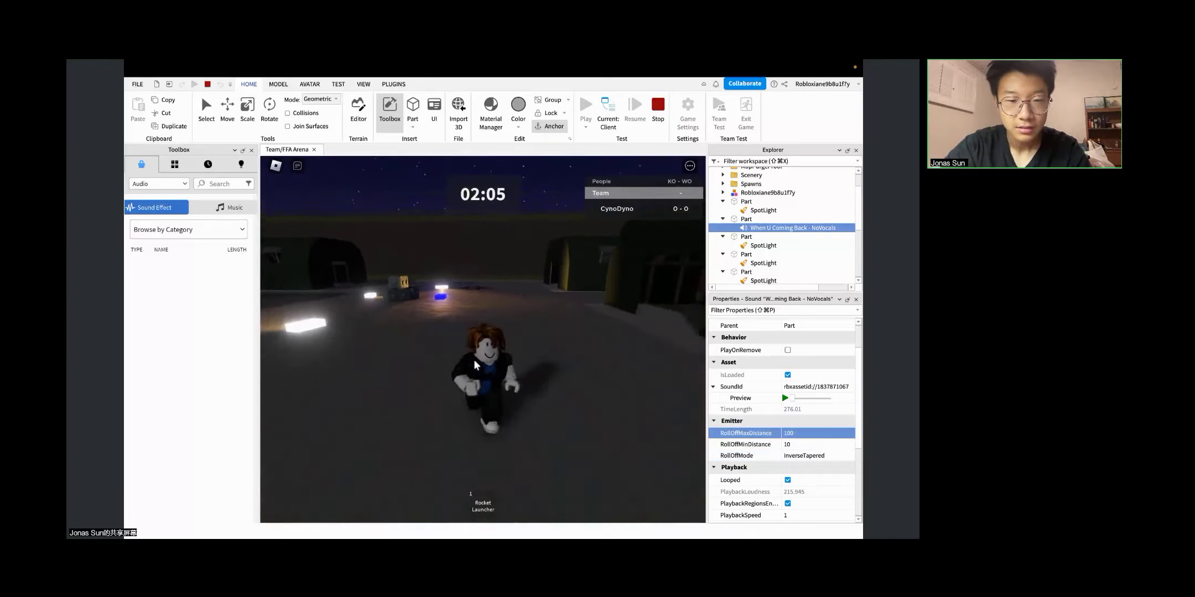
key(s)
key(a)
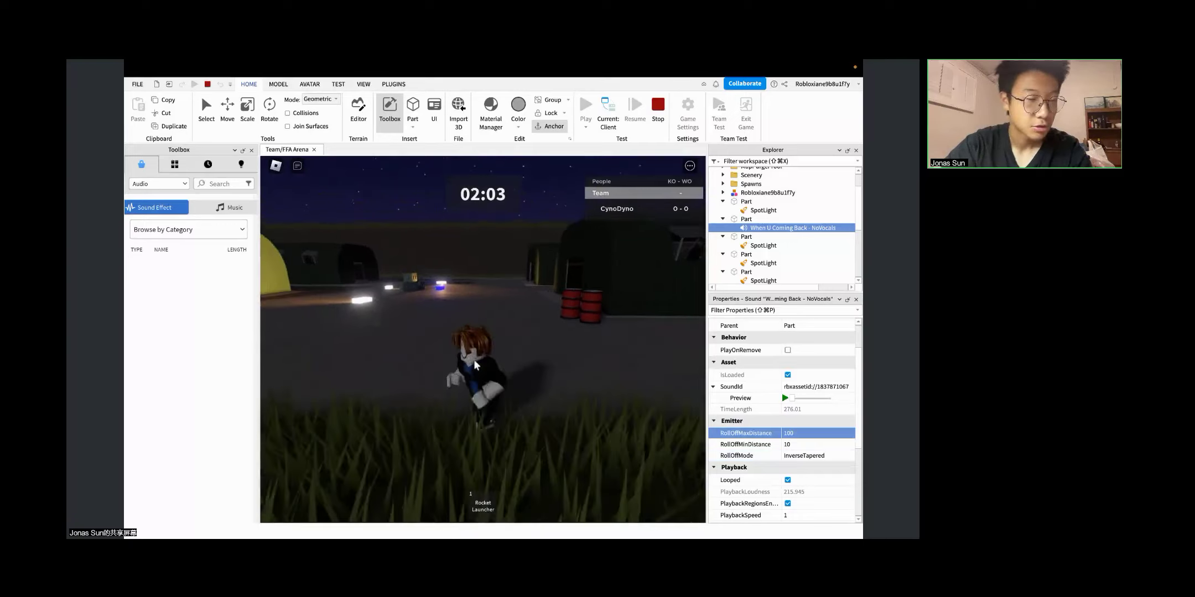
key(w)
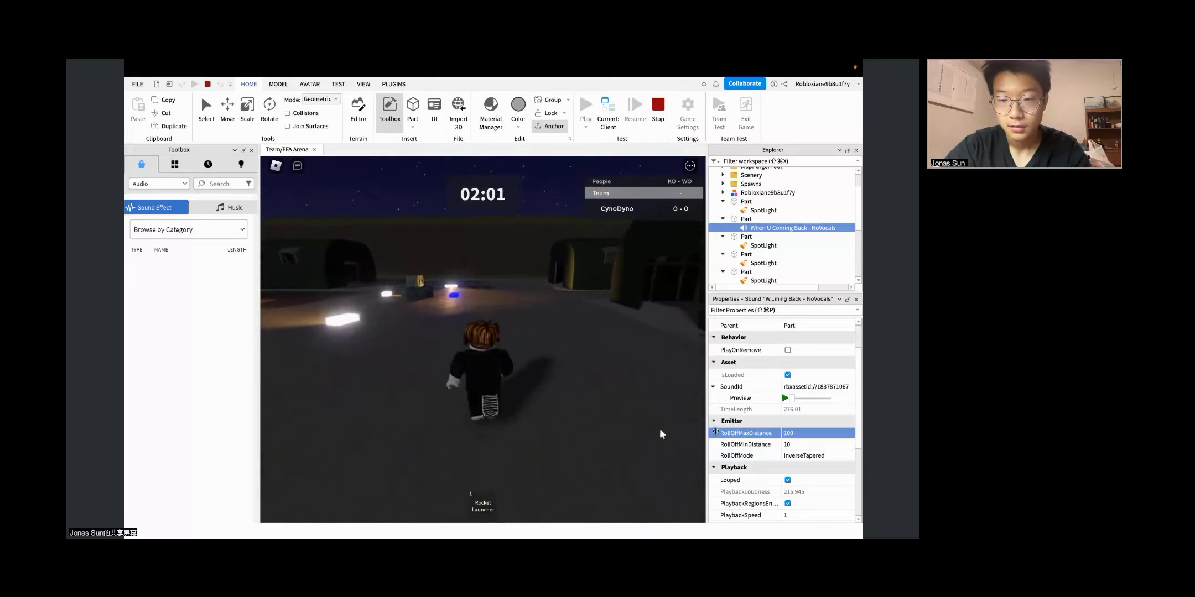
Step: Circle and jump the character on the road toward the blue part to check the music's volume at different distances
key(a)
key(s)
key(d)
key(w)
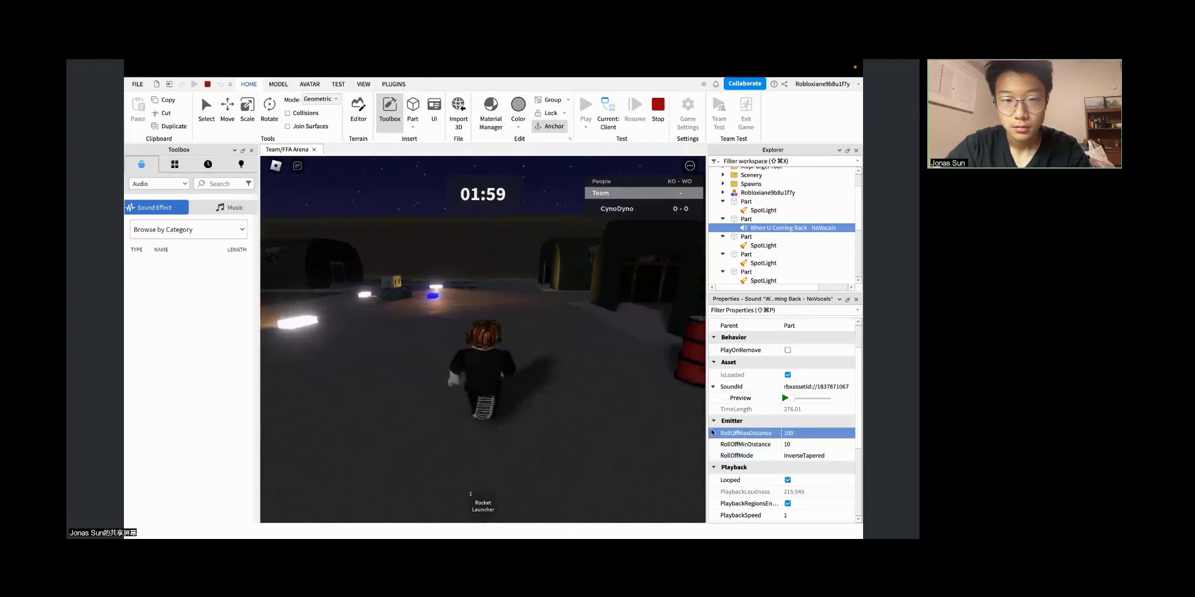
key(space)
key(a)
key(space)
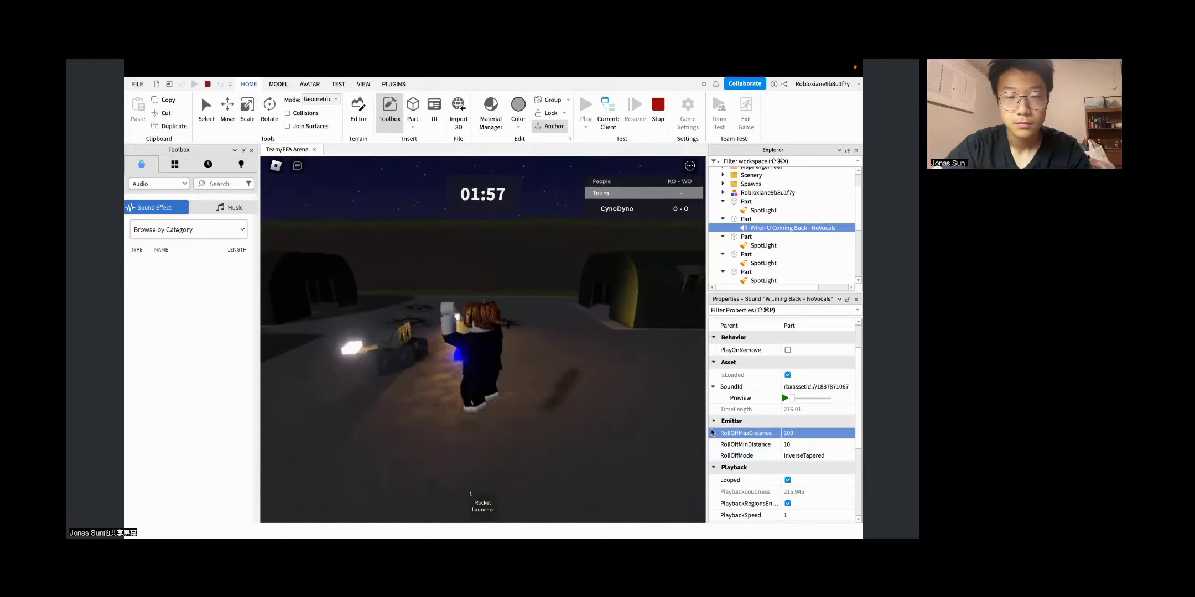
key(w)
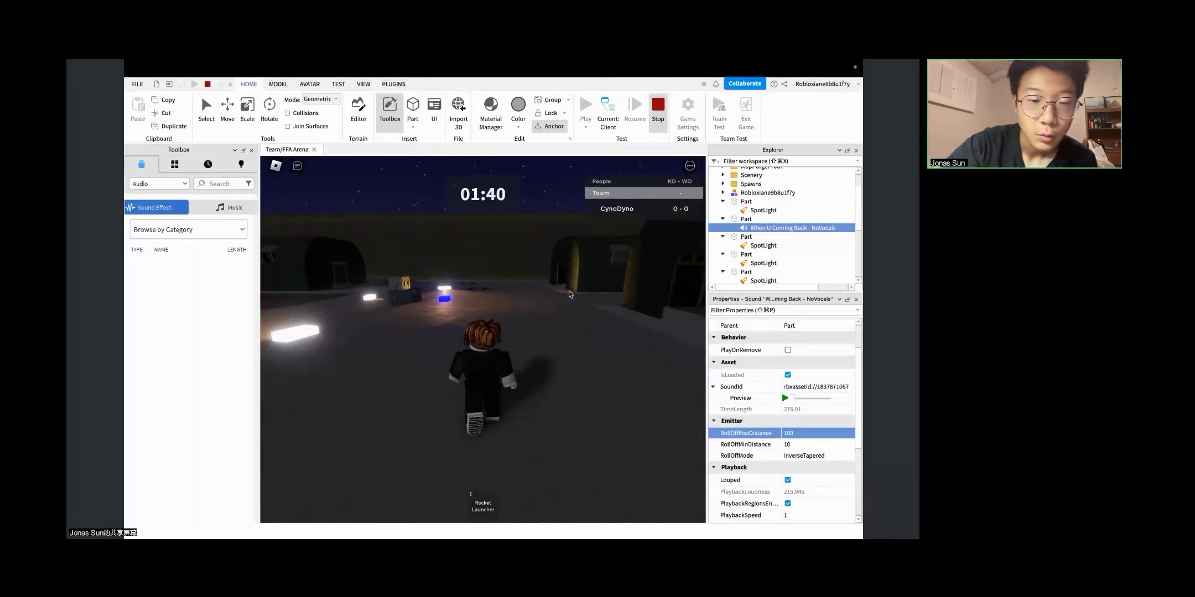
Step: Stop the playtest and set the sound's RollOffMinDistance to 10
click(657, 111)
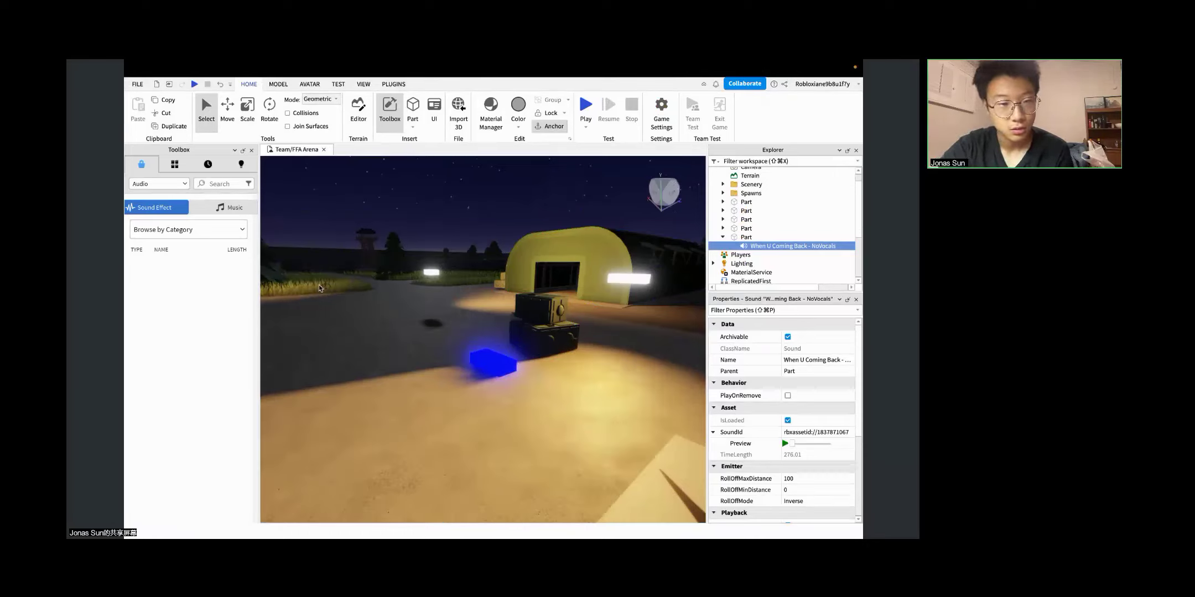
scroll(754, 474, down, 3)
click(782, 396)
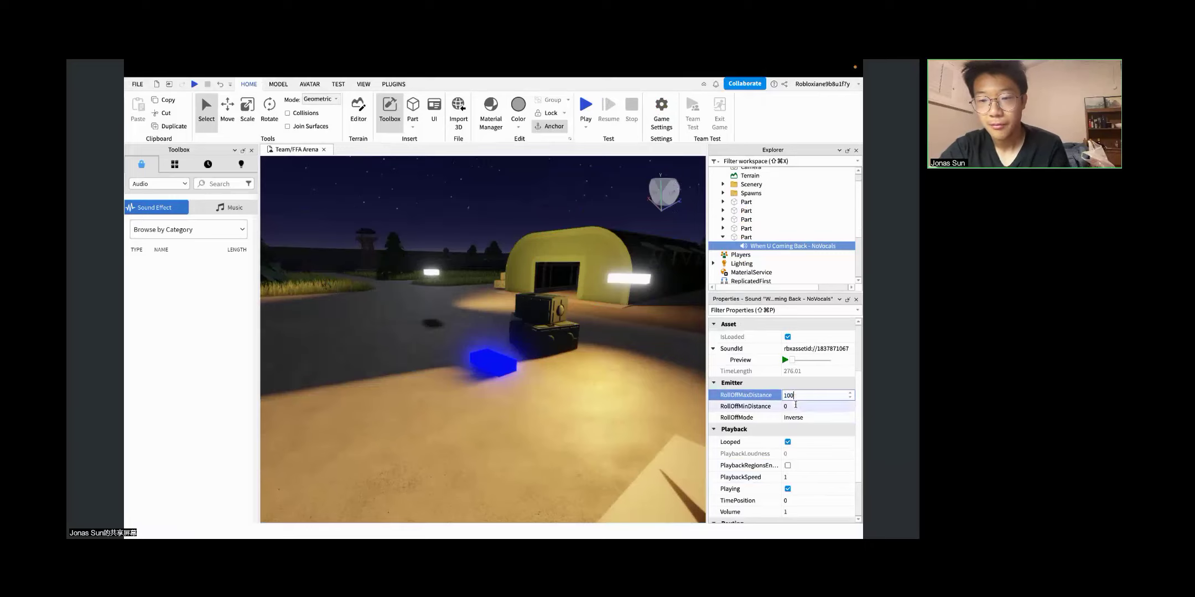
click(796, 405)
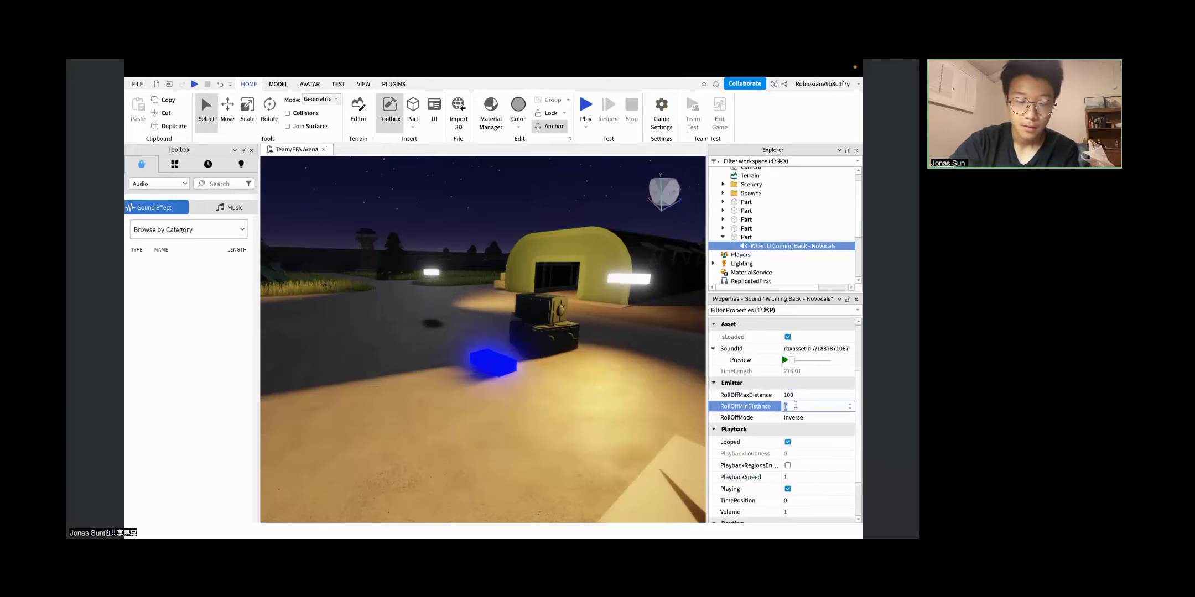
click(795, 405)
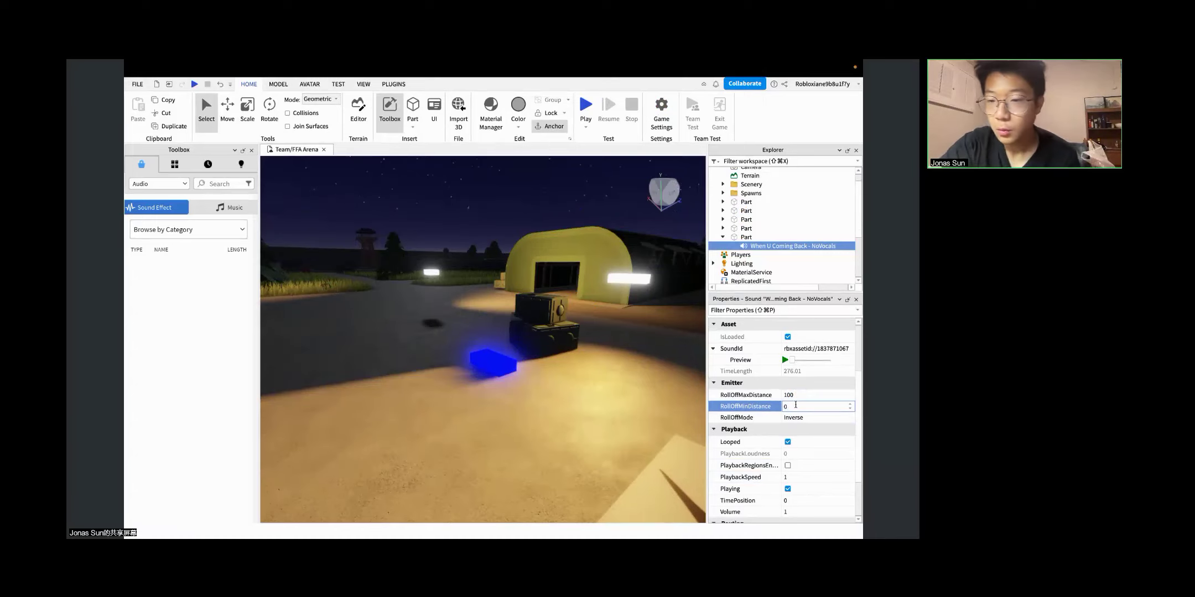
text(10)
key(Return)
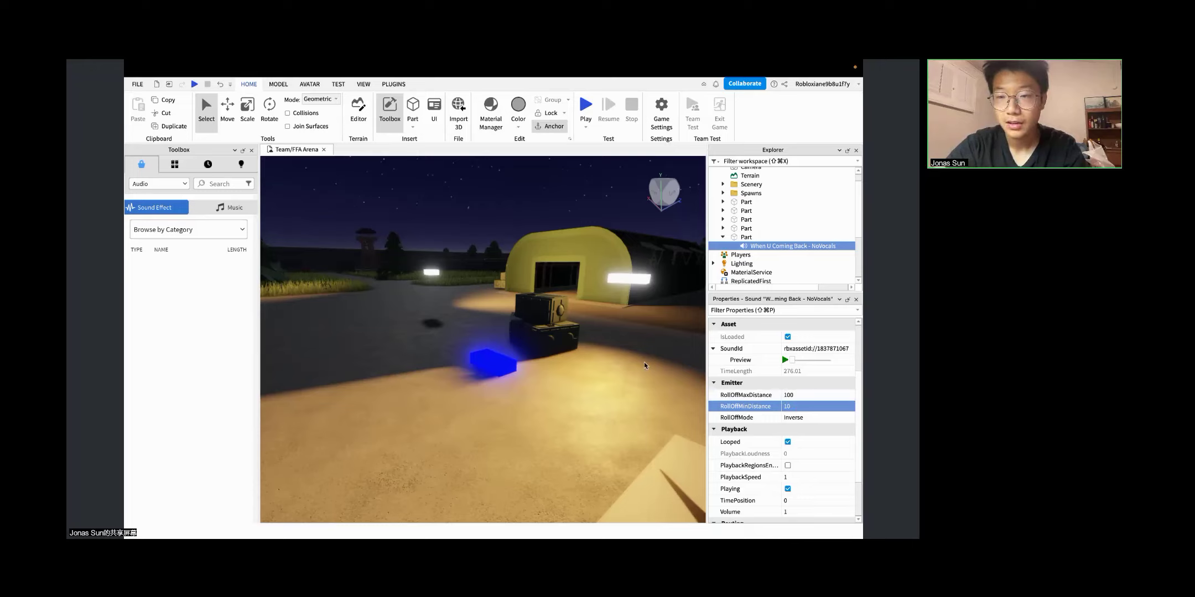
click(791, 408)
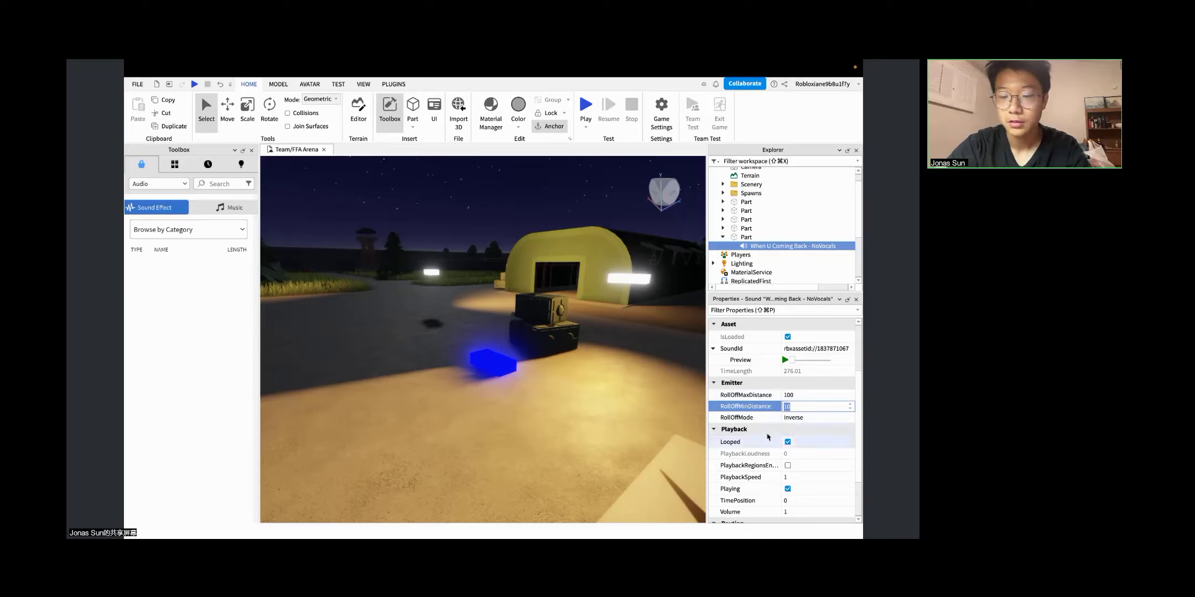
Step: Set the sound's RollOffMode to InverseTapered in the Emitter properties
click(797, 417)
click(797, 418)
click(798, 420)
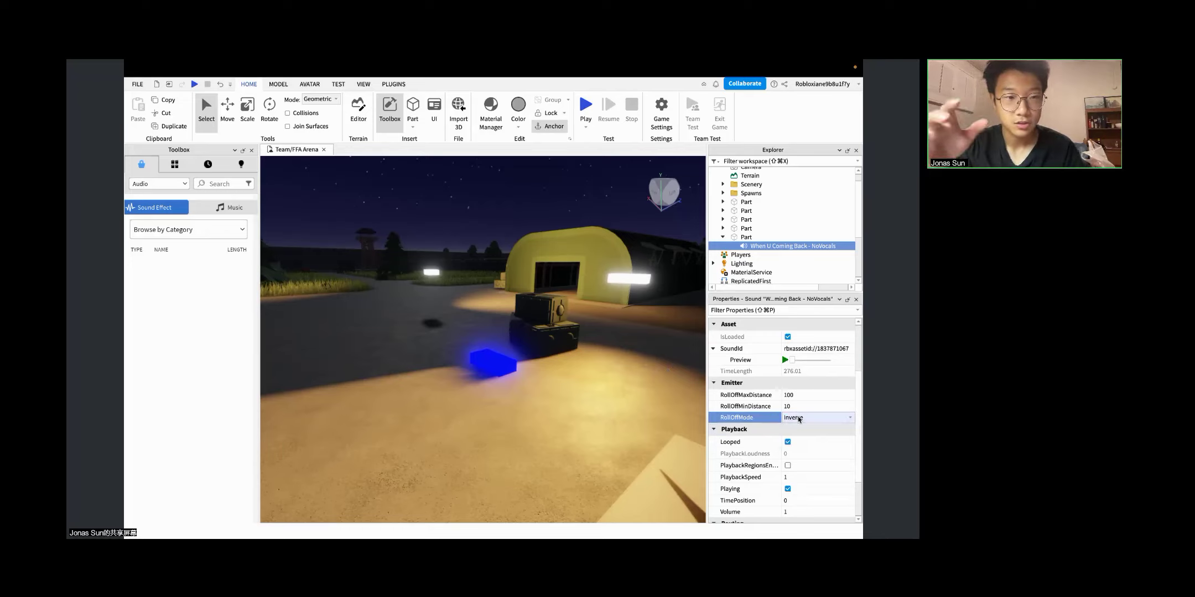
click(798, 419)
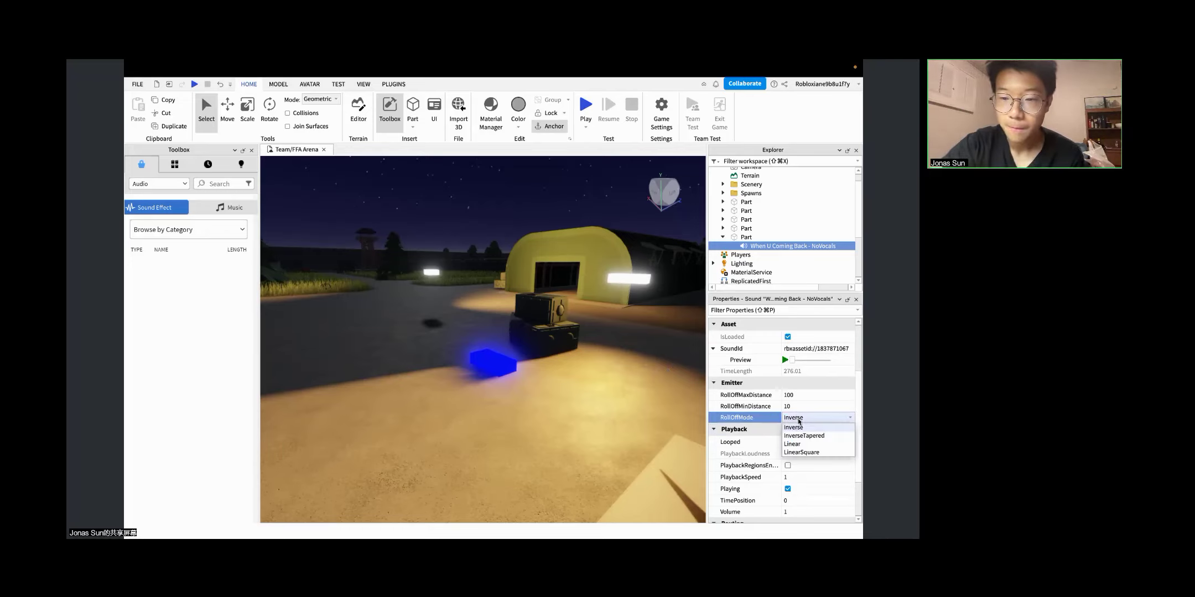
click(806, 436)
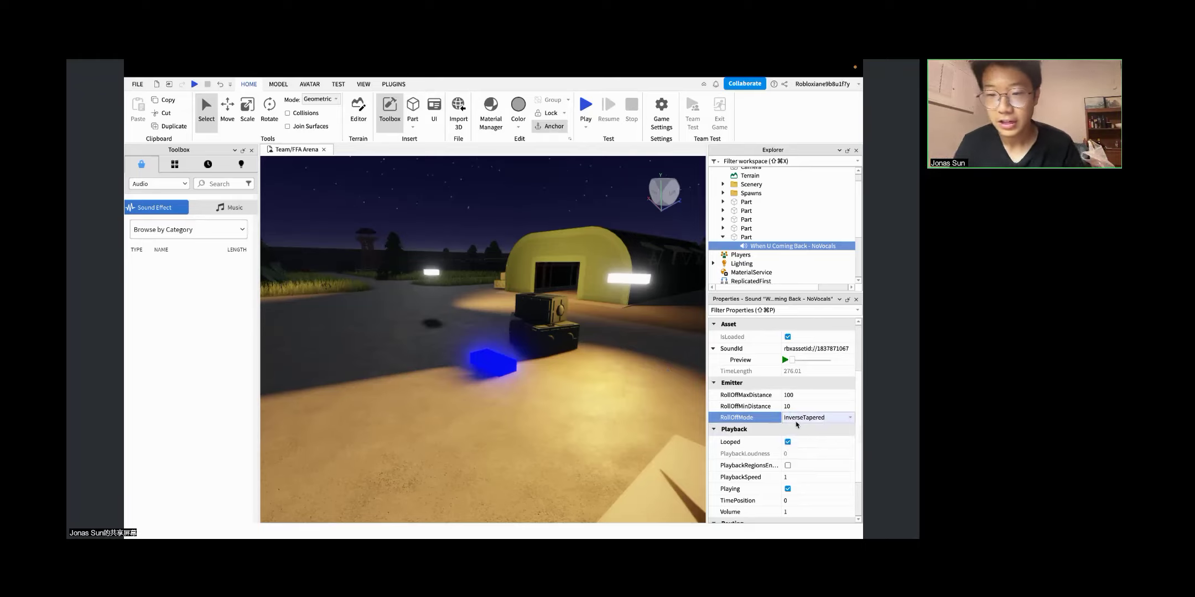
click(795, 422)
click(798, 417)
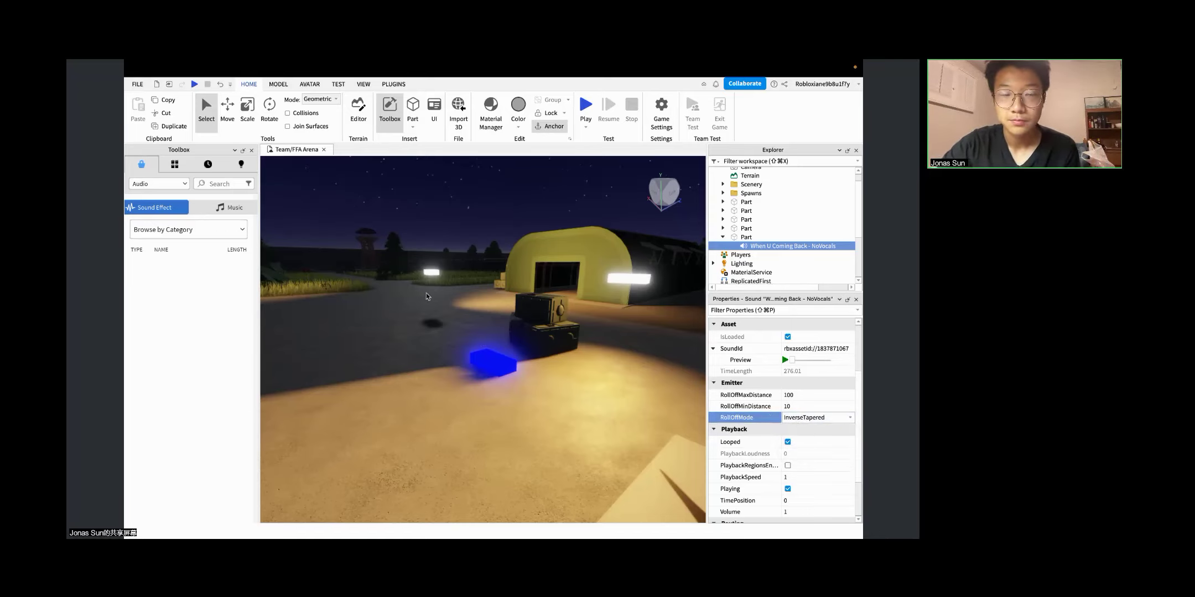
key(ctrl+Left)
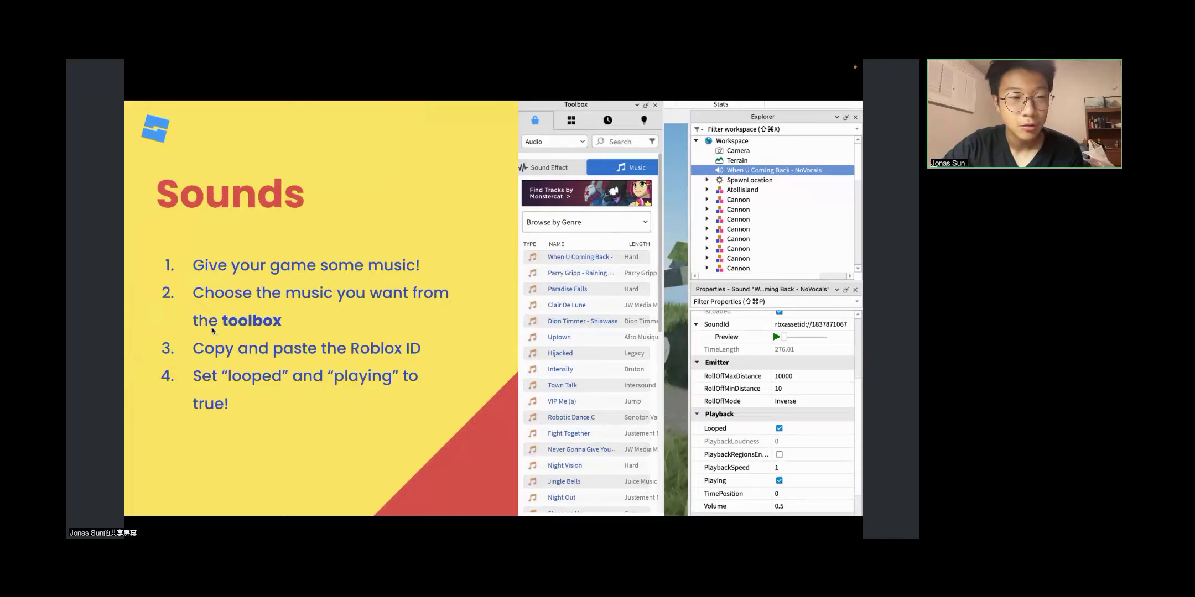
key(Right)
key(Left)
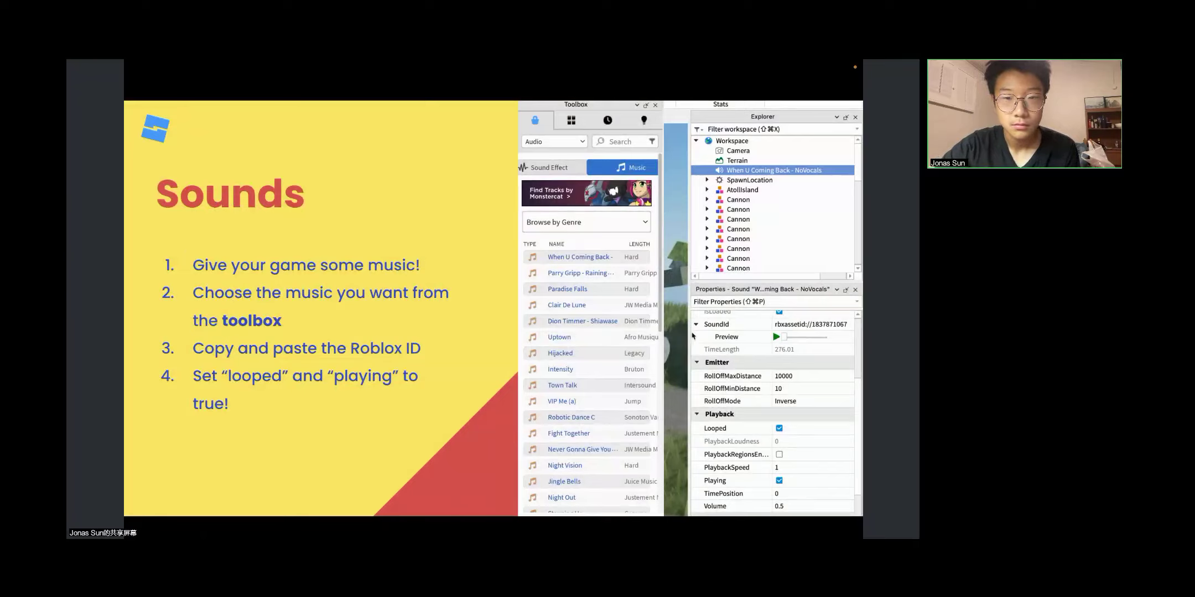
key(Right)
key(Right)
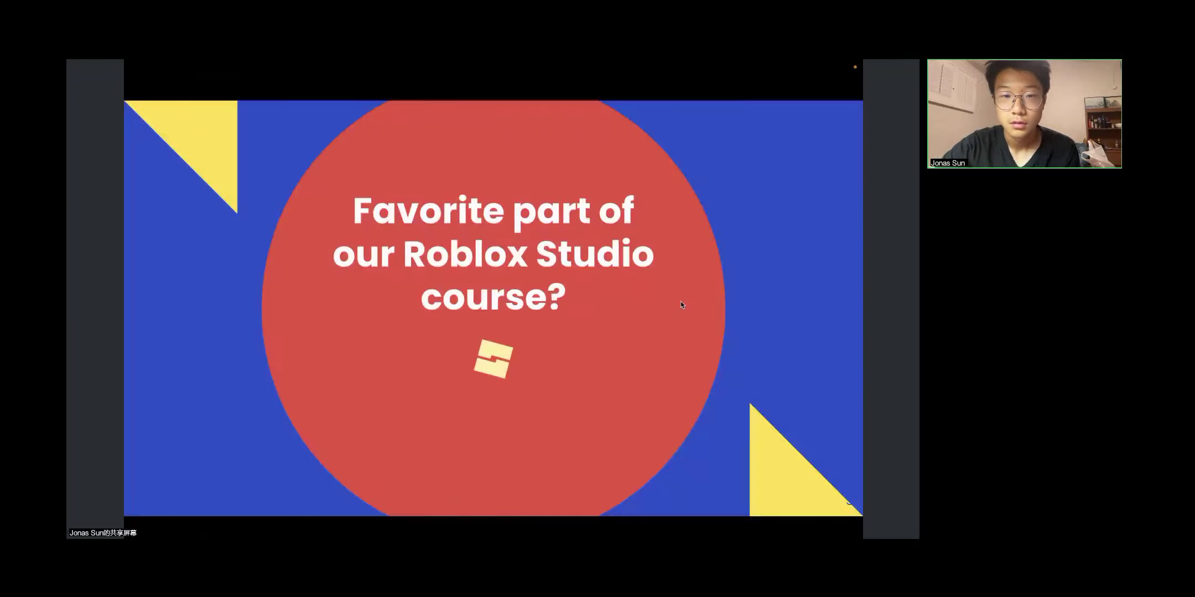
key(Right)
key(Left)
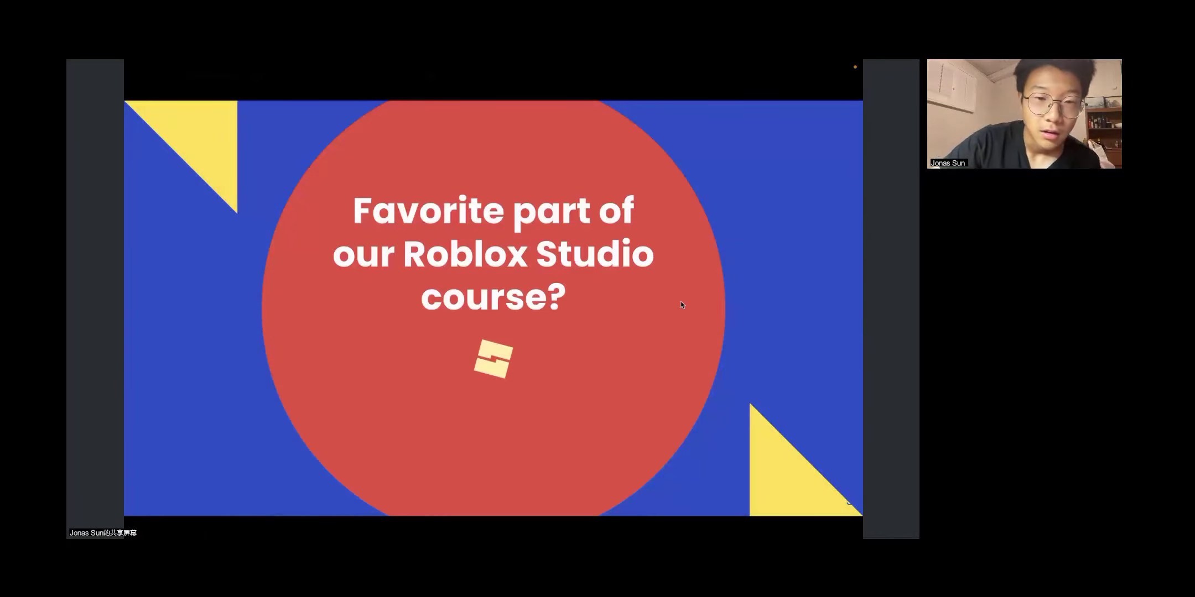
key(Left)
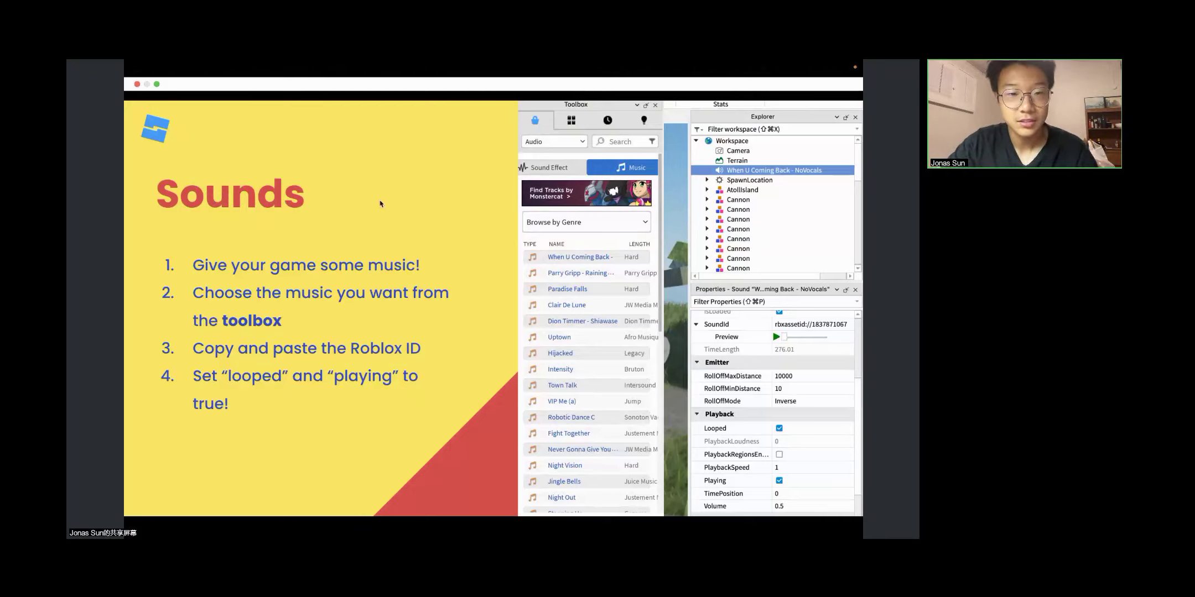
key(Right)
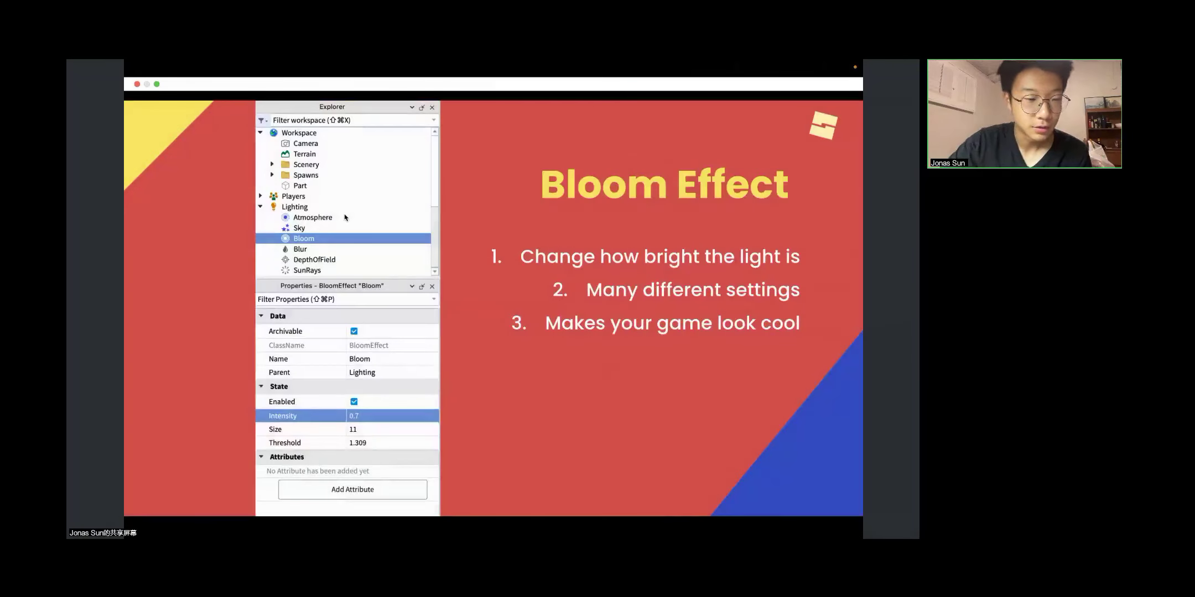
key(Left)
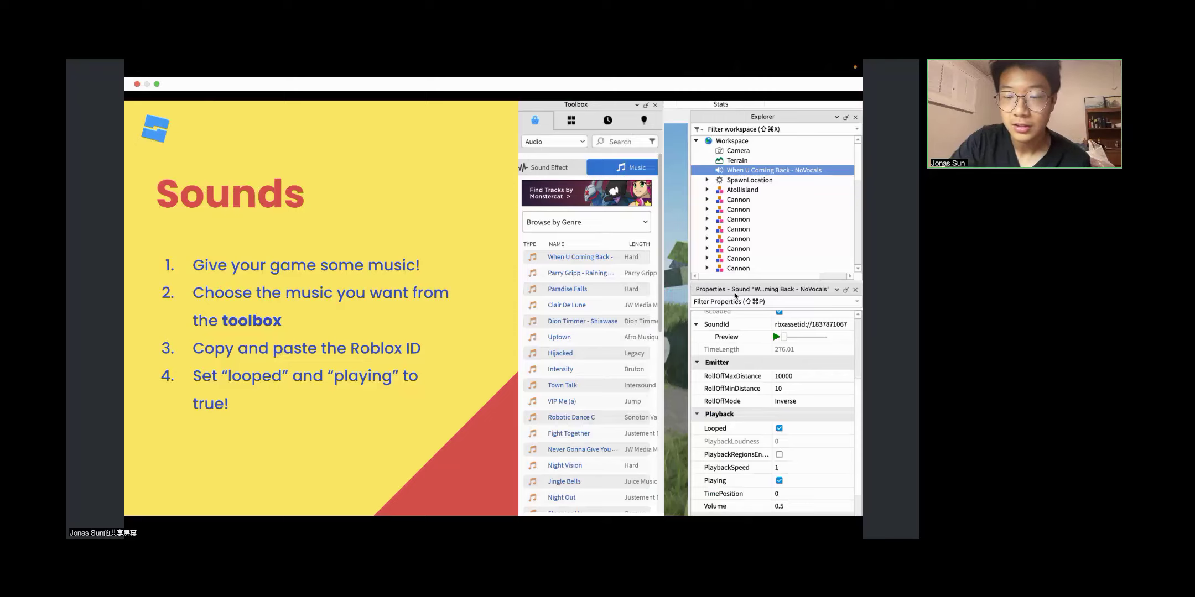
click(712, 358)
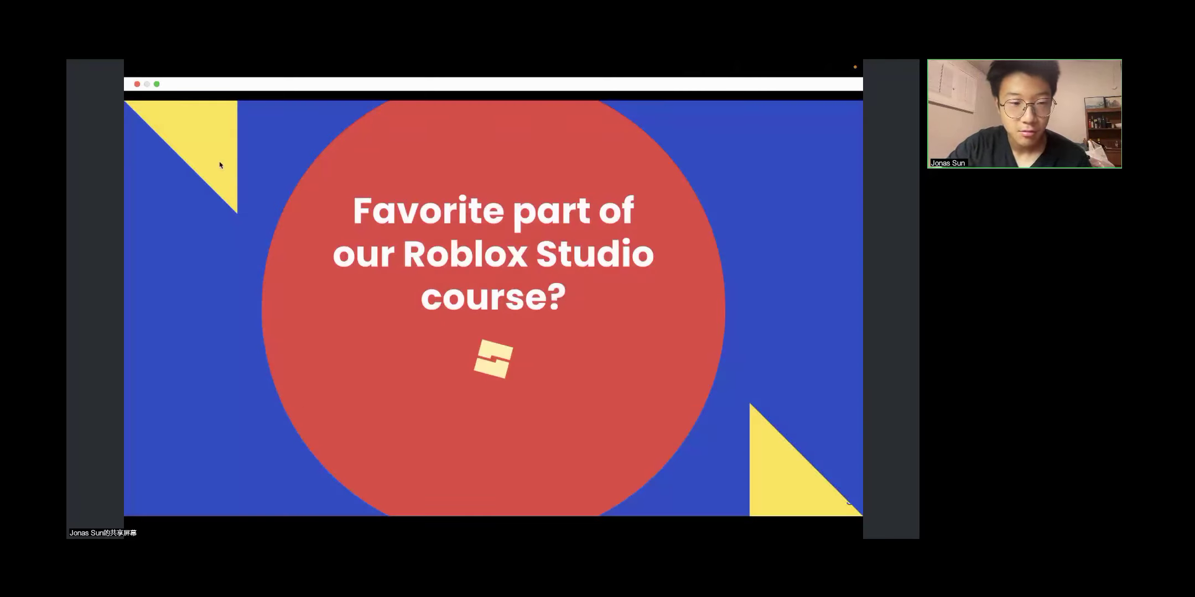